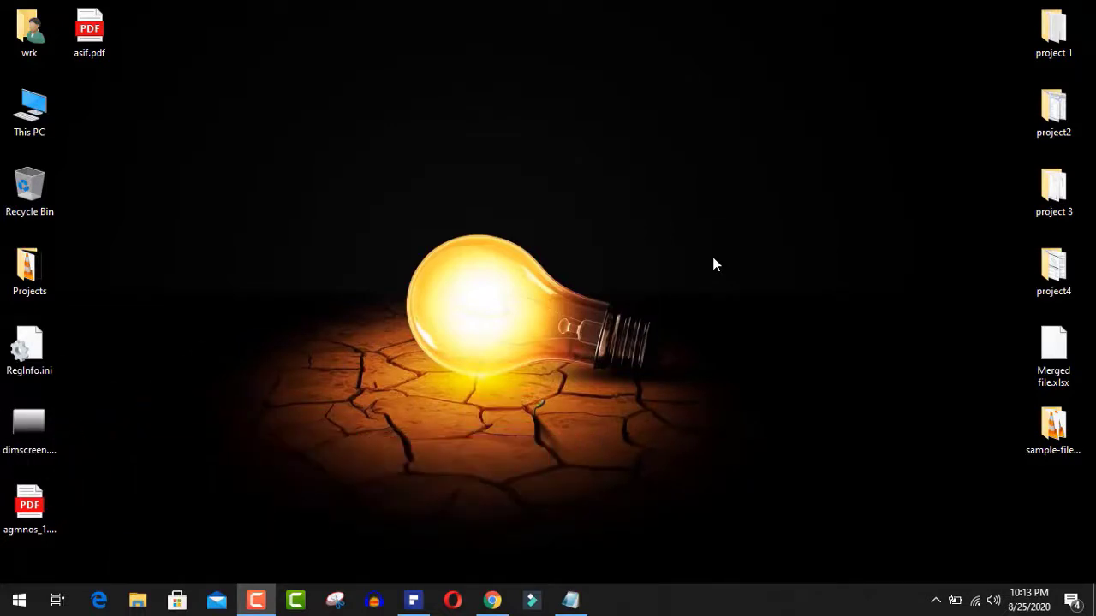
- Move the project 1 folder to the middle of the desktop
drag(1048, 34, 565, 101)
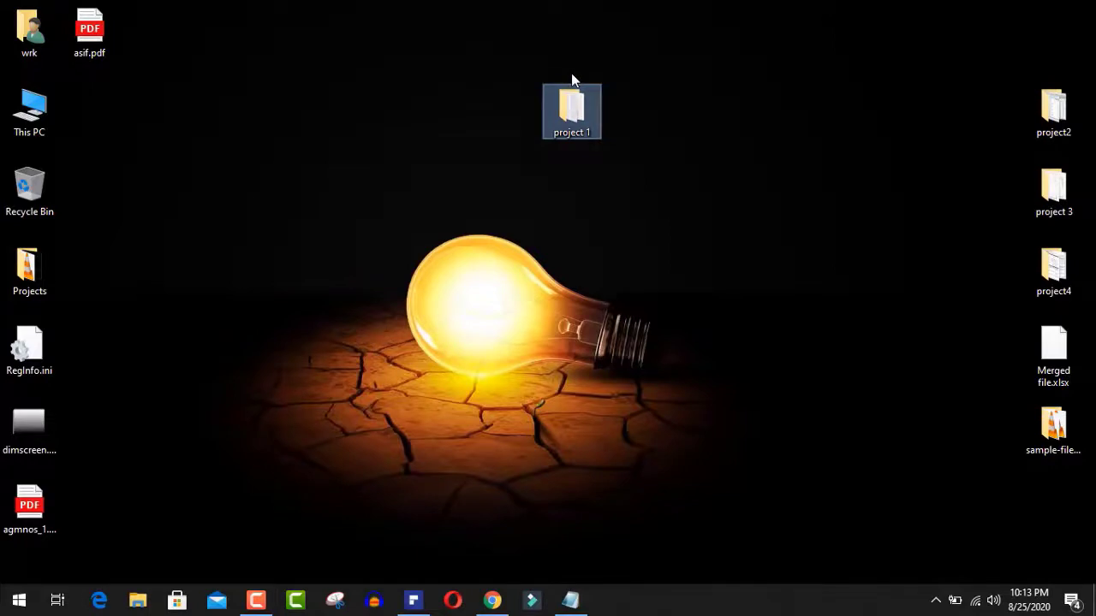
mouse_move(583, 106)
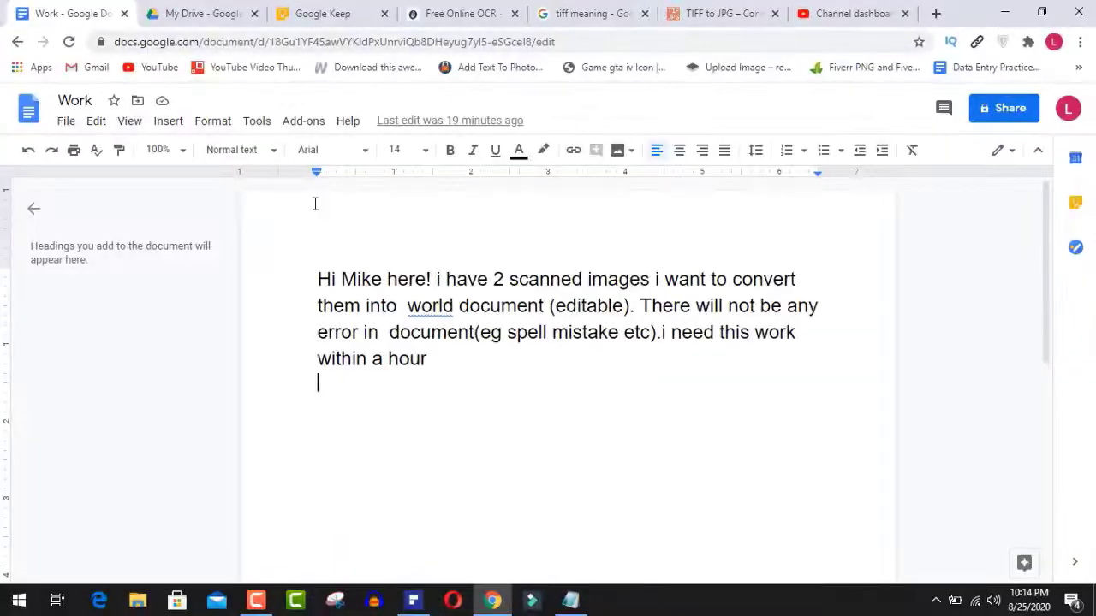
- Highlight key phrases of the request: 2 scanned images, convert, editable, spell mistakes
drag(452, 279, 685, 270)
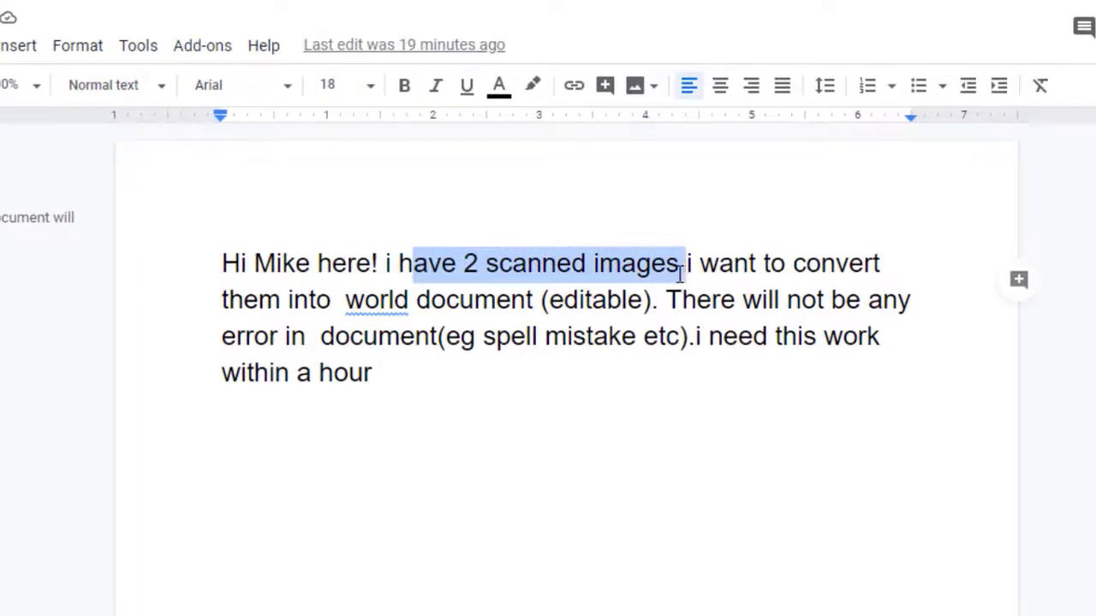
drag(763, 266, 880, 267)
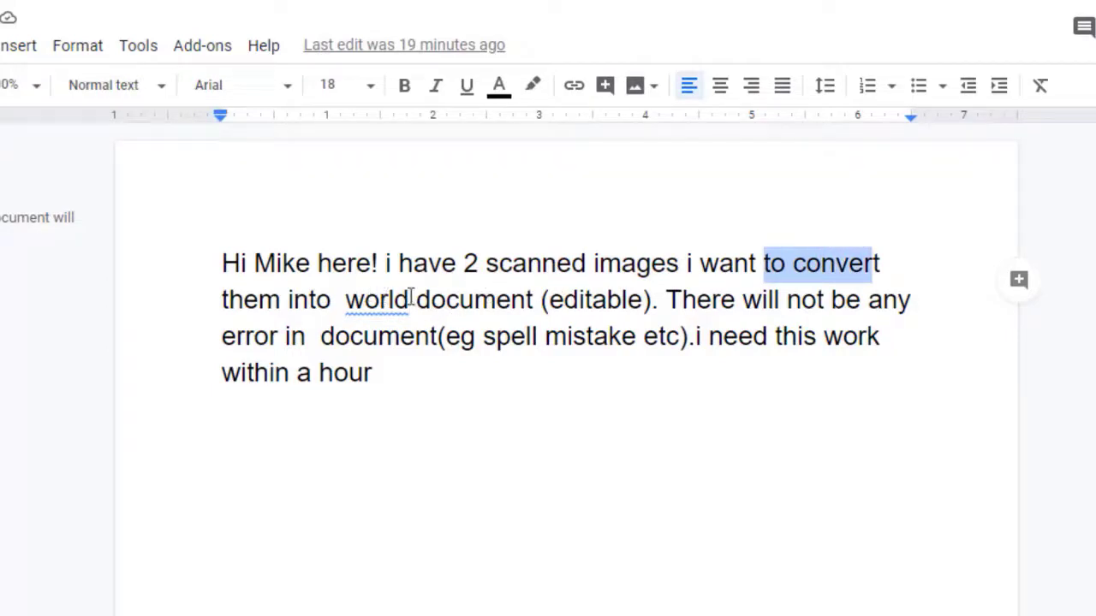
drag(364, 299, 529, 301)
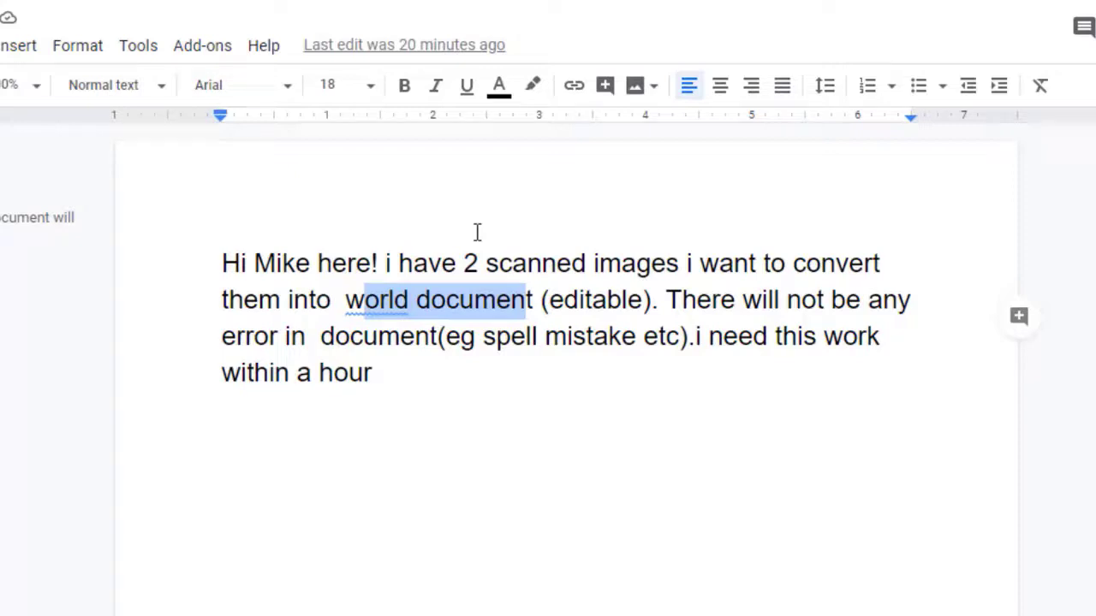
mouse_move(550, 300)
mouse_down()
mouse_move(648, 299)
mouse_move(637, 295)
mouse_up()
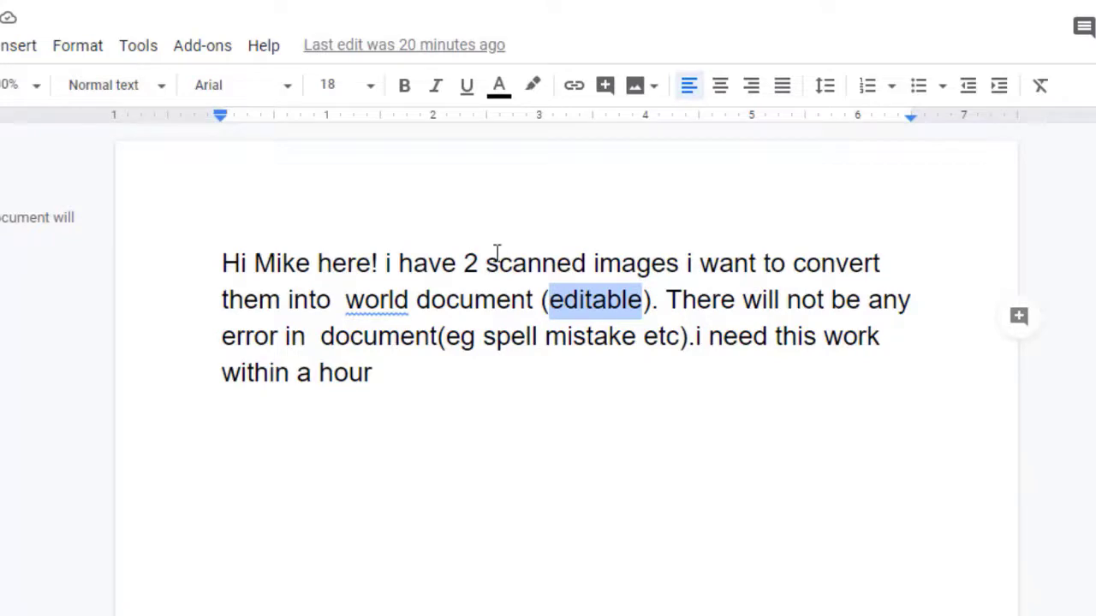
drag(480, 262, 656, 263)
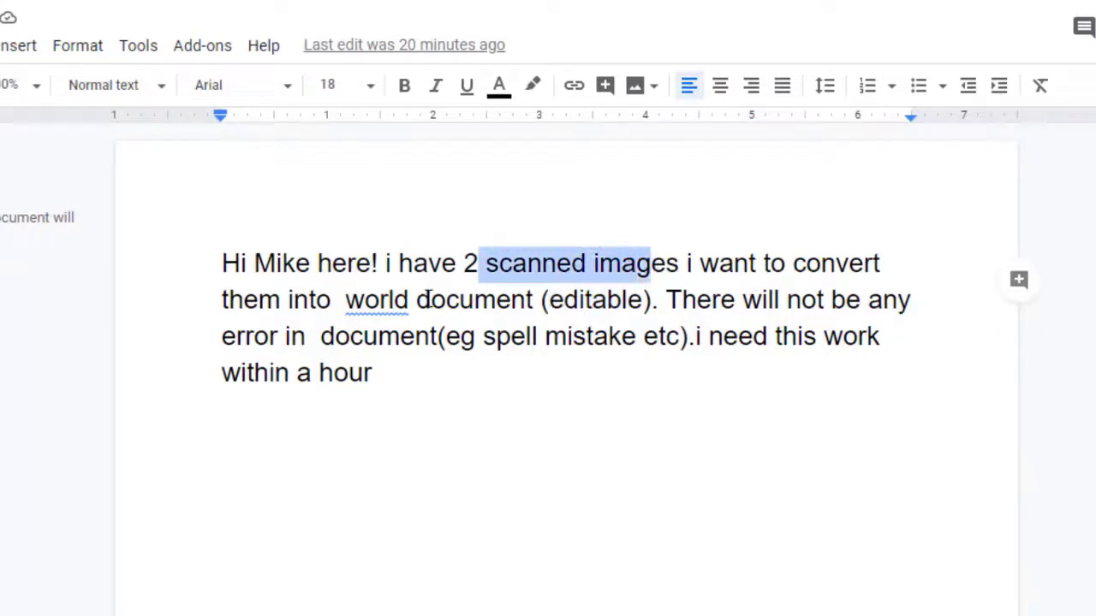
drag(579, 300, 606, 299)
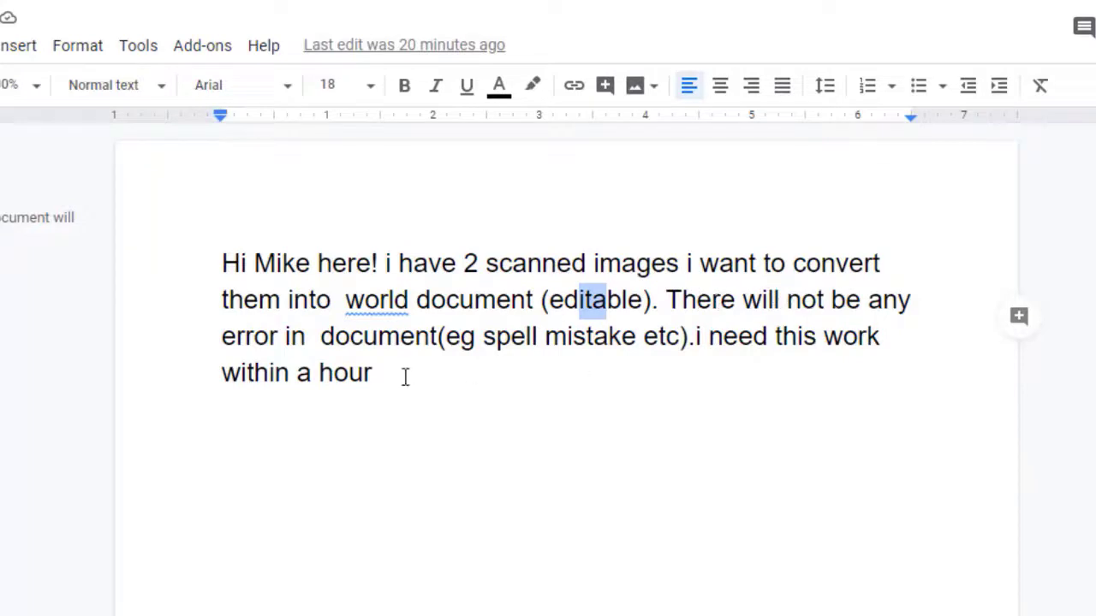
drag(461, 335, 638, 337)
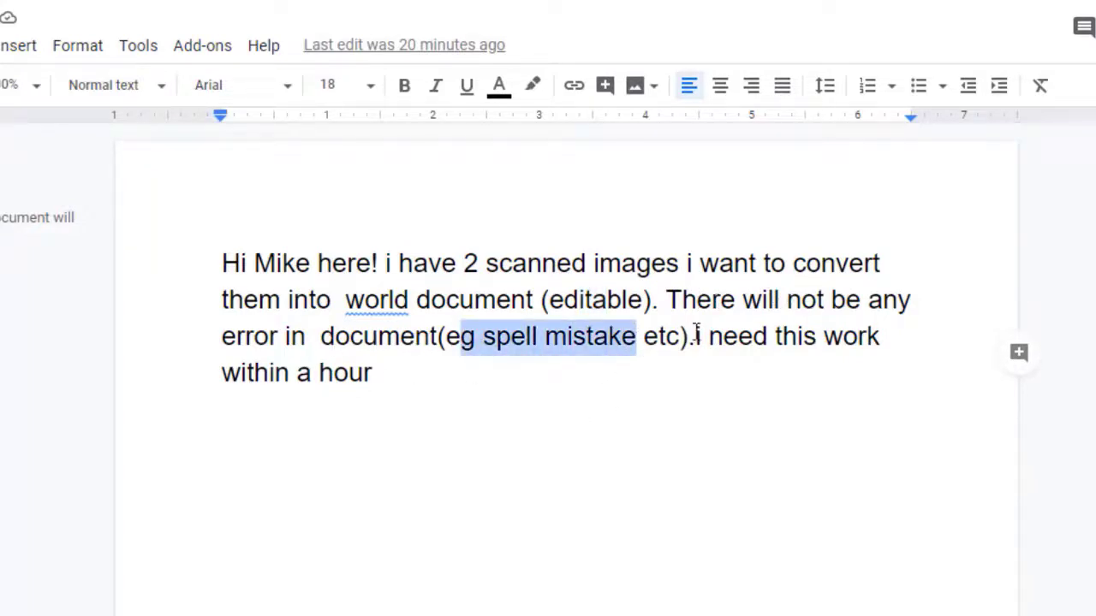
drag(708, 337, 880, 337)
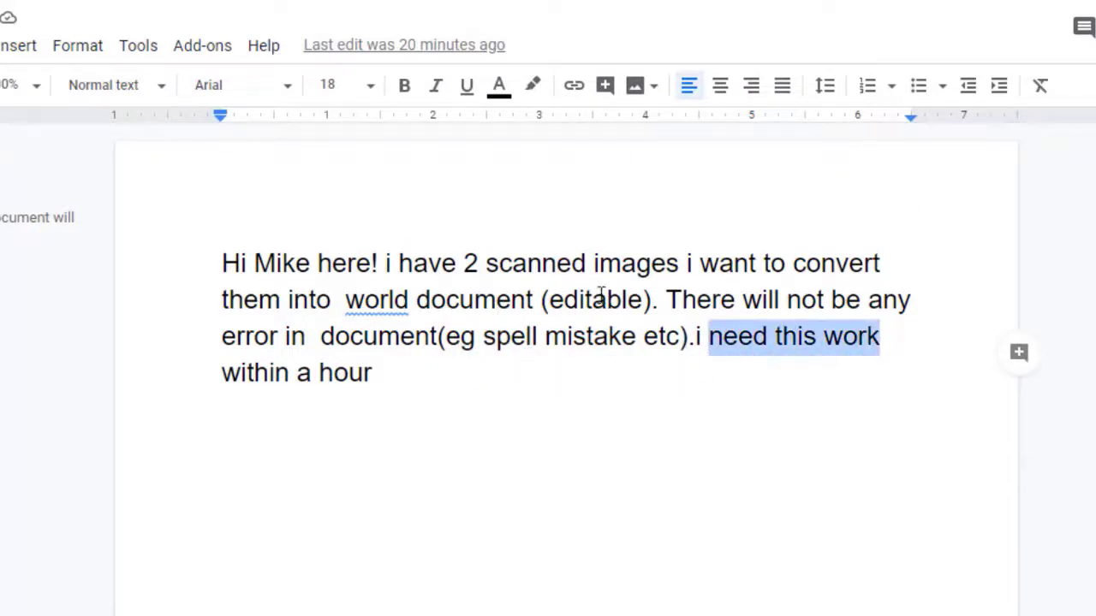
click(769, 263)
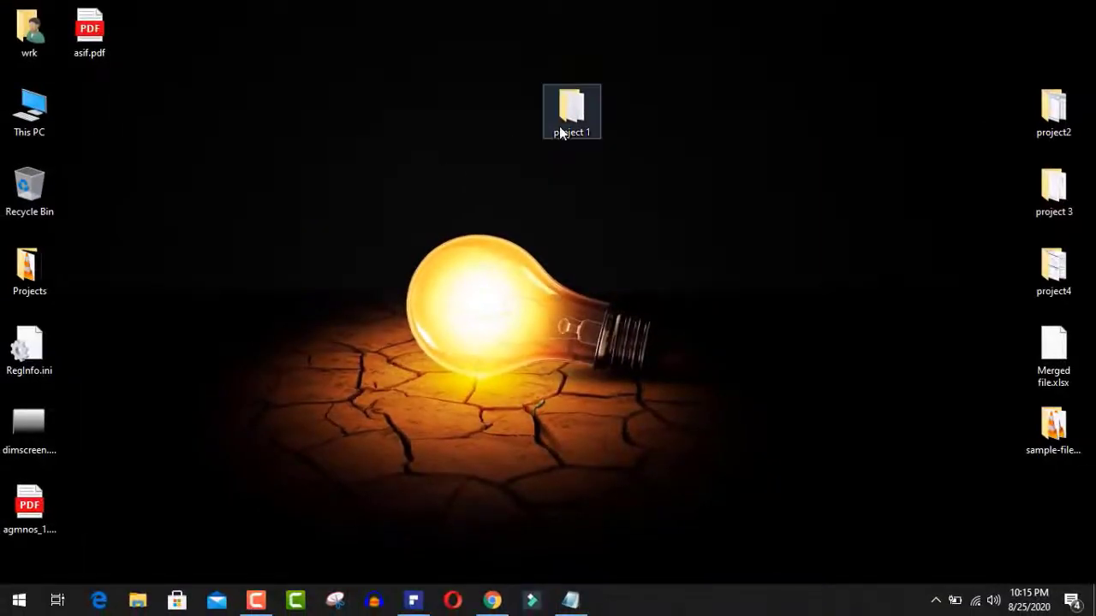
drag(560, 129, 571, 90)
double_click(572, 90)
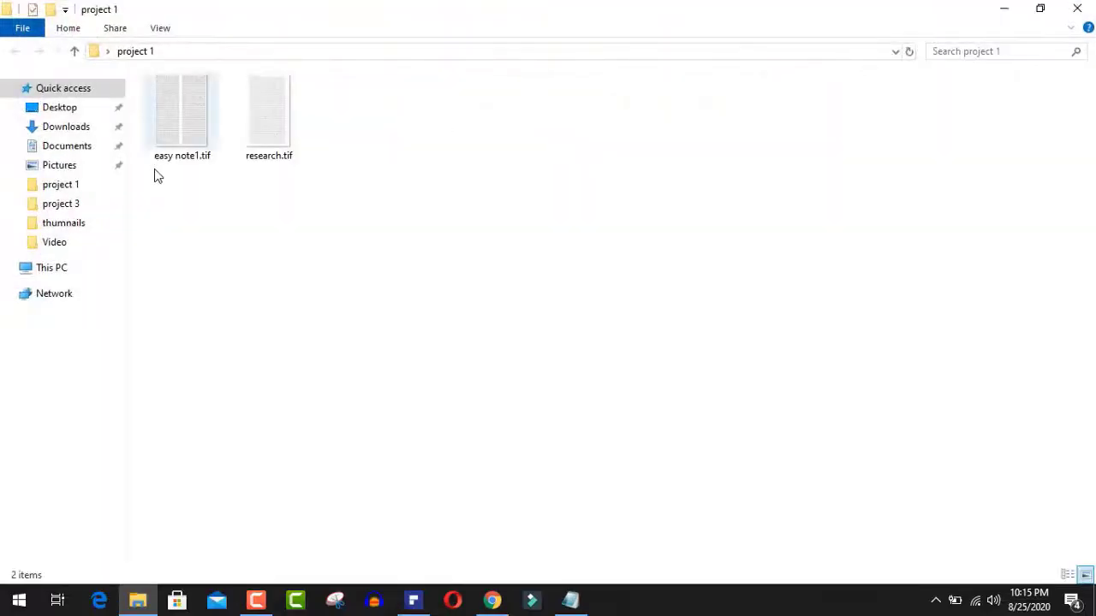
double_click(180, 124)
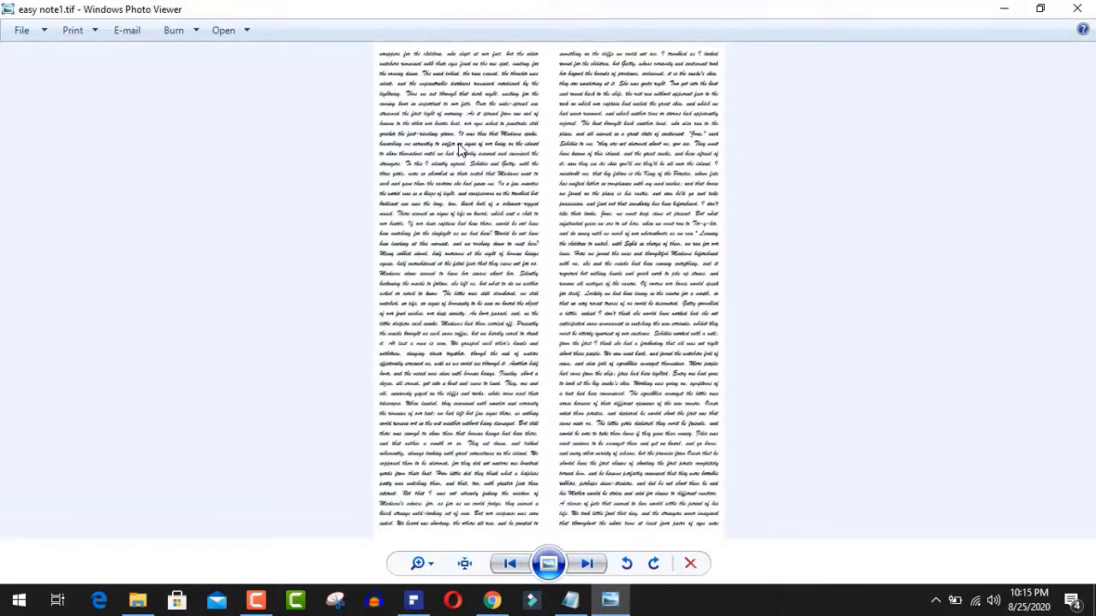
click(417, 564)
drag(423, 567, 430, 538)
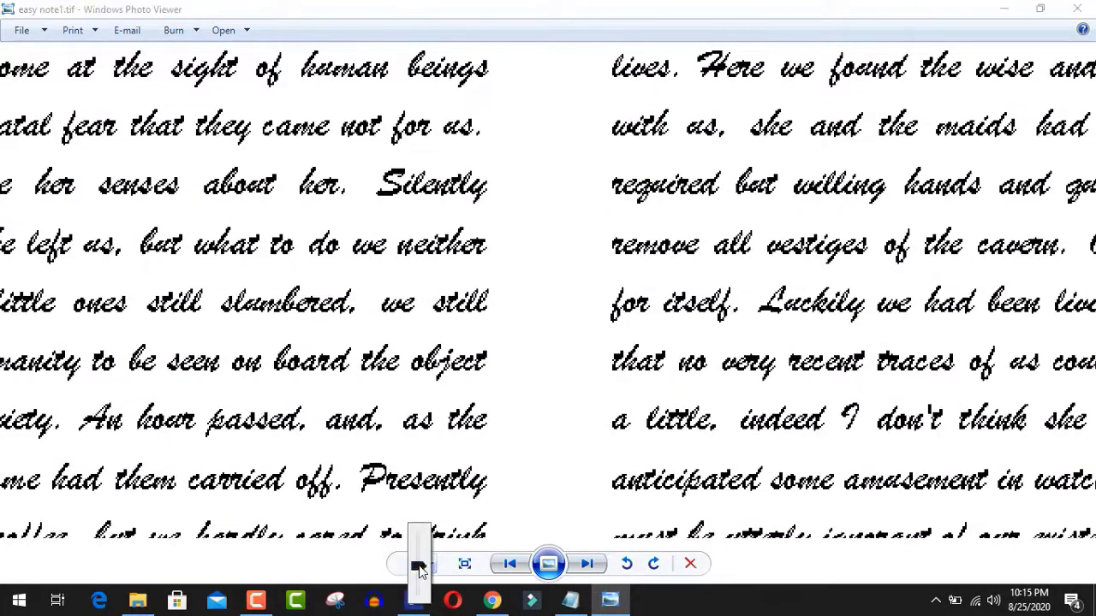
drag(418, 567, 419, 596)
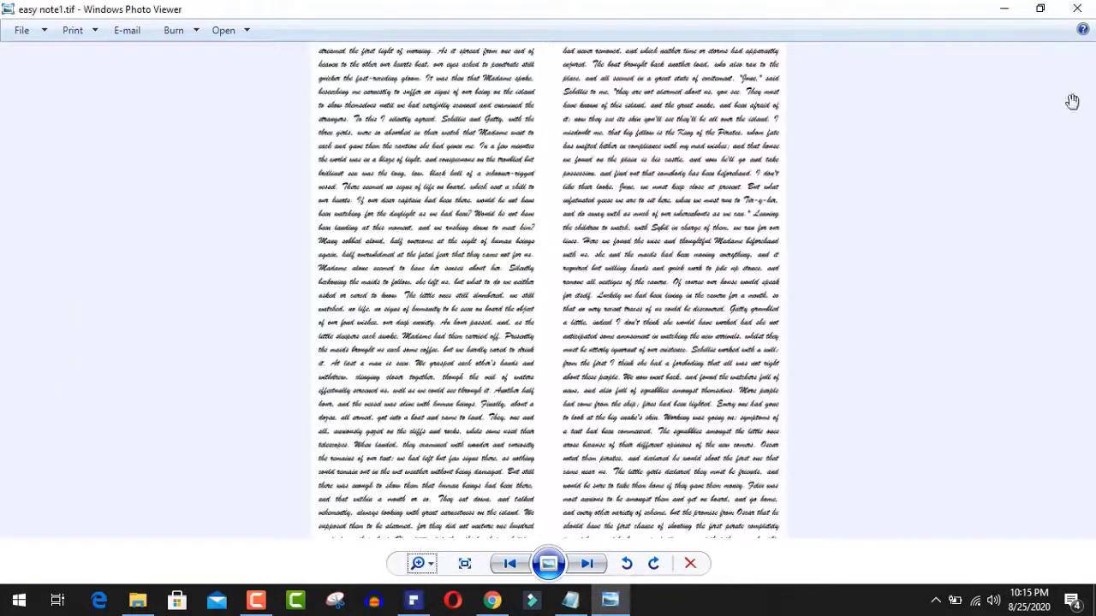
click(1078, 10)
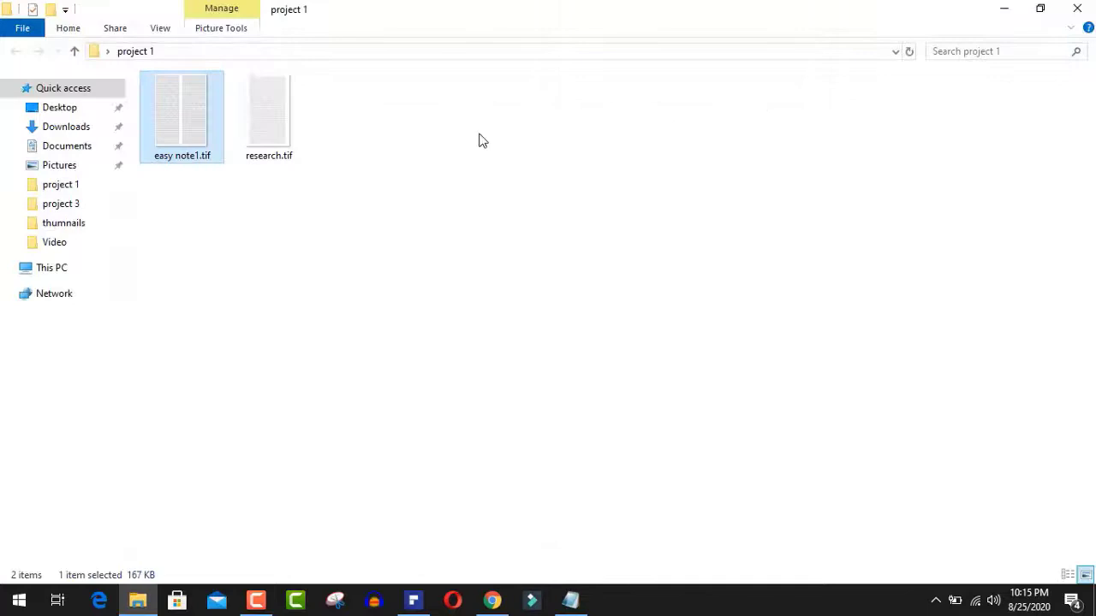
double_click(257, 117)
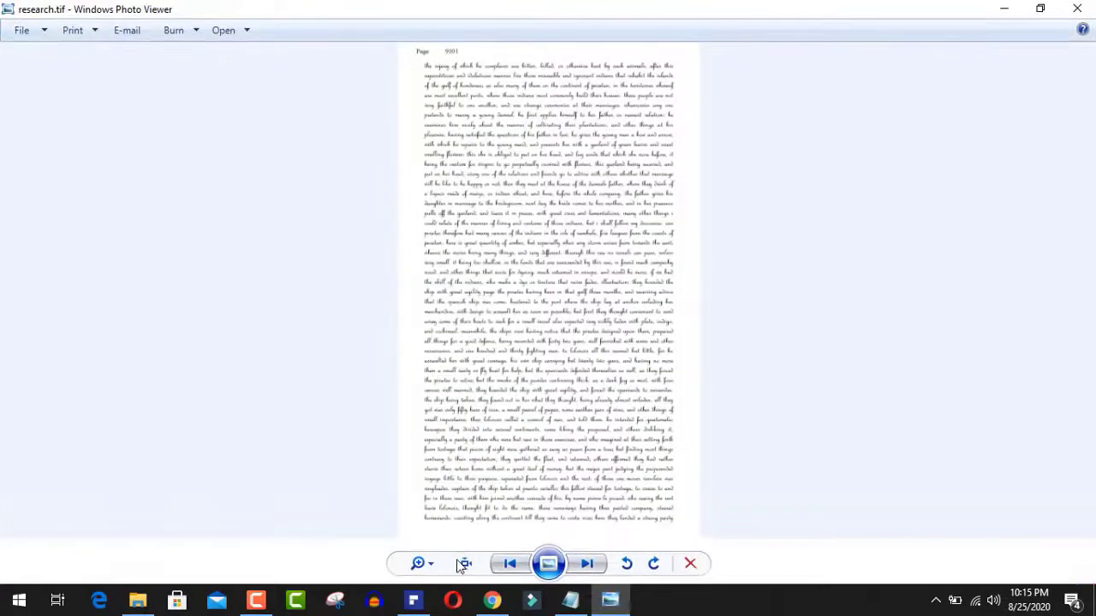
click(418, 565)
mouse_move(434, 565)
mouse_down()
mouse_move(444, 554)
mouse_move(432, 505)
mouse_up()
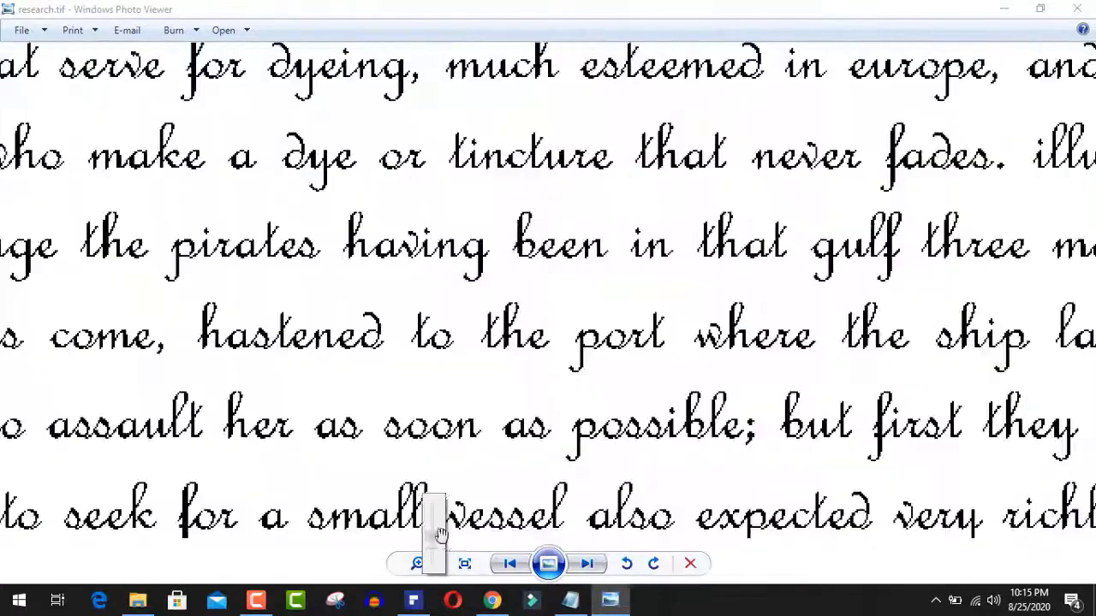
click(1081, 10)
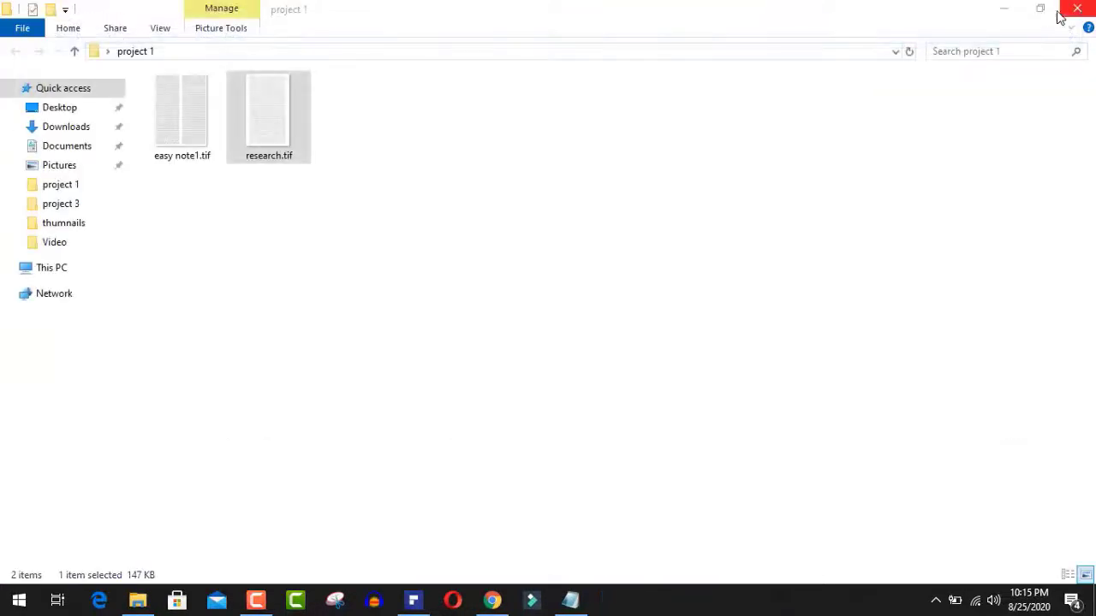
click(1006, 8)
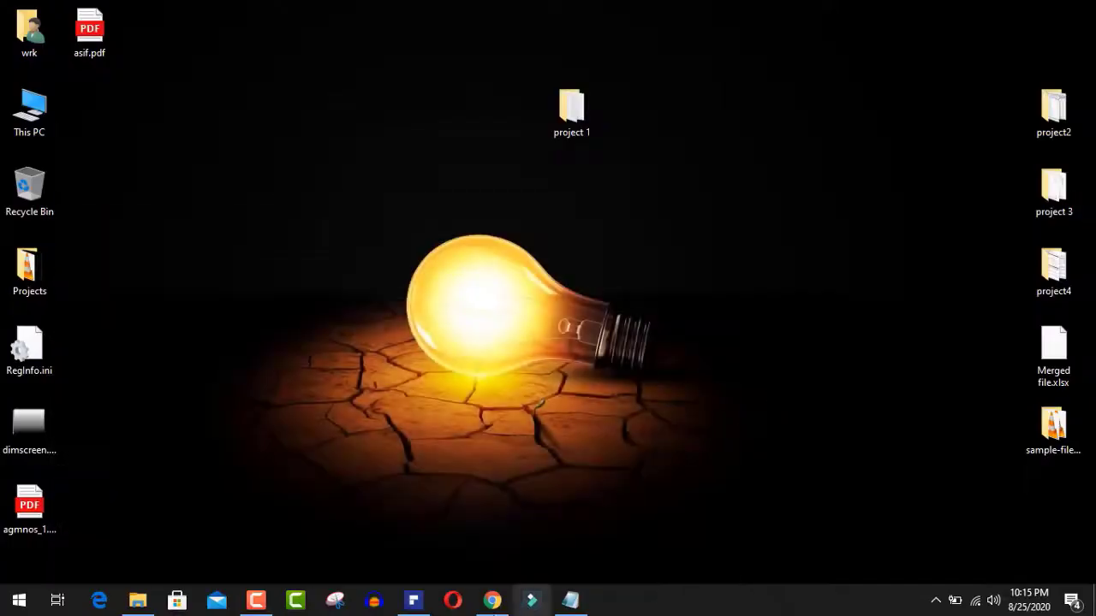
- Upload research.tif from the project 1 folder to My Drive
mouse_move(489, 609)
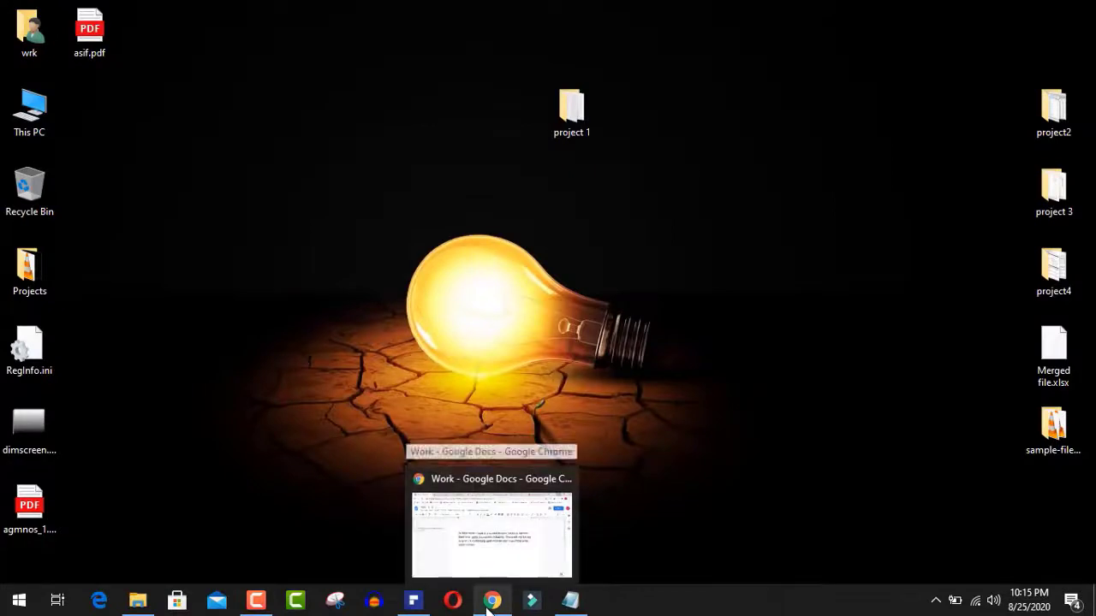
click(489, 609)
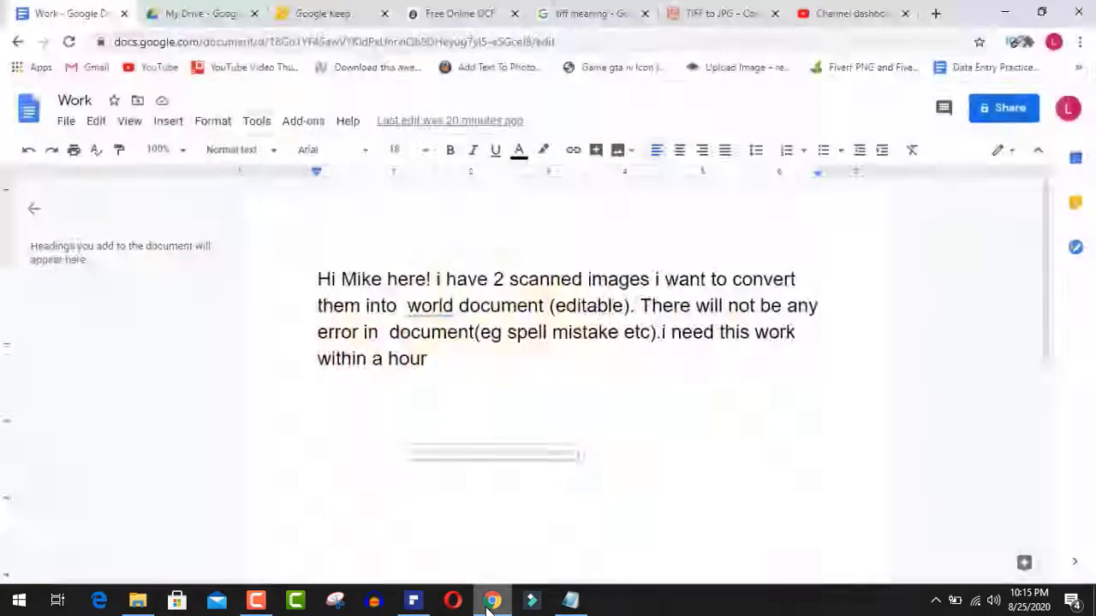
click(244, 11)
click(62, 166)
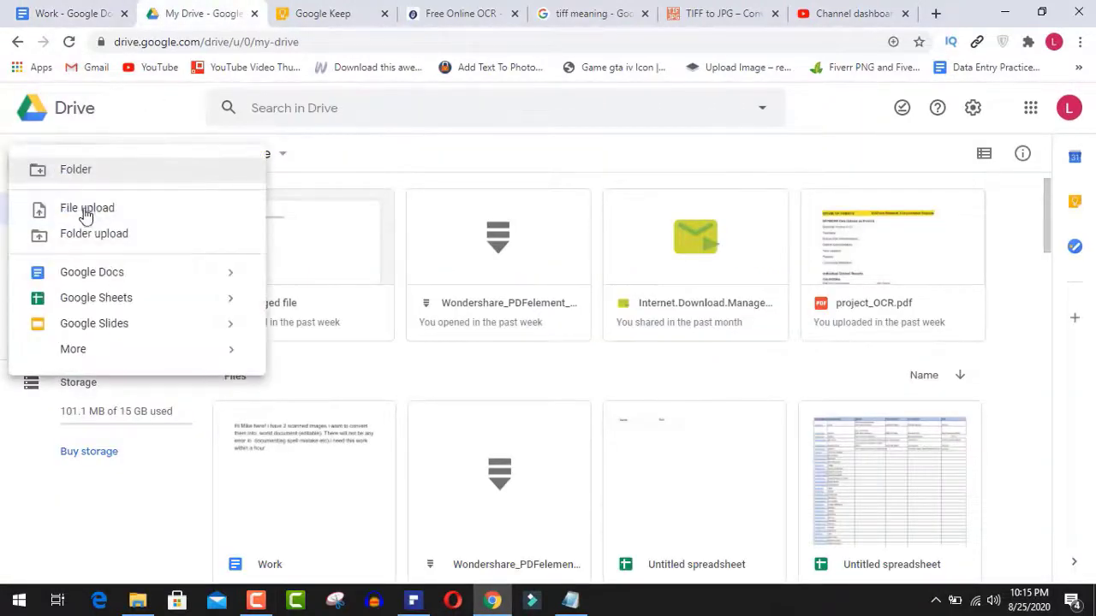
click(91, 212)
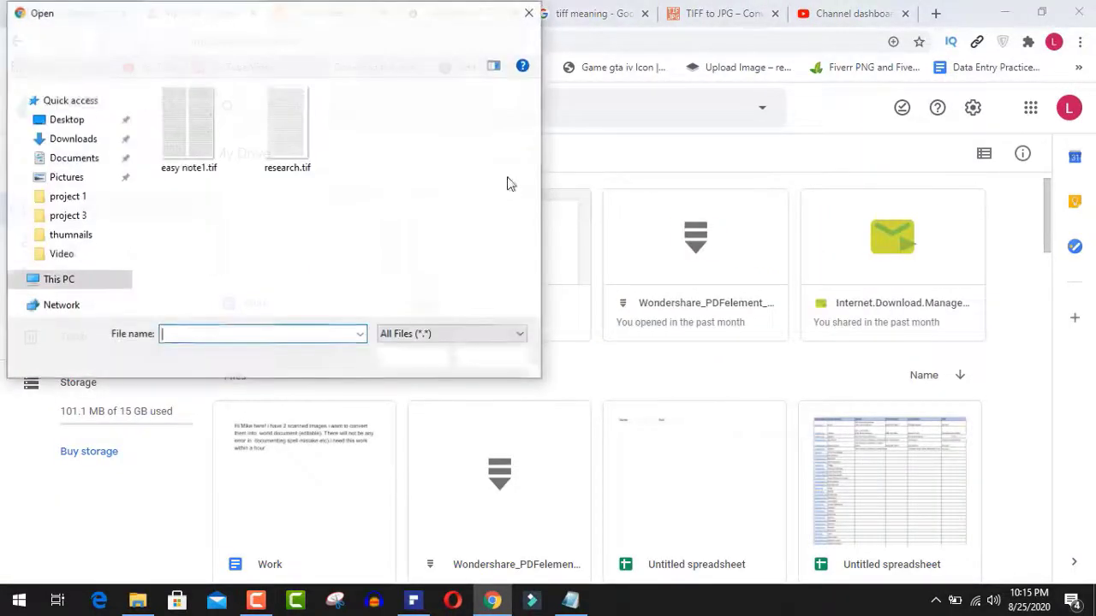
double_click(289, 132)
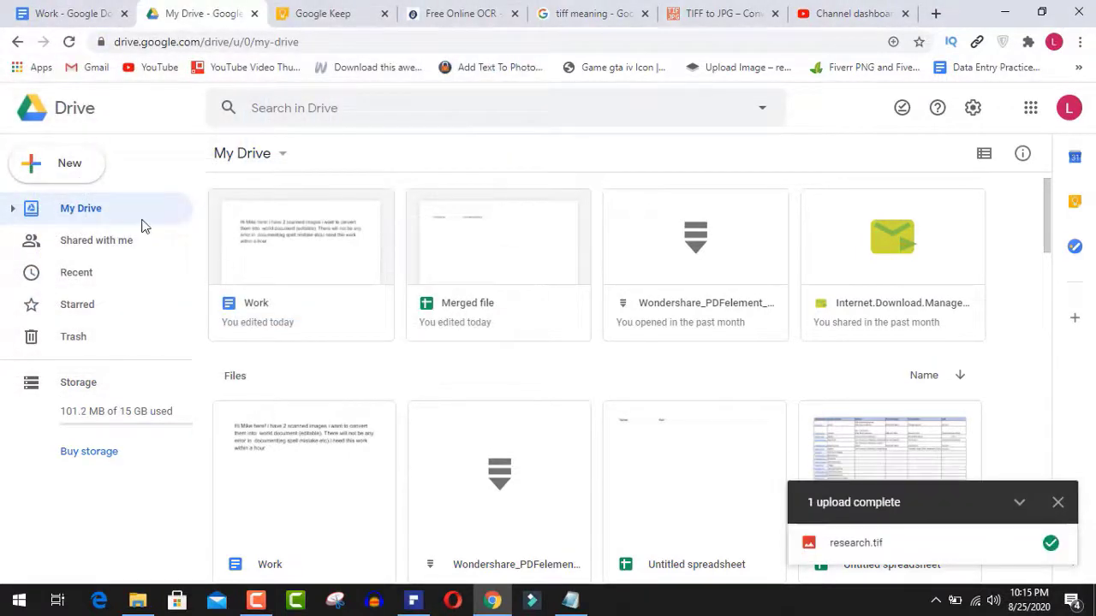
- Show Recent files and bring up the options menu for research.tif
click(120, 272)
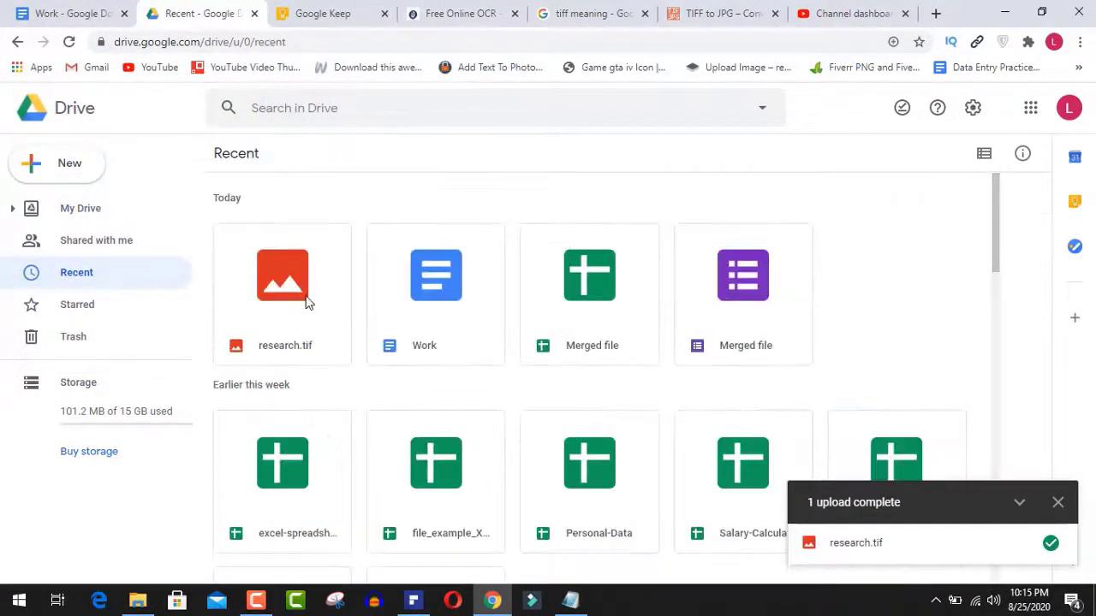
right_click(272, 268)
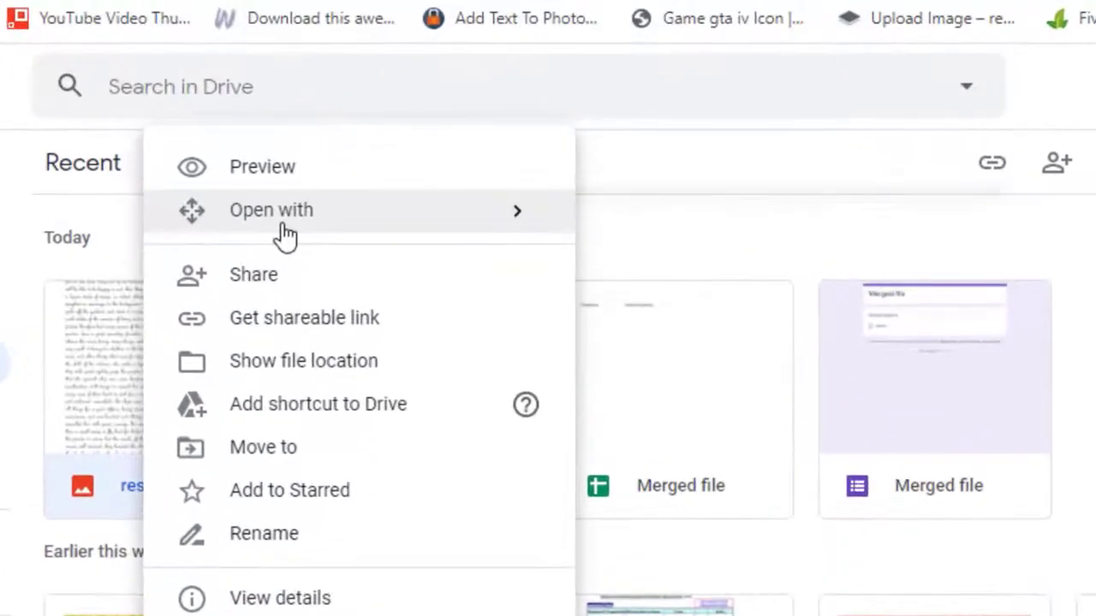
mouse_move(285, 236)
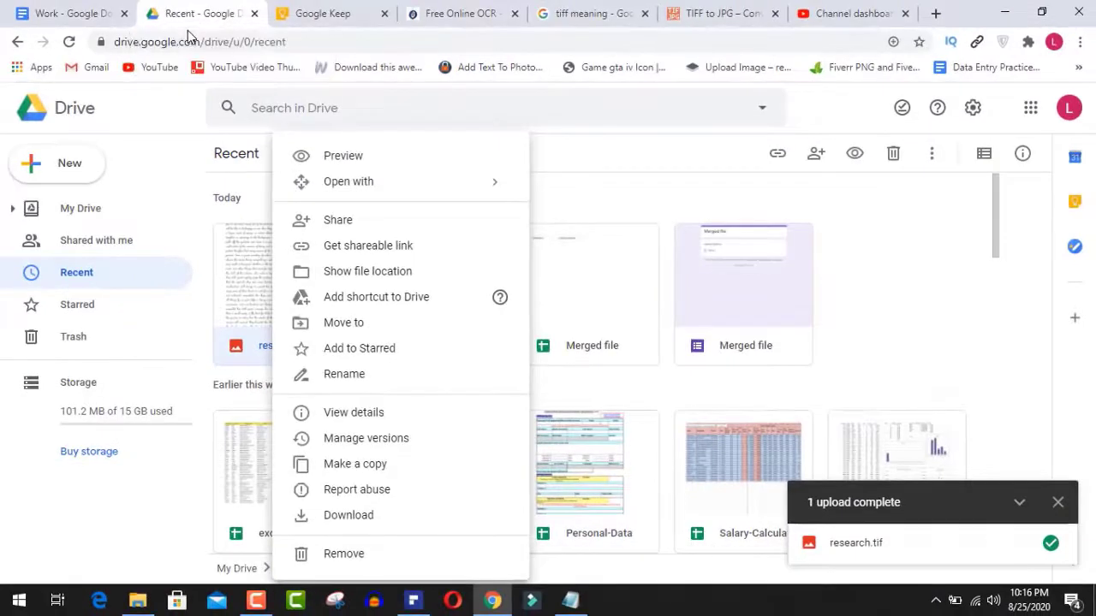
- Try adding research.tif as a Google Keep note image; it is rejected as unsupported
click(306, 12)
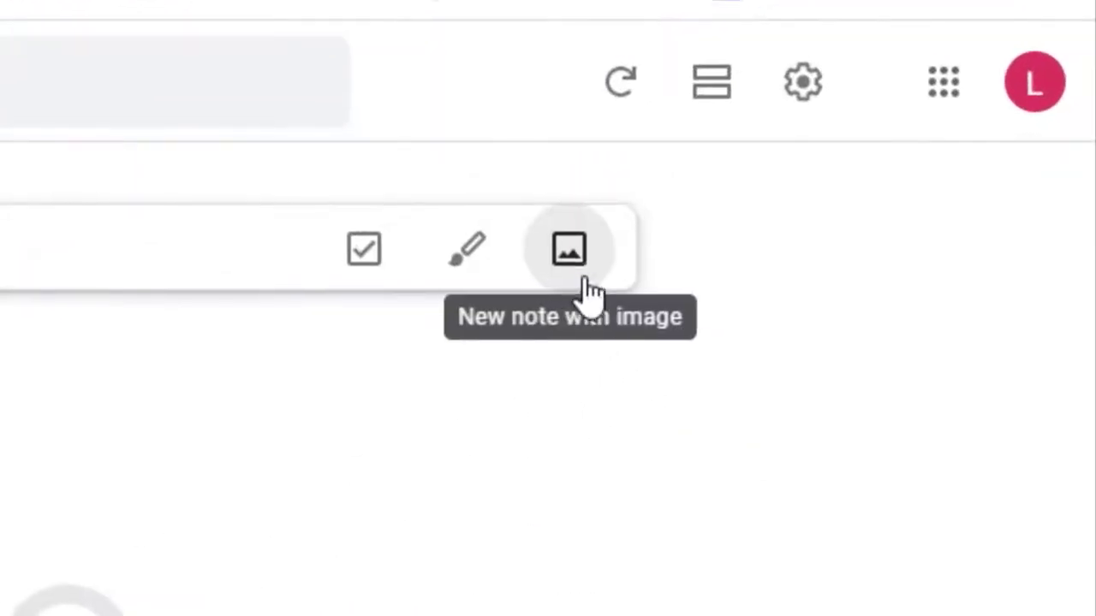
click(572, 272)
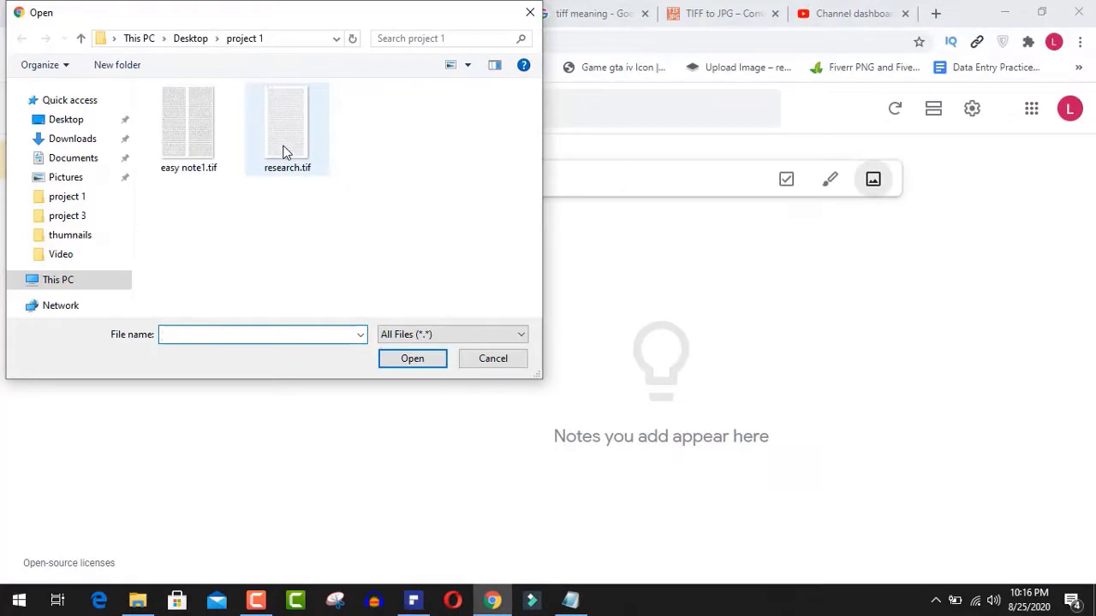
double_click(283, 152)
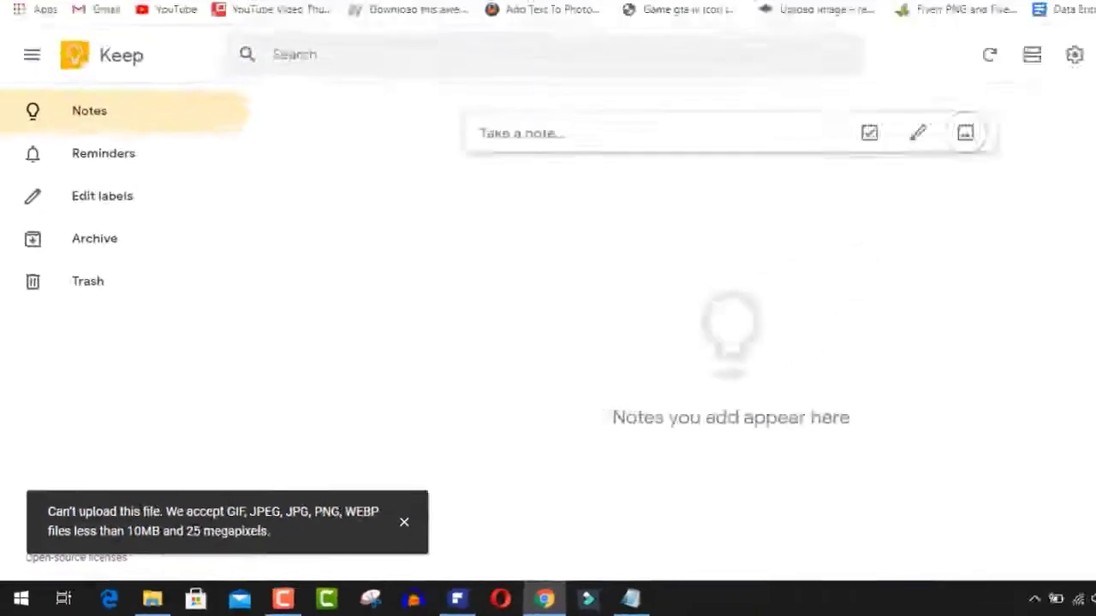
click(996, 15)
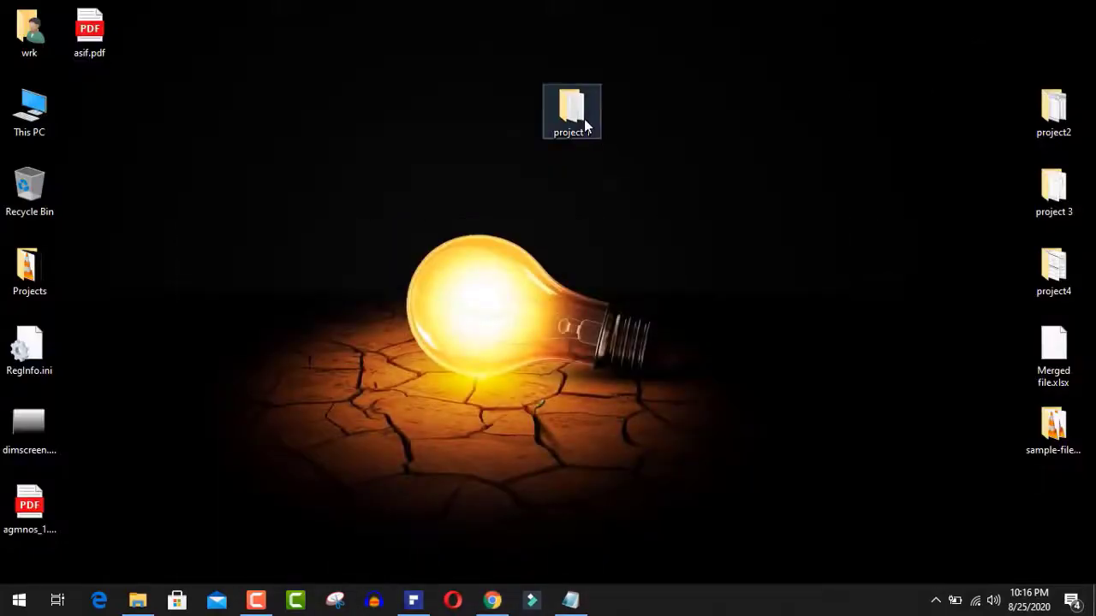
- Rename research.tif to research.jpg in the project 1 folder
double_click(582, 120)
right_click(291, 224)
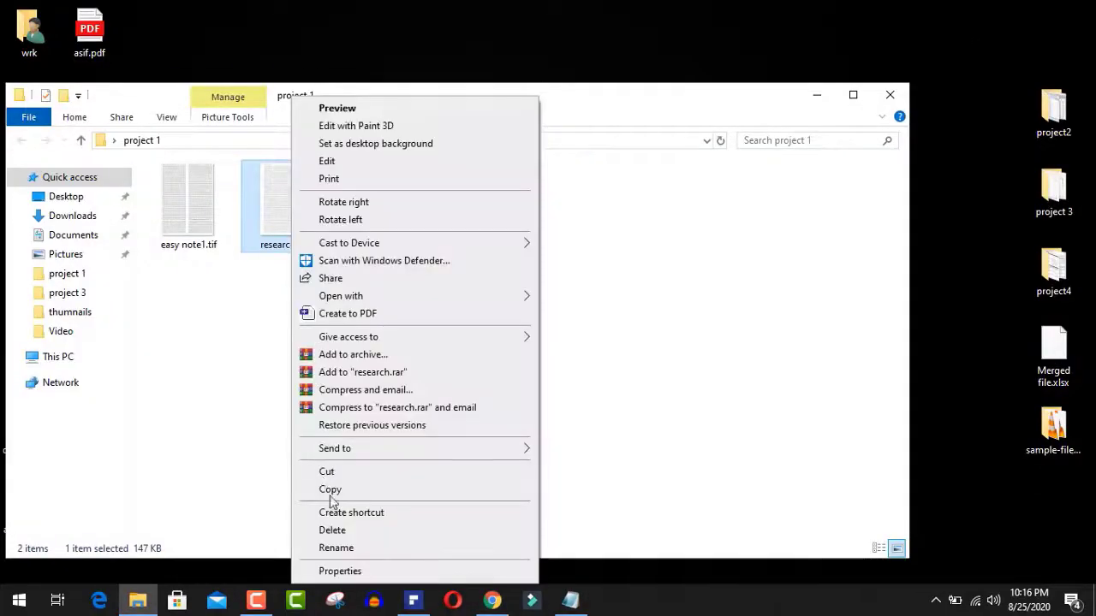
click(352, 548)
click(314, 245)
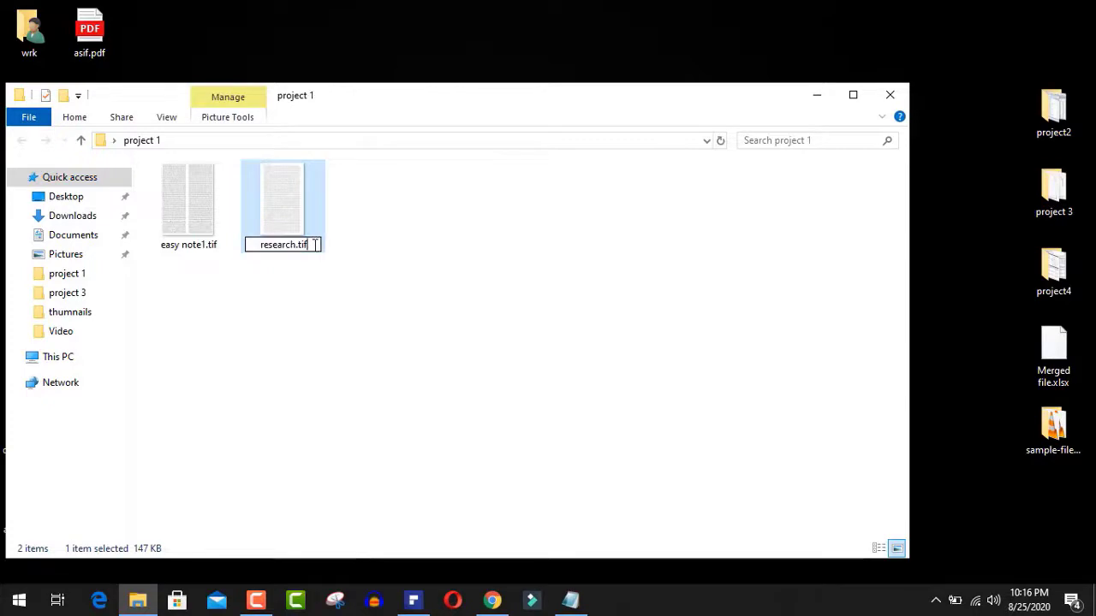
key(BackSpace)
key(BackSpace)
key(BackSpace)
text(jpg)
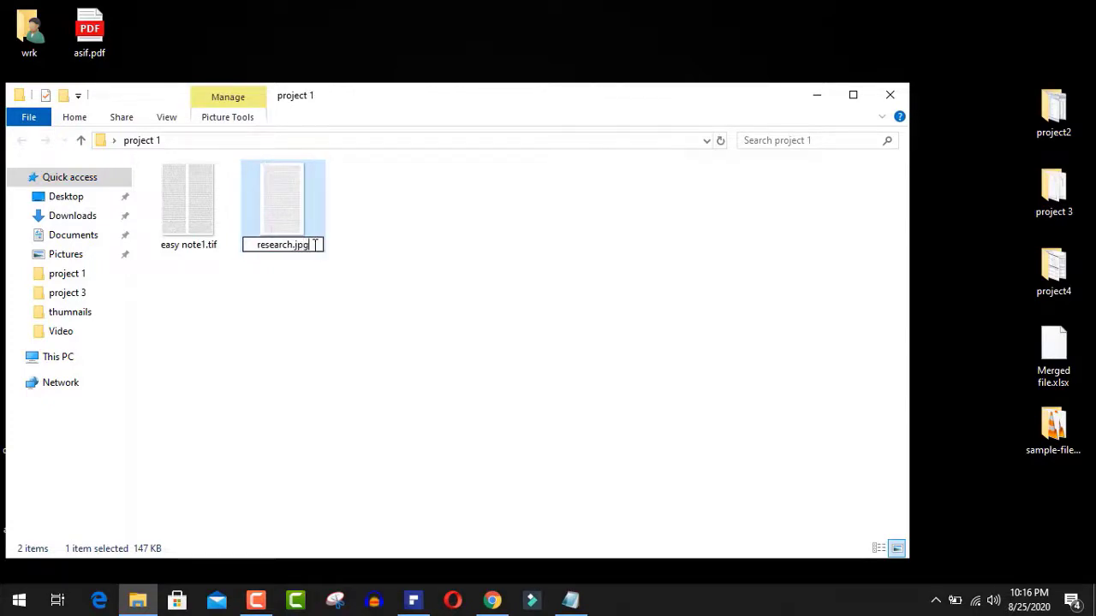
key(Return)
key(Return)
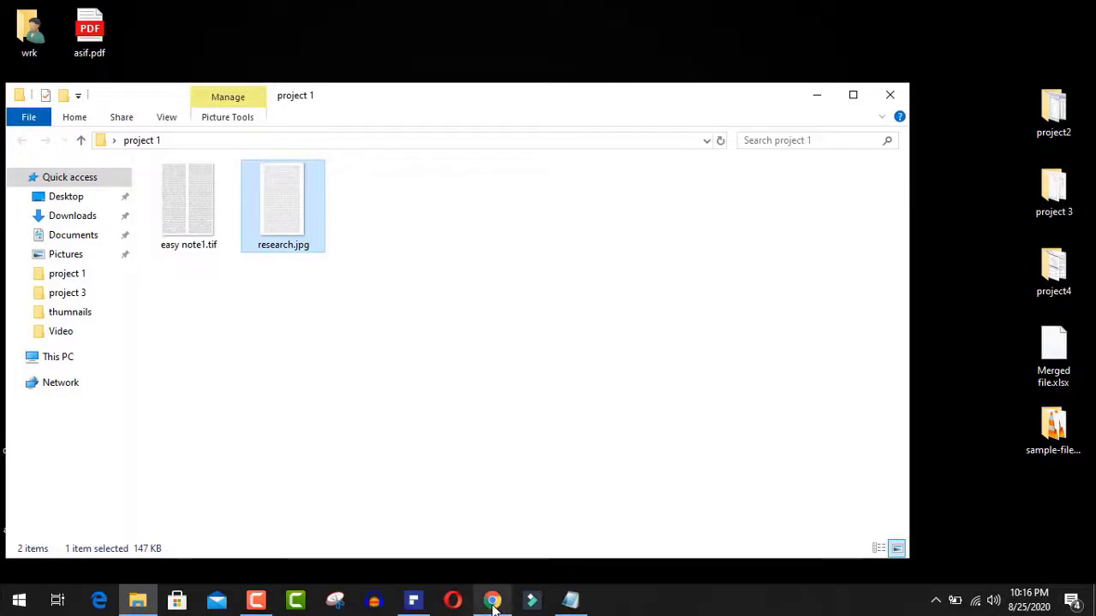
click(493, 602)
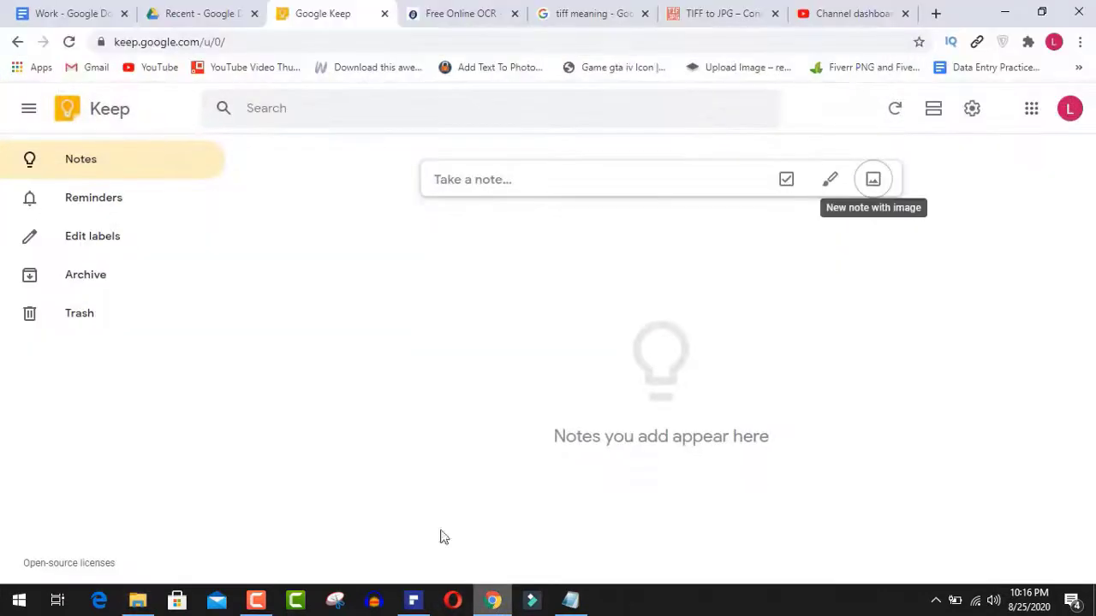
- Retry attaching the renamed research.jpg to a new Keep image note; it fails again
click(873, 181)
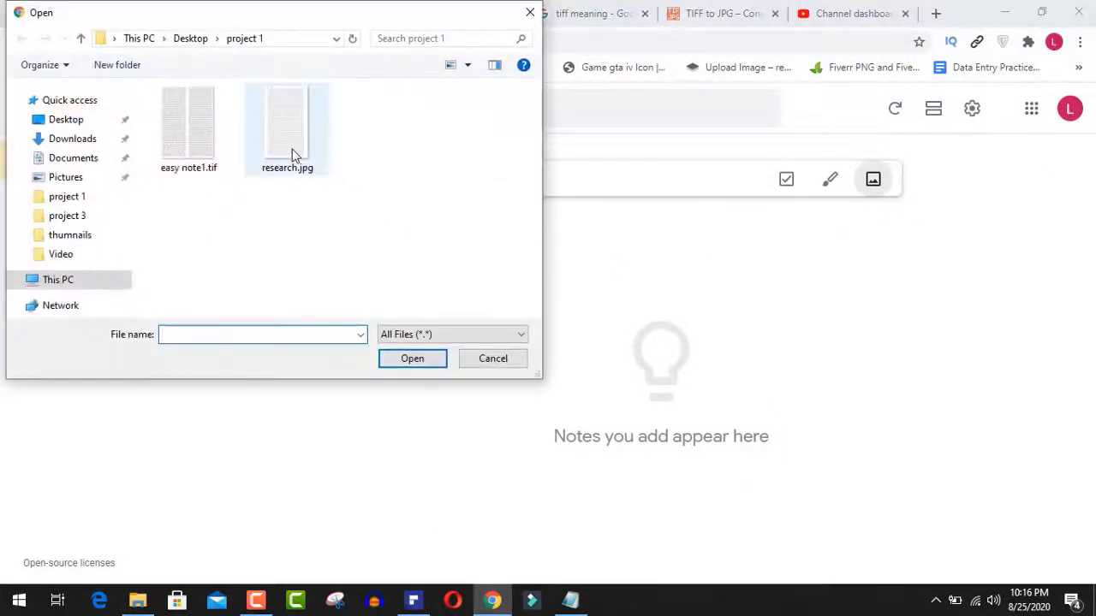
double_click(292, 152)
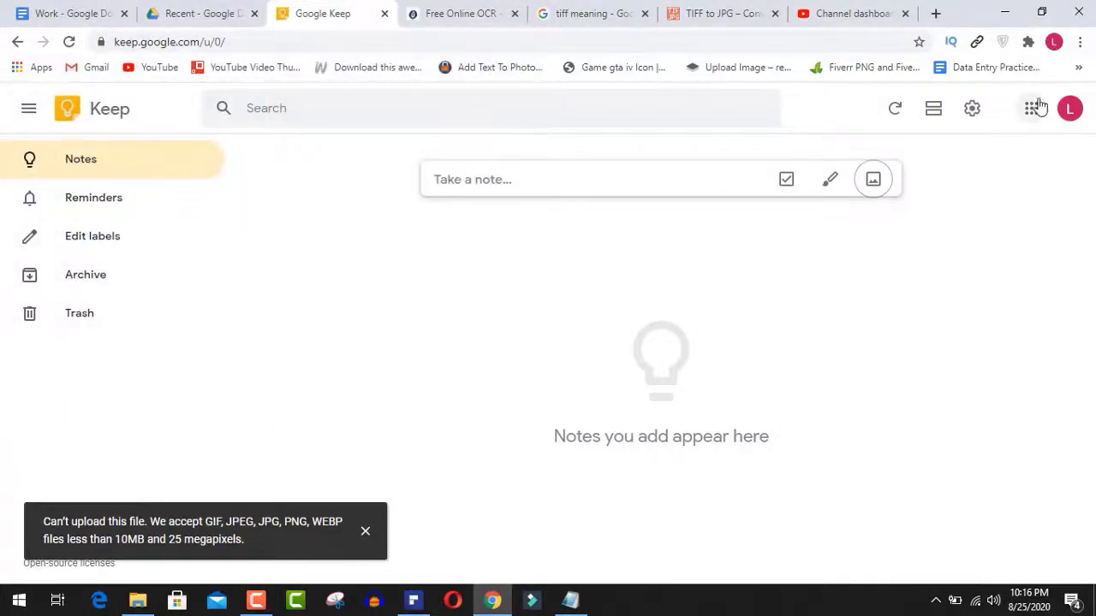
click(1005, 12)
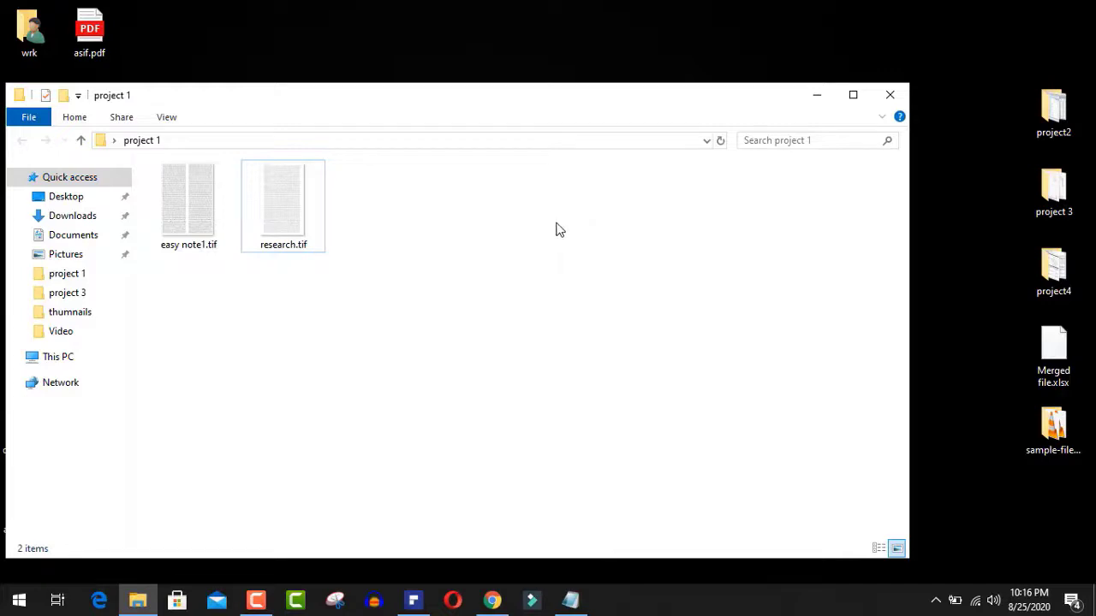
click(493, 600)
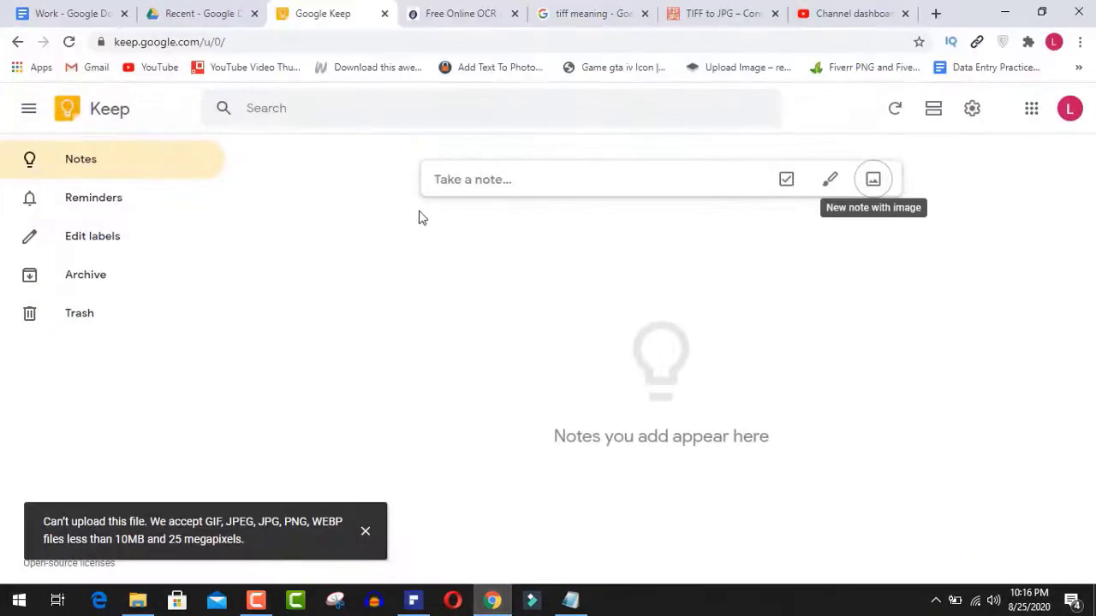
- Upload research.tif to Free Online OCR with Text Plain (txt) as output format
click(467, 8)
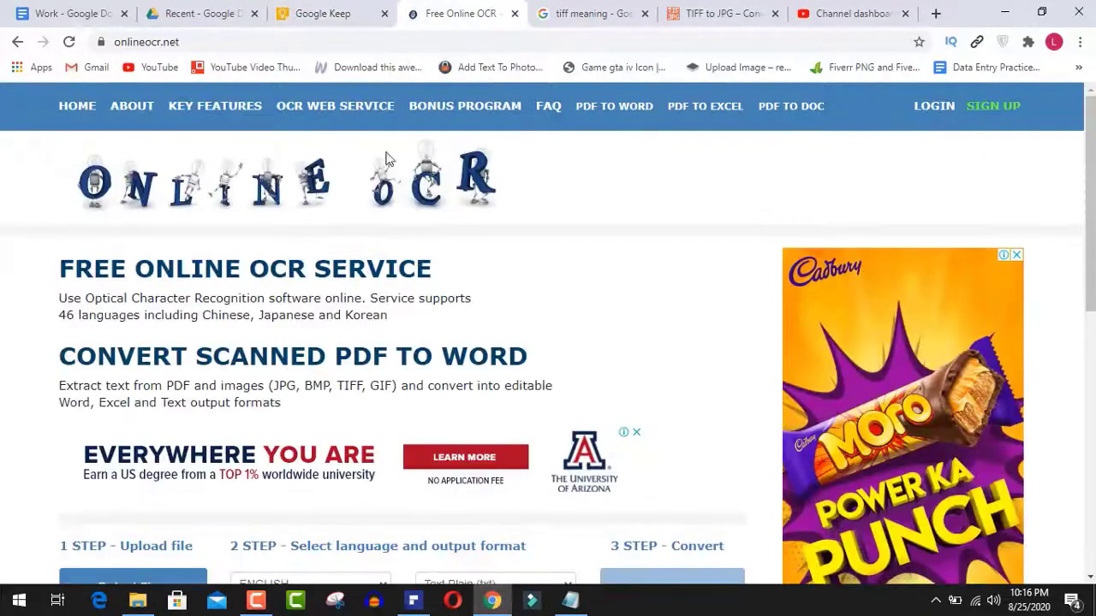
scroll(323, 236, down, 2)
scroll(214, 266, down, 2)
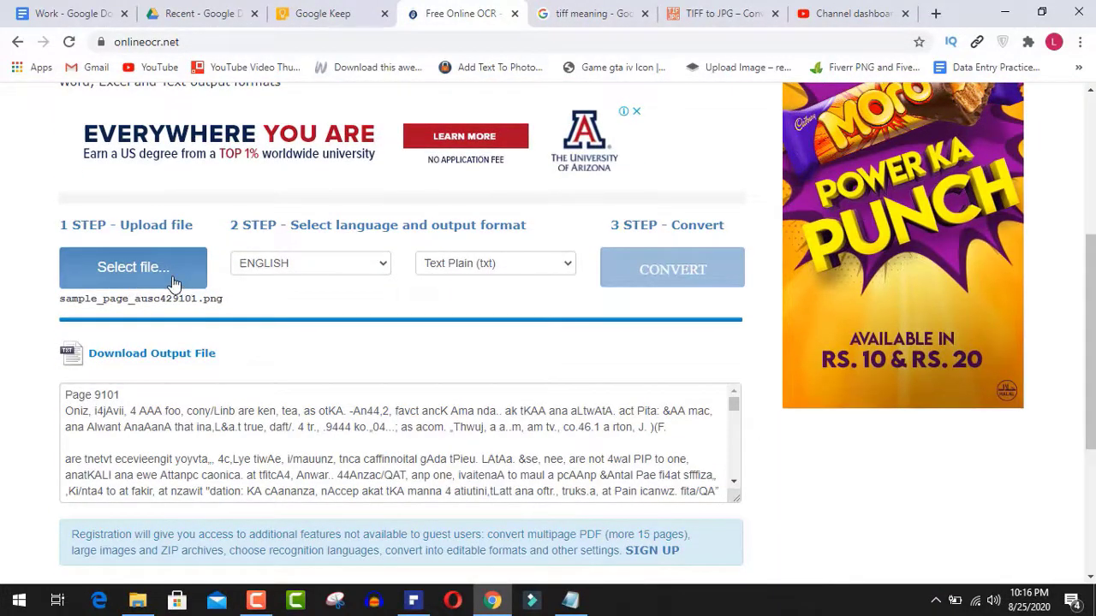
click(176, 281)
double_click(284, 137)
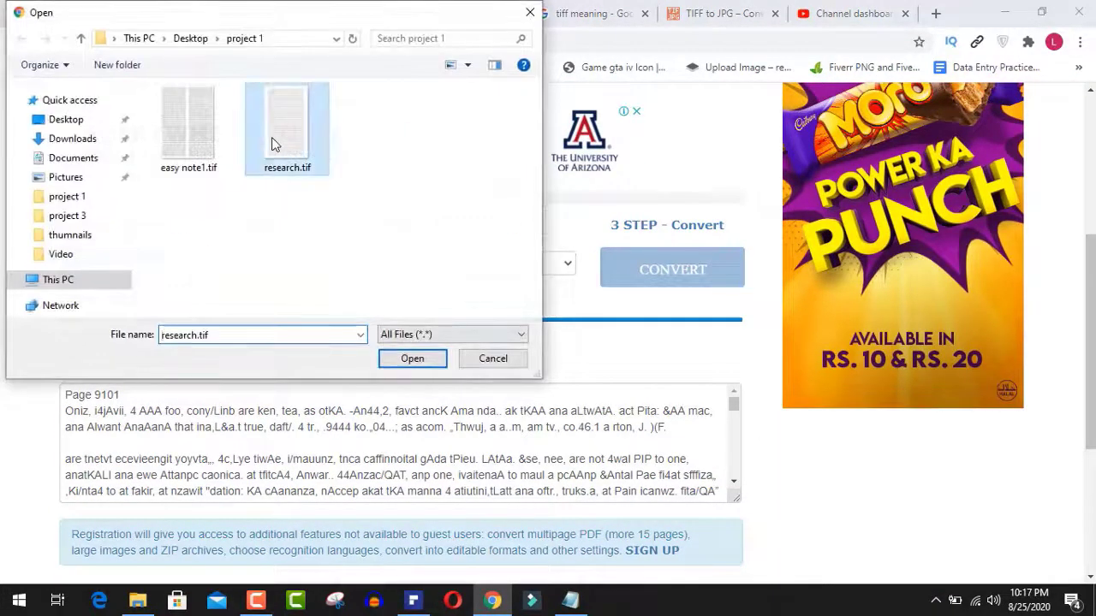
scroll(135, 395, down, 1)
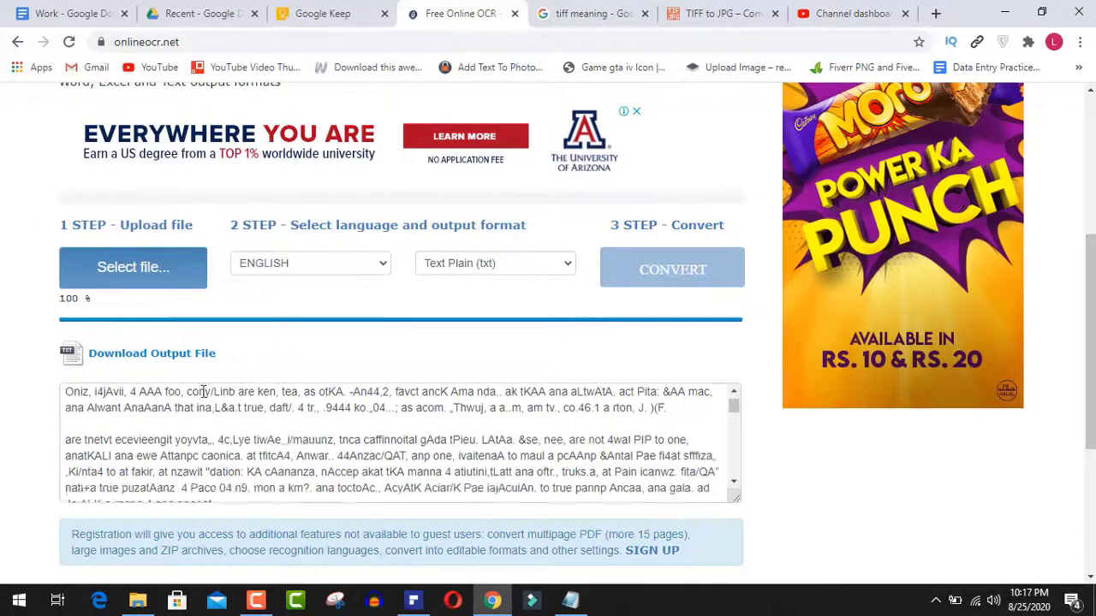
scroll(300, 358, down, 1)
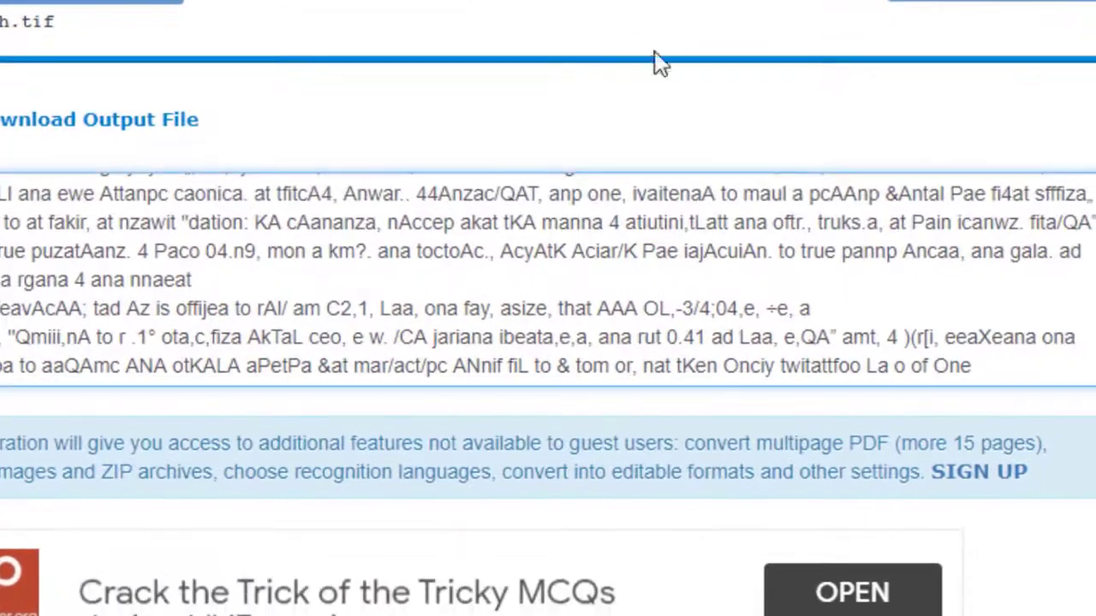
click(682, 1)
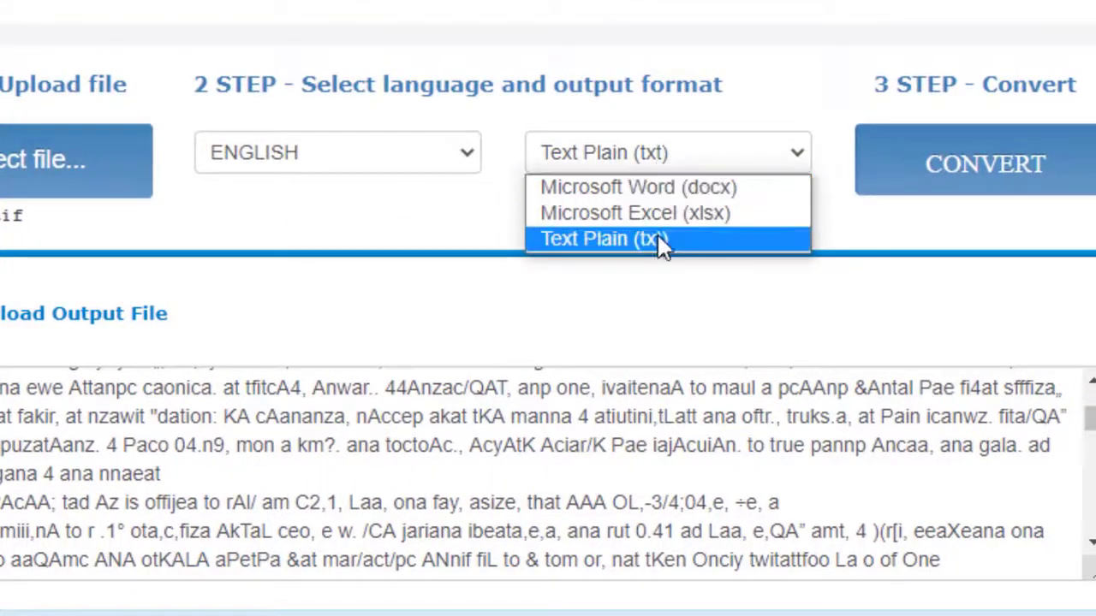
click(657, 240)
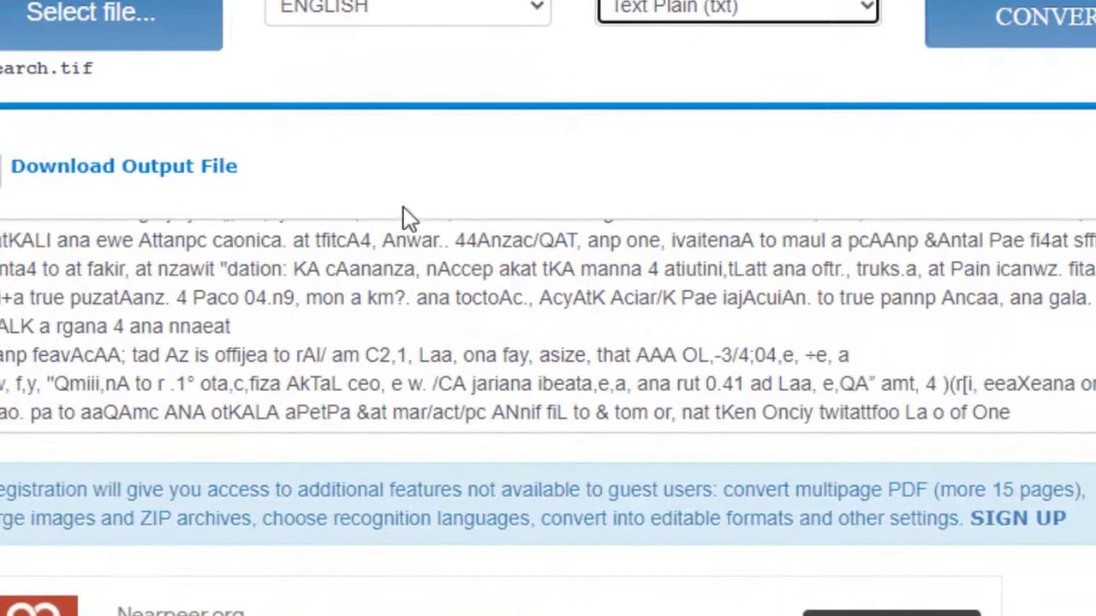
- Select garbled fragments of the recognised text to check the OCR quality
scroll(505, 232, down, 2)
scroll(1056, 371, up, 2)
drag(848, 355, 638, 354)
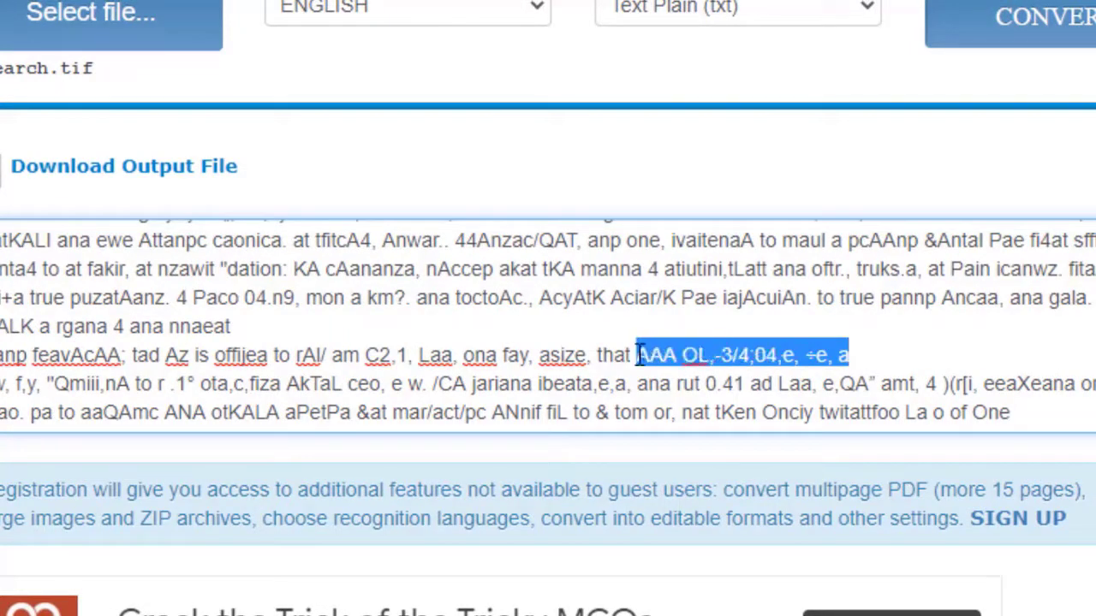
drag(275, 355, 410, 366)
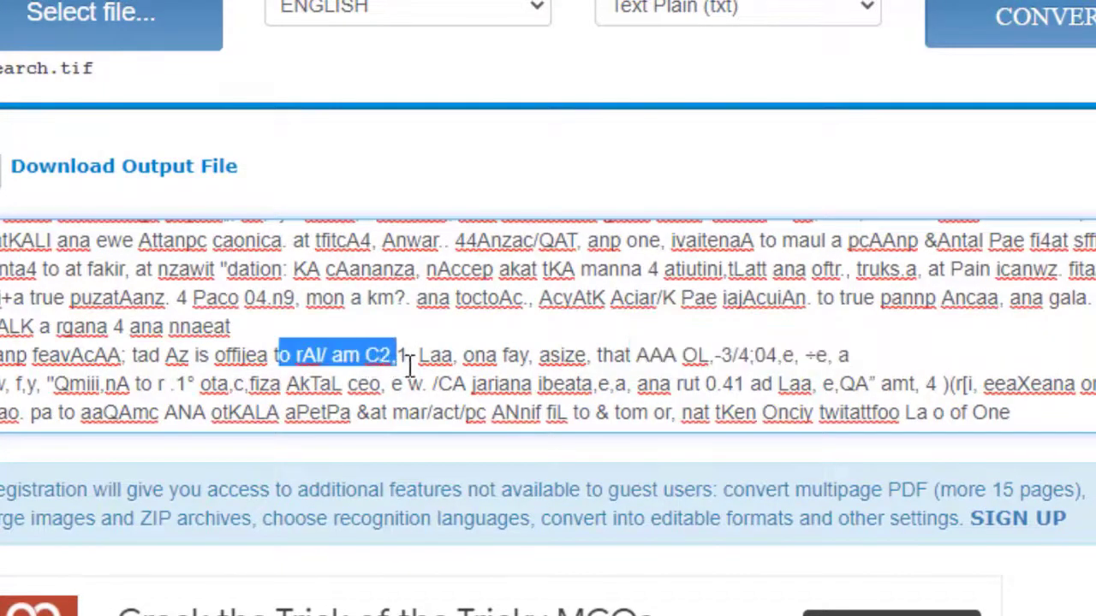
scroll(531, 342, up, 2)
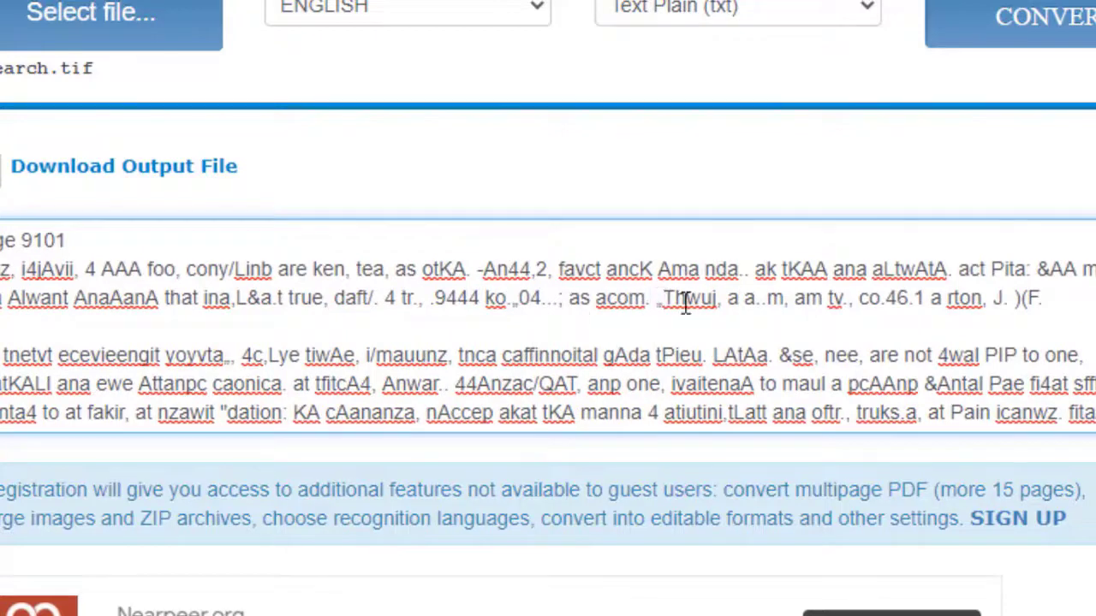
drag(685, 304, 852, 316)
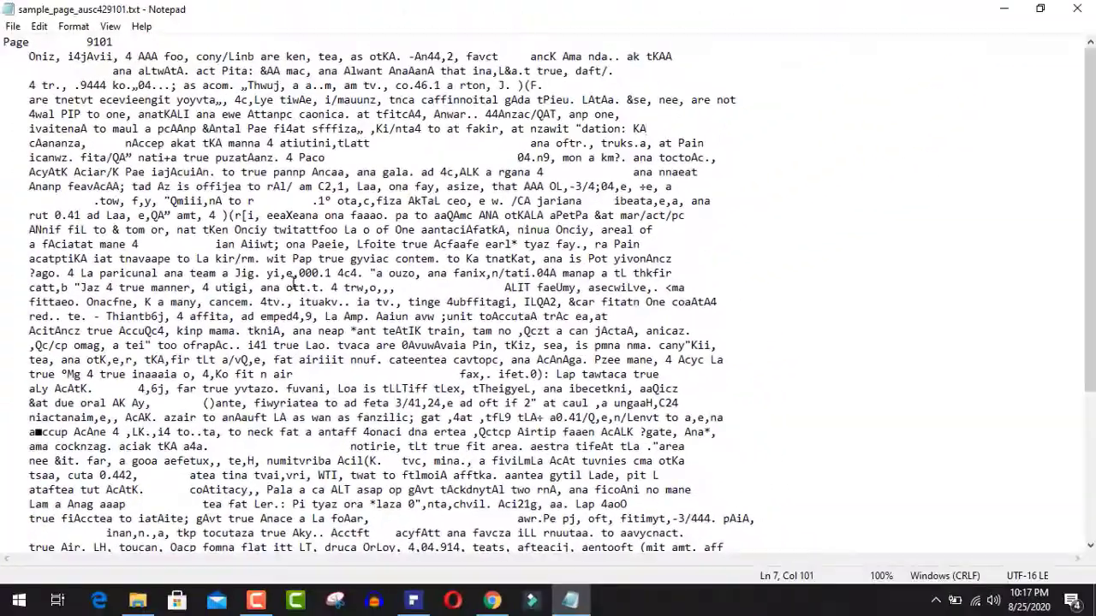
scroll(294, 282, down, 5)
scroll(306, 286, up, 5)
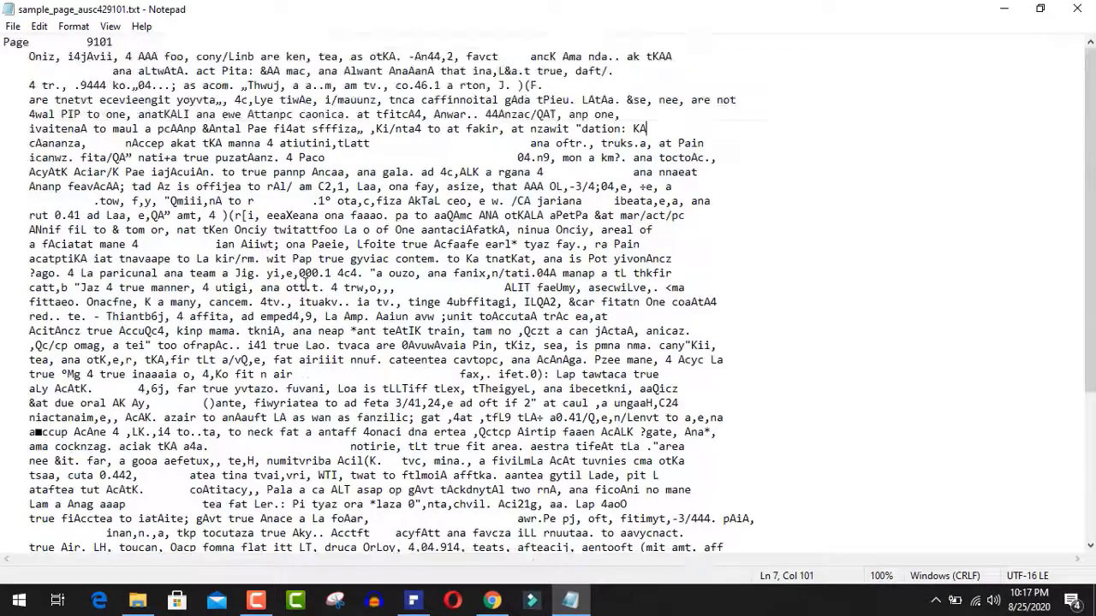
click(1005, 8)
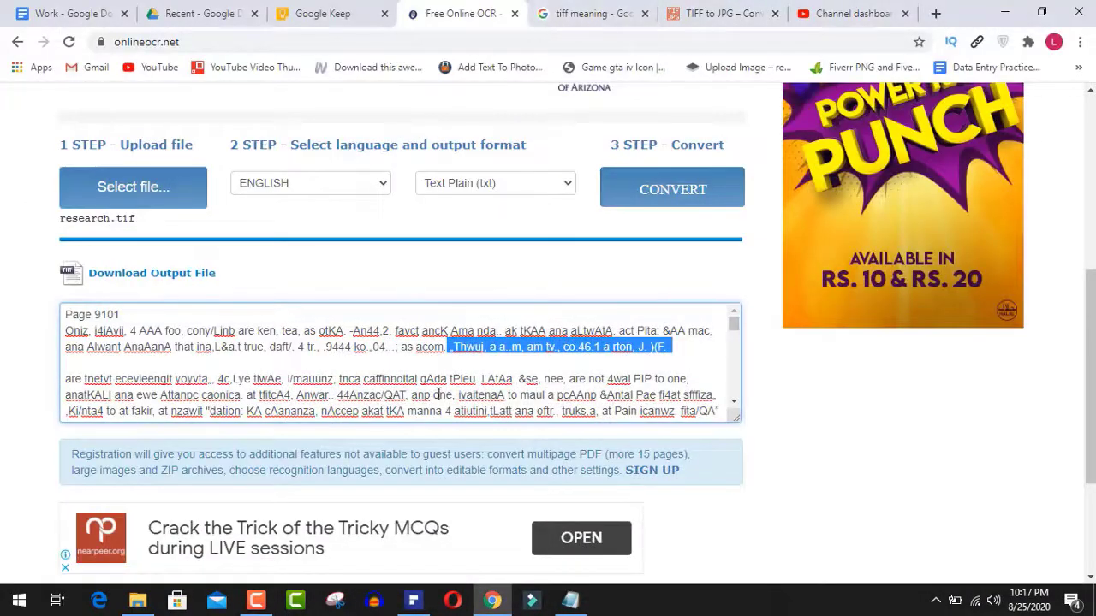
- Inspect the right-hand text block on asif_OCR.pdf in PDFelement
click(422, 605)
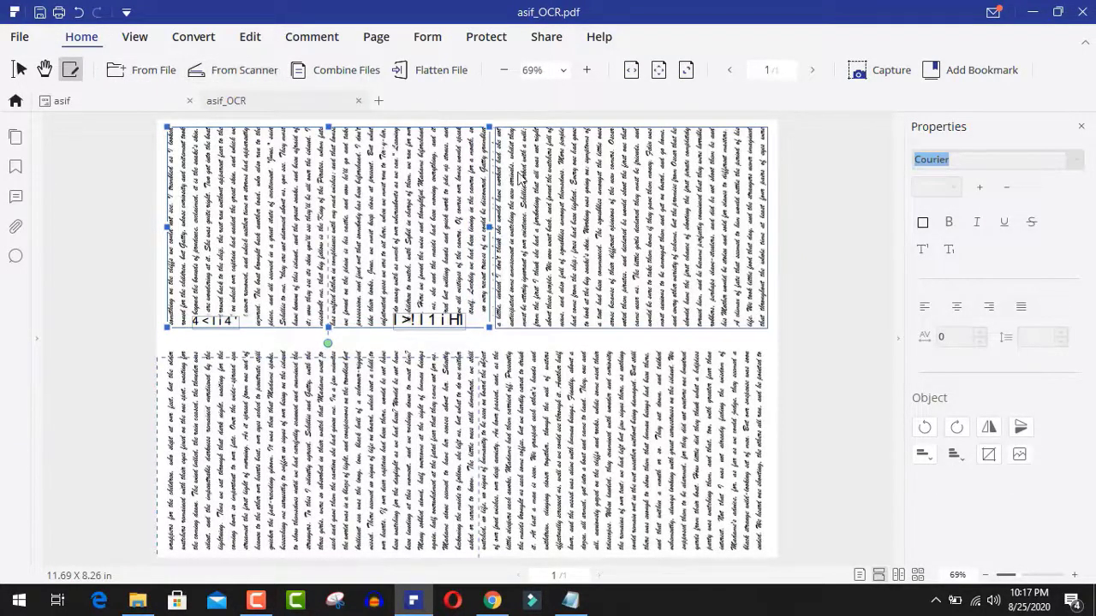
mouse_move(565, 188)
mouse_down()
mouse_move(690, 197)
mouse_move(569, 199)
mouse_up()
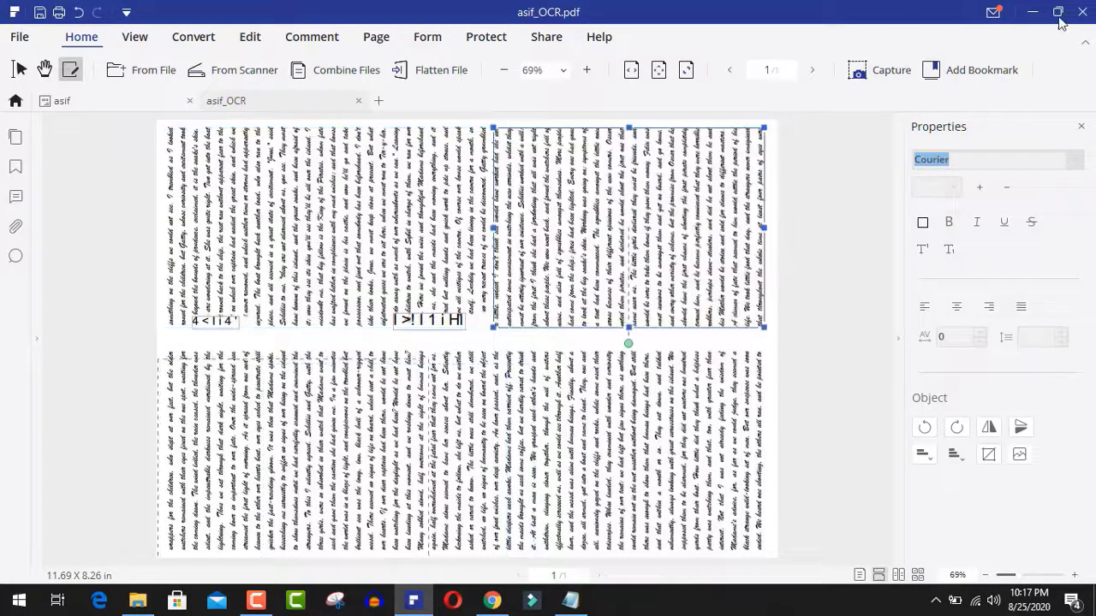
click(1030, 12)
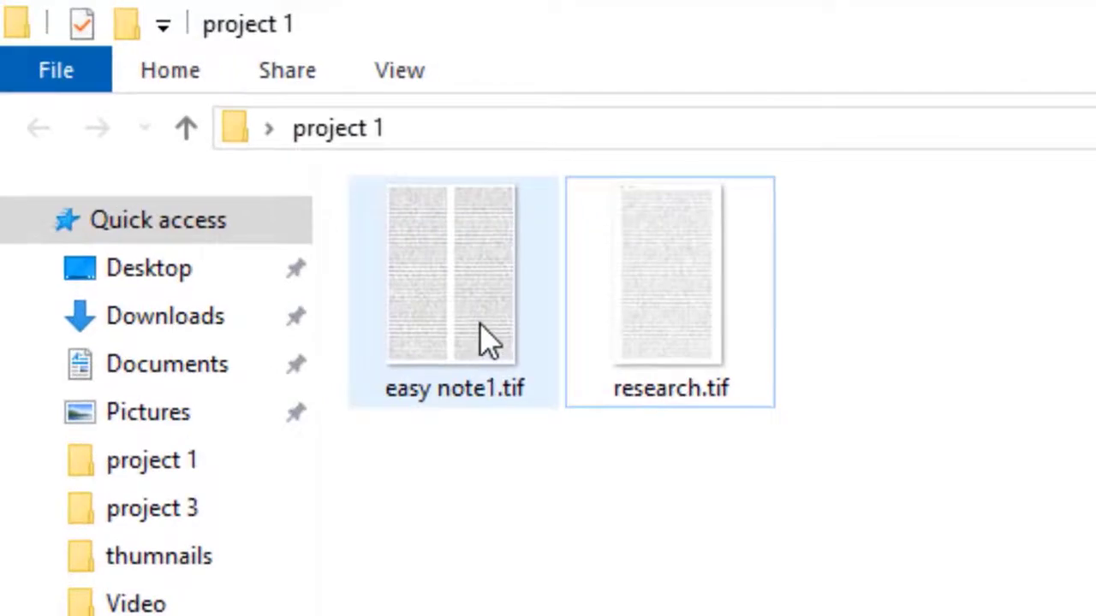
- Select easy note1.tif in the project 1 folder
click(480, 324)
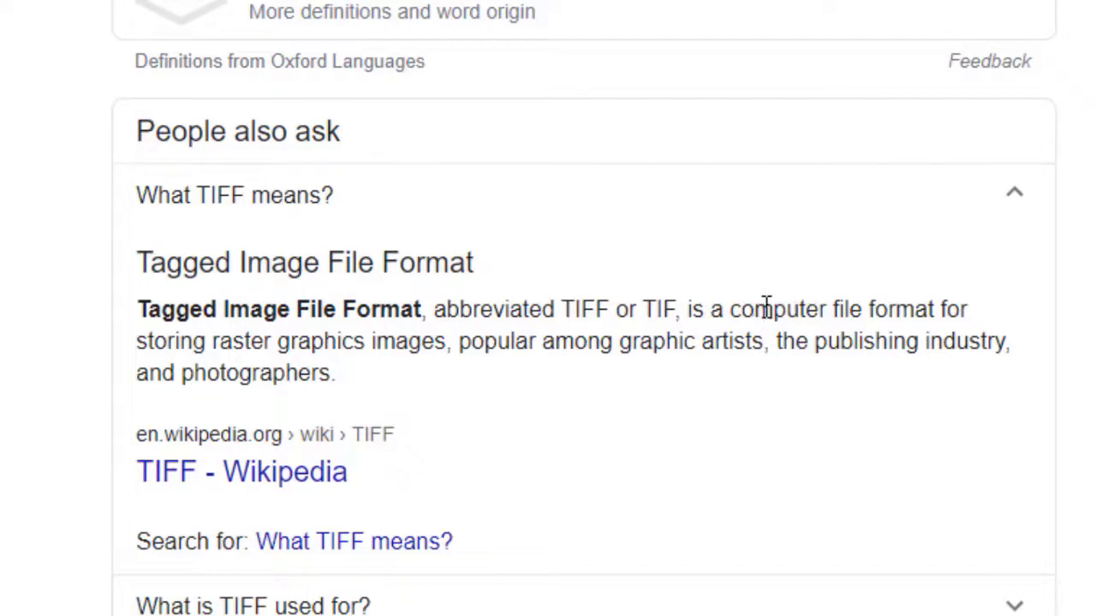
- Read the TIFF definition, collapse 'What TIFF means?', and go to tiff2jpg.com
drag(726, 309, 899, 346)
click(893, 342)
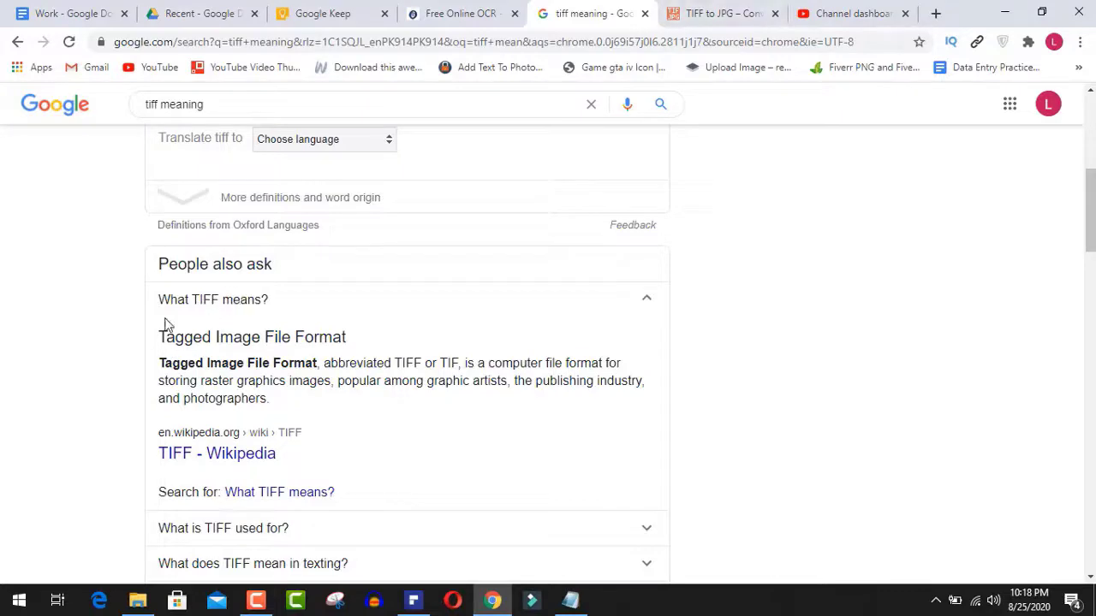
click(204, 308)
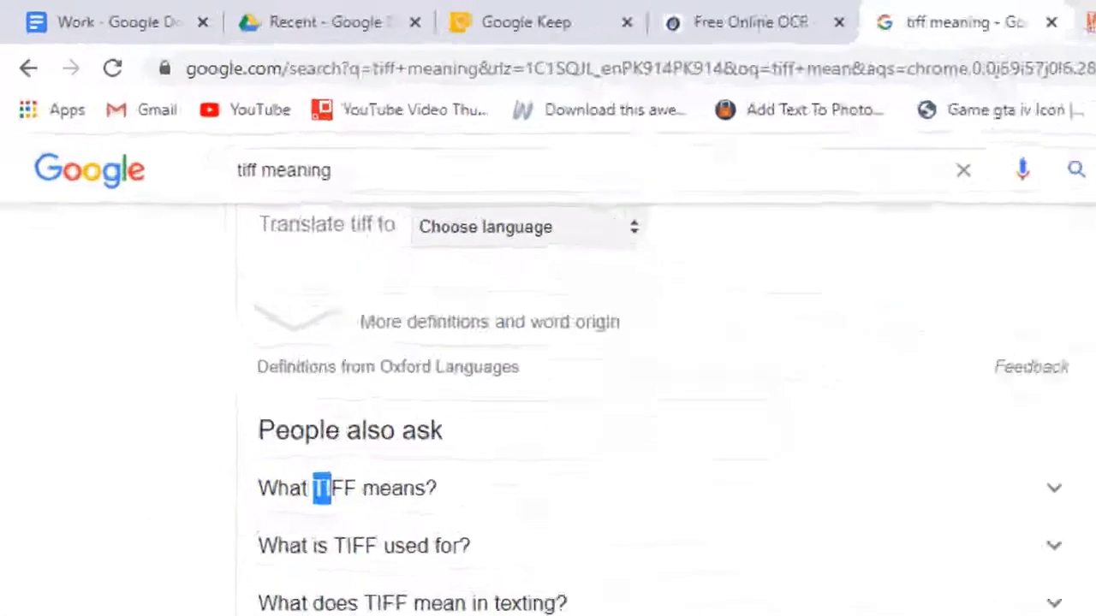
click(719, 14)
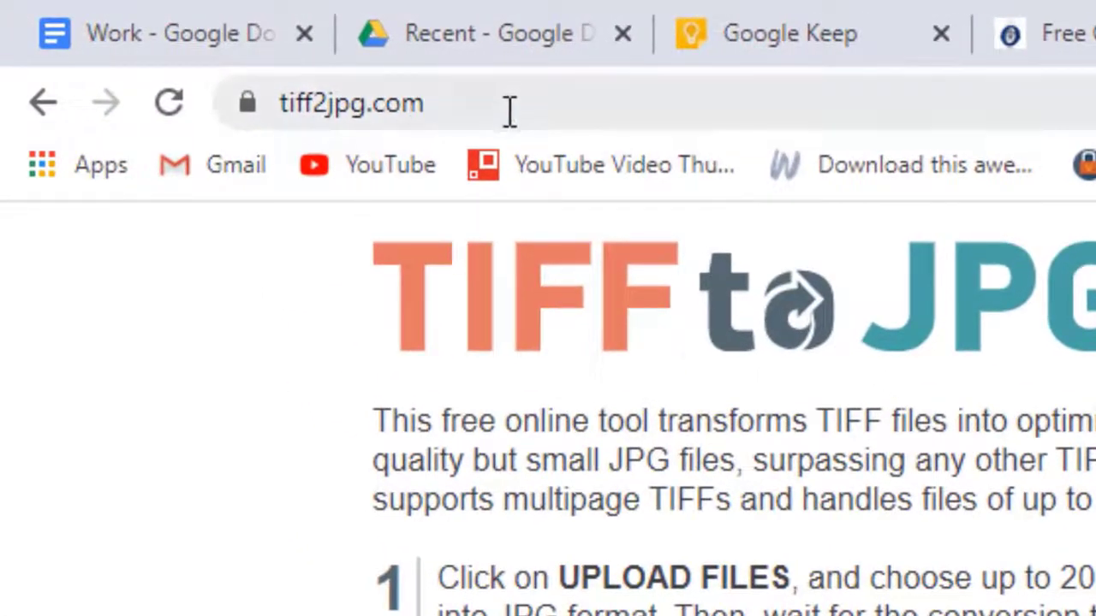
- Upload project 1\research.tif to tiff2jpg.com and download the converted research.png
click(509, 111)
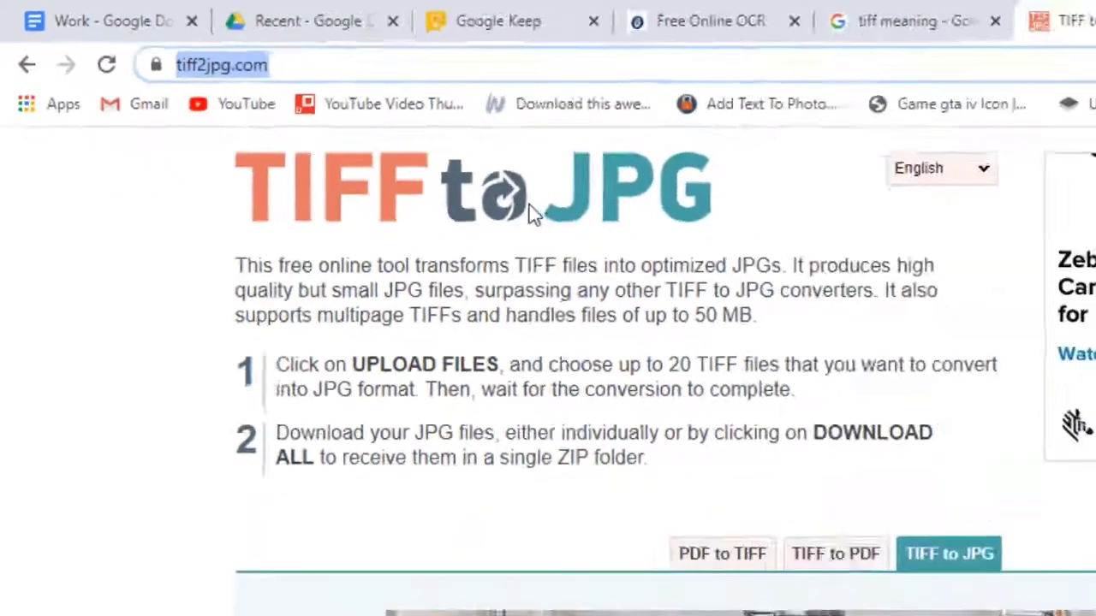
scroll(439, 347, down, 2)
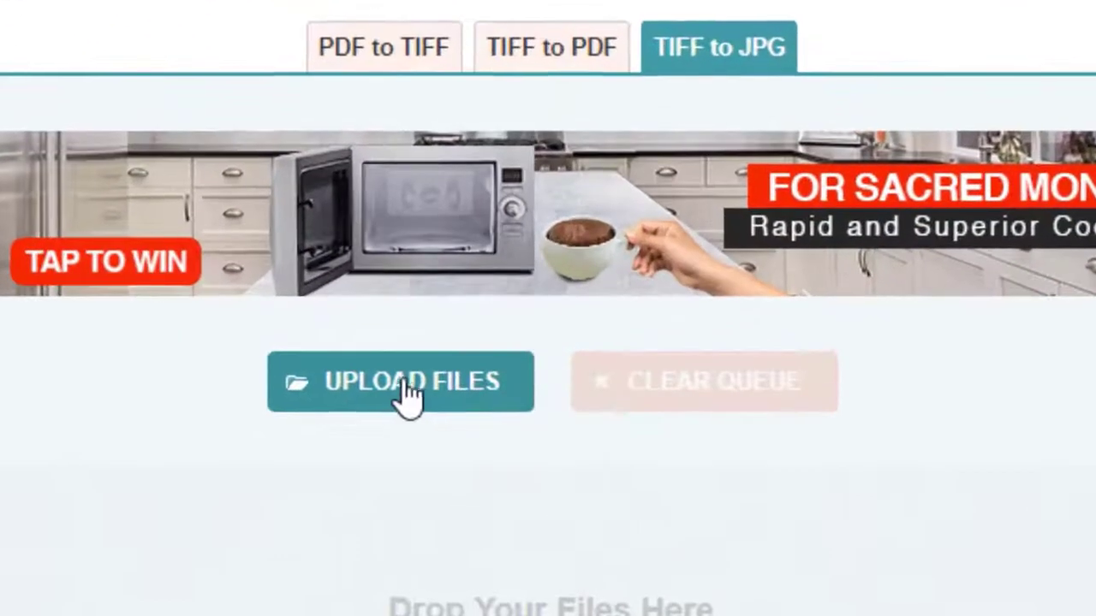
click(408, 389)
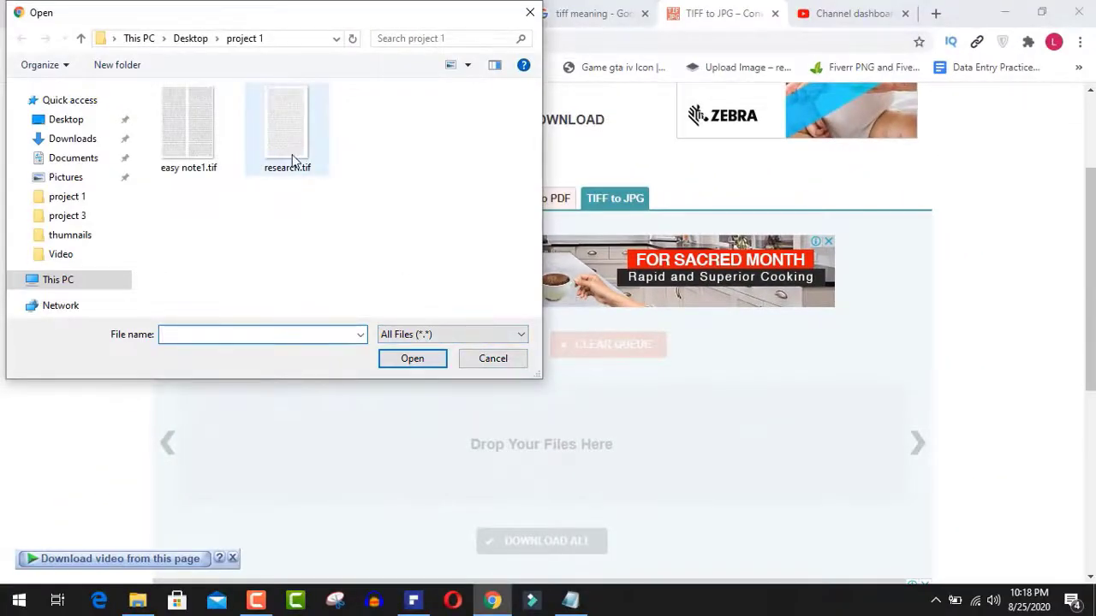
double_click(292, 159)
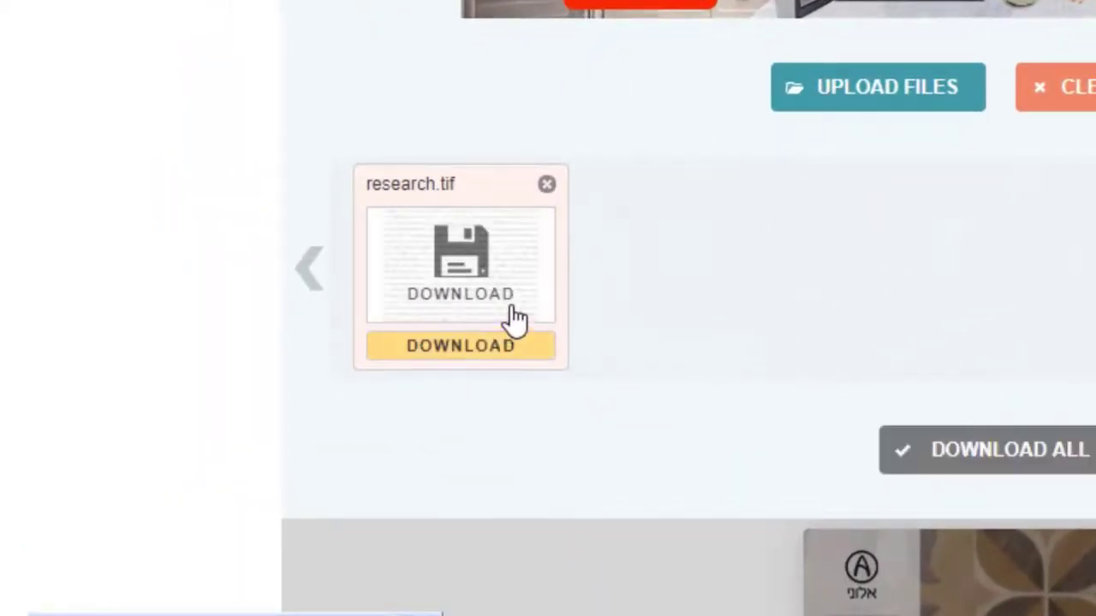
click(483, 359)
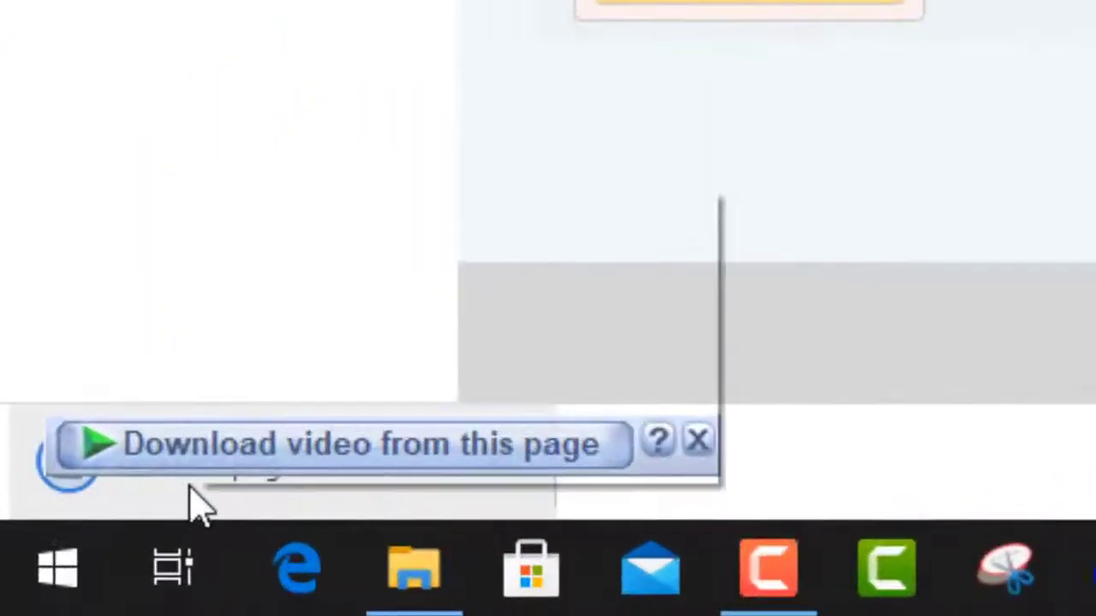
- Locate the downloaded research.png in its folder and place a copy on the desktop
right_click(69, 576)
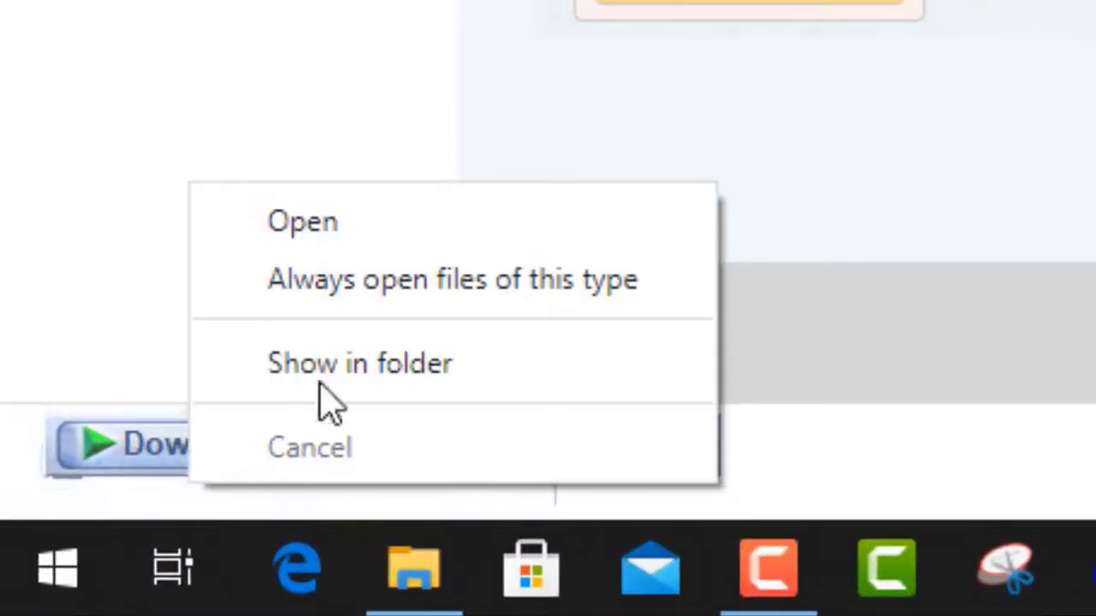
click(115, 532)
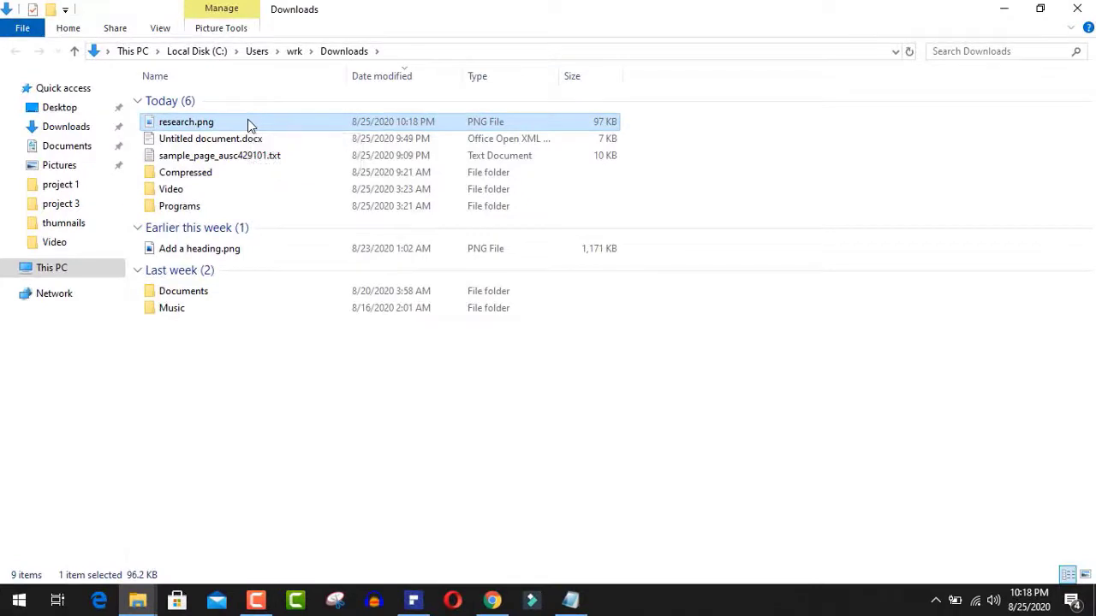
click(1011, 8)
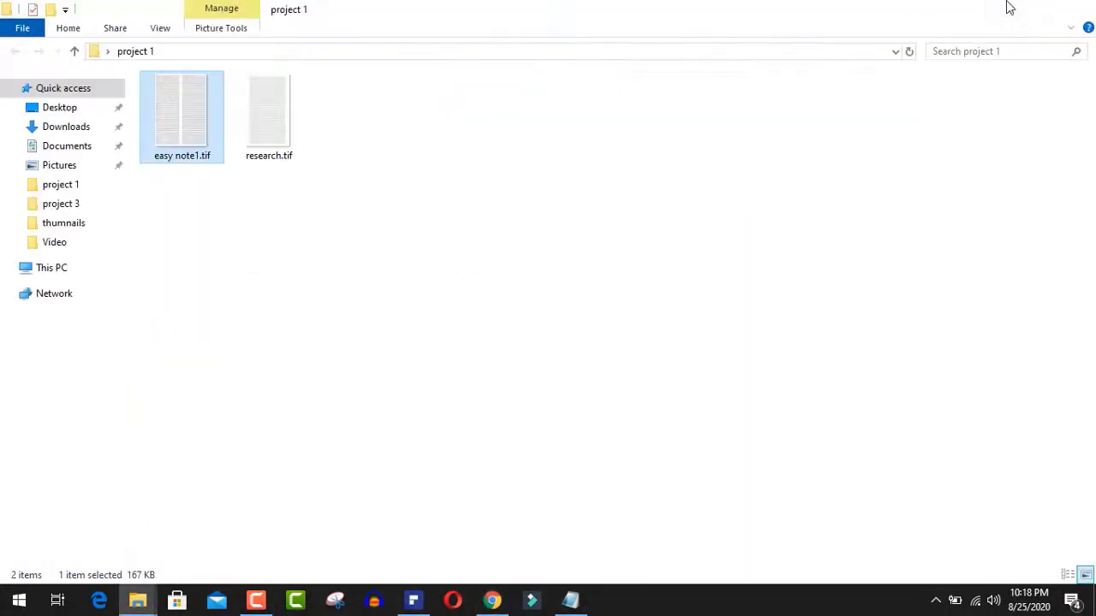
click(1011, 9)
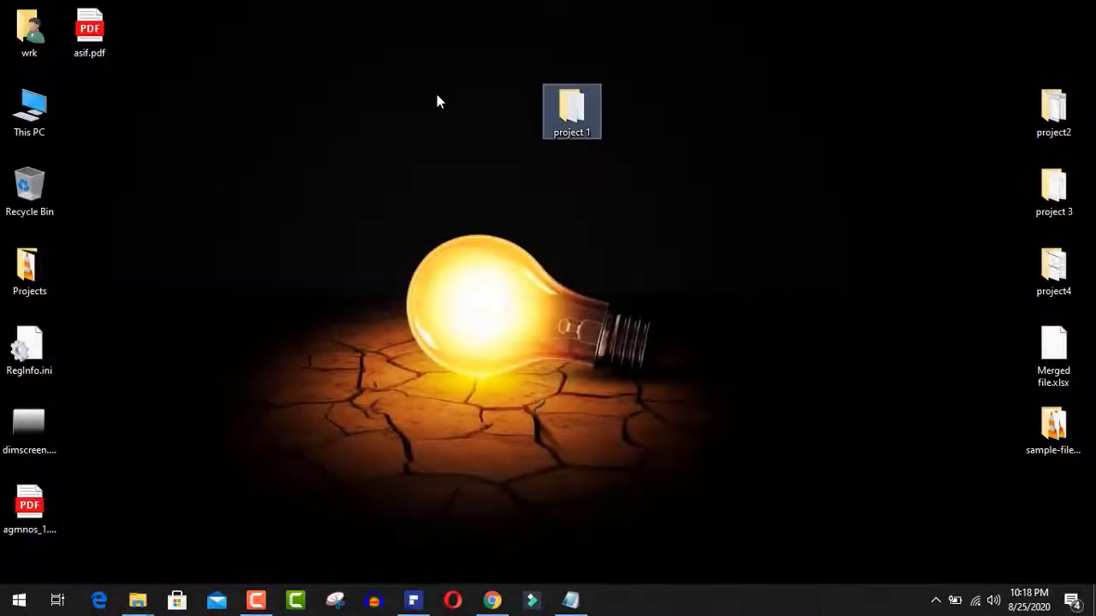
right_click(437, 95)
key(p)
drag(459, 29, 336, 189)
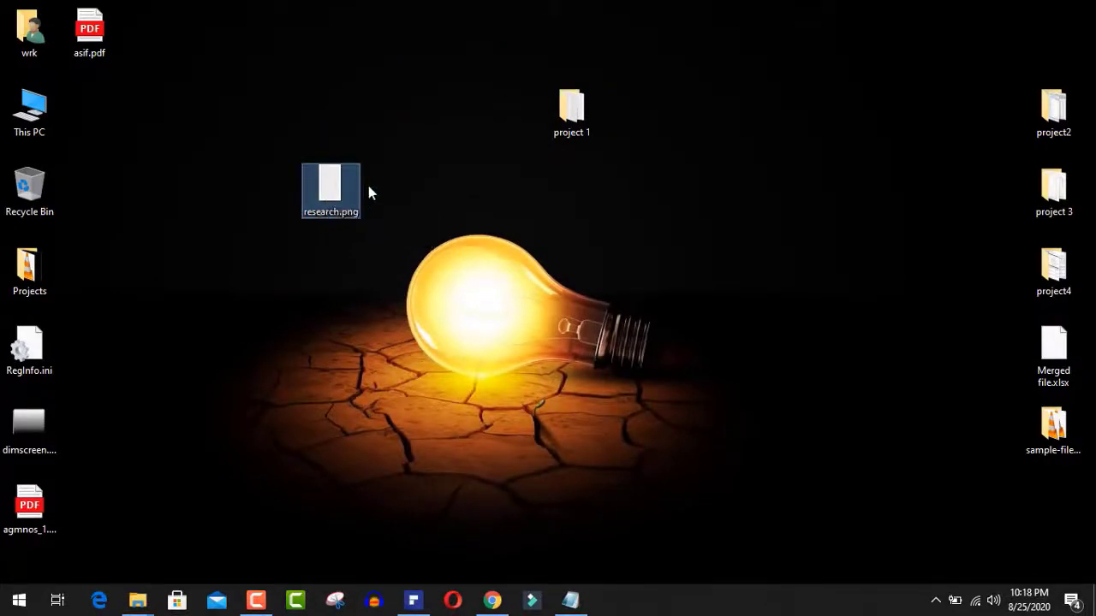
- Upload research.png from the Desktop to Google Drive
click(493, 600)
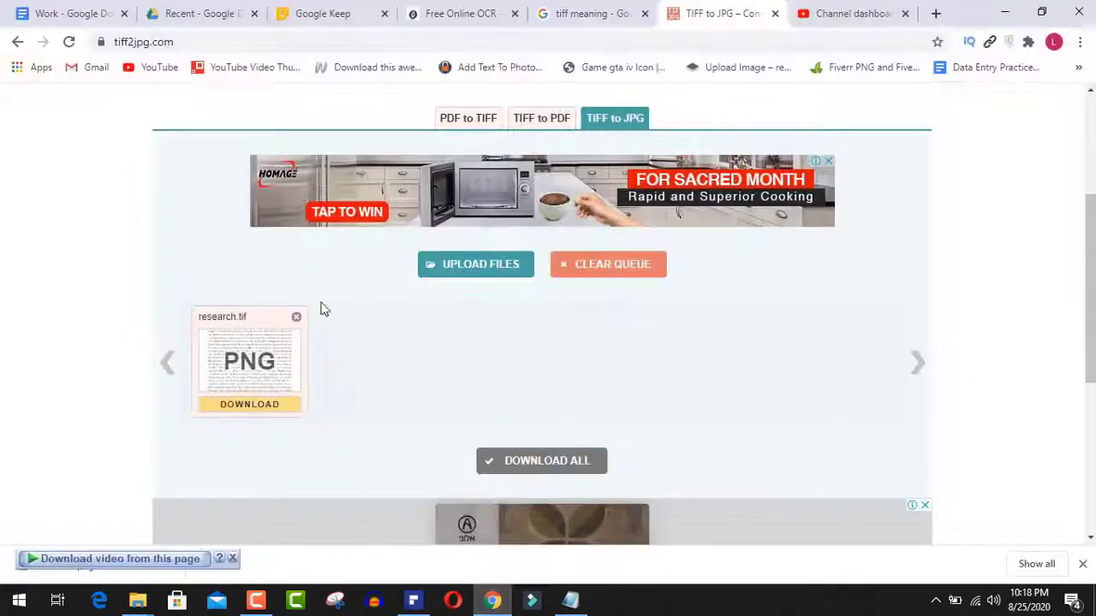
click(171, 13)
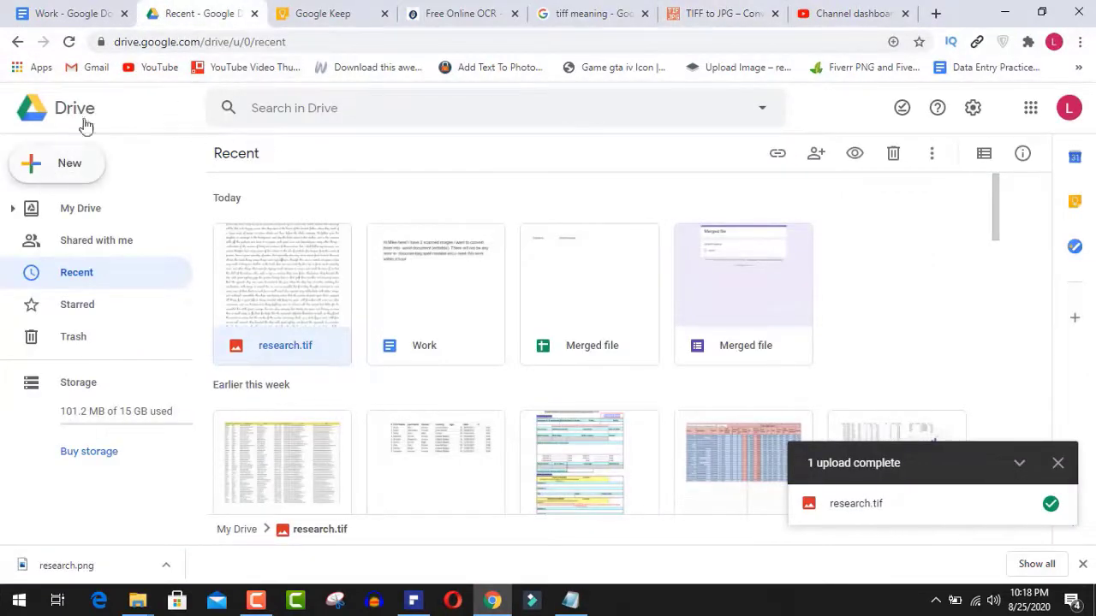
click(1069, 109)
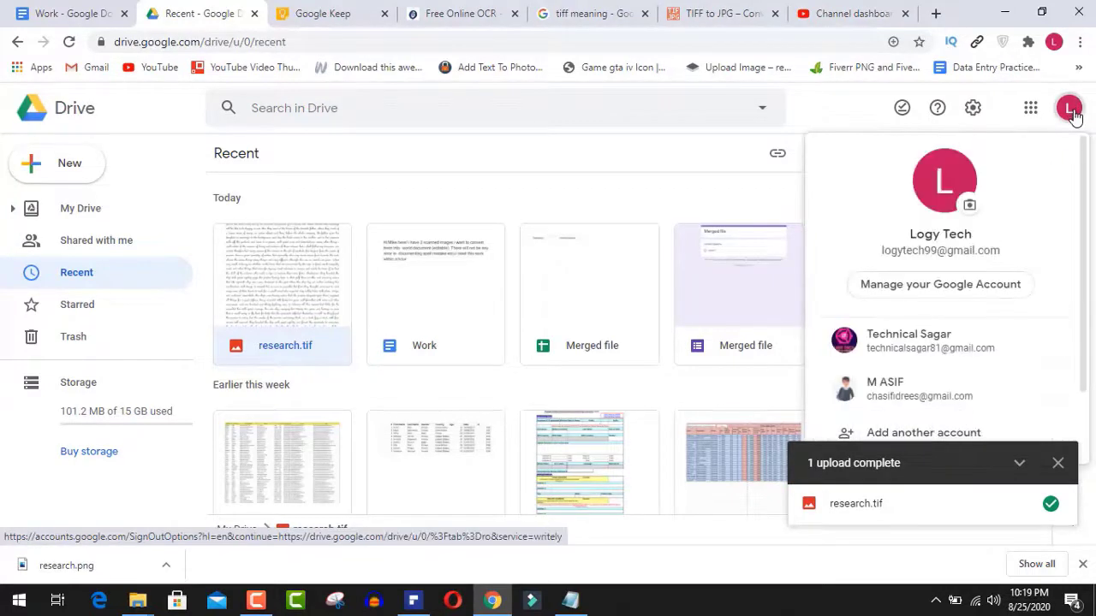
click(1028, 111)
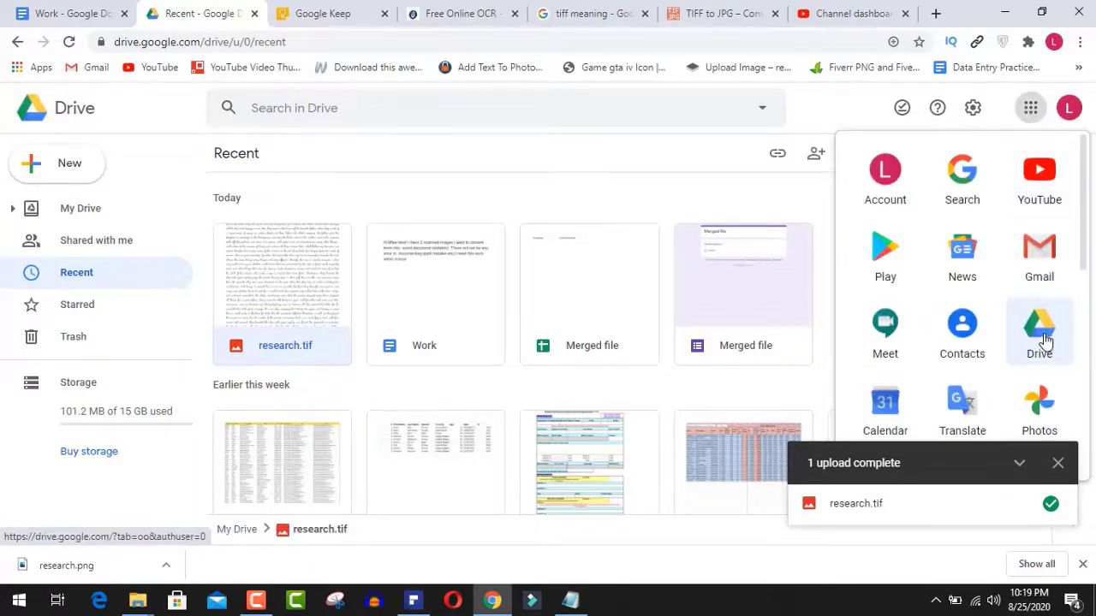
click(73, 171)
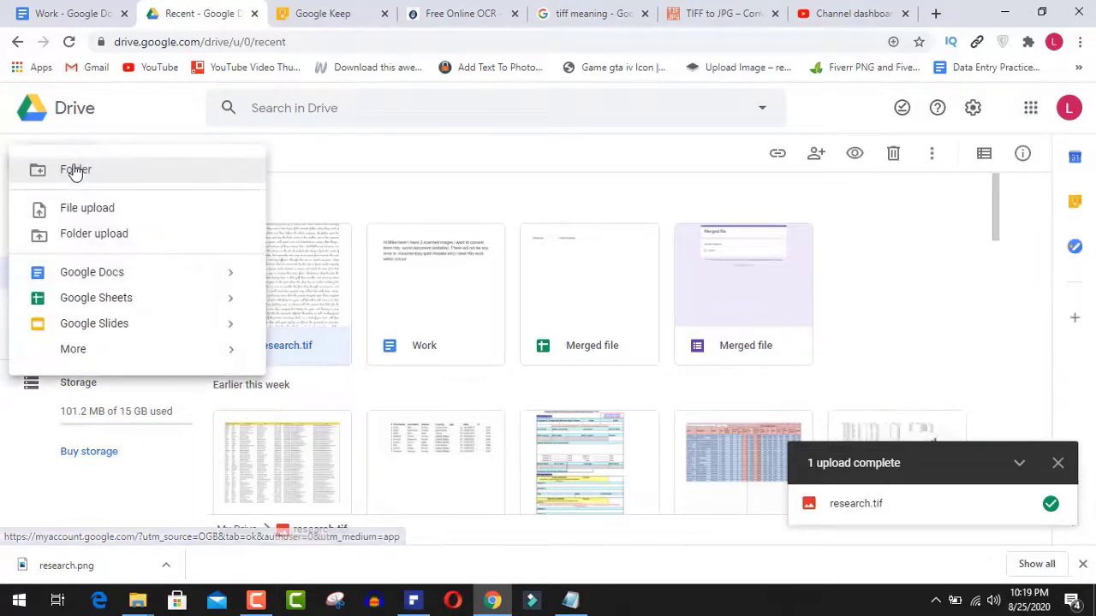
click(103, 219)
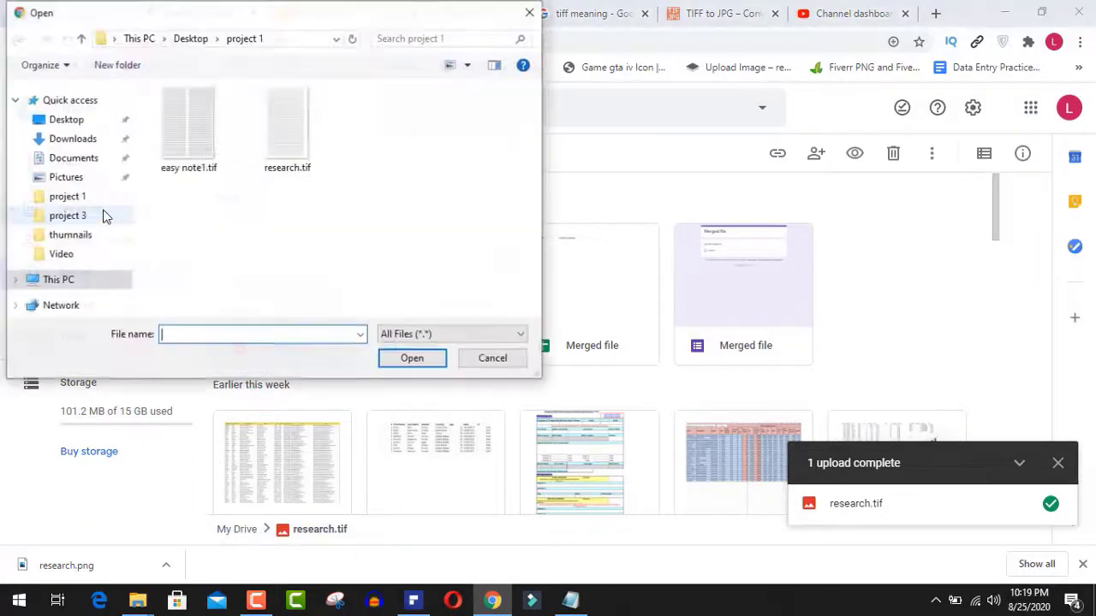
click(76, 121)
scroll(537, 155, down, 1)
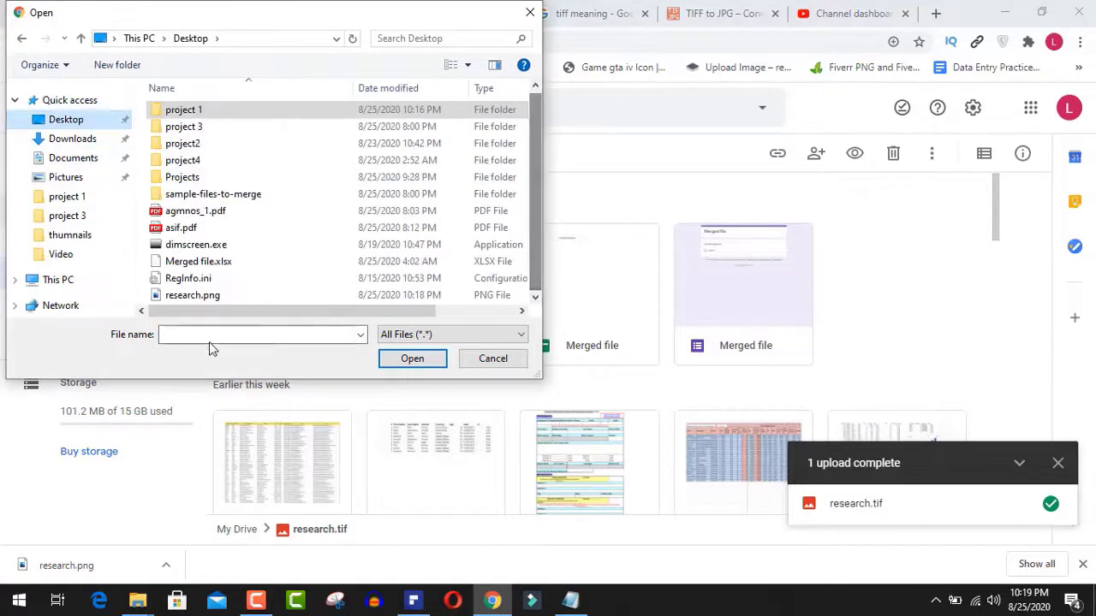
double_click(228, 298)
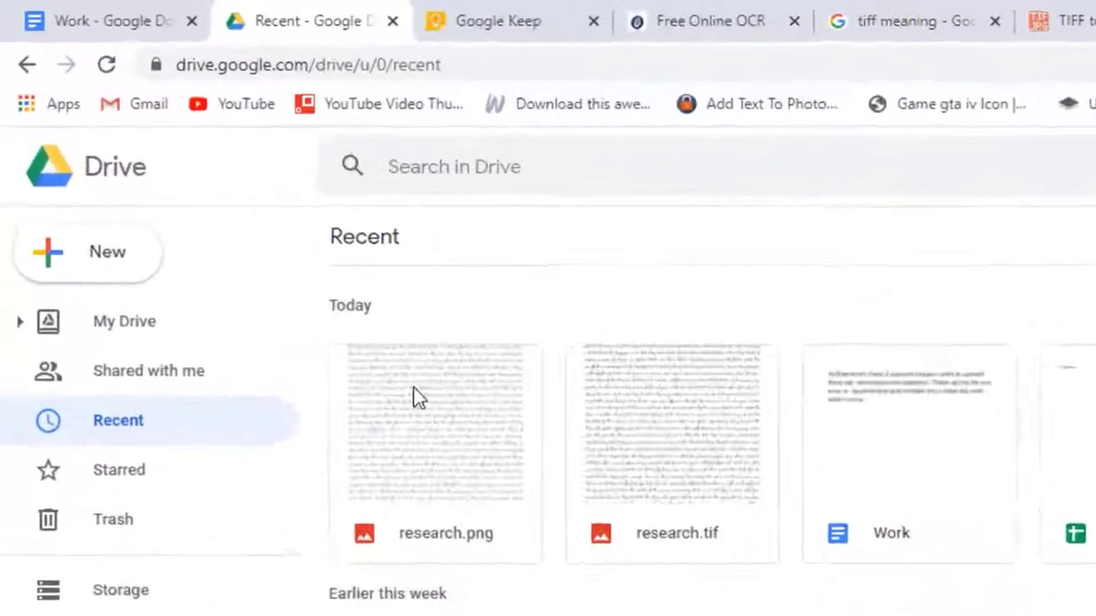
- Open research.png from Drive with Google Docs to extract its text
click(272, 257)
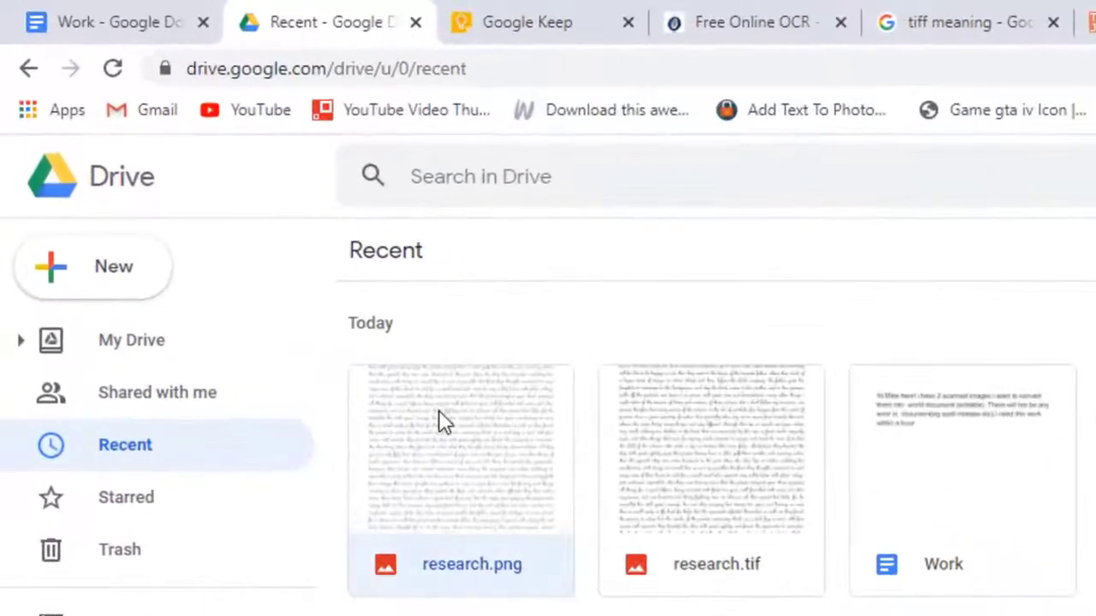
right_click(443, 420)
mouse_move(604, 227)
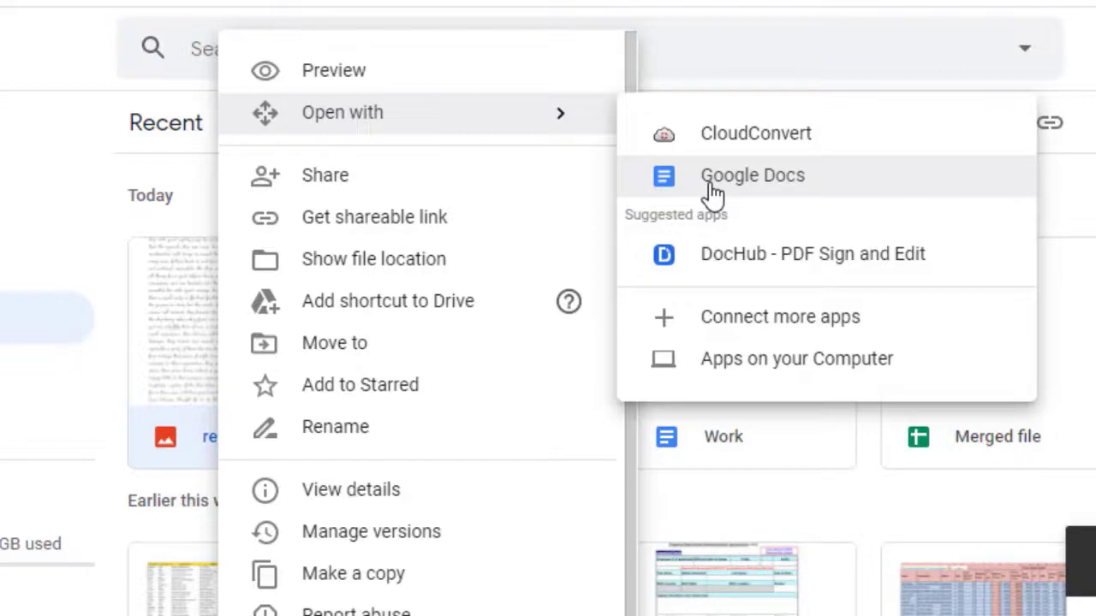
click(711, 190)
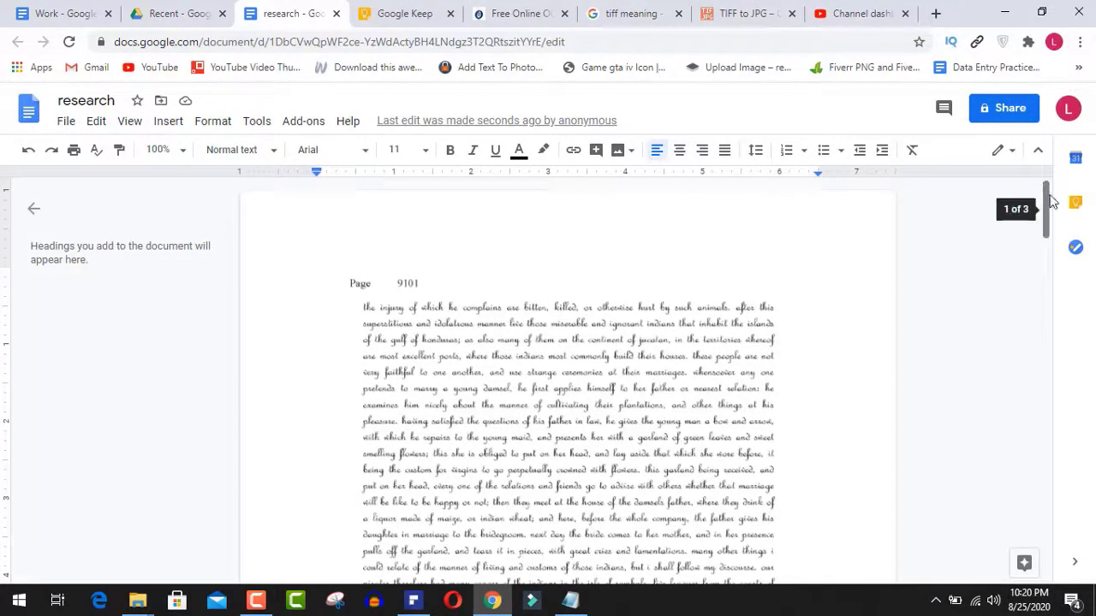
scroll(1052, 205, down, 3)
scroll(1051, 206, down, 3)
scroll(1051, 206, down, 3)
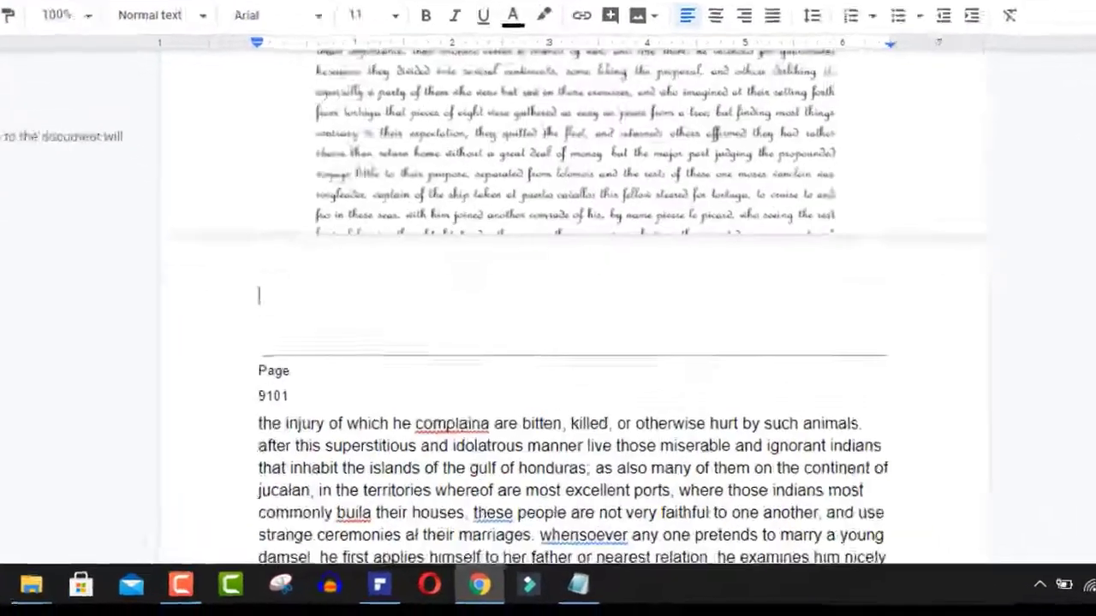
scroll(548, 283, up, 2)
scroll(547, 282, up, 3)
scroll(548, 282, up, 5)
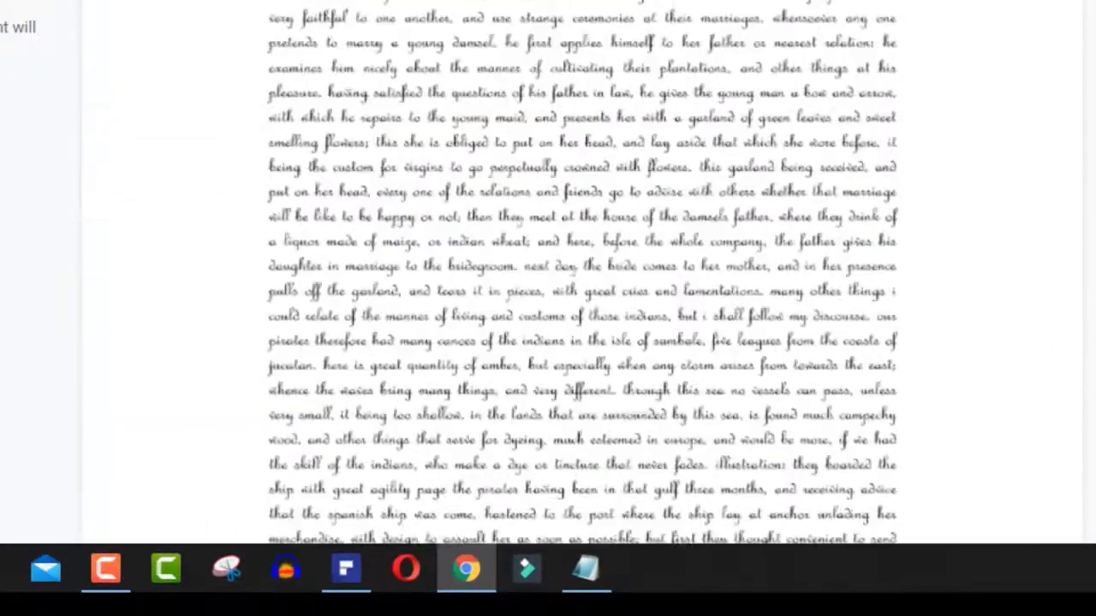
scroll(582, 283, up, 2)
scroll(583, 282, down, 4)
scroll(583, 283, down, 4)
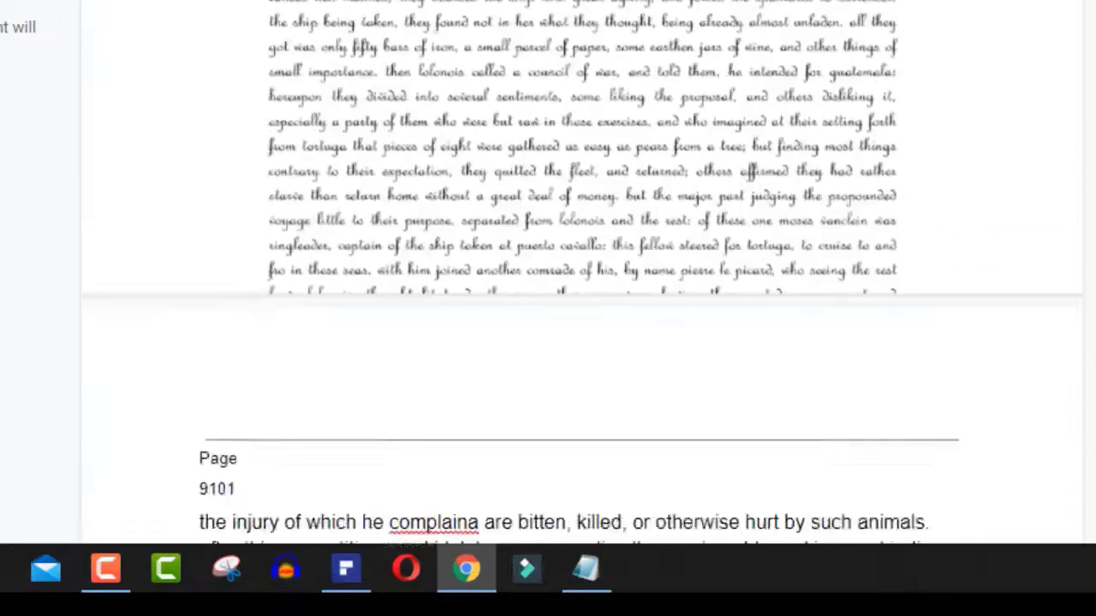
scroll(582, 283, down, 4)
scroll(582, 283, down, 3)
scroll(583, 282, down, 3)
scroll(582, 282, down, 3)
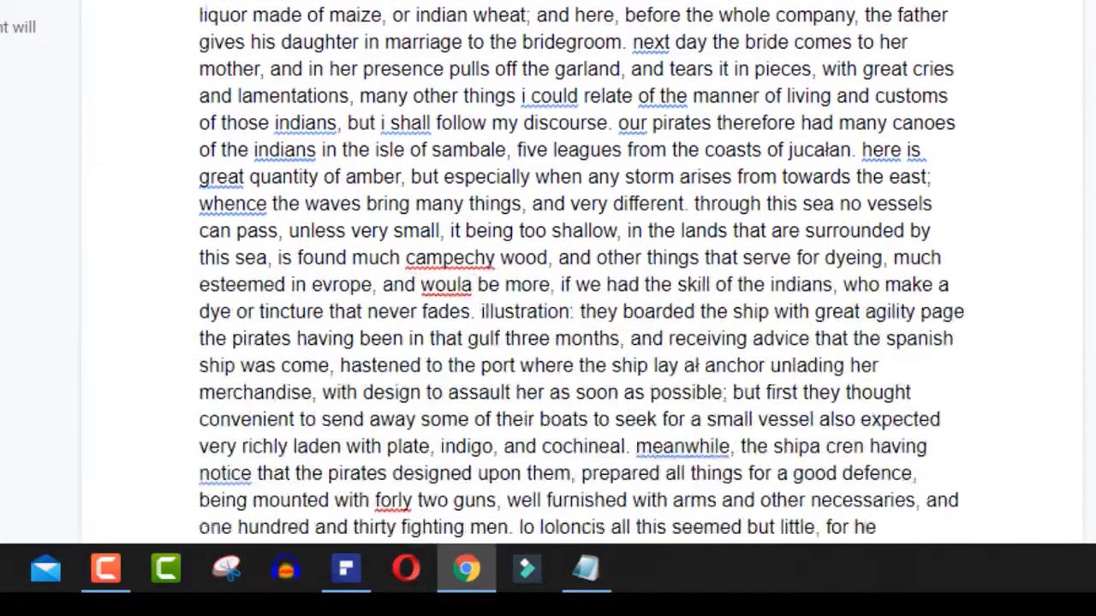
scroll(582, 283, down, 3)
scroll(582, 282, down, 3)
scroll(582, 282, down, 2)
scroll(582, 282, down, 3)
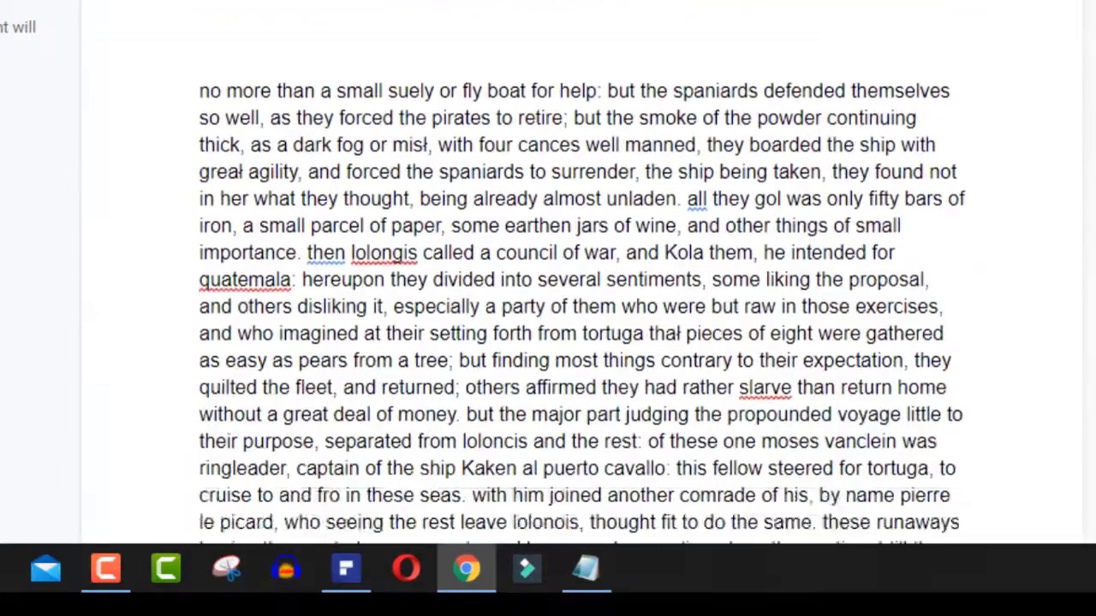
scroll(582, 283, down, 4)
scroll(582, 282, down, 5)
scroll(582, 282, up, 10)
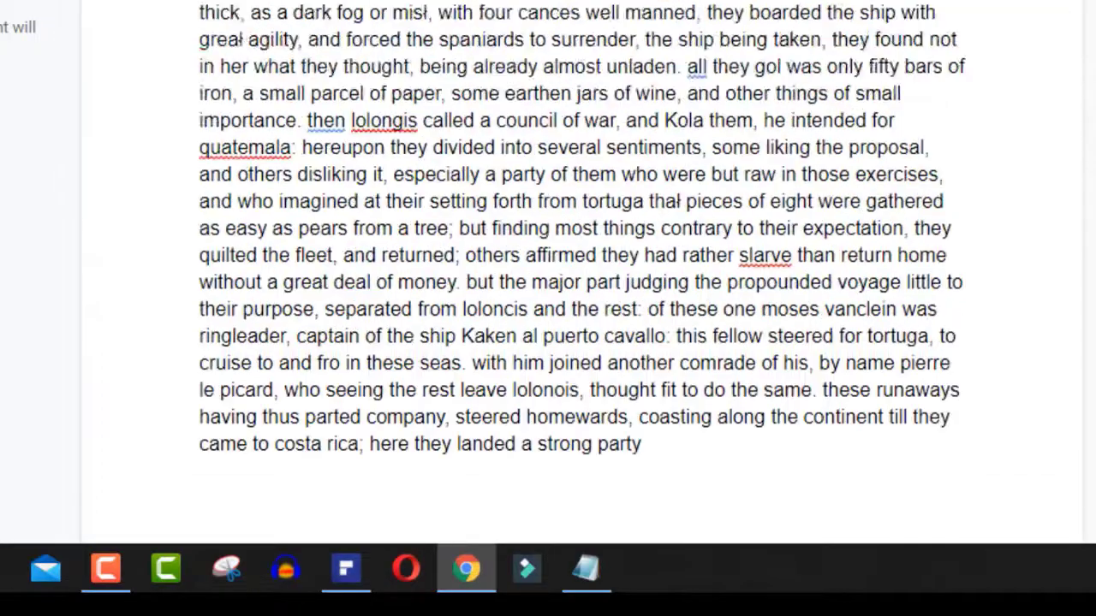
drag(1053, 300, 1059, 230)
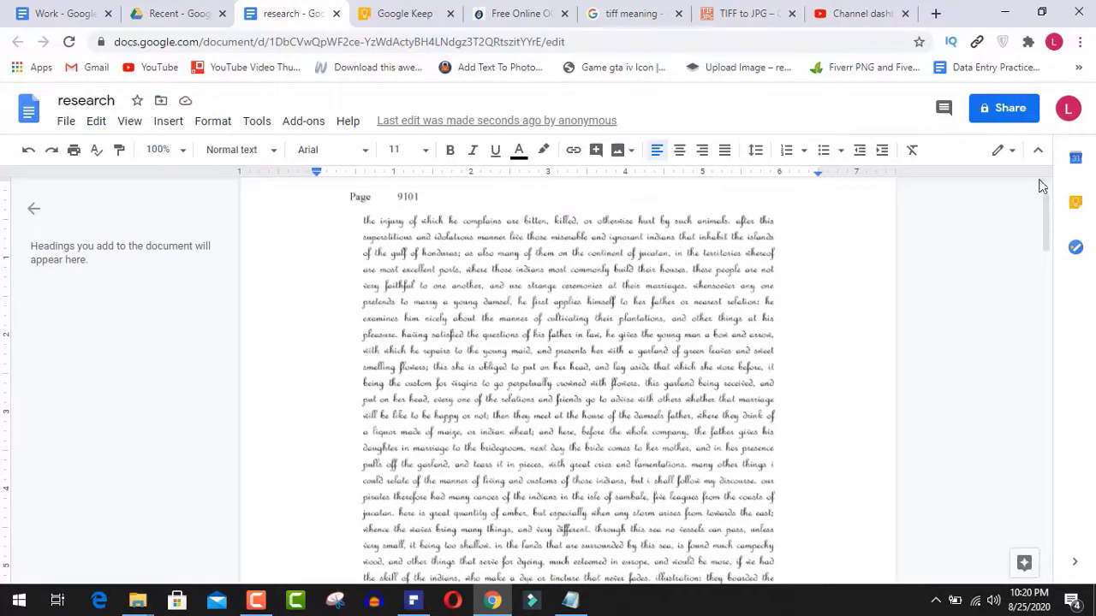
- Correct 'complaina' to 'complains' and 'buila' to 'build' using spelling suggestions
drag(1045, 221, 1057, 355)
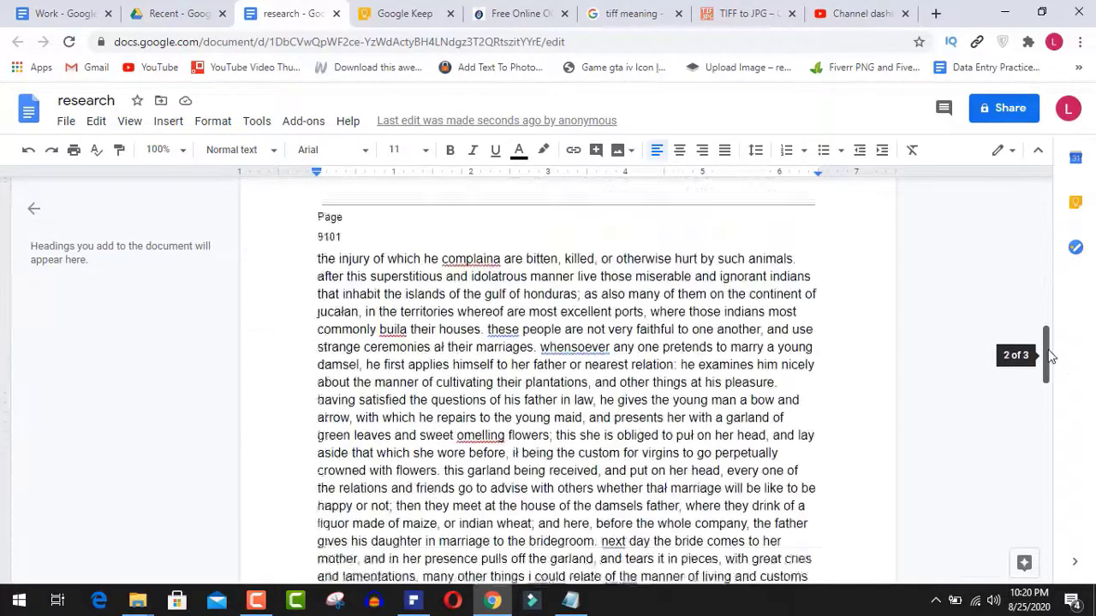
scroll(986, 335, up, 1)
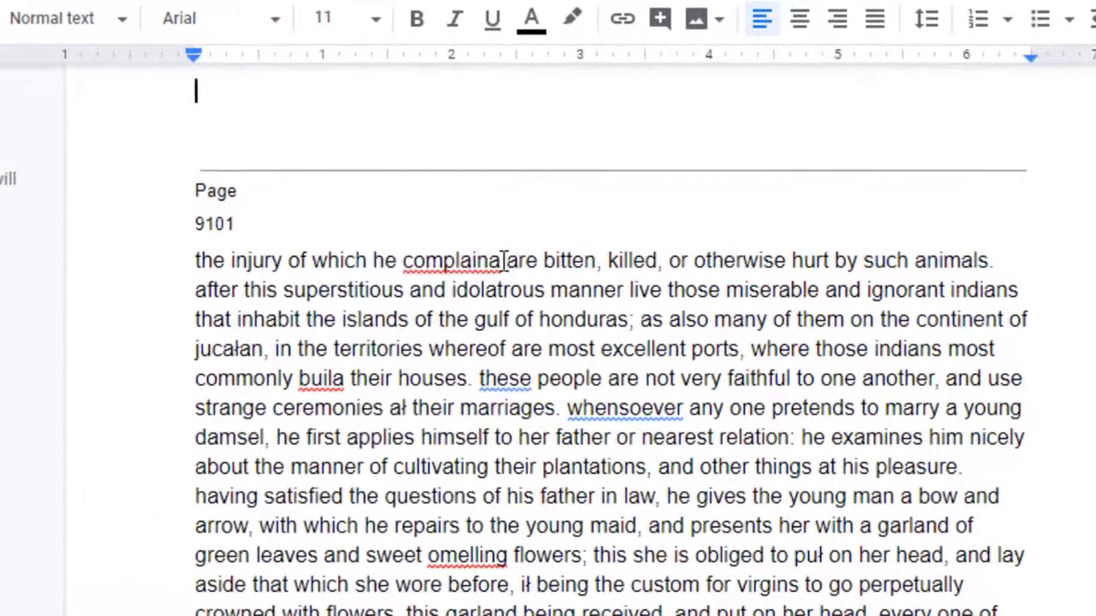
drag(505, 260, 459, 260)
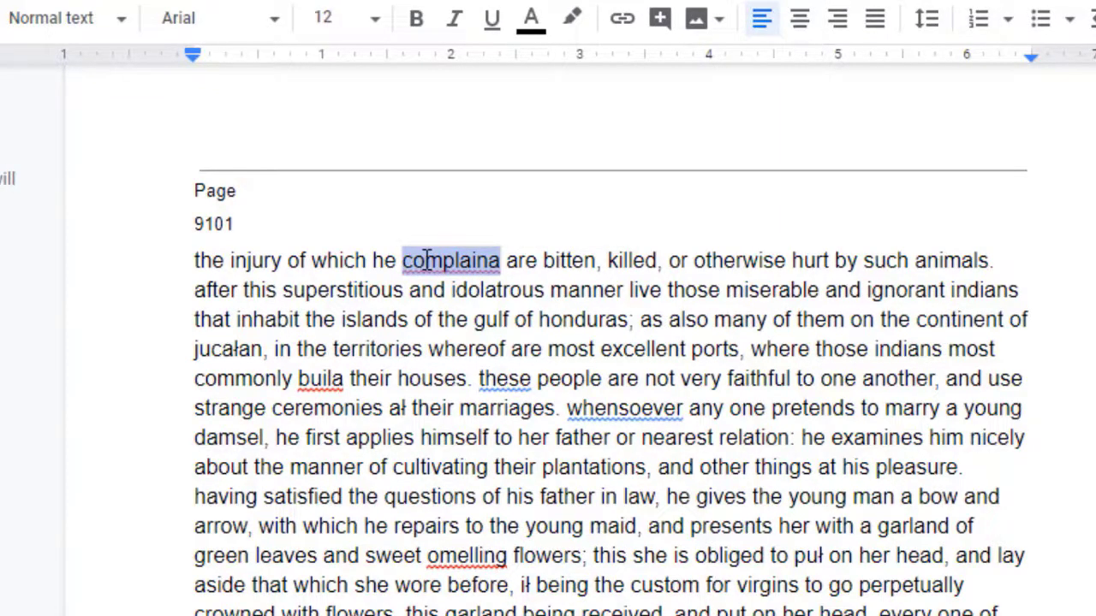
right_click(426, 260)
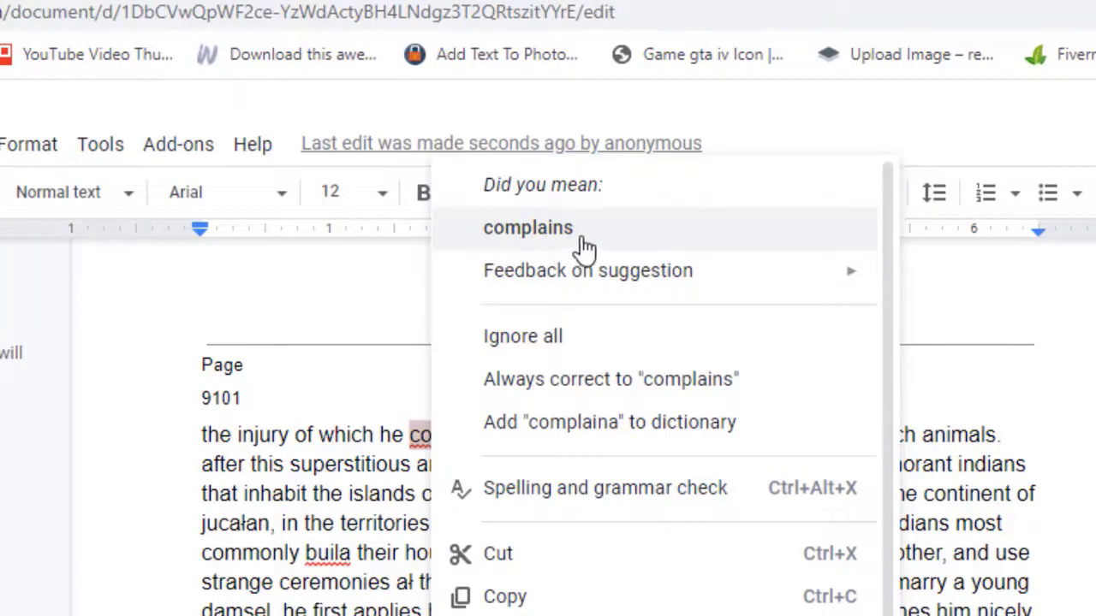
click(582, 240)
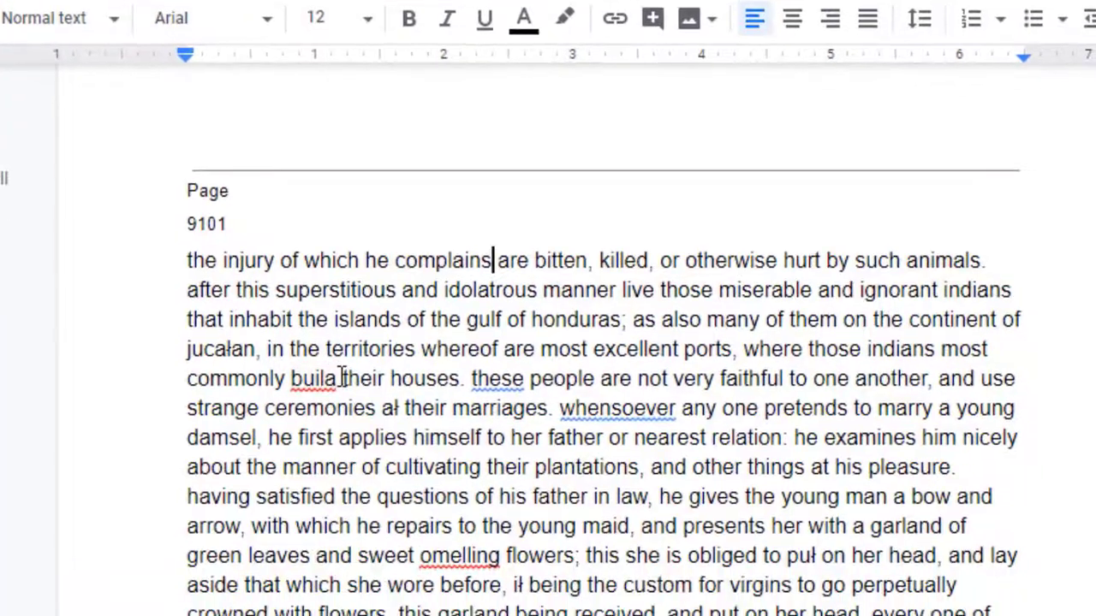
click(321, 525)
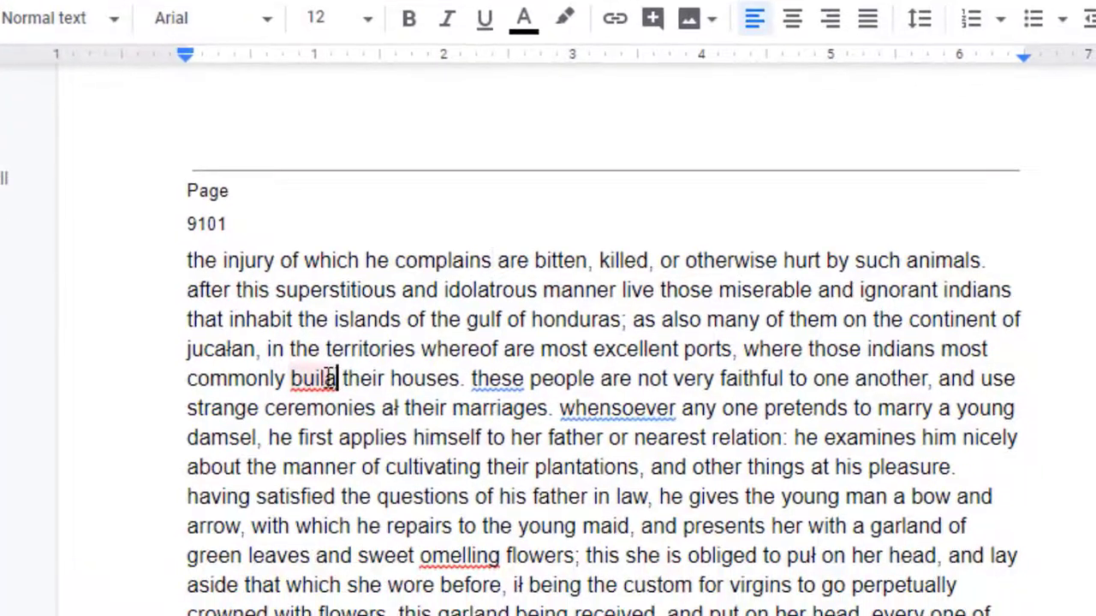
click(294, 370)
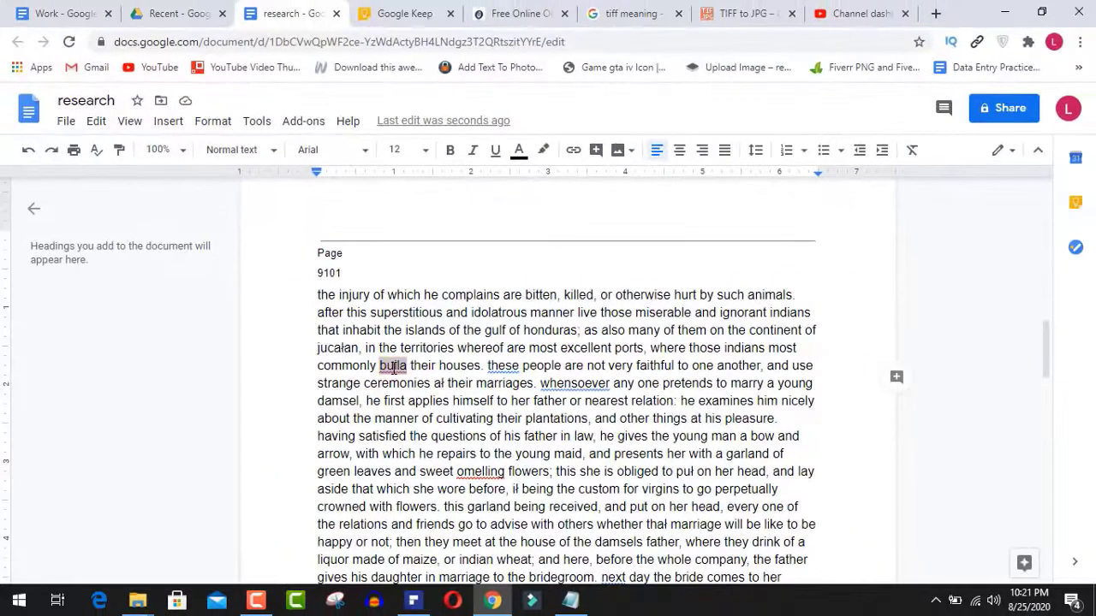
right_click(393, 368)
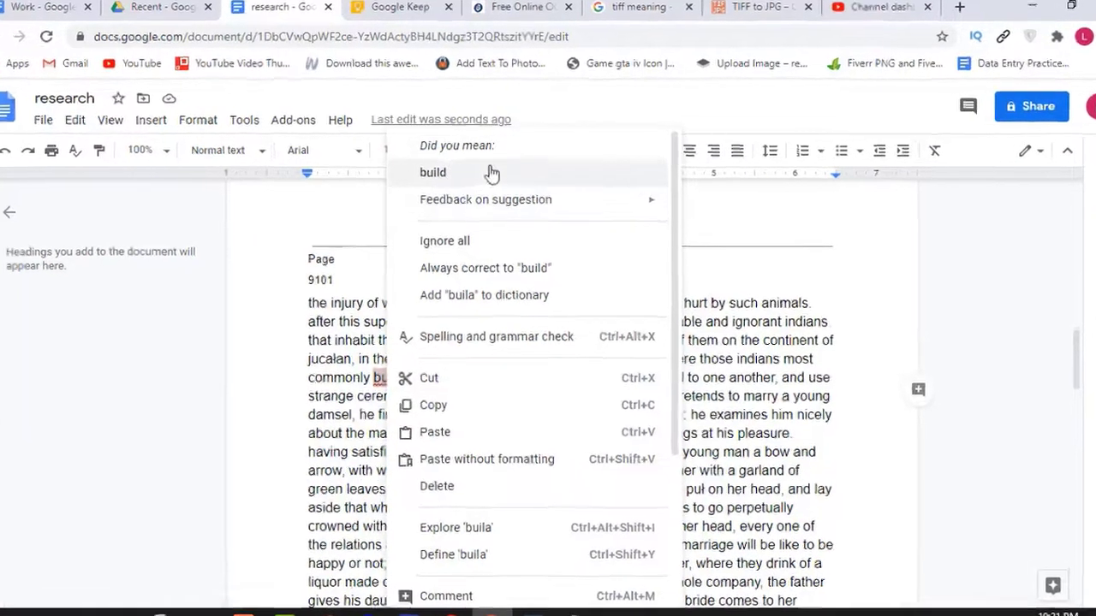
click(492, 173)
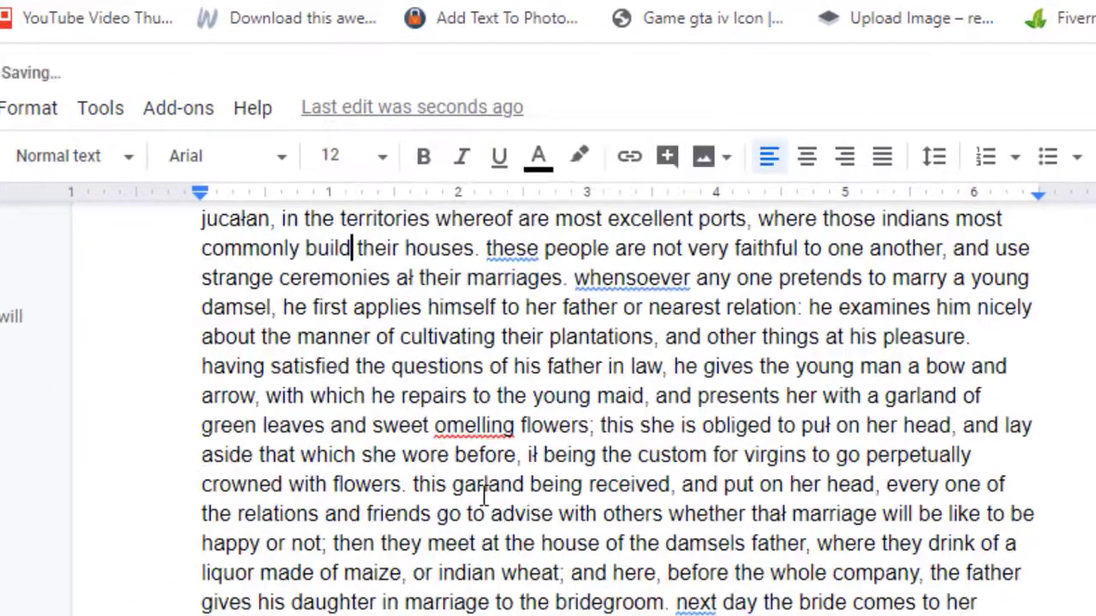
- Correct 'omelling' to 'smelling', 'forly' to 'forty' and 'slarve' to 'starve'
click(505, 426)
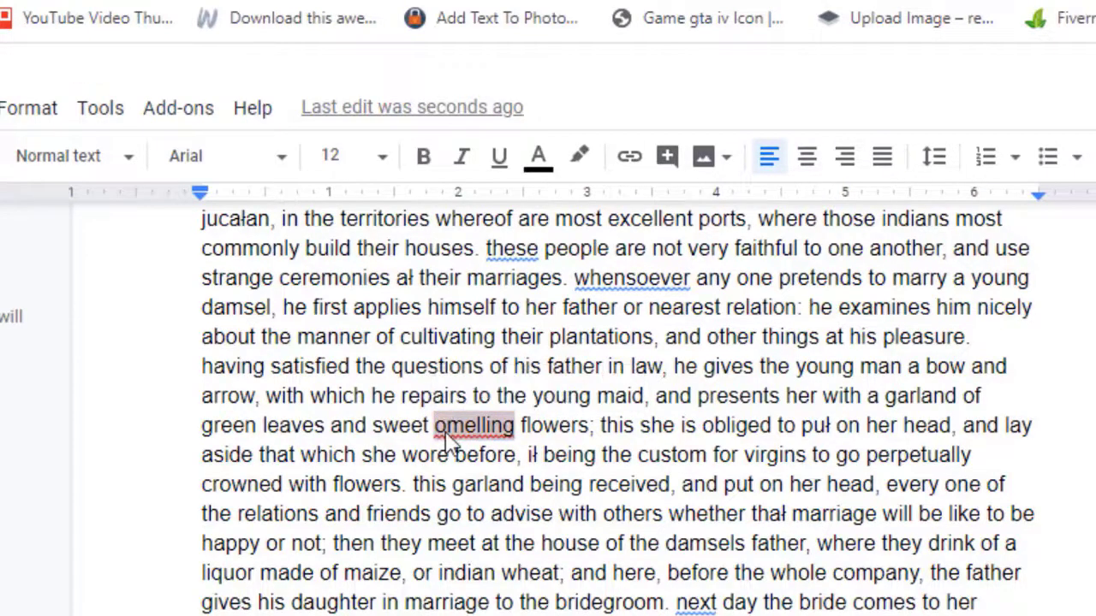
right_click(445, 434)
click(548, 215)
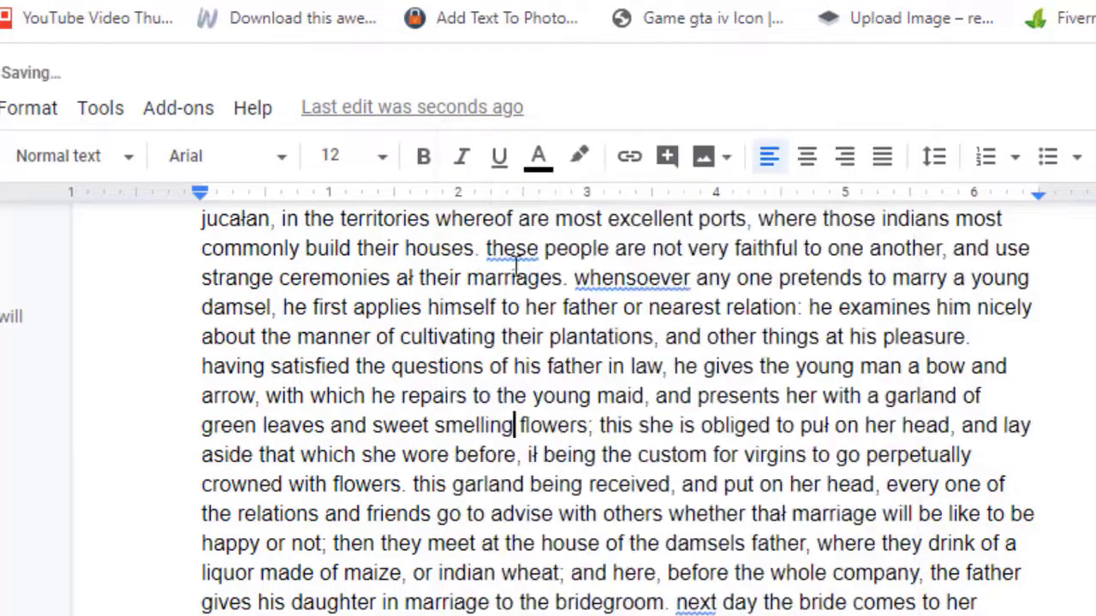
scroll(491, 486, down, 10)
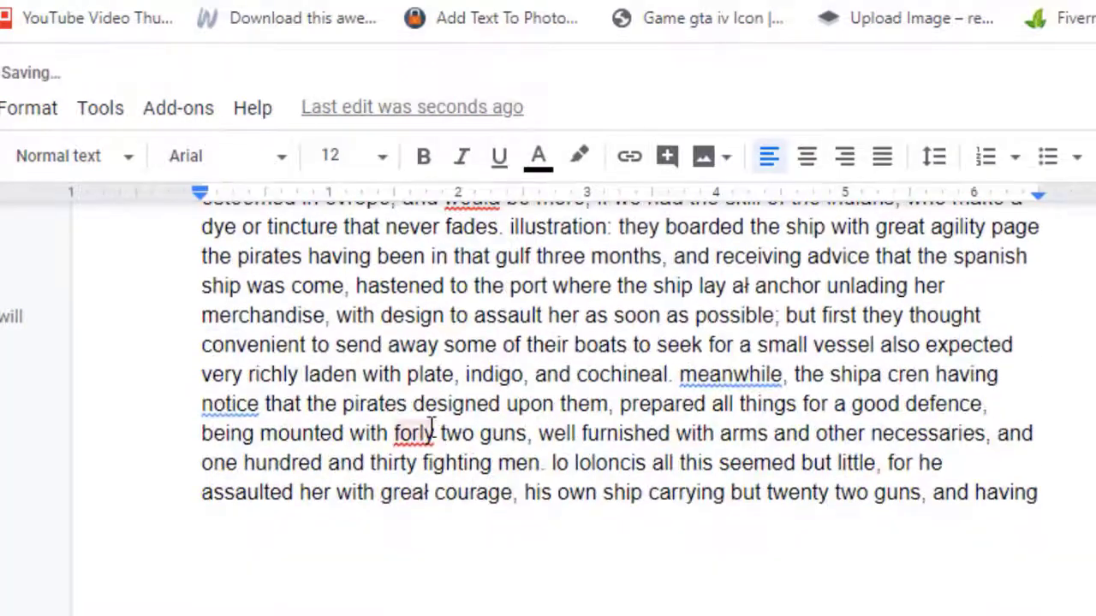
right_click(407, 434)
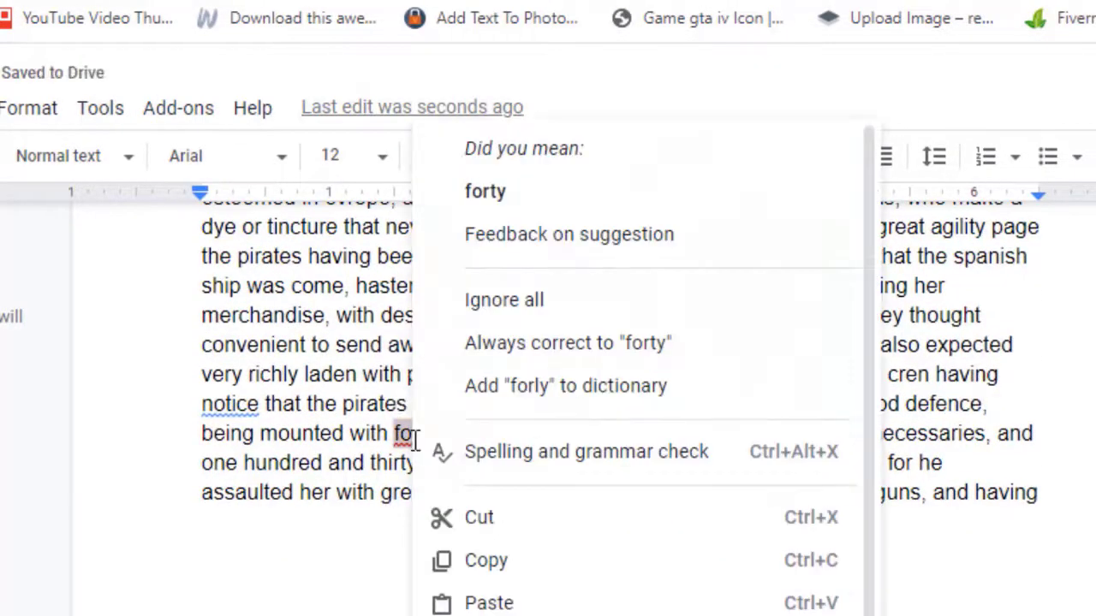
click(501, 214)
scroll(518, 364, down, 5)
scroll(514, 389, down, 5)
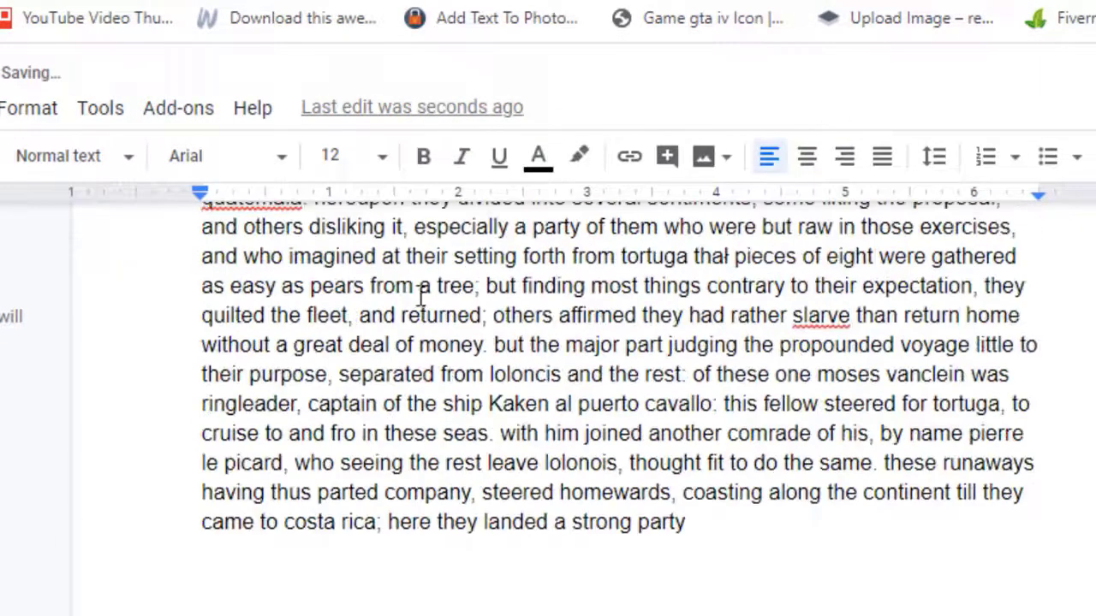
scroll(354, 252, up, 3)
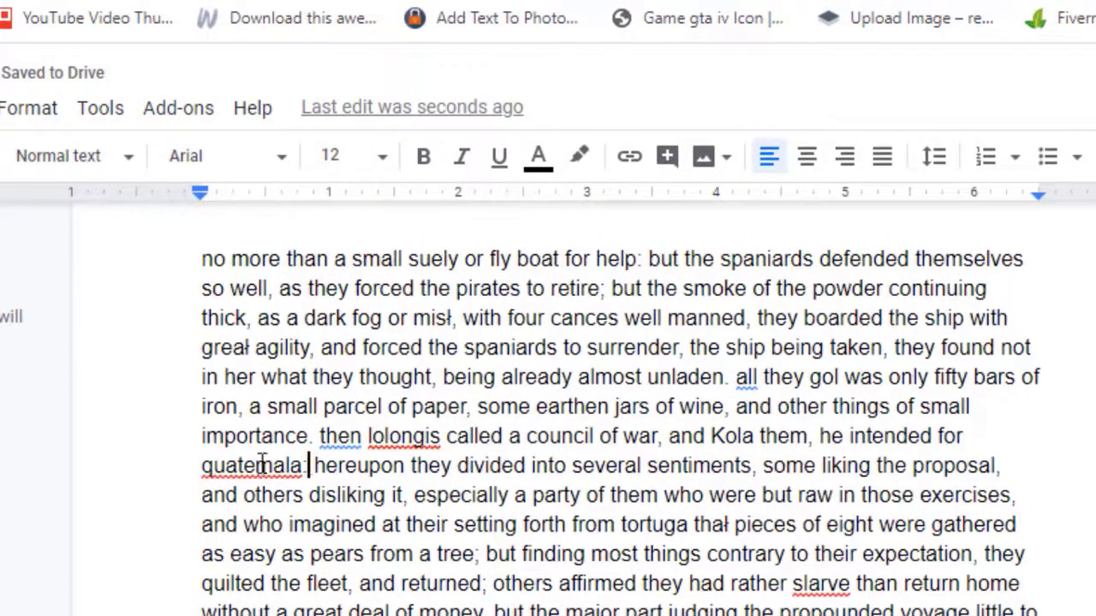
click(828, 573)
click(828, 450)
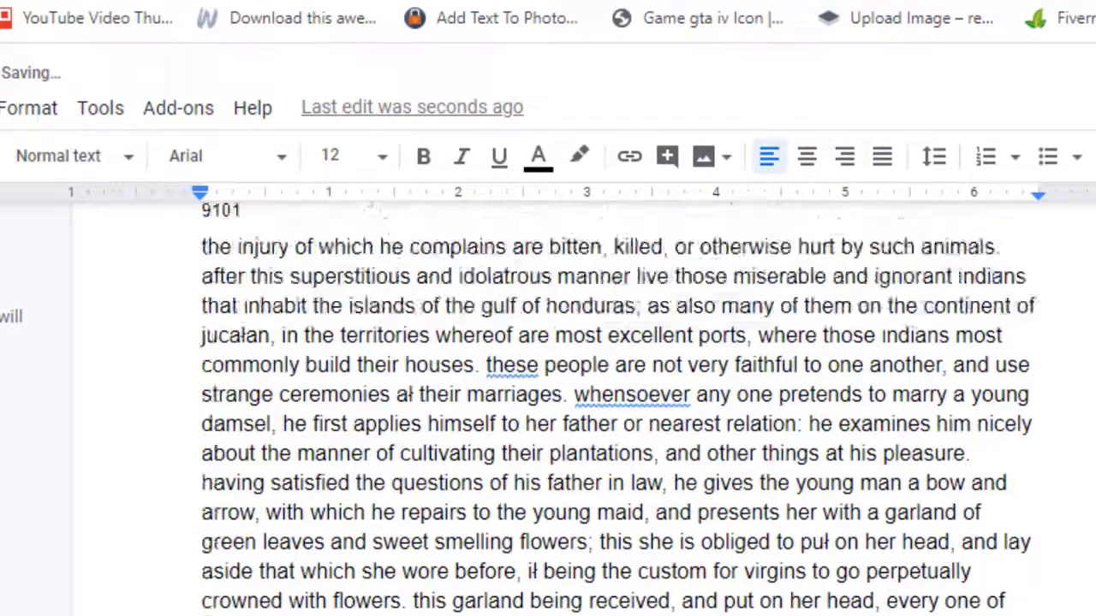
scroll(616, 403, down, 3)
scroll(617, 402, down, 1)
scroll(617, 402, down, 3)
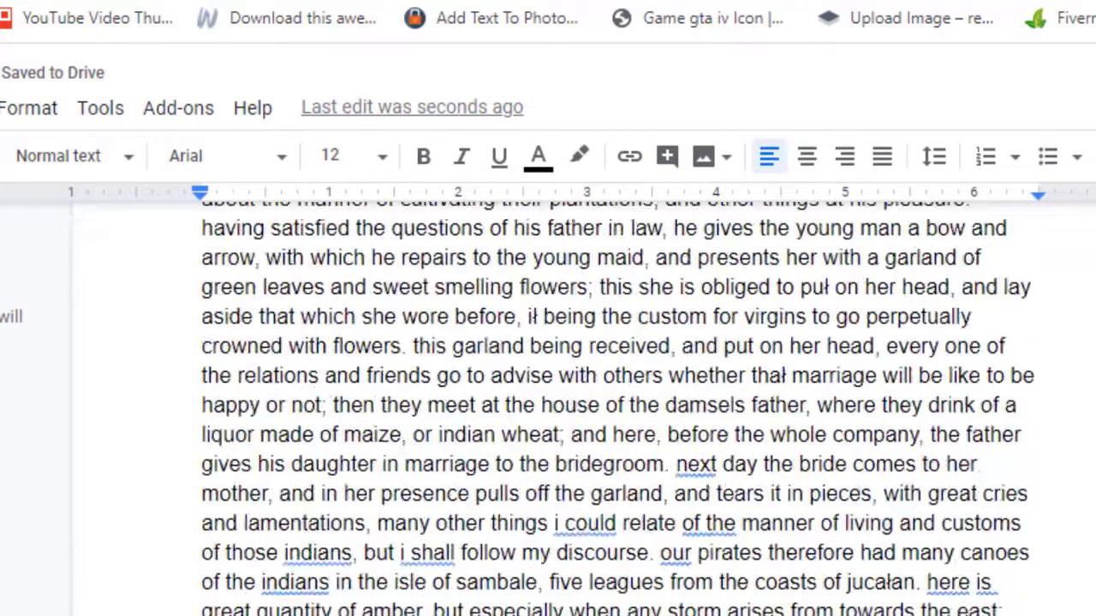
scroll(616, 402, down, 5)
scroll(616, 402, down, 3)
scroll(617, 402, down, 3)
scroll(617, 402, down, 3)
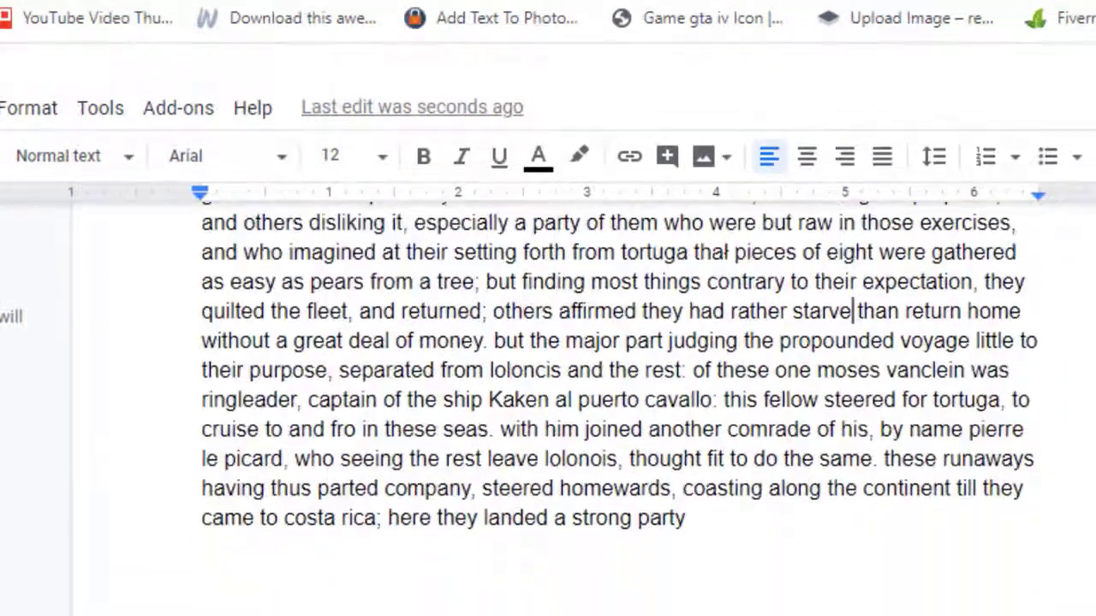
- Select all the corrected recognised text in the research document and copy it
mouse_move(777, 578)
mouse_down()
mouse_move(236, 193)
mouse_move(205, 217)
mouse_up()
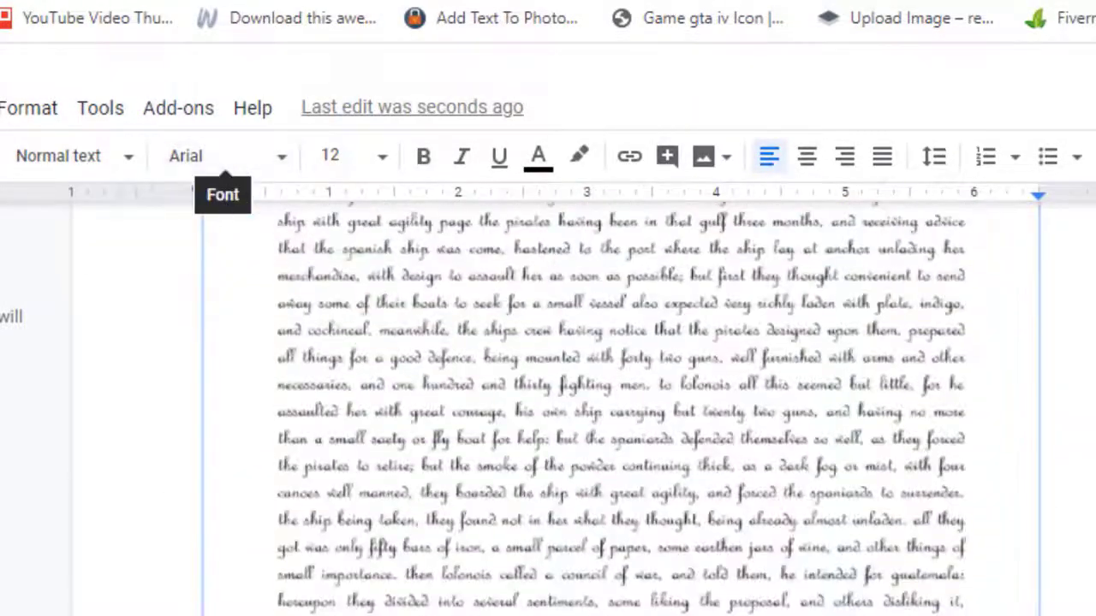
mouse_move(212, 224)
mouse_down()
mouse_move(222, 151)
mouse_move(146, 592)
mouse_up()
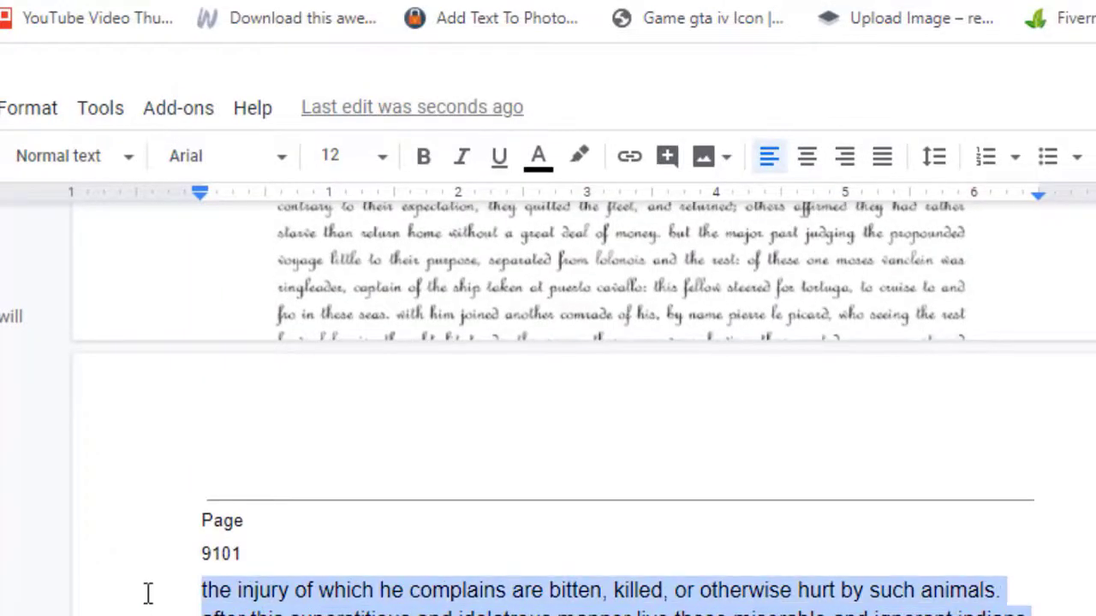
right_click(170, 589)
click(326, 227)
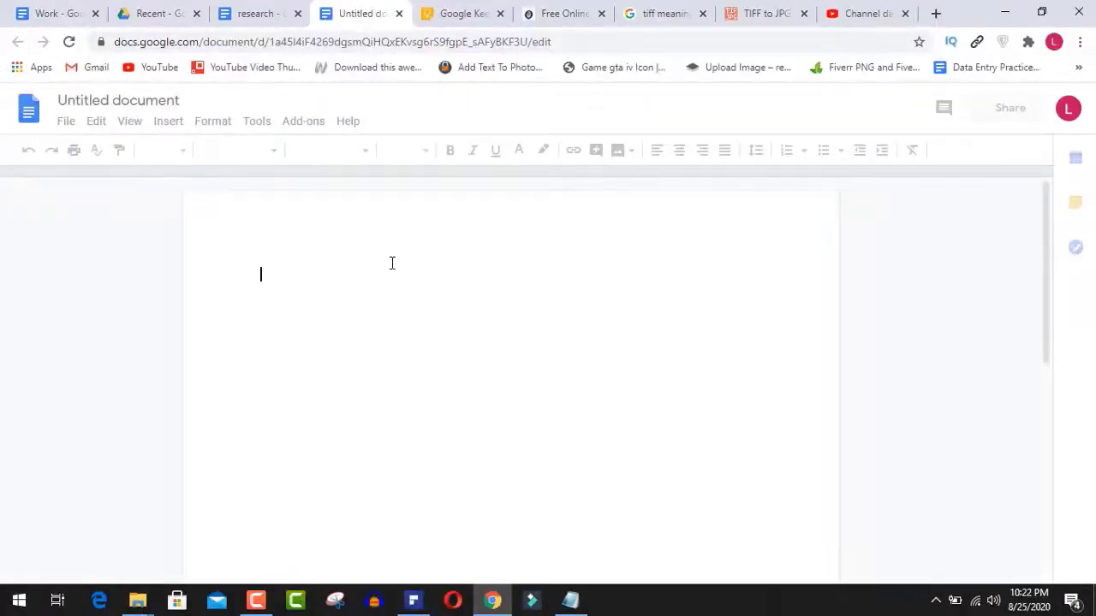
- Paste the copied text into the blank Untitled document and scroll through it
right_click(398, 285)
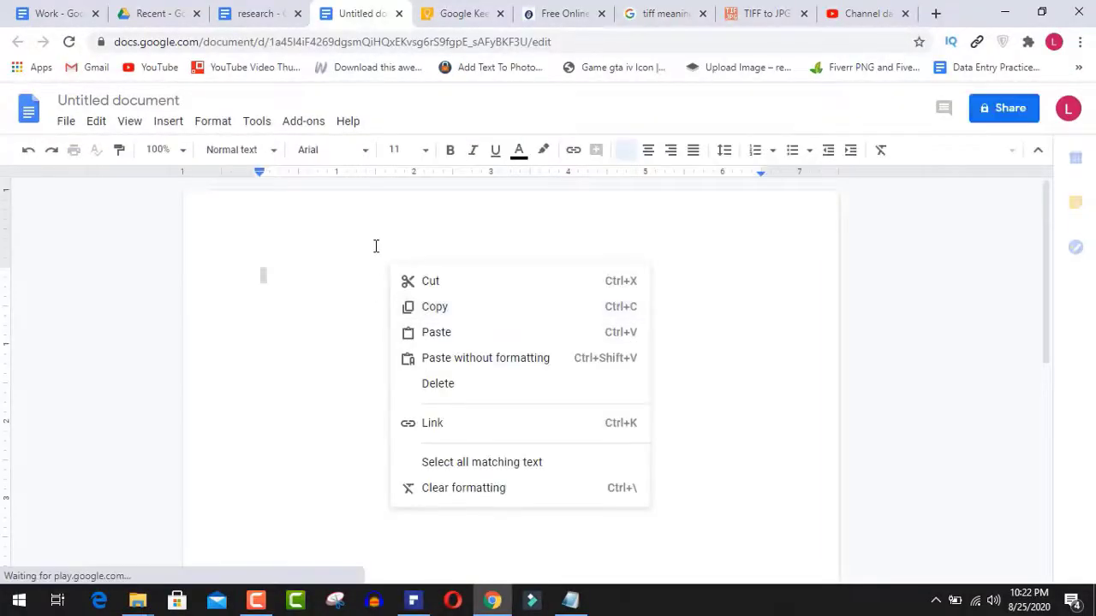
click(435, 332)
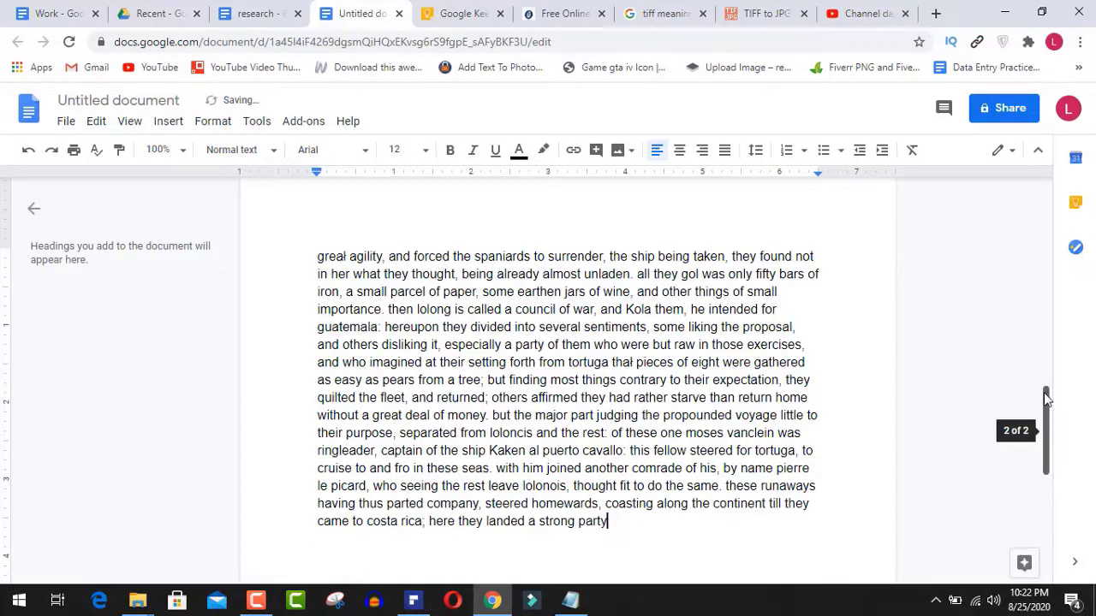
drag(1044, 392, 1043, 210)
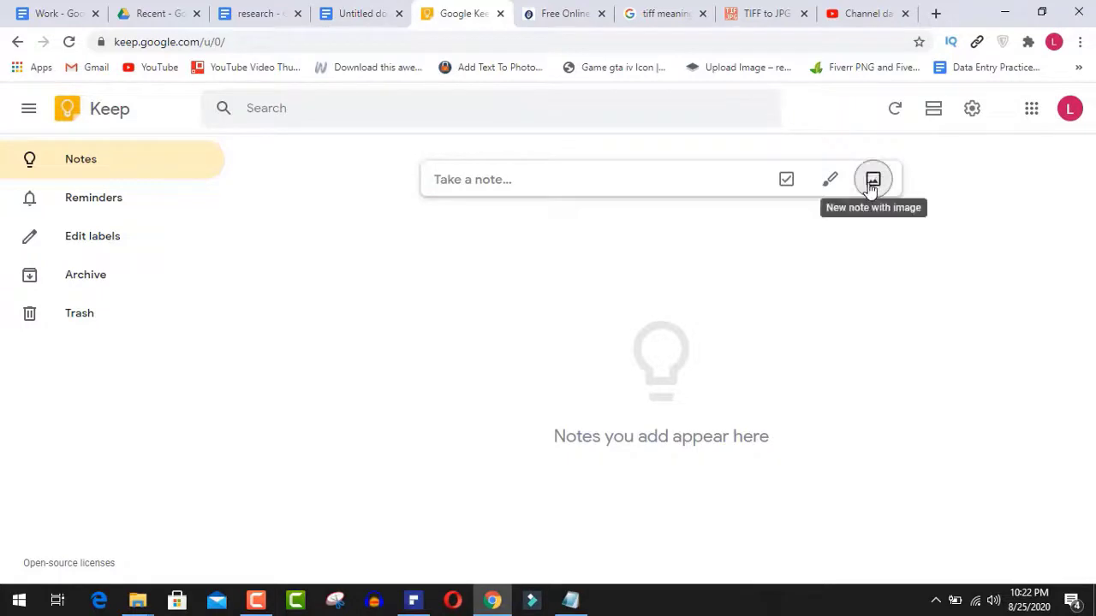
- Add a Google Keep note containing the research.png image and open its More menu
click(874, 181)
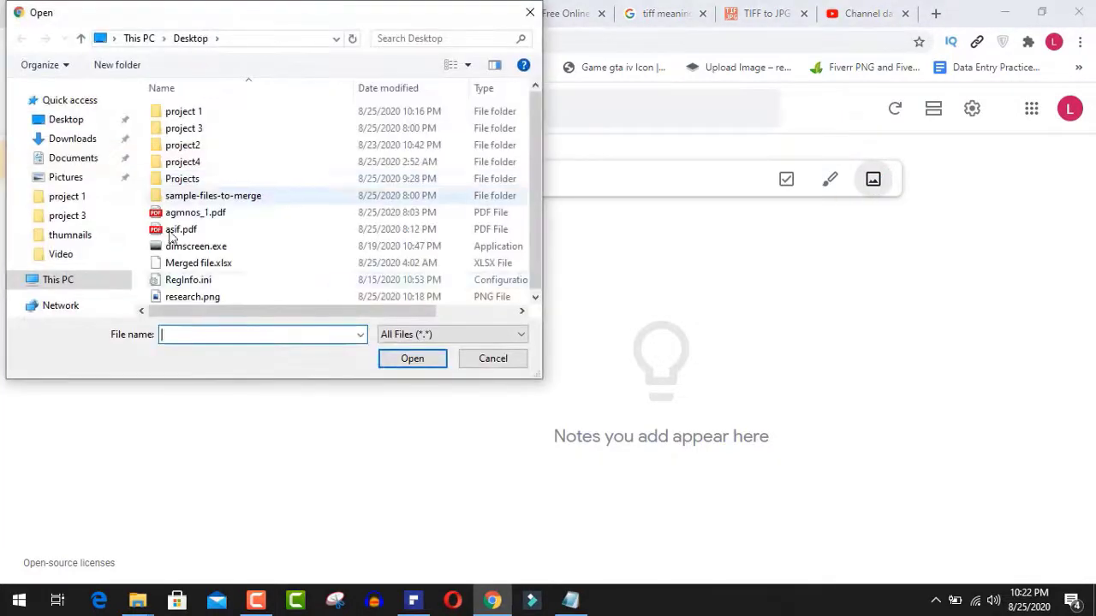
double_click(233, 301)
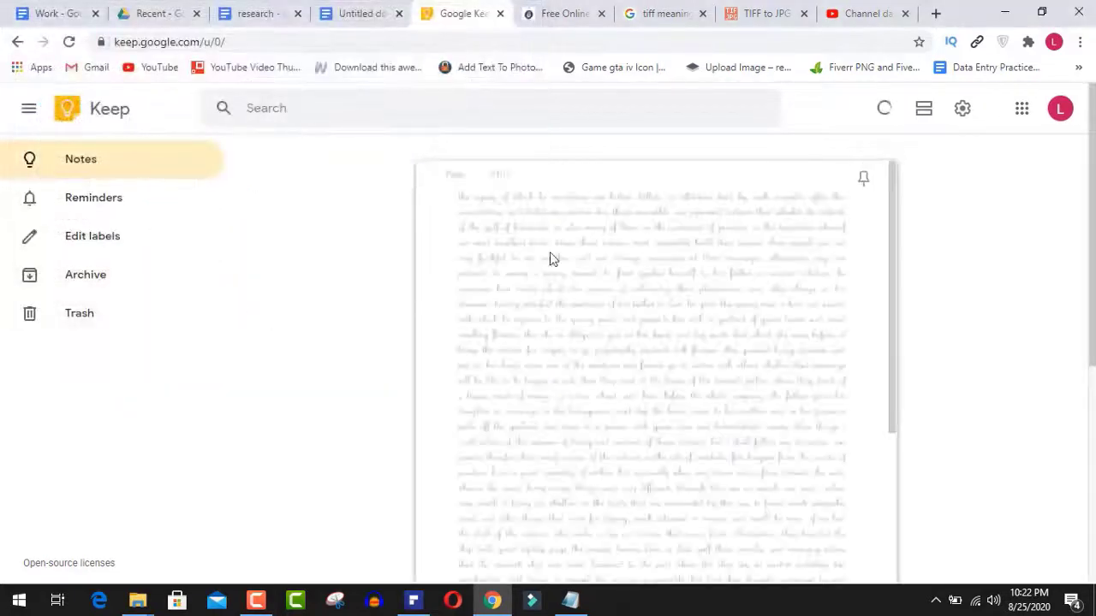
click(1079, 214)
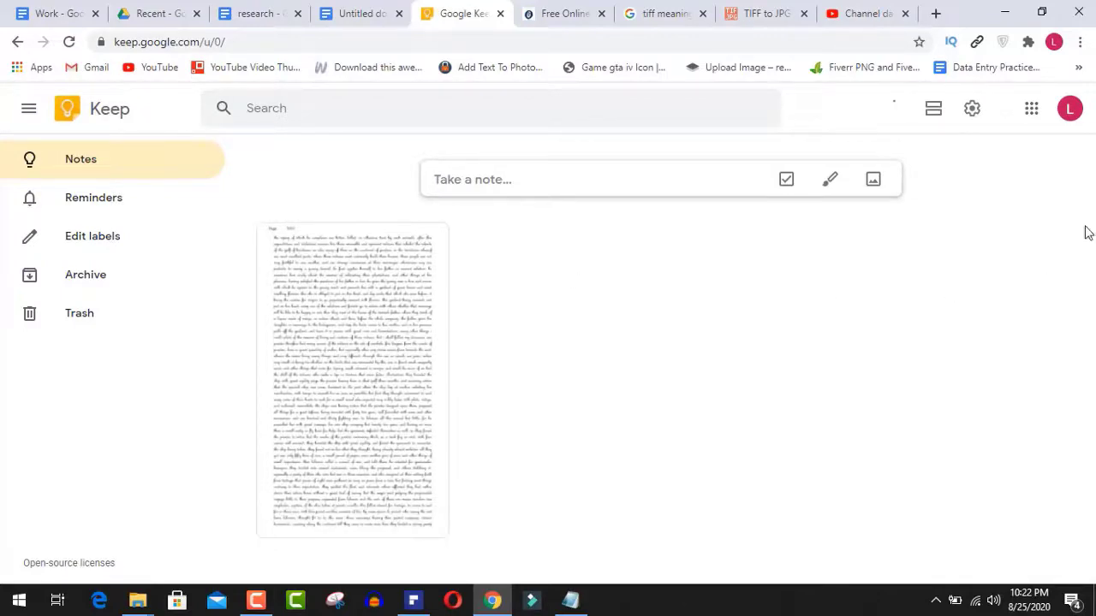
mouse_move(433, 522)
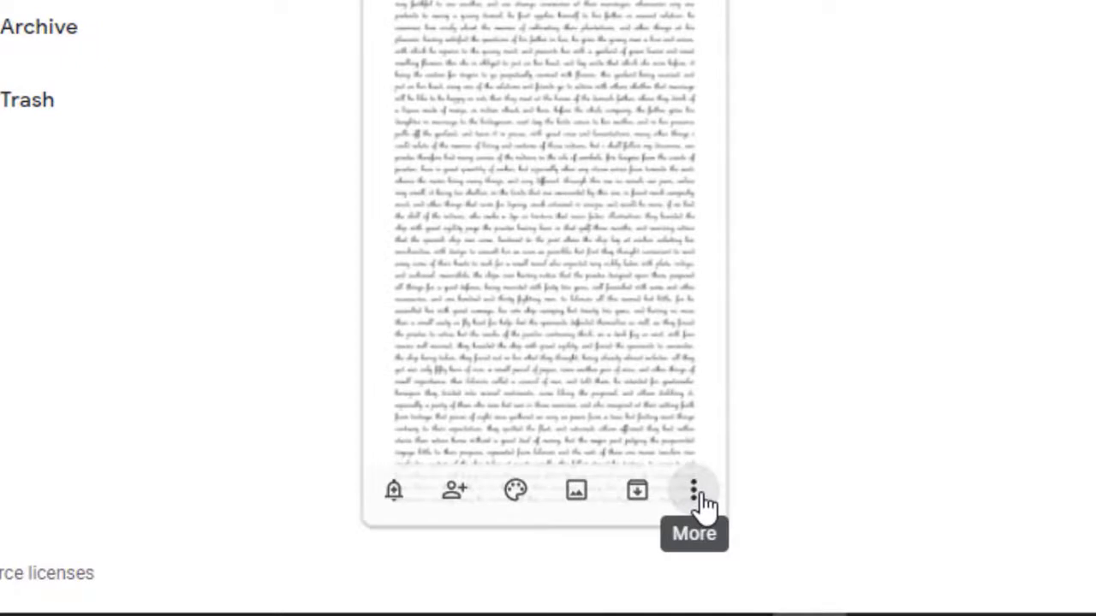
click(695, 492)
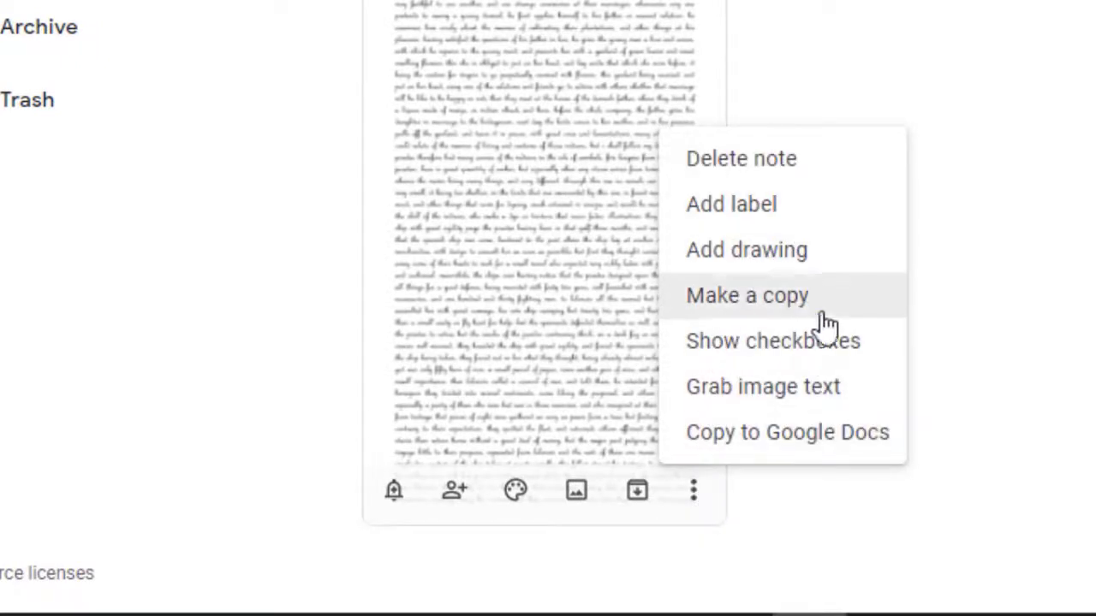
- Grab the image's text into the Keep note and scroll through the extracted text
click(843, 407)
scroll(765, 355, up, 5)
scroll(769, 354, up, 3)
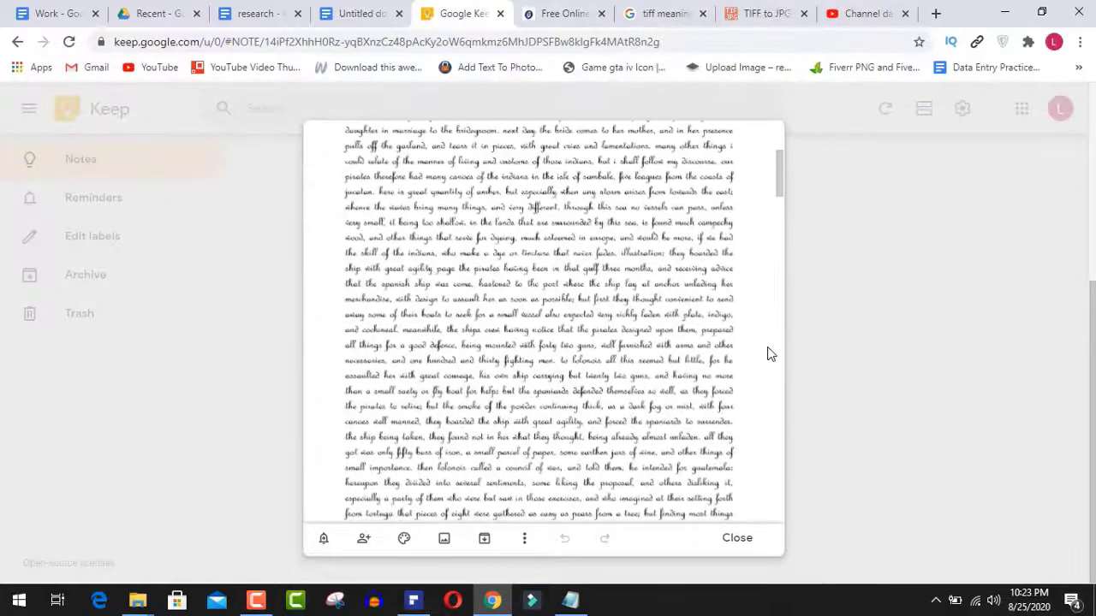
scroll(768, 354, down, 3)
scroll(769, 354, up, 1)
scroll(769, 351, down, 2)
scroll(769, 349, down, 2)
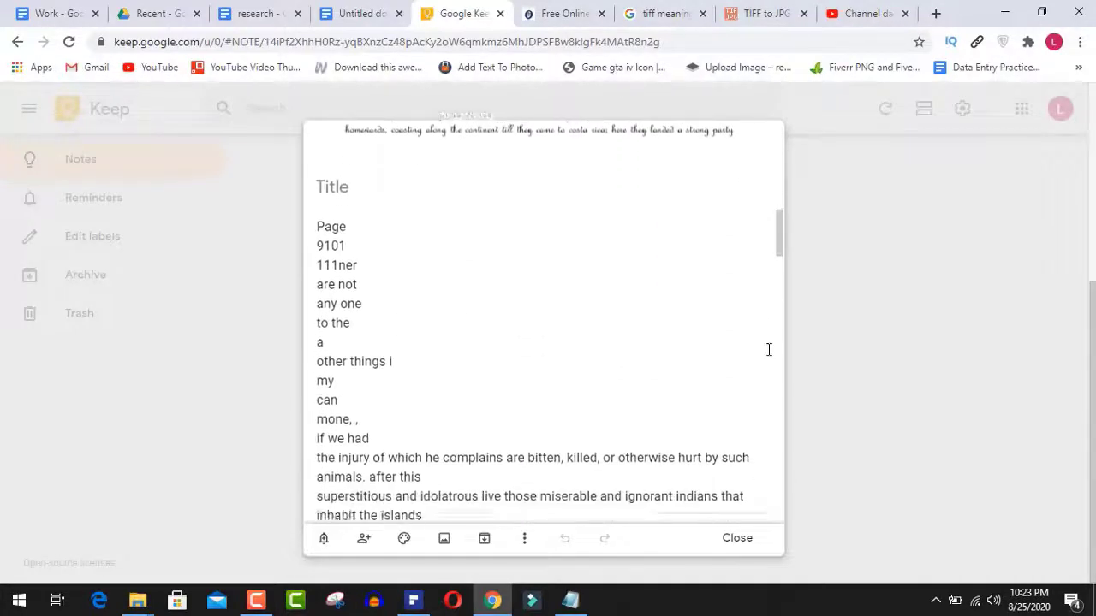
scroll(768, 349, down, 2)
scroll(427, 388, down, 3)
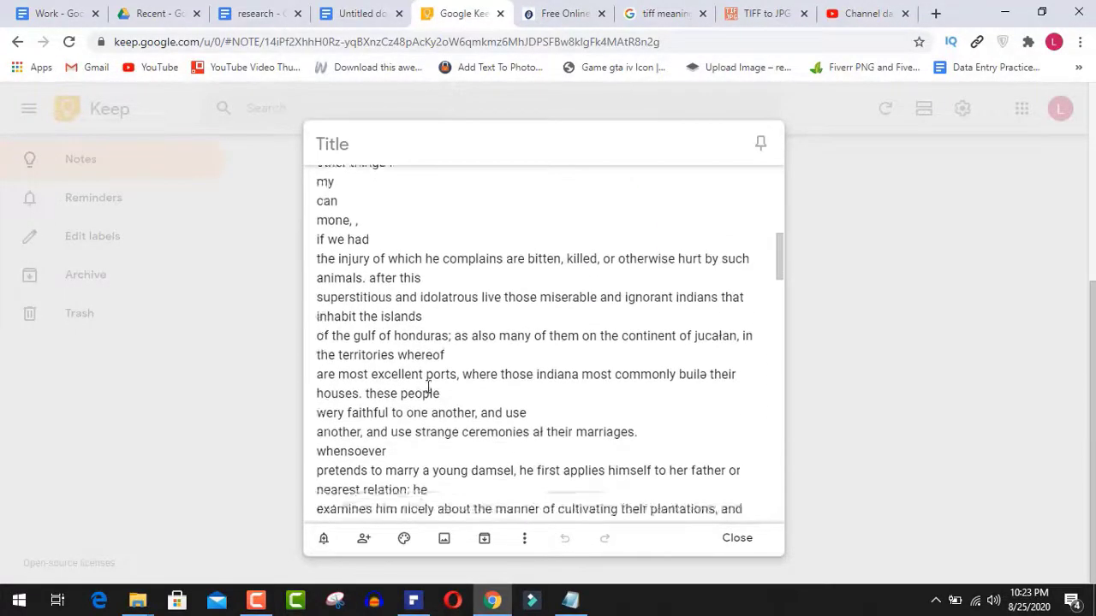
scroll(427, 388, down, 4)
scroll(427, 388, down, 5)
scroll(428, 390, down, 6)
scroll(428, 390, down, 5)
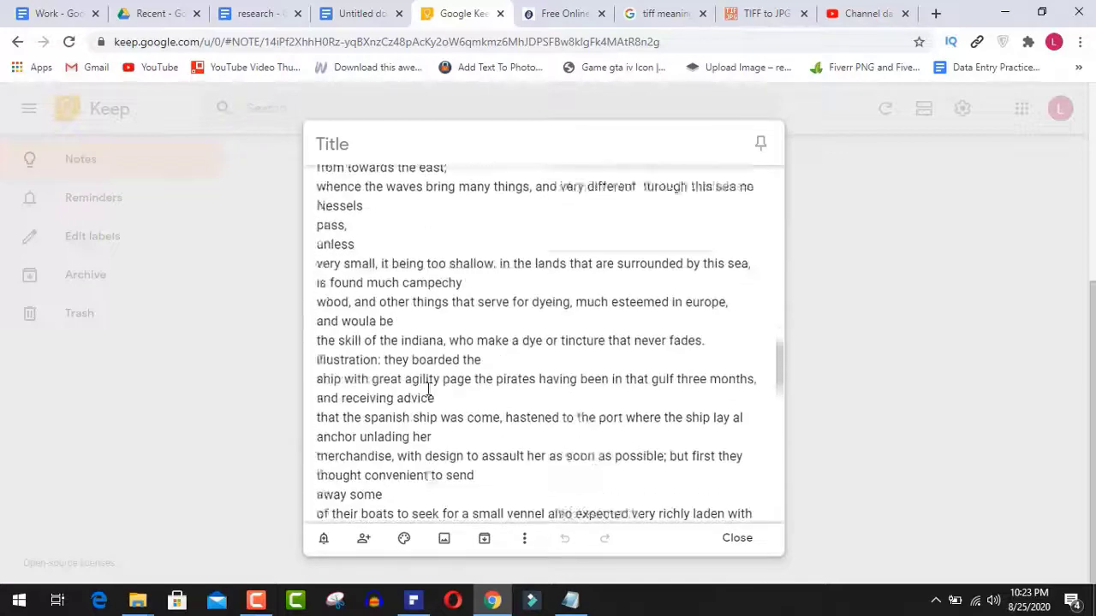
scroll(428, 390, down, 5)
scroll(428, 390, down, 5)
scroll(428, 392, down, 5)
scroll(428, 392, down, 2)
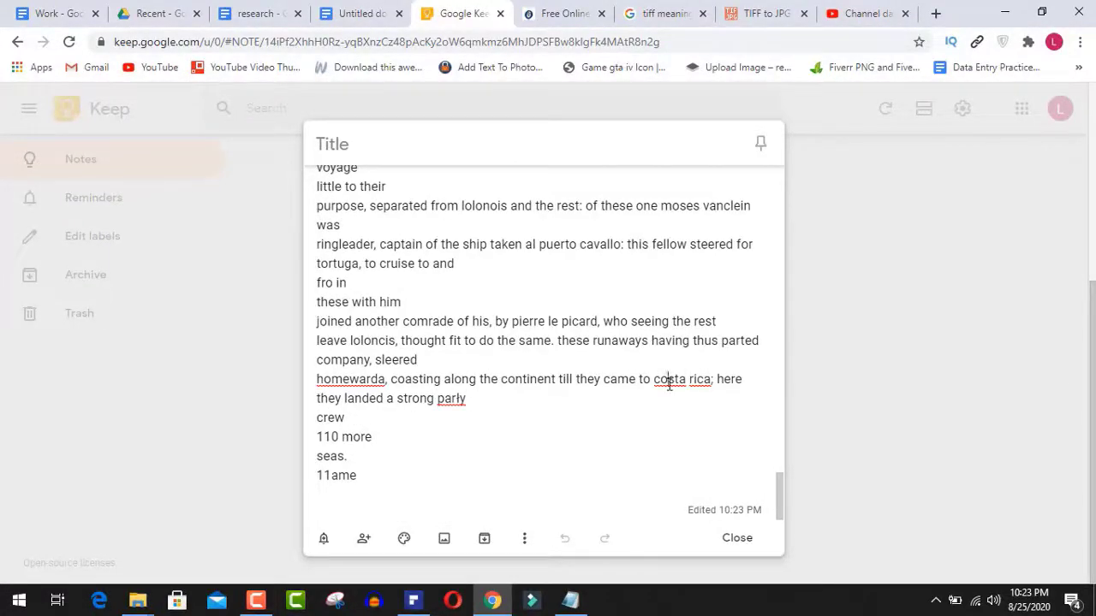
- Correct 'parly' to 'party', capitalise the first name and fix the misread surname
right_click(714, 386)
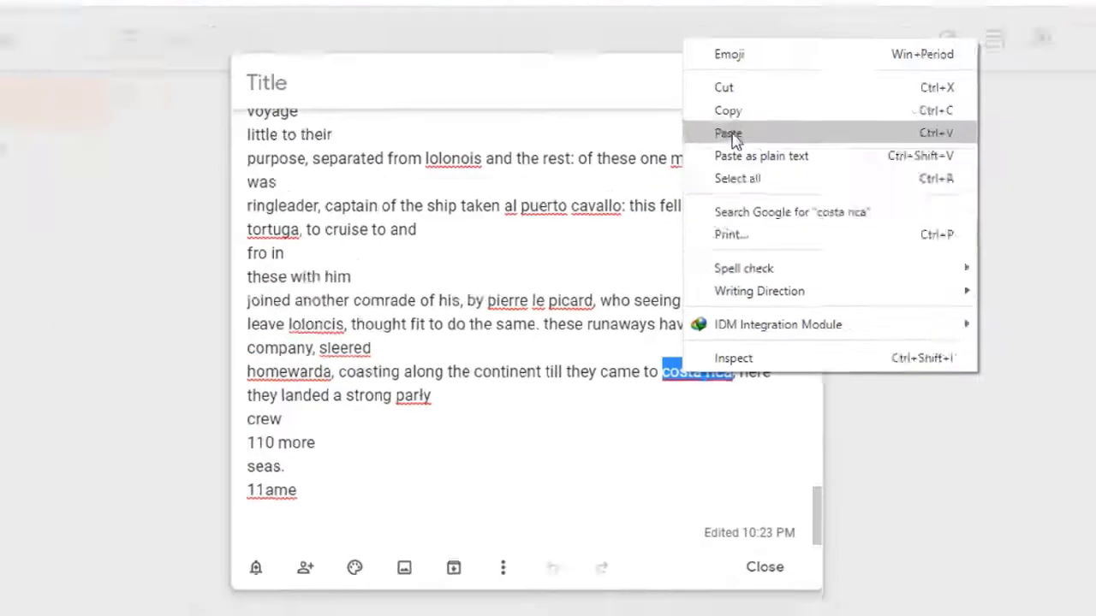
click(490, 407)
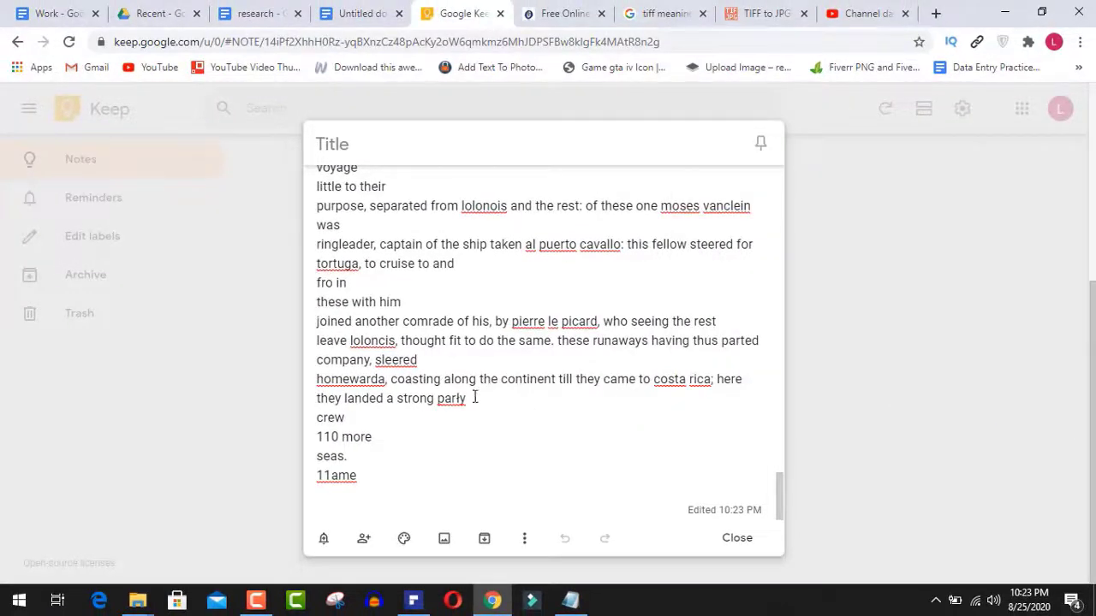
drag(467, 399, 451, 400)
right_click(443, 397)
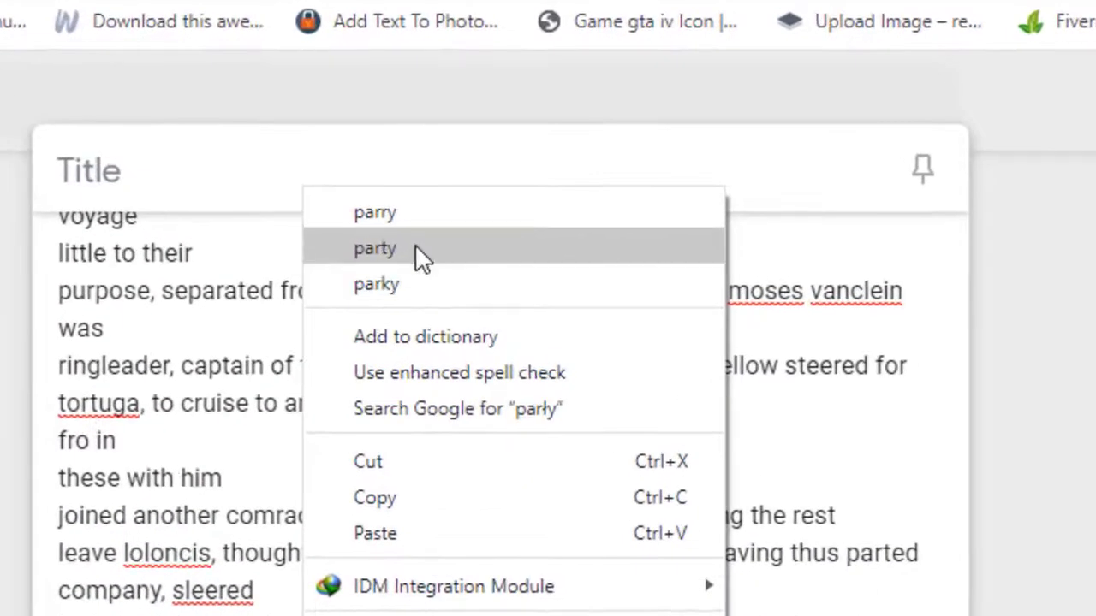
click(420, 252)
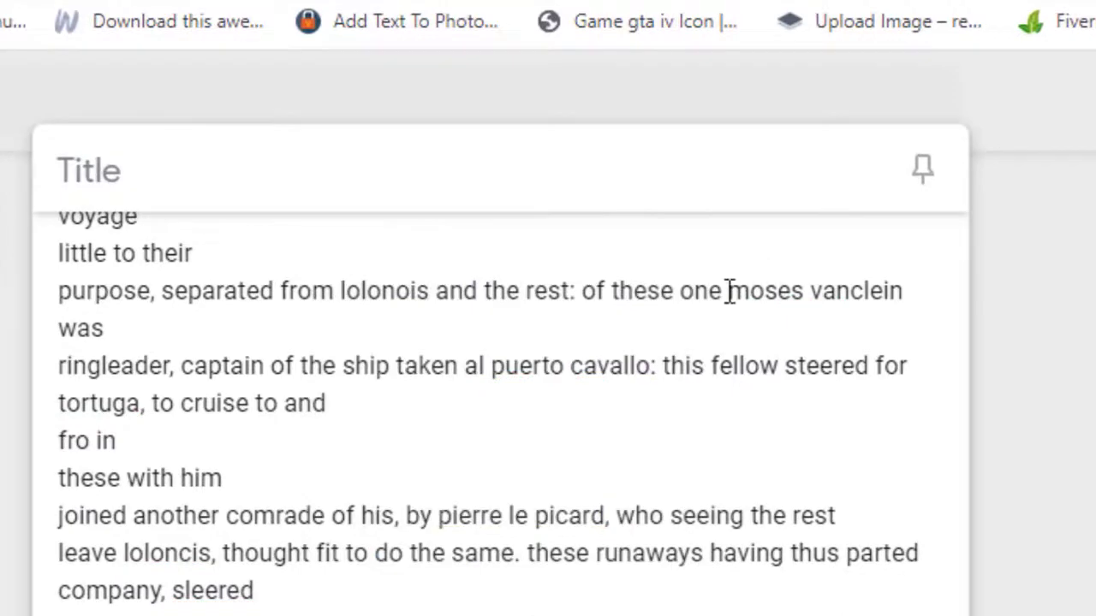
drag(730, 292, 809, 291)
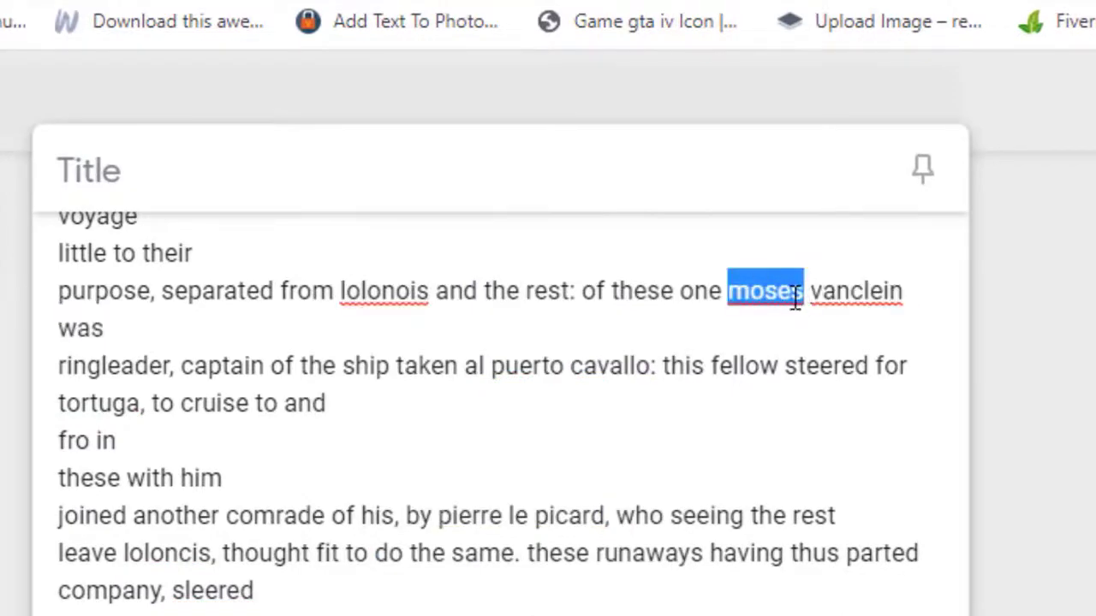
right_click(795, 295)
click(835, 328)
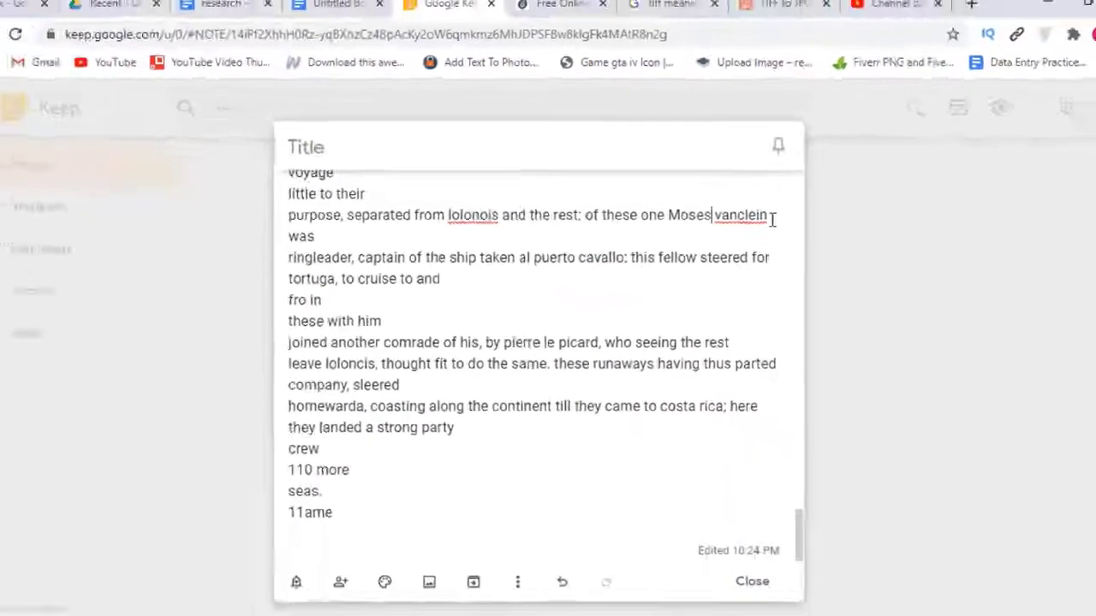
drag(772, 219, 718, 207)
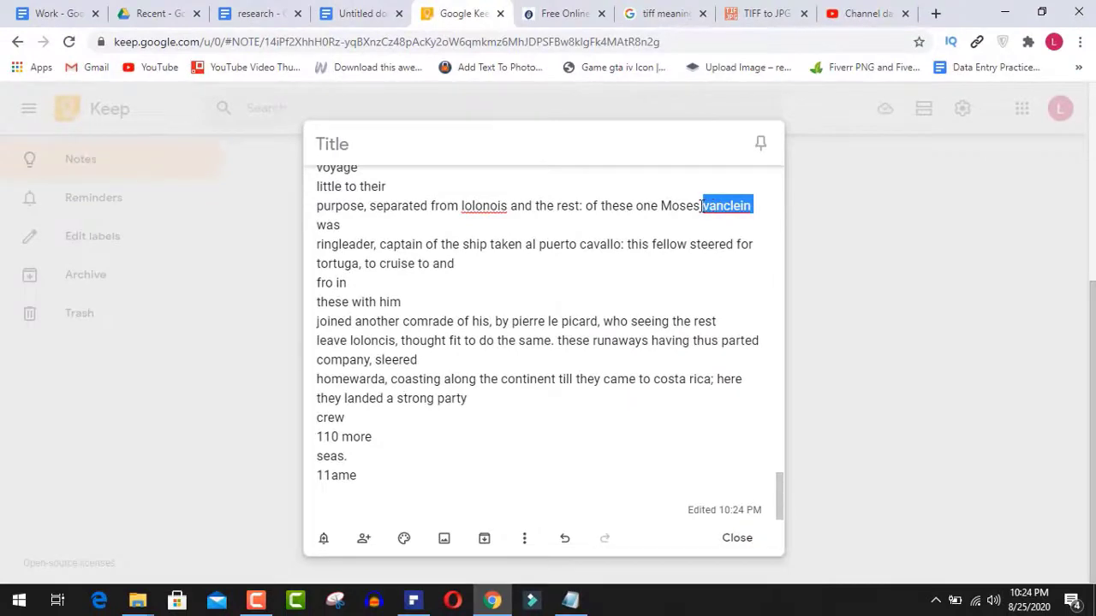
right_click(722, 220)
click(744, 226)
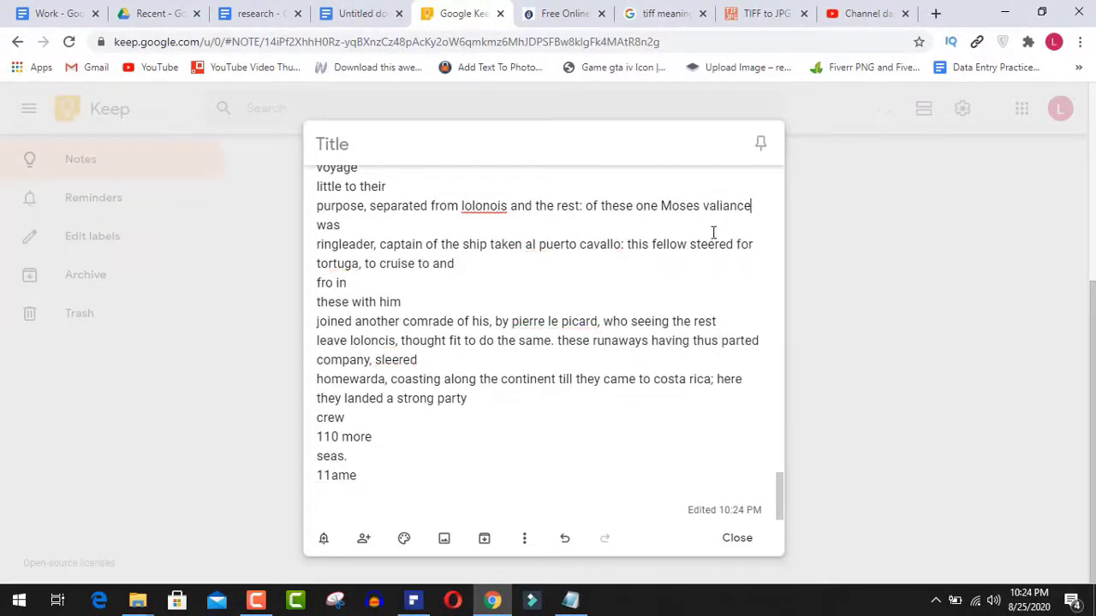
- Review OnlineOCR.net's garbled text output for research.tif and briefly check asif_OCR.pdf in PDFelement
click(555, 12)
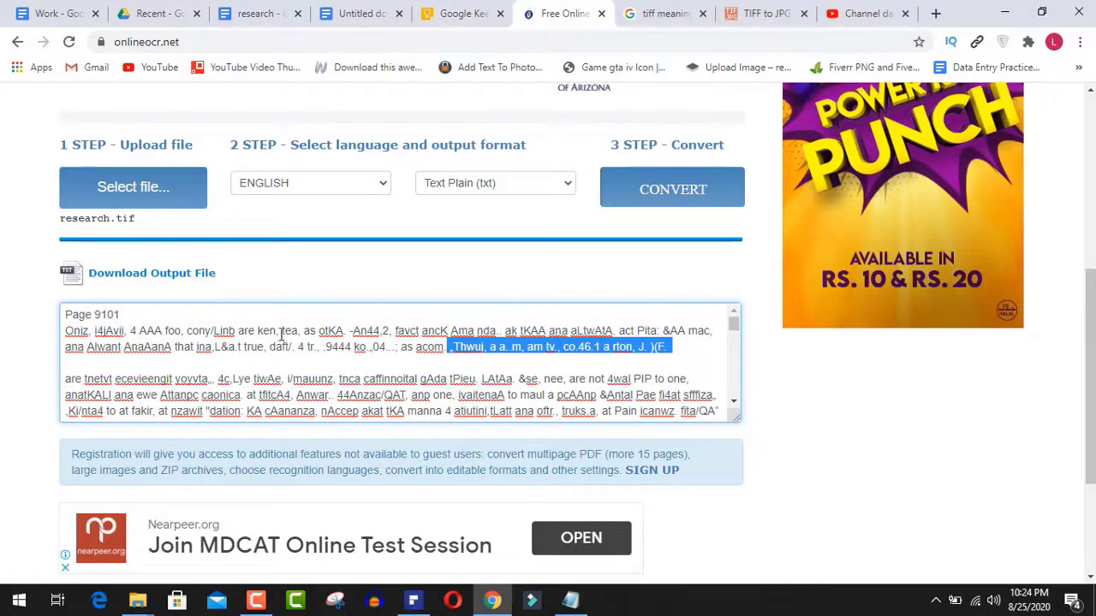
drag(313, 349, 403, 359)
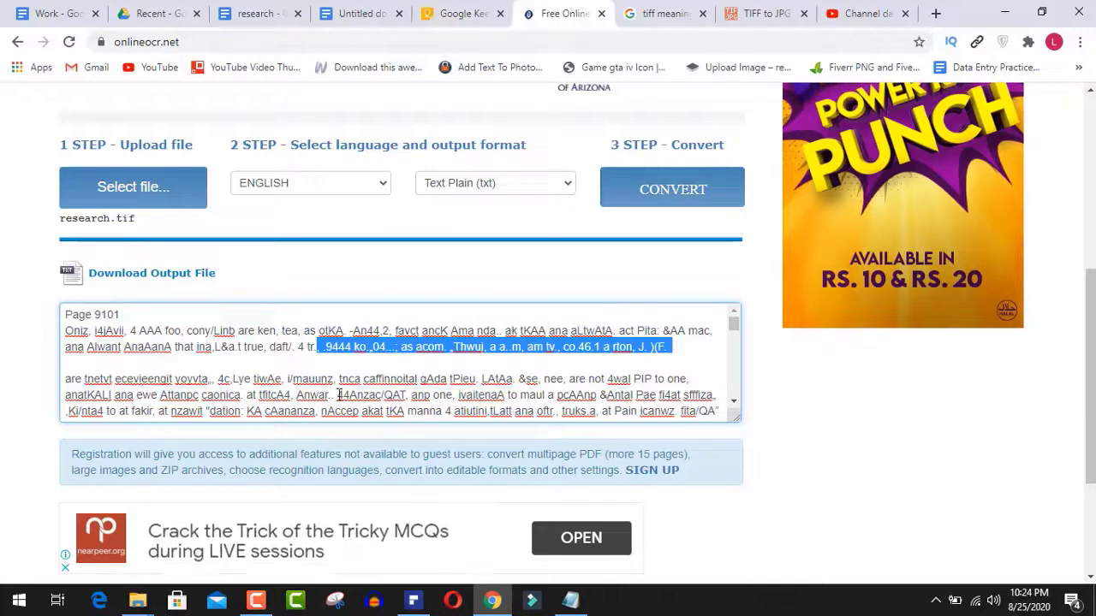
drag(336, 394, 433, 409)
drag(507, 347, 657, 356)
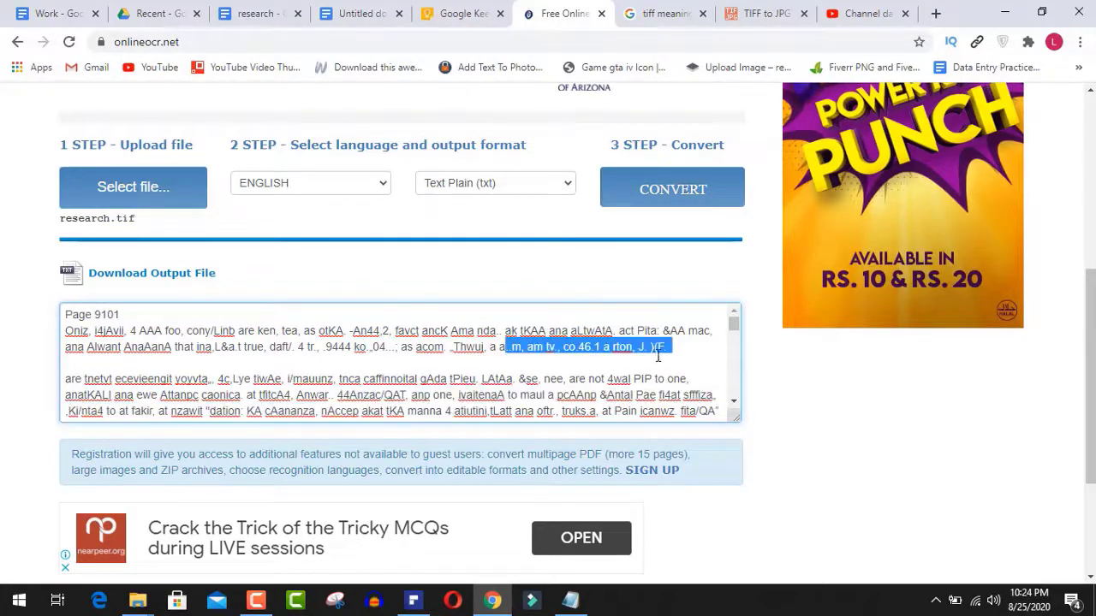
click(418, 600)
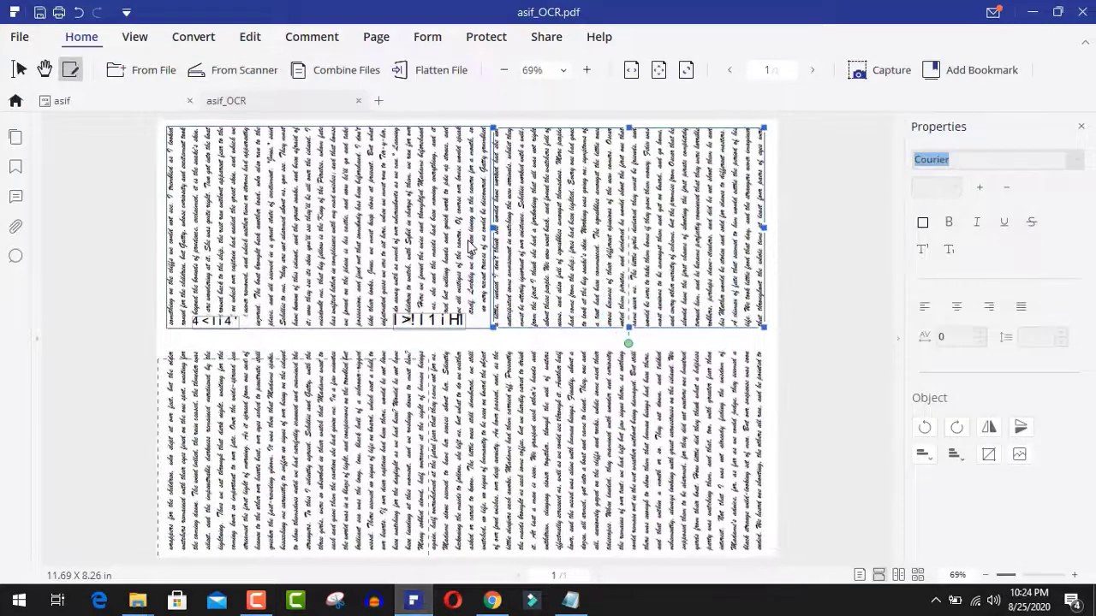
click(1029, 12)
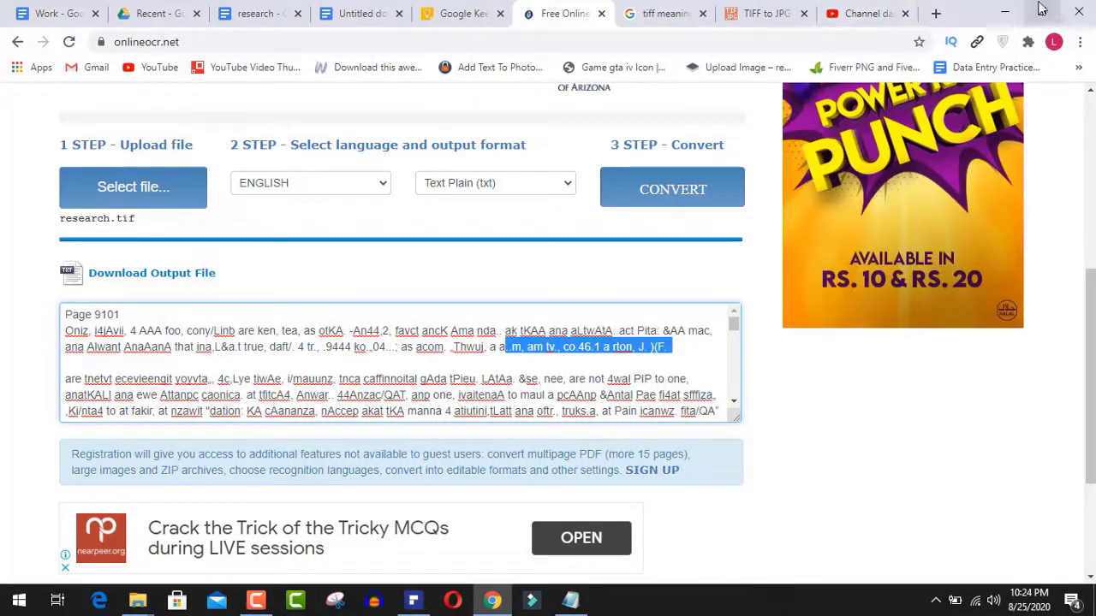
- View research.tif from the project 1 folder, then return to the Untitled Google Doc
click(1004, 12)
double_click(576, 112)
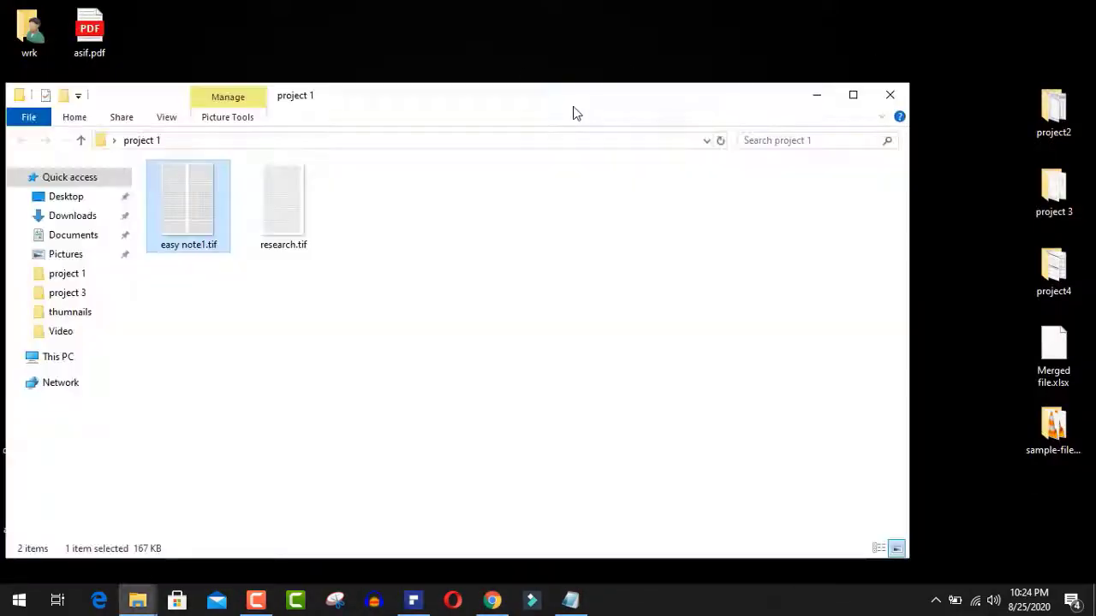
click(296, 213)
key(Return)
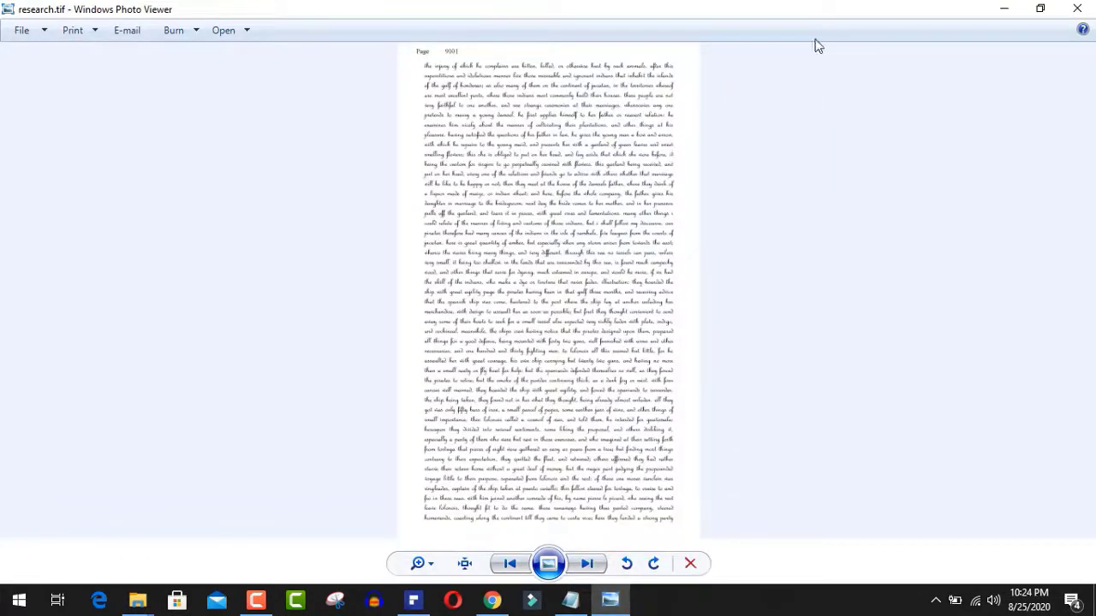
click(1089, 6)
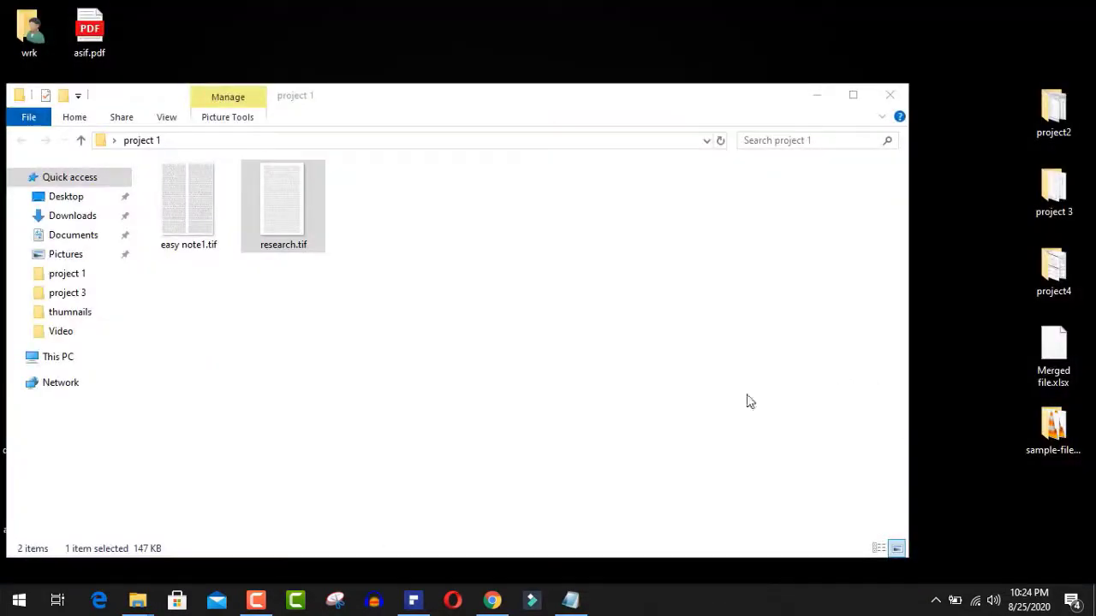
click(491, 600)
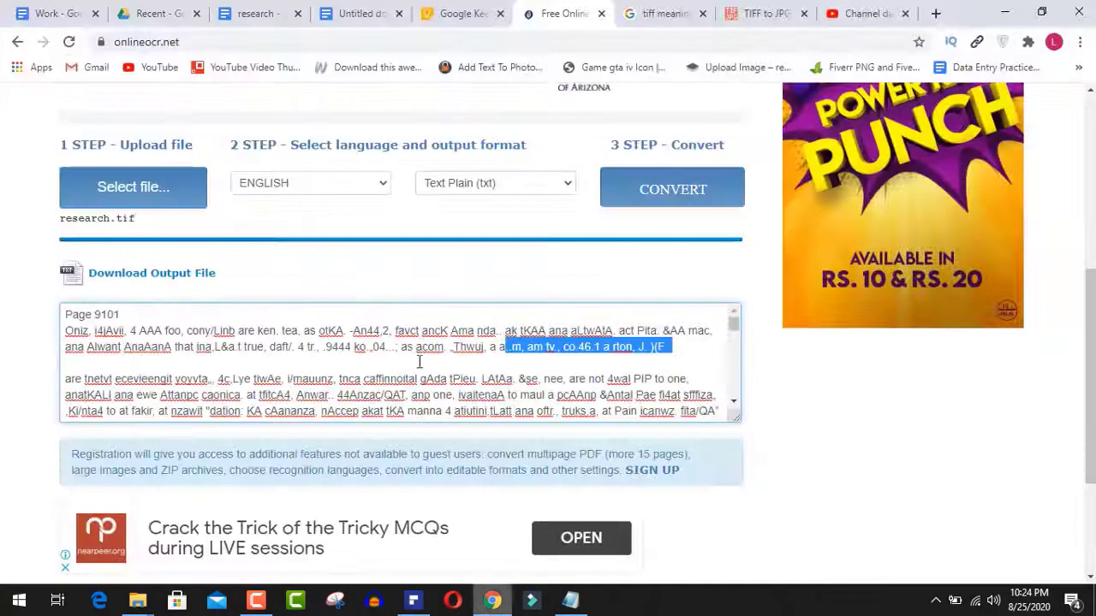
click(364, 13)
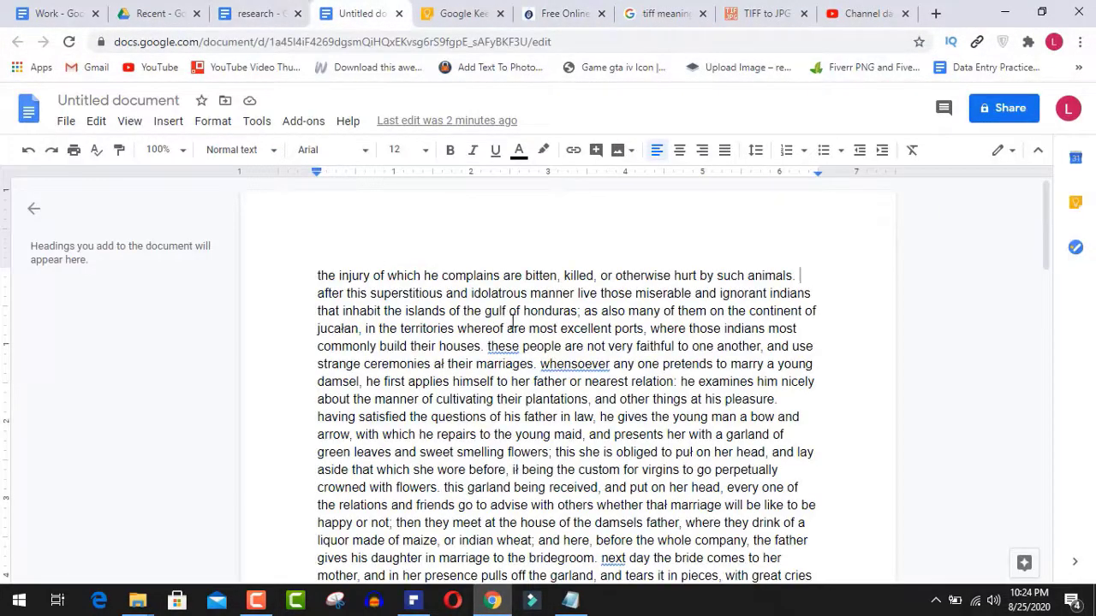
- Scroll the document, then restore the browser window showing the Demo Project: One brief
scroll(649, 331, down, 3)
drag(1044, 277, 1045, 229)
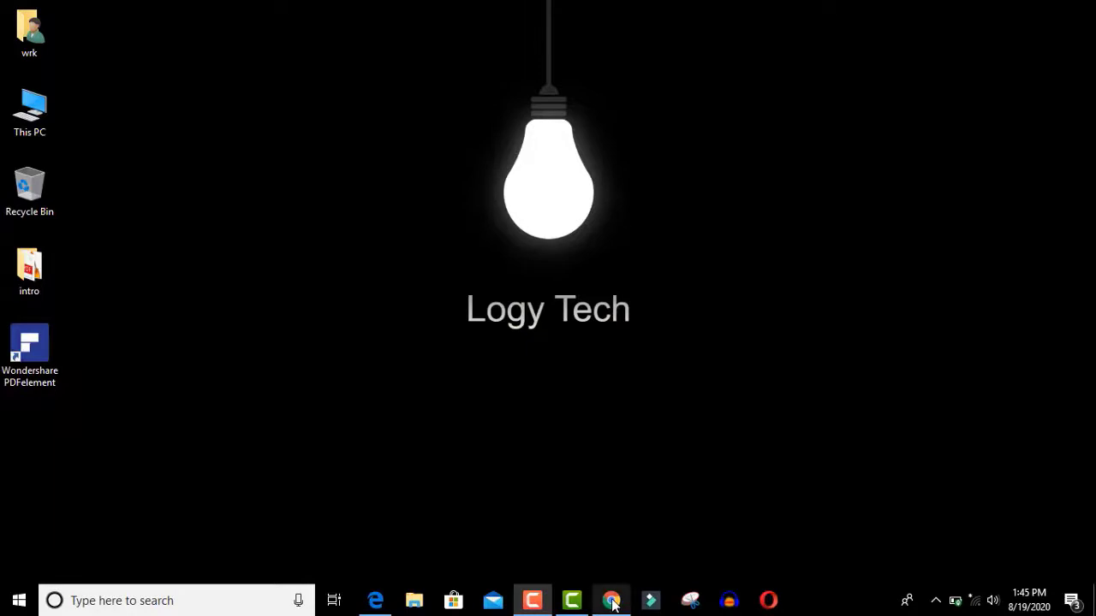
mouse_move(613, 603)
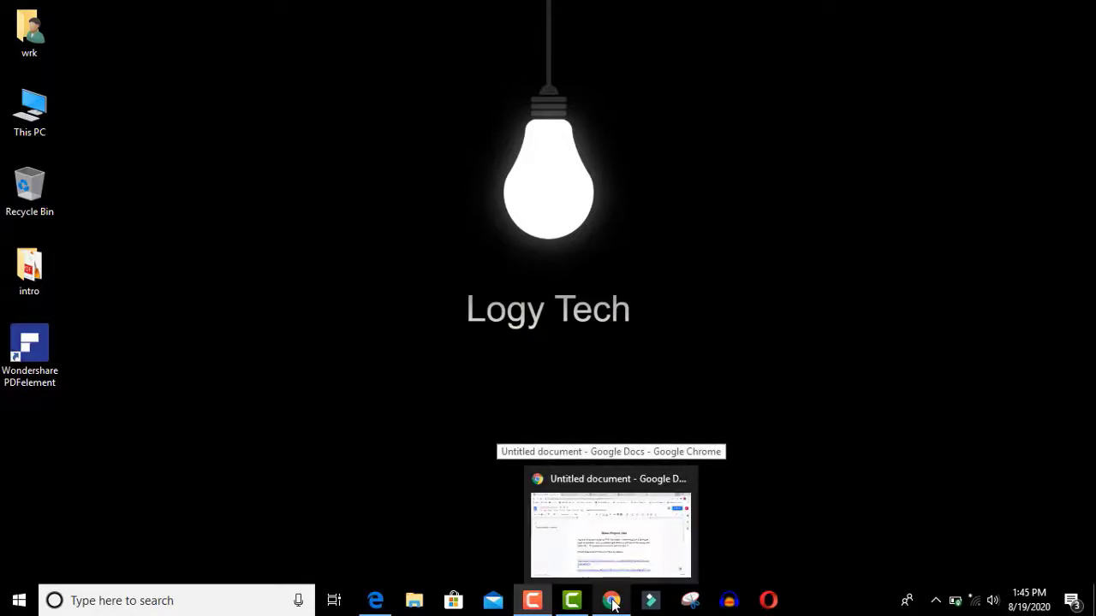
click(613, 603)
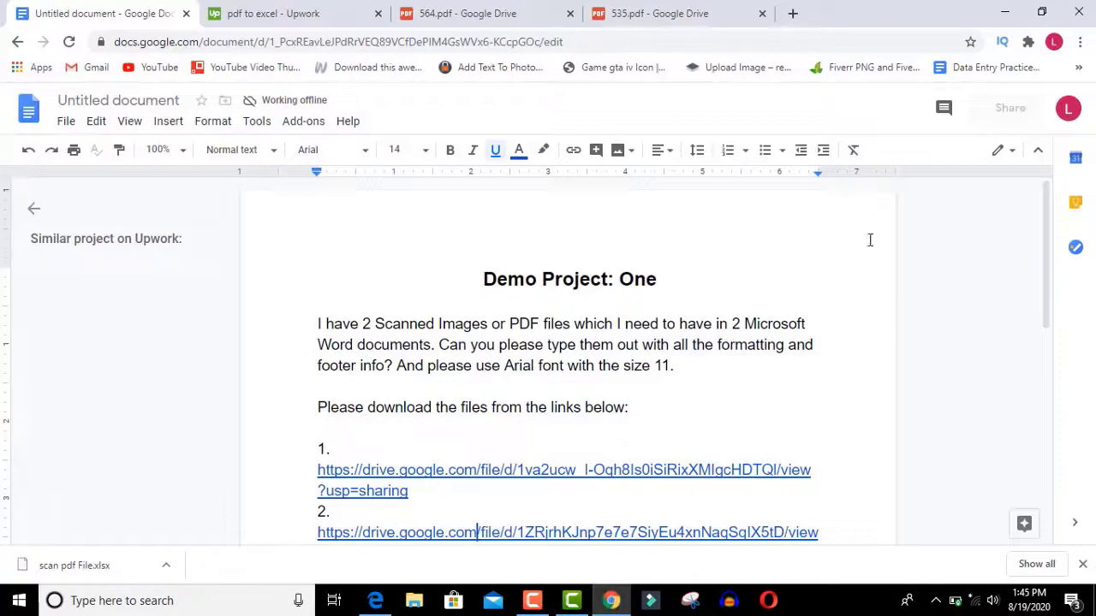
mouse_move(1048, 245)
mouse_down()
mouse_move(1044, 452)
mouse_move(1044, 370)
mouse_up()
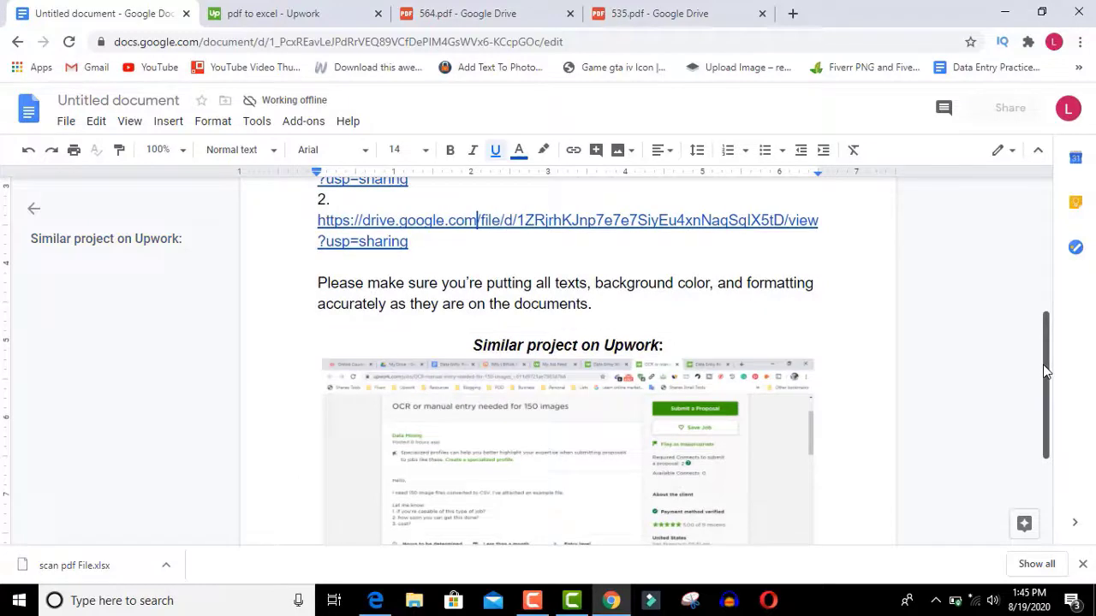
drag(1044, 371, 1044, 341)
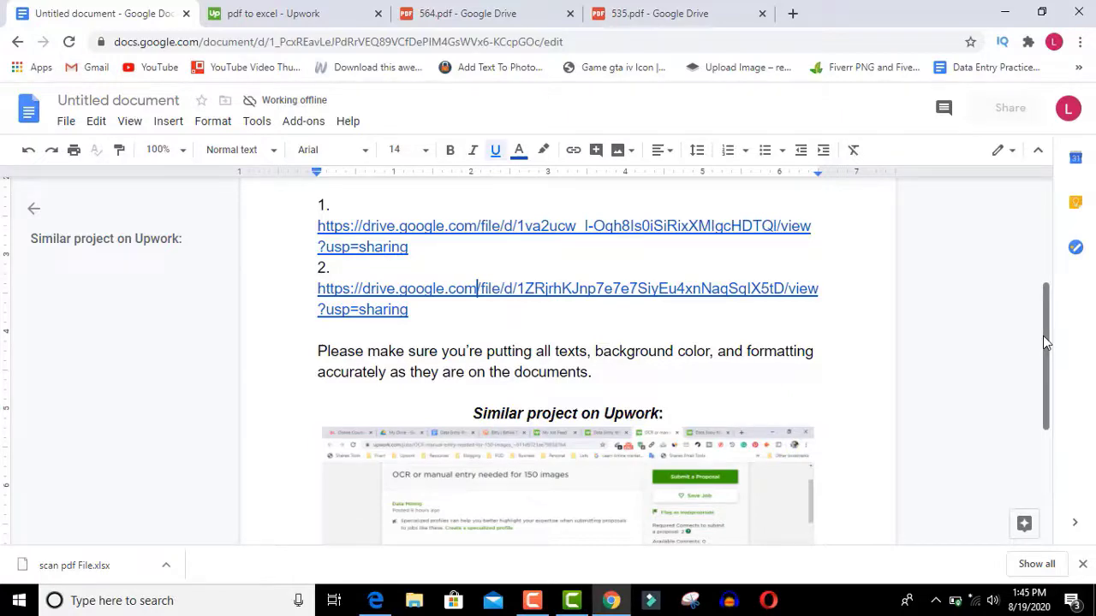
drag(1044, 337, 1049, 228)
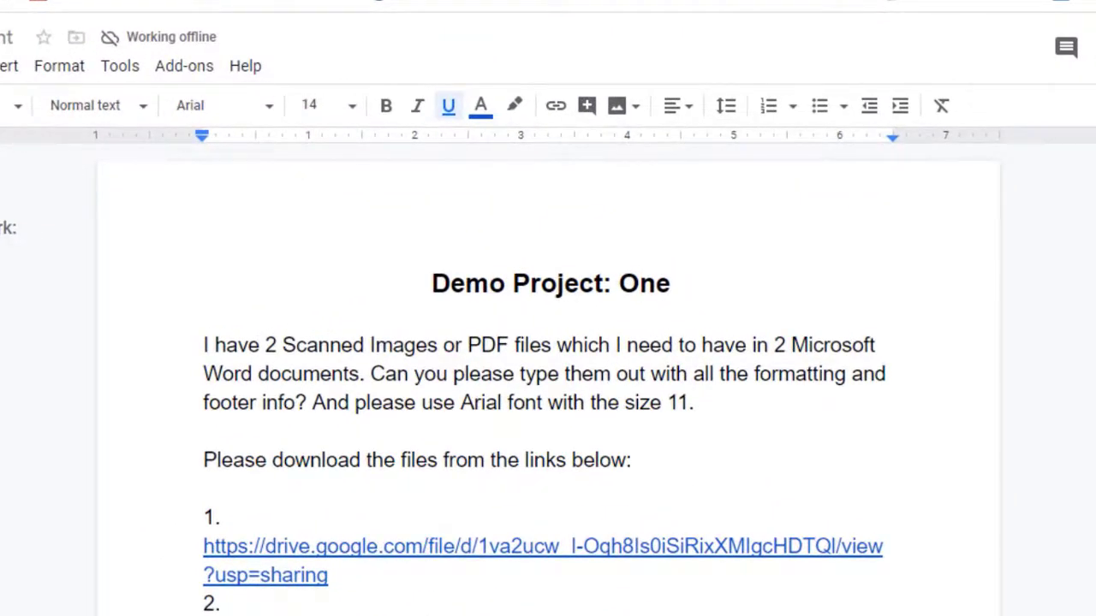
scroll(548, 385, up, 2)
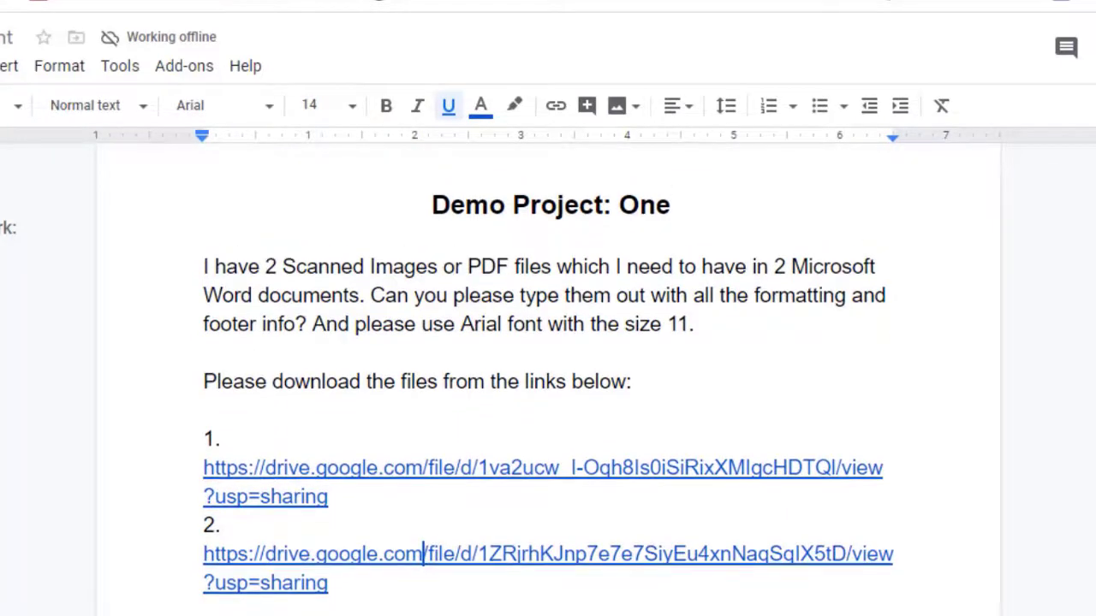
scroll(548, 428, up, 1)
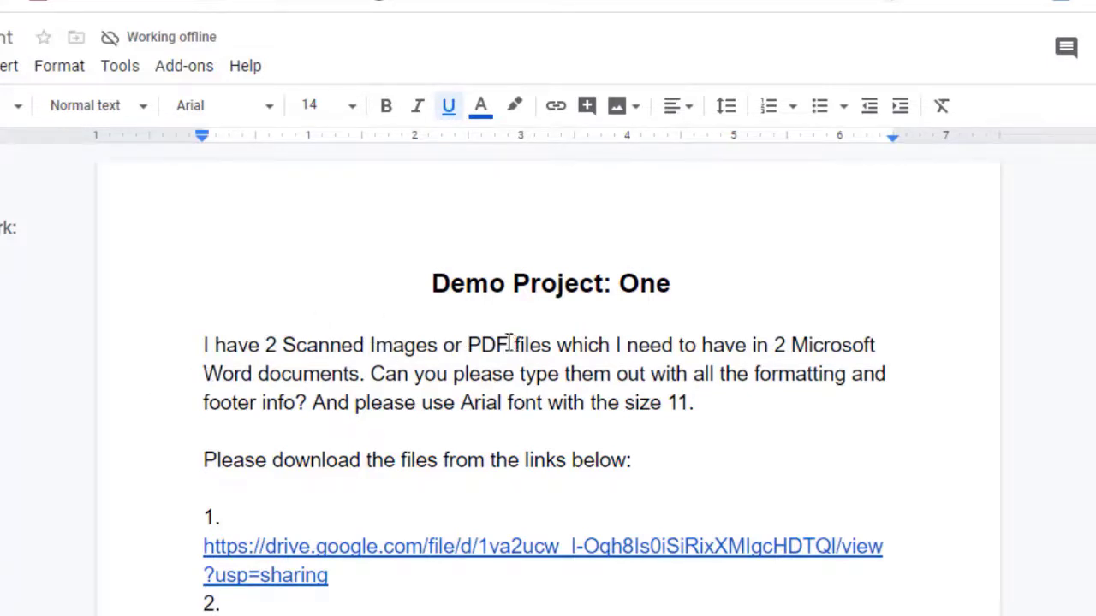
mouse_move(508, 345)
mouse_down()
mouse_move(330, 334)
mouse_move(285, 342)
mouse_up()
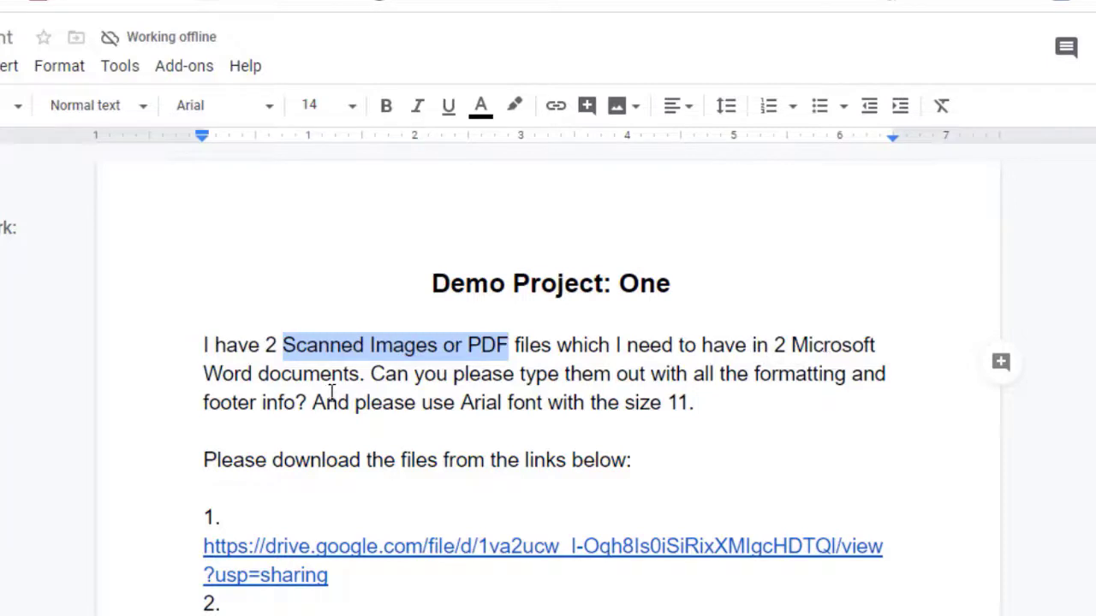
- Highlight the brief's phrase about typing the entries out, then select the similar Upwork job screenshot further down
click(215, 315)
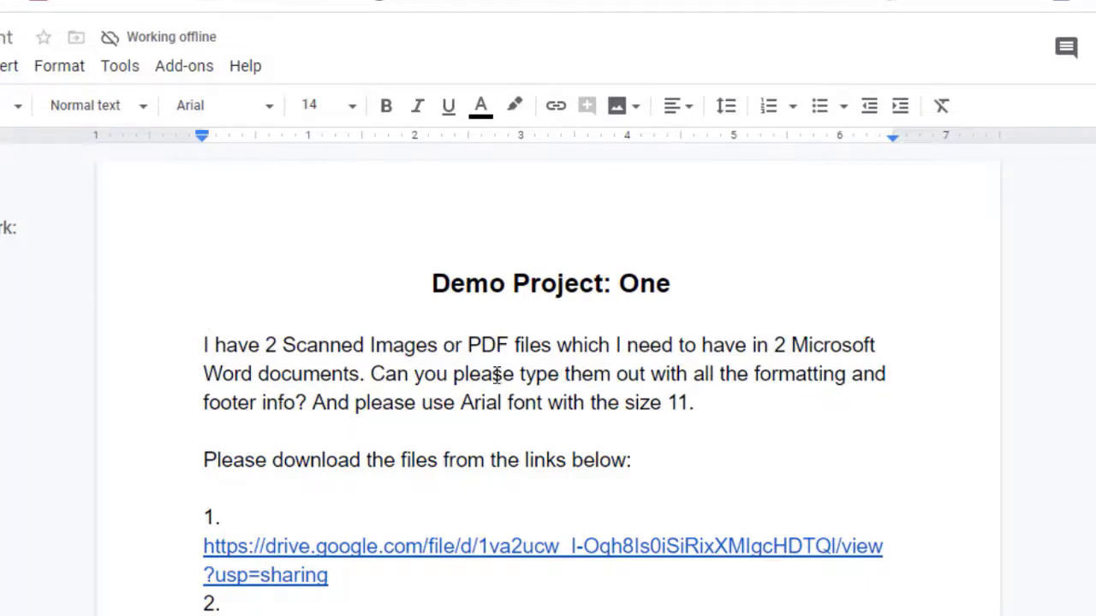
drag(548, 374, 748, 370)
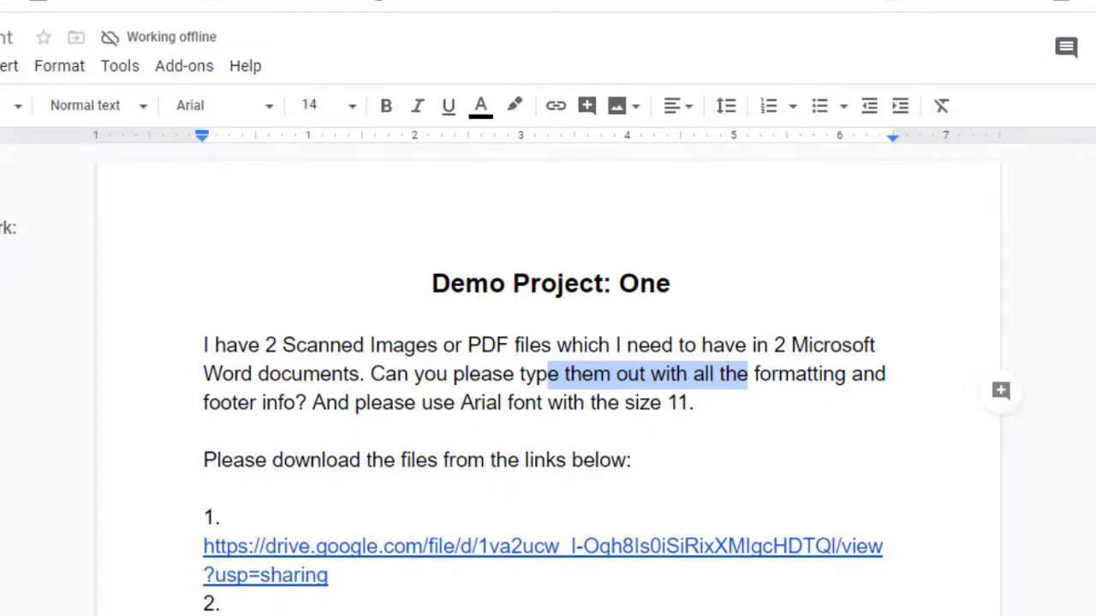
scroll(548, 386, down, 2)
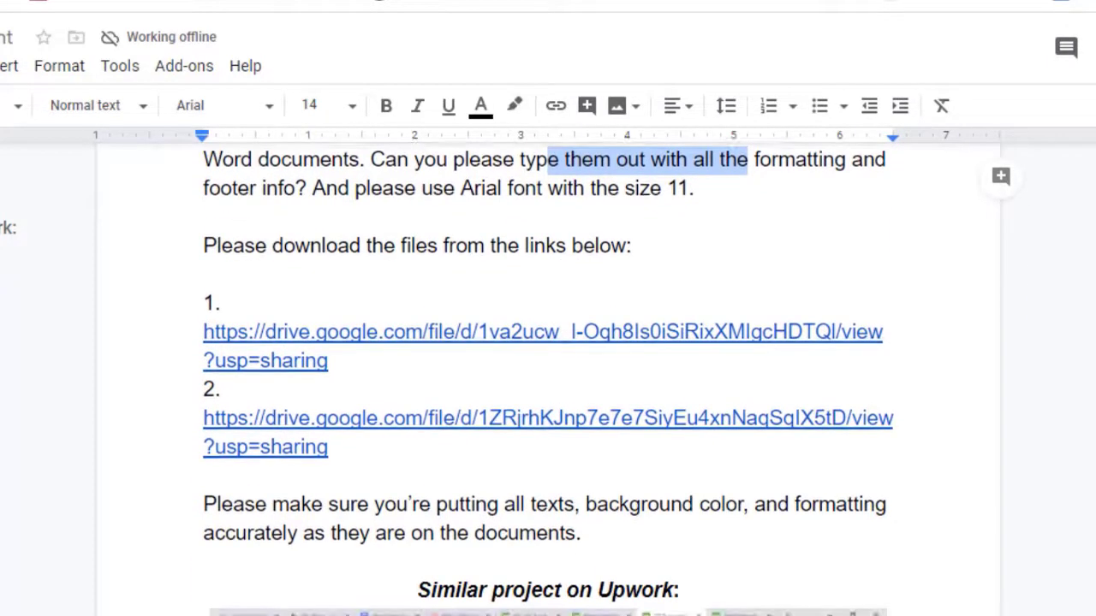
scroll(548, 386, down, 3)
scroll(948, 380, down, 2)
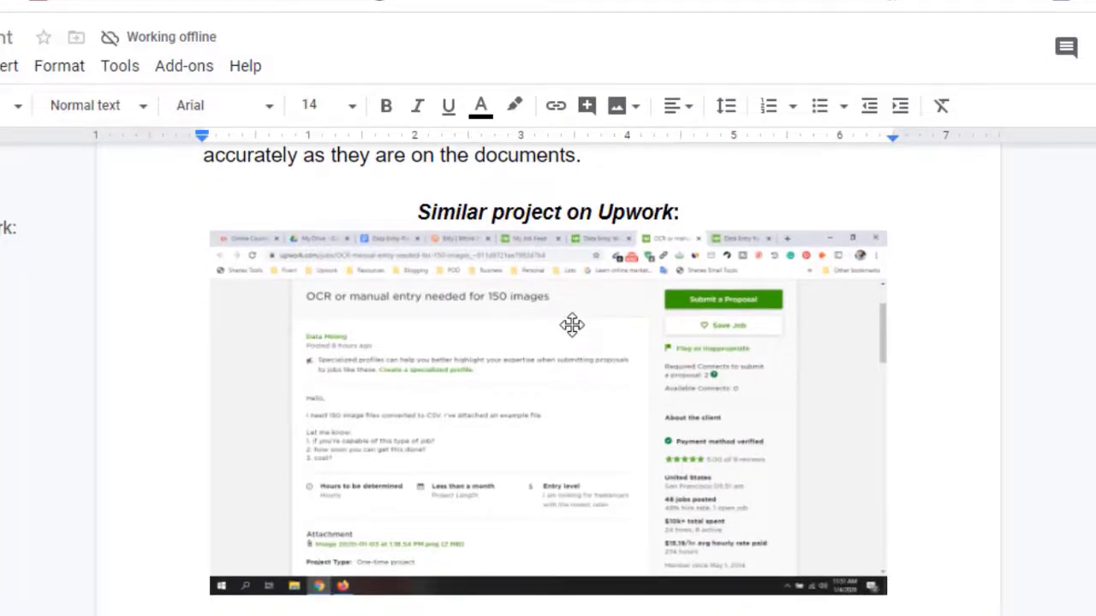
click(572, 324)
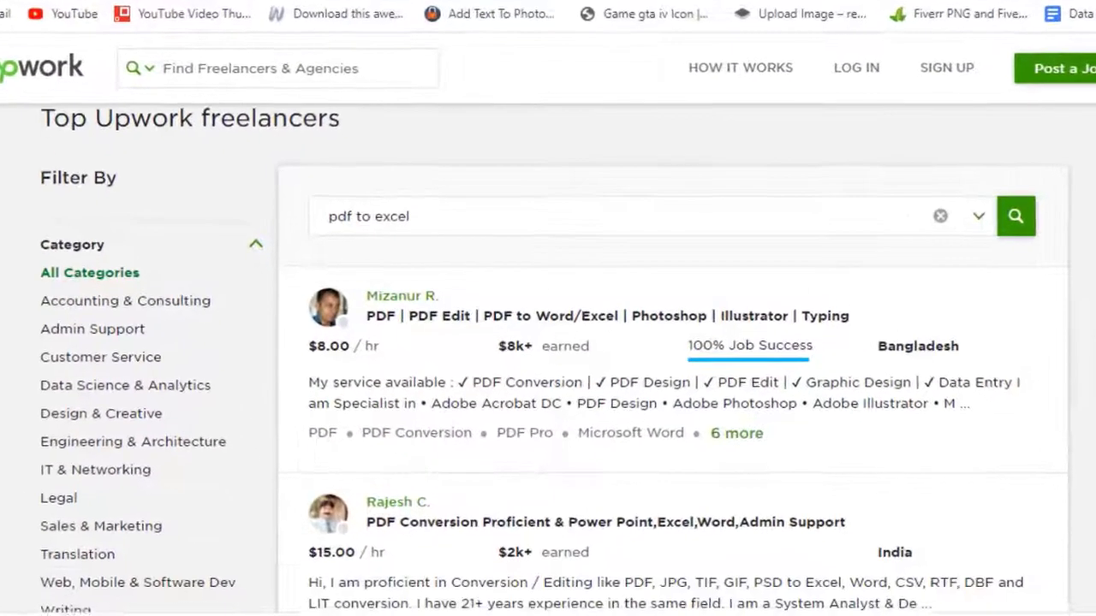
scroll(350, 268, down, 2)
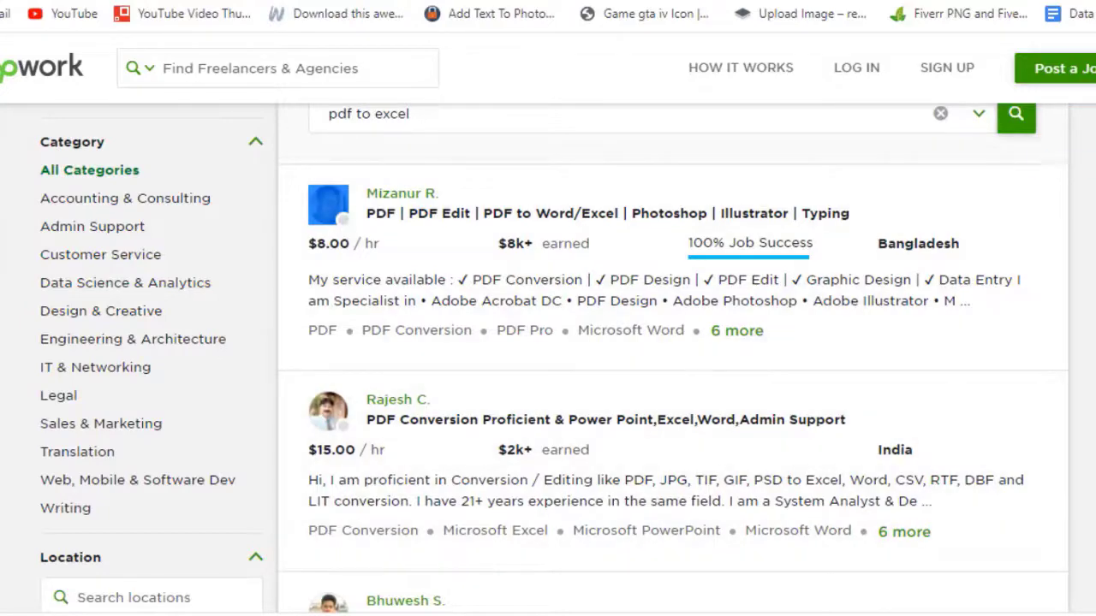
scroll(553, 359, down, 3)
scroll(554, 359, down, 1)
scroll(554, 360, down, 1)
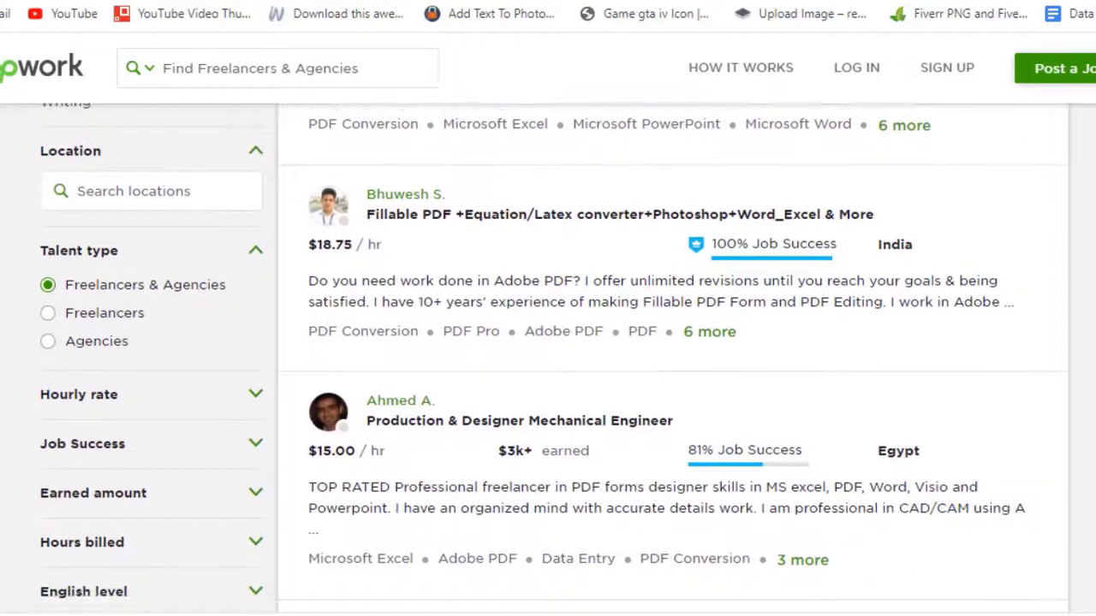
scroll(554, 360, down, 2)
scroll(554, 360, down, 1)
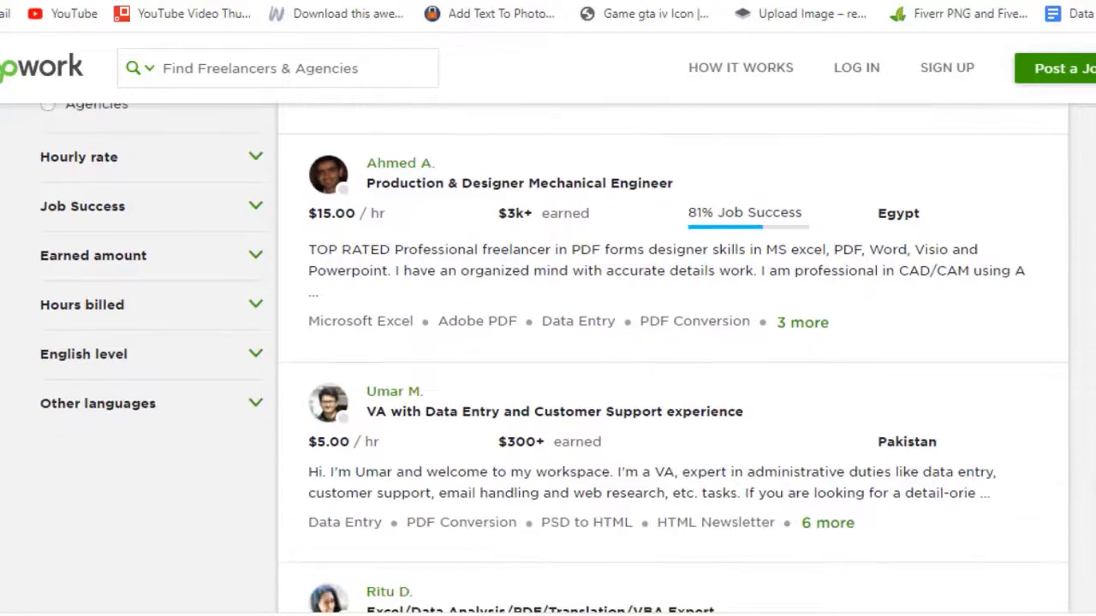
scroll(554, 359, down, 2)
scroll(554, 360, down, 1)
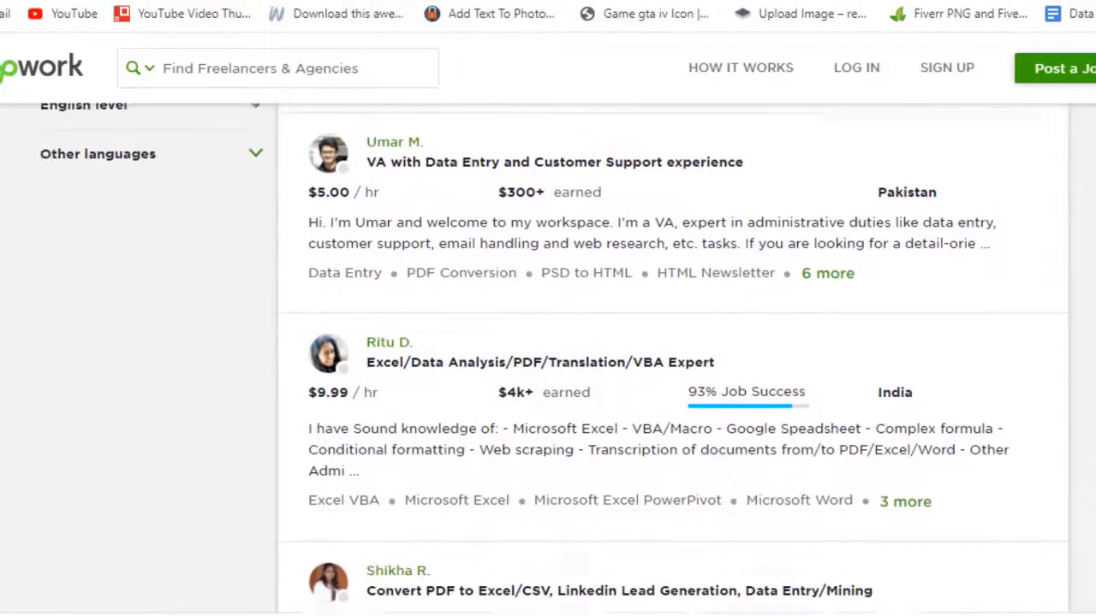
scroll(554, 359, down, 1)
scroll(554, 359, down, 1)
scroll(554, 360, down, 2)
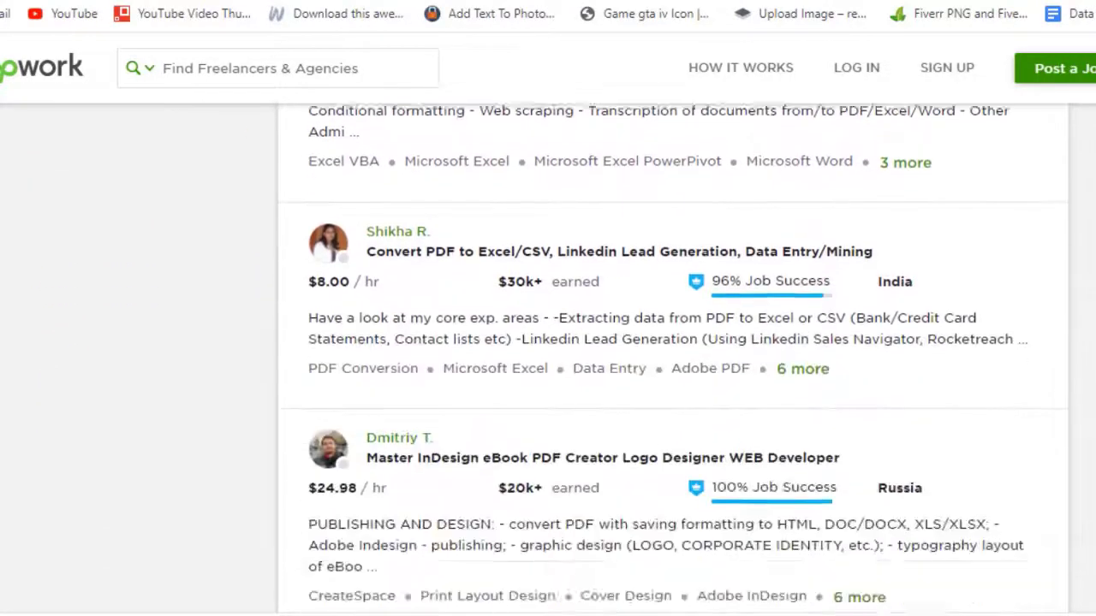
scroll(554, 360, down, 2)
scroll(554, 359, down, 2)
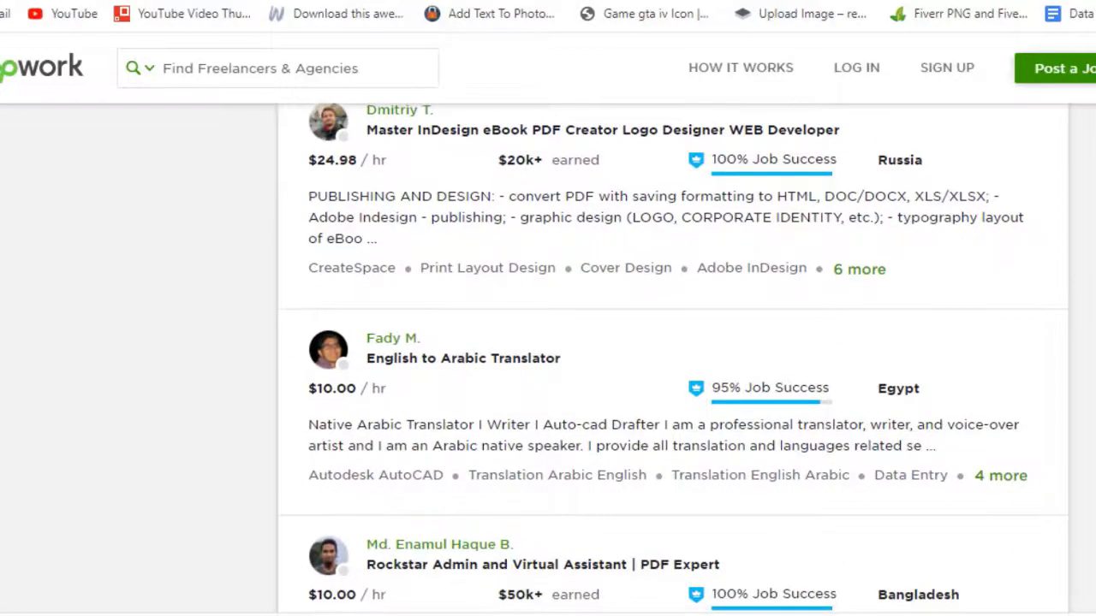
scroll(554, 359, down, 1)
scroll(553, 360, down, 3)
scroll(554, 359, down, 2)
scroll(554, 360, up, 10)
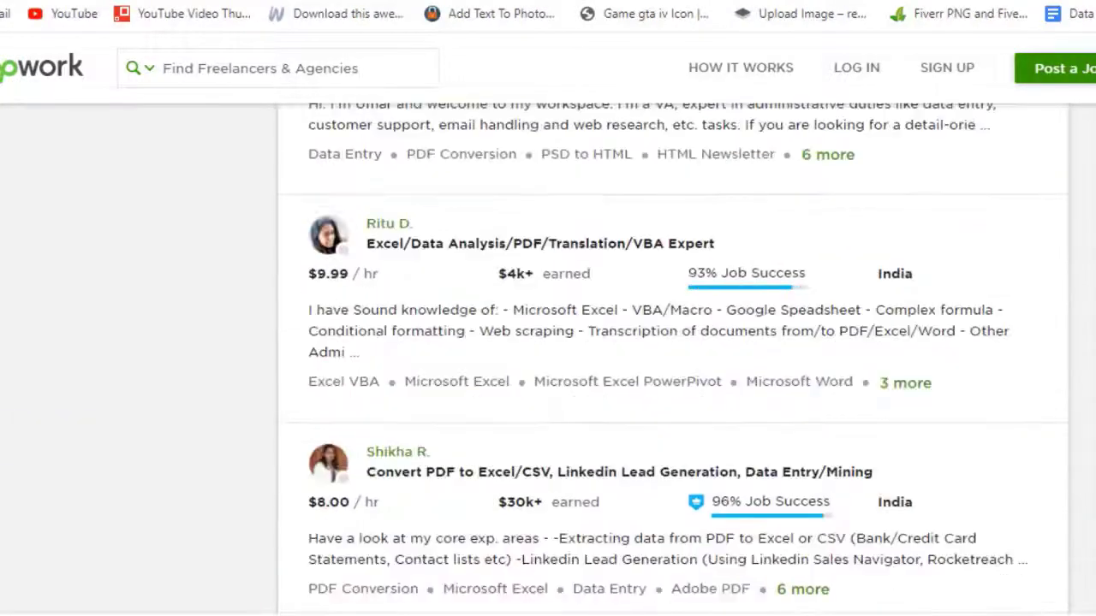
scroll(554, 359, up, 5)
scroll(554, 360, up, 5)
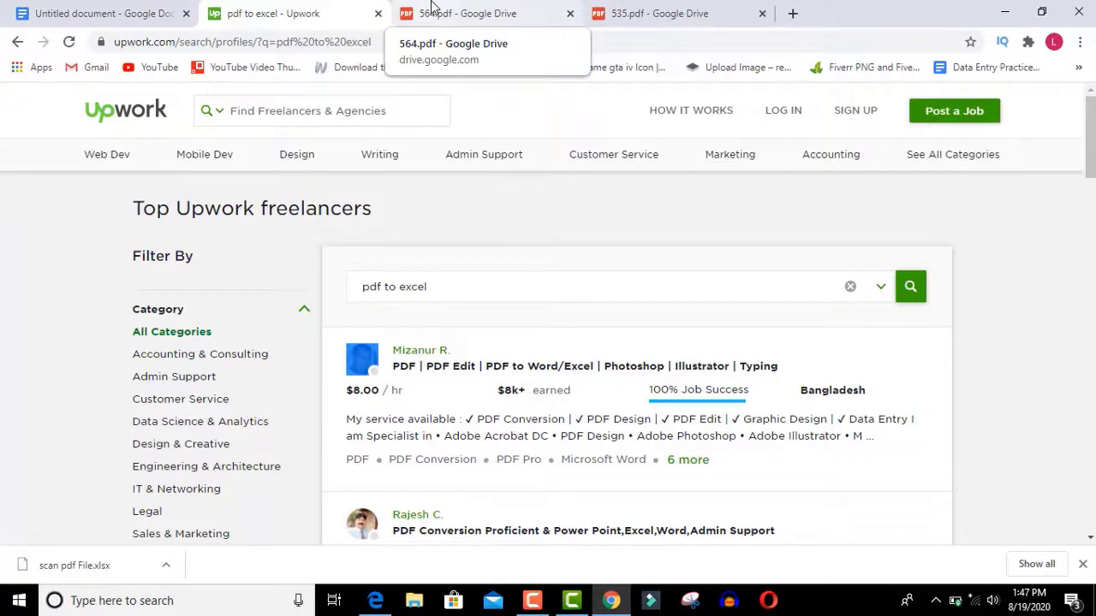
- Look at 564.pdf and 535.pdf, moving the 535.pdf tab ahead of 564.pdf
drag(162, 9, 289, 9)
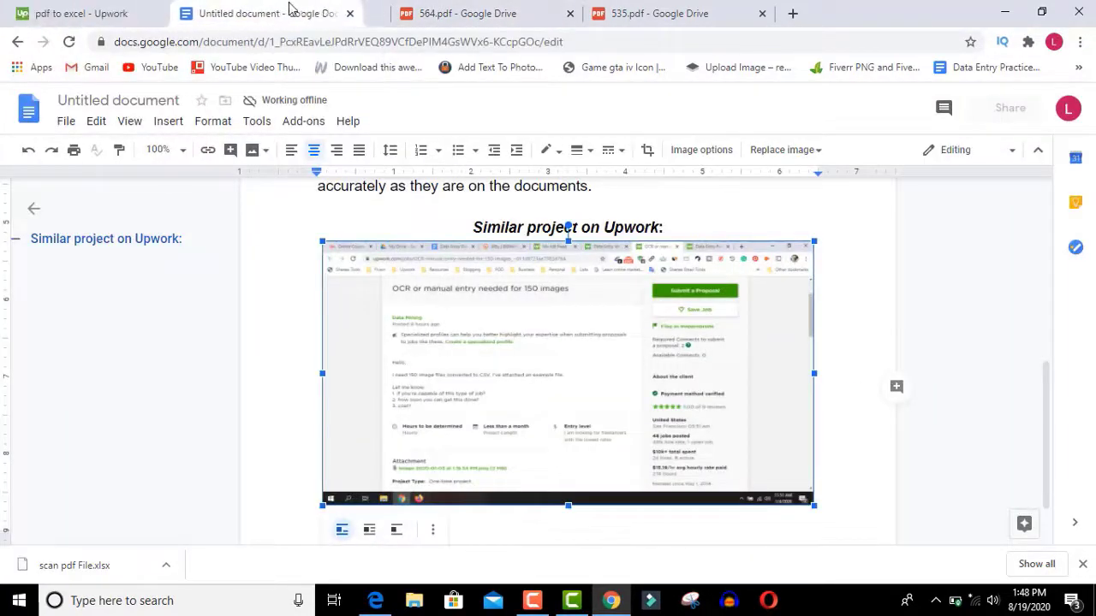
click(463, 13)
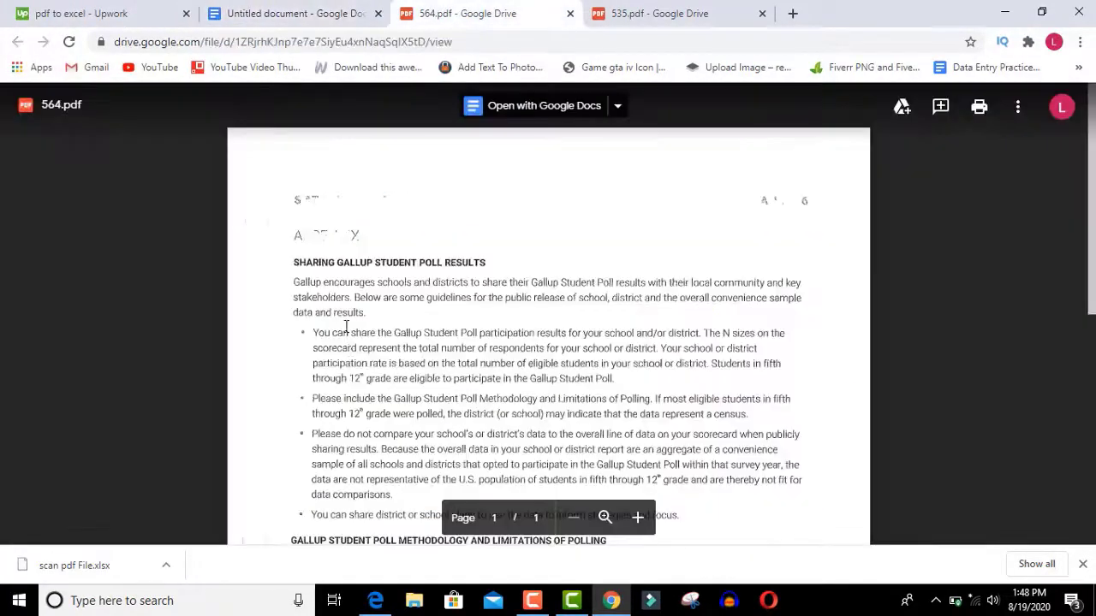
click(637, 15)
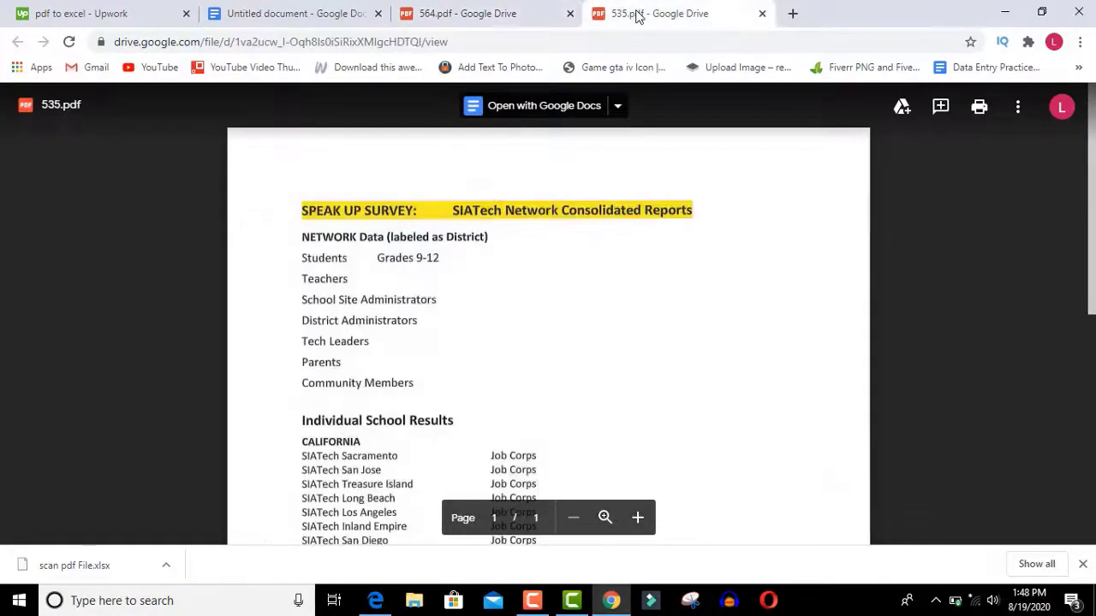
drag(638, 14, 475, 13)
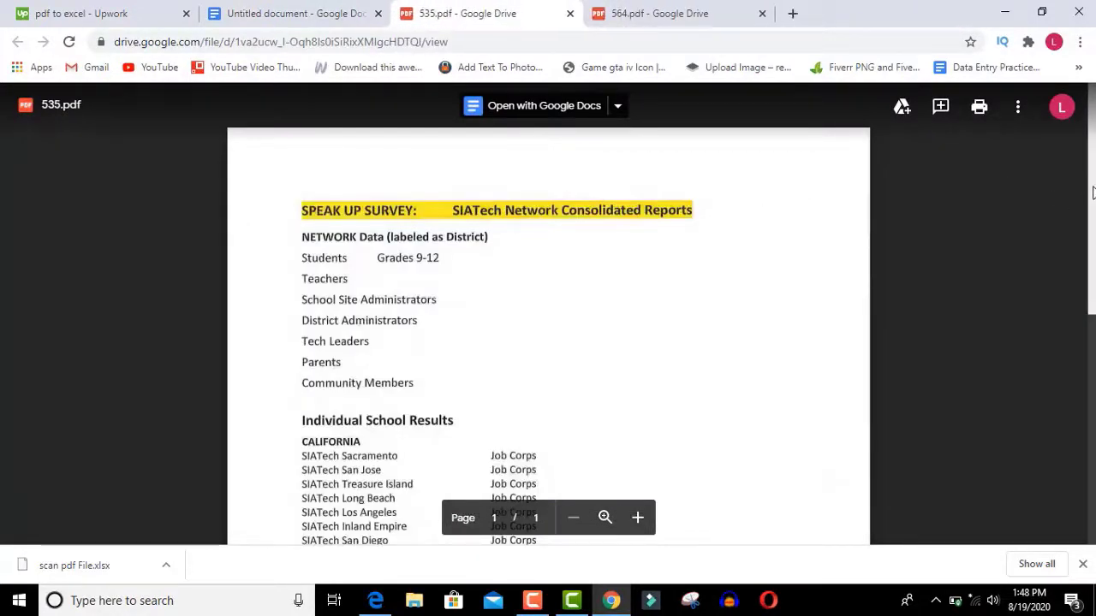
- Scroll through the whole 535.pdf SIATech Speak Up Survey page, then minimize the browser
scroll(548, 309, down, 1)
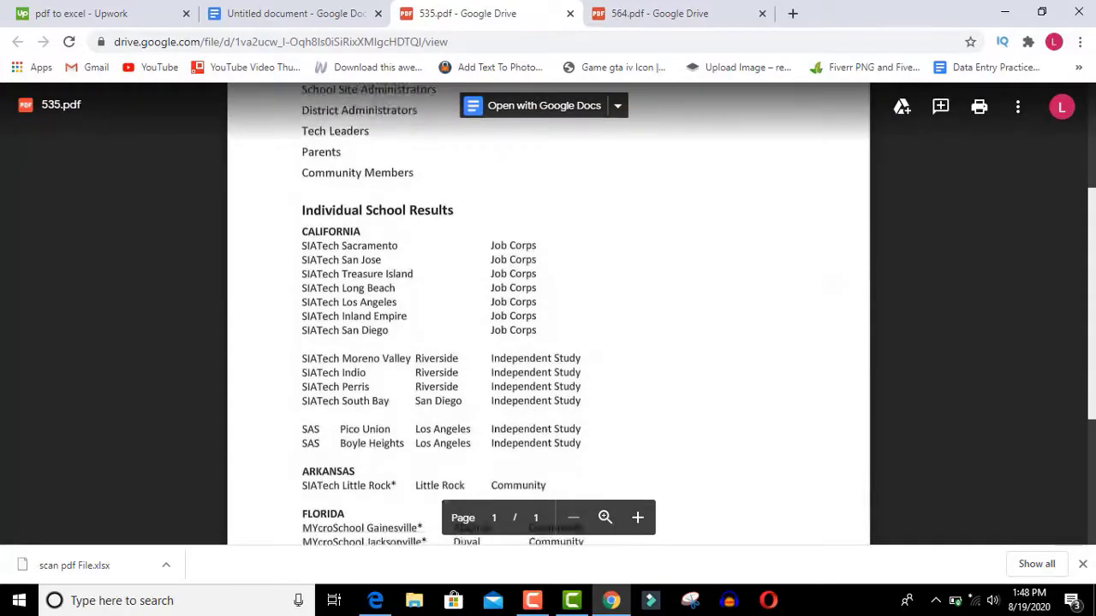
scroll(548, 308, down, 3)
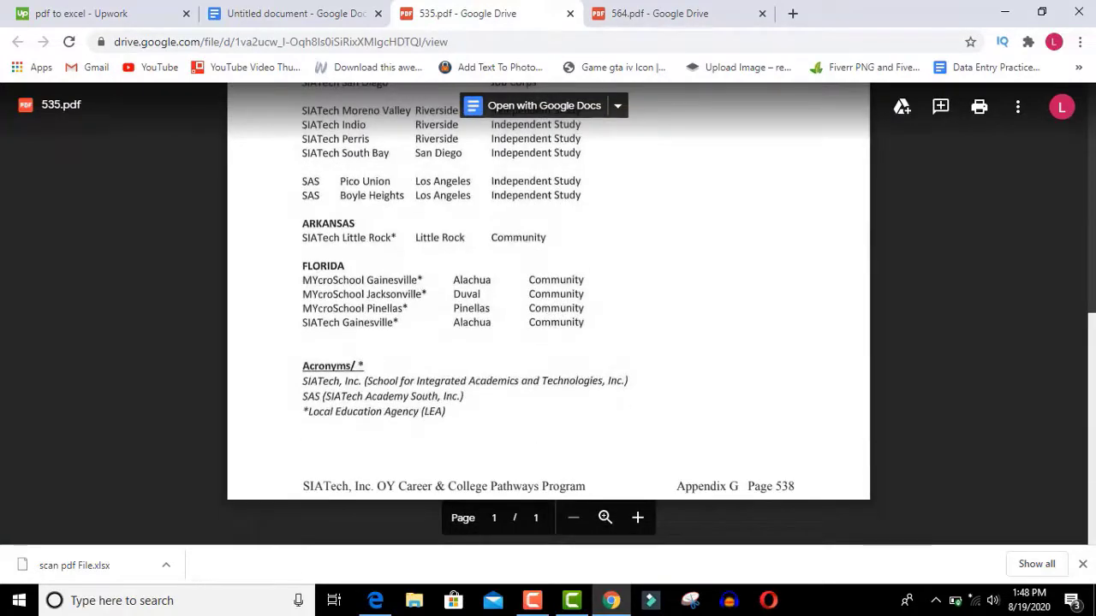
scroll(548, 309, up, 1)
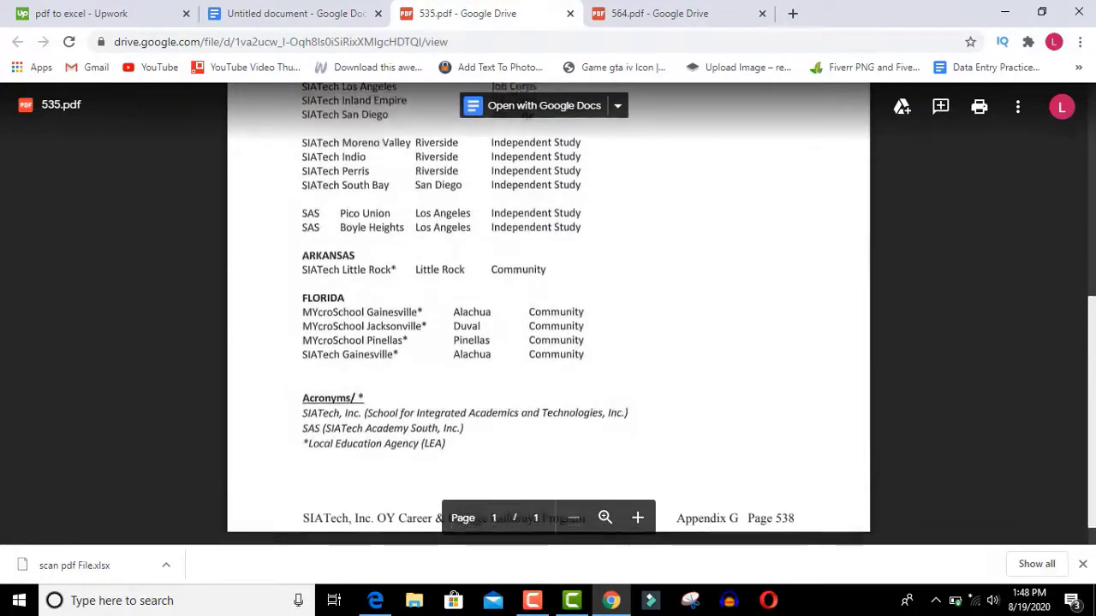
scroll(548, 308, up, 1)
scroll(548, 309, up, 2)
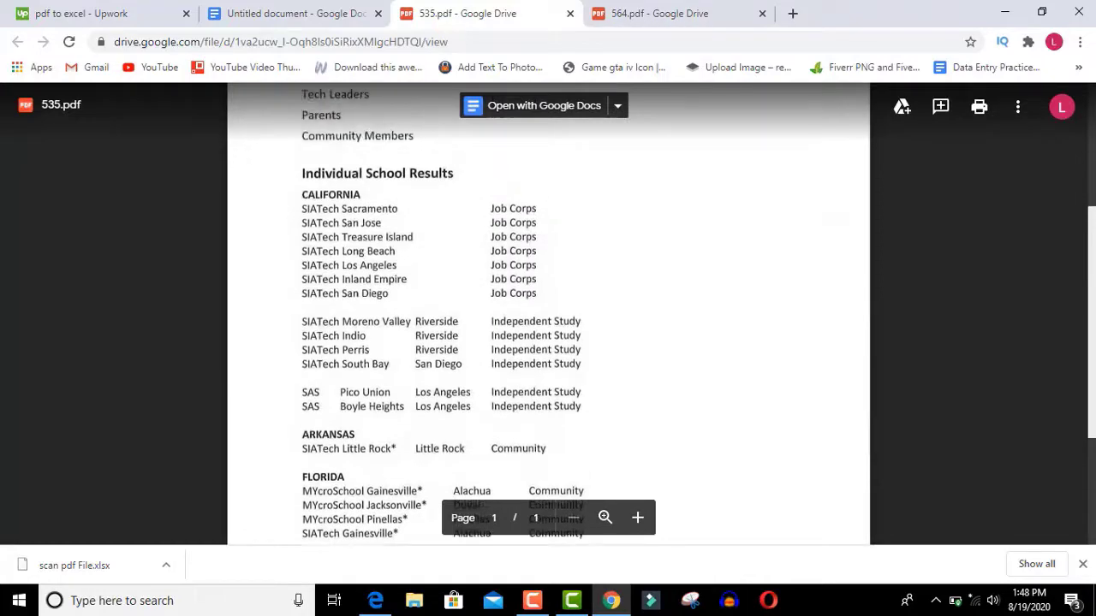
scroll(548, 308, up, 2)
scroll(548, 308, down, 1)
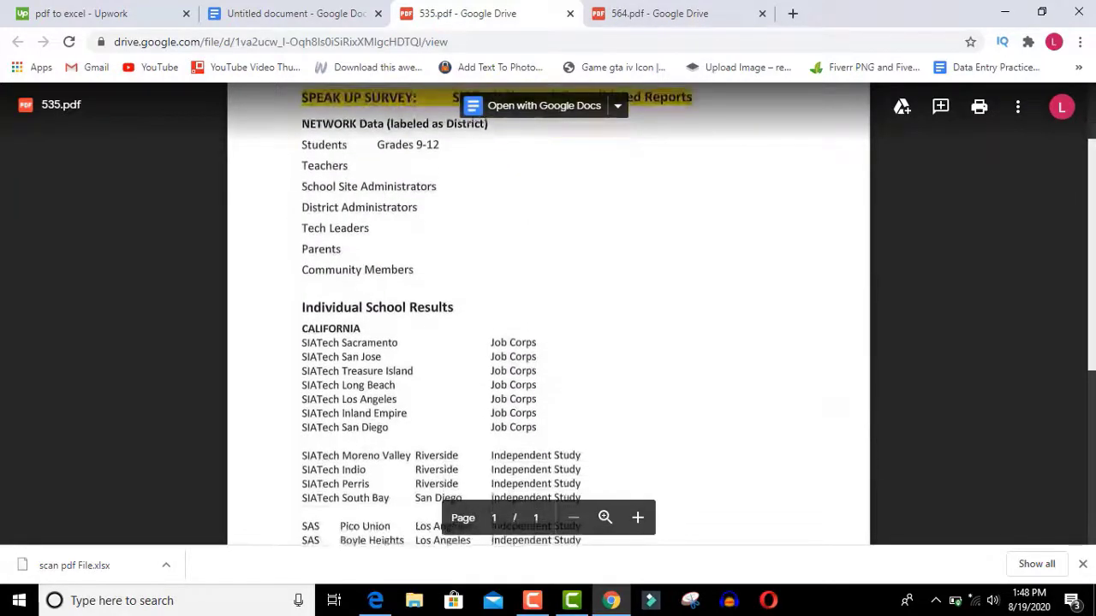
scroll(548, 308, down, 1)
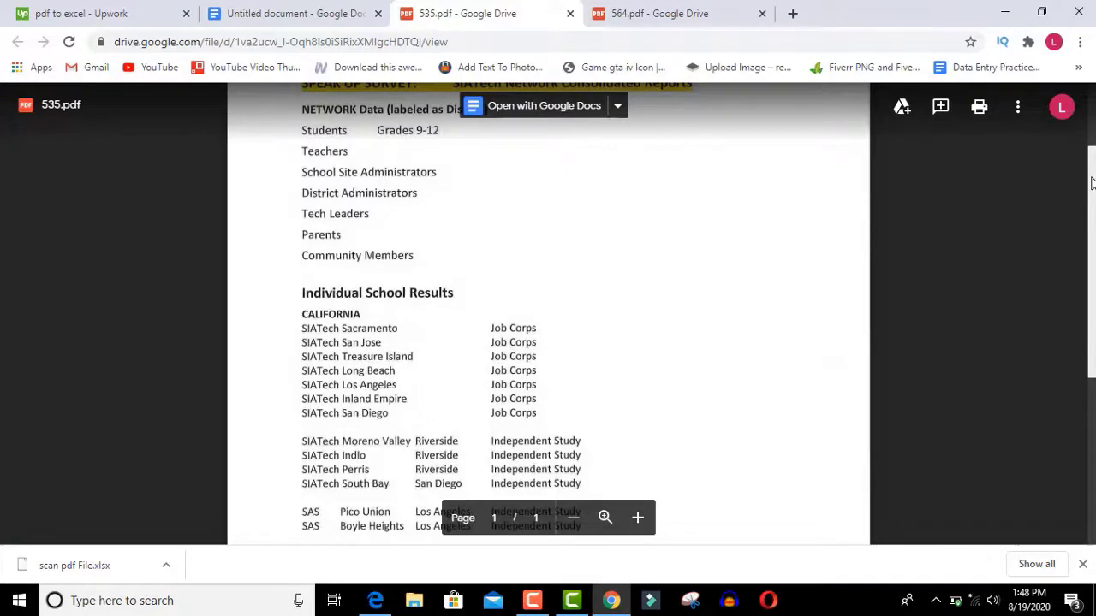
scroll(1087, 133, up, 2)
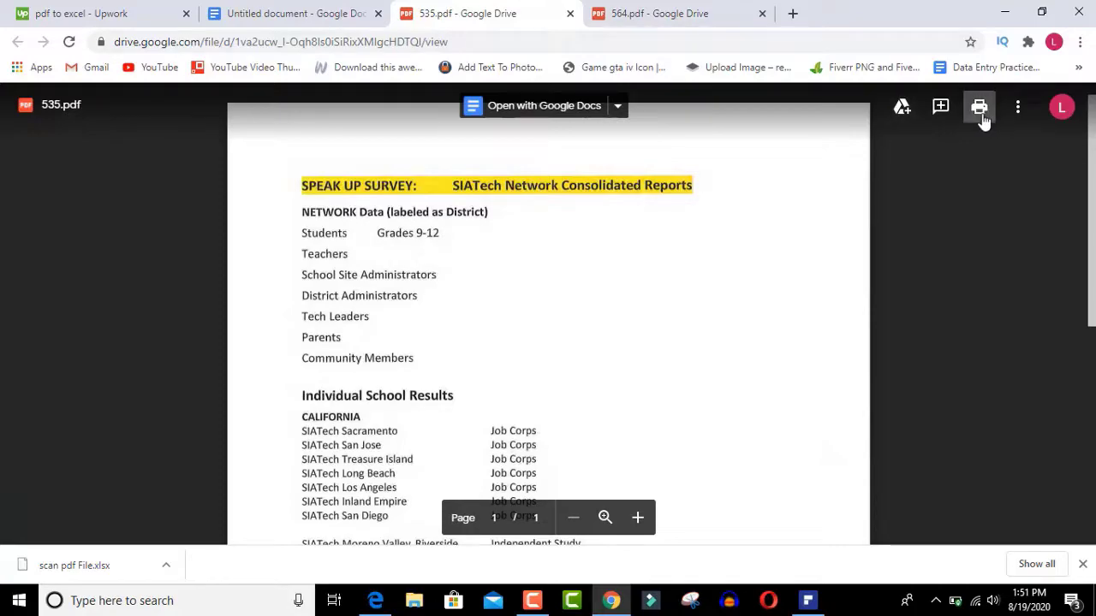
click(1010, 12)
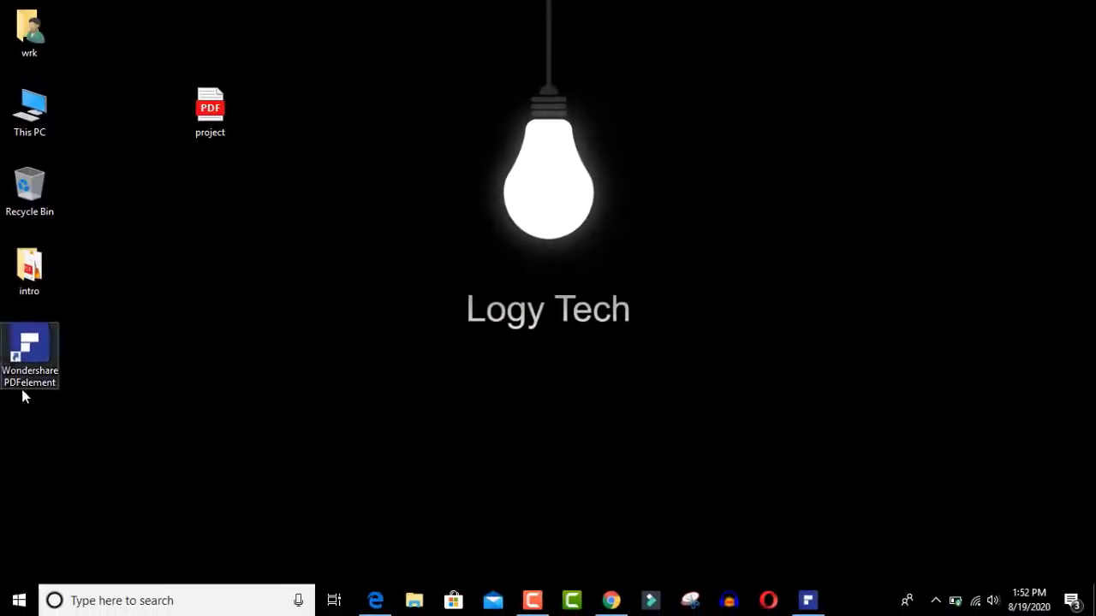
- From PDFelement's start page, open project.pdf in the Documents folder
click(807, 600)
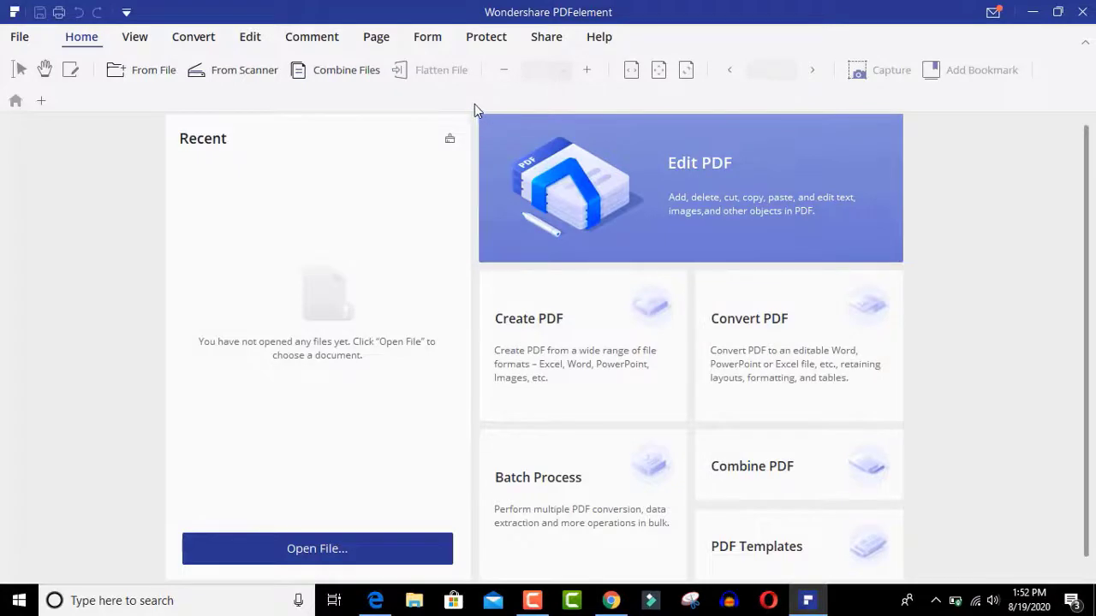
click(308, 561)
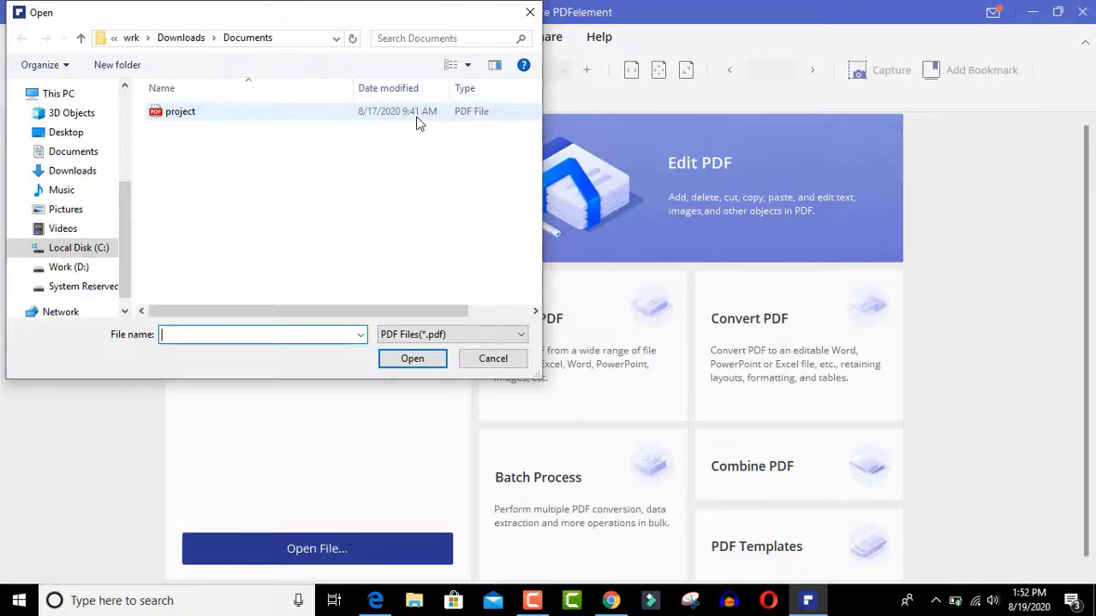
double_click(417, 123)
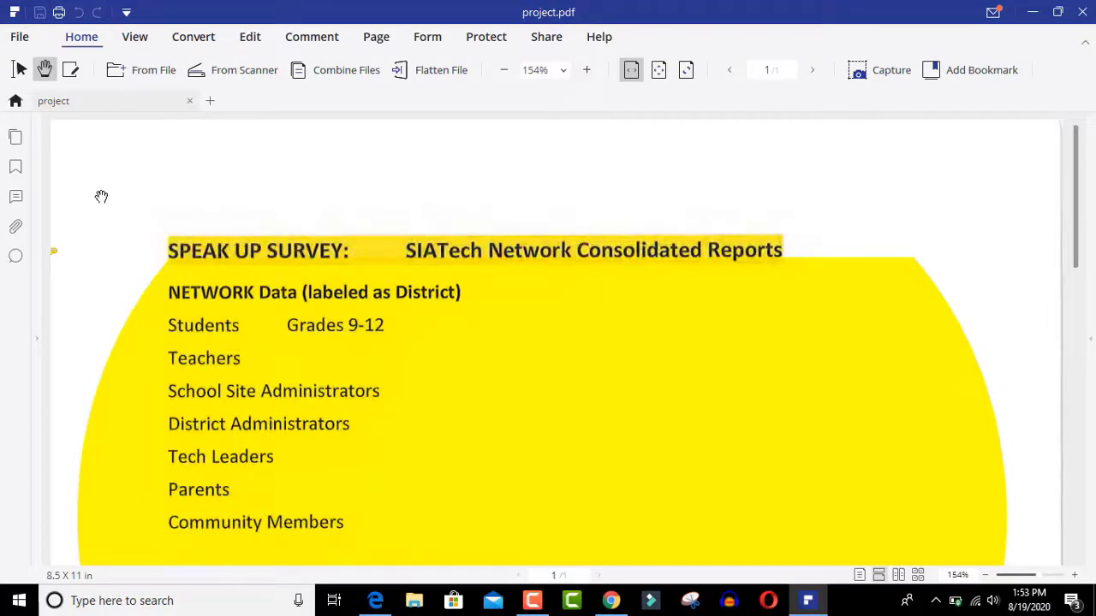
click(195, 38)
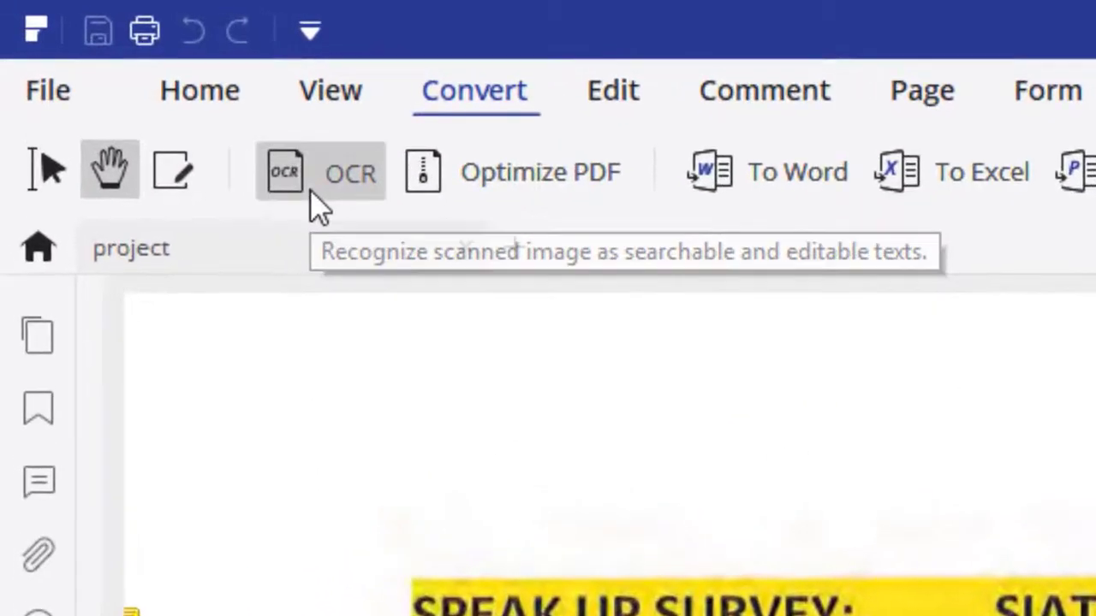
click(319, 208)
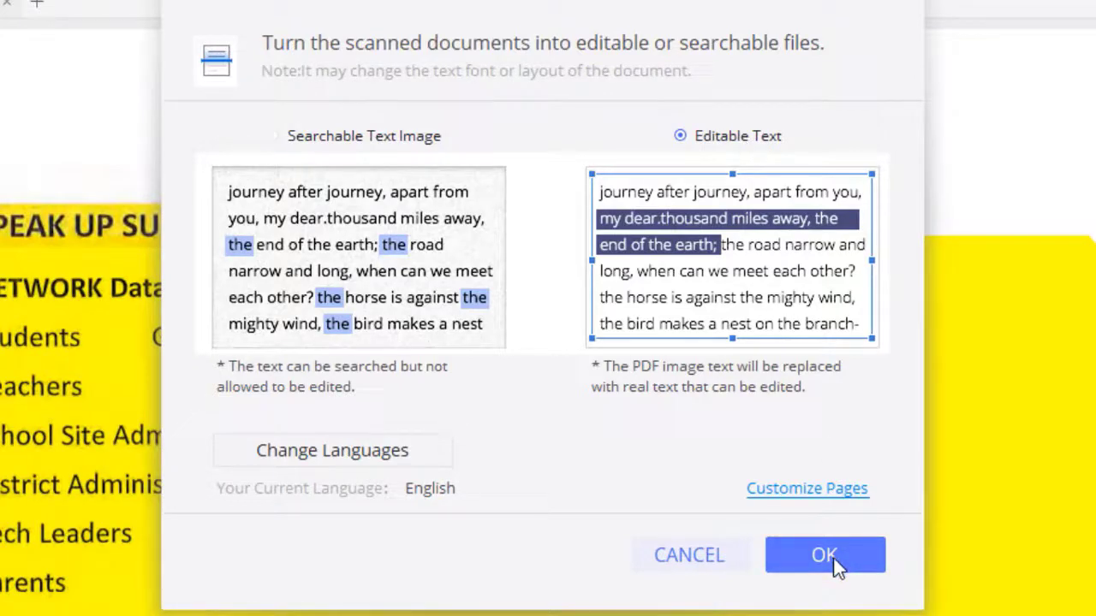
click(828, 500)
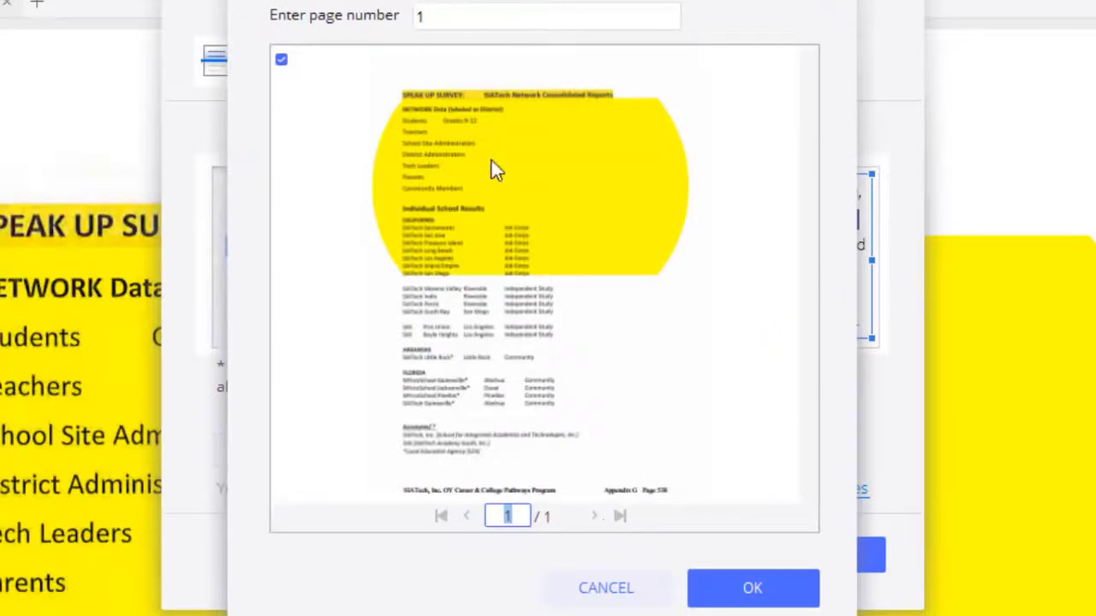
click(456, 24)
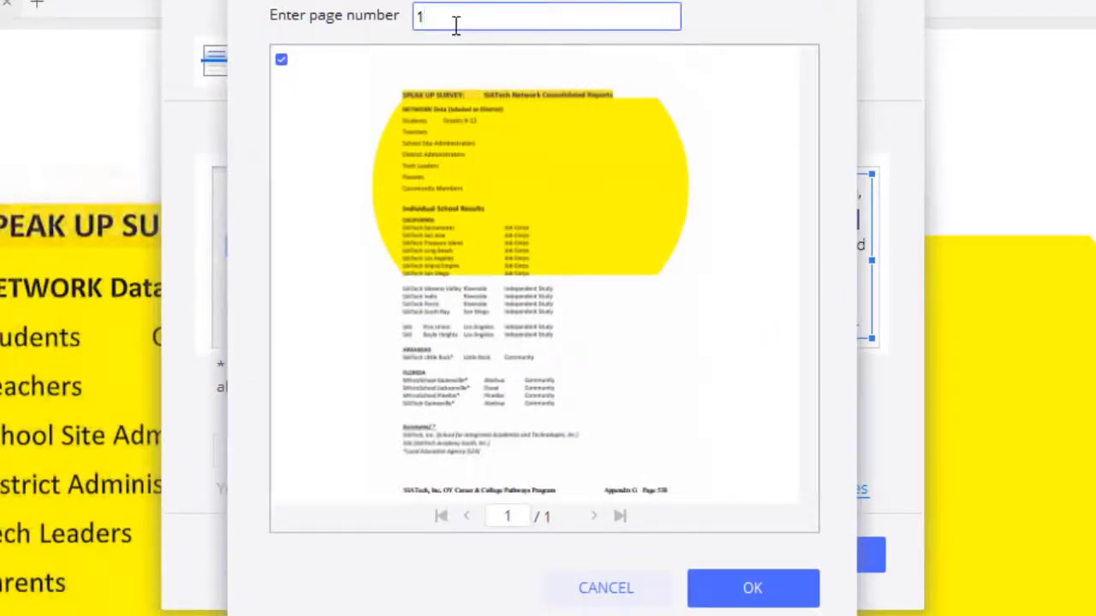
key(BackSpace)
click(751, 587)
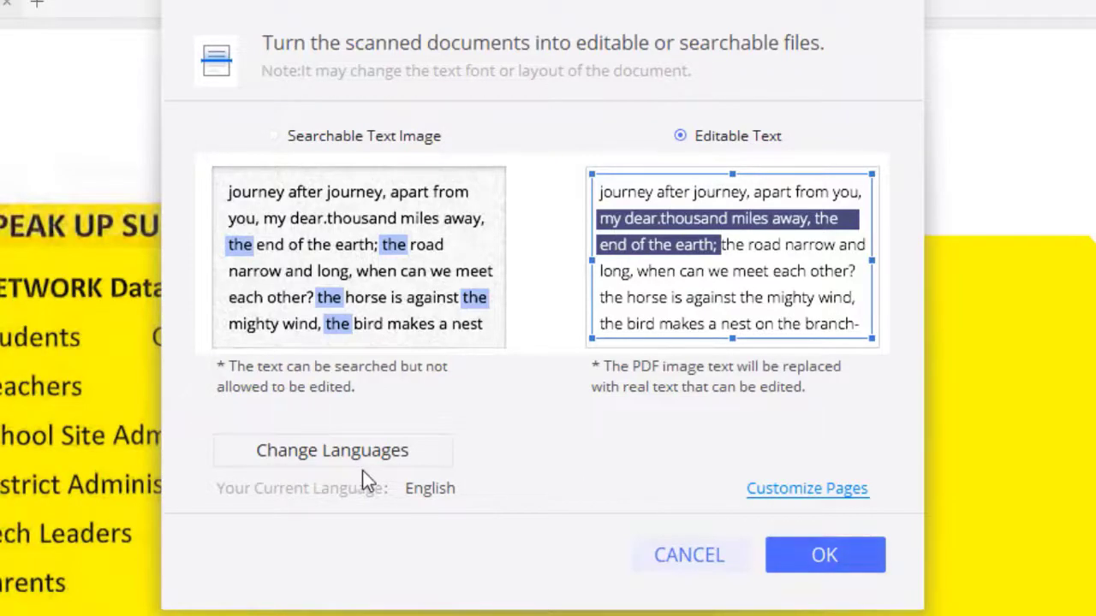
click(427, 492)
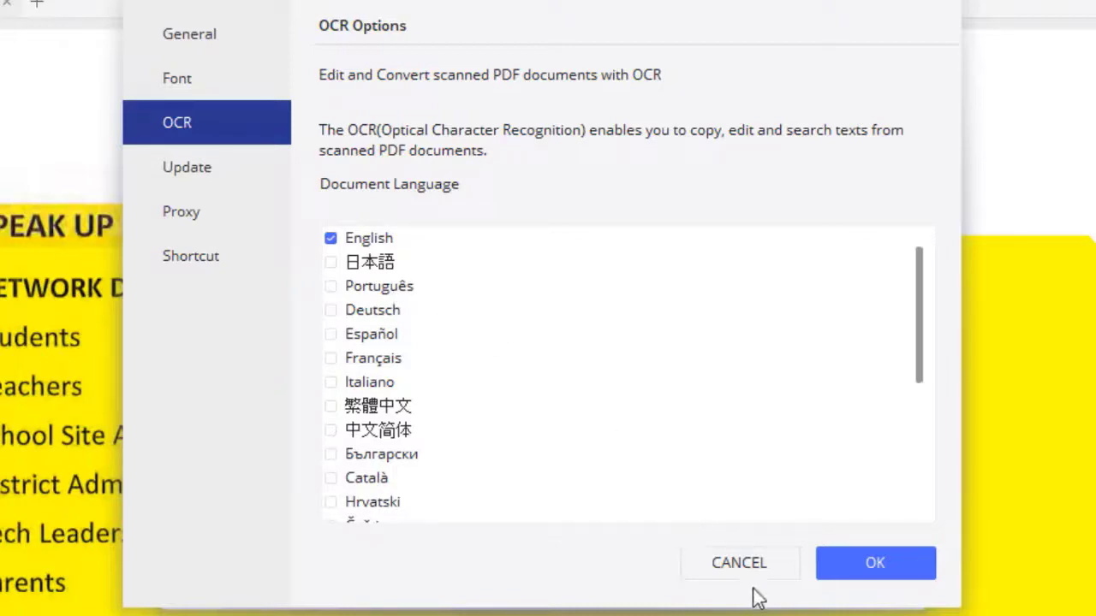
click(736, 566)
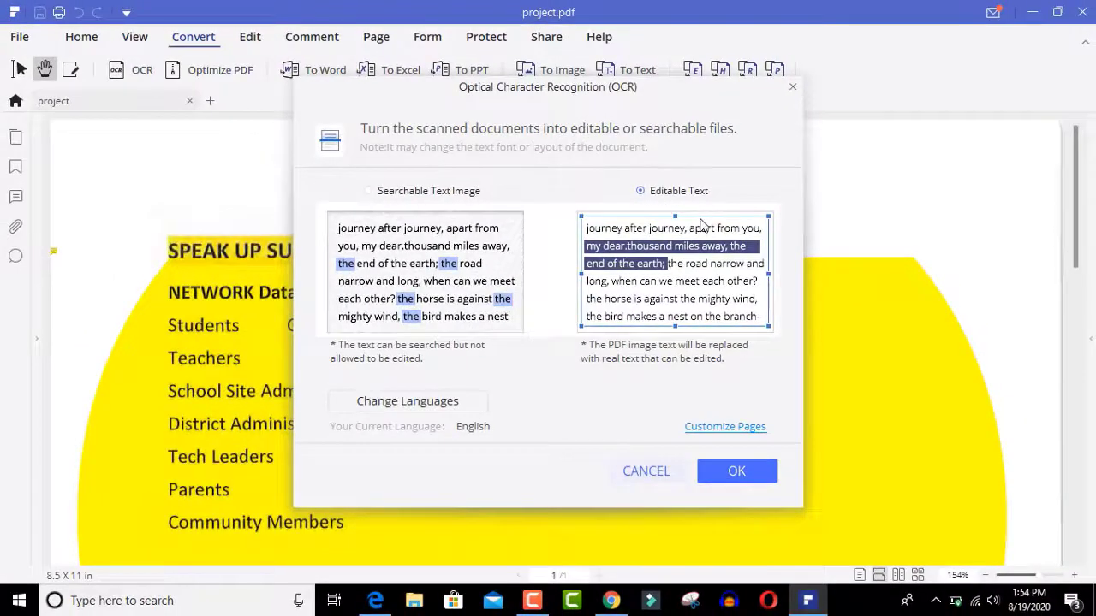
- Run OCR on the scan, then test editing by replacing 'UP' in the title with 'olgy'
click(741, 470)
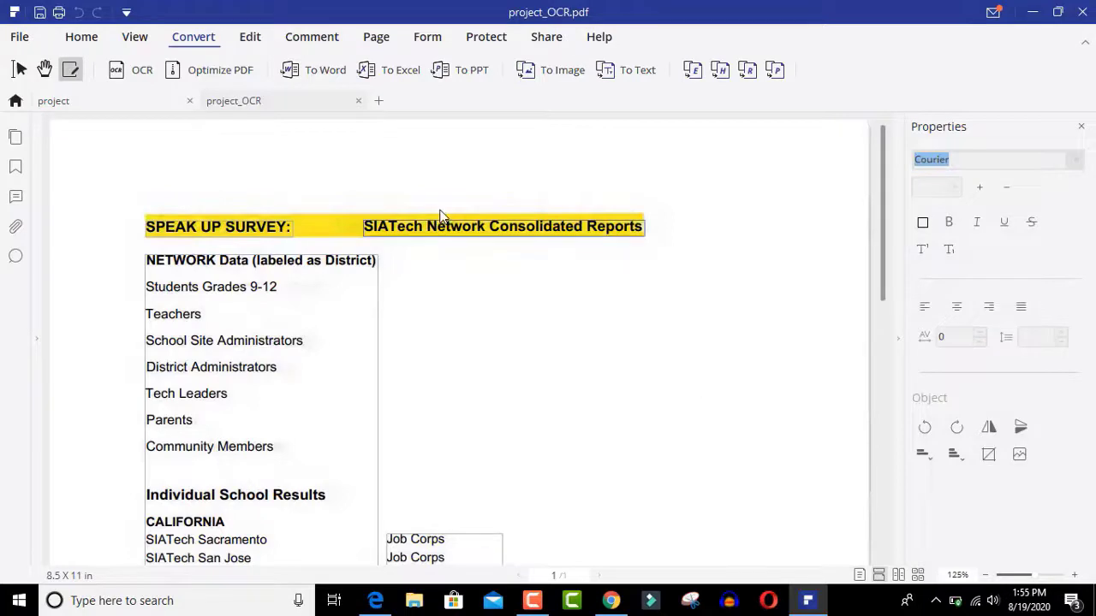
click(274, 225)
double_click(277, 225)
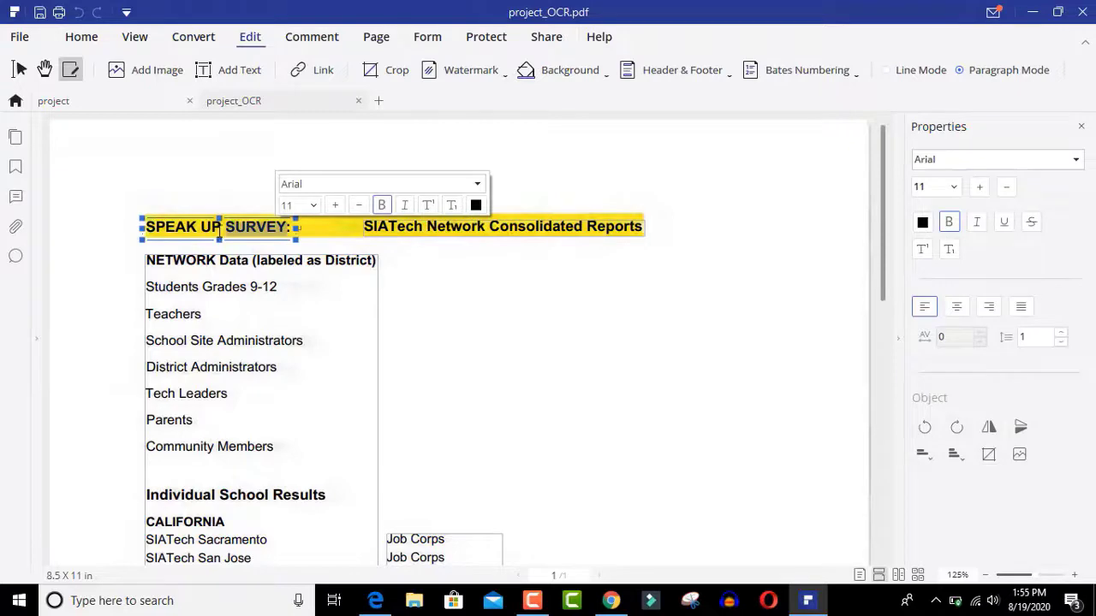
click(219, 227)
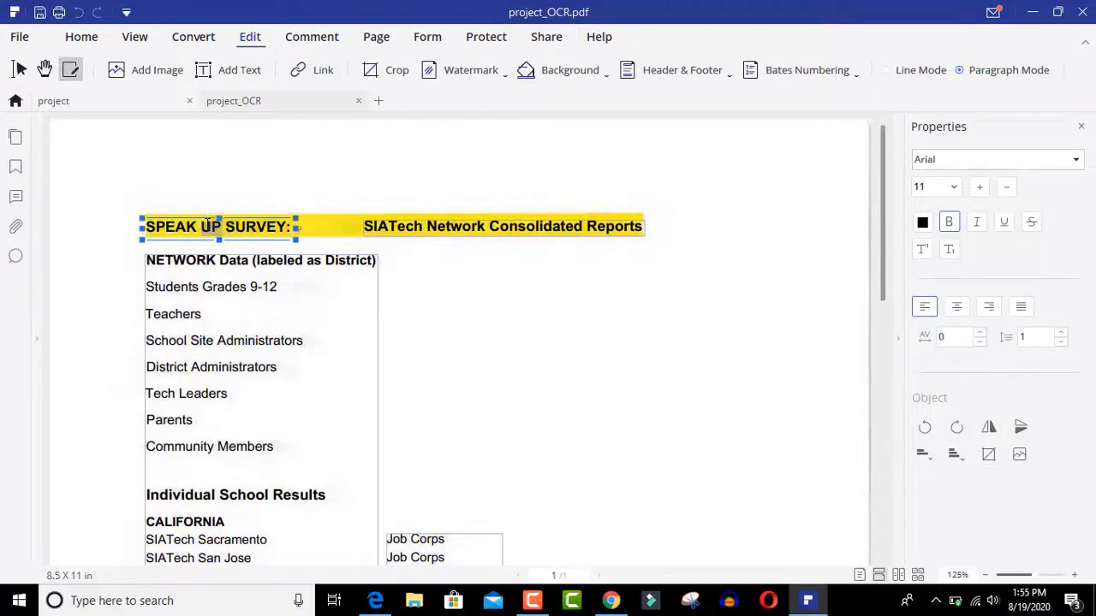
key(BackSpace)
key(BackSpace)
text(olgy)
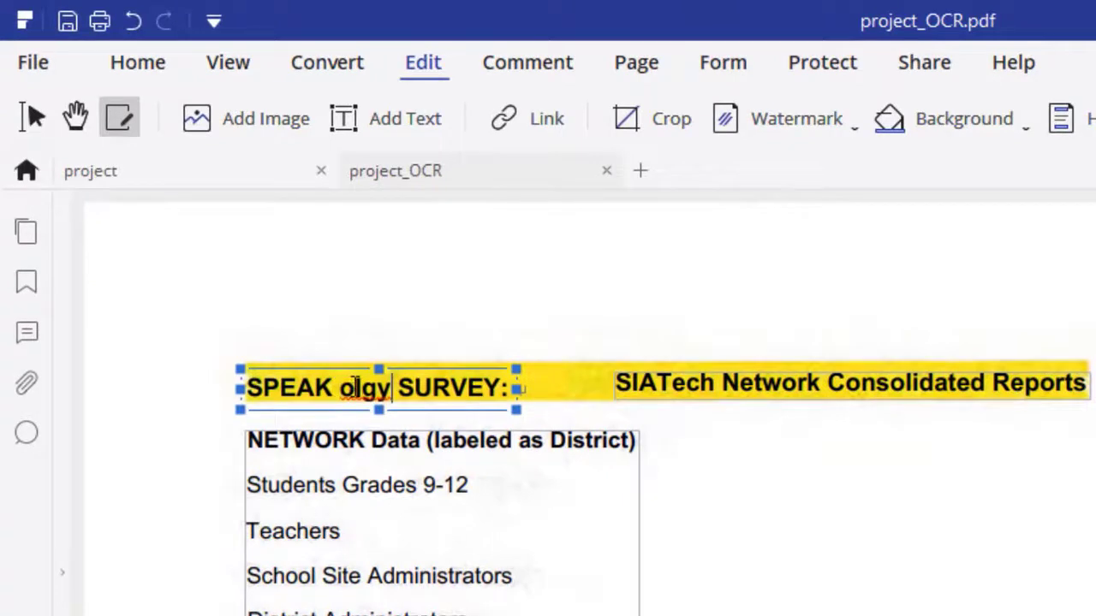
- Undo the test edit so the title reads 'SPEAK UP SURVEY:' again
click(356, 389)
key(BackSpace)
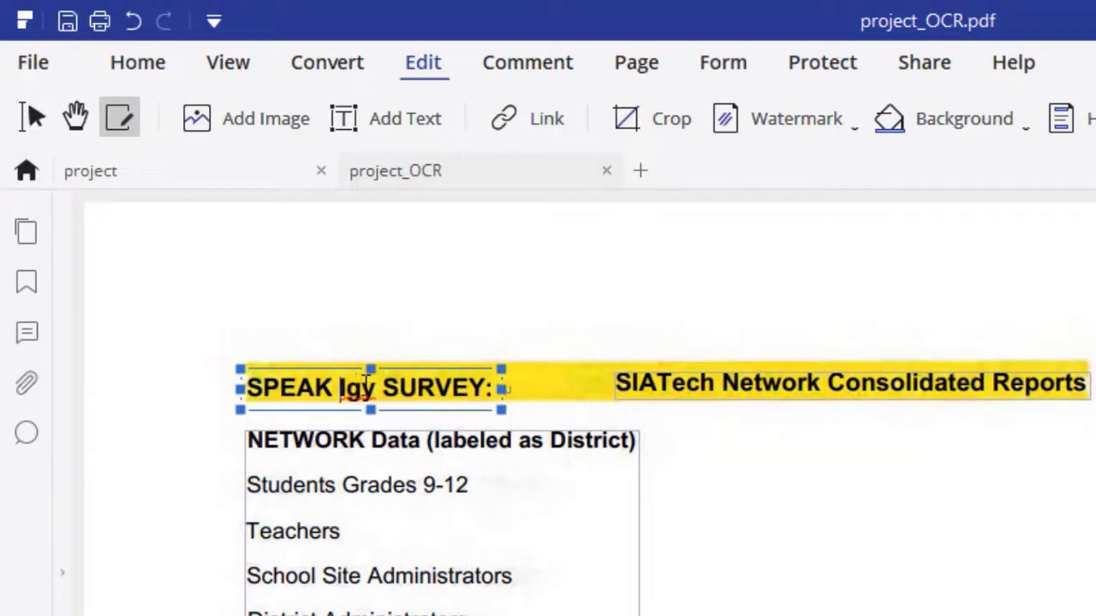
key(ctrl+z)
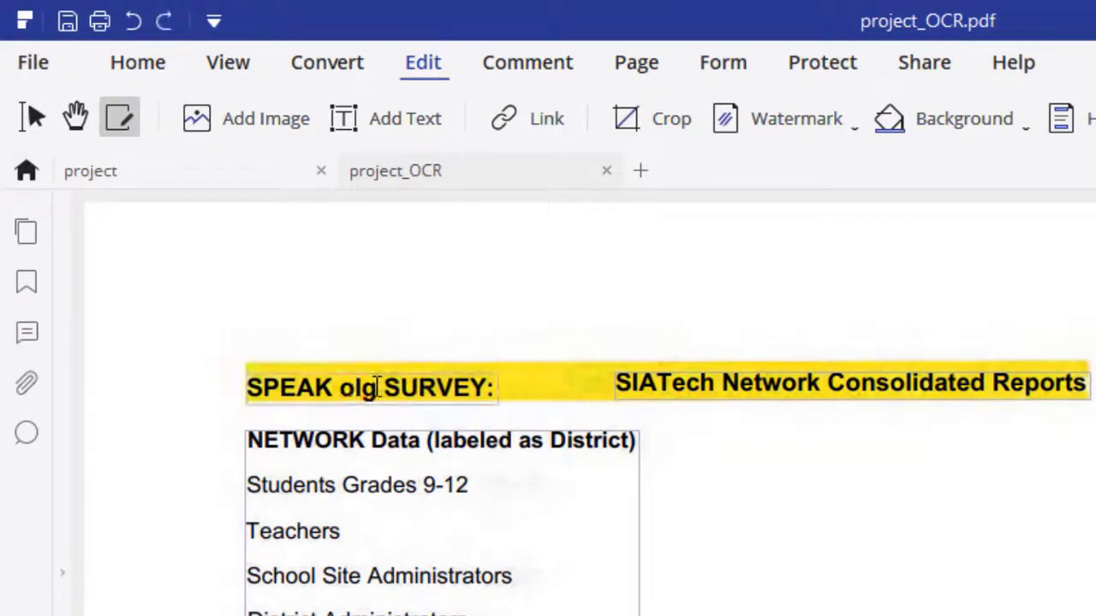
key(BackSpace)
key(BackSpace)
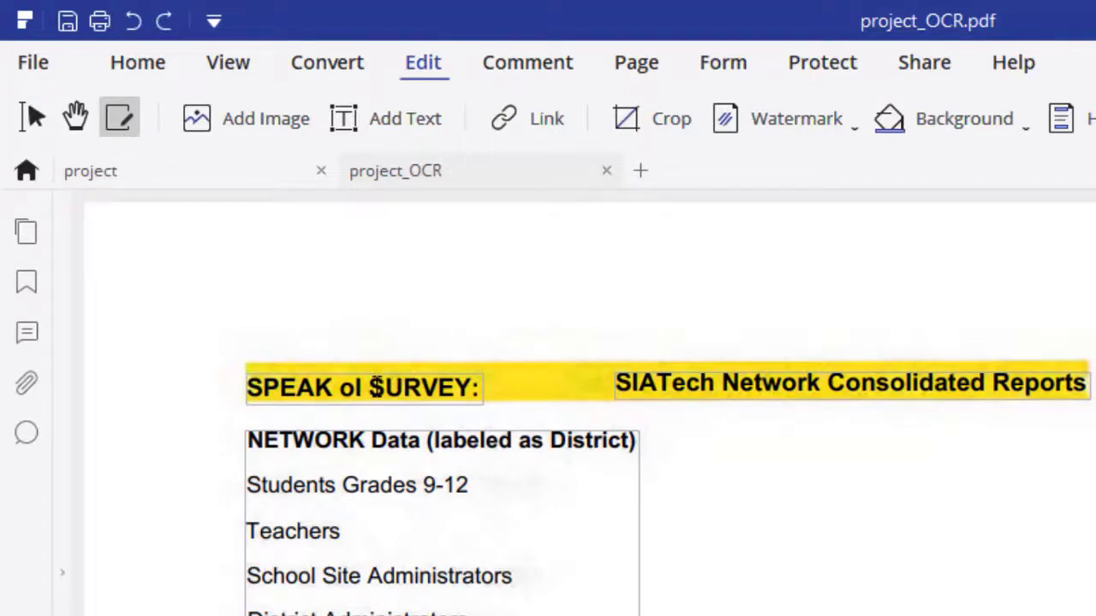
key(BackSpace)
key(BackSpace)
text(UP)
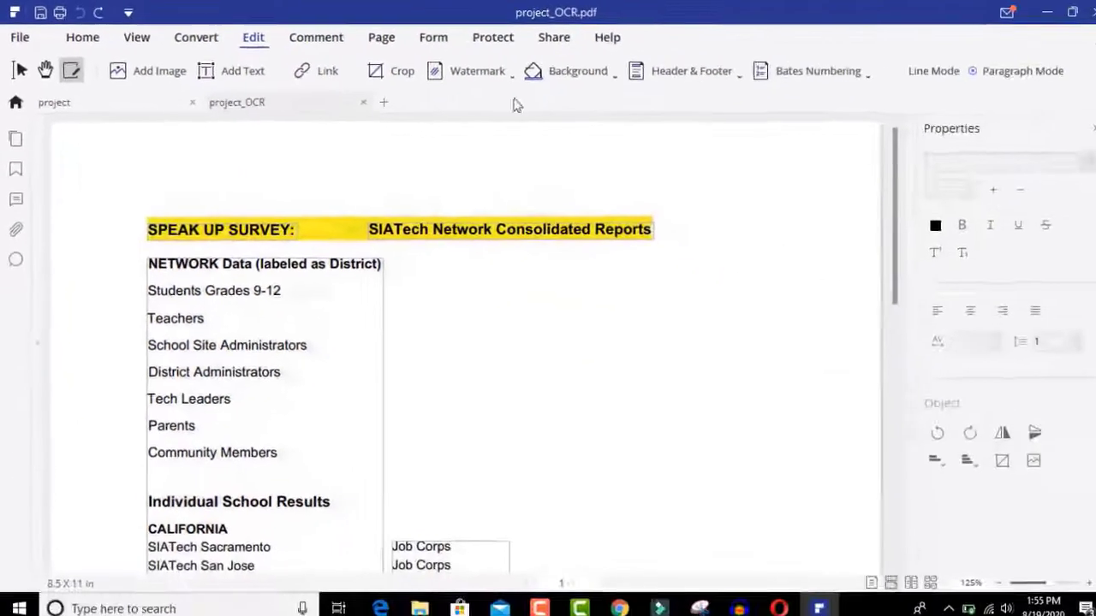
click(411, 205)
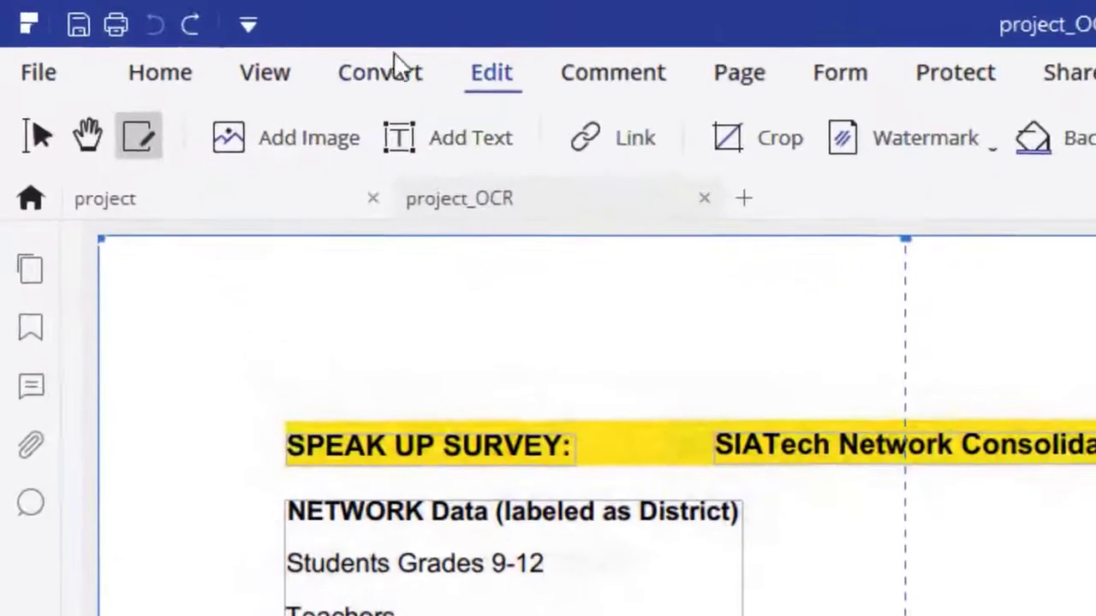
click(423, 80)
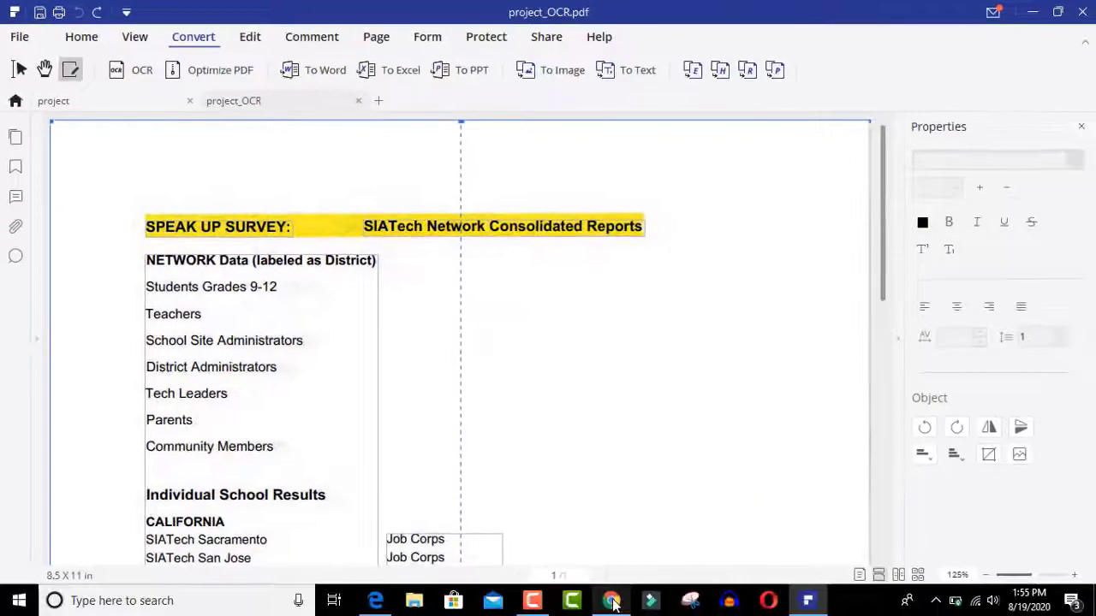
- Return to the Google Docs request and highlight its 'Arial font' and 'size 11' requirements
click(610, 601)
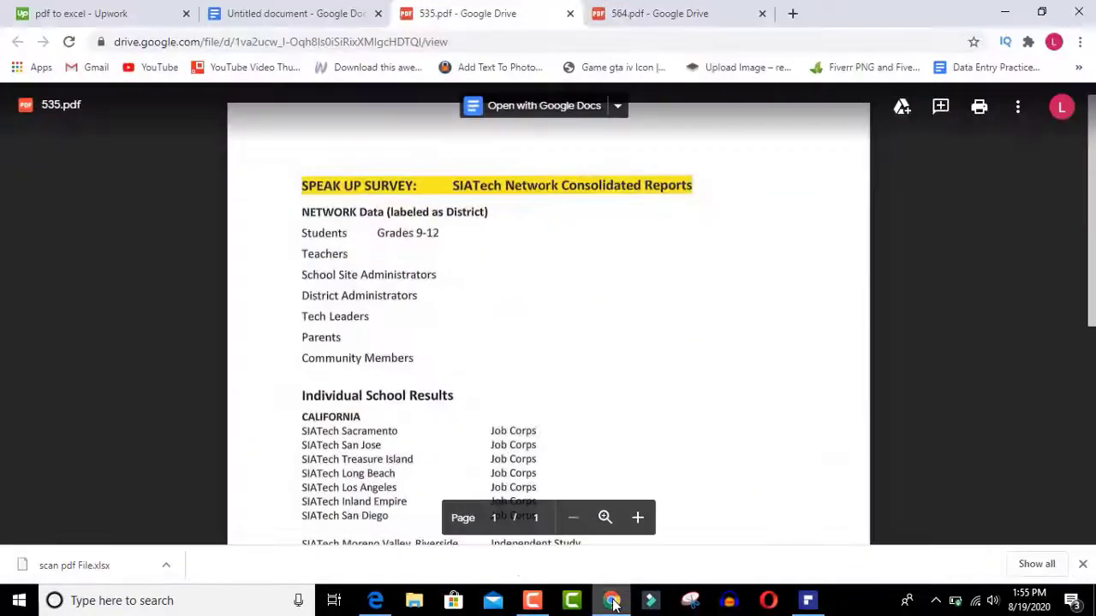
click(286, 12)
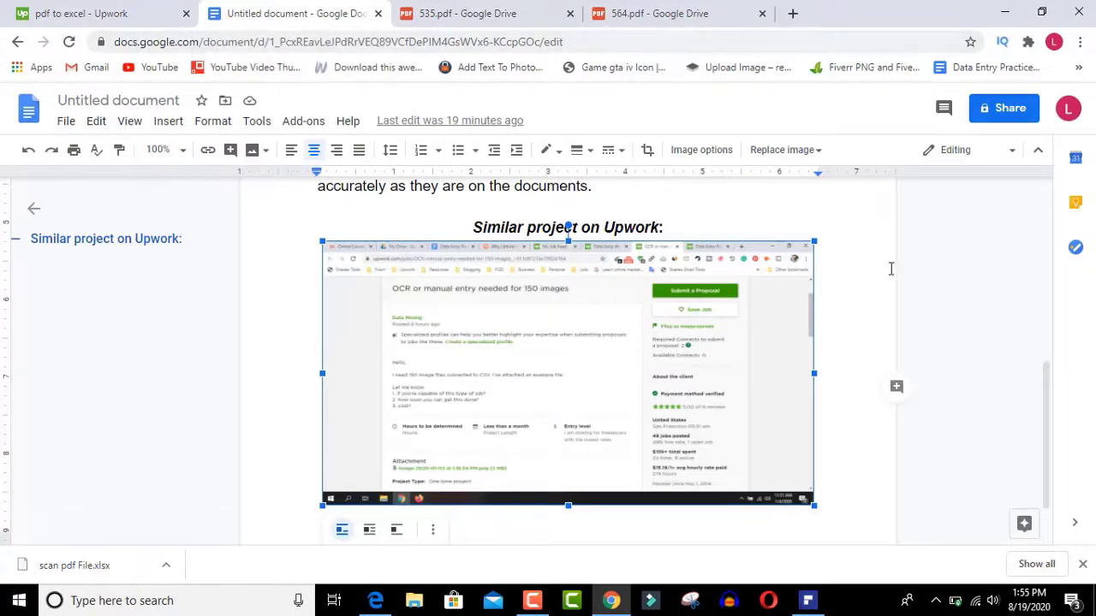
drag(1051, 415, 1023, 262)
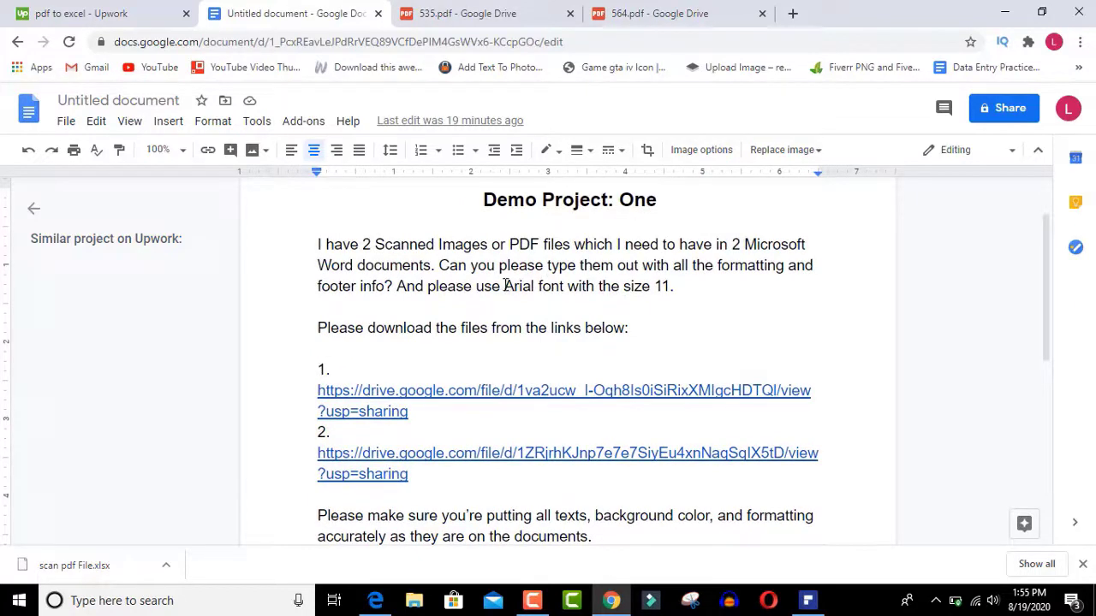
drag(505, 285, 566, 288)
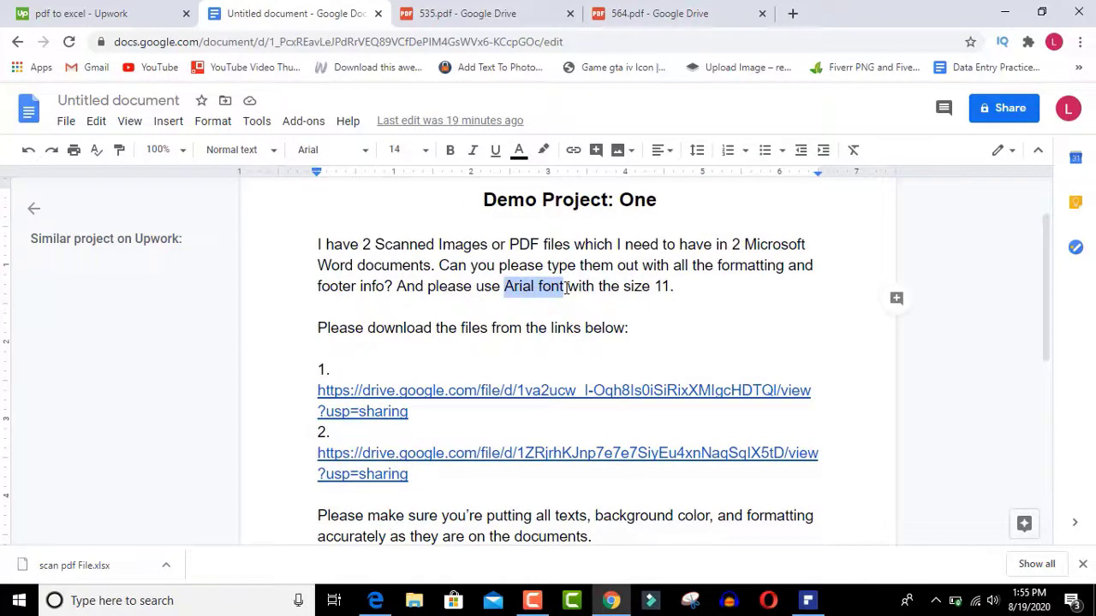
drag(642, 288, 681, 290)
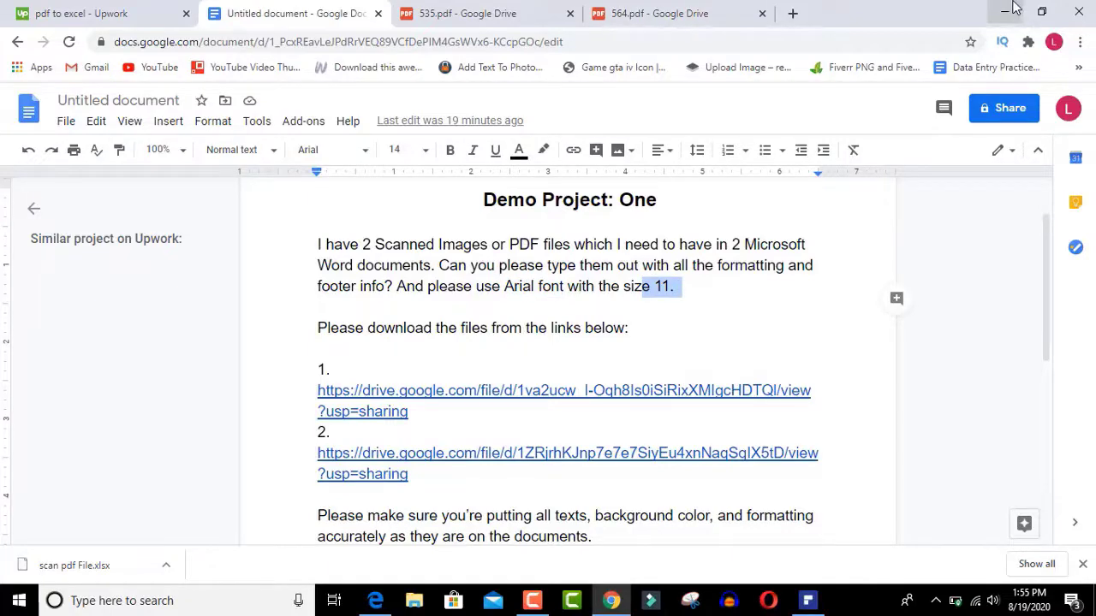
click(1018, 8)
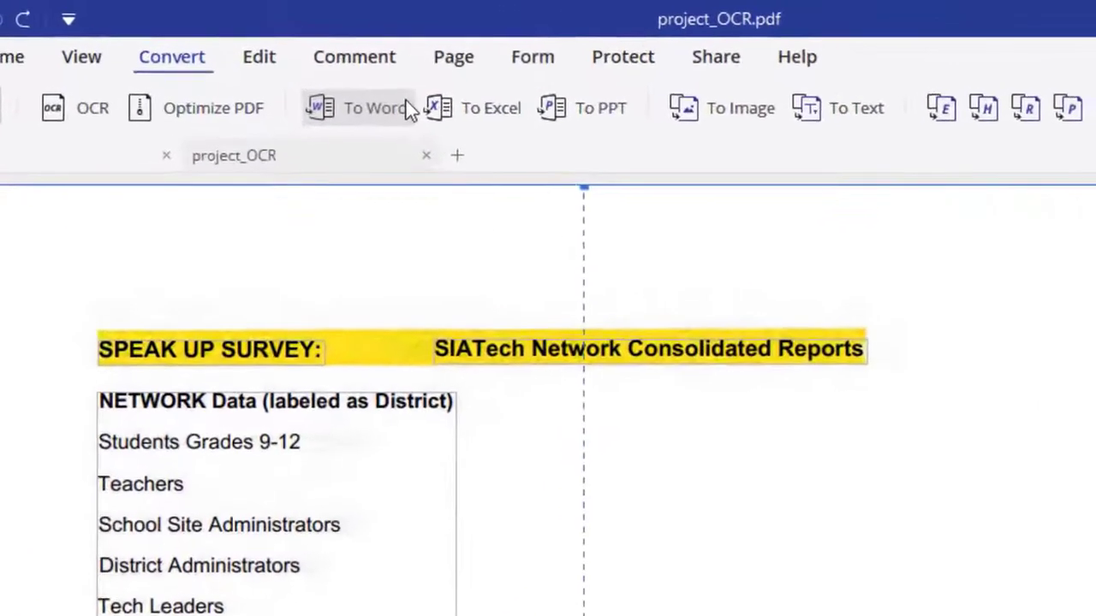
- Save the recognised PDF to the Desktop and export it to Word as project_OCR.docx
click(411, 110)
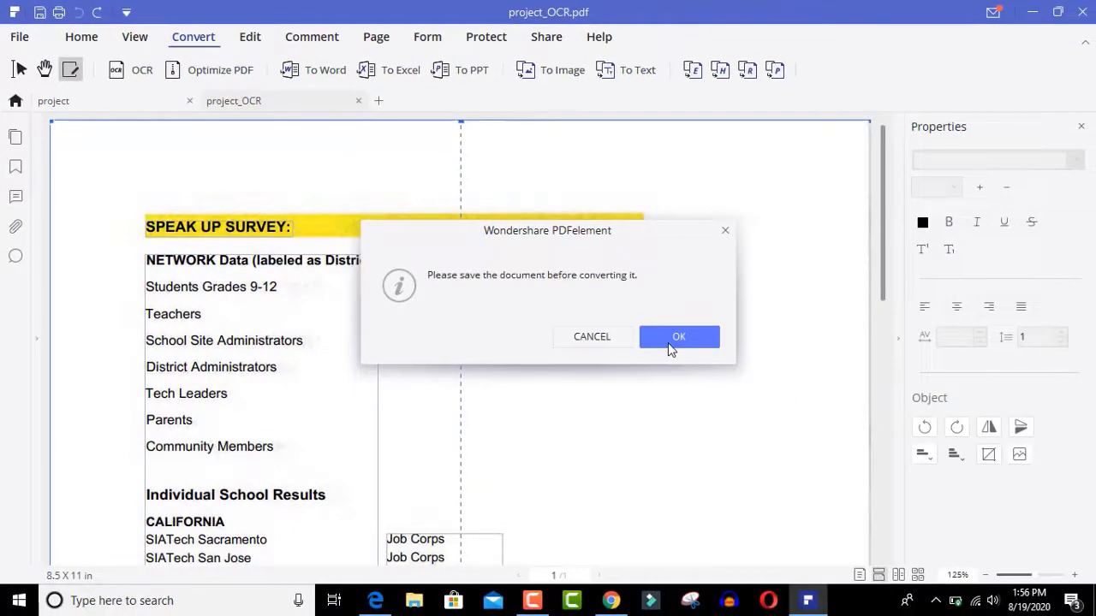
click(673, 335)
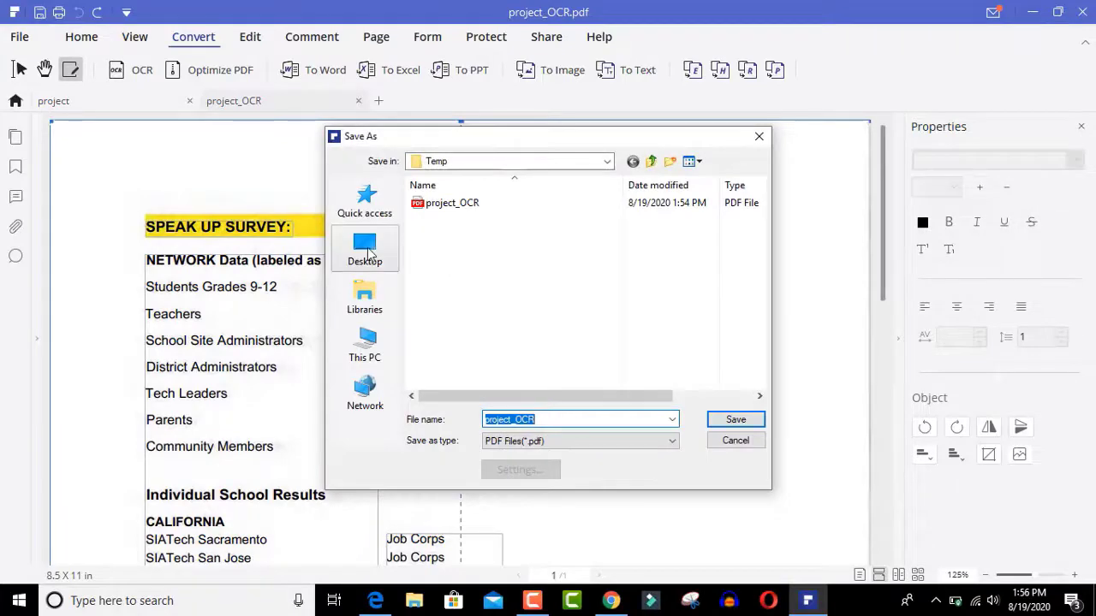
click(364, 253)
click(727, 421)
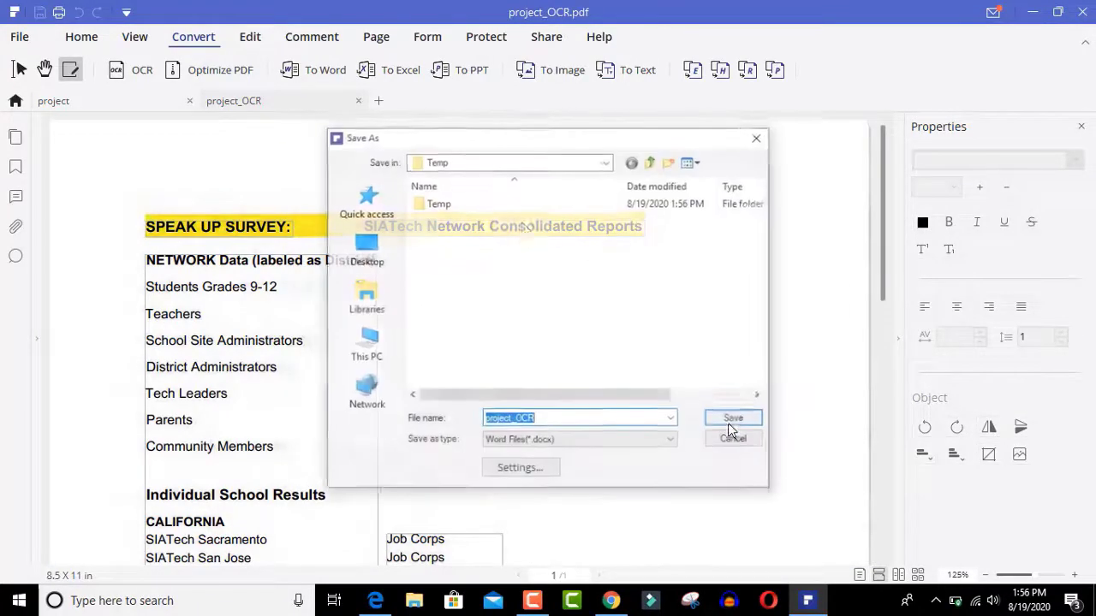
click(735, 422)
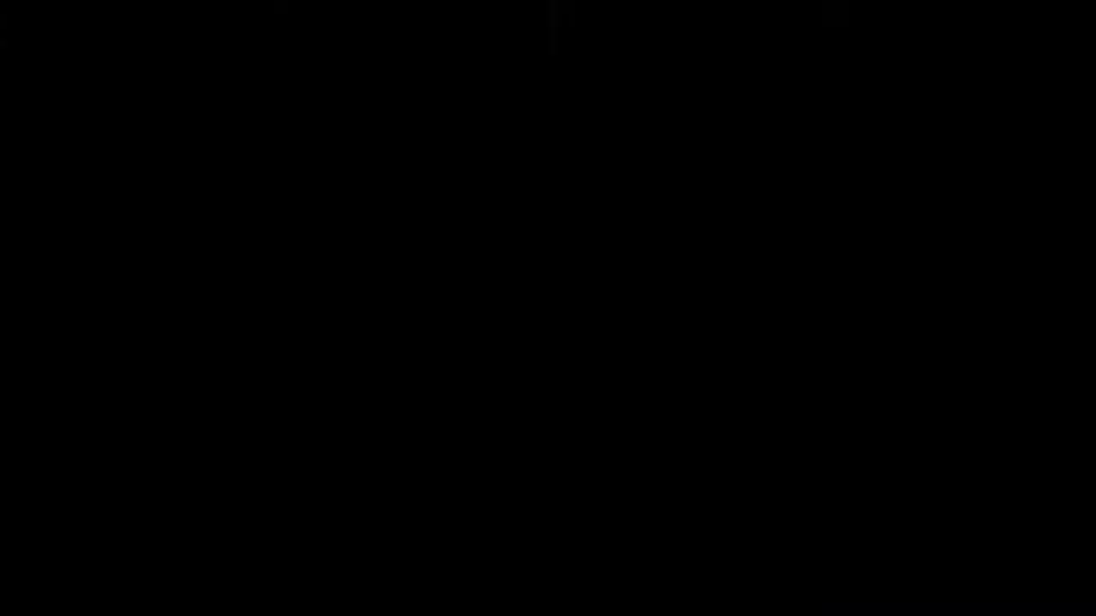
- Open project_OCR.docx from the desktop in WordPad and select its text to inspect the conversion
drag(141, 424, 360, 183)
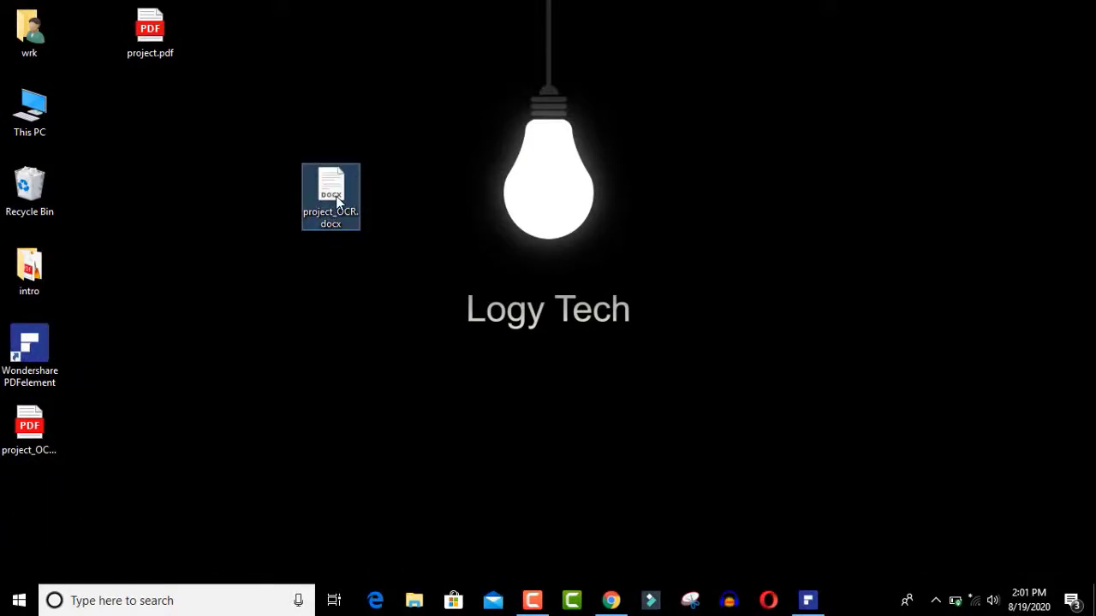
double_click(339, 202)
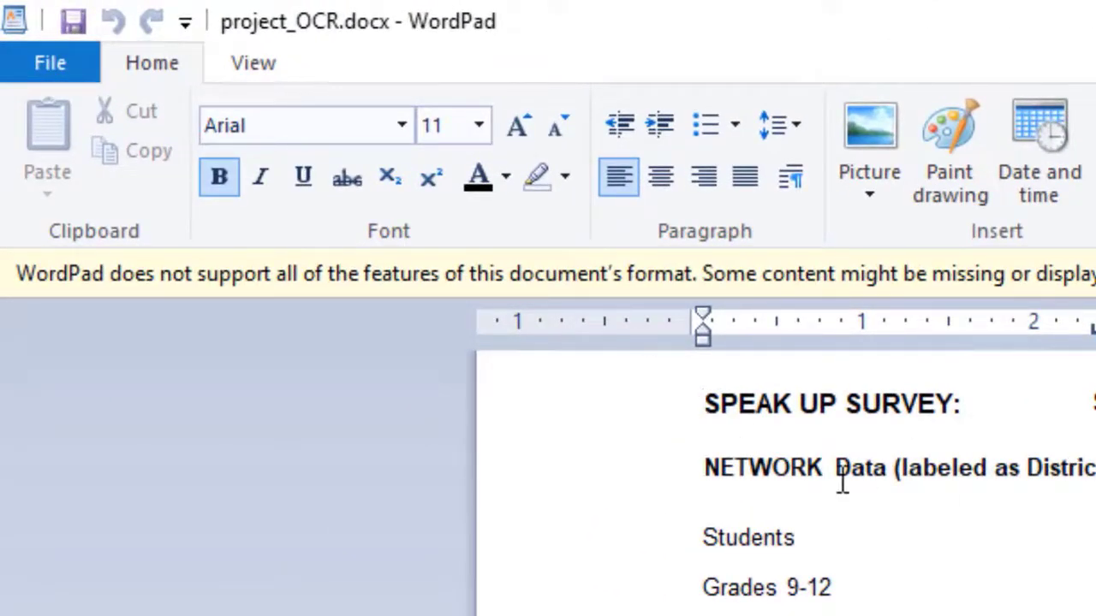
key(ctrl+a)
drag(905, 599, 710, 387)
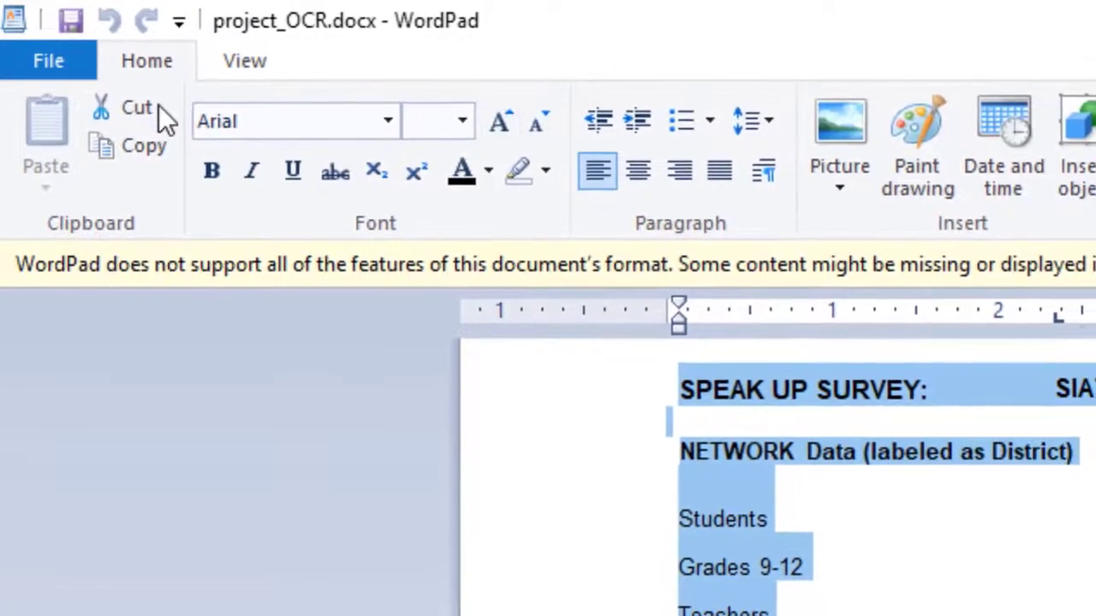
key(ctrl+Home)
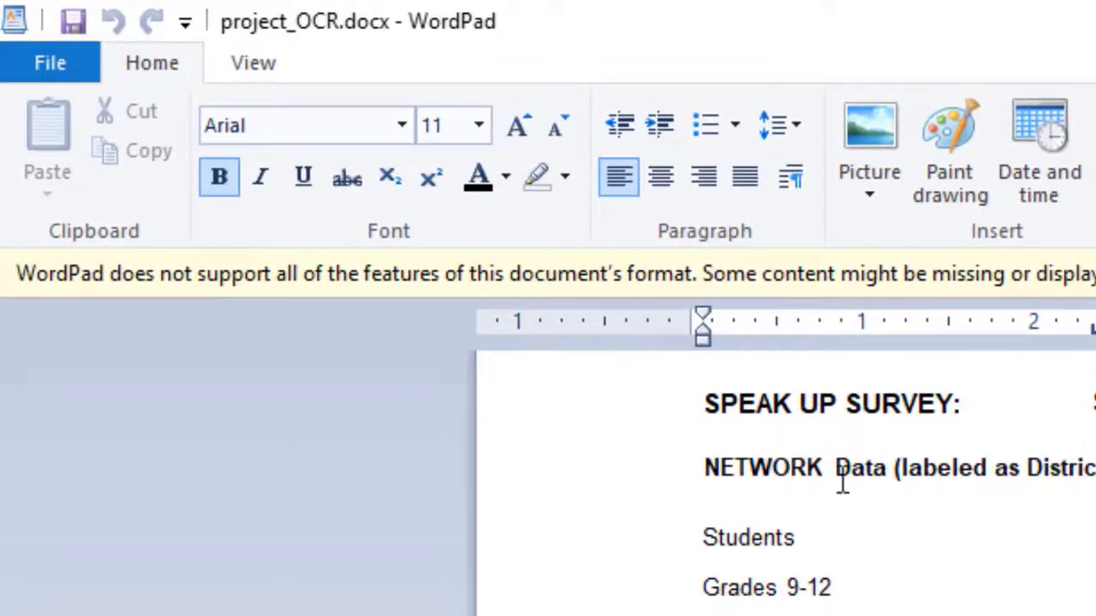
key(ctrl+a)
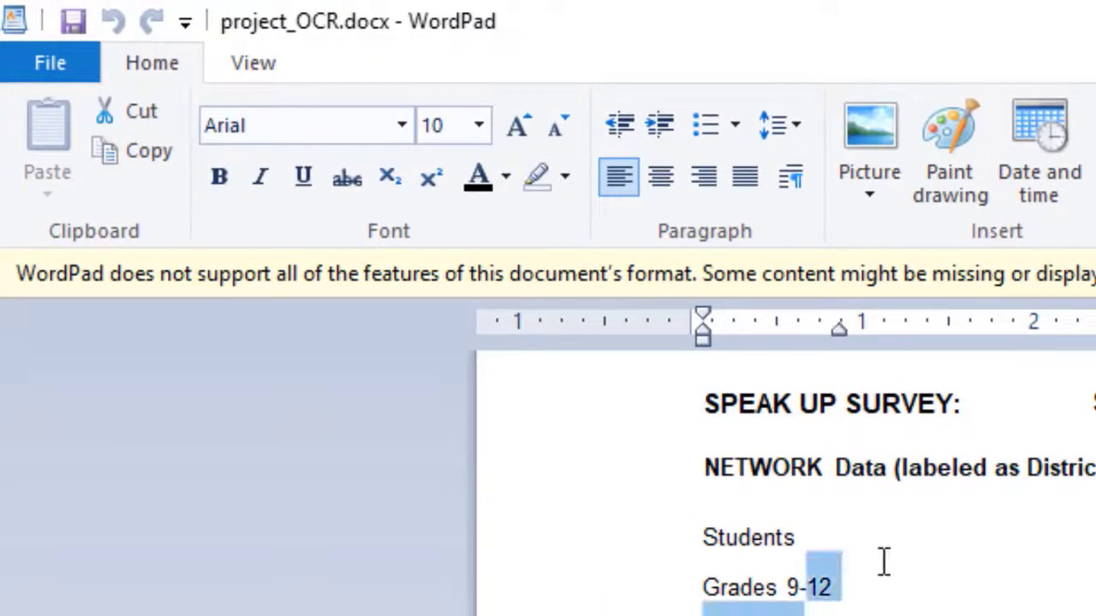
- Check the font list and text, then save the document despite the content-loss warning
click(181, 57)
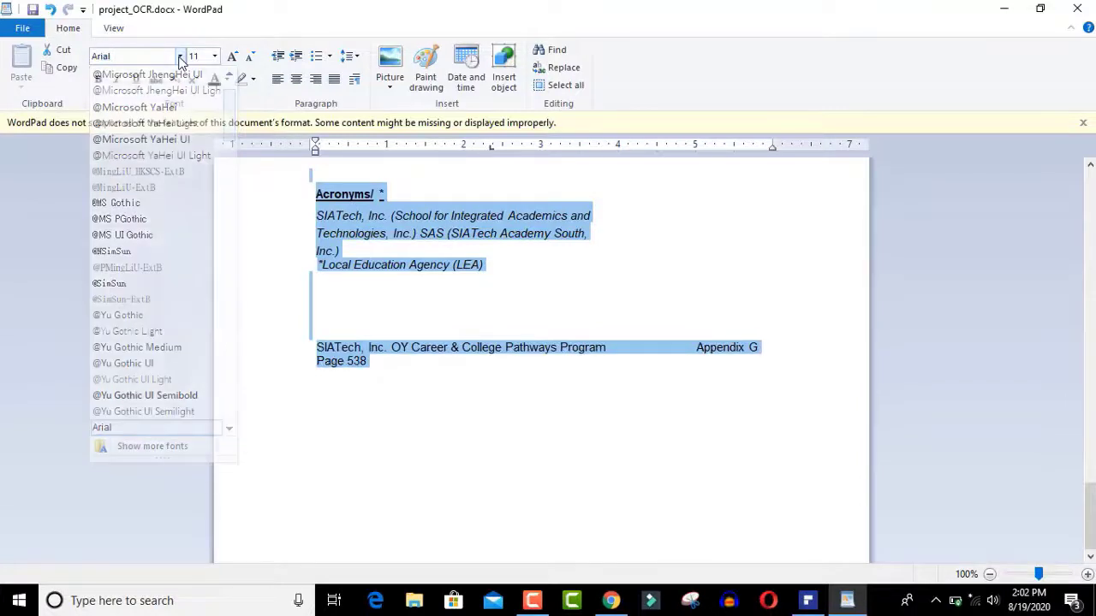
click(181, 56)
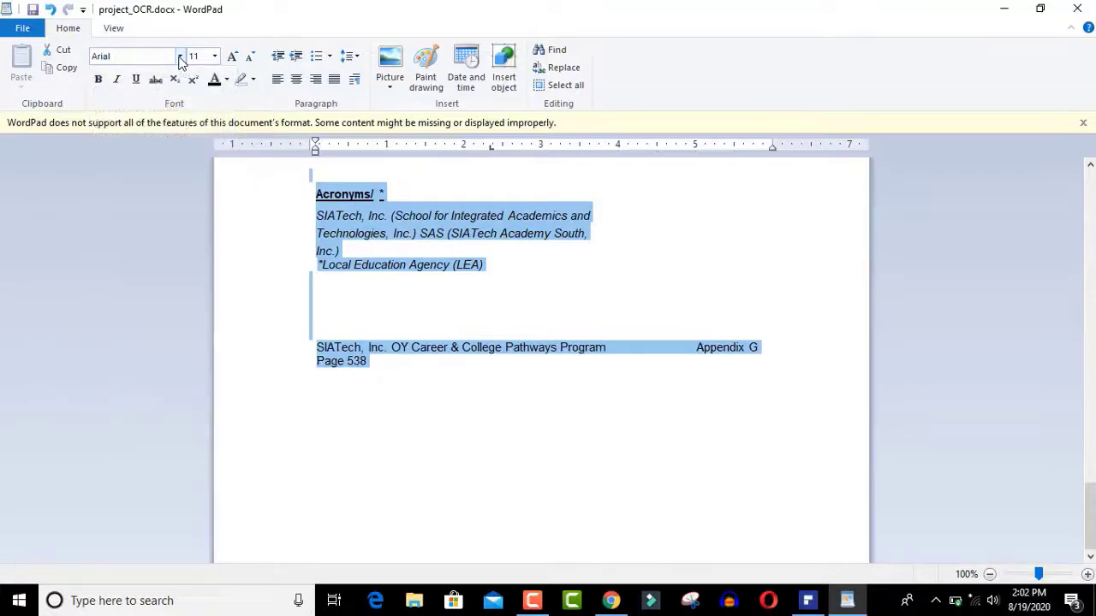
click(255, 216)
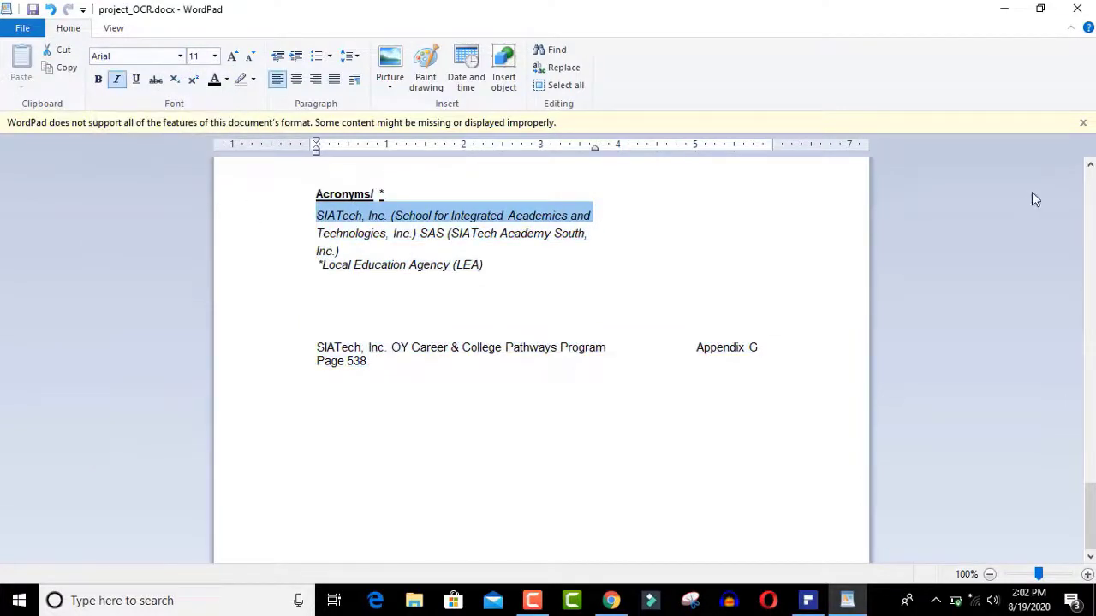
drag(1090, 518, 1090, 291)
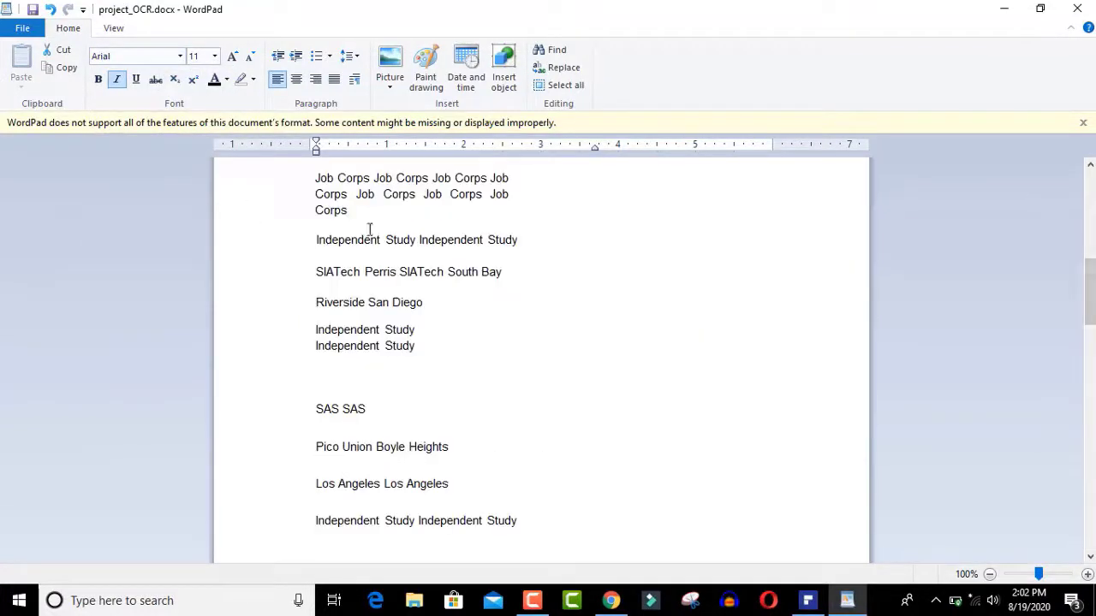
key(ctrl+s)
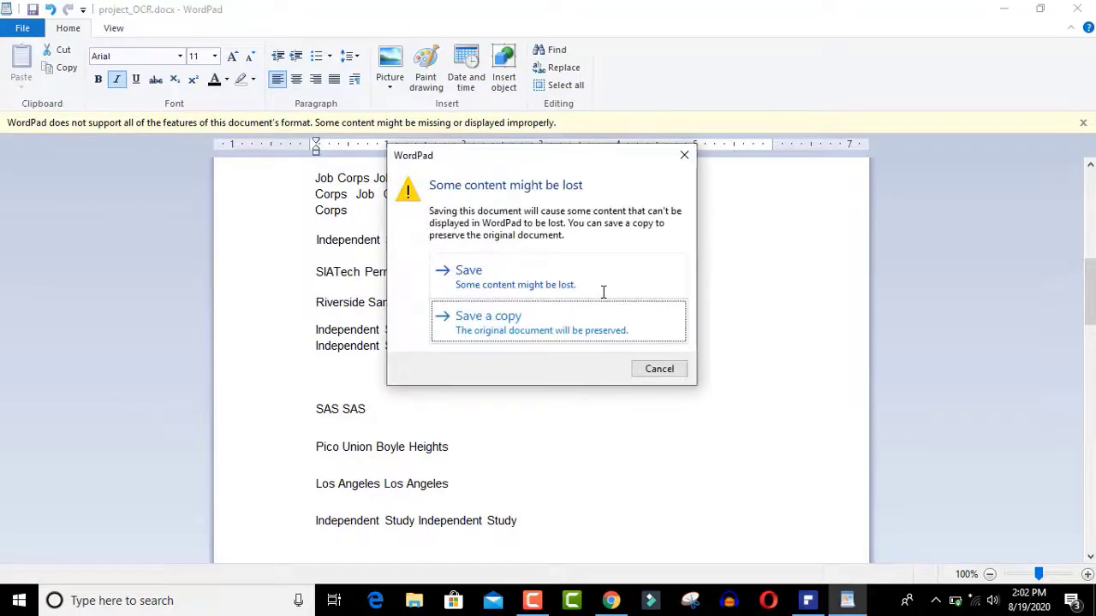
click(498, 268)
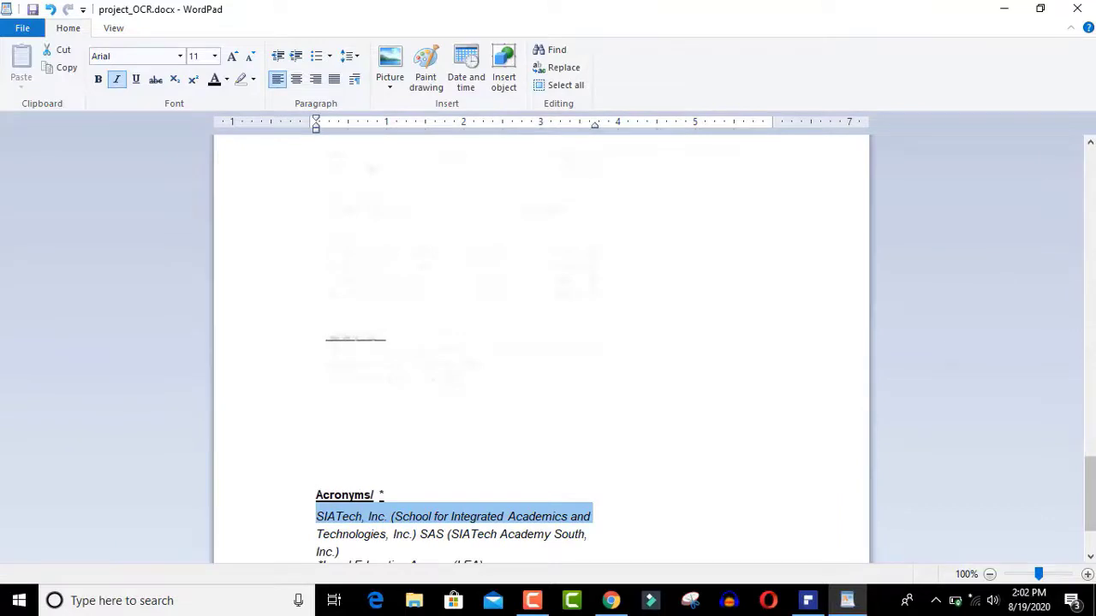
scroll(541, 343, up, 10)
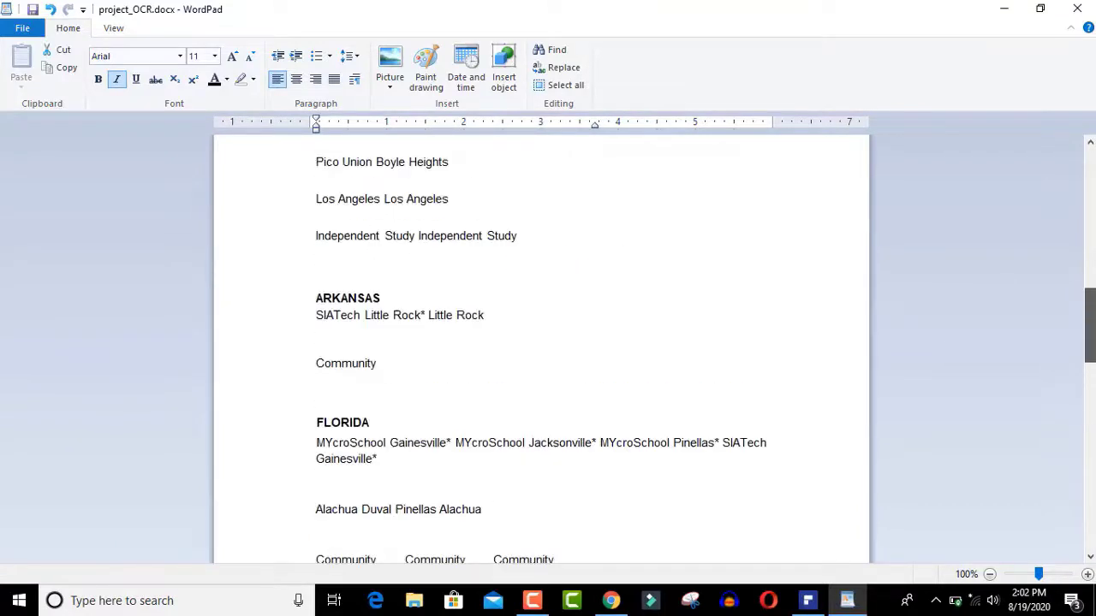
scroll(541, 343, up, 5)
scroll(541, 343, up, 5)
scroll(541, 343, up, 2)
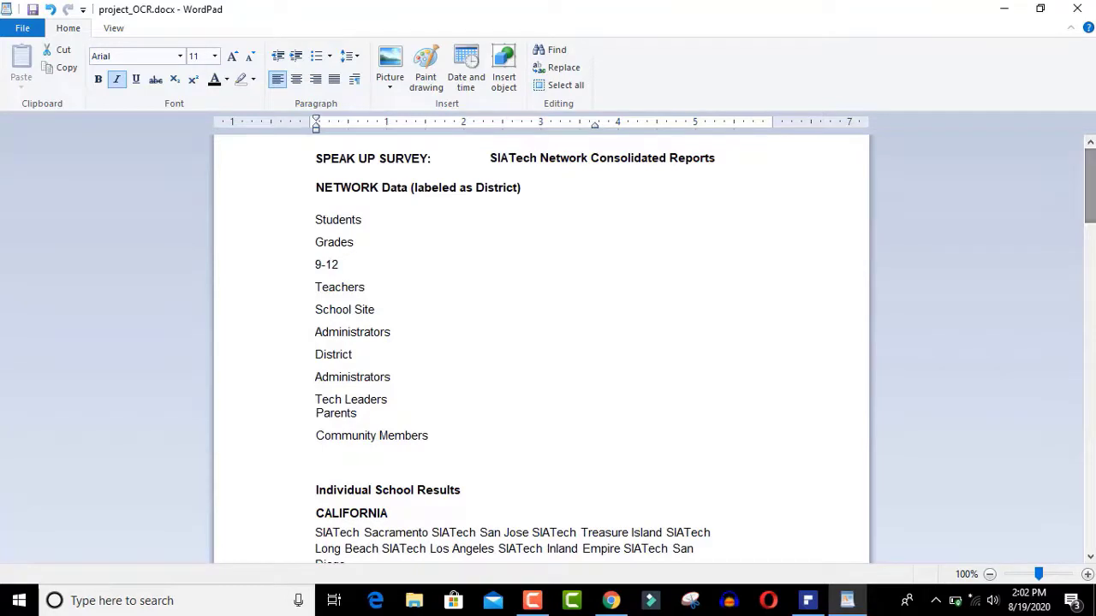
- Close the WordPad window to return to the desktop
click(1089, 8)
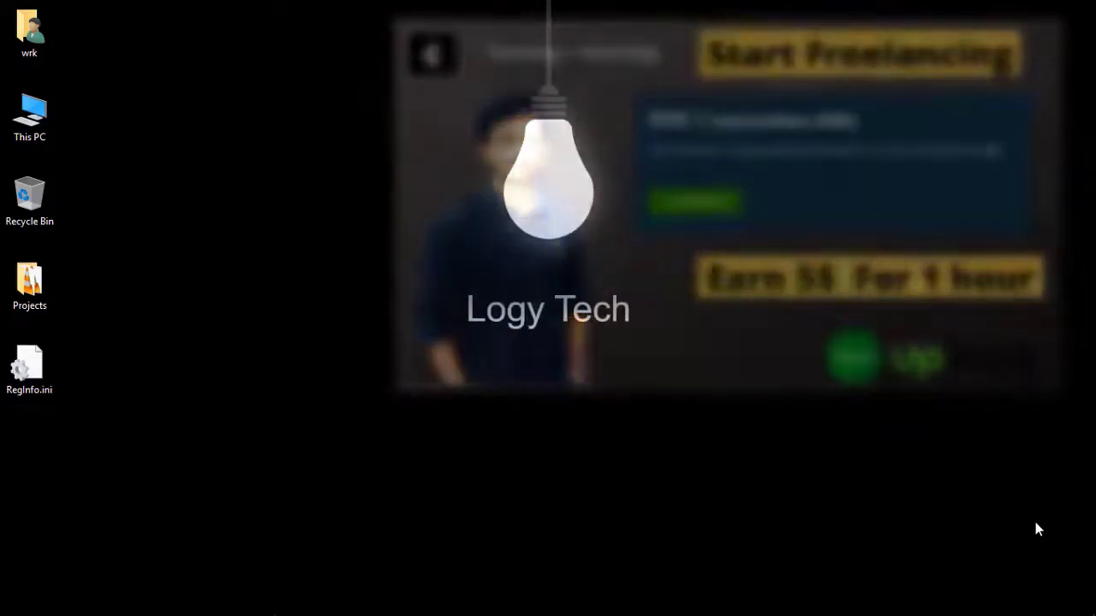
drag(1035, 520, 1018, 501)
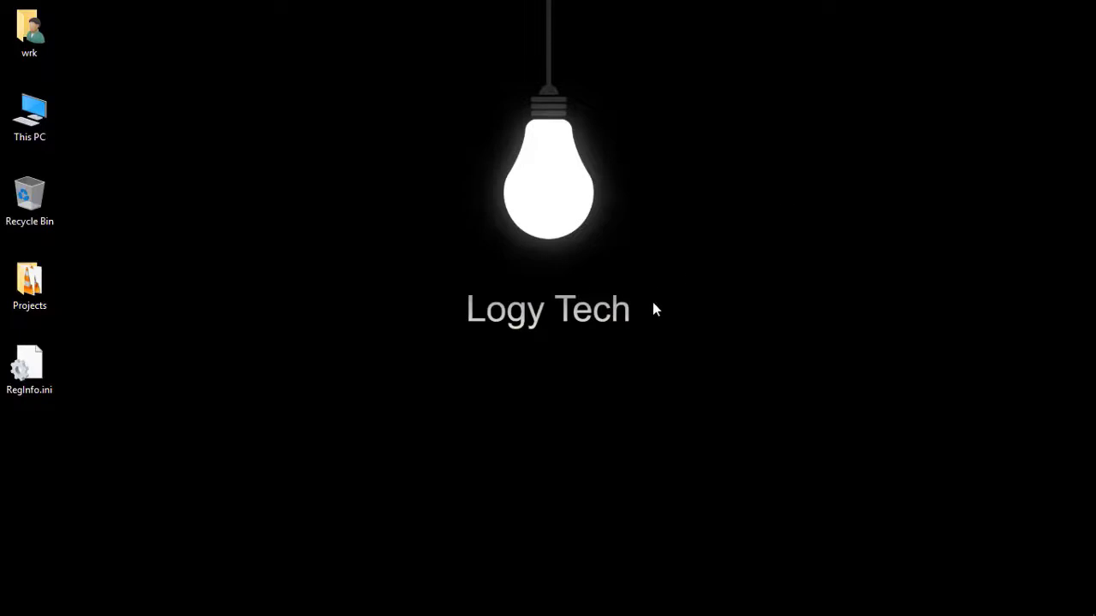
- Restore Chrome and read the brief's opening, highlighting its first words and 'spreadsheet'
mouse_move(651, 612)
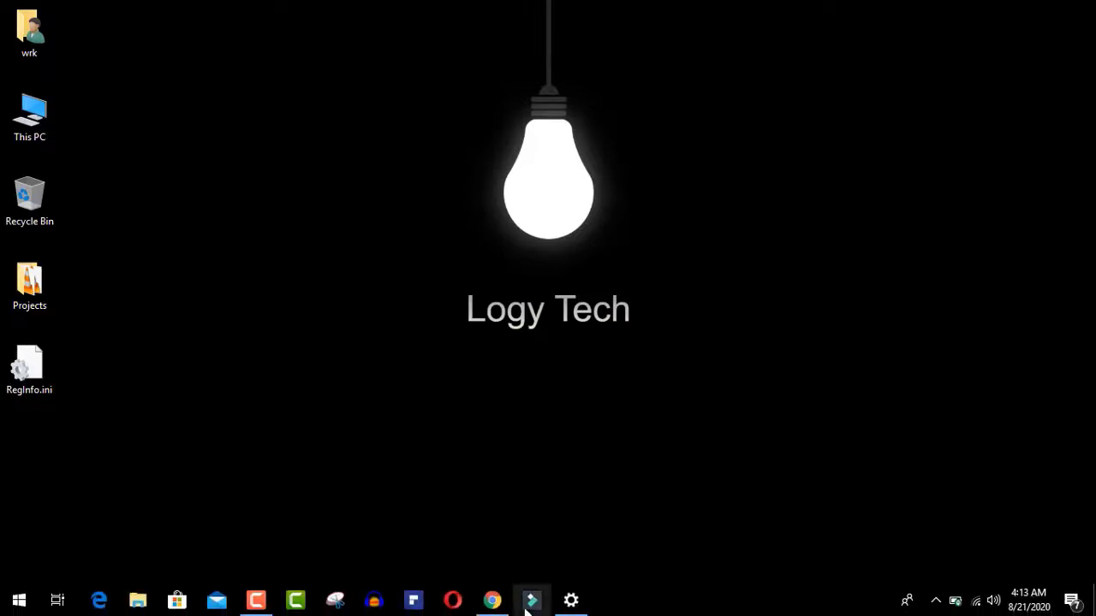
click(492, 600)
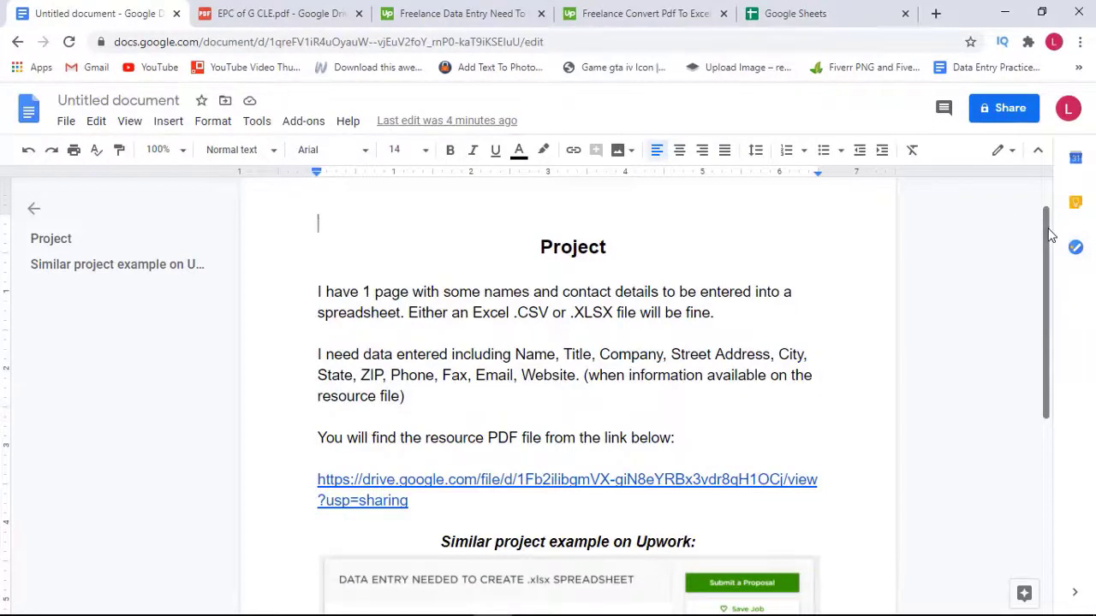
drag(1050, 236, 1048, 247)
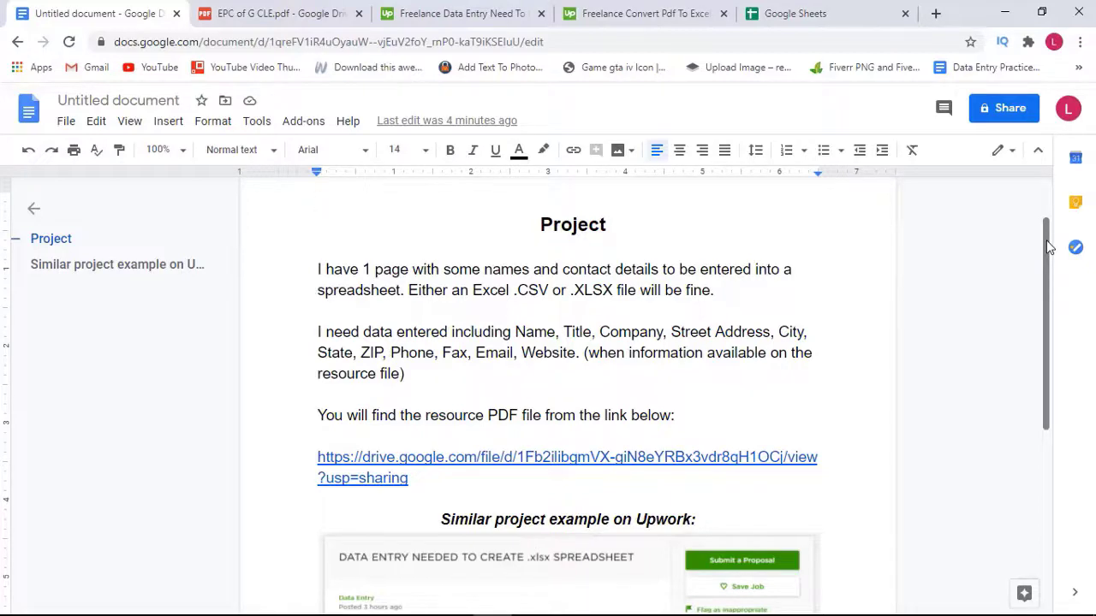
scroll(1048, 248, down, 1)
drag(1048, 249, 1046, 242)
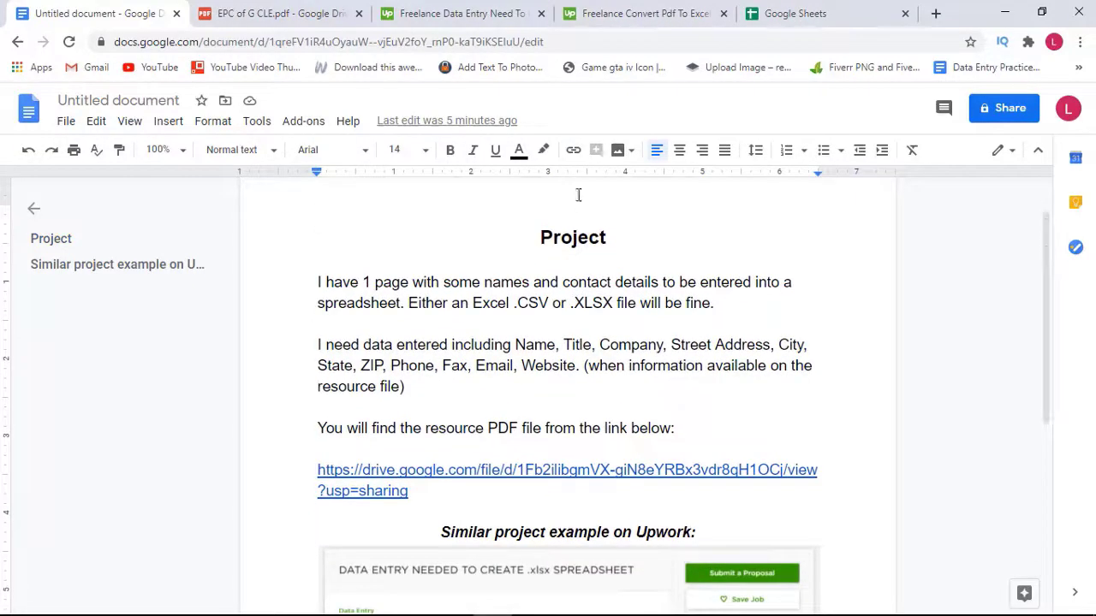
click(625, 235)
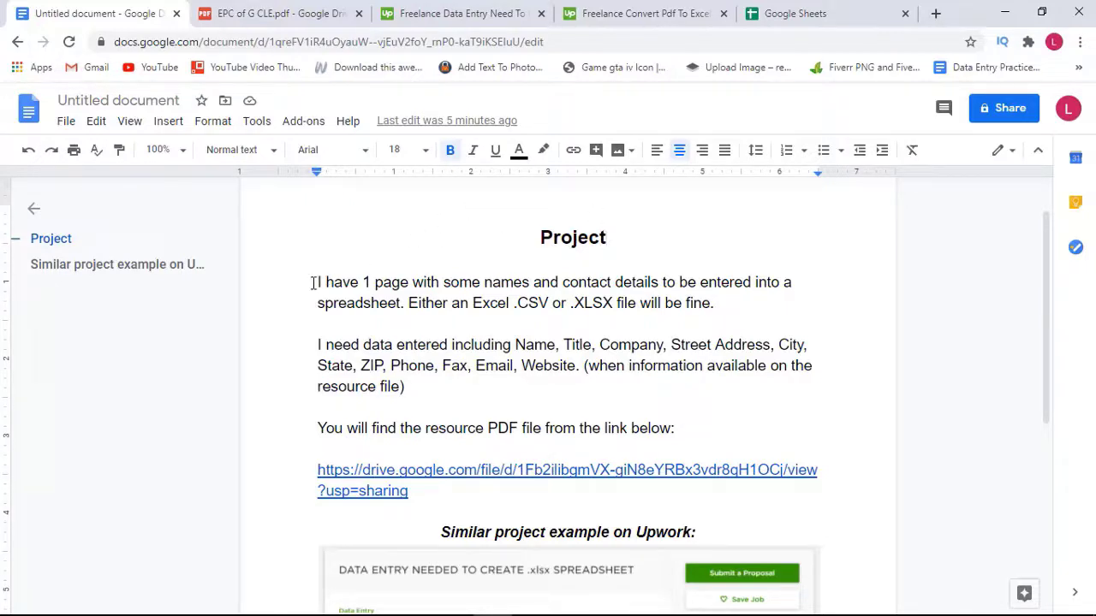
drag(317, 283, 359, 284)
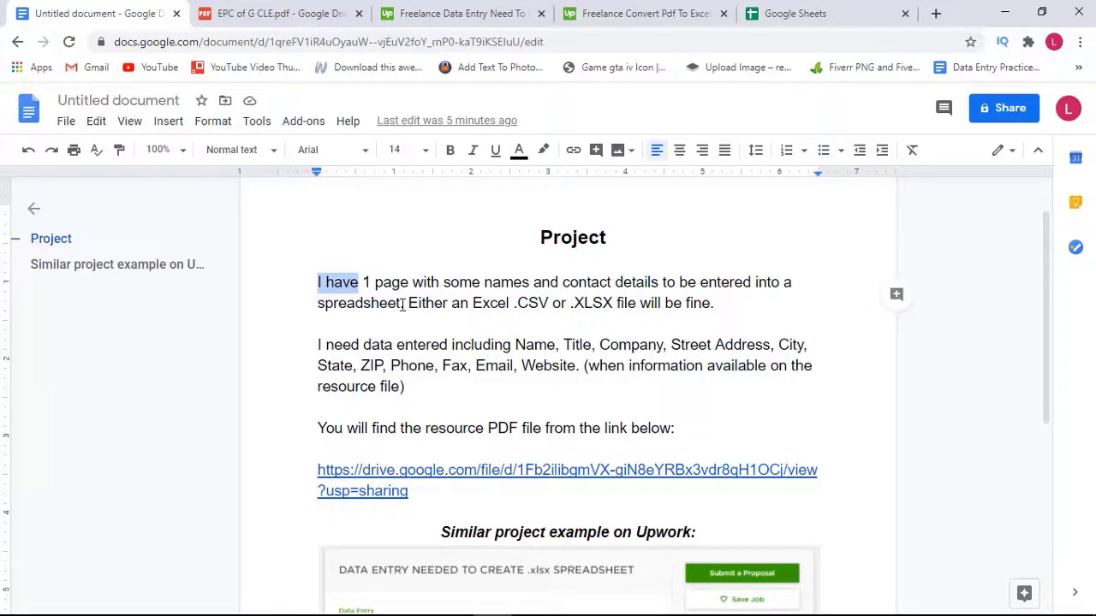
drag(400, 304, 388, 303)
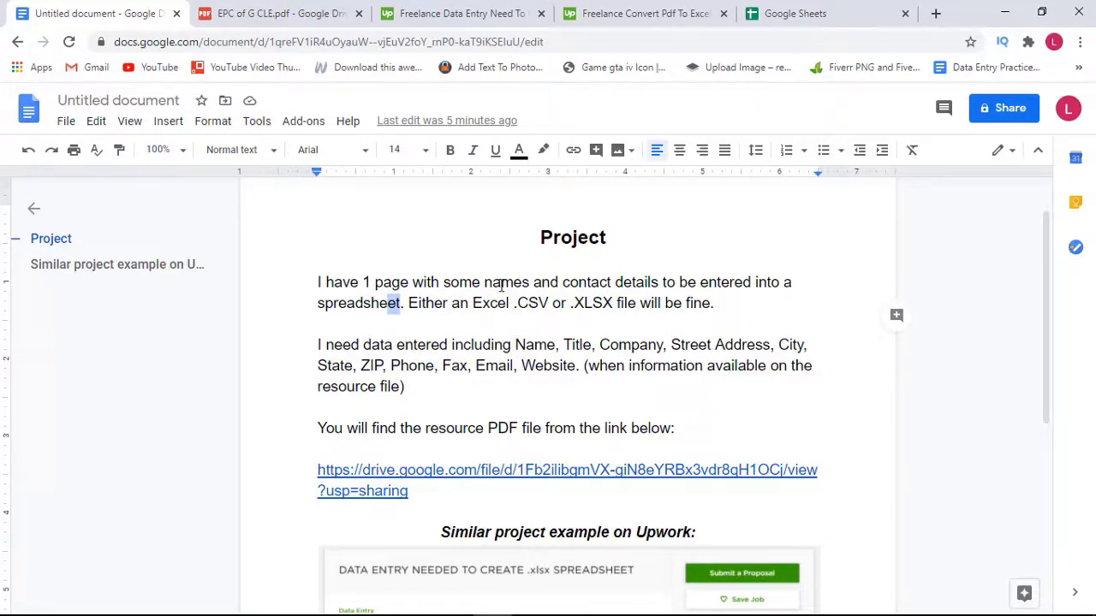
click(460, 279)
- Highlight the accepted Excel and .CSV formats and the list of fields to enter
drag(514, 302, 713, 303)
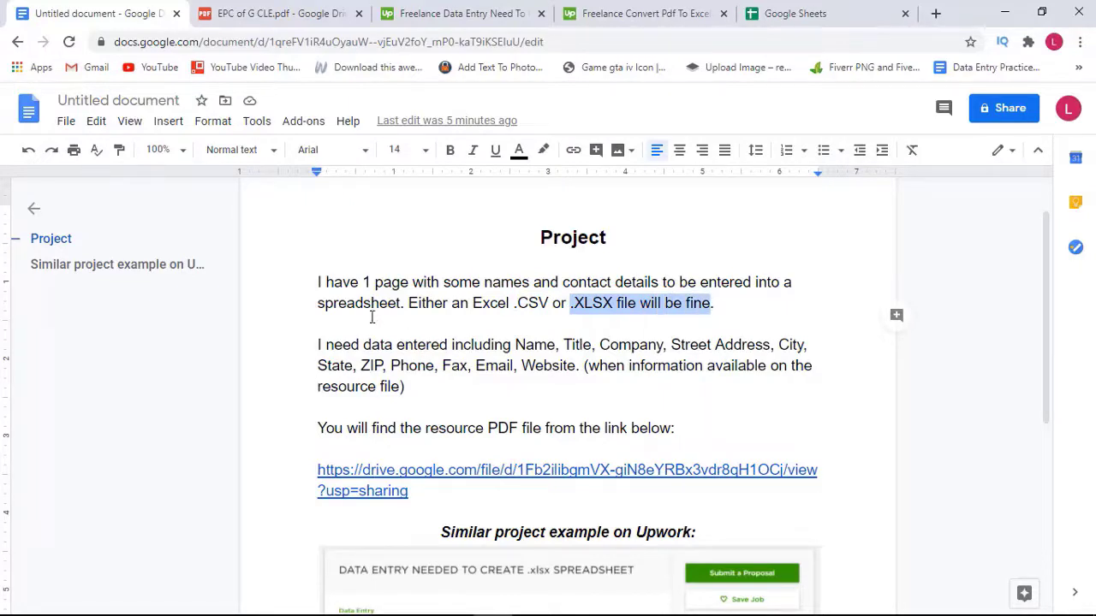
mouse_move(459, 303)
mouse_down()
mouse_move(579, 299)
mouse_move(562, 303)
mouse_up()
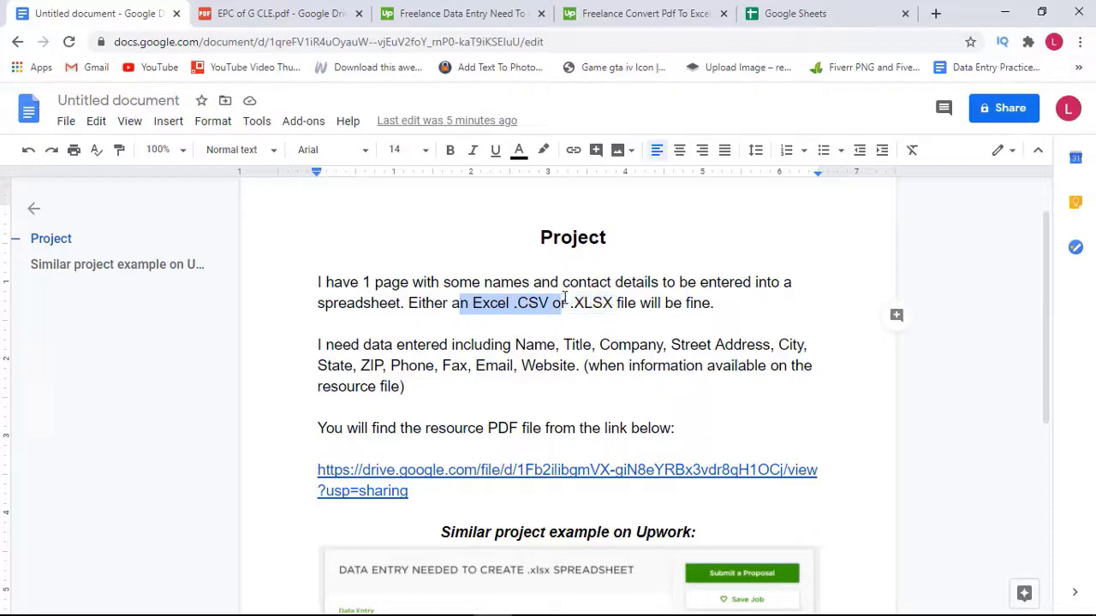
click(366, 243)
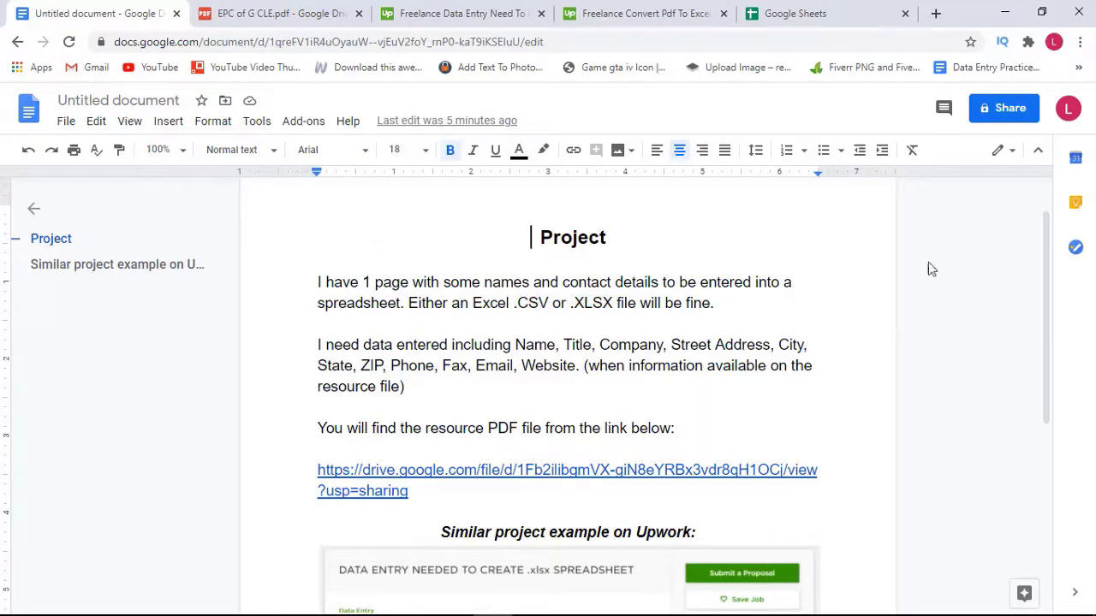
scroll(1044, 284, down, 1)
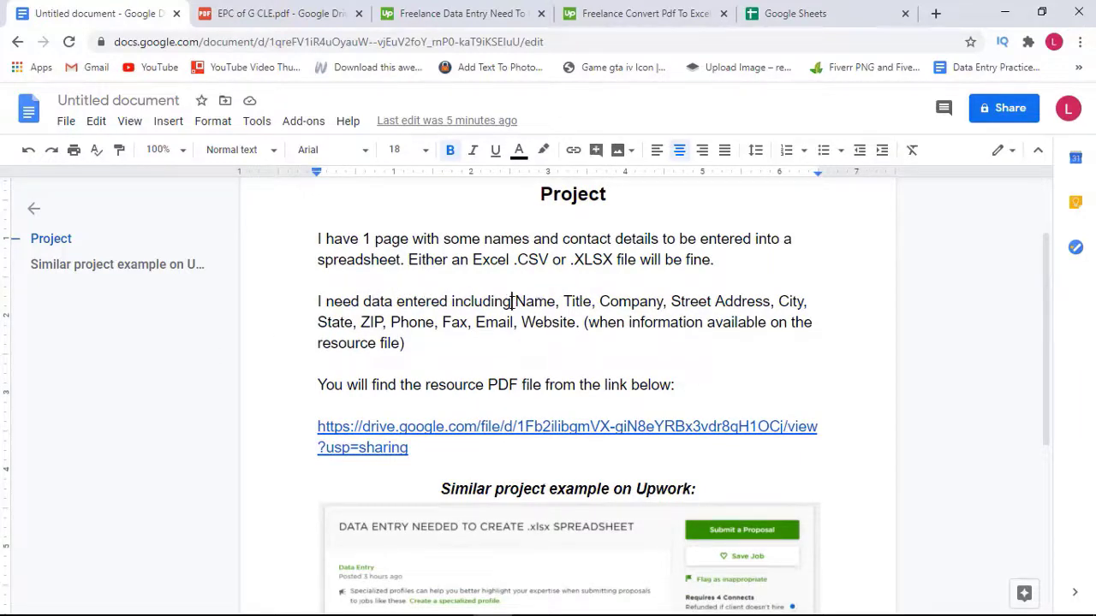
drag(512, 303, 558, 304)
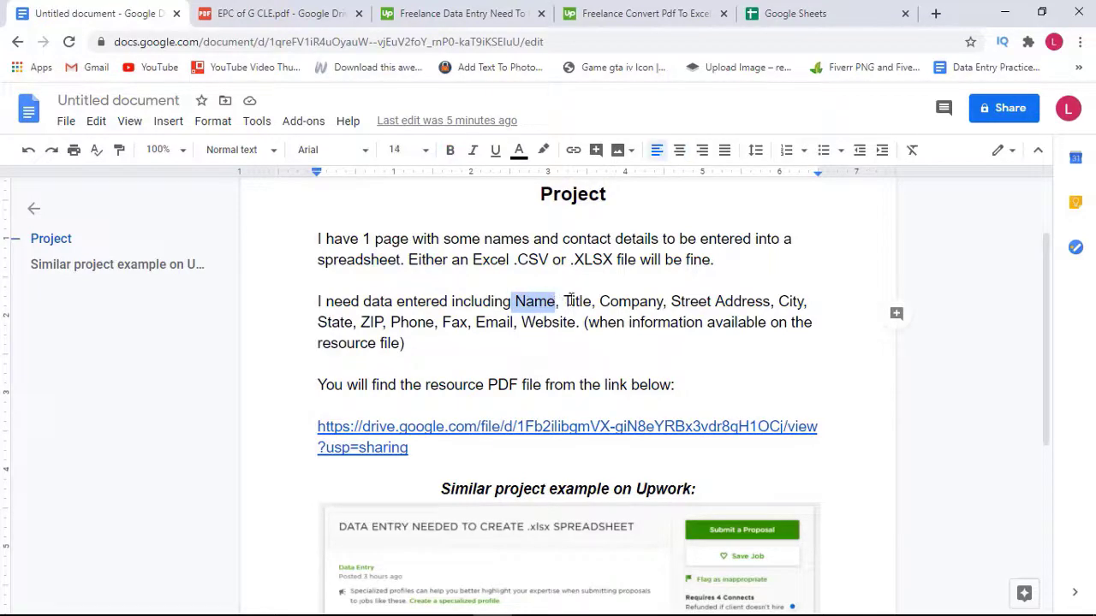
click(572, 299)
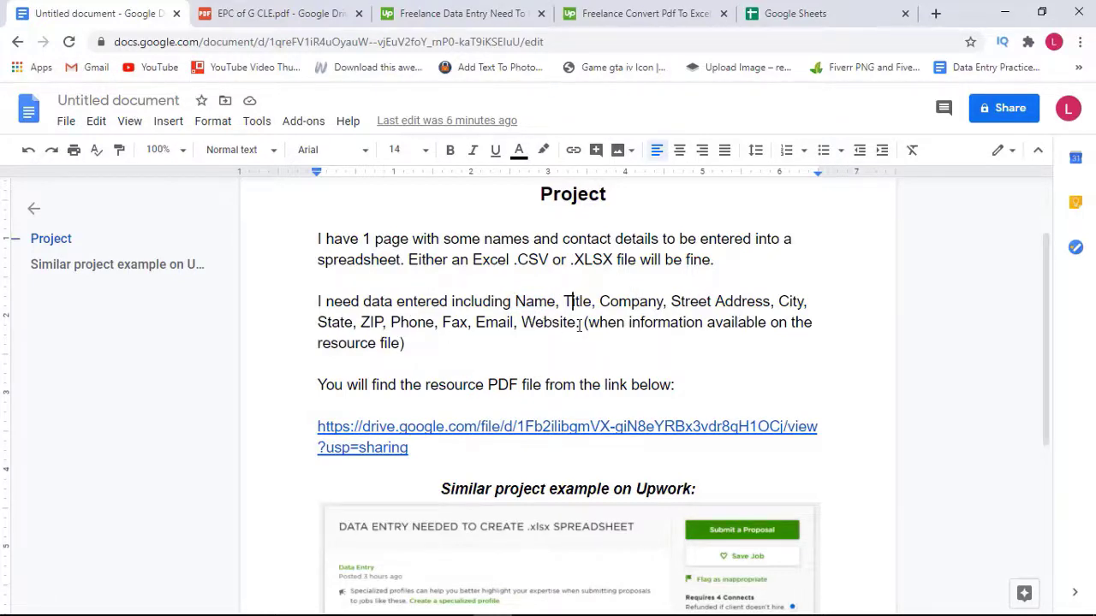
mouse_move(580, 322)
mouse_down()
mouse_move(480, 302)
mouse_move(403, 322)
mouse_move(363, 302)
mouse_move(320, 299)
mouse_move(517, 303)
mouse_up()
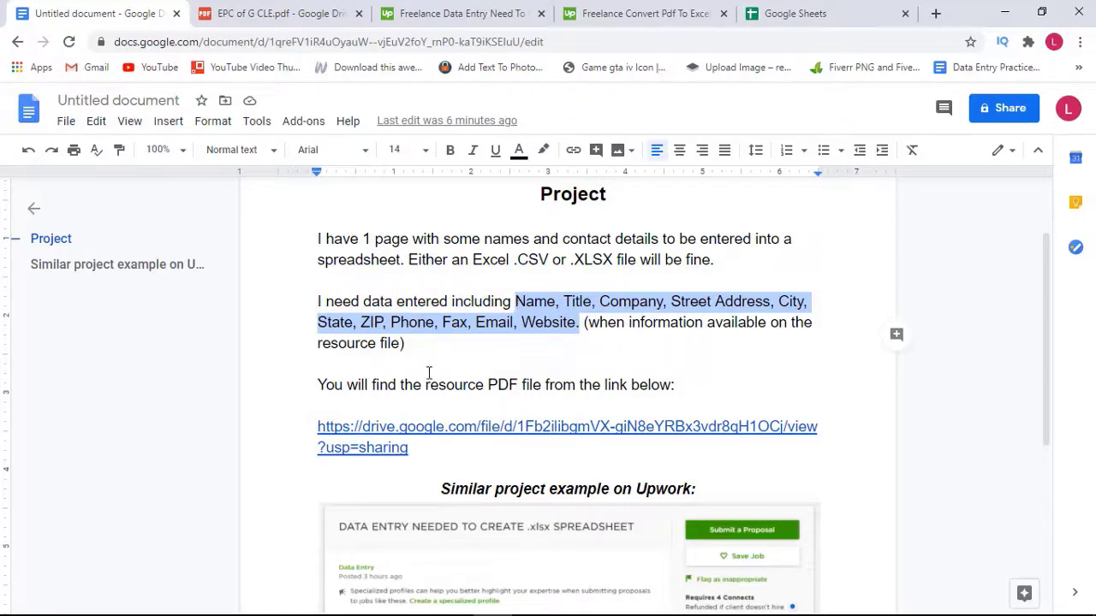
- Highlight 'PDF file' in the brief and switch to the EPC of G CLE.pdf tab
drag(489, 385, 541, 386)
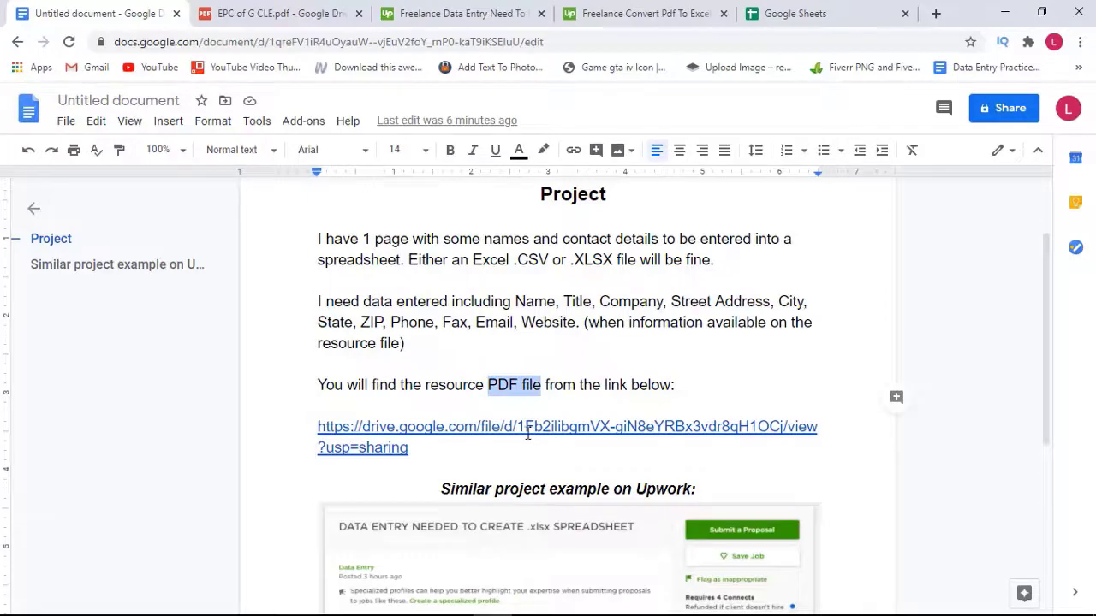
key(ctrl+Tab)
scroll(1087, 183, down, 1)
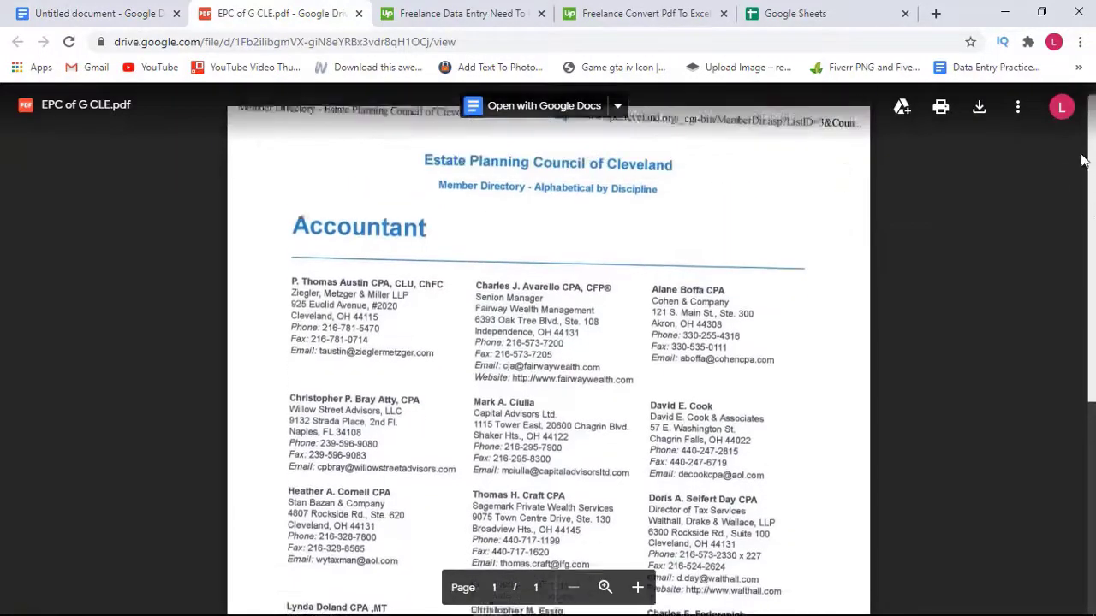
scroll(1087, 183, up, 1)
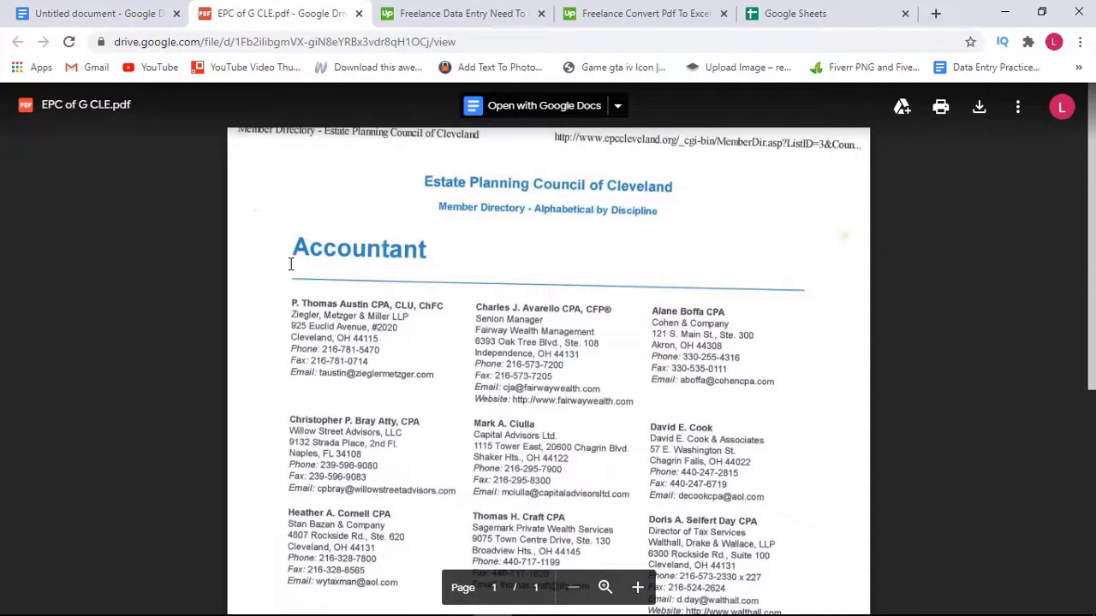
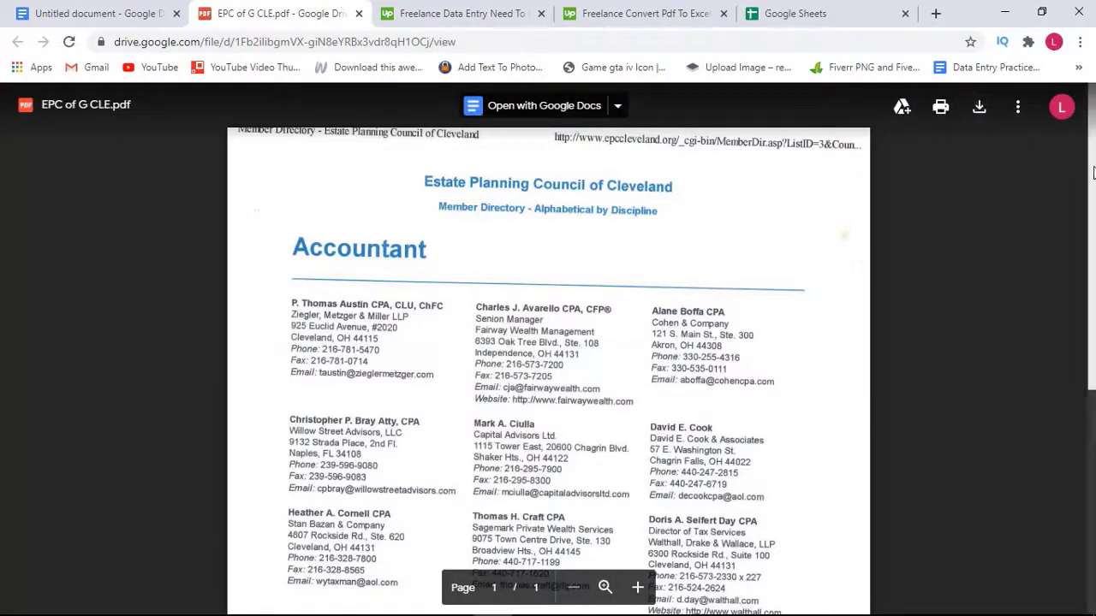
- Place the downloaded Project 2.pdf on the desktop right beside the Projects folder
scroll(1092, 173, down, 1)
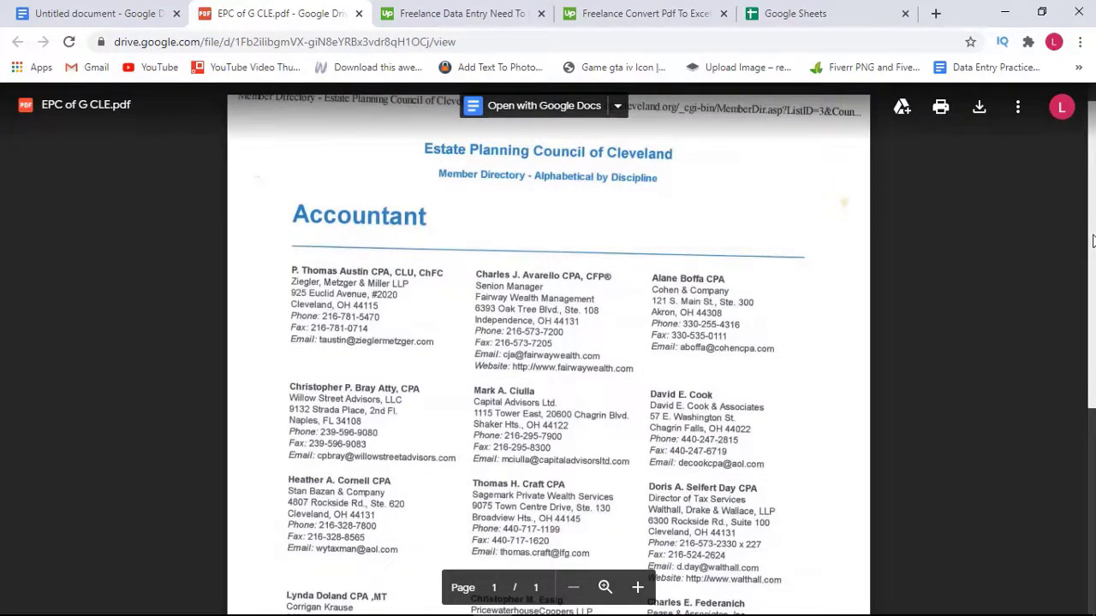
scroll(1070, 214, up, 1)
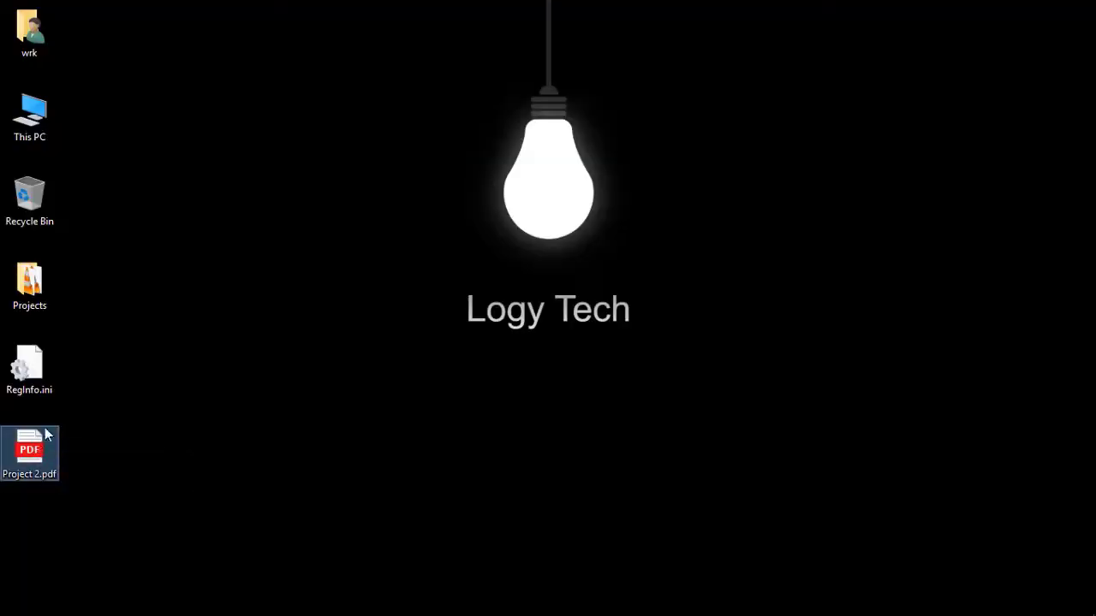
drag(45, 432, 142, 308)
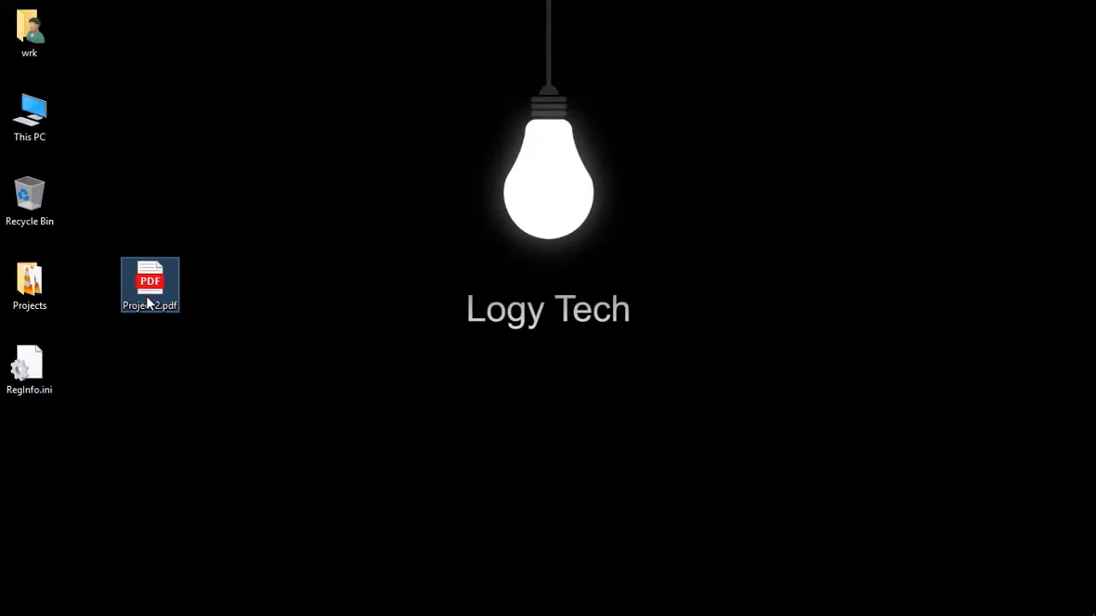
- Review the Project 2.pdf member directory in Edge, then minimize the window
double_click(149, 303)
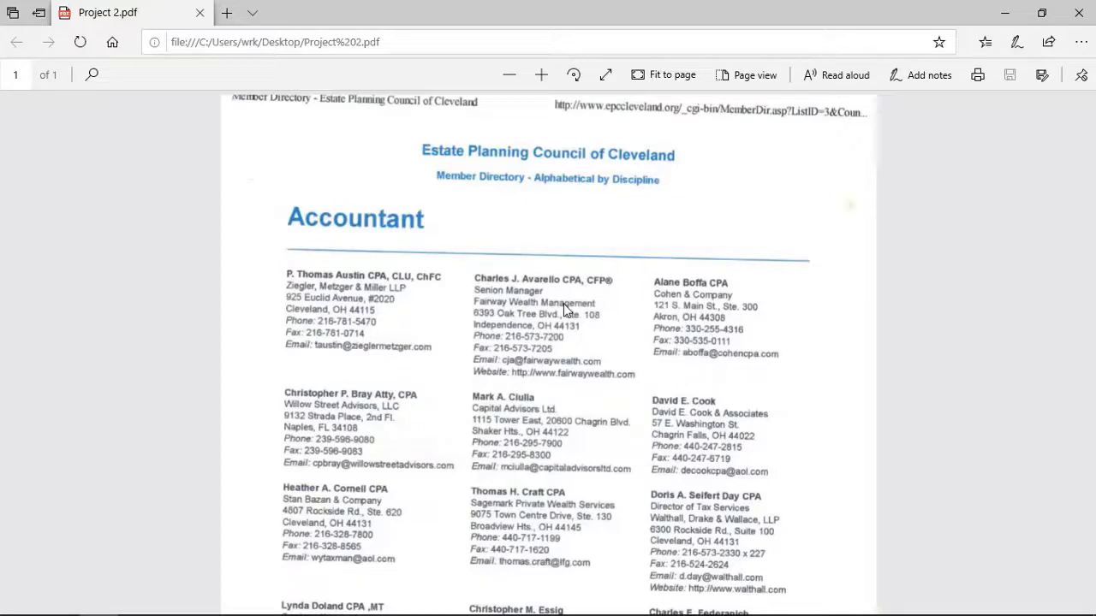
click(1006, 13)
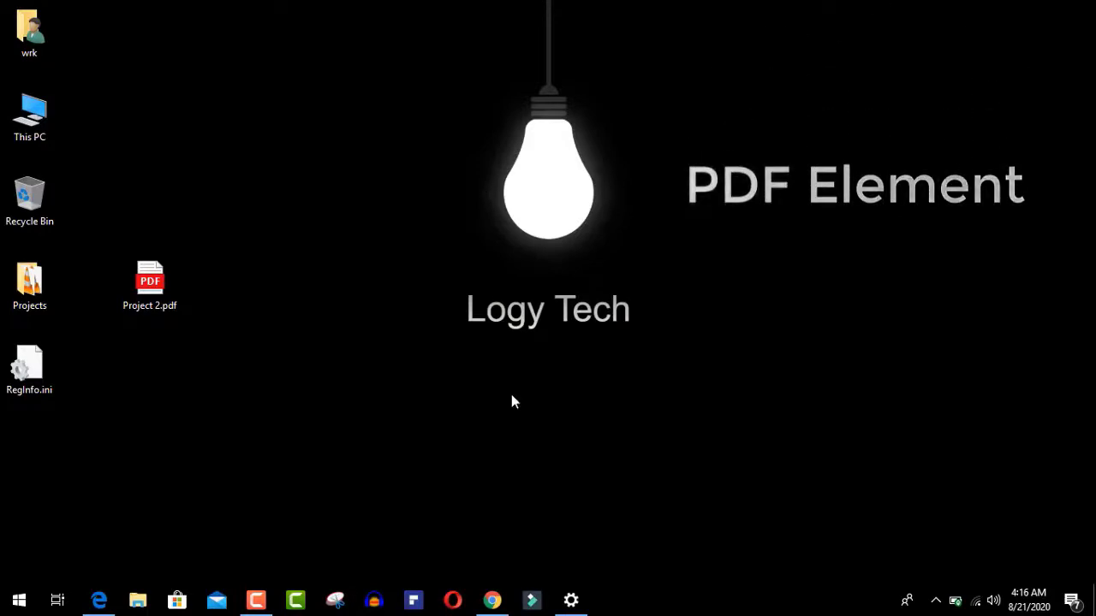
- Launch PDFelement, dismiss the update check, and open Project 2.pdf from the Desktop folder
mouse_move(571, 600)
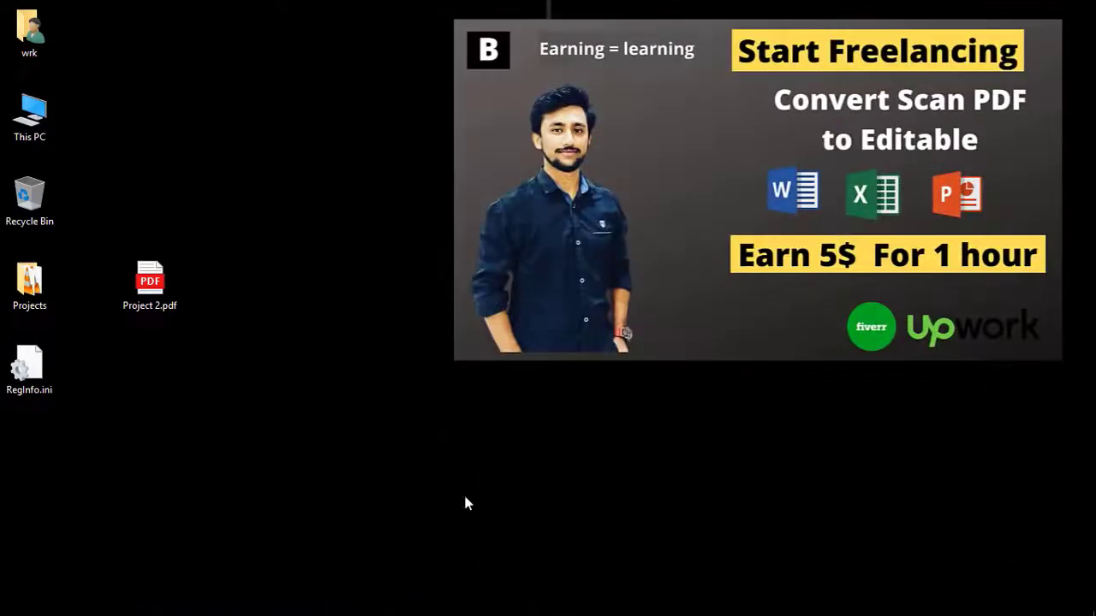
mouse_move(406, 602)
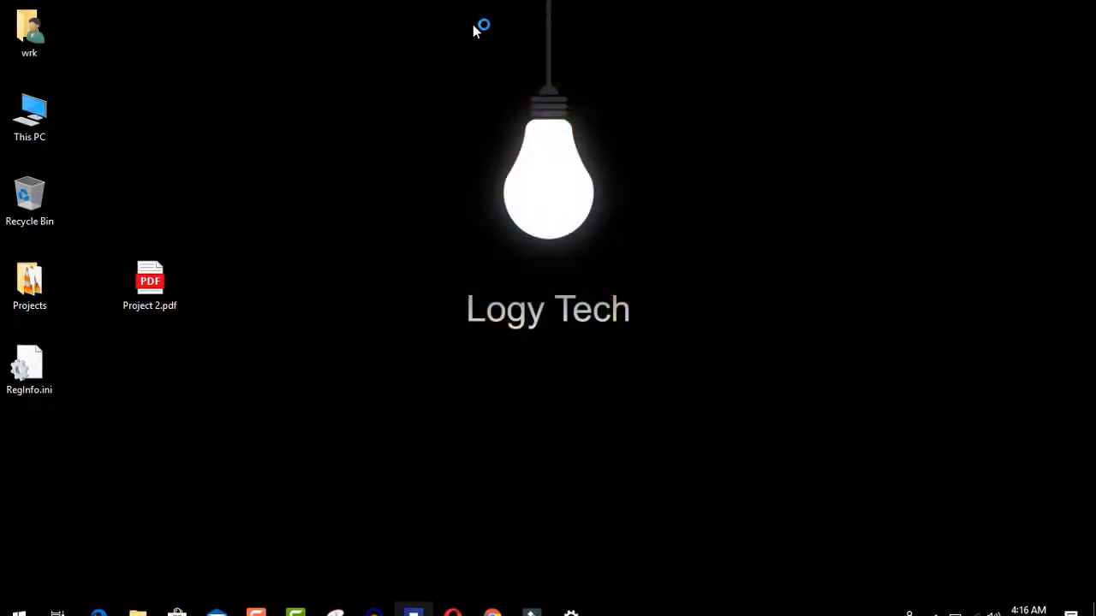
click(406, 602)
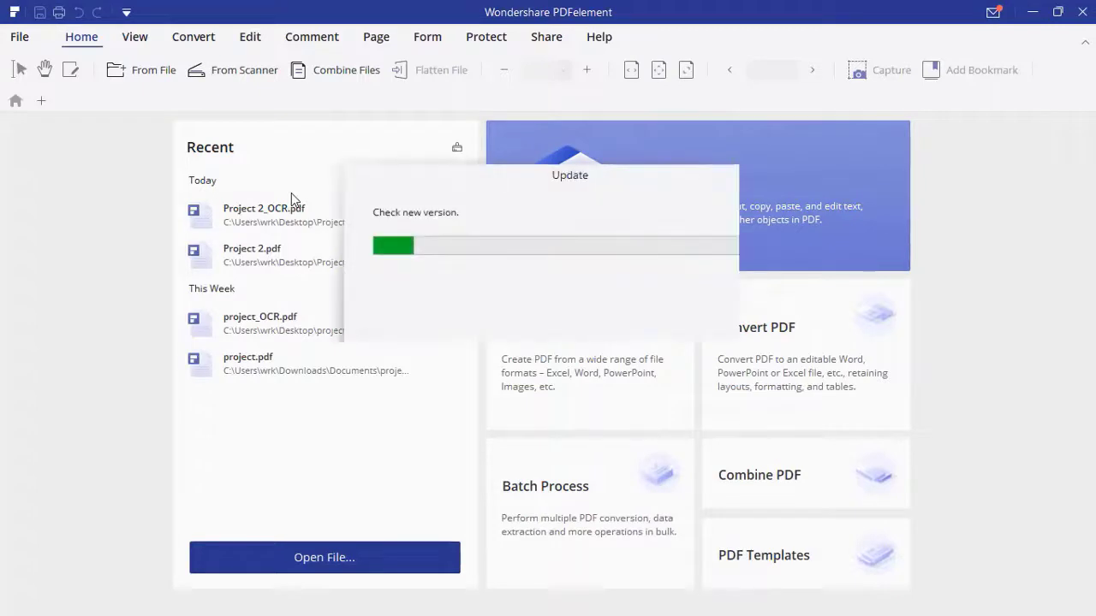
click(704, 176)
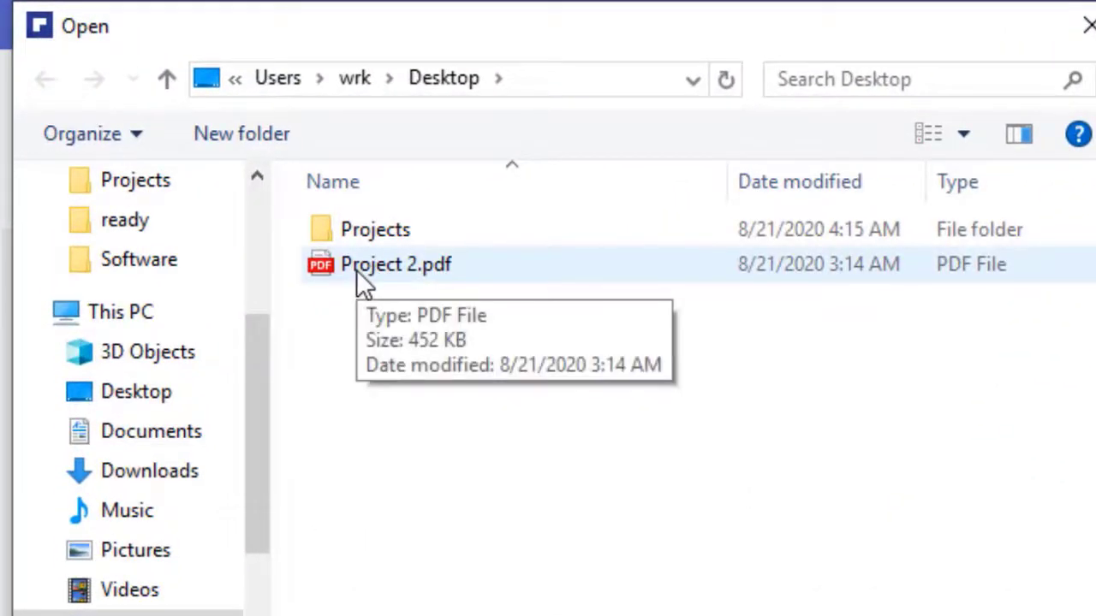
double_click(413, 264)
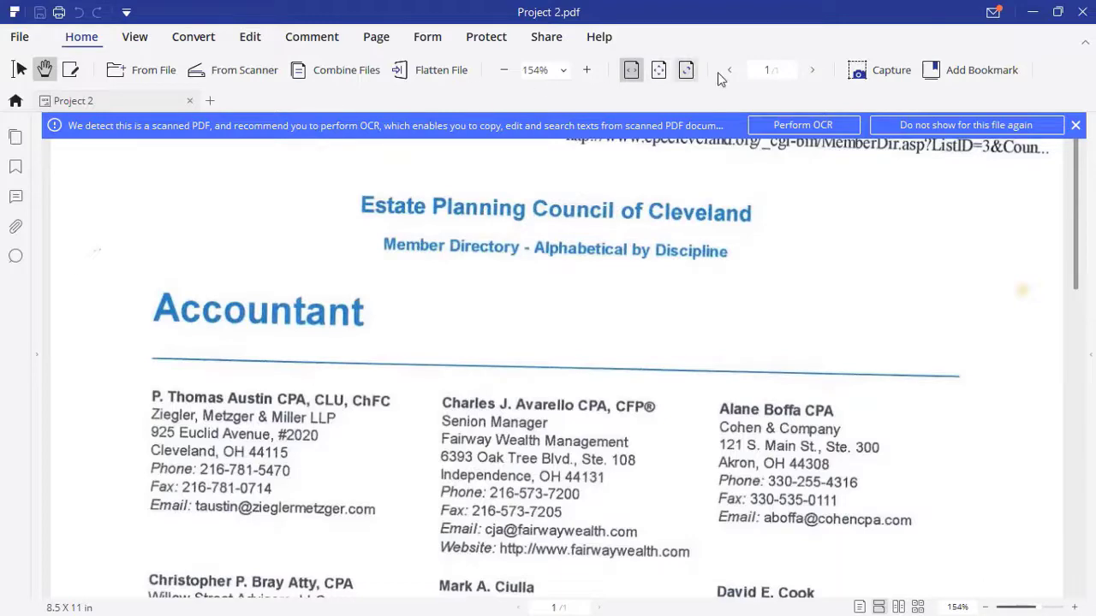
- Run OCR on scanned Project 2 with the Editable Text option
click(1076, 126)
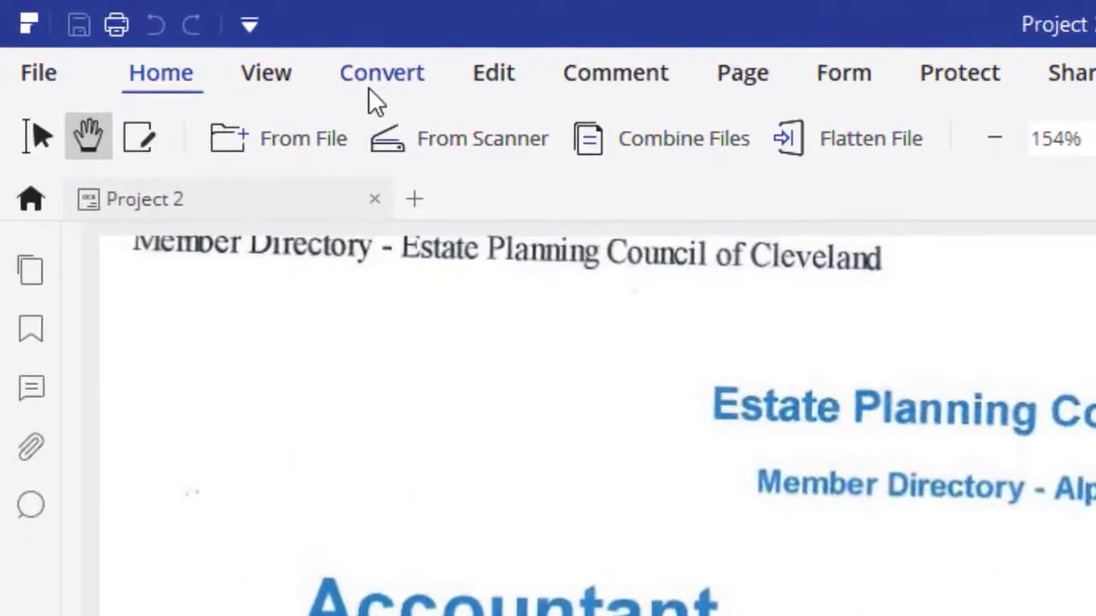
click(187, 43)
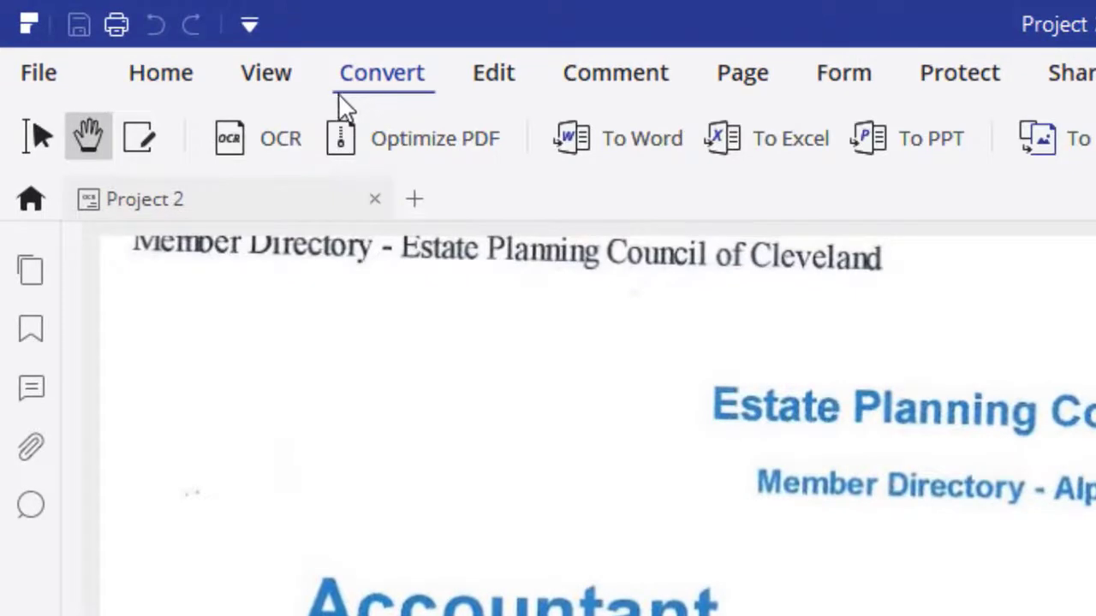
click(271, 150)
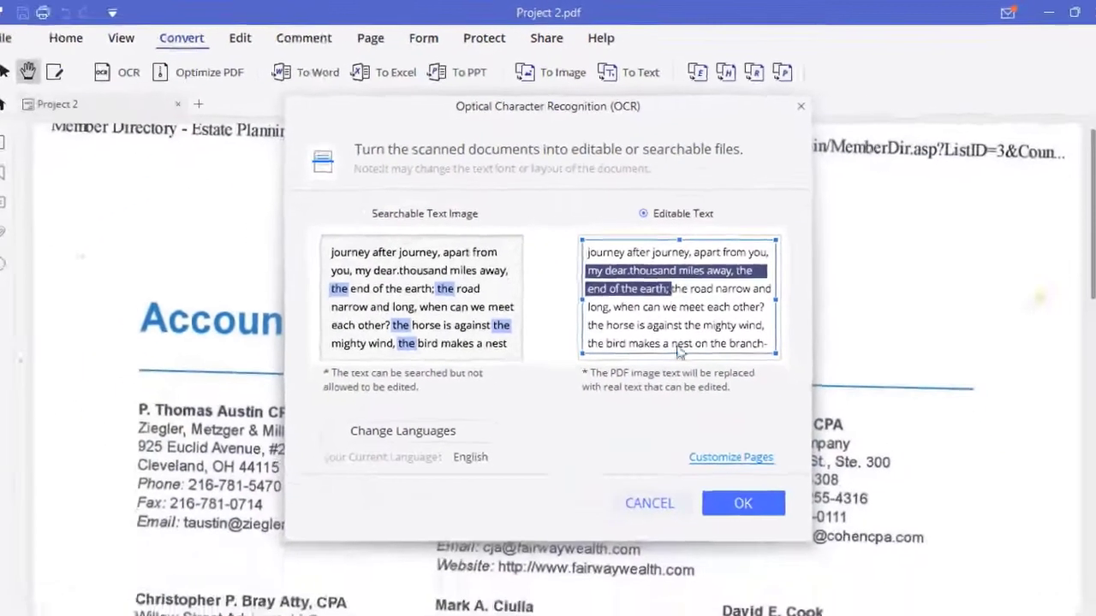
click(738, 503)
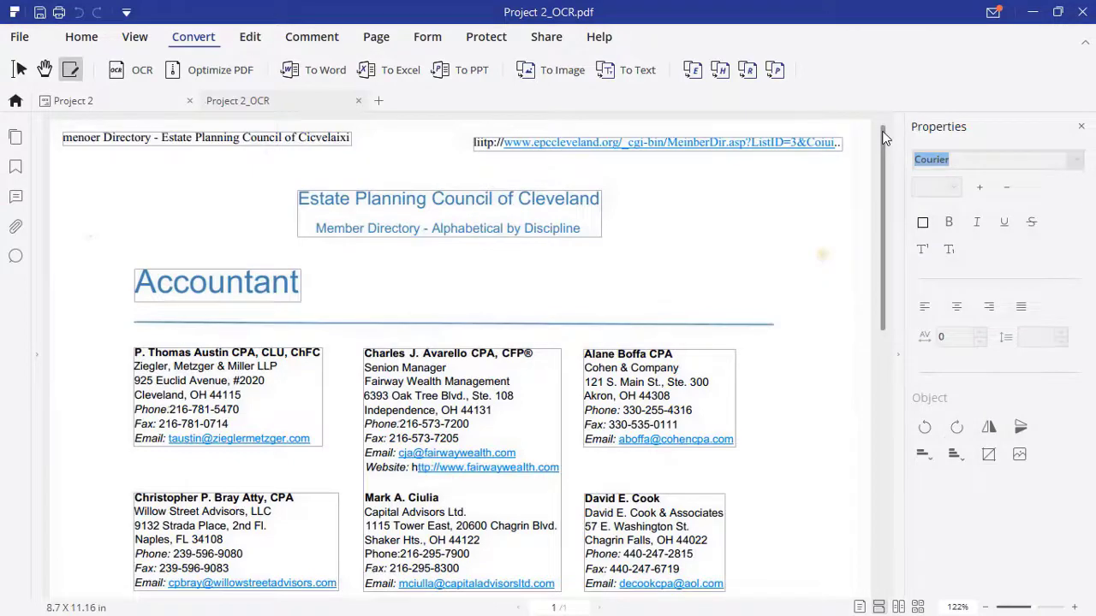
- Scroll through Project 2_OCR's recognised text blocks, then switch to the blank Google Sheets spreadsheet
drag(883, 134, 879, 304)
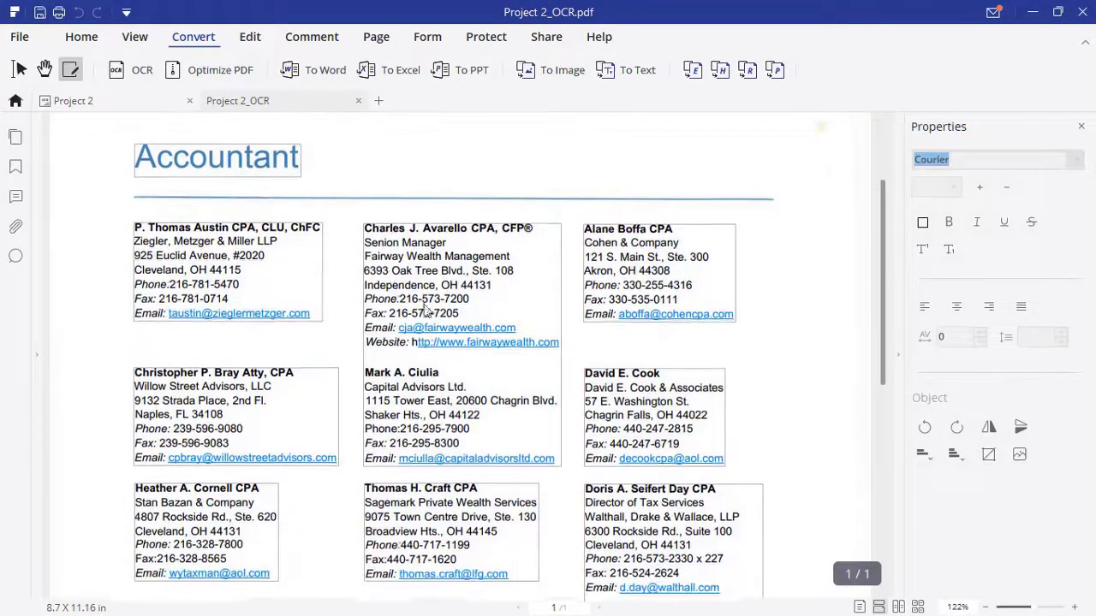
scroll(685, 183, up, 10)
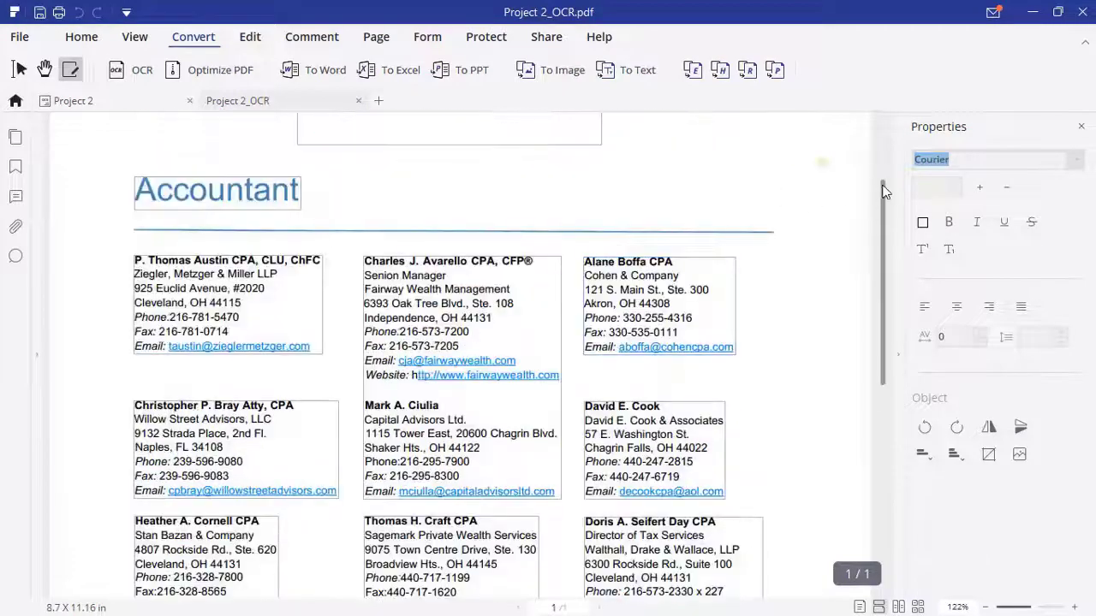
scroll(887, 190, down, 1)
drag(886, 185, 885, 147)
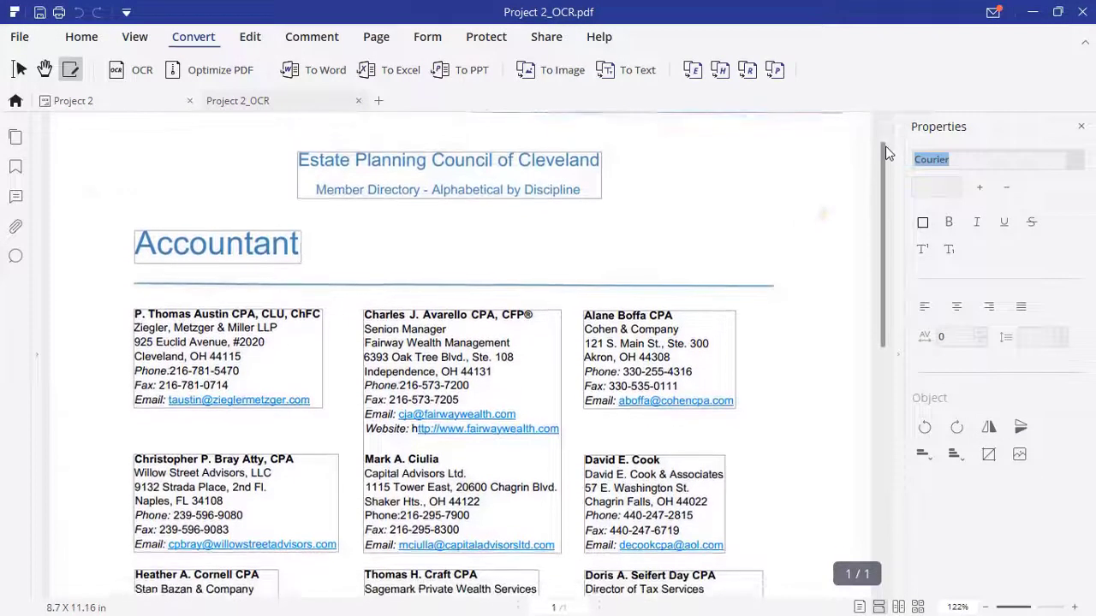
drag(887, 152, 892, 123)
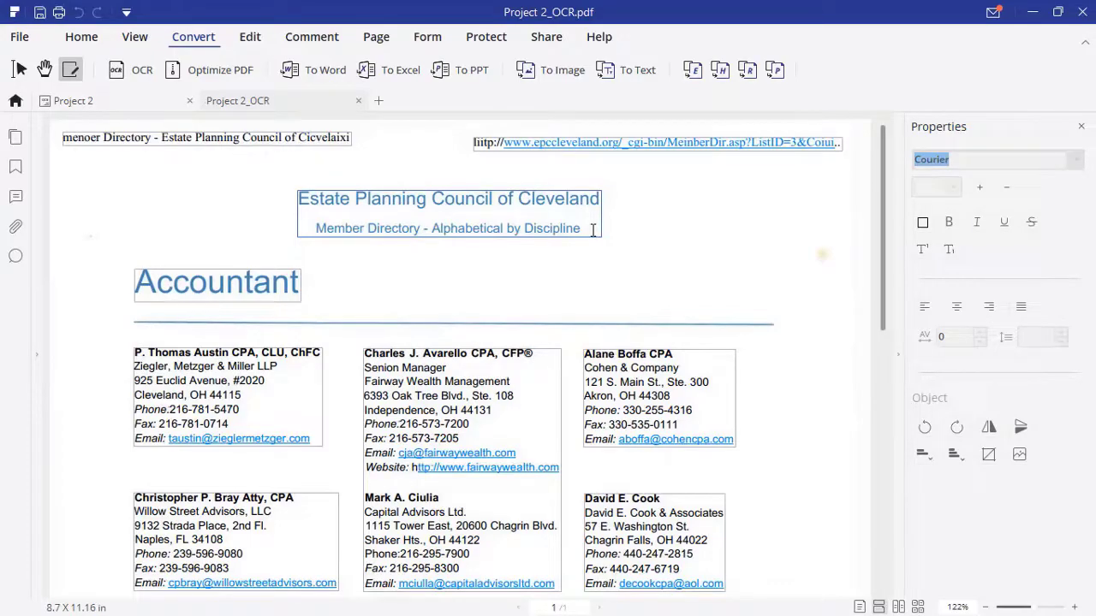
key(alt+Tab)
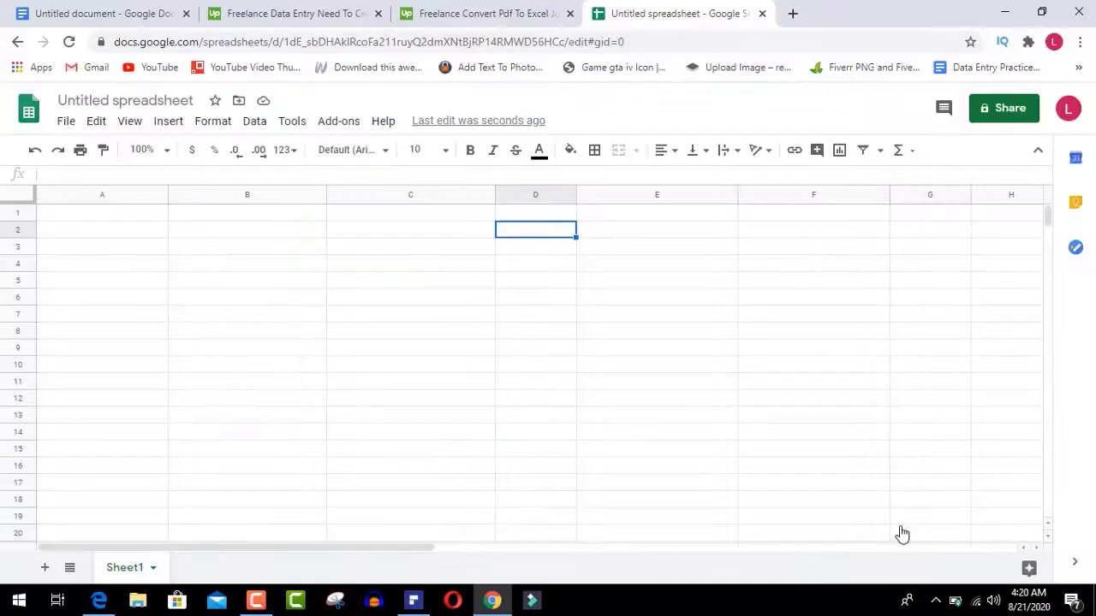
- Enter Name in A1 and Title in B1, copied from the brief, through Website in I1
click(100, 217)
text(Name)
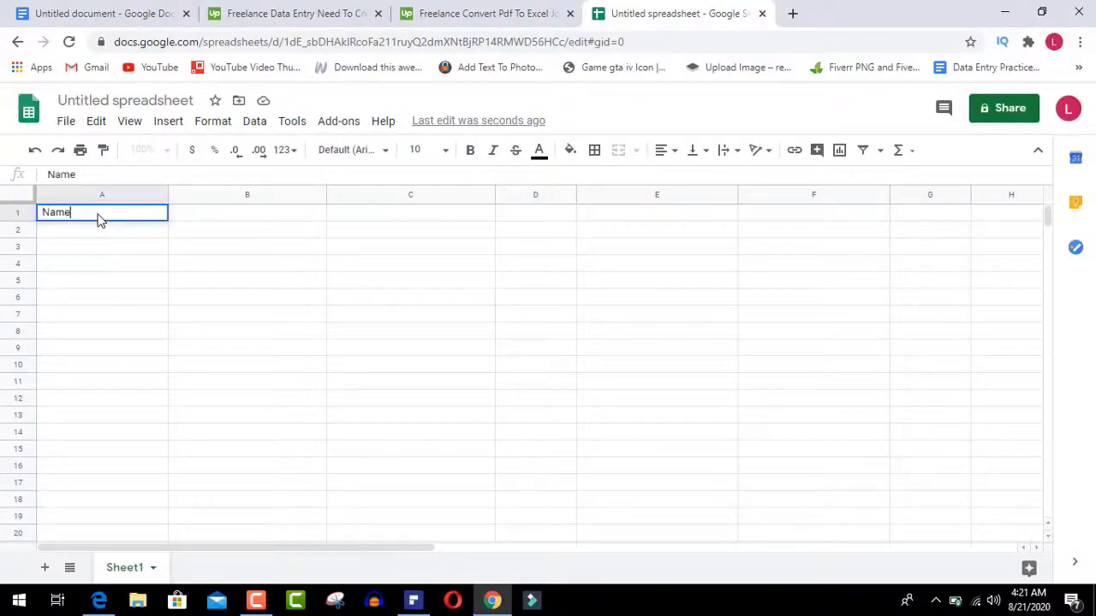
click(197, 222)
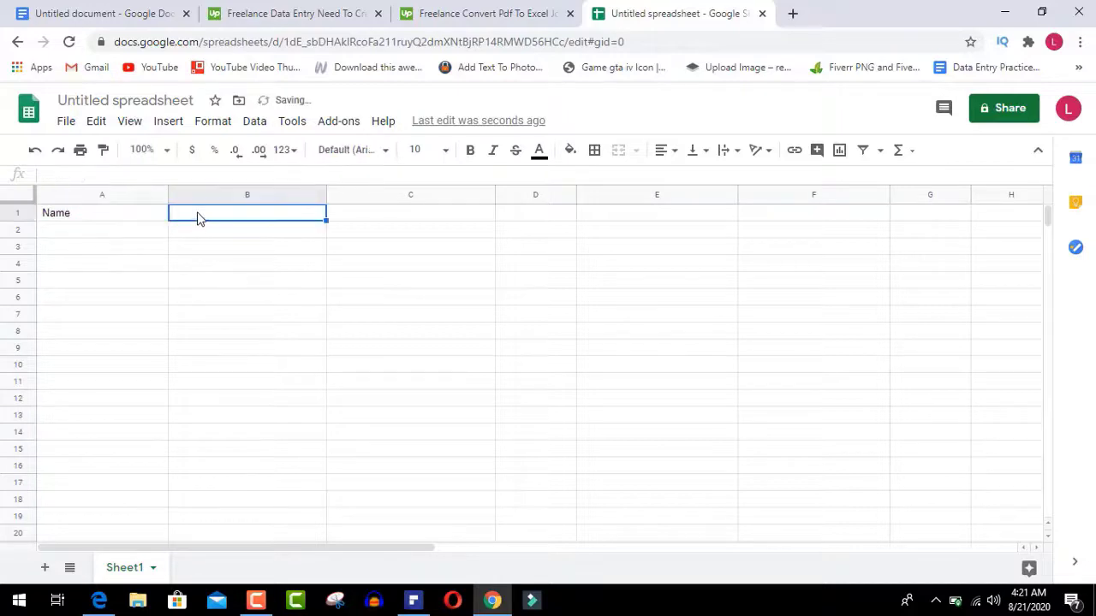
click(100, 12)
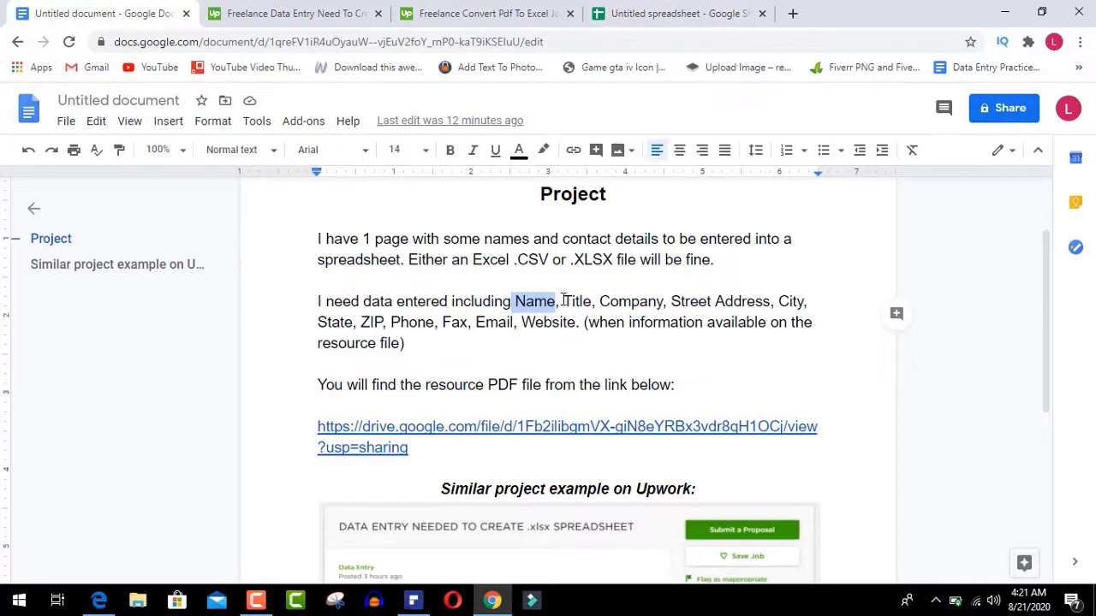
drag(564, 301, 593, 305)
key(ctrl+c)
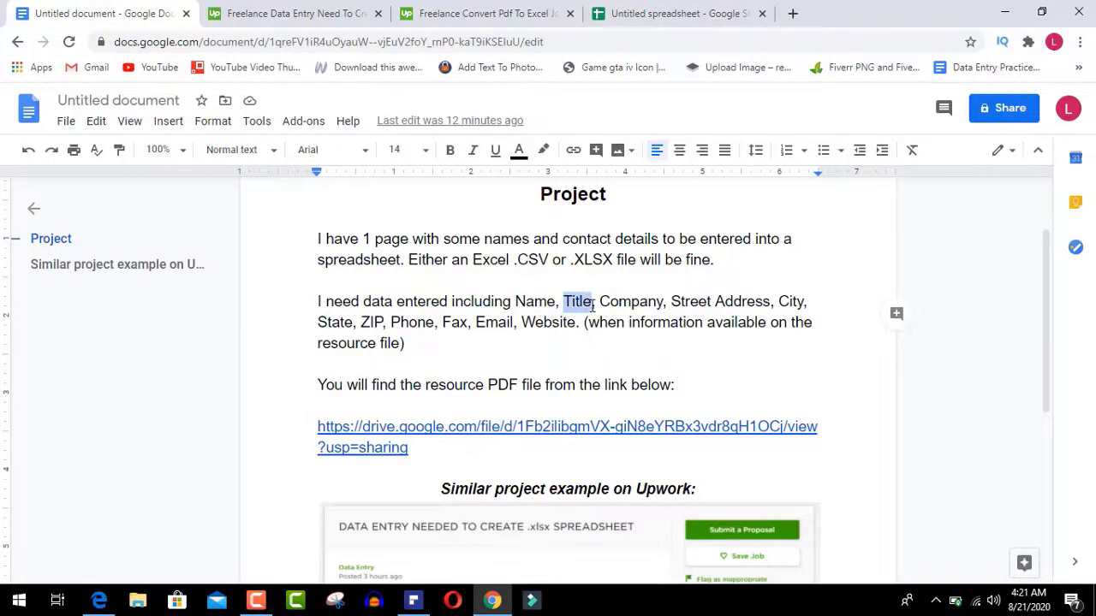
click(631, 12)
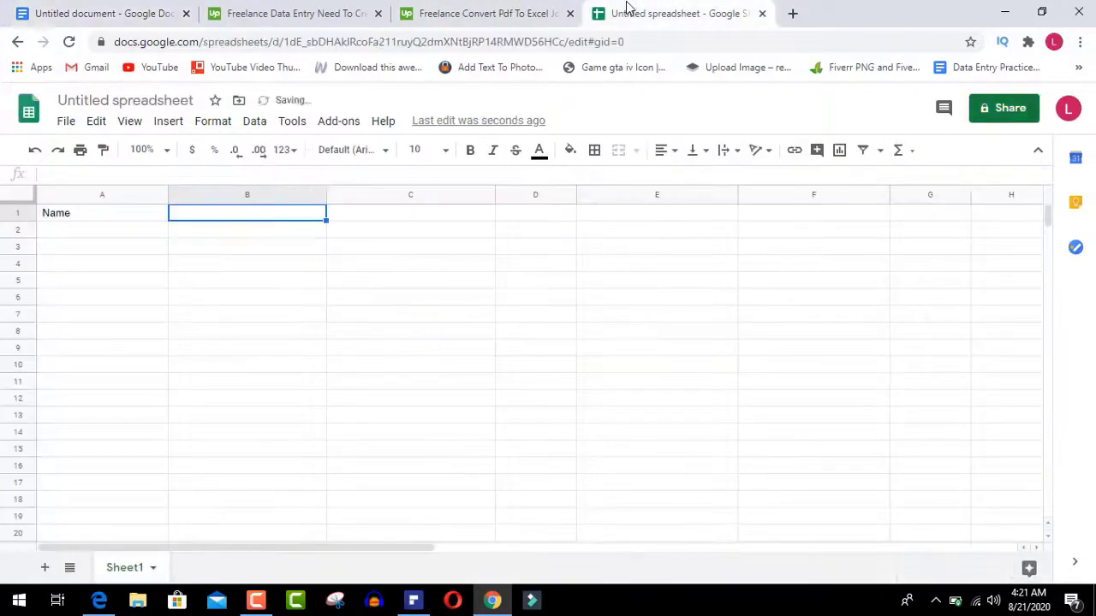
key(ctrl+v)
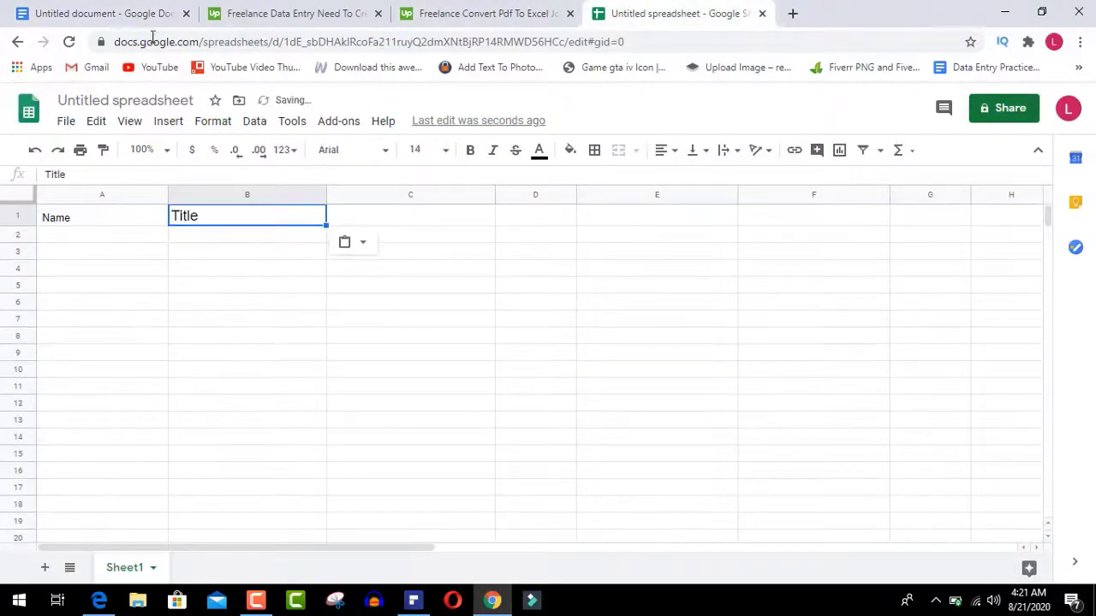
click(141, 10)
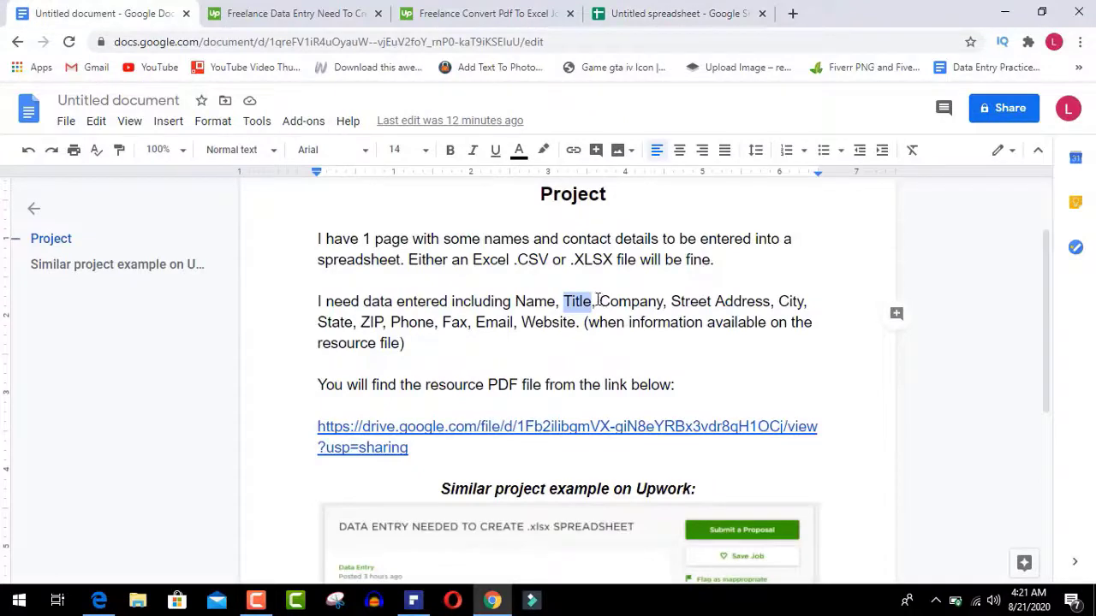
click(676, 13)
click(926, 217)
text(Website)
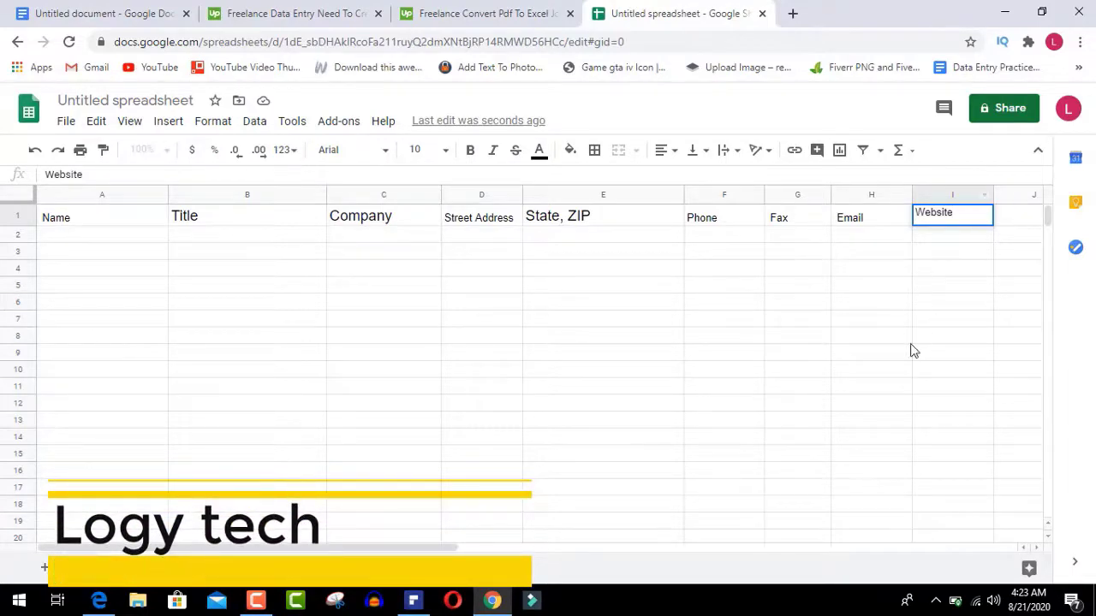
- Paste the first accountant's name from the OCR'd PDF into cell A2
click(410, 601)
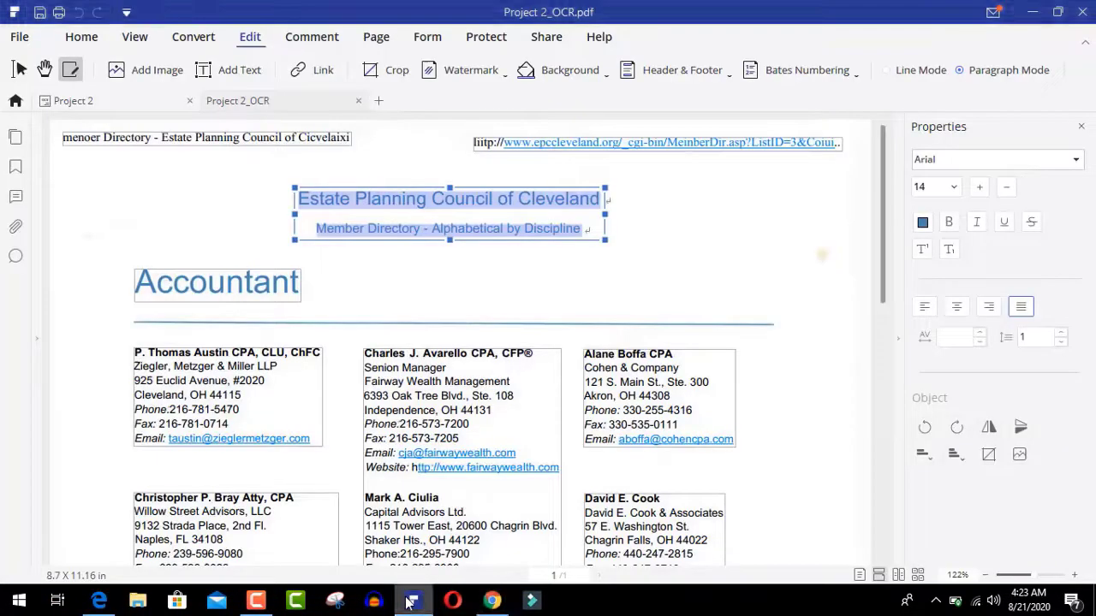
click(77, 361)
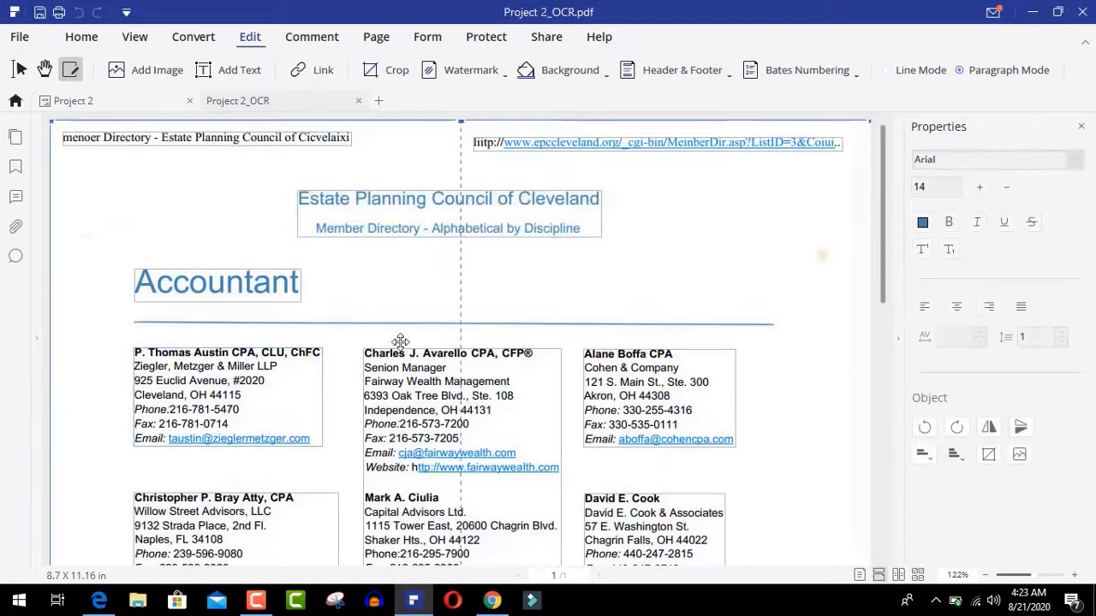
click(467, 381)
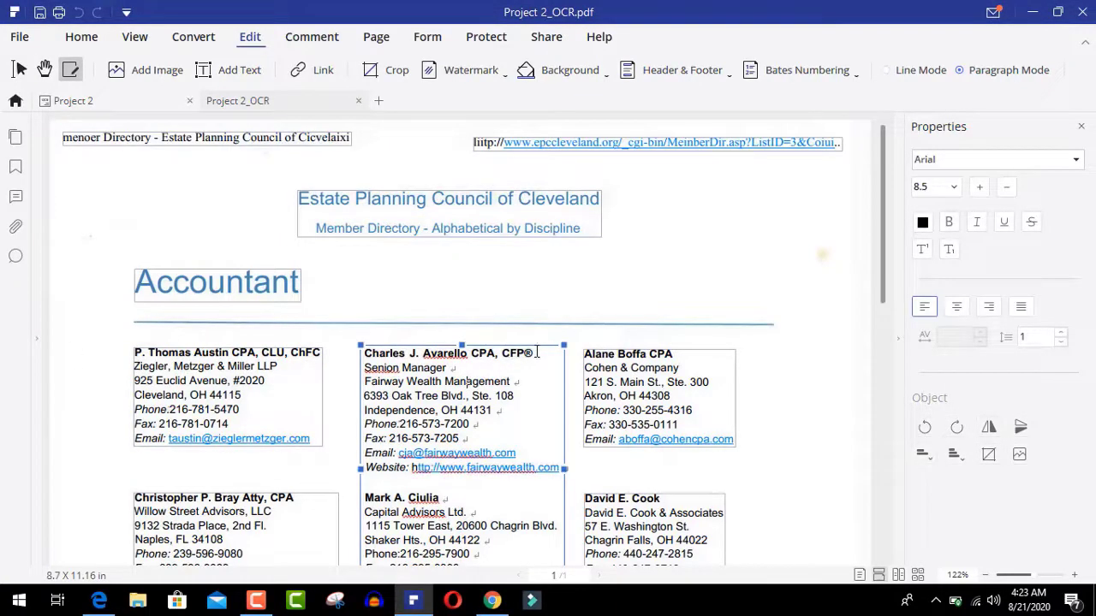
drag(537, 352, 423, 353)
key(alt+Tab)
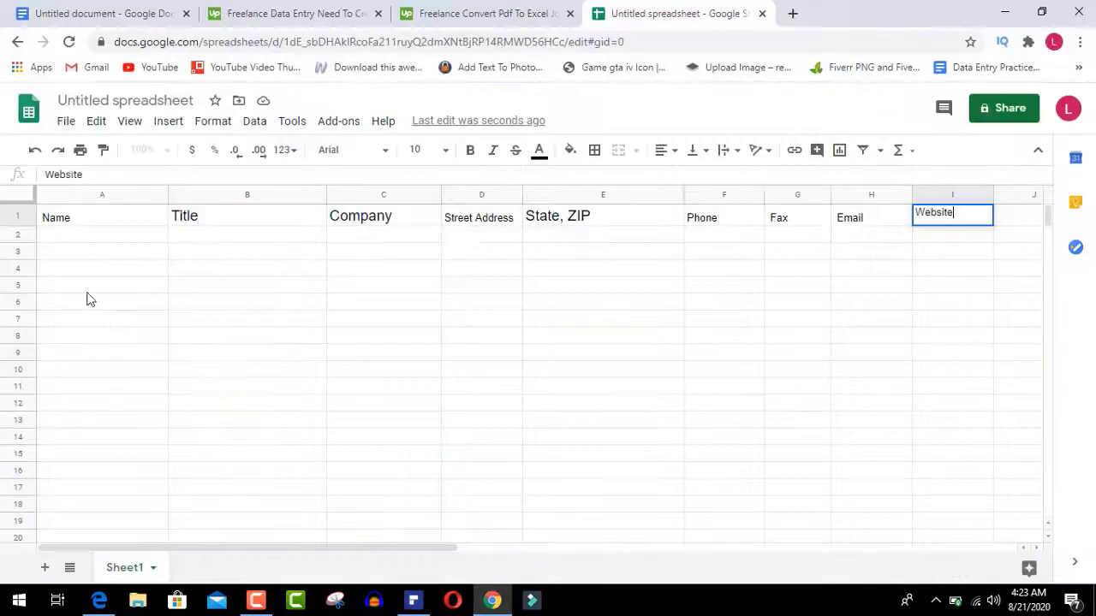
double_click(100, 244)
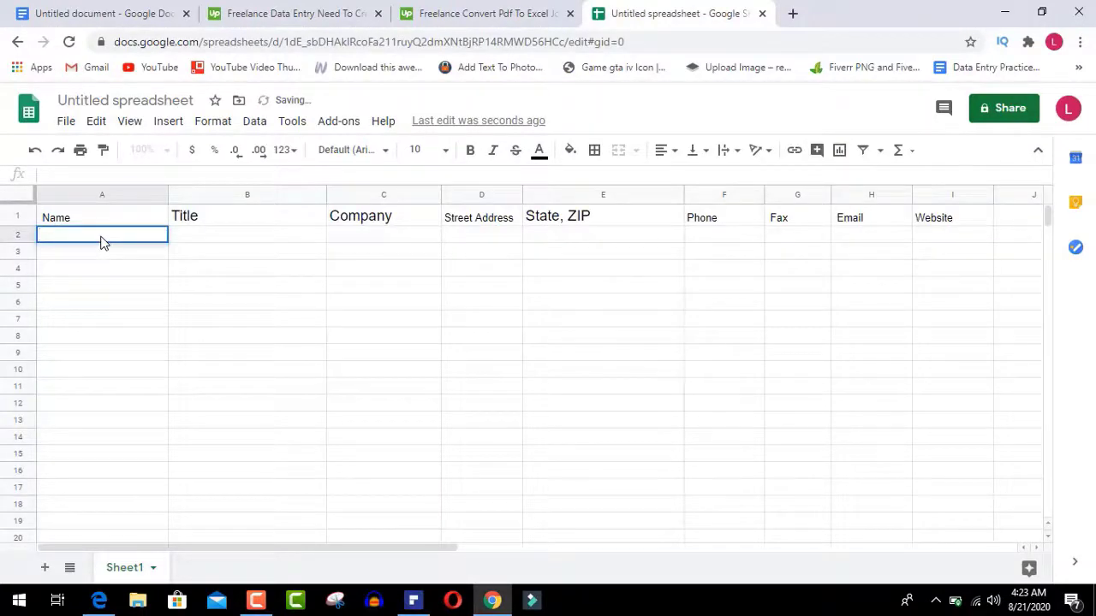
key(ctrl+v)
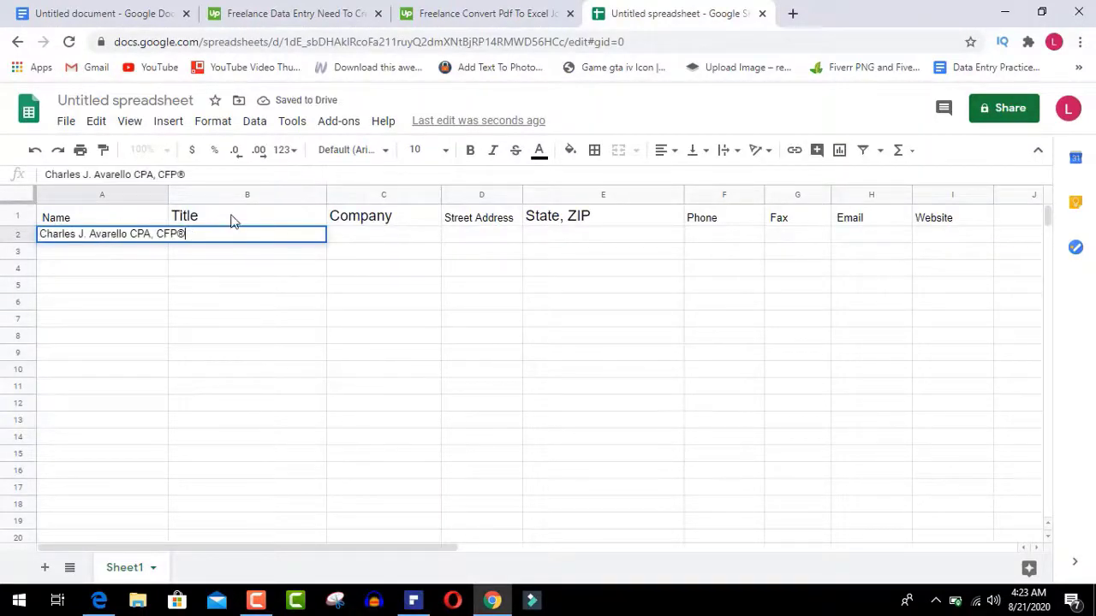
click(231, 217)
- Paste the title Senion Manager into B2 and Fairway Wealth Management into C2
click(231, 243)
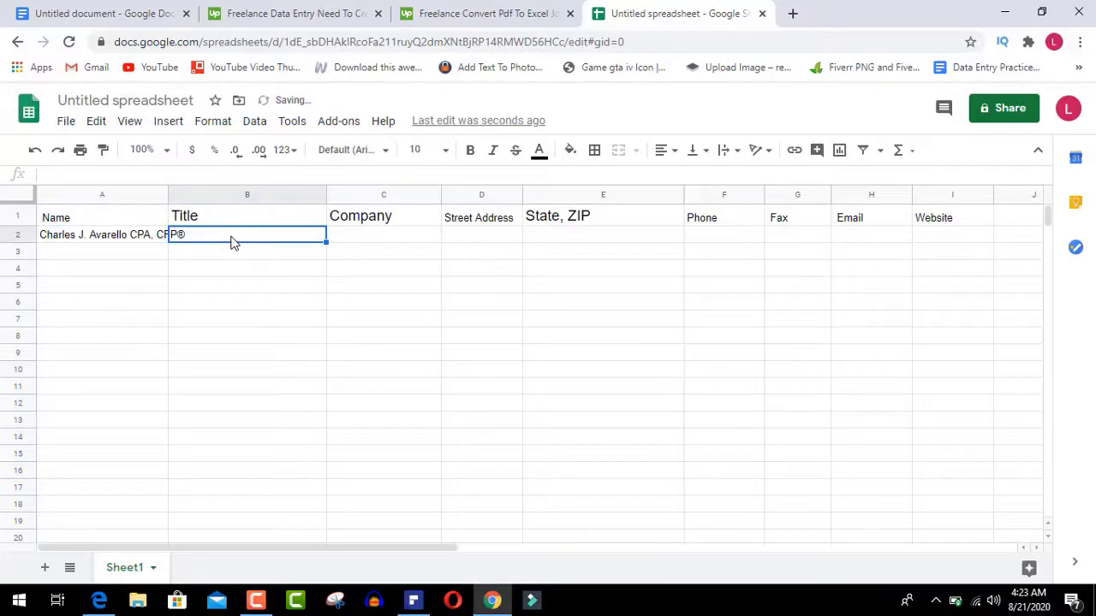
double_click(231, 243)
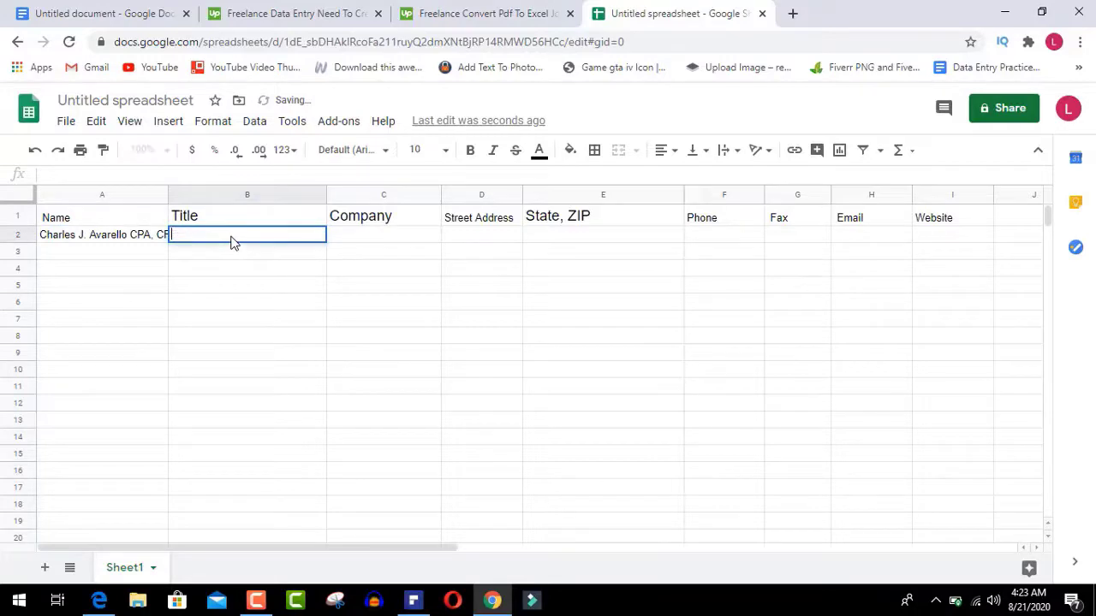
click(412, 600)
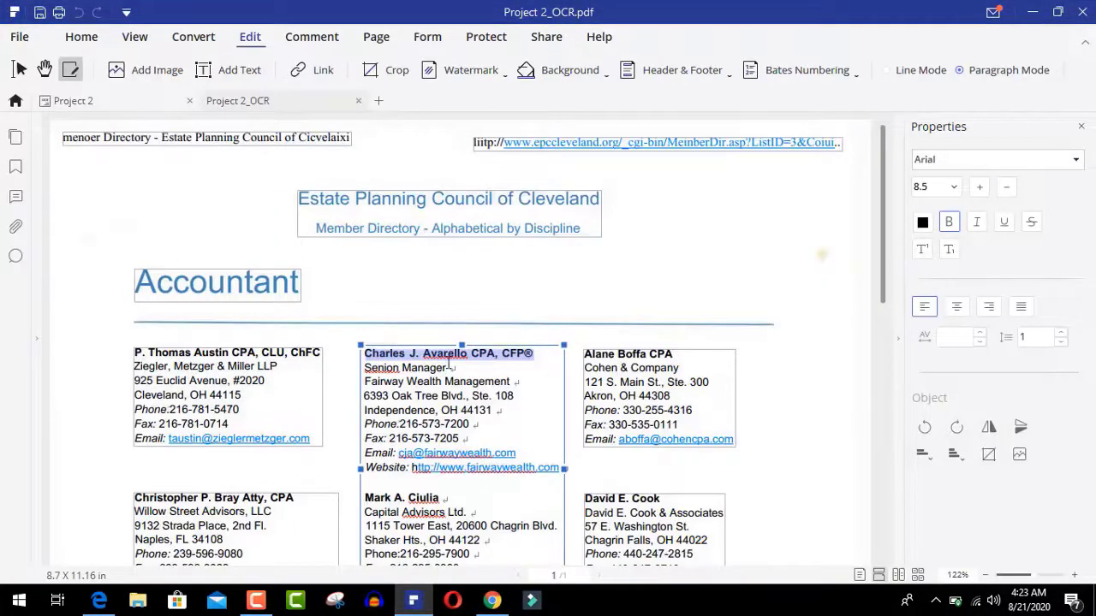
drag(448, 367, 376, 366)
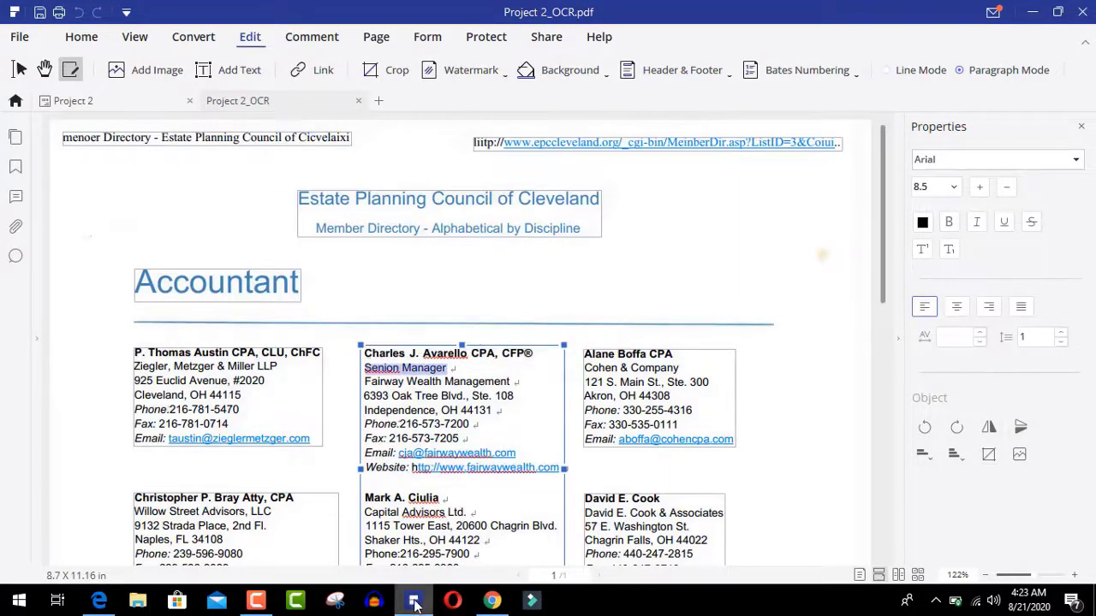
click(491, 600)
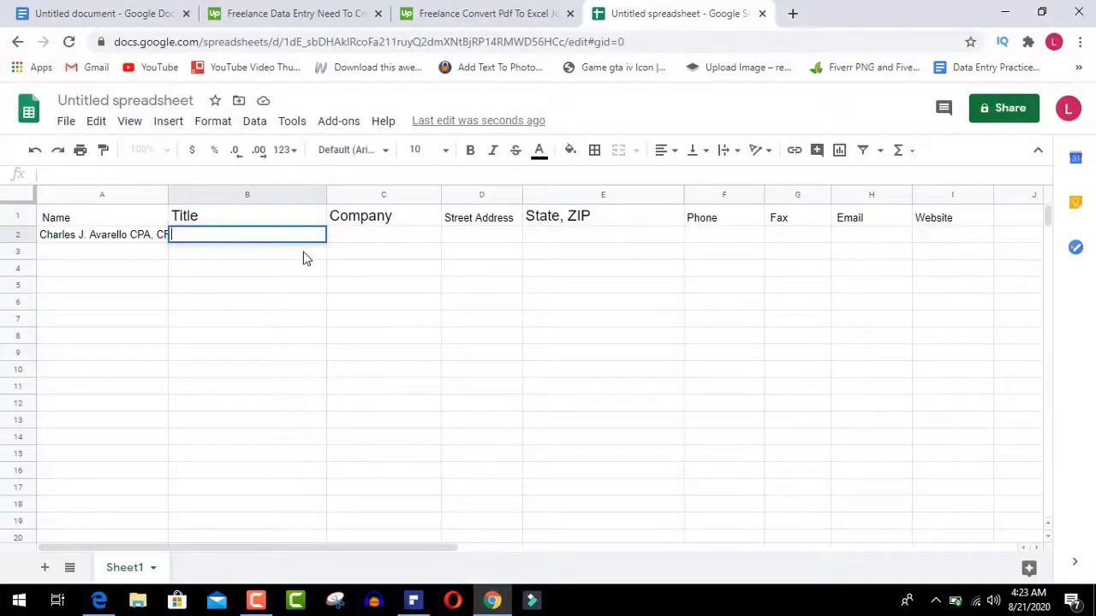
text(Senion Manager)
click(350, 238)
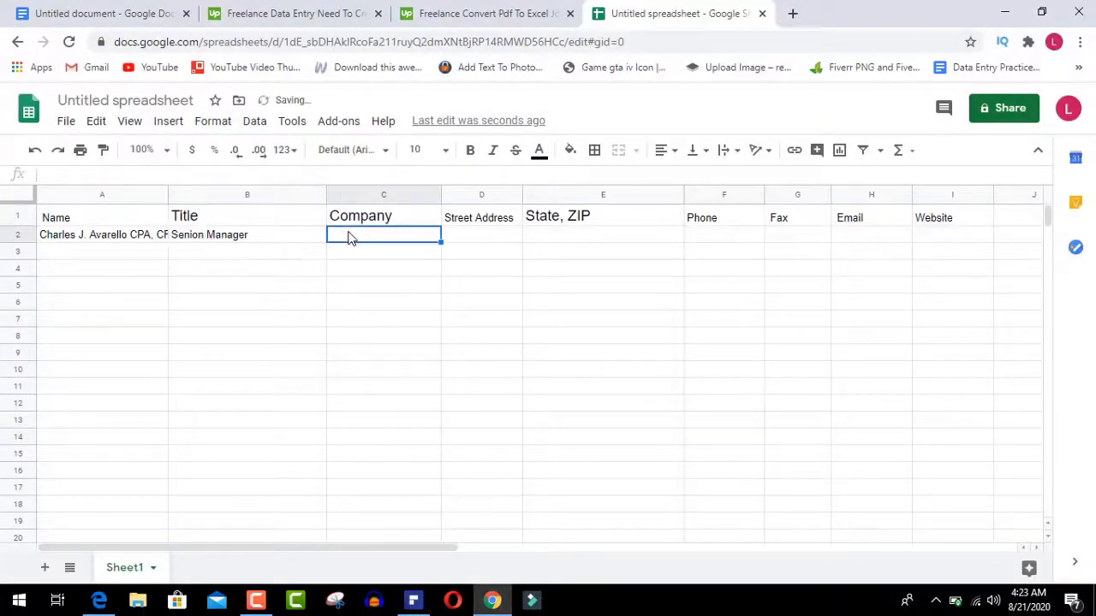
click(413, 600)
drag(365, 382, 512, 383)
key(ctrl+c)
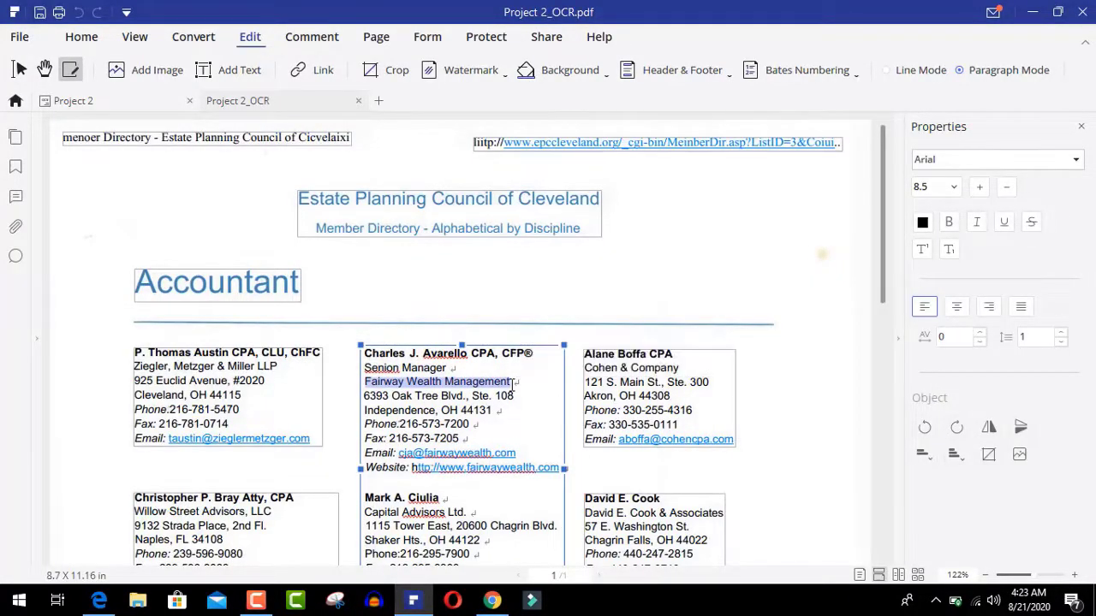
click(492, 600)
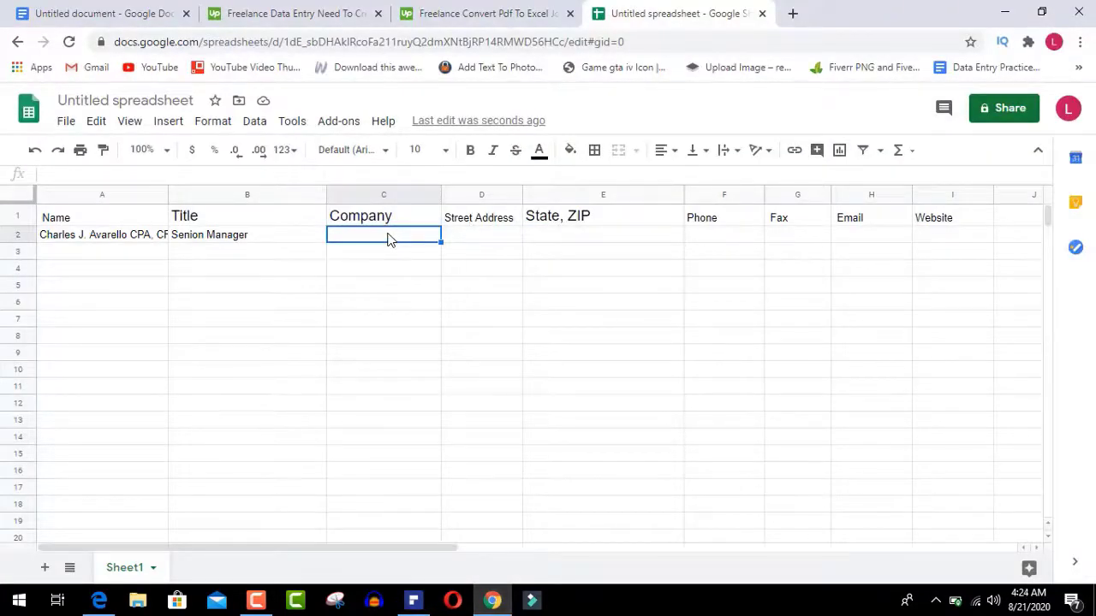
key(ctrl+v)
- Paste the member's street address from the PDF into cell D2
click(495, 239)
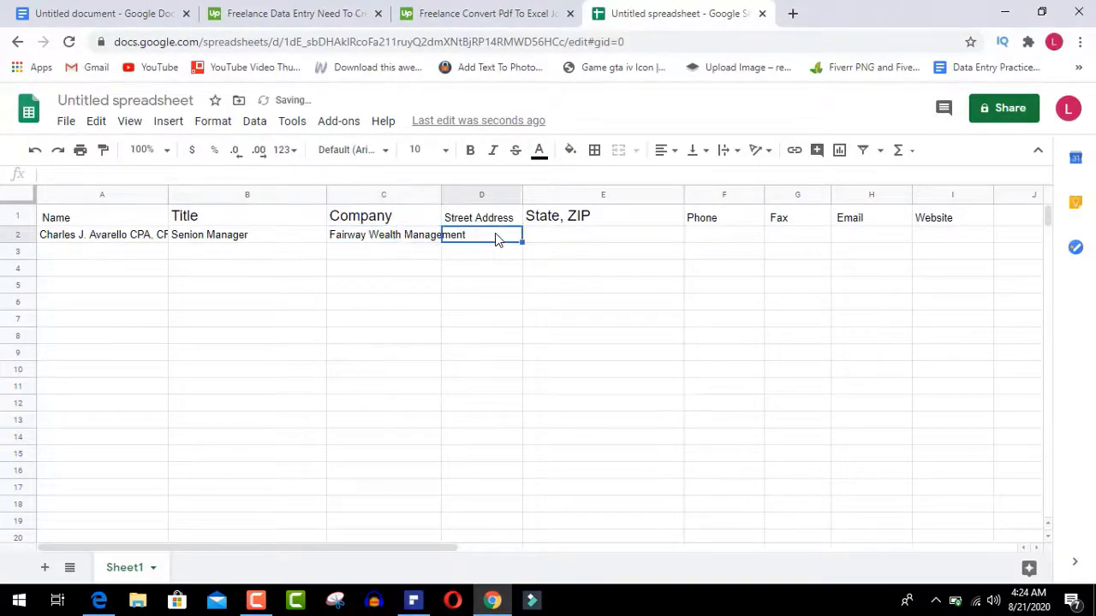
click(413, 599)
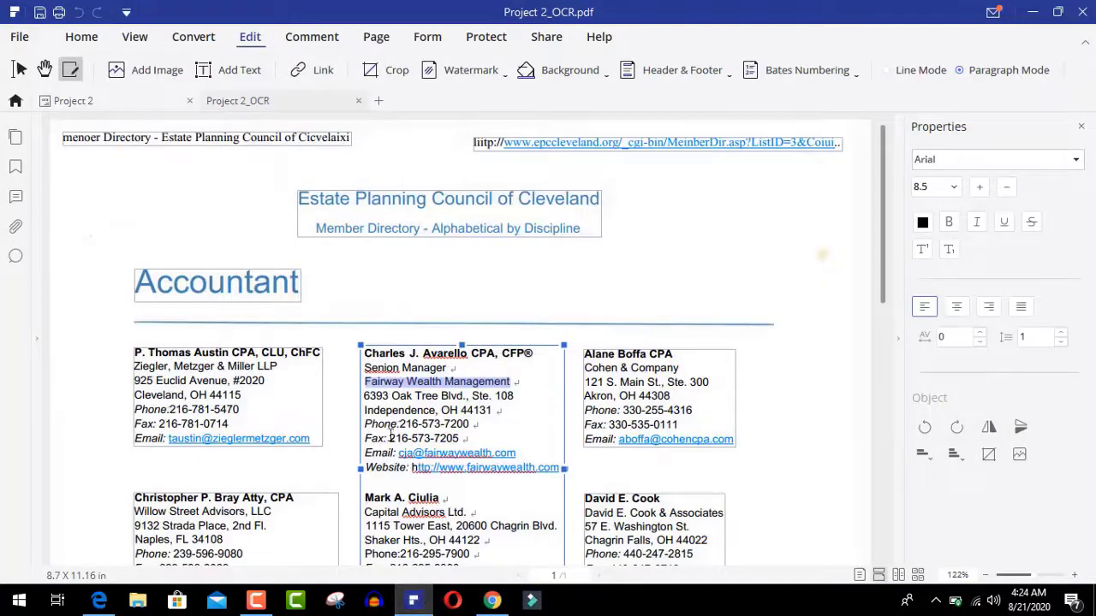
drag(363, 397, 519, 399)
key(ctrl+c)
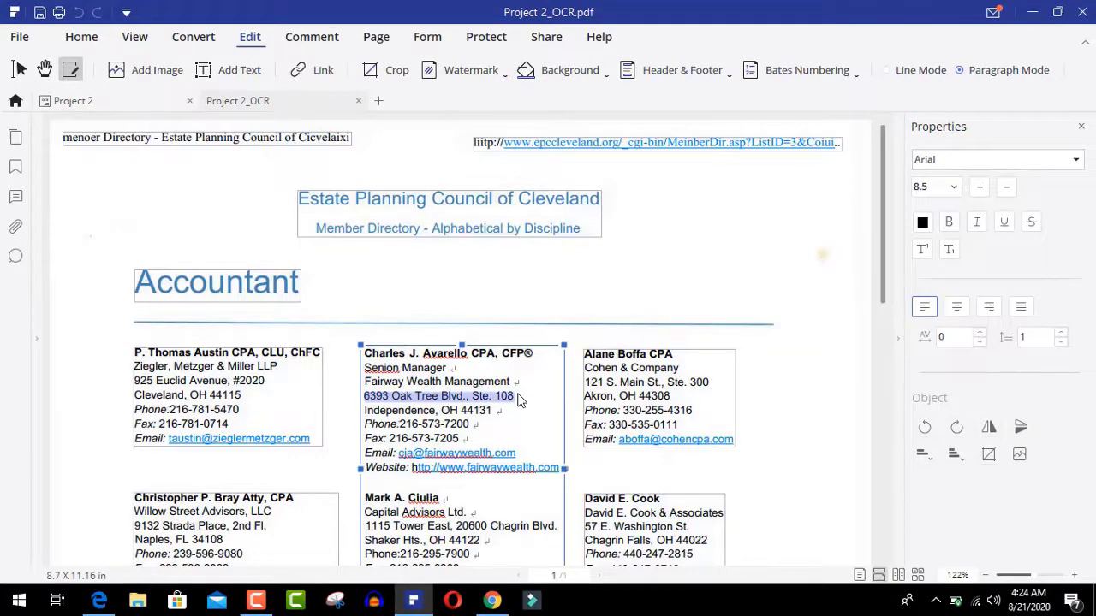
click(492, 600)
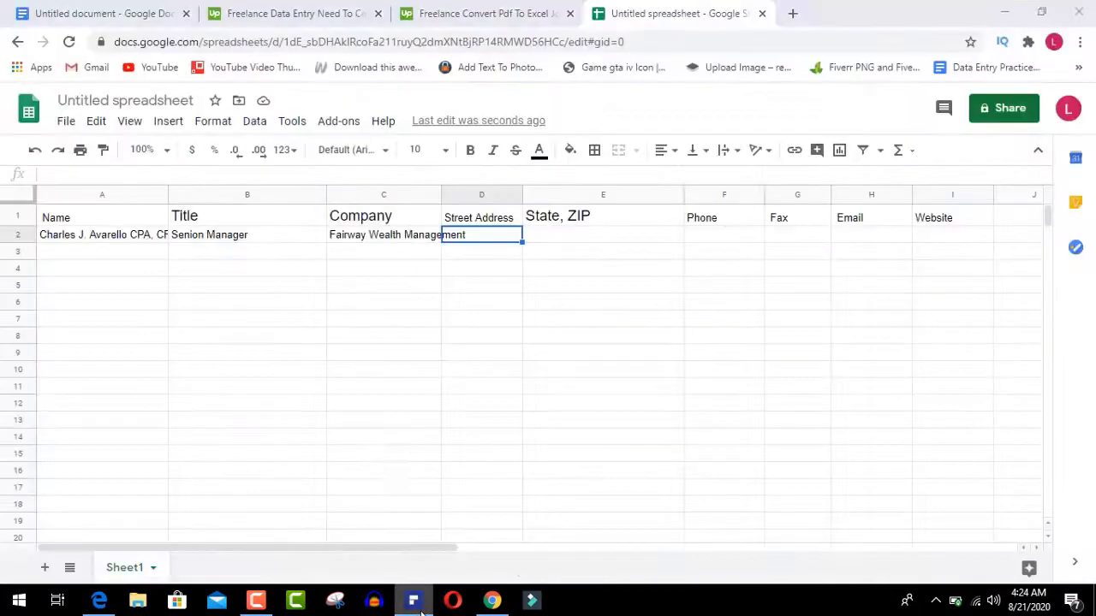
double_click(482, 234)
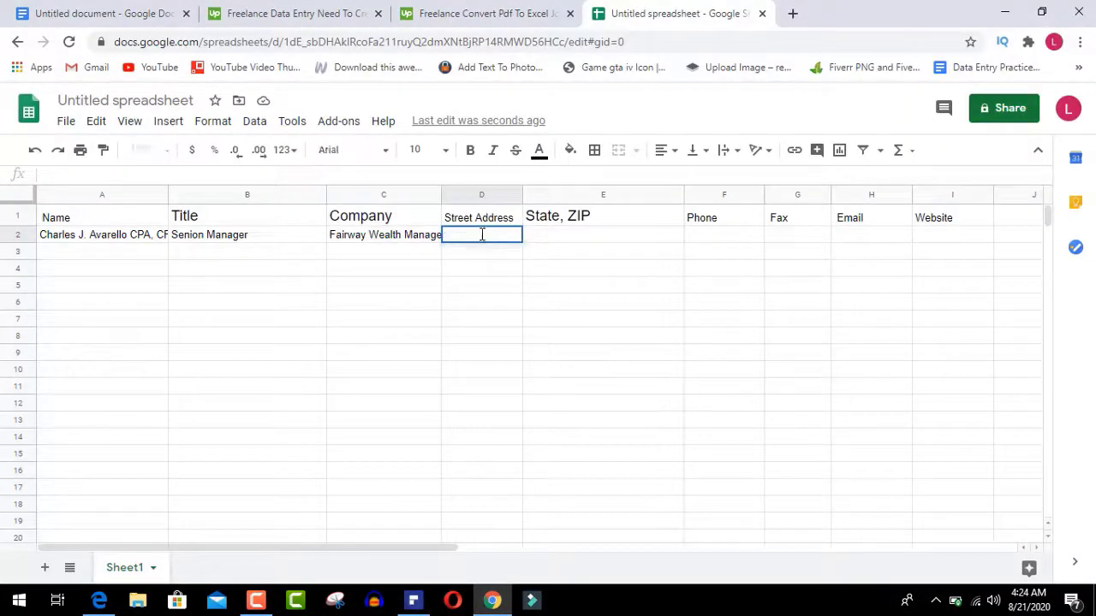
key(ctrl+v)
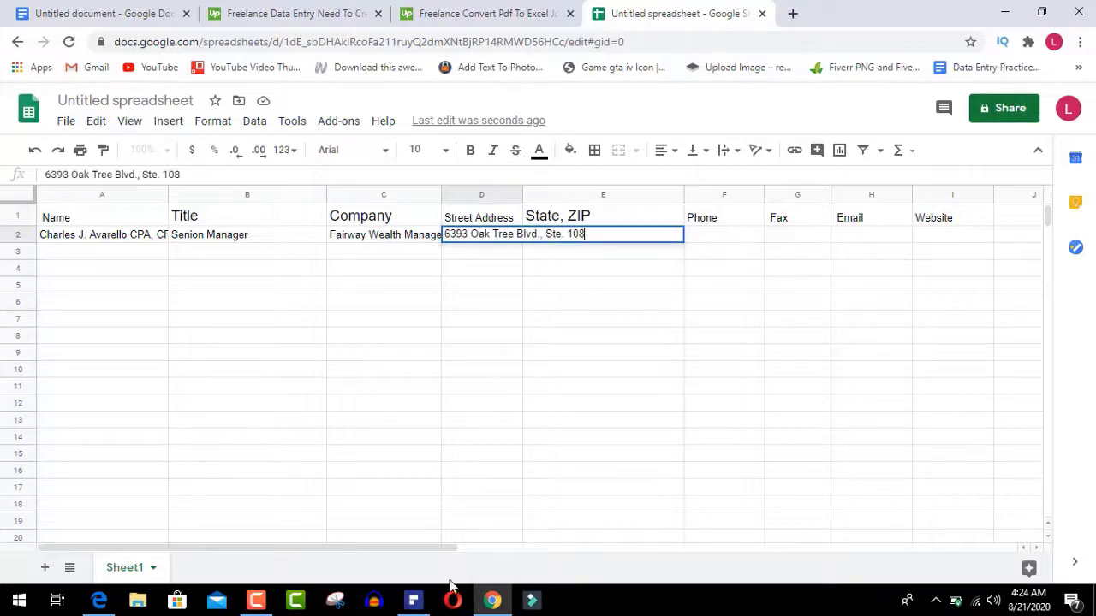
- Enter ZIP code 4413 in cell E2 under State, ZIP
click(413, 601)
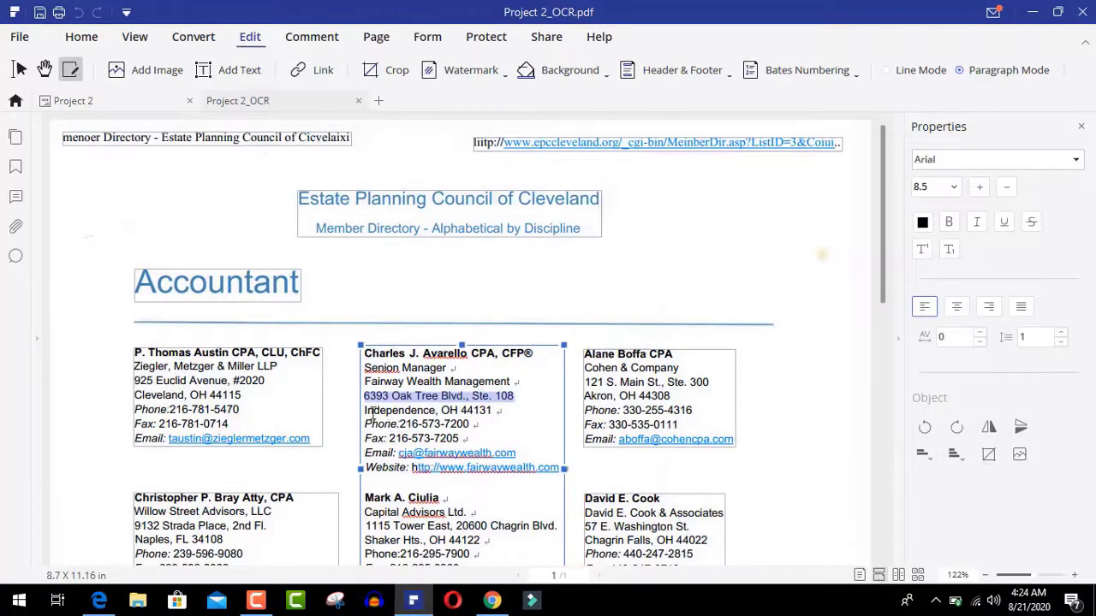
drag(366, 410, 476, 423)
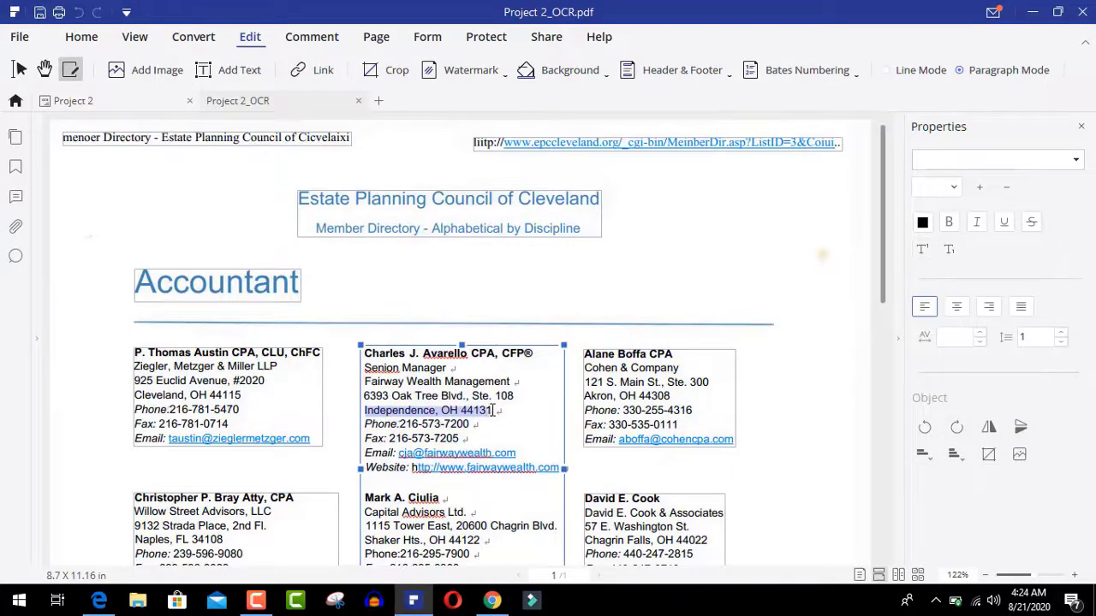
drag(476, 423, 495, 411)
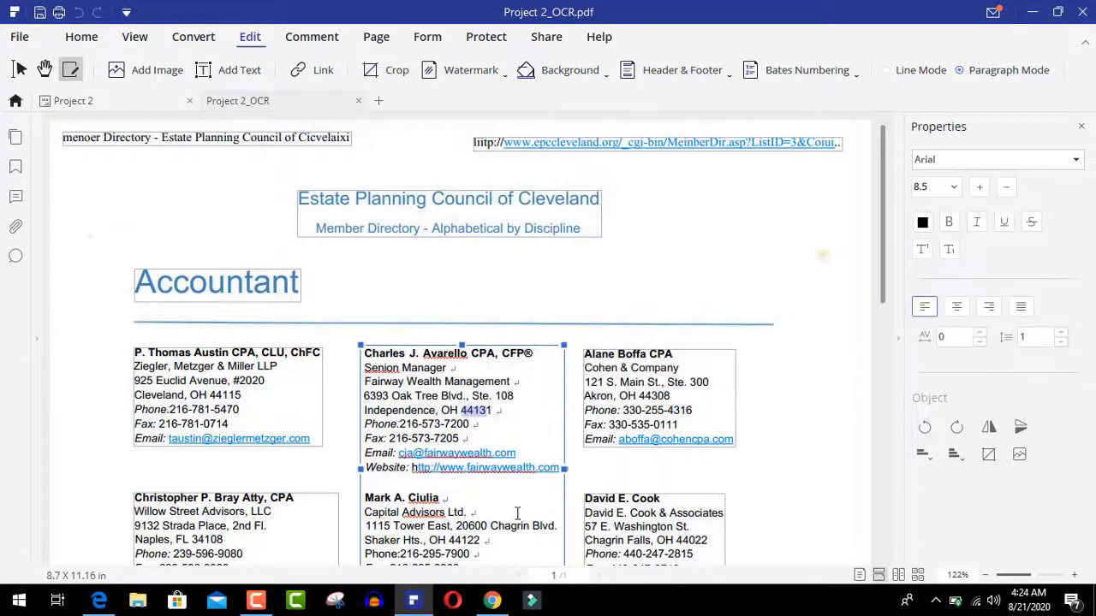
click(492, 600)
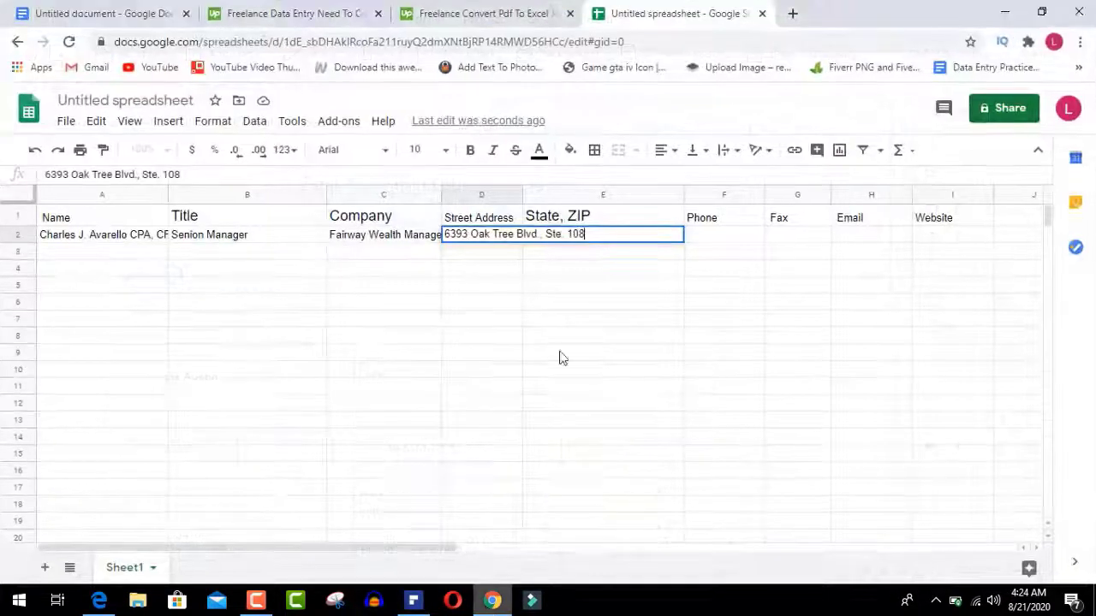
click(577, 217)
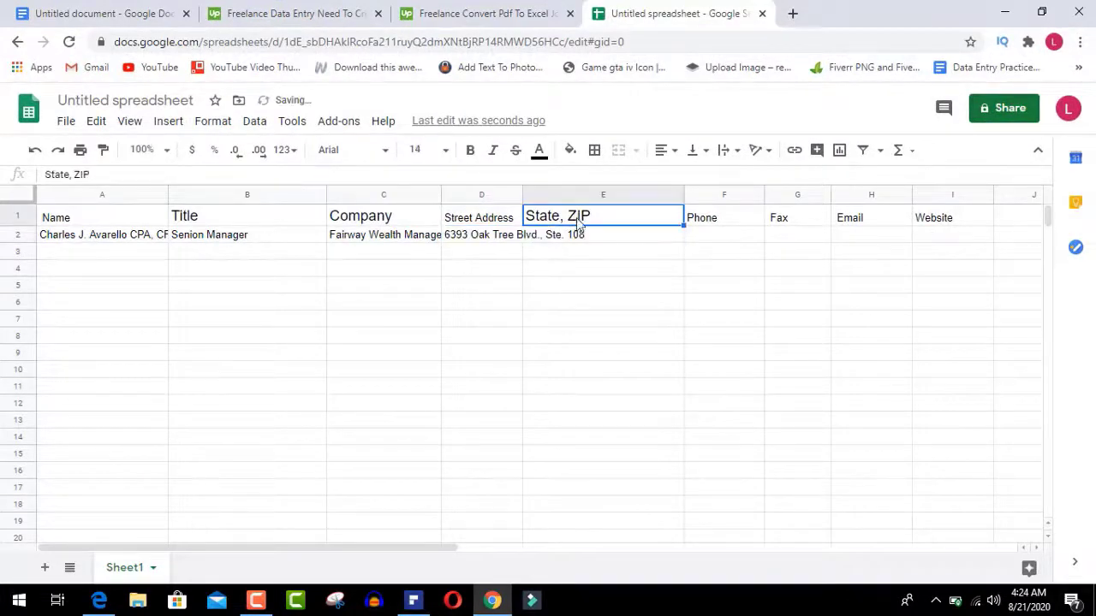
click(618, 235)
text(4413)
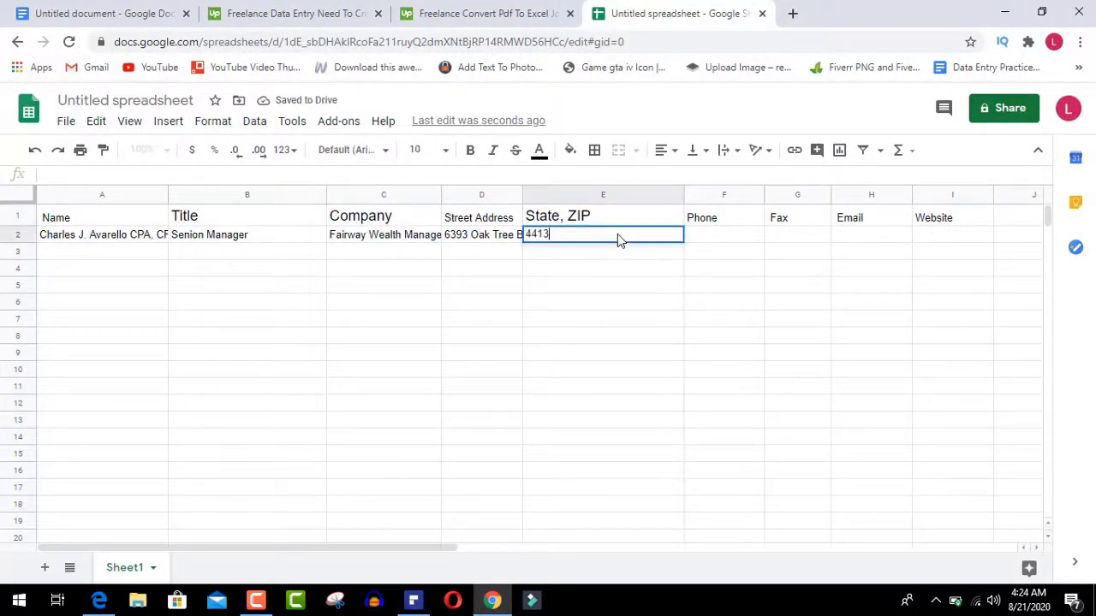
click(718, 226)
click(717, 243)
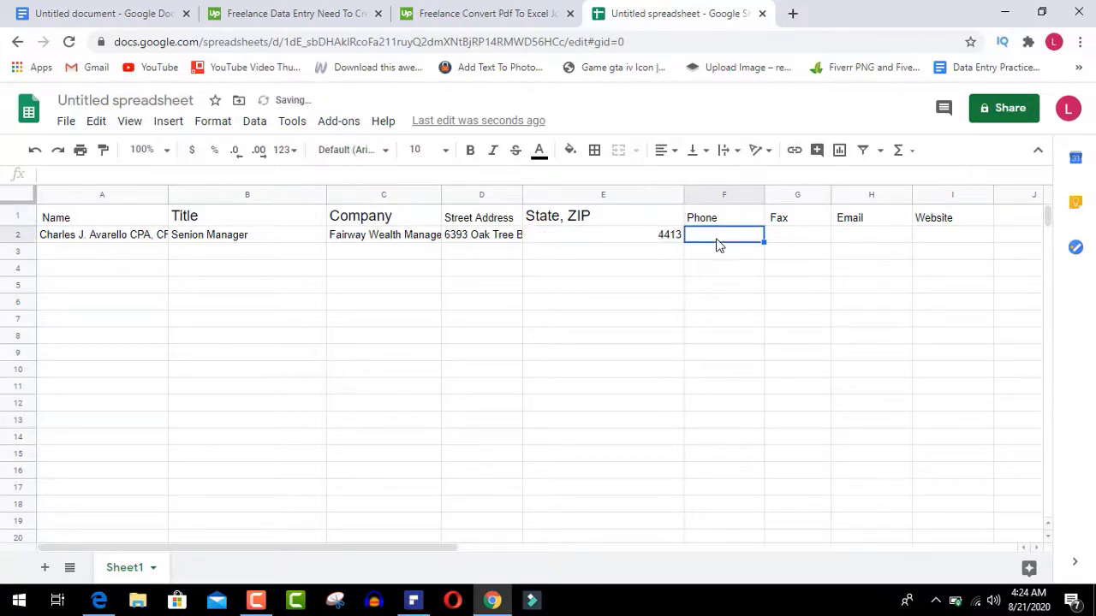
- Paste the first member's phone number into F2 and fax number into G2
click(492, 602)
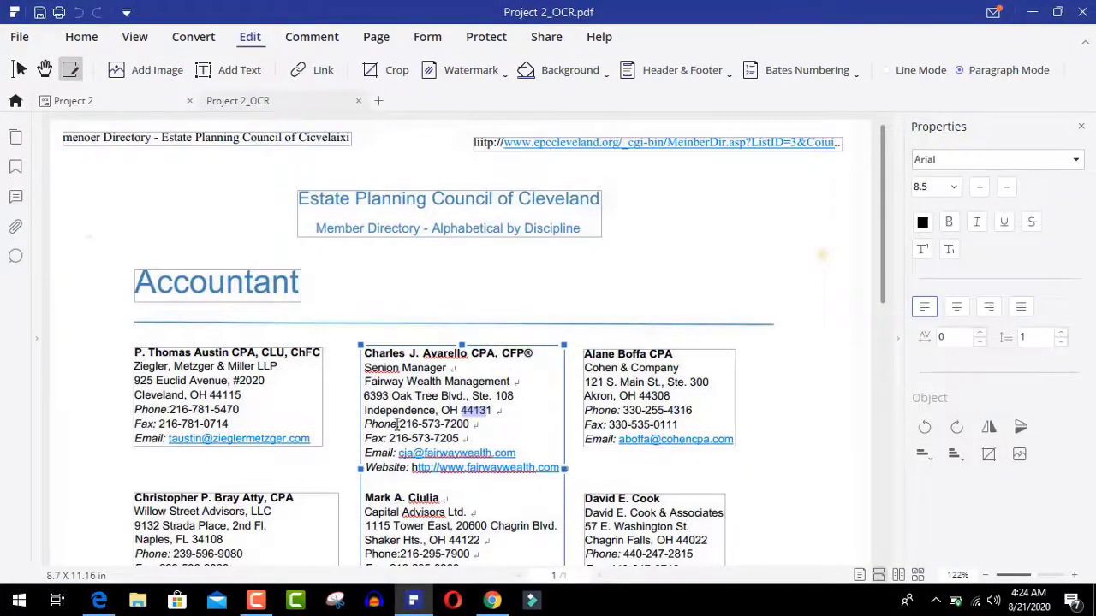
drag(397, 425, 470, 425)
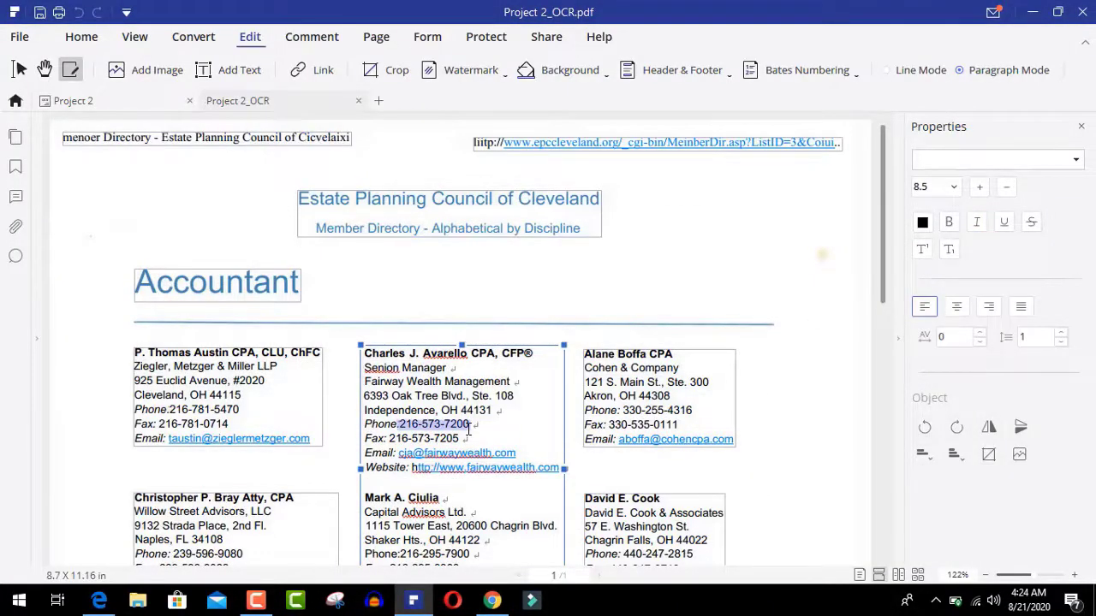
click(492, 602)
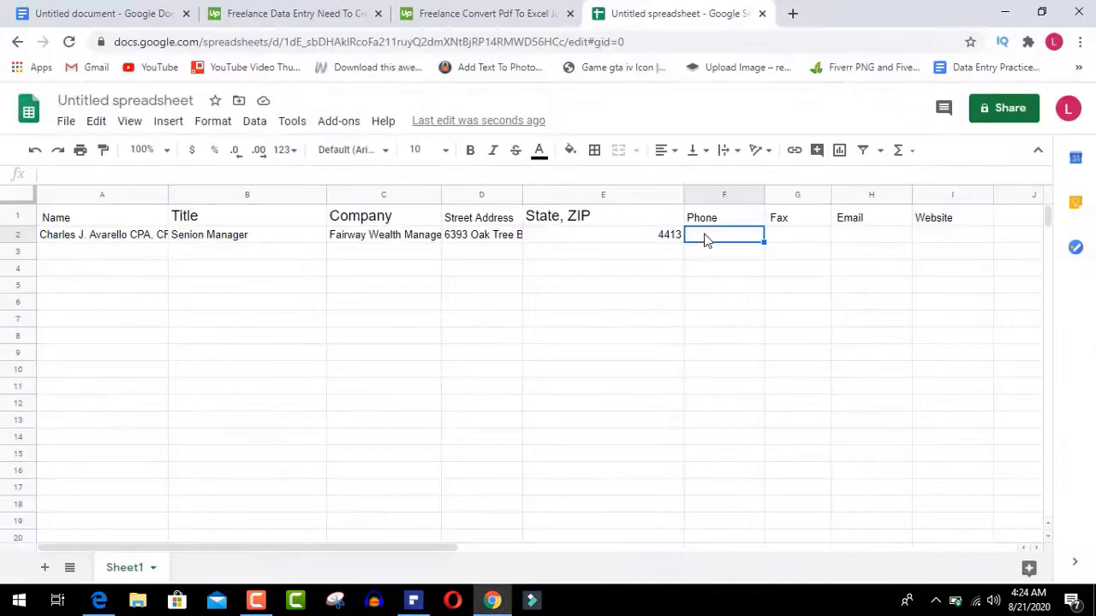
double_click(716, 234)
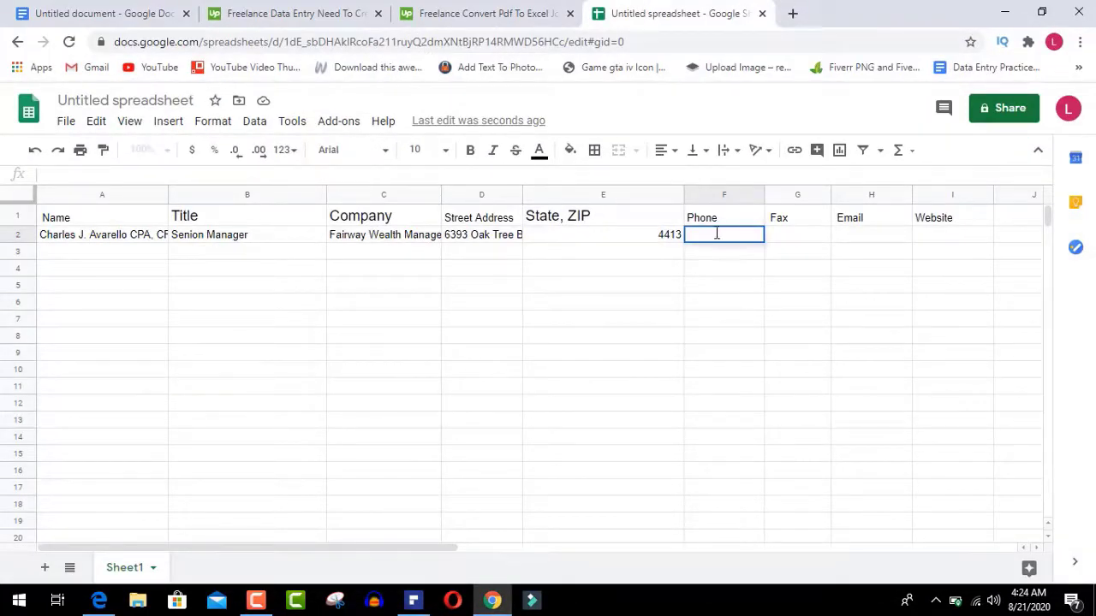
key(ctrl+v)
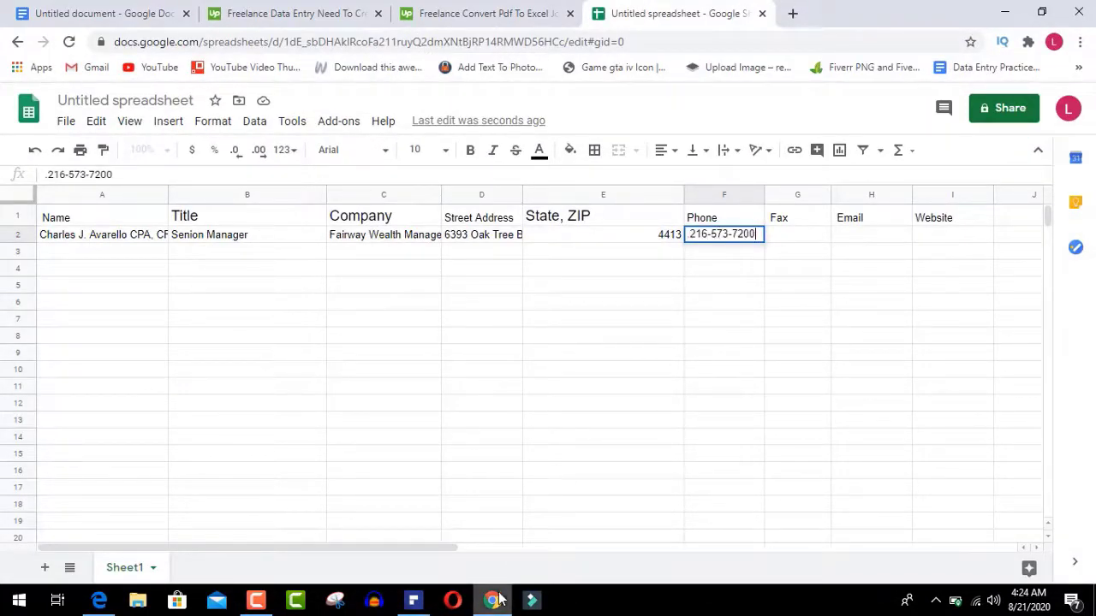
click(498, 602)
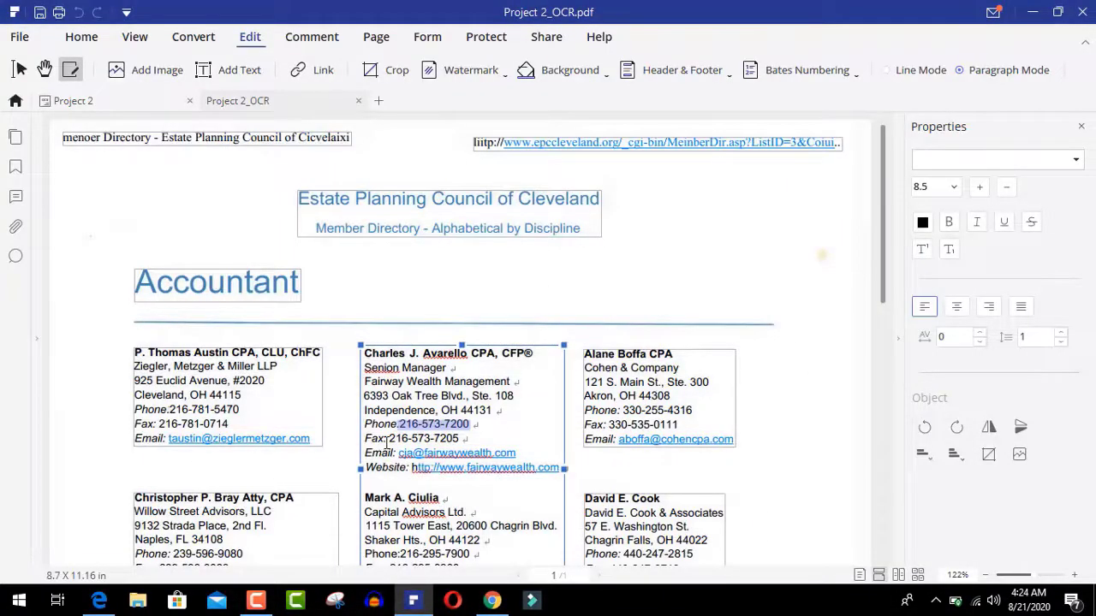
click(388, 440)
drag(389, 441, 462, 439)
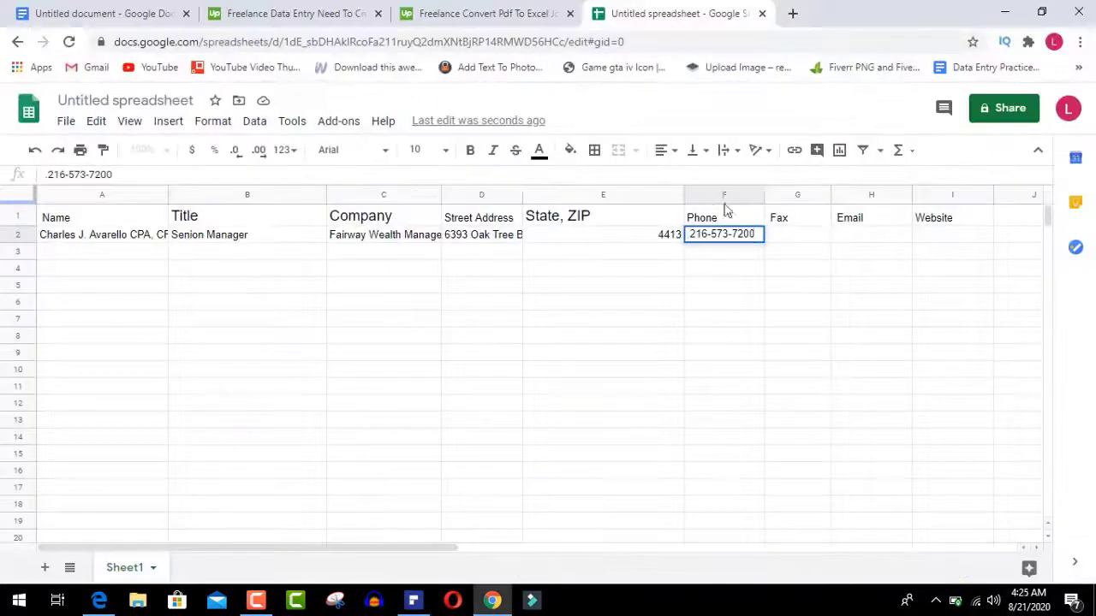
click(492, 602)
double_click(797, 244)
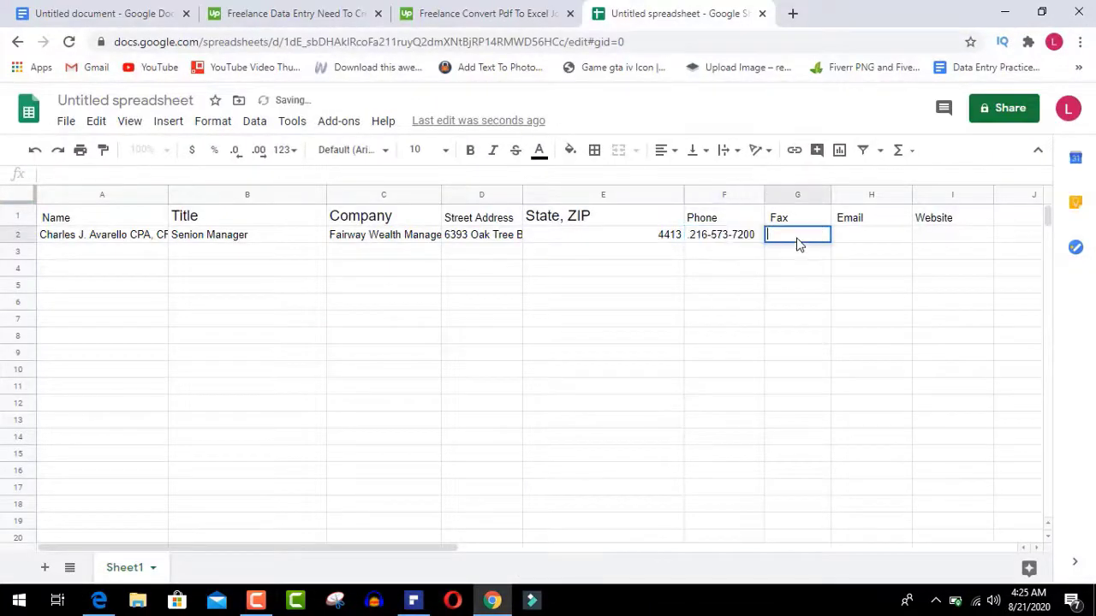
key(ctrl+v)
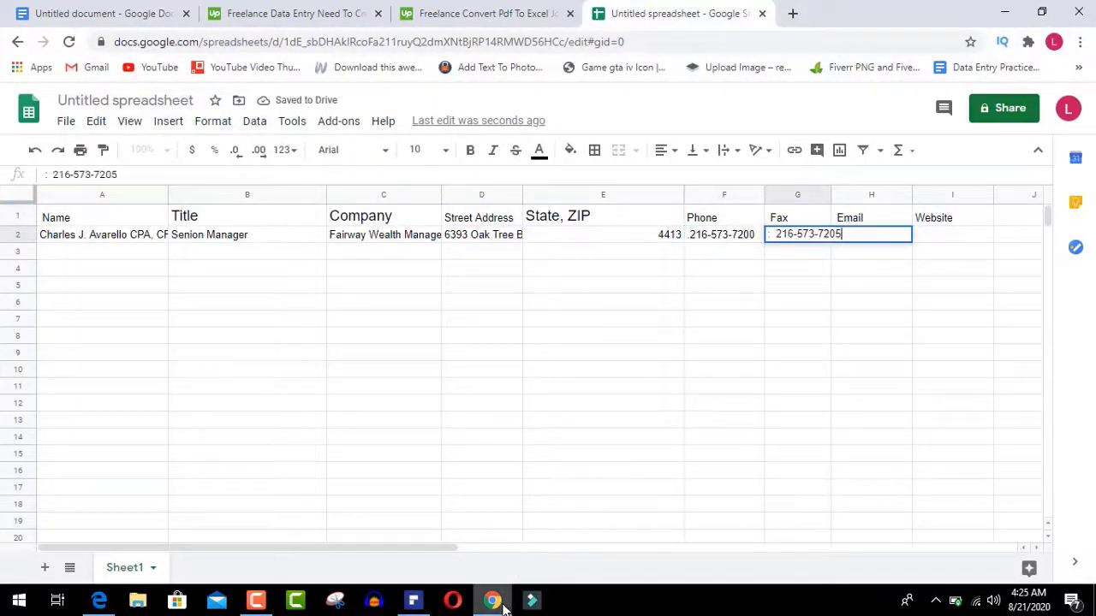
- Paste the member's e-mail address from the PDF into cell H2
click(493, 602)
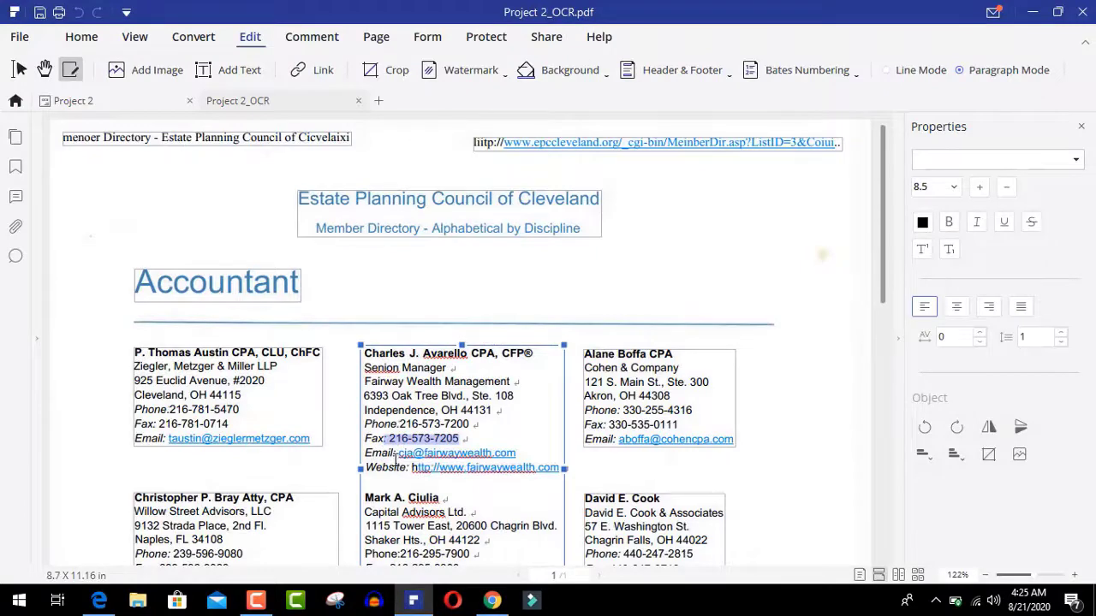
drag(397, 453, 519, 455)
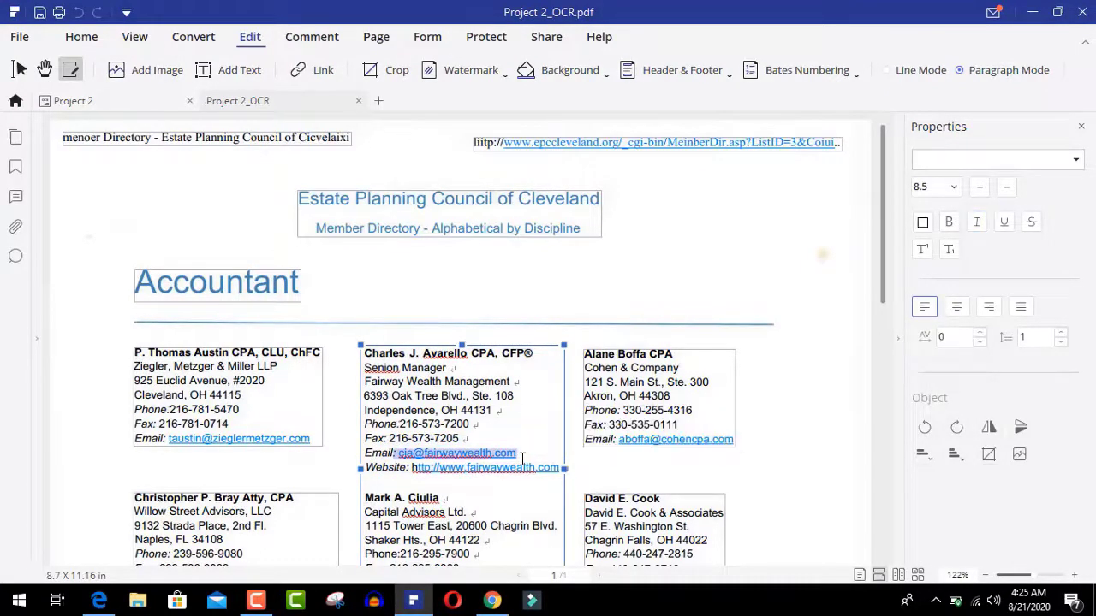
click(414, 600)
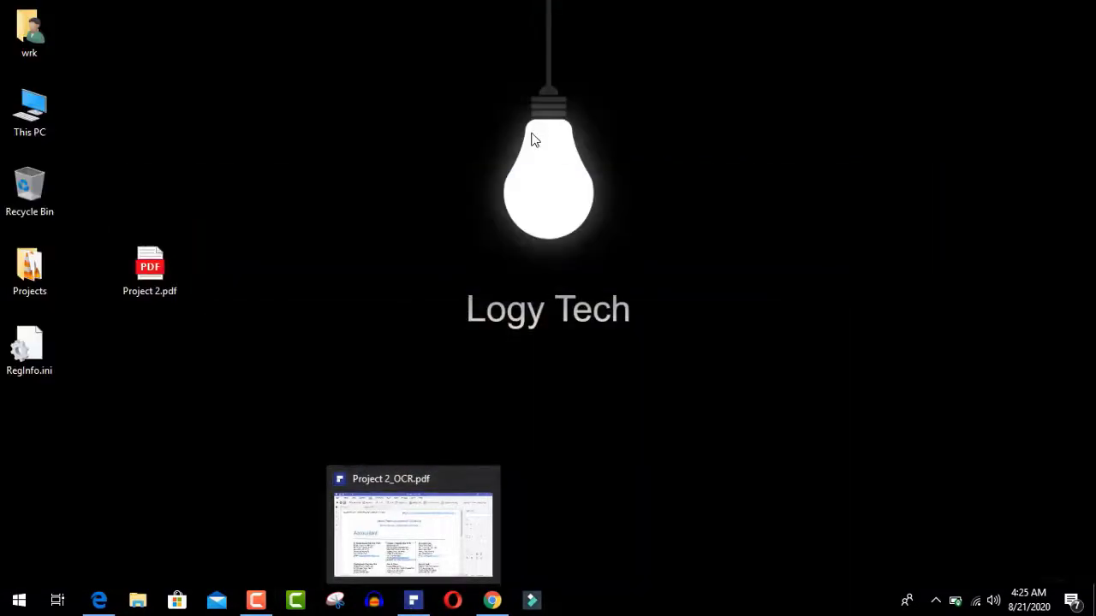
key(alt+Tab)
key(ctrl+v)
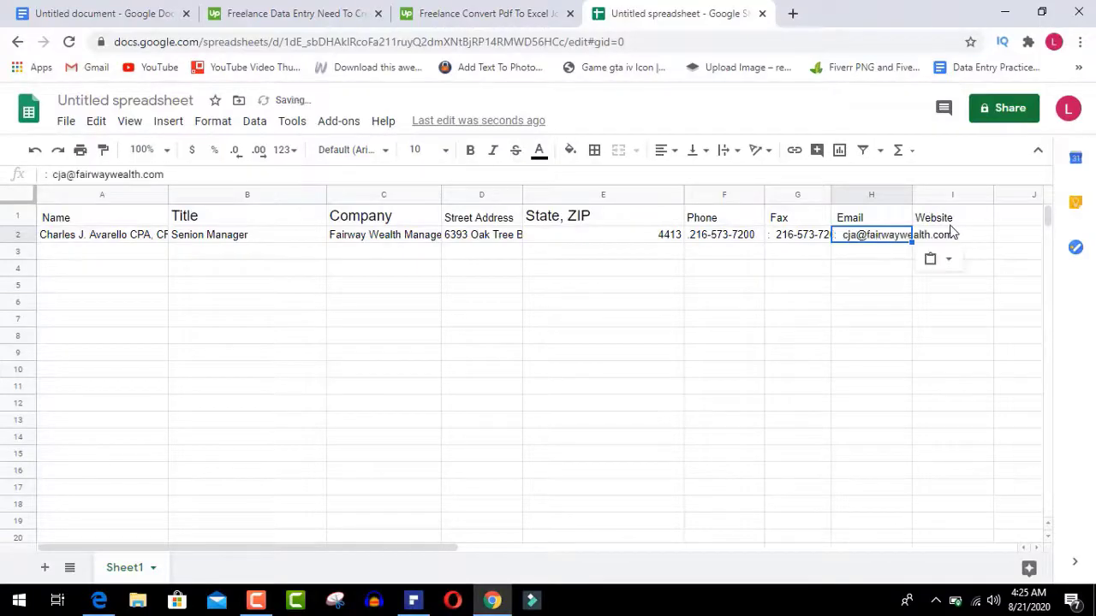
- Paste the website address into I2 and delete the stray leading colon
click(954, 219)
double_click(965, 233)
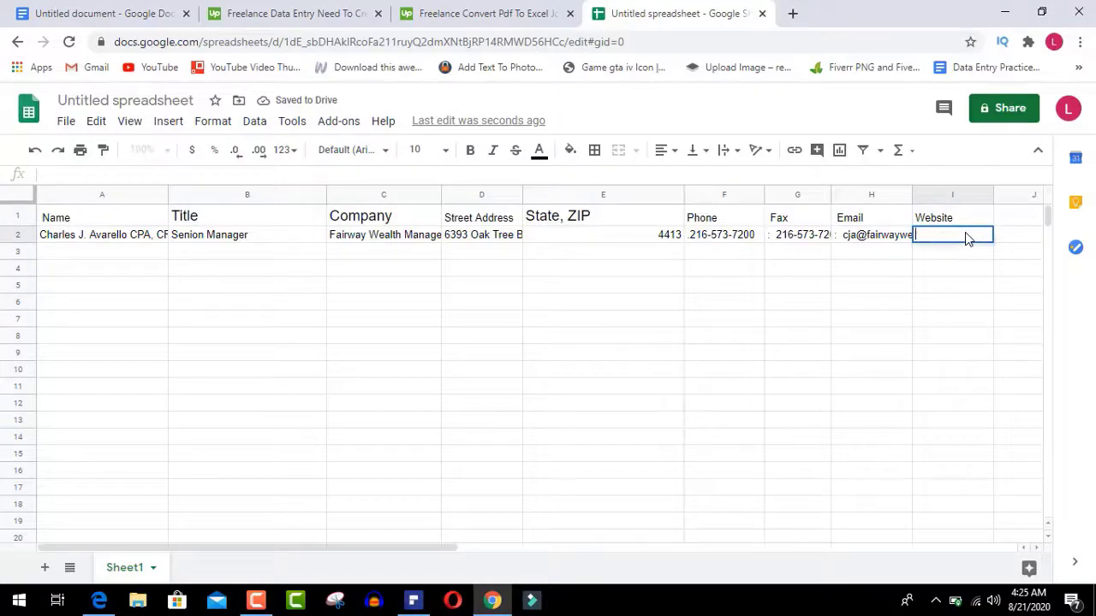
click(492, 600)
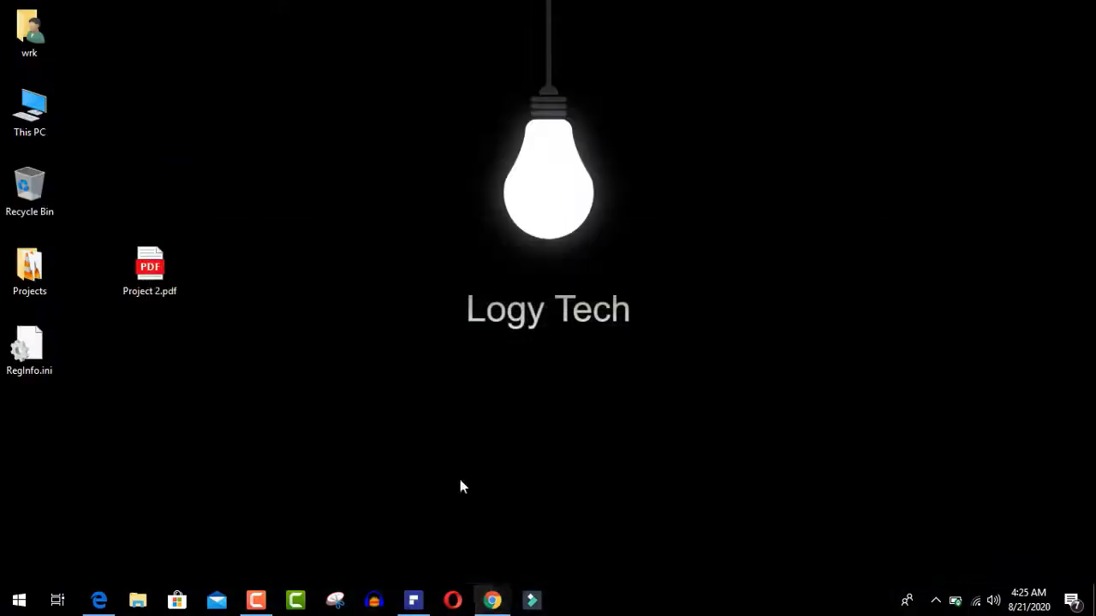
click(413, 600)
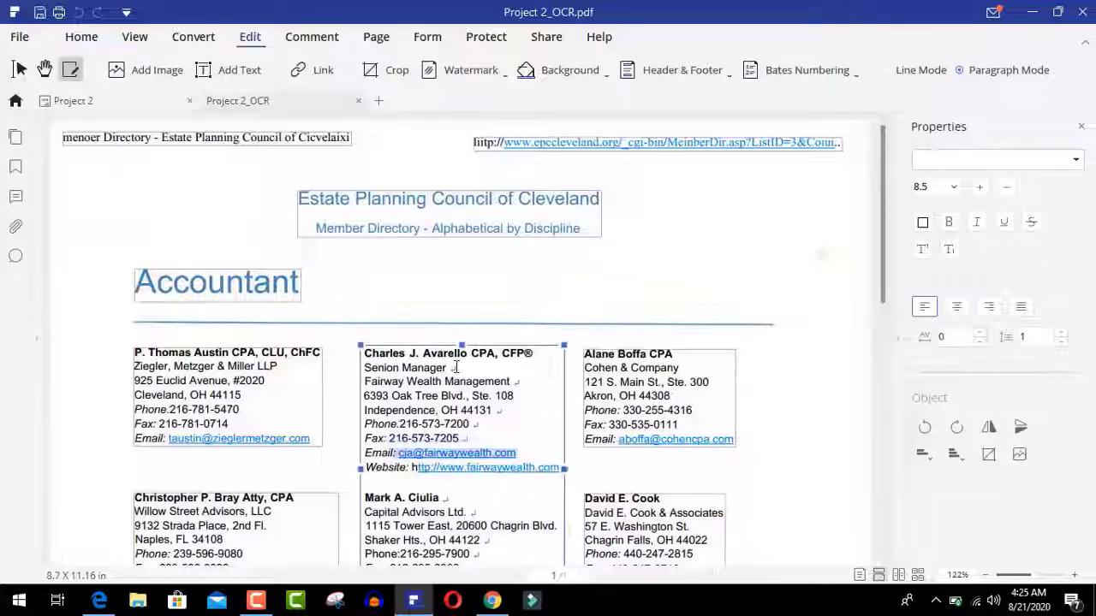
click(411, 467)
drag(411, 467, 564, 471)
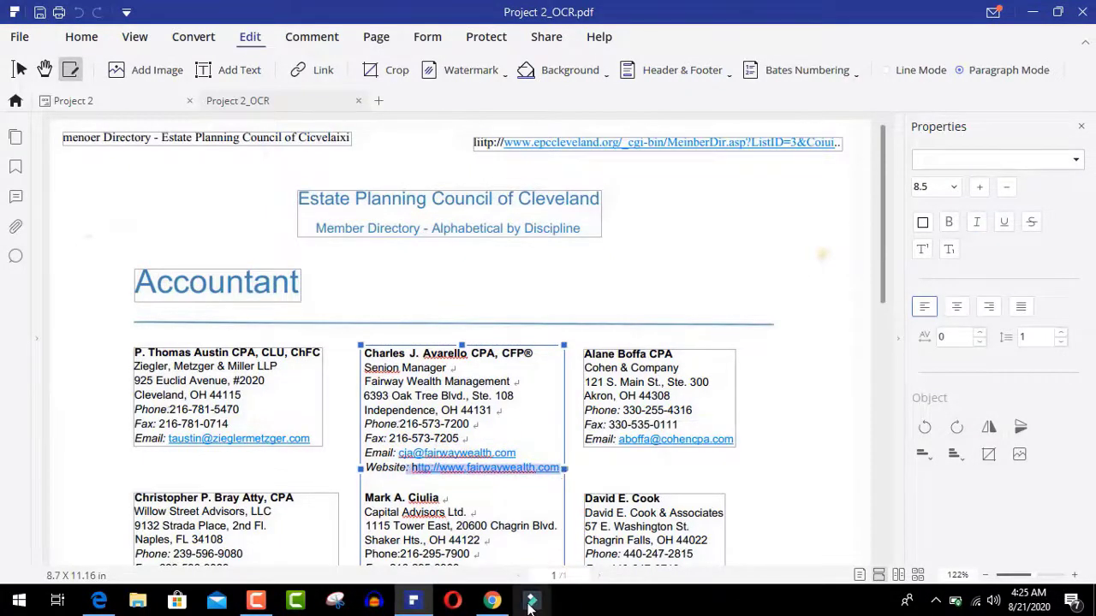
click(493, 601)
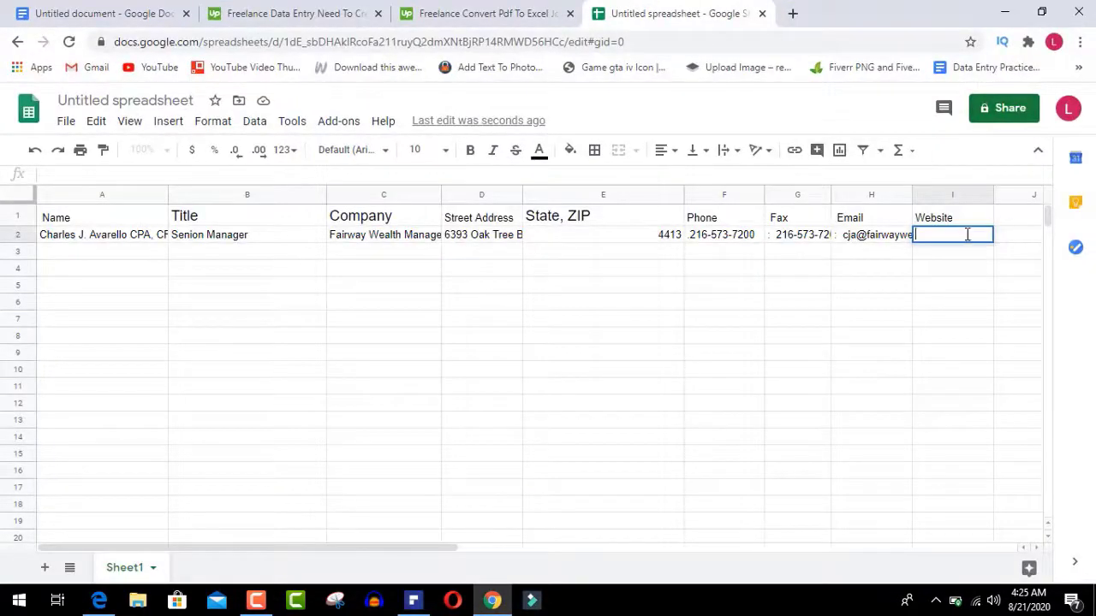
double_click(968, 234)
text(: http://www.fairwaywealth.com)
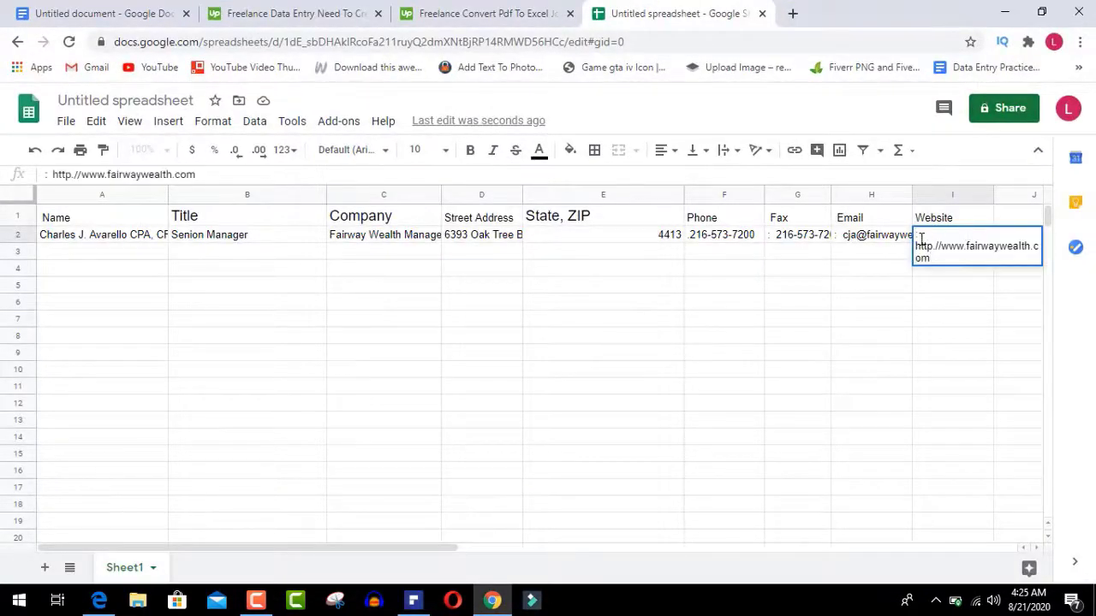
key(BackSpace)
key(BackSpace)
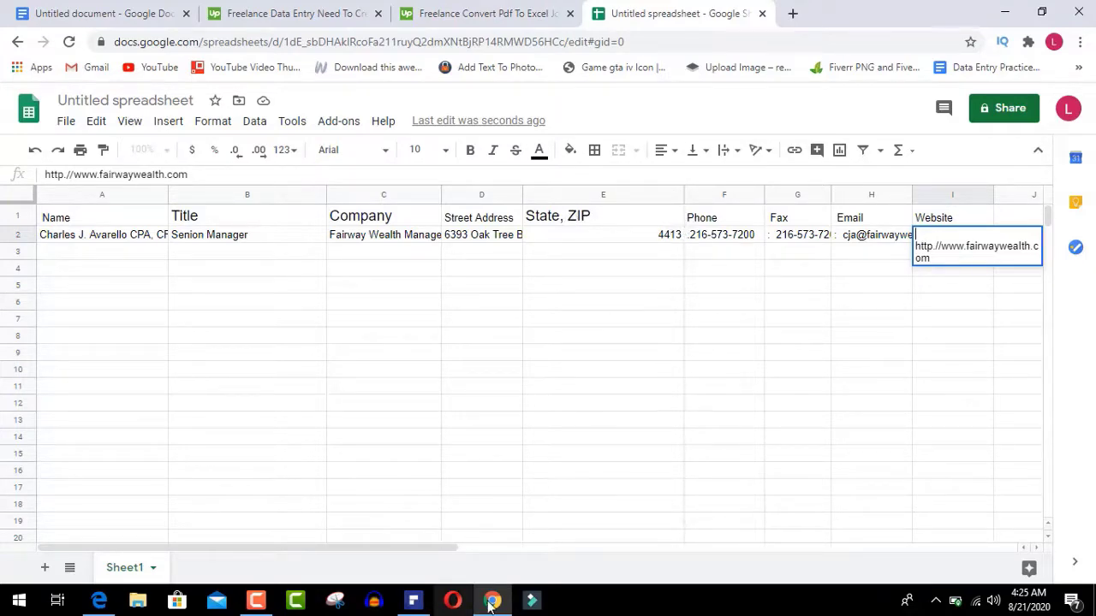
click(413, 601)
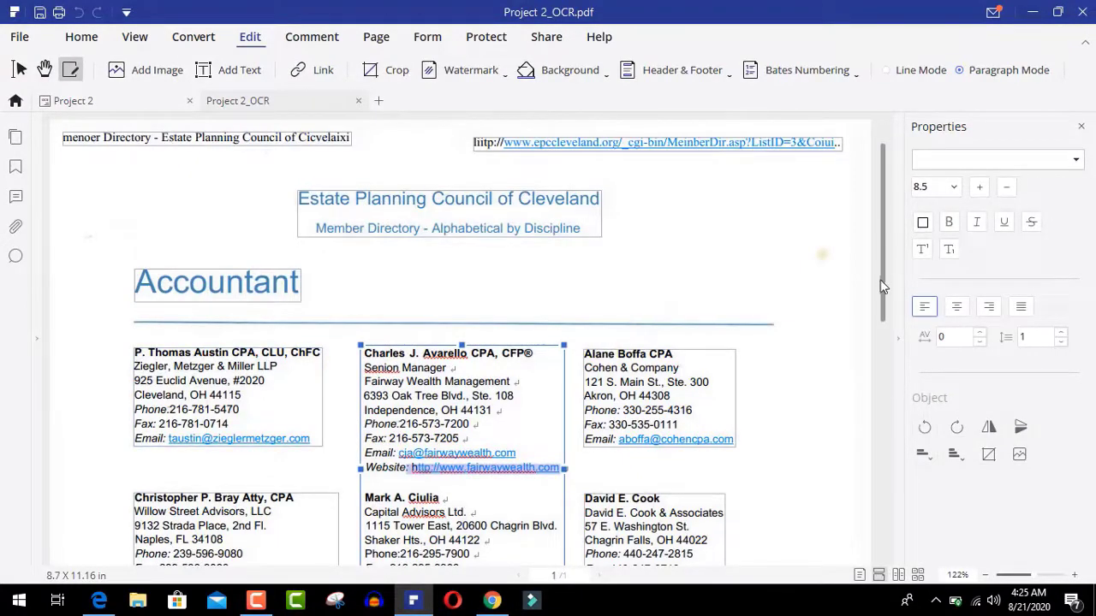
- Scroll the PDF to the next directory entries and commit the website entry in I2
mouse_move(886, 252)
mouse_down()
mouse_move(873, 321)
mouse_move(882, 333)
mouse_up()
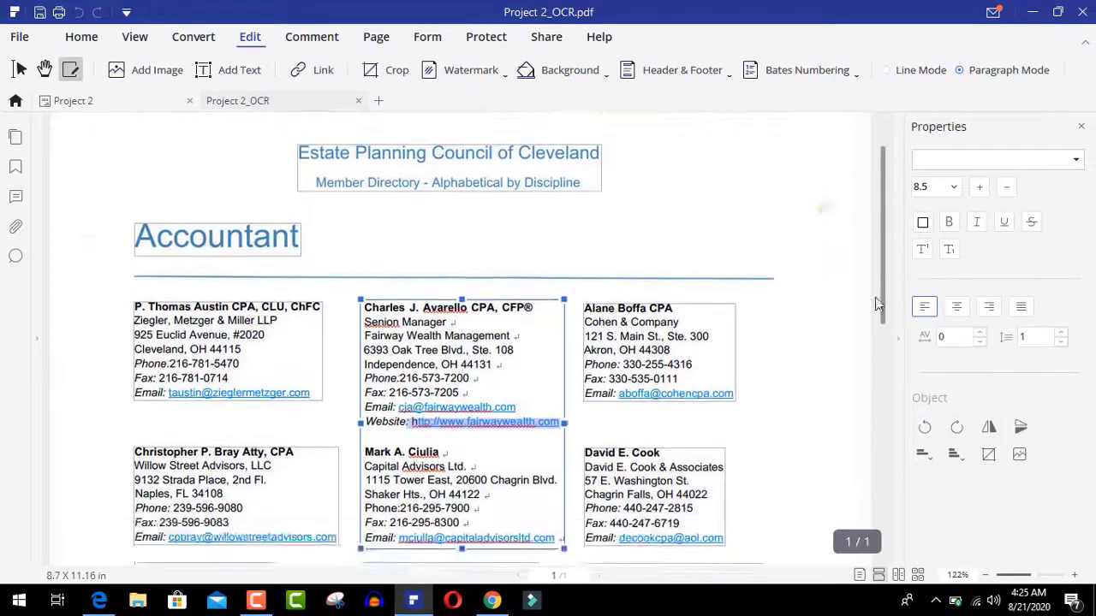
click(1036, 16)
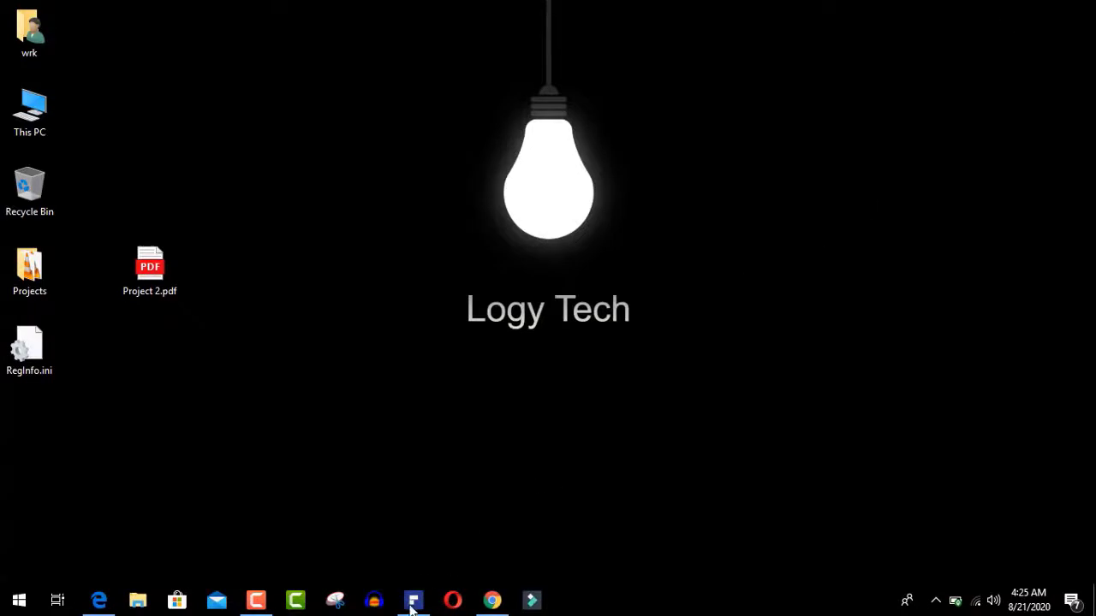
click(492, 600)
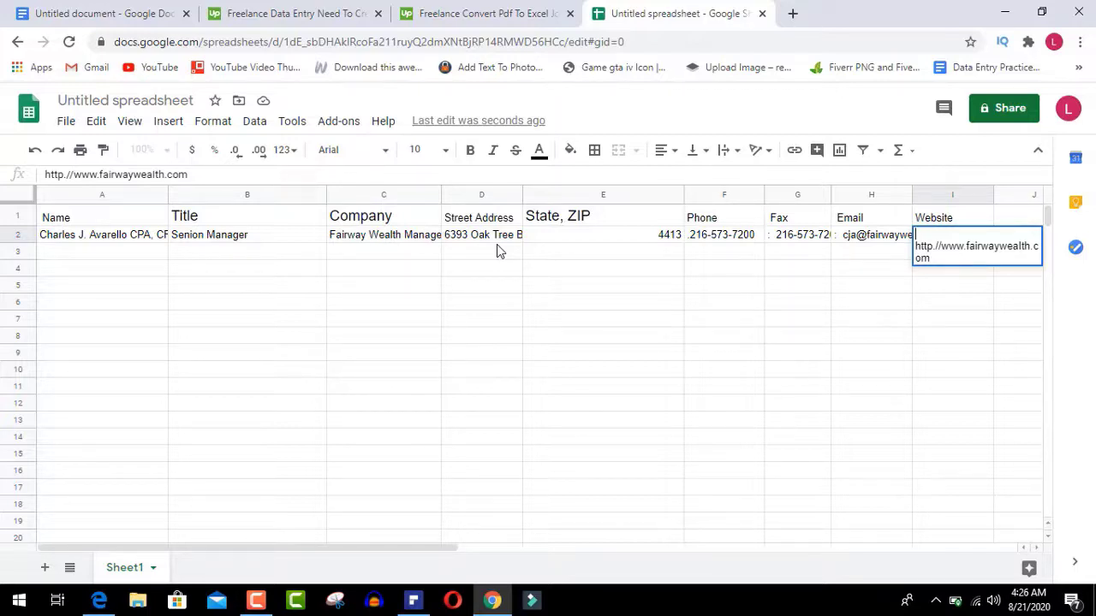
click(225, 264)
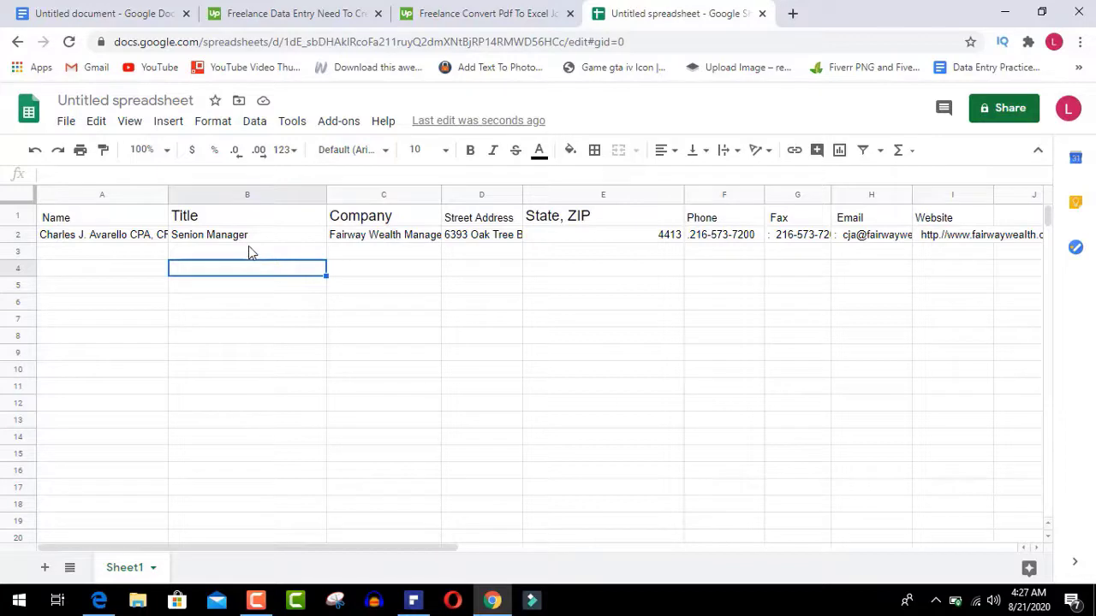
- Begin the next contact's record by editing cells B3 through F3
click(248, 246)
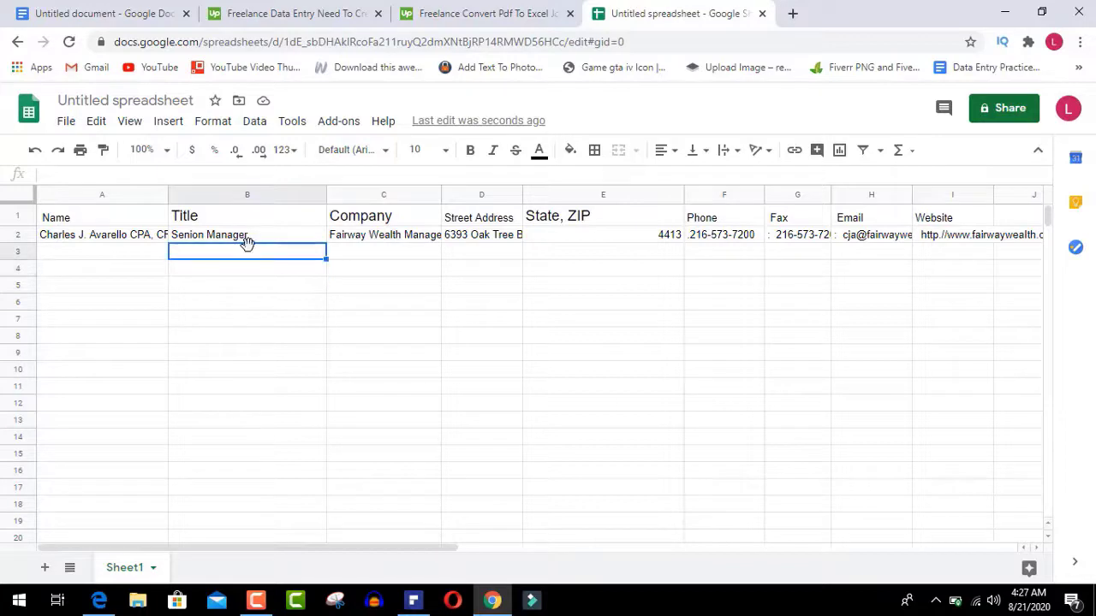
double_click(379, 254)
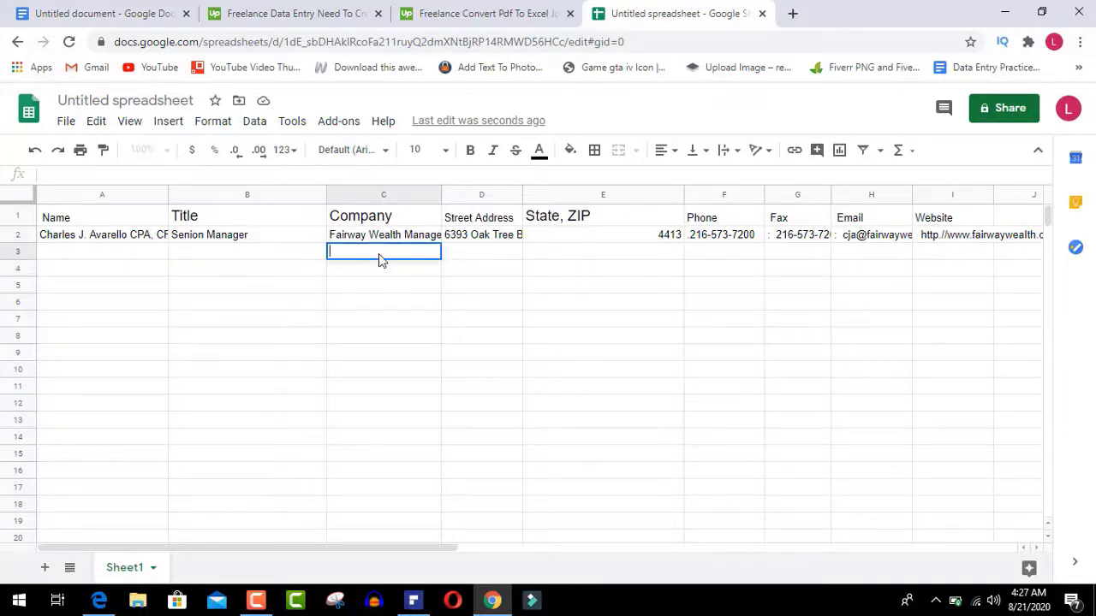
double_click(485, 254)
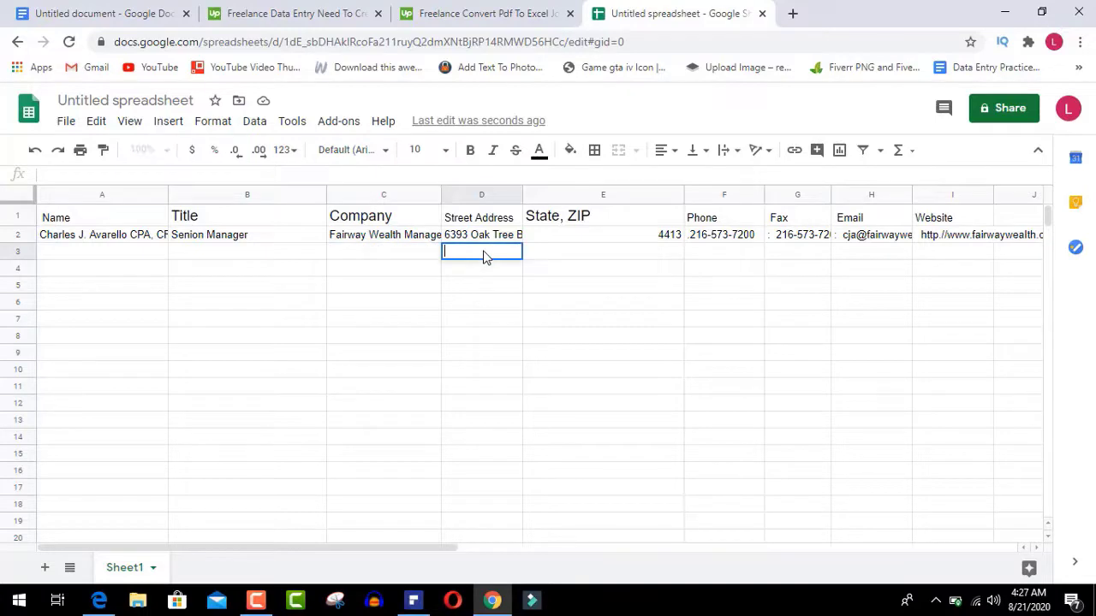
double_click(560, 252)
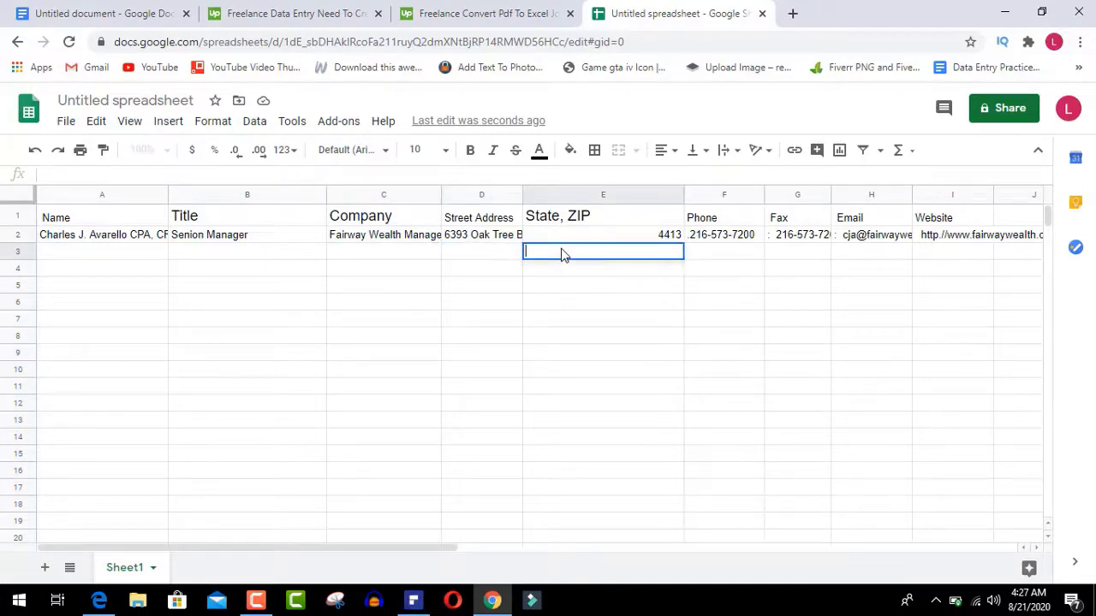
click(725, 254)
double_click(724, 254)
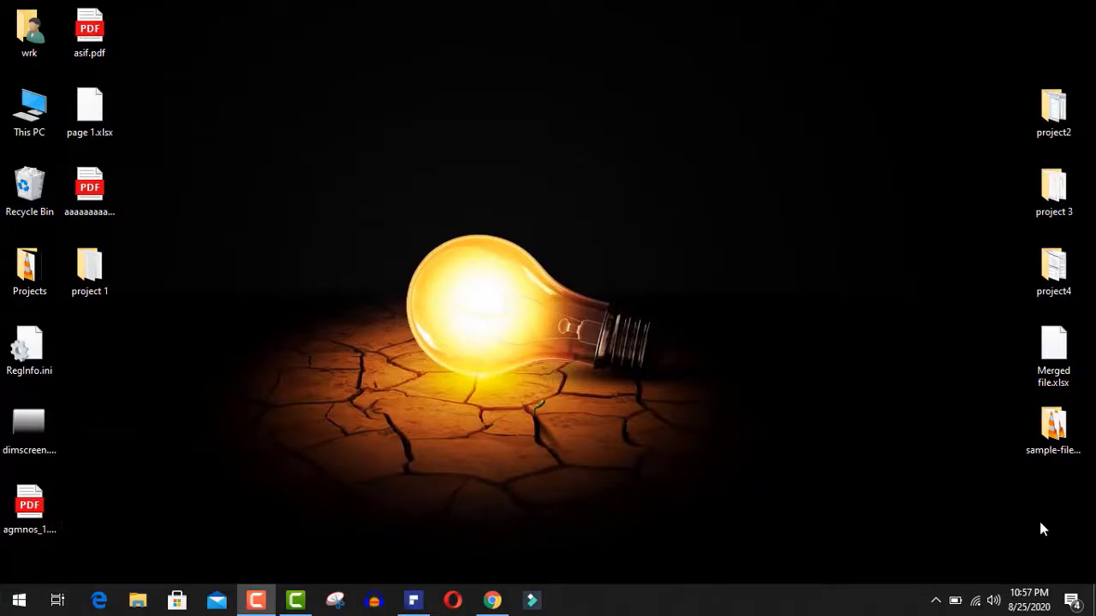
- Move the project2 folder to mid-desktop, open it, and view the student data spreadsheet image
click(1053, 110)
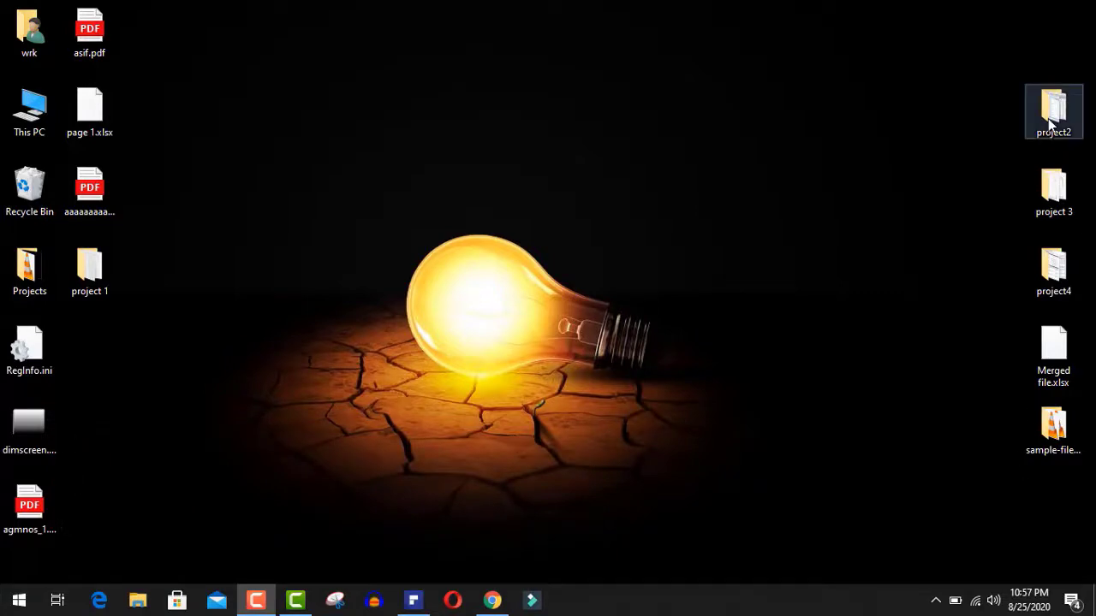
drag(1066, 120, 520, 196)
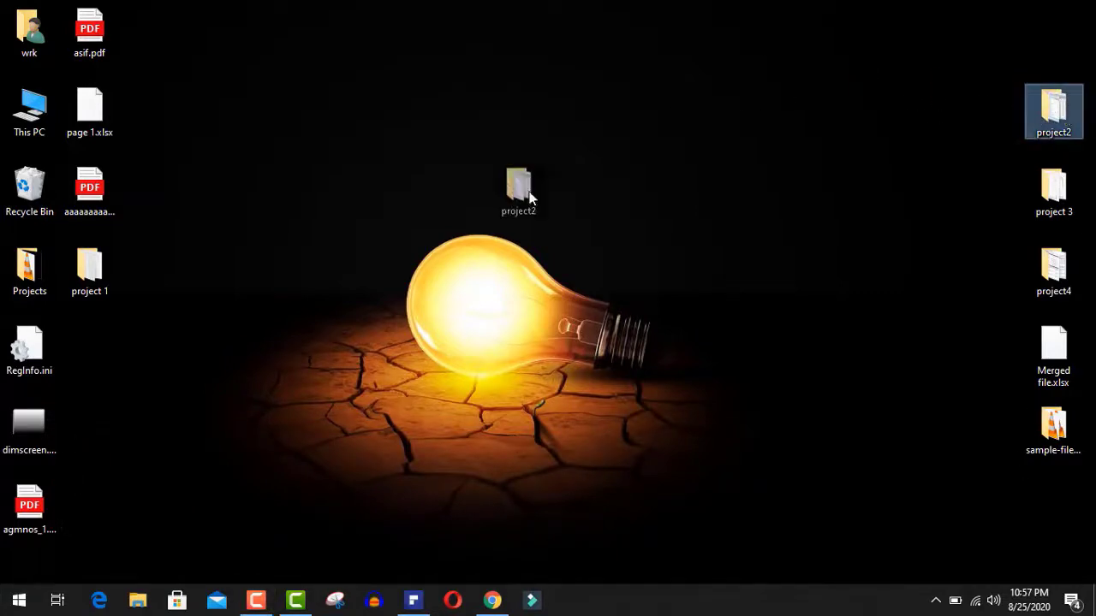
double_click(520, 196)
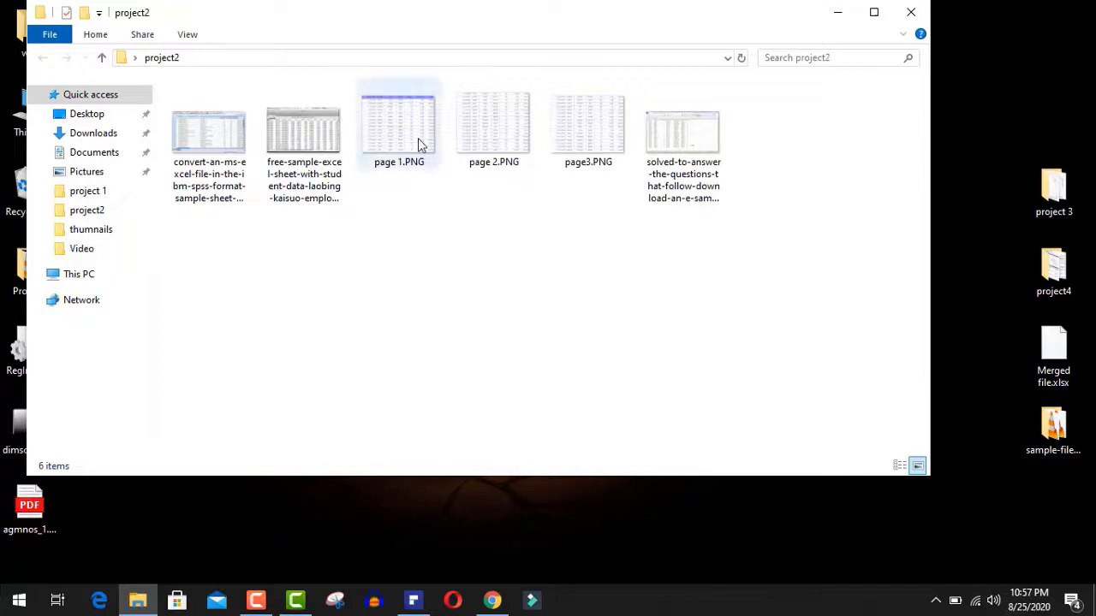
double_click(331, 150)
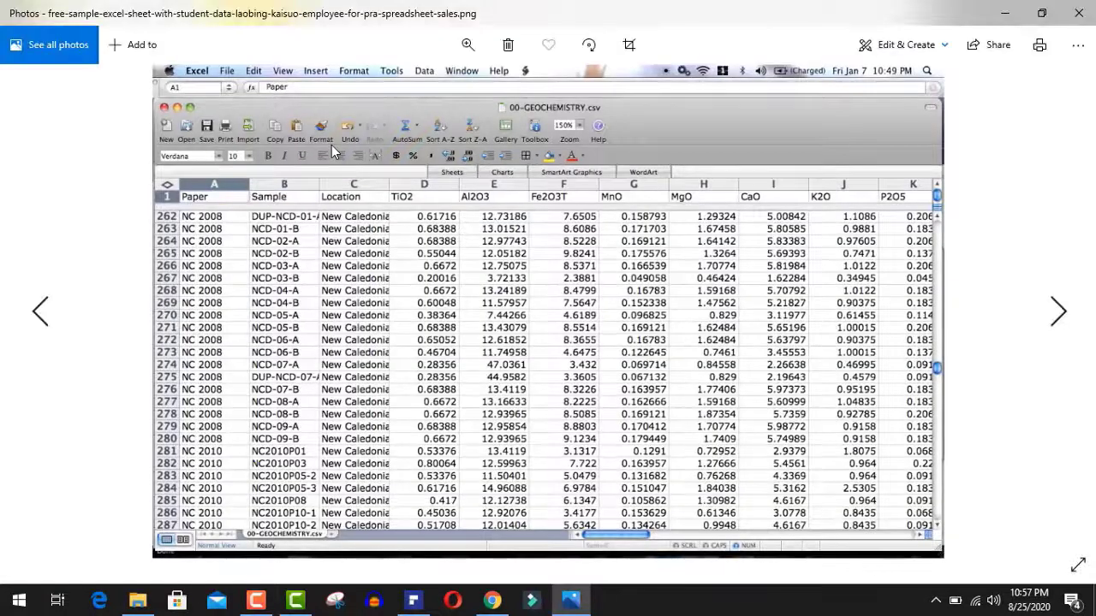
key(Right)
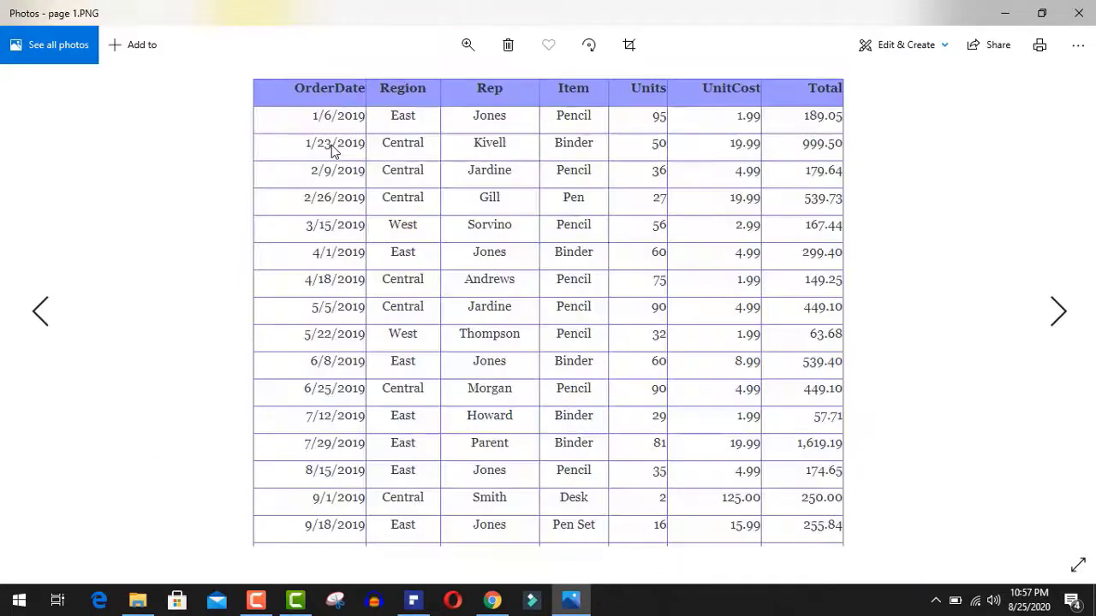
key(Right)
key(Right)
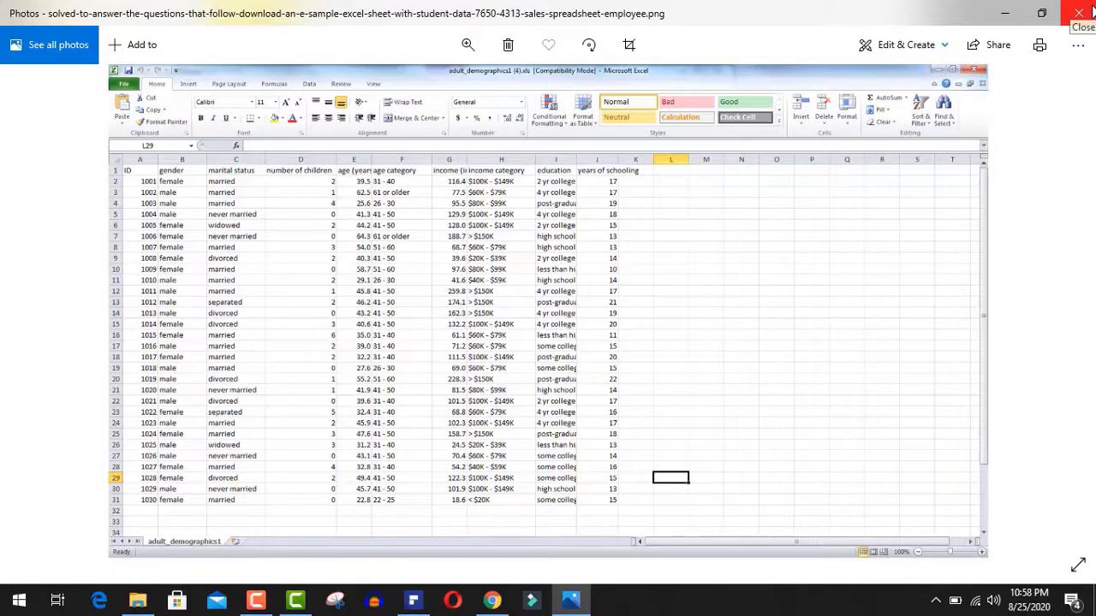
click(1093, 11)
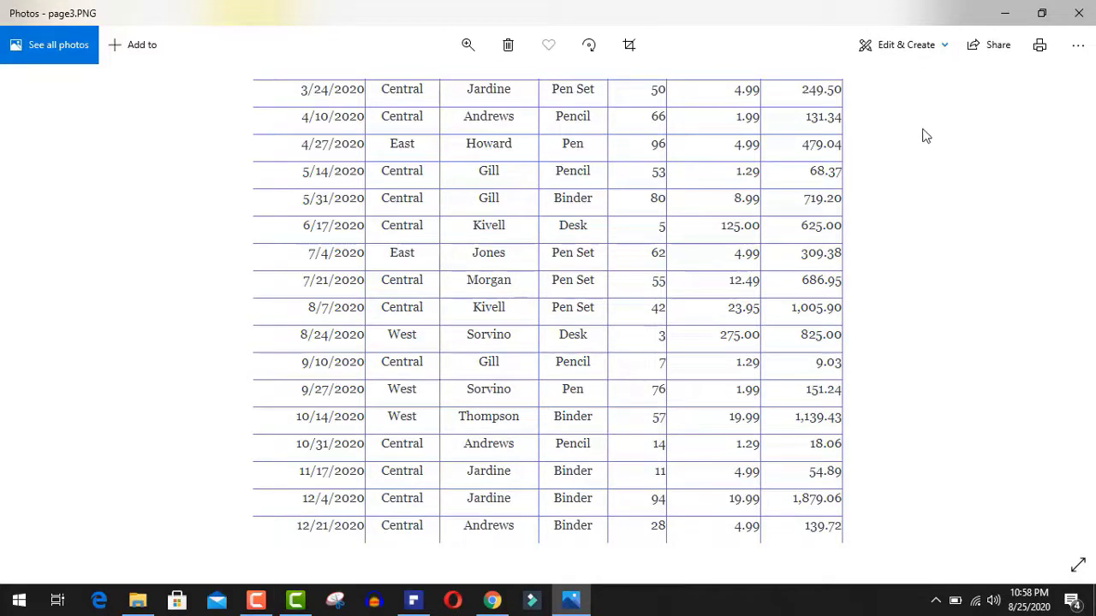
key(Left)
key(Left)
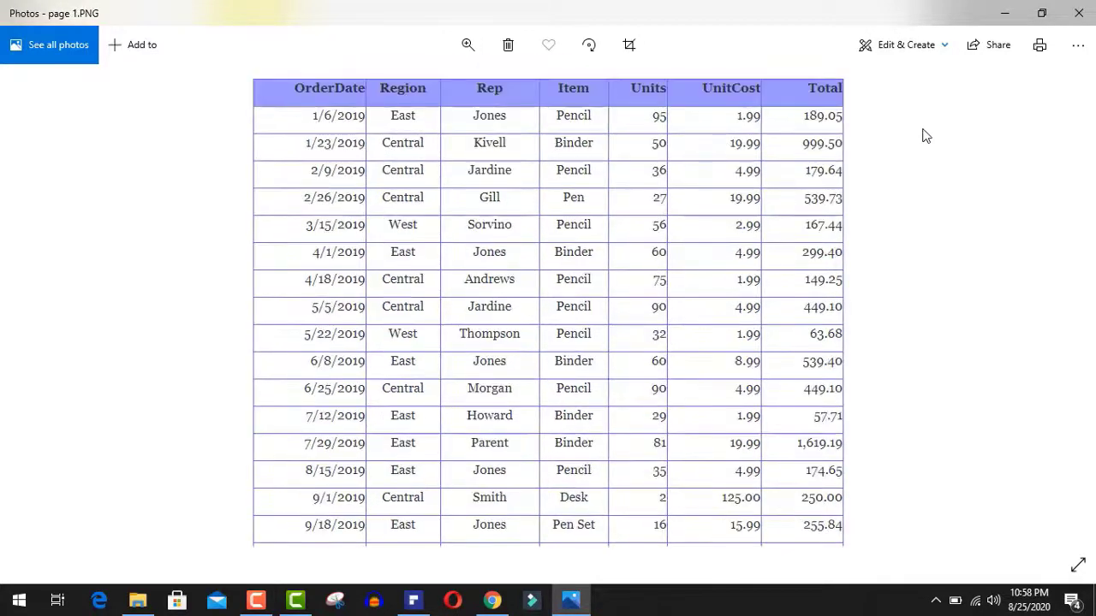
click(1083, 10)
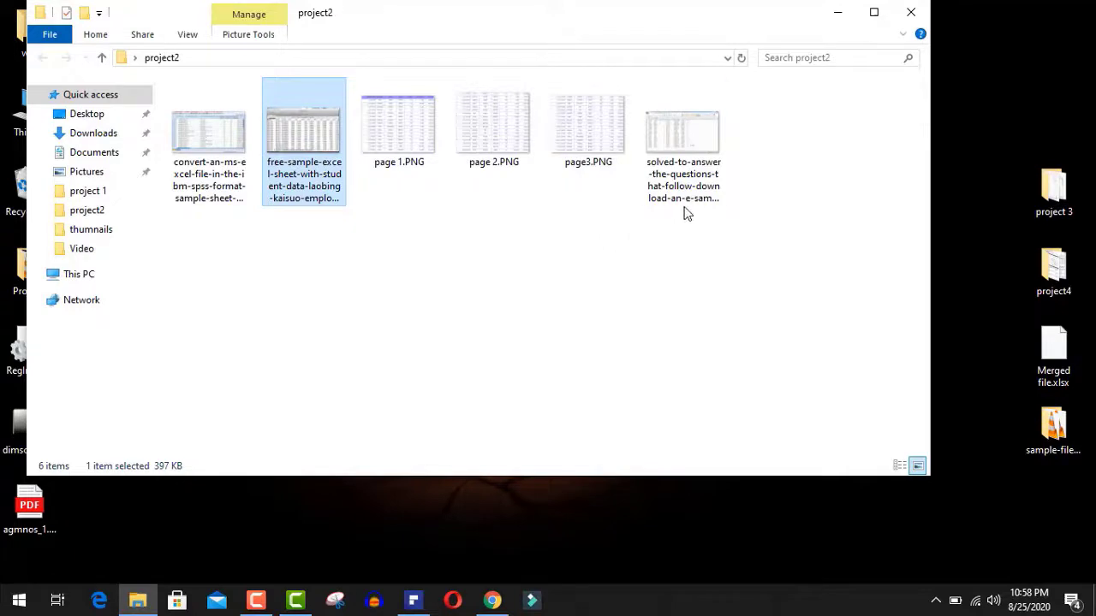
- Deselect the free-sample image and close the project2 folder window
click(519, 234)
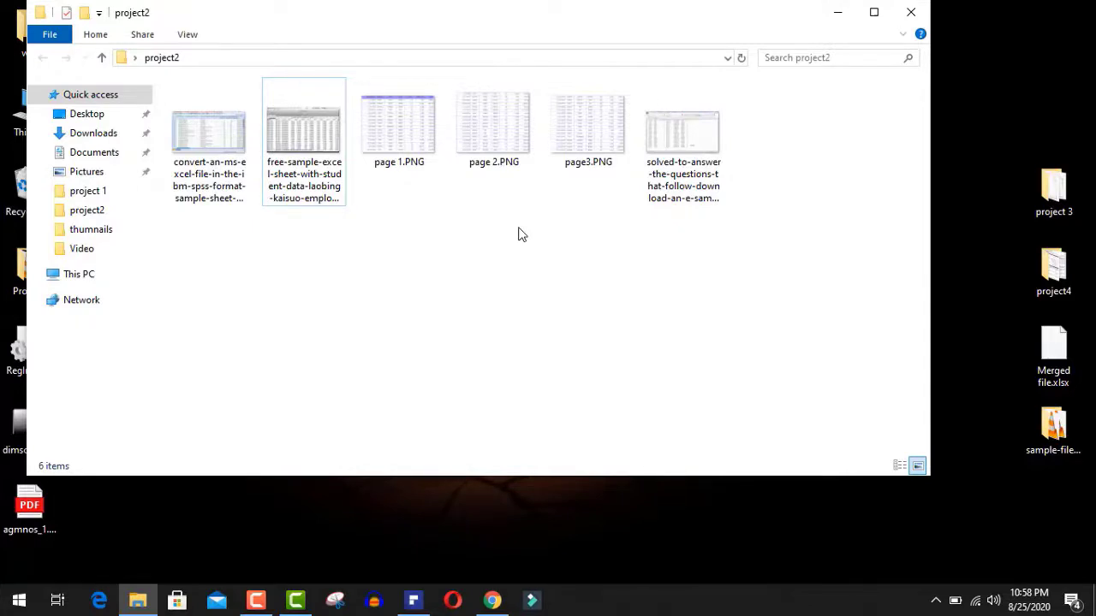
click(910, 13)
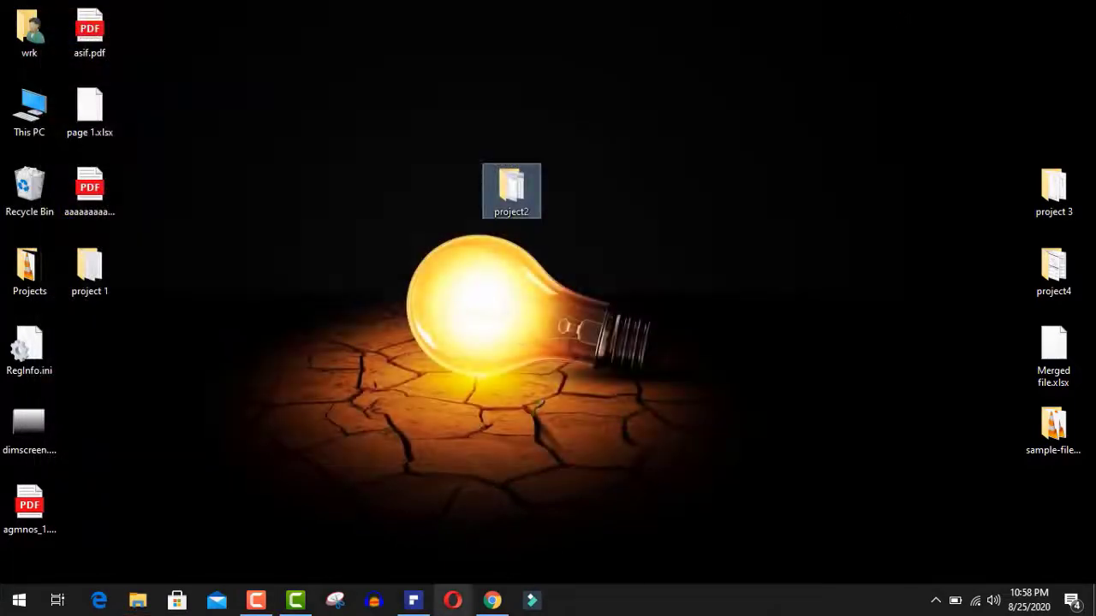
mouse_move(497, 608)
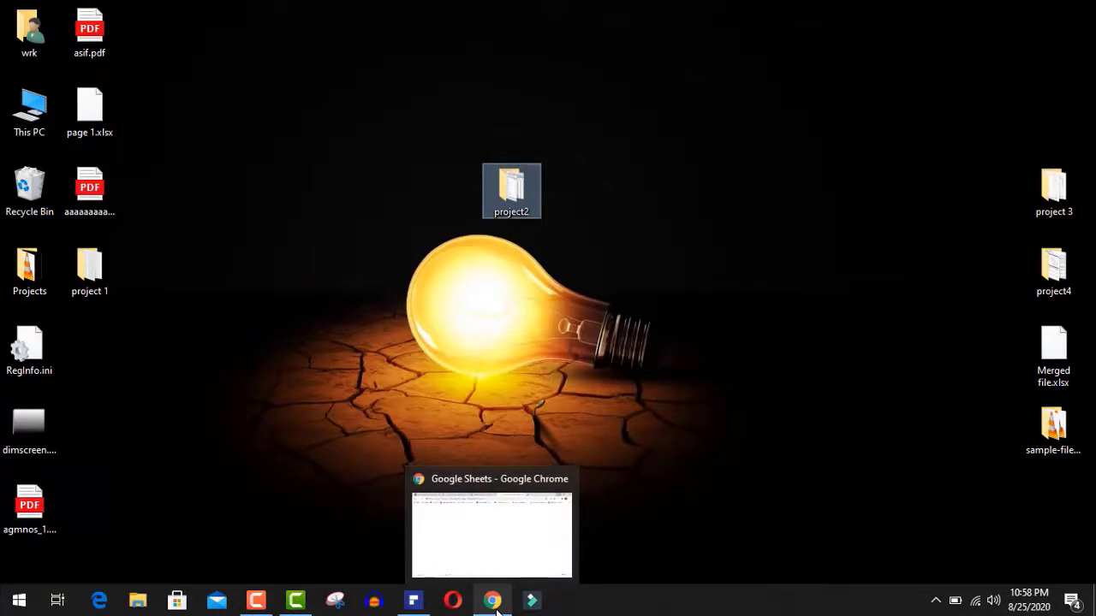
- On Online2PDF's JPG to Excel converter, load page 1.PNG from the project2 folder
click(496, 609)
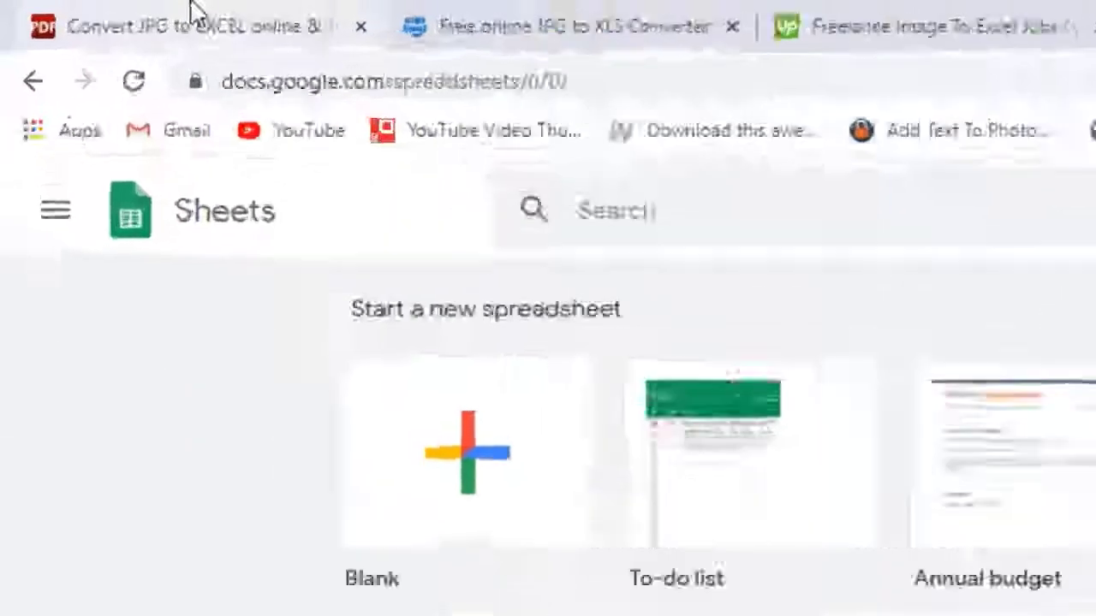
click(99, 8)
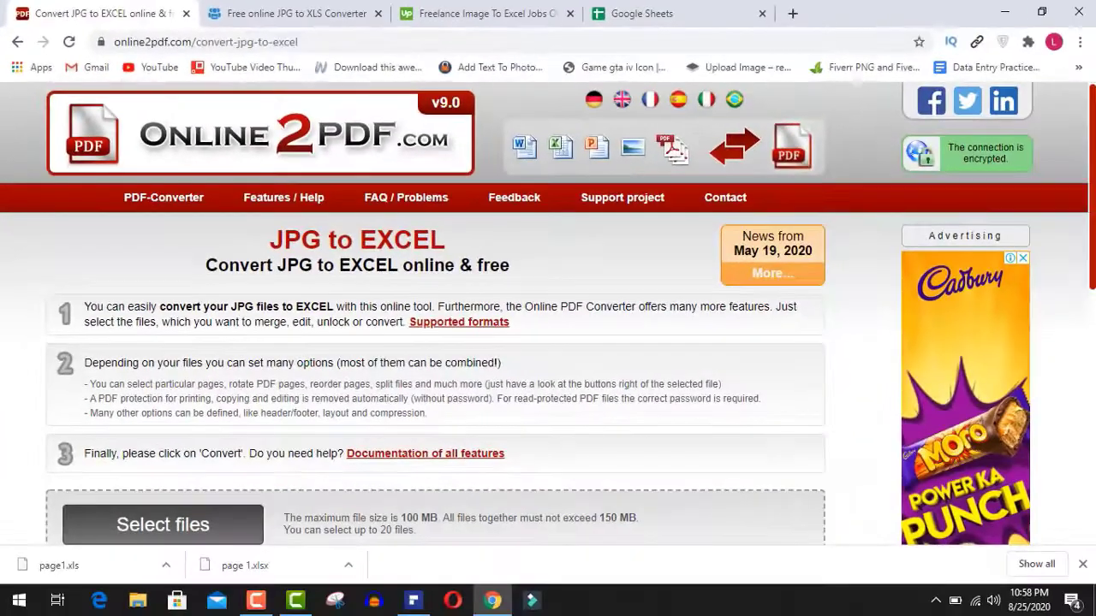
scroll(548, 308, down, 2)
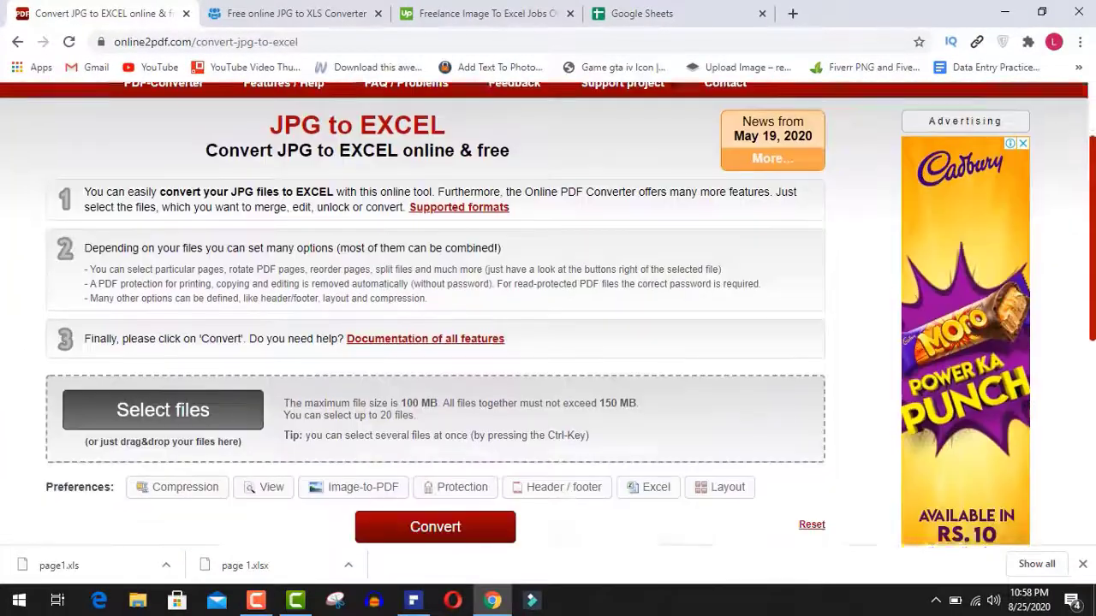
scroll(548, 309, down, 1)
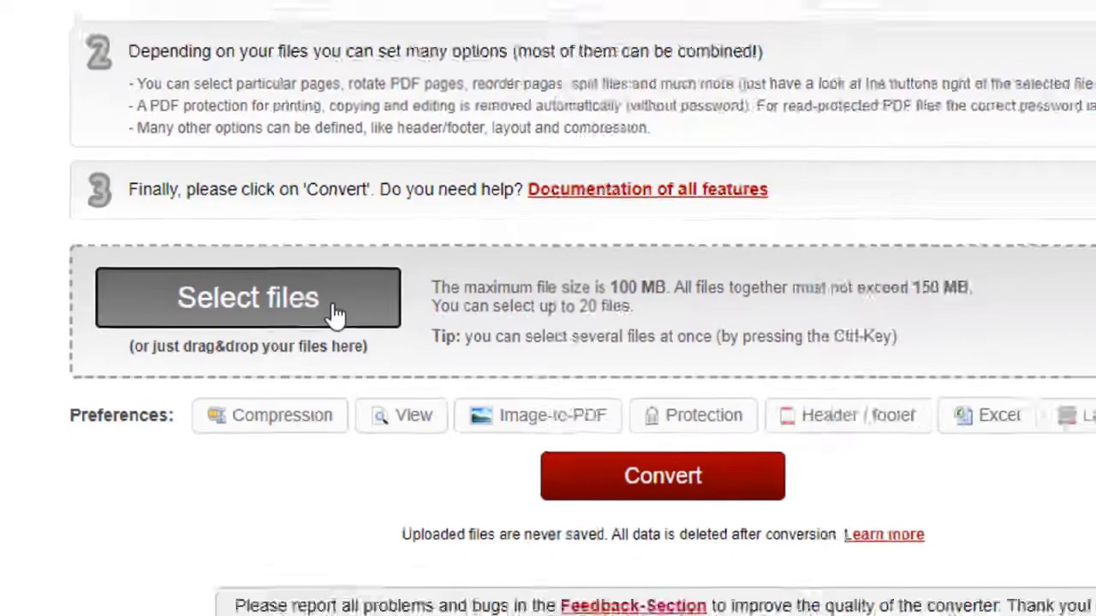
click(334, 315)
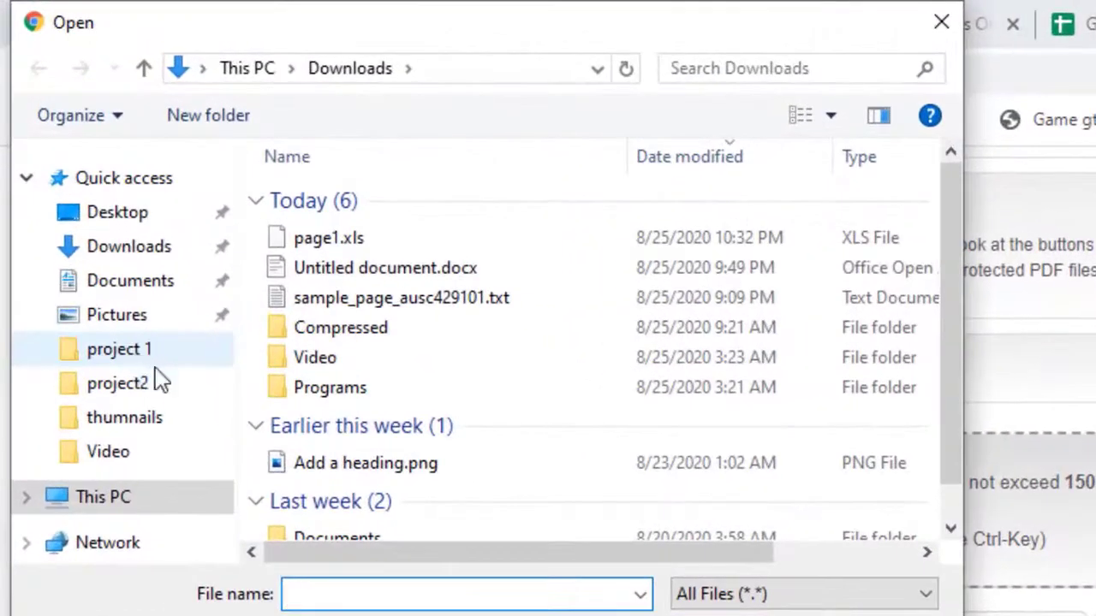
click(163, 383)
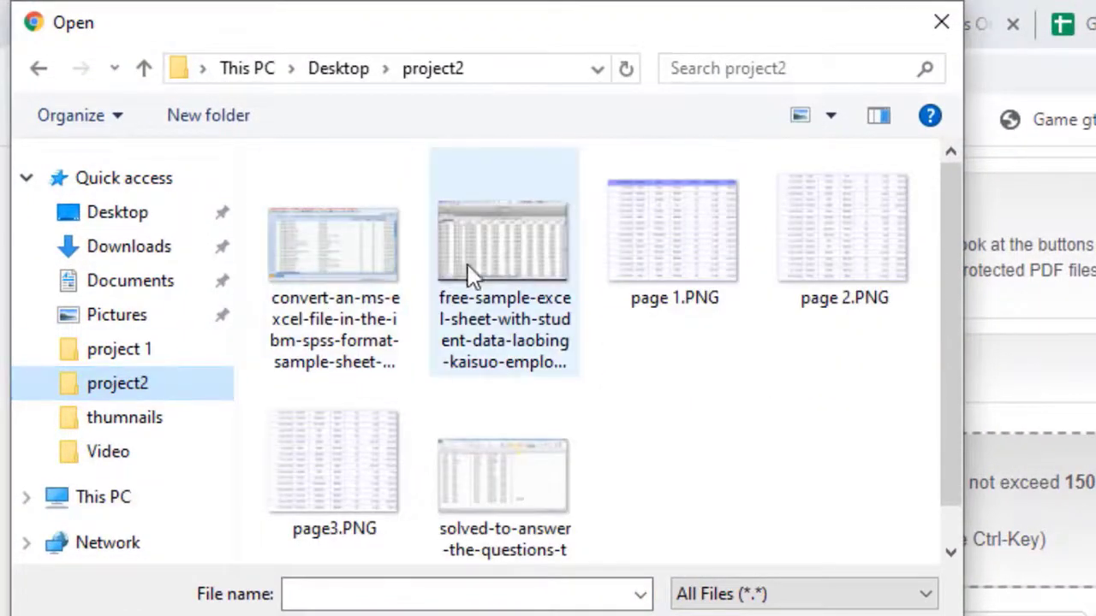
double_click(686, 274)
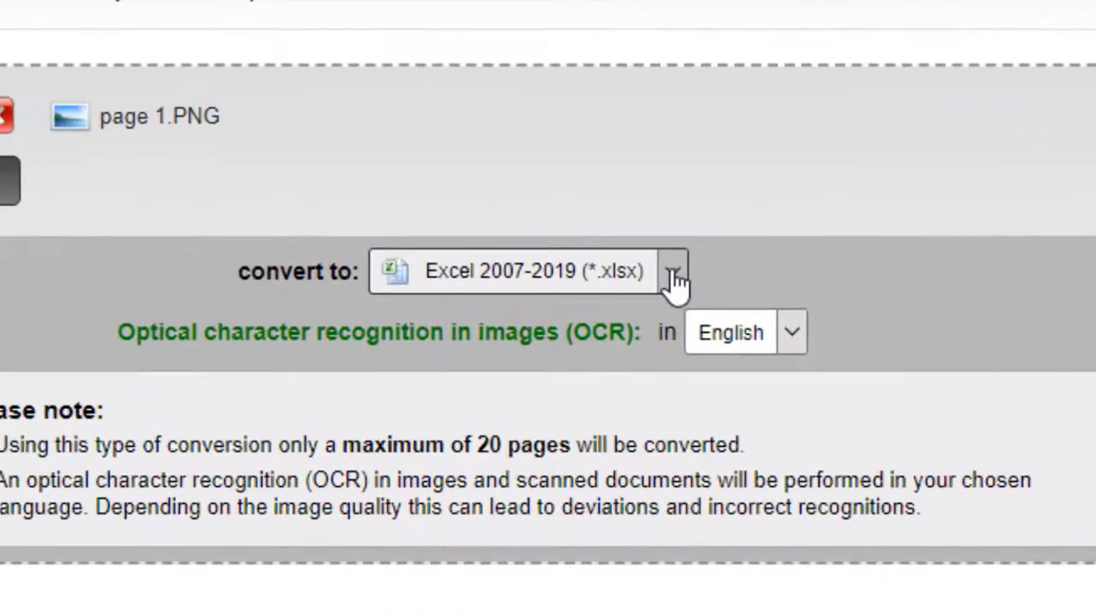
- Keep Excel 2007-2019 (*.xlsx) as the output format and convert the image to page 1.xlsx
click(675, 275)
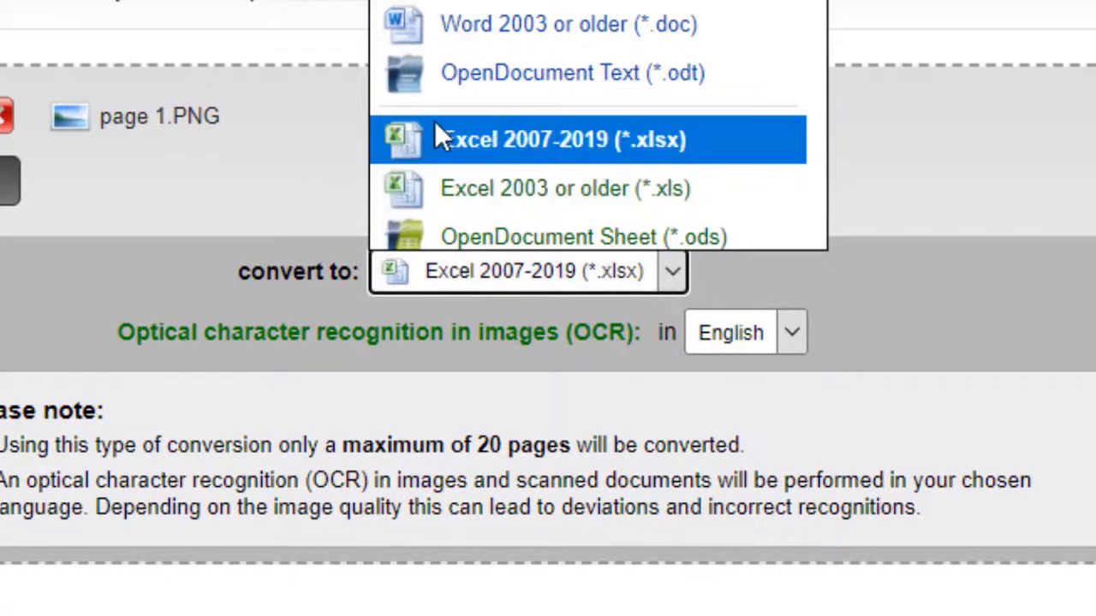
click(507, 144)
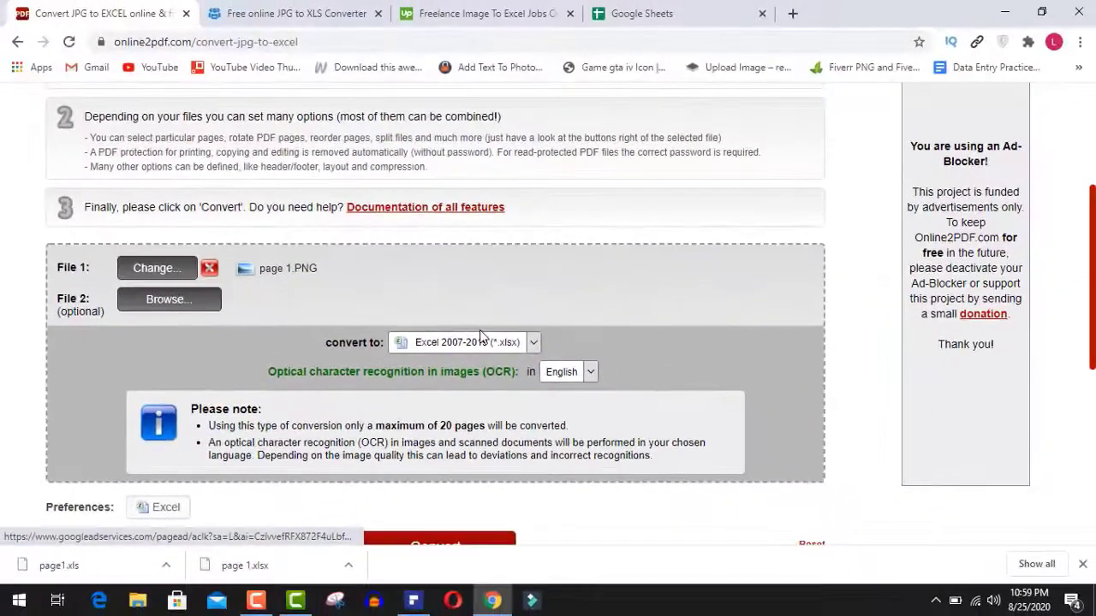
scroll(435, 342, down, 1)
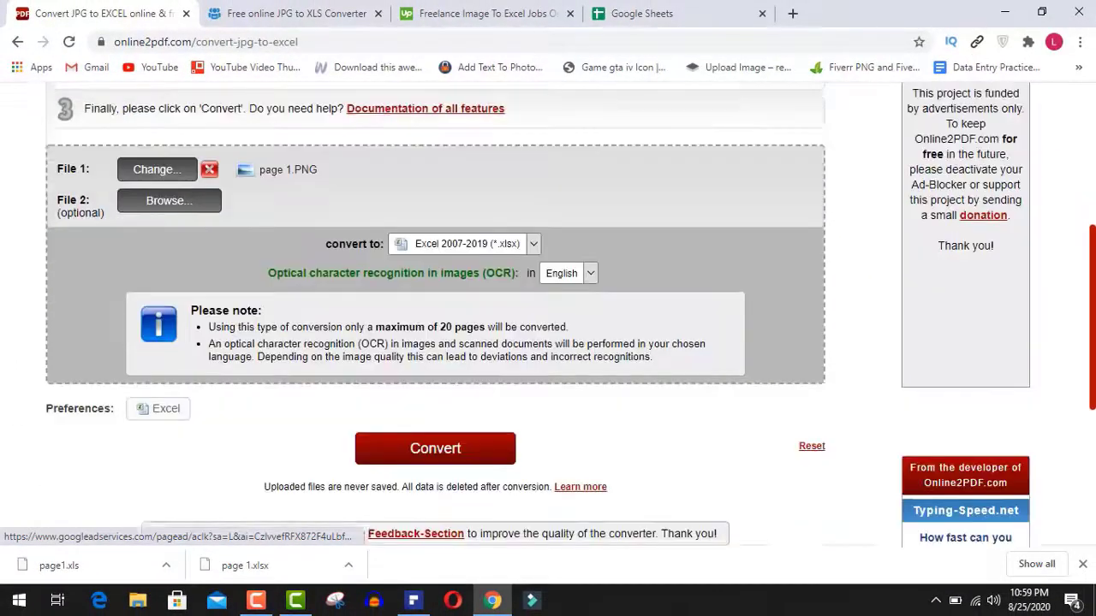
scroll(435, 343, down, 1)
scroll(435, 343, down, 1)
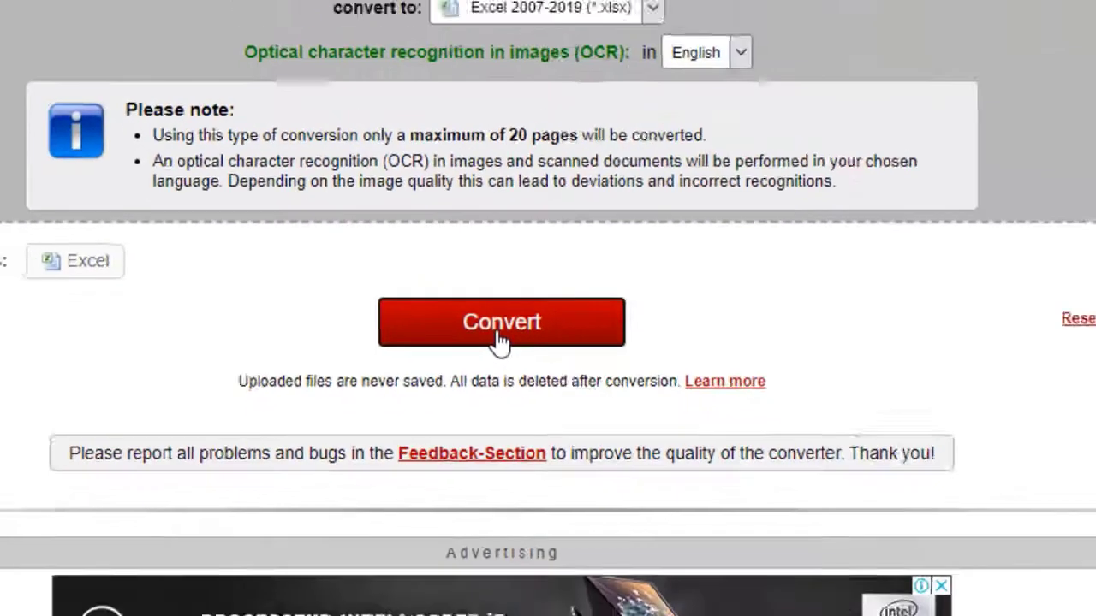
click(640, 341)
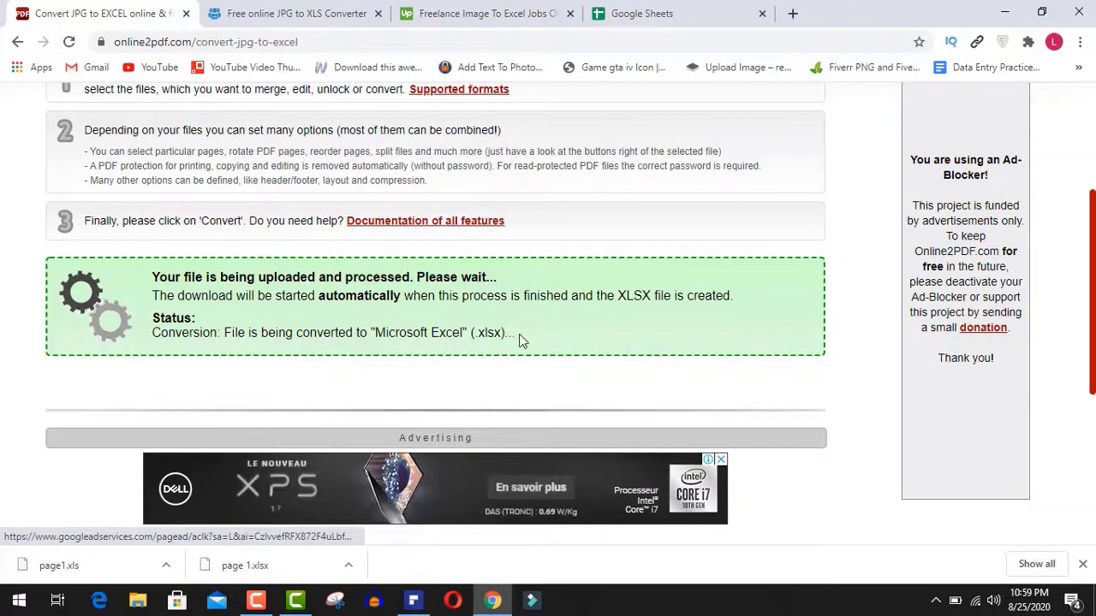
scroll(519, 340, down, 1)
scroll(519, 340, down, 1)
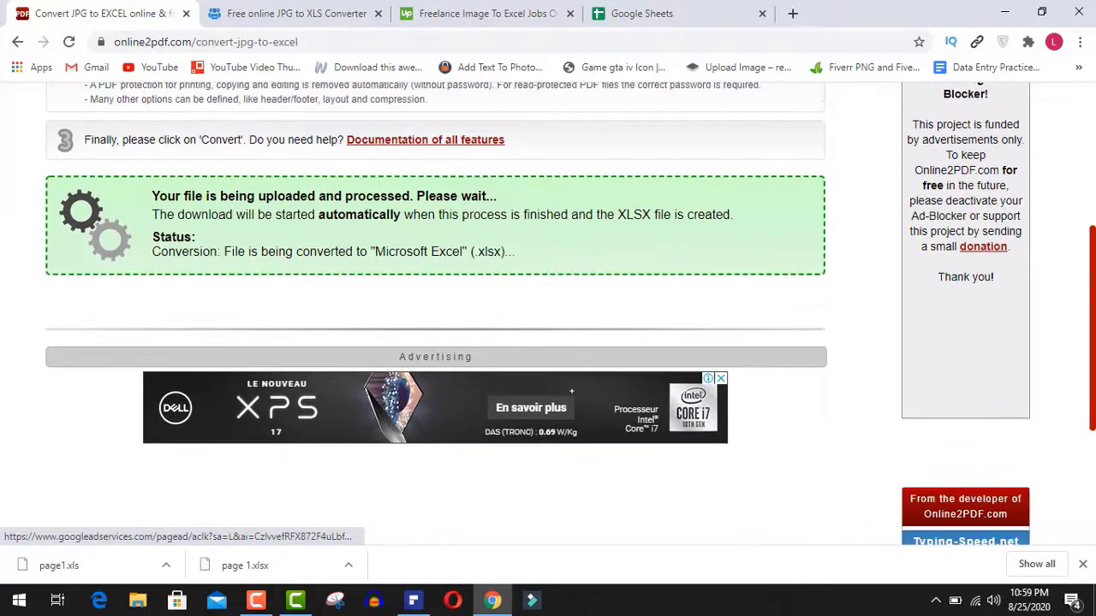
scroll(518, 340, down, 2)
scroll(435, 342, up, 1)
scroll(435, 343, up, 1)
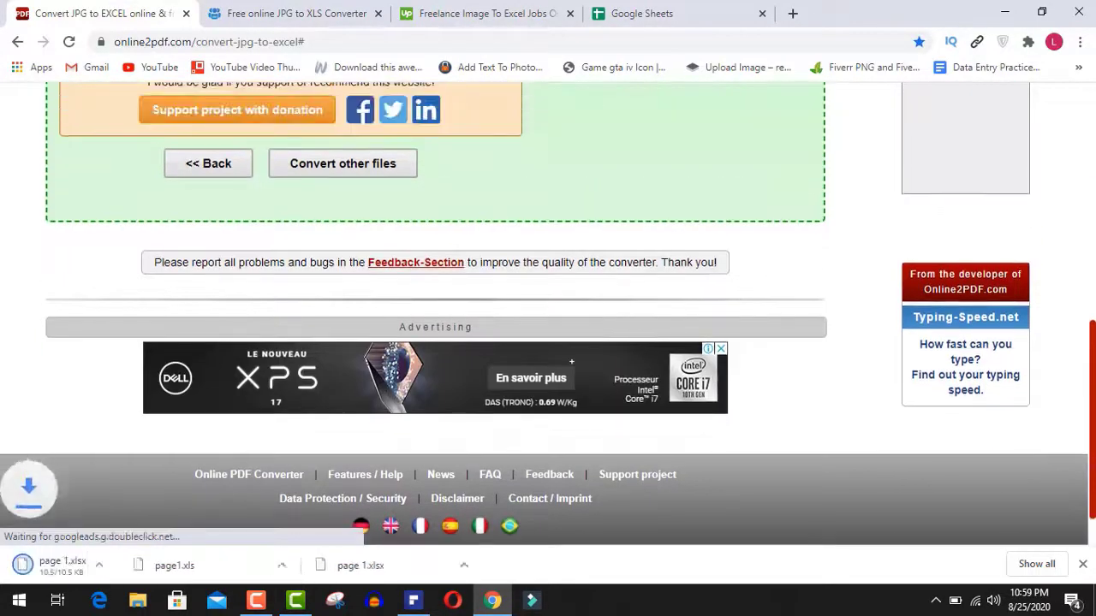
scroll(435, 342, up, 1)
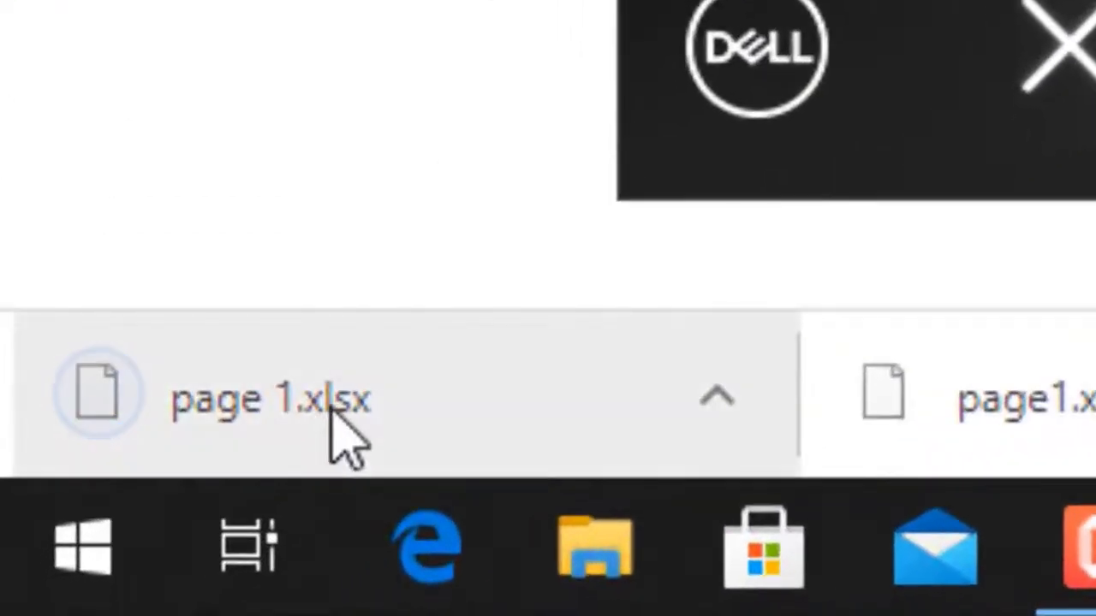
- Paste the downloaded page 1.xlsx onto the Desktop, overwriting the older copy, then close Explorer
right_click(235, 472)
click(600, 243)
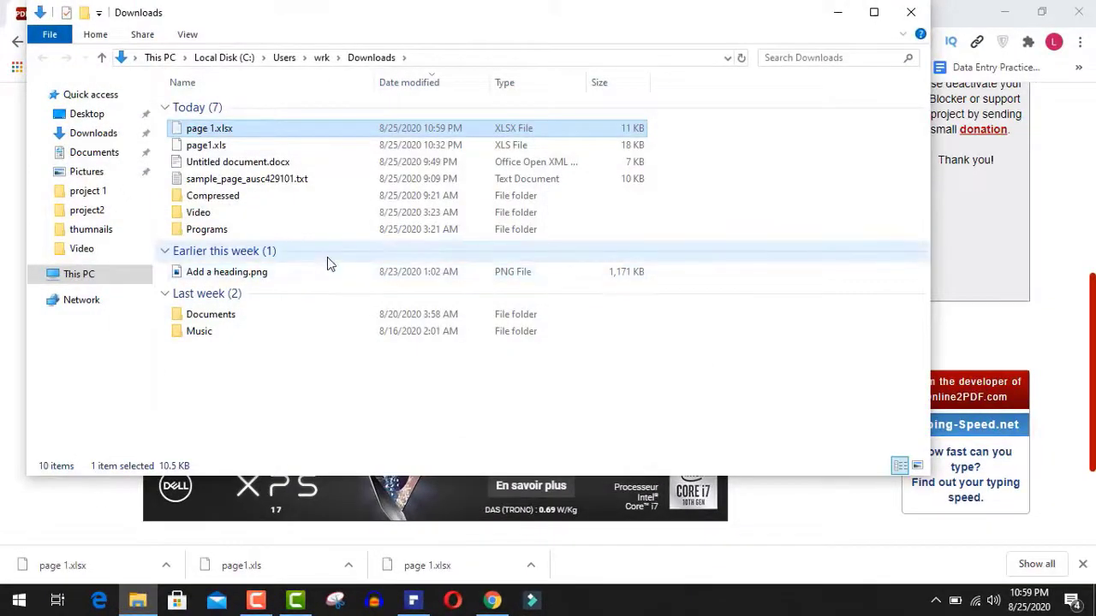
click(81, 113)
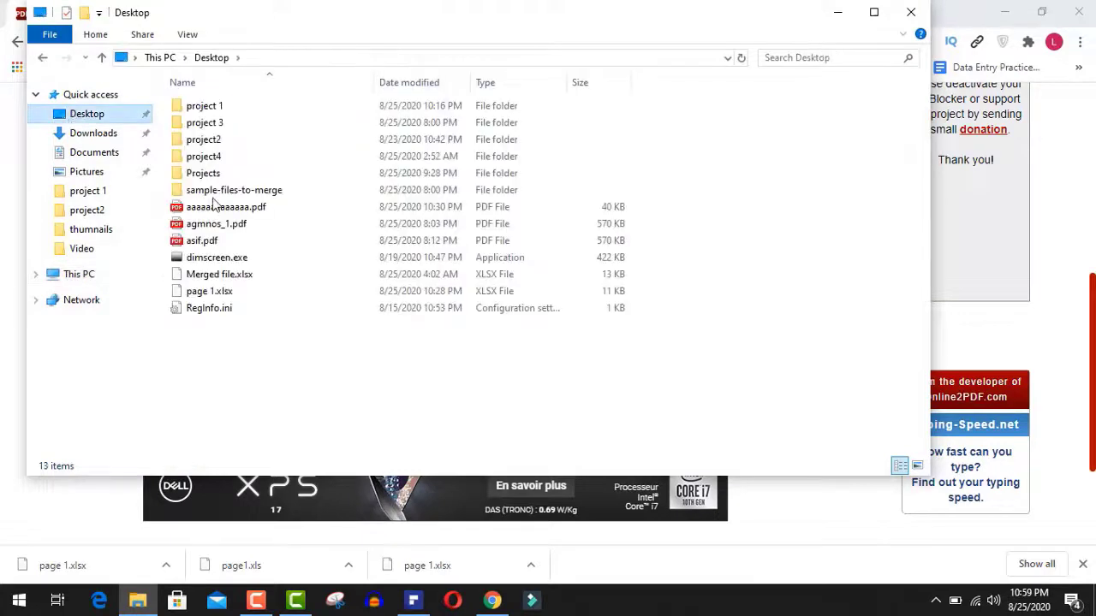
key(ctrl+v)
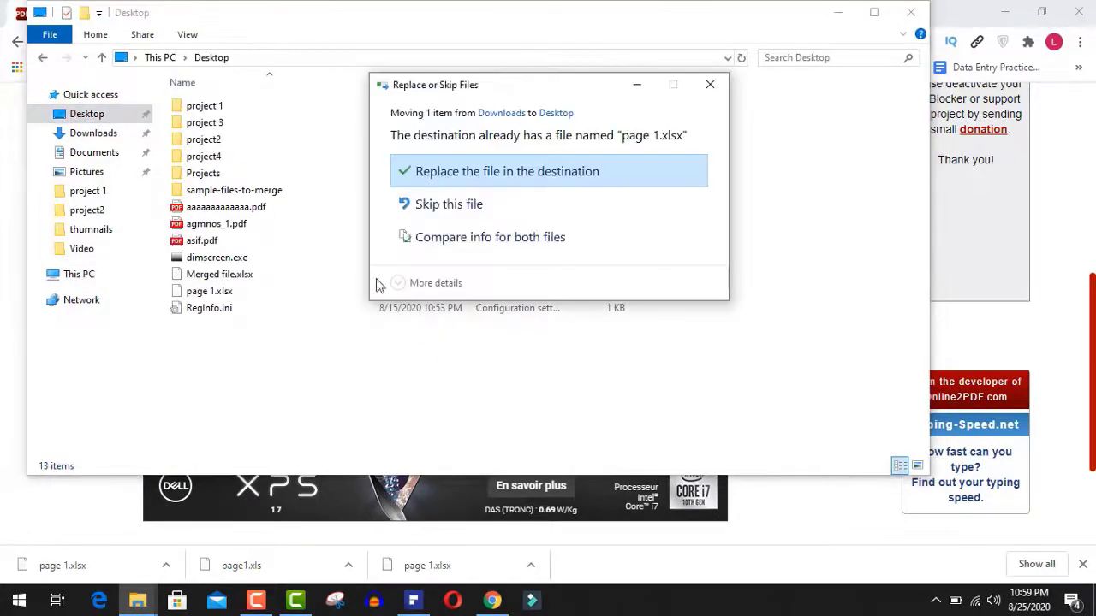
click(487, 178)
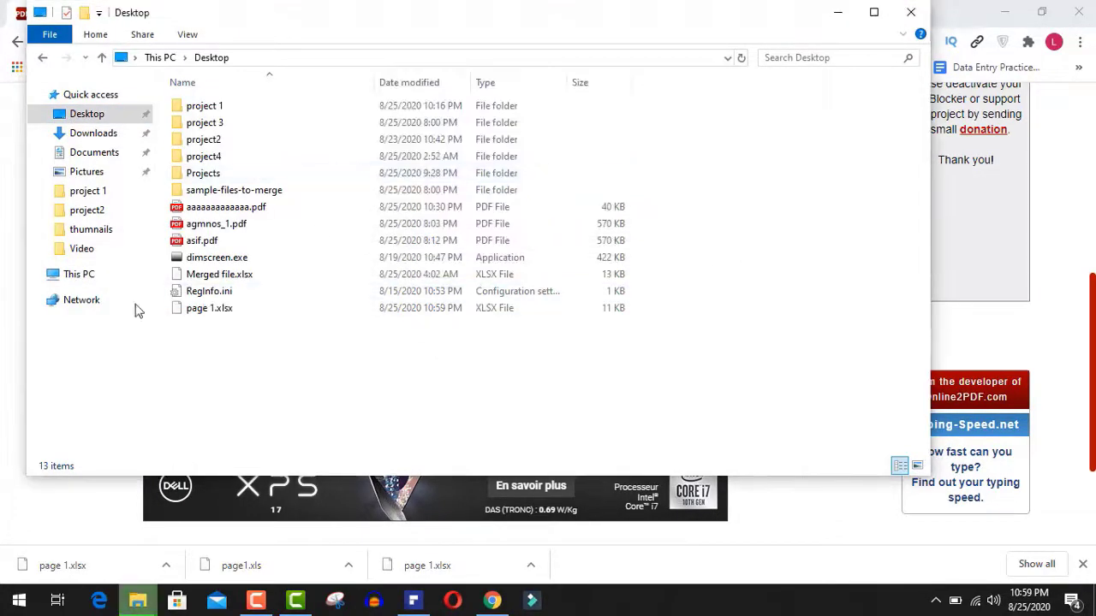
click(225, 309)
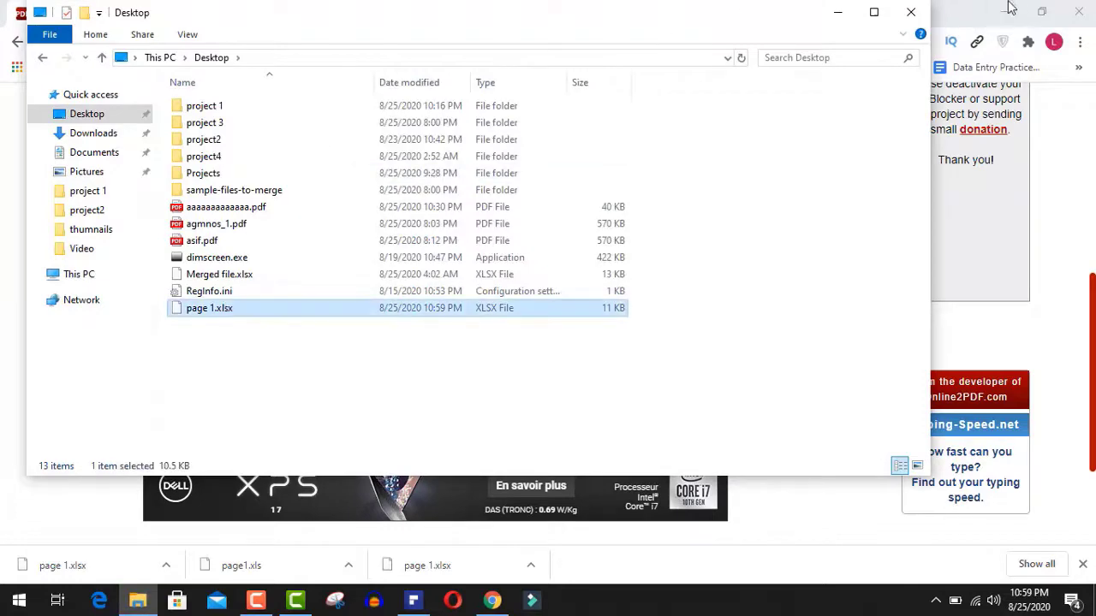
click(911, 12)
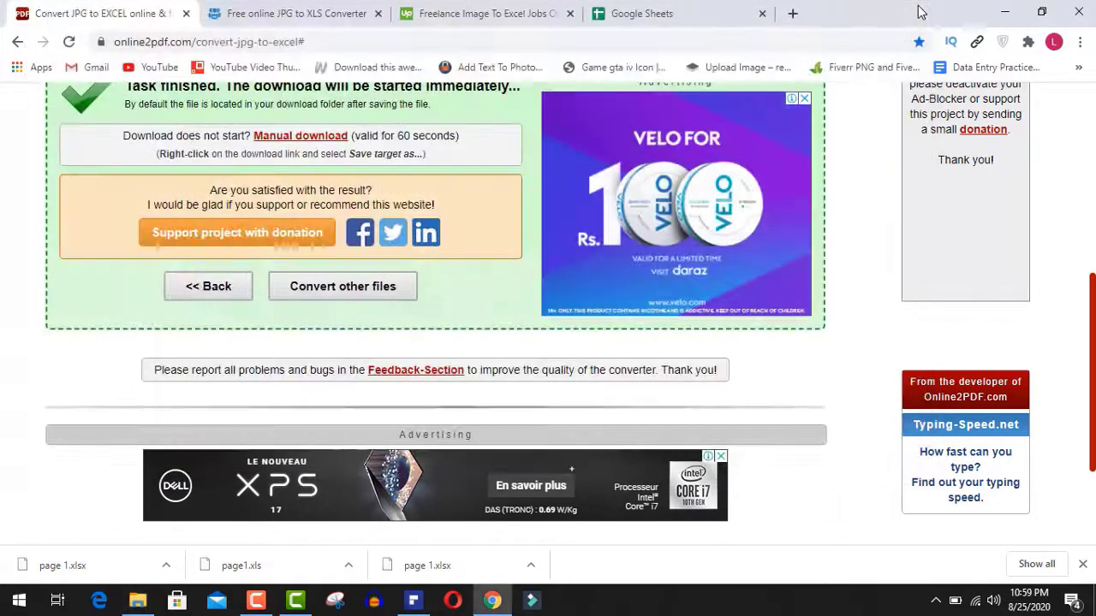
- Create a blank Google Sheet, then upload page 1.xlsx from the Desktop through File > Open > Upload
click(709, 7)
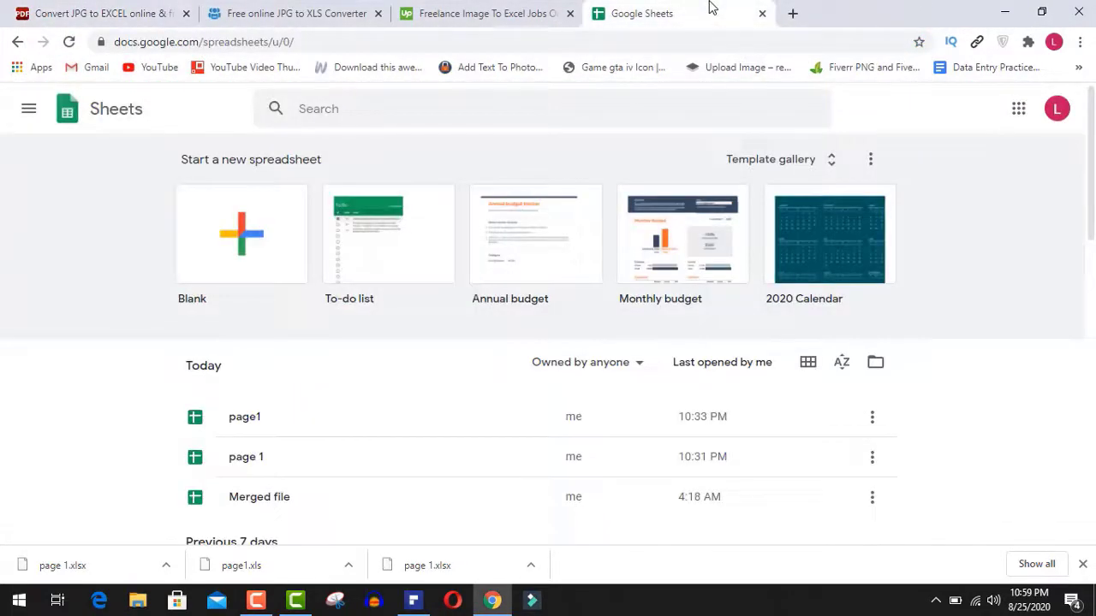
click(223, 266)
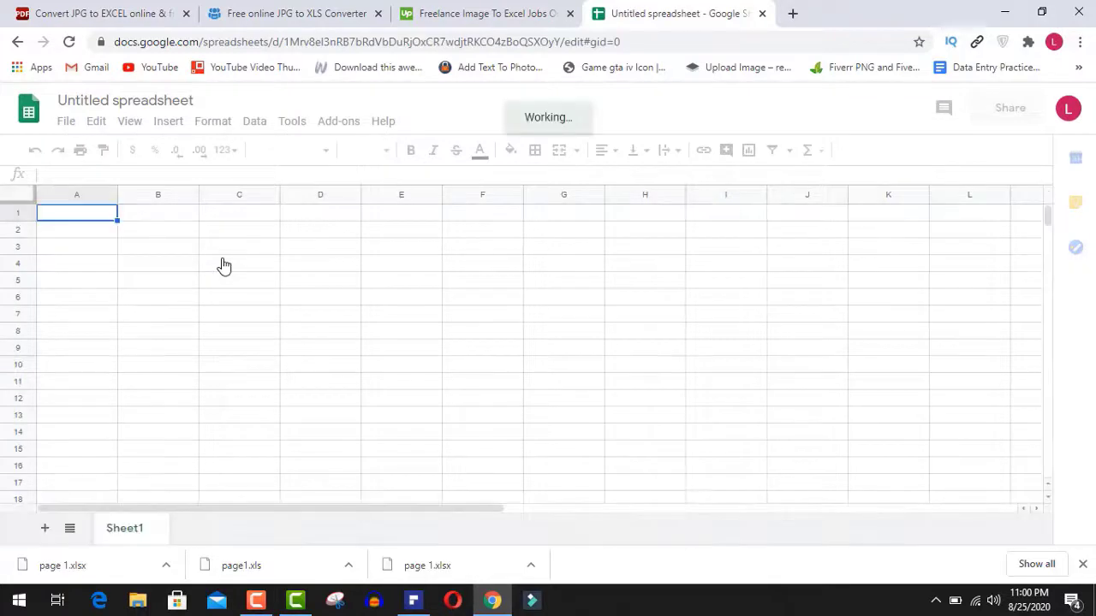
click(65, 122)
click(102, 219)
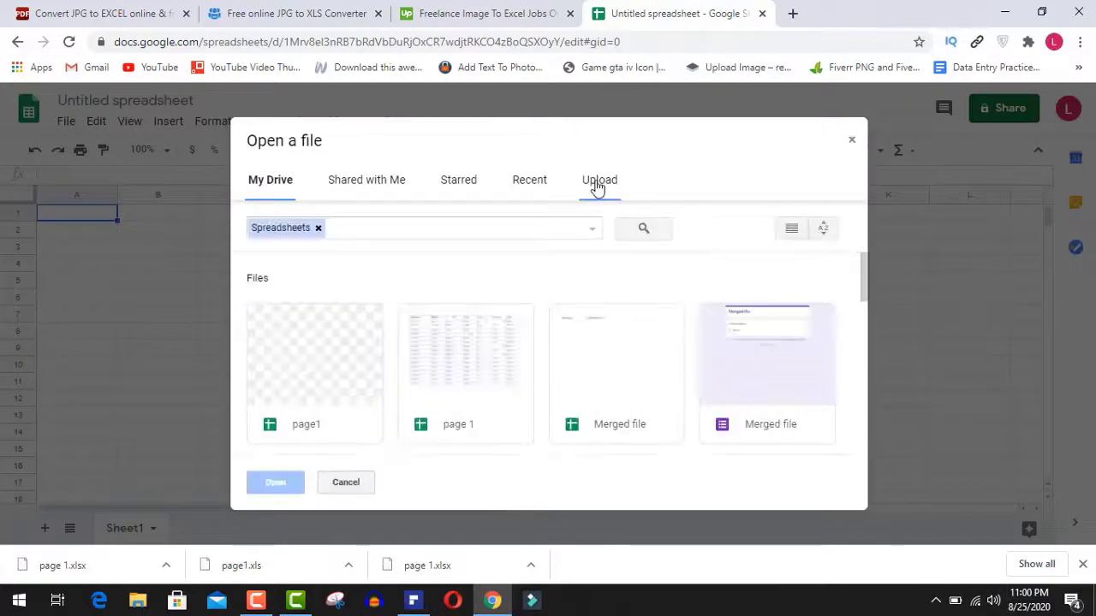
click(596, 182)
click(525, 356)
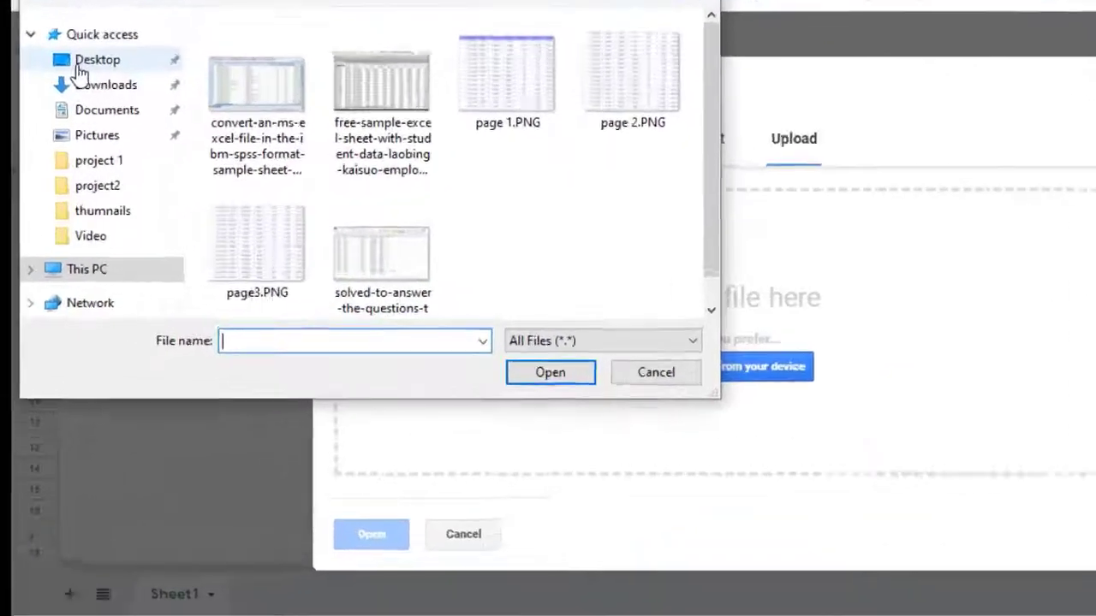
click(66, 119)
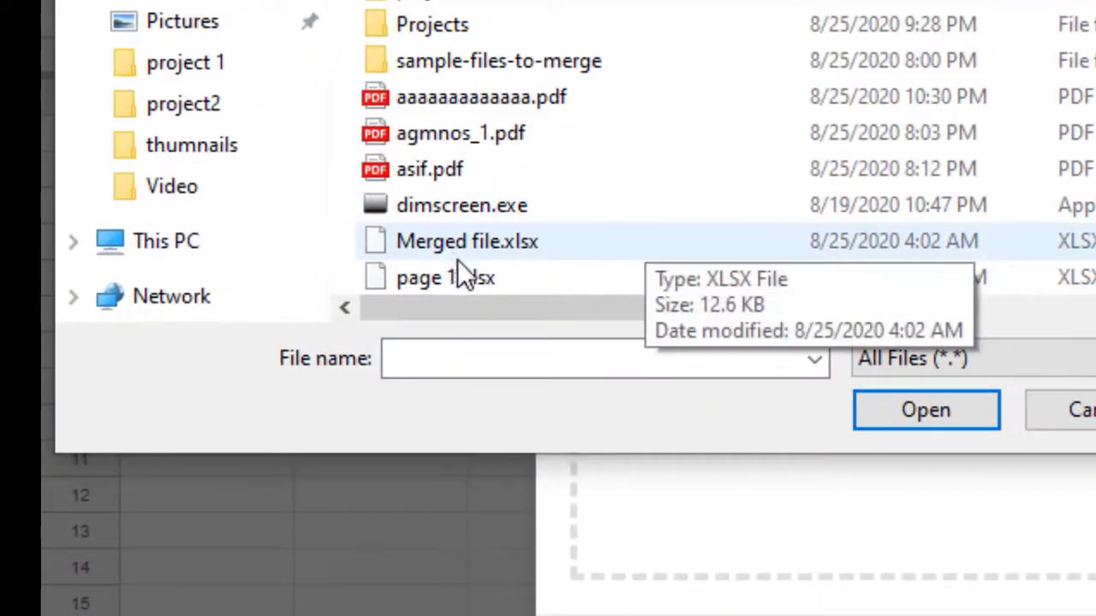
click(476, 280)
double_click(420, 285)
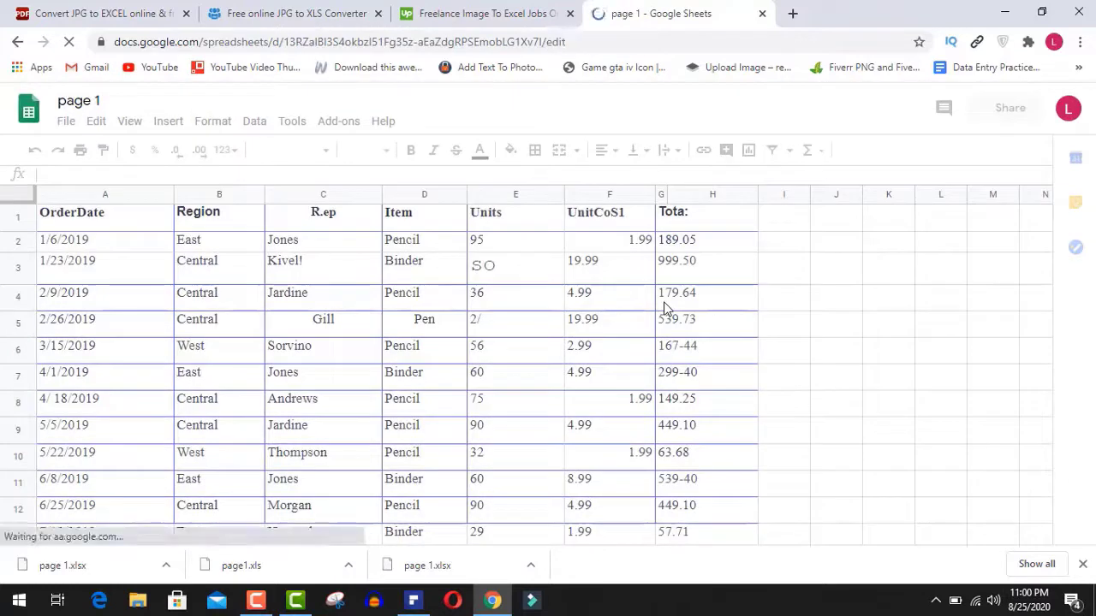
- View page 1.PNG from project2 in Photos and compare it against the converted sheet's rows
click(1007, 17)
double_click(511, 185)
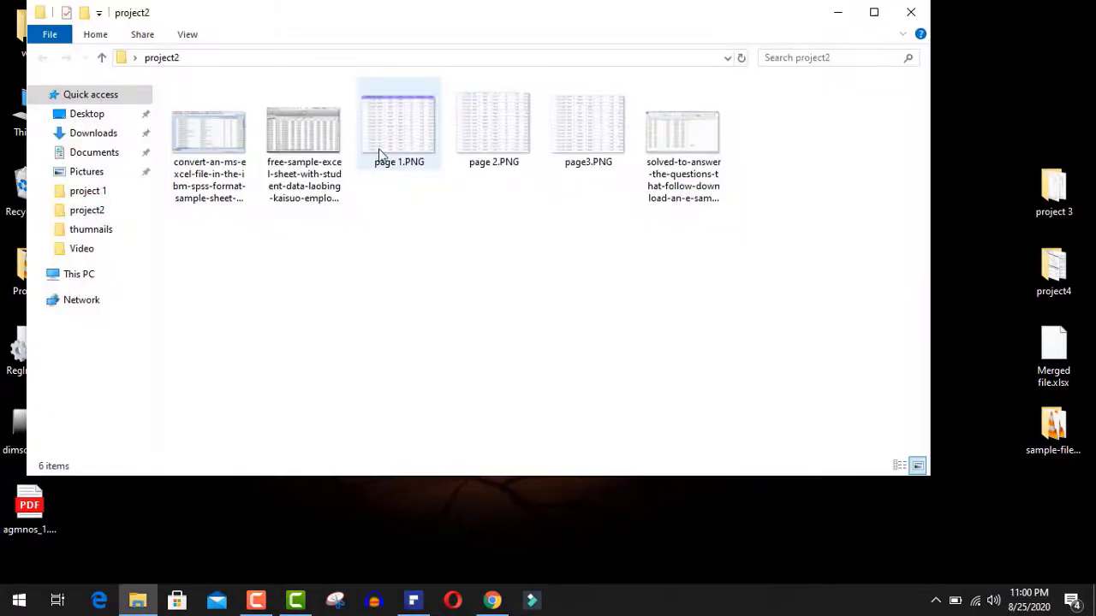
double_click(382, 152)
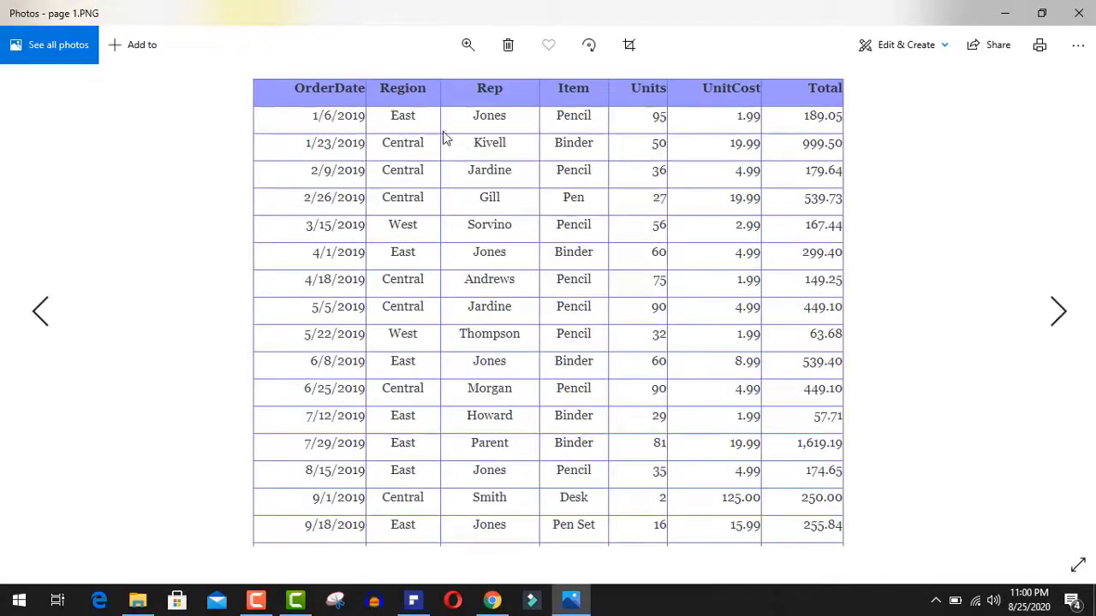
click(503, 604)
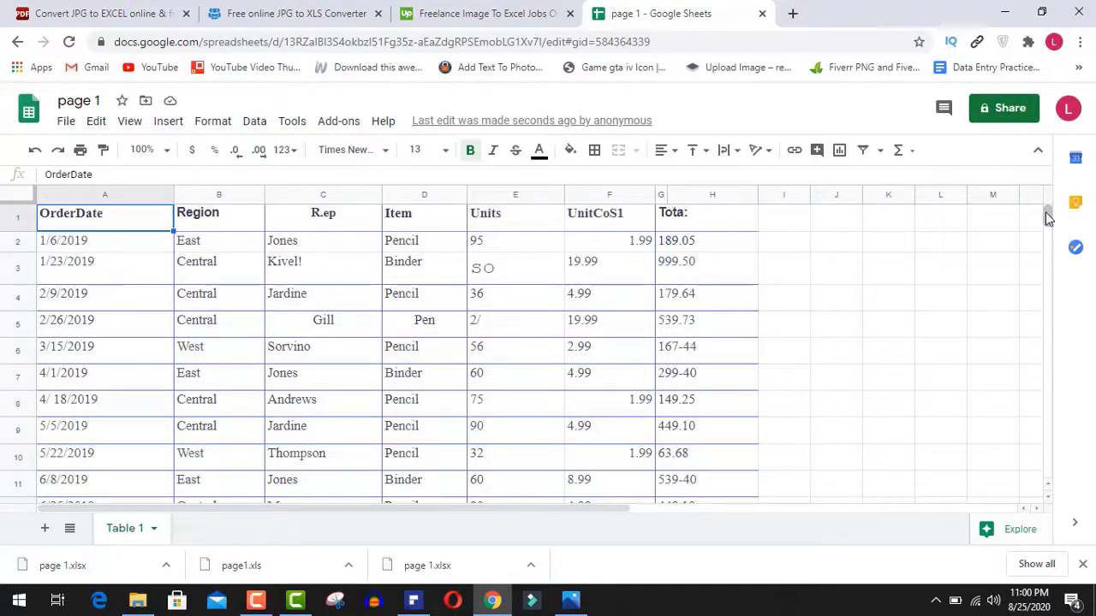
drag(1045, 213, 1047, 219)
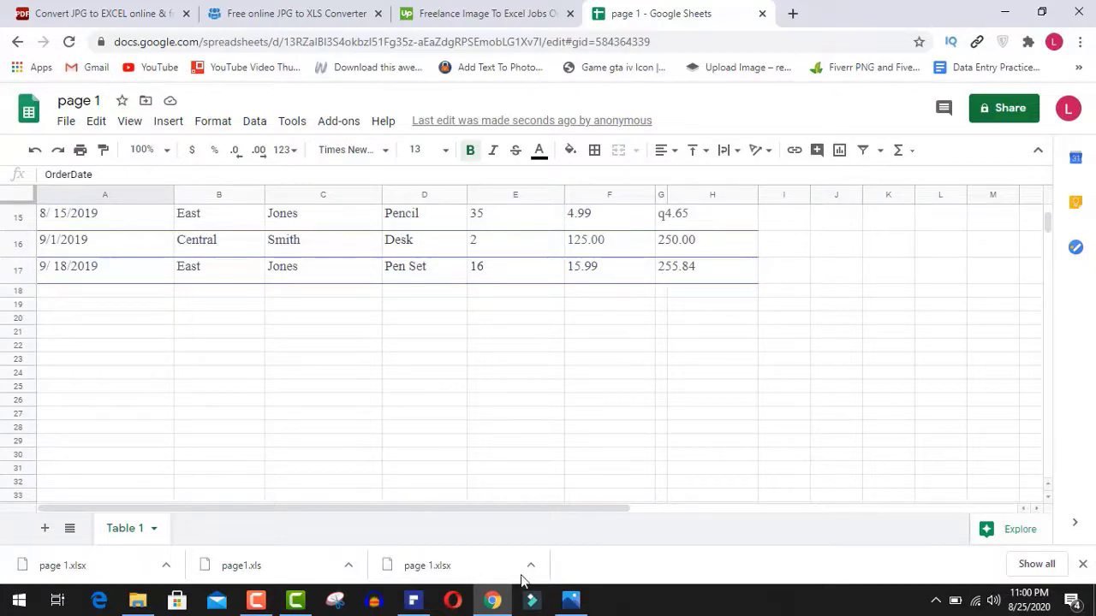
click(571, 600)
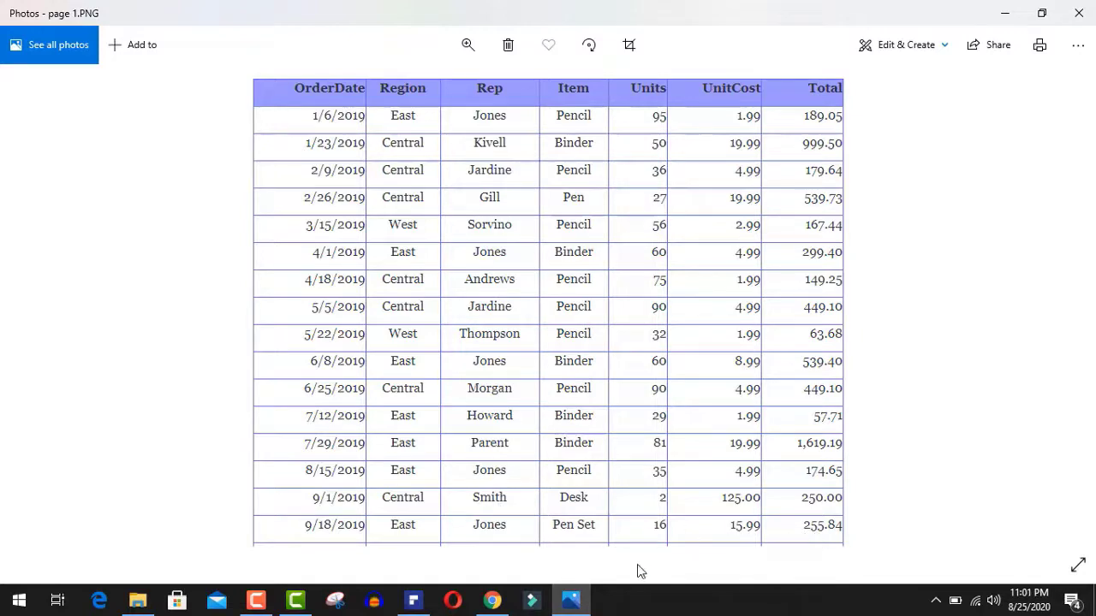
click(572, 600)
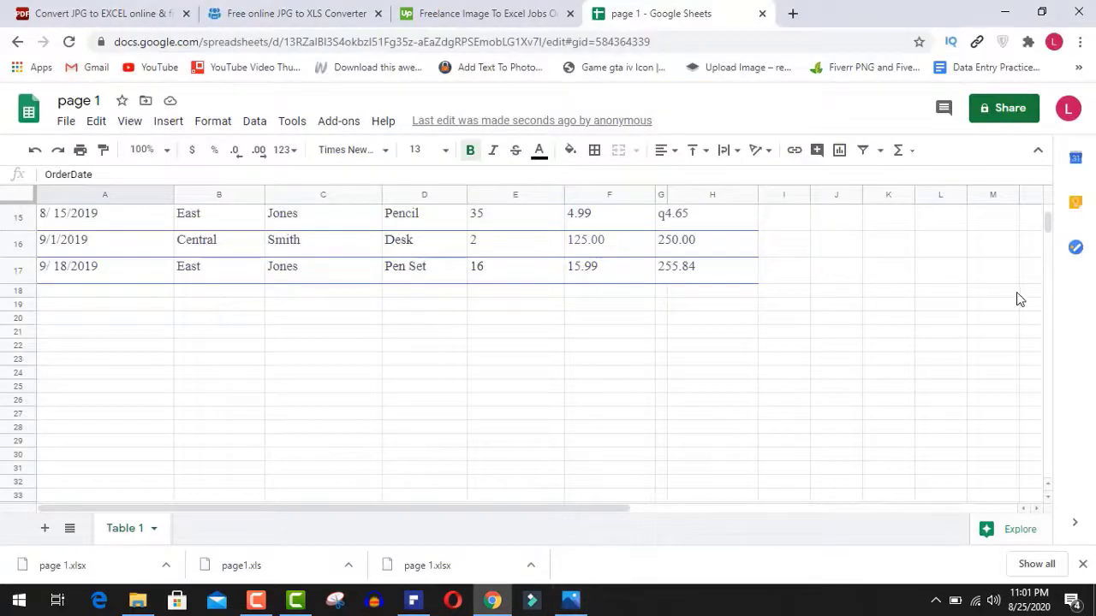
drag(1046, 221, 1043, 209)
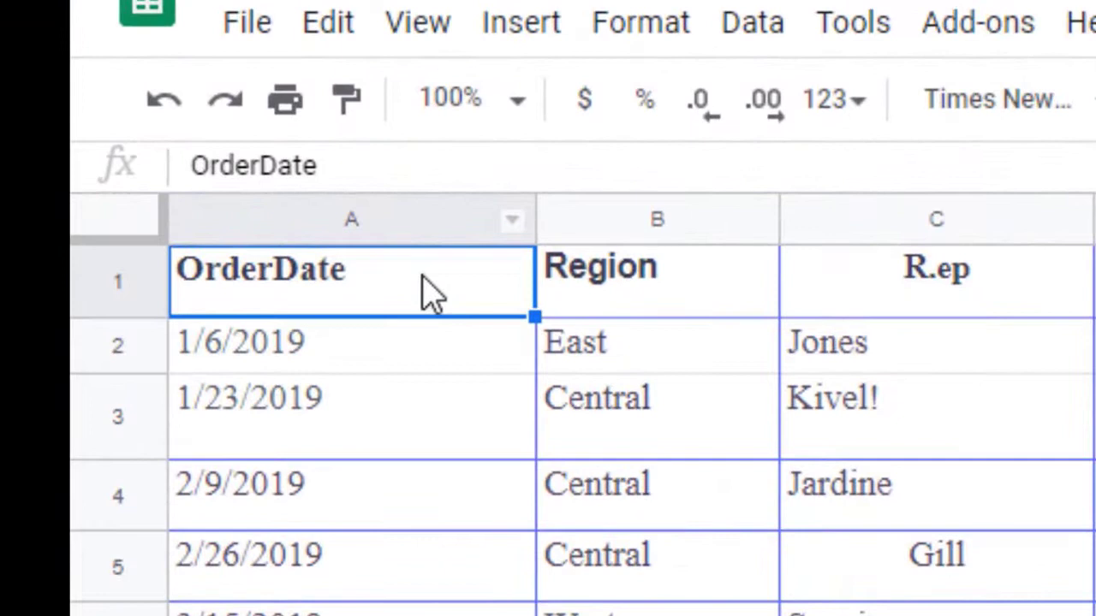
- Retype 'Date' at the end of the A1 OrderDate header and open the A2 date for editing
double_click(131, 216)
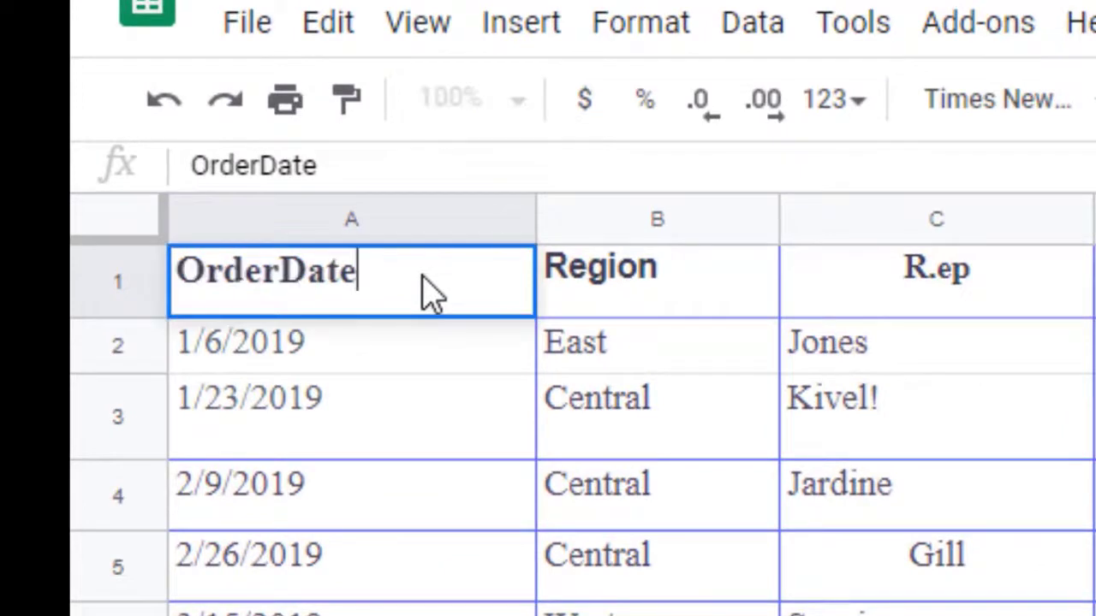
key(BackSpace)
key(BackSpace)
key(BackSpace)
key(BackSpace)
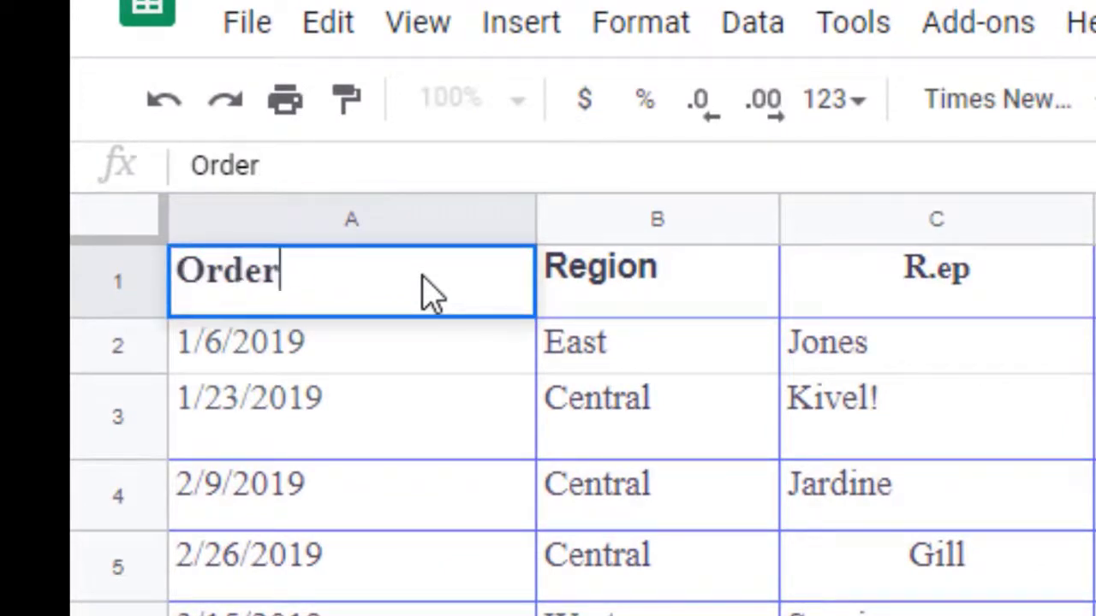
text(Date)
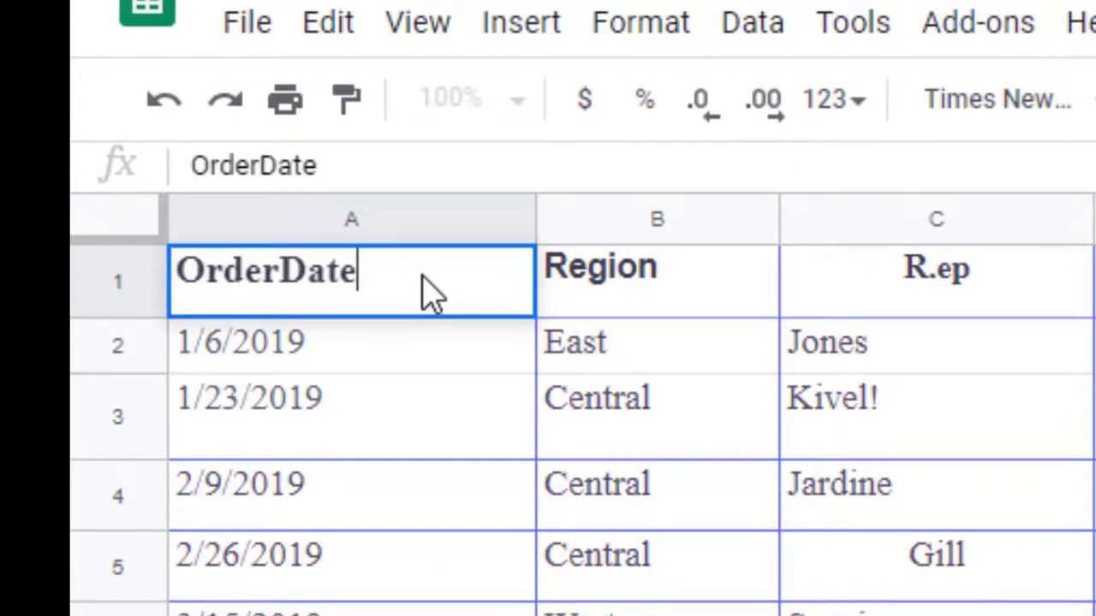
double_click(454, 360)
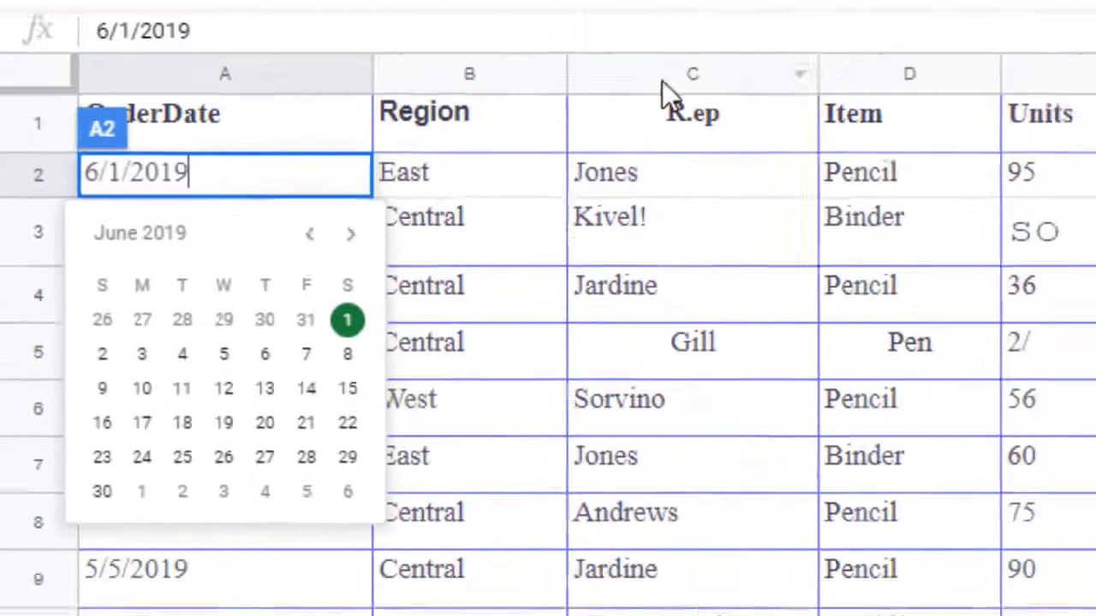
- Select the Rep column C and try its horizontal alignment options, then reveal the project2 folder
click(662, 81)
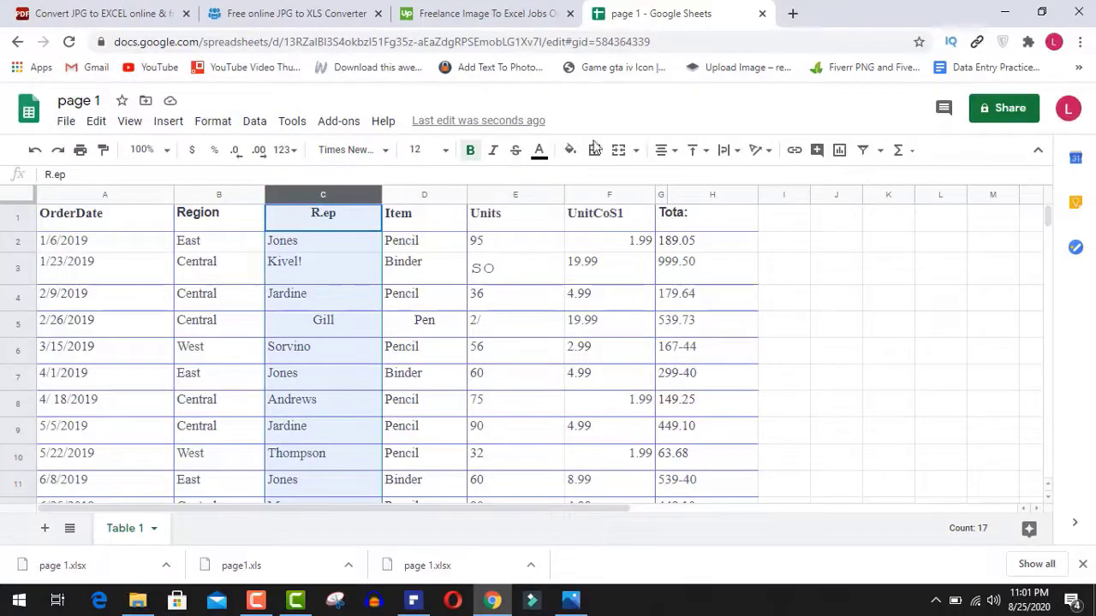
click(663, 152)
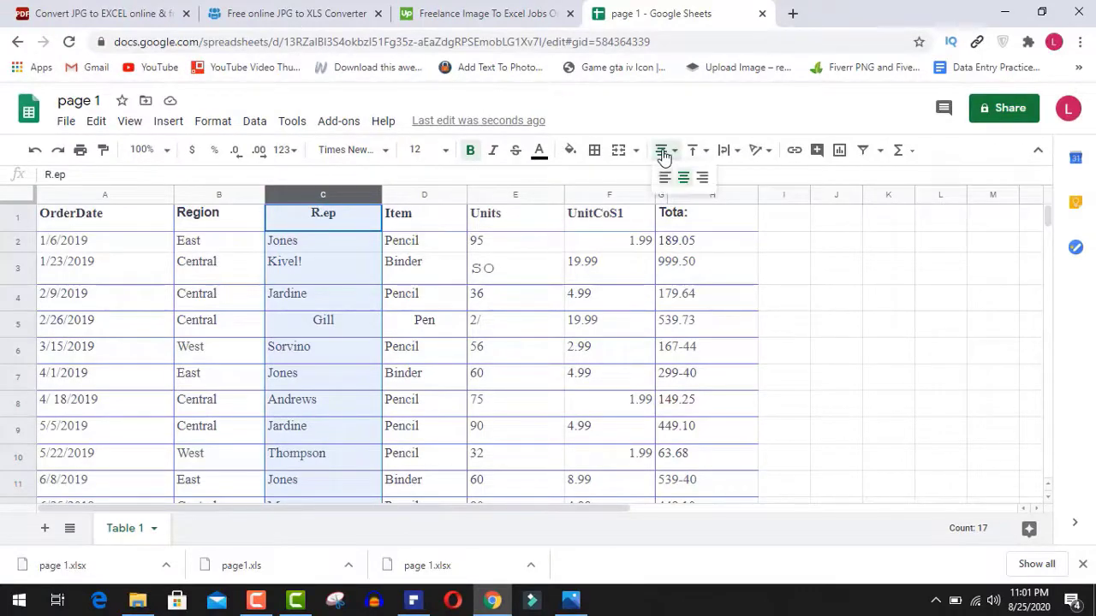
click(663, 153)
click(663, 152)
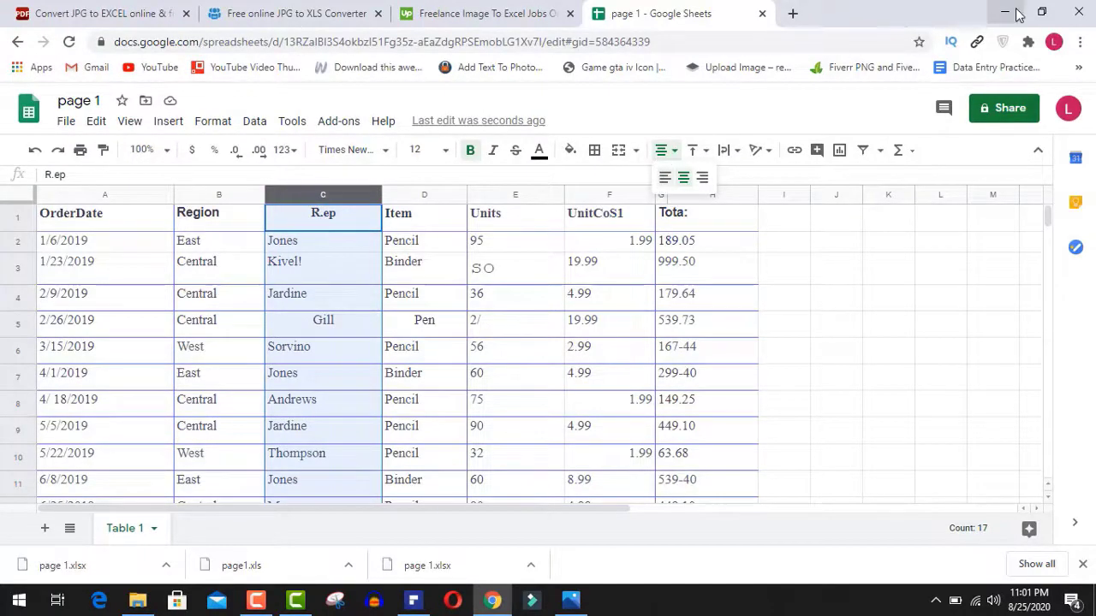
click(1006, 14)
- View page 2.PNG in Photos, then close the viewer and the project2 folder window
click(566, 141)
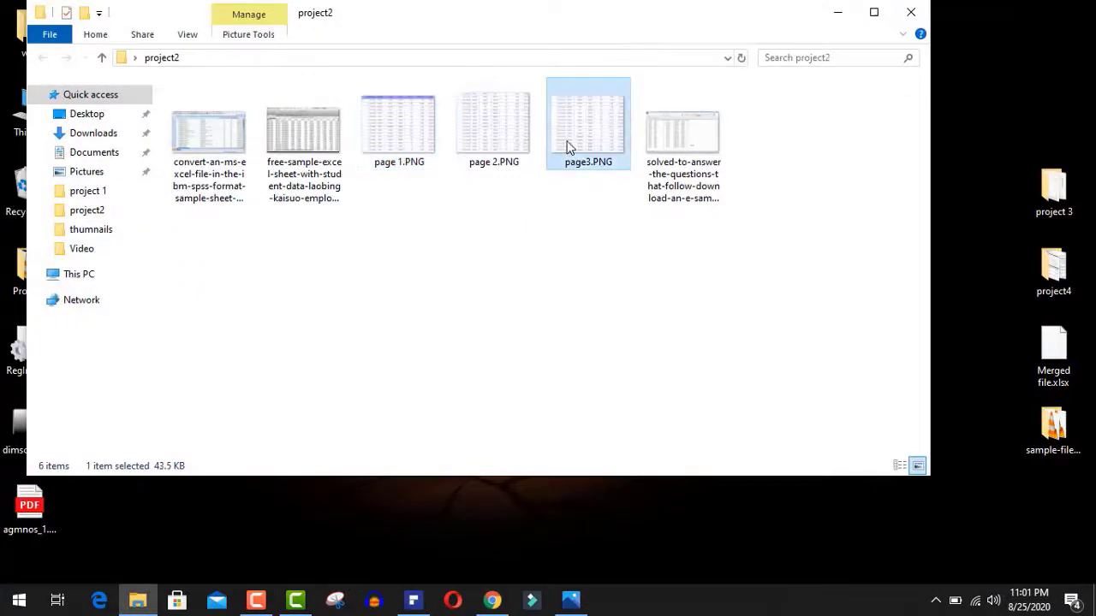
double_click(482, 139)
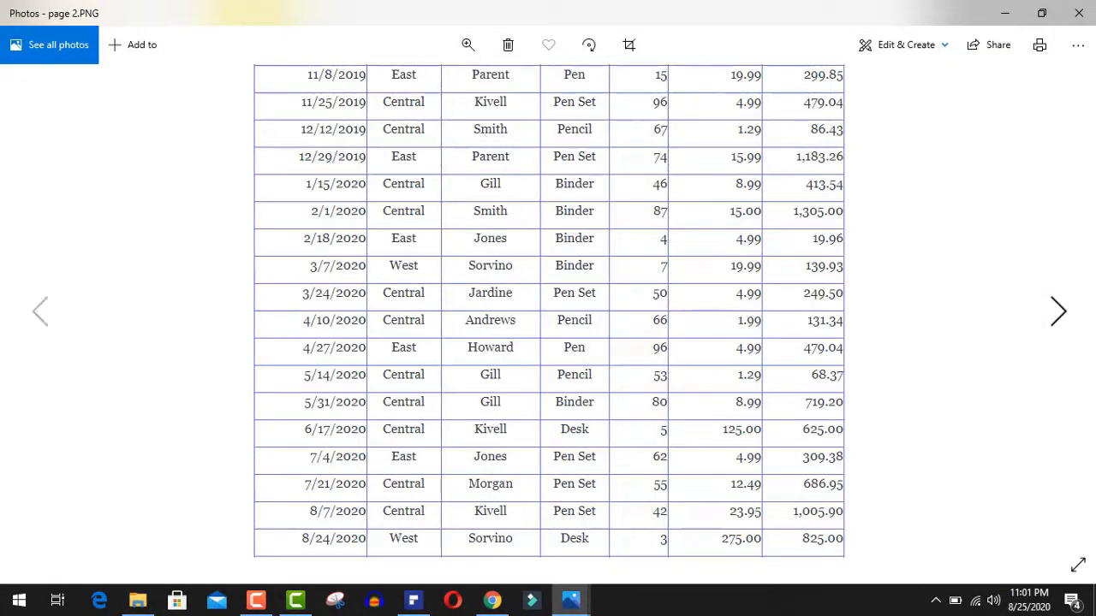
click(1078, 13)
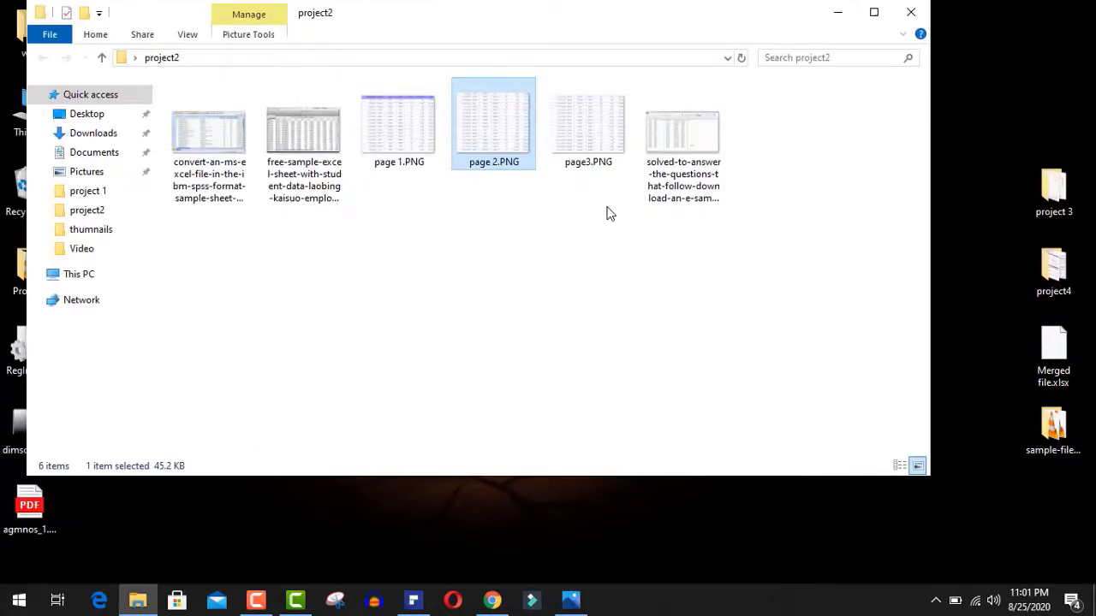
click(910, 12)
click(493, 600)
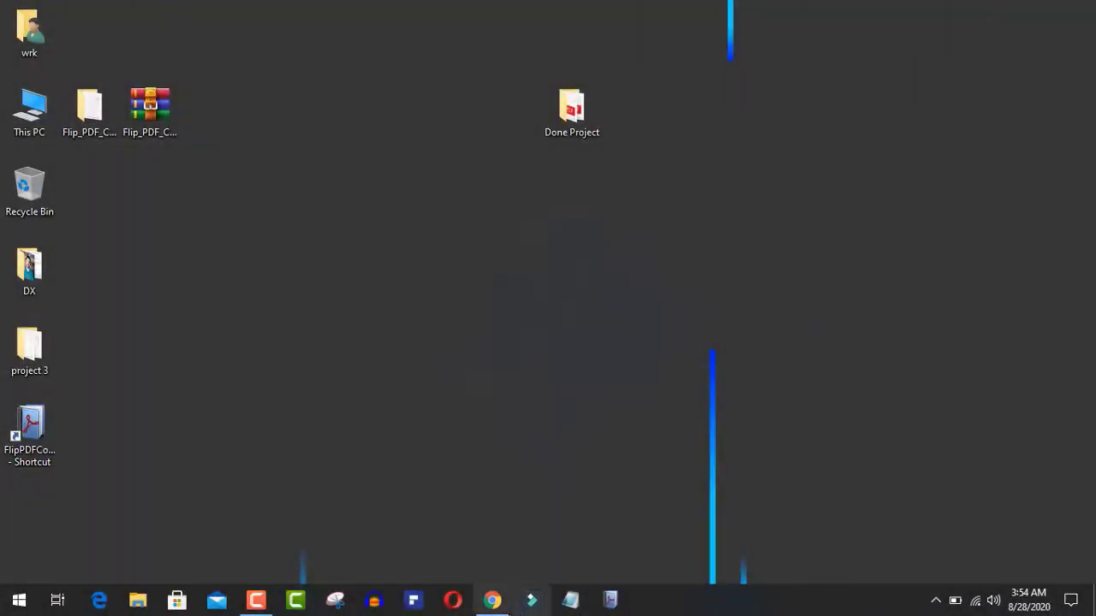
- Highlight phrases in the Project Details brief about converting PDF files into flipbook HTML
click(492, 600)
scroll(513, 314, up, 2)
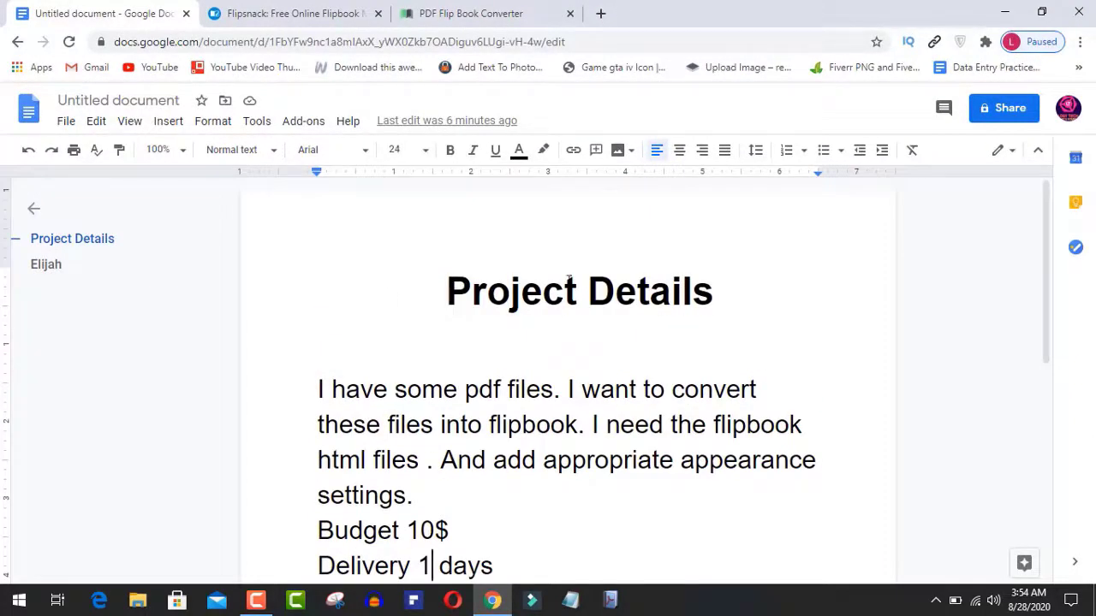
drag(425, 289, 692, 291)
scroll(347, 385, down, 1)
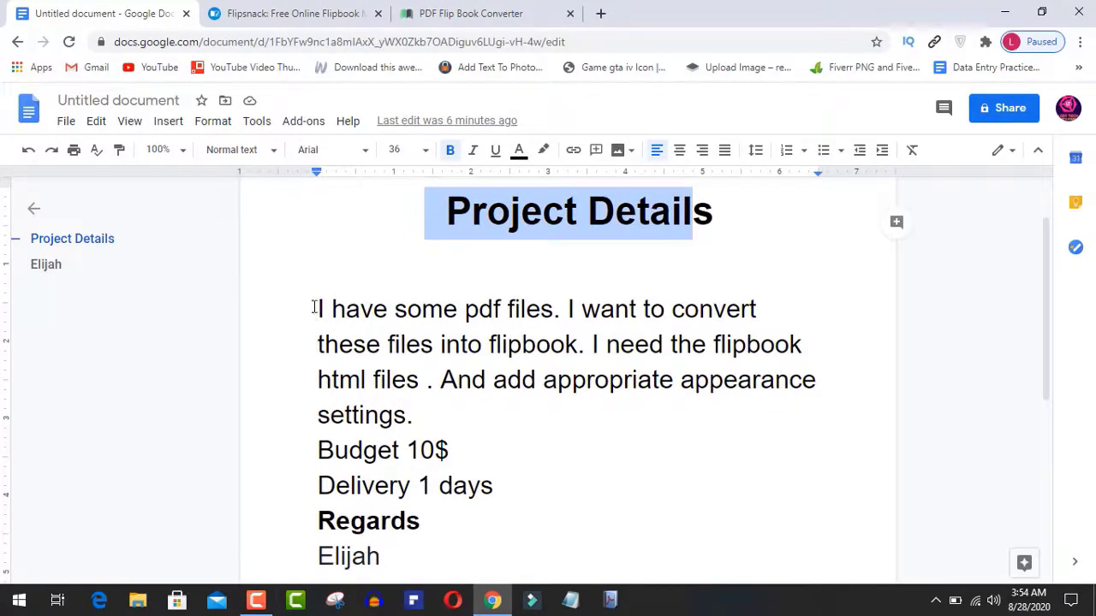
drag(315, 309, 557, 307)
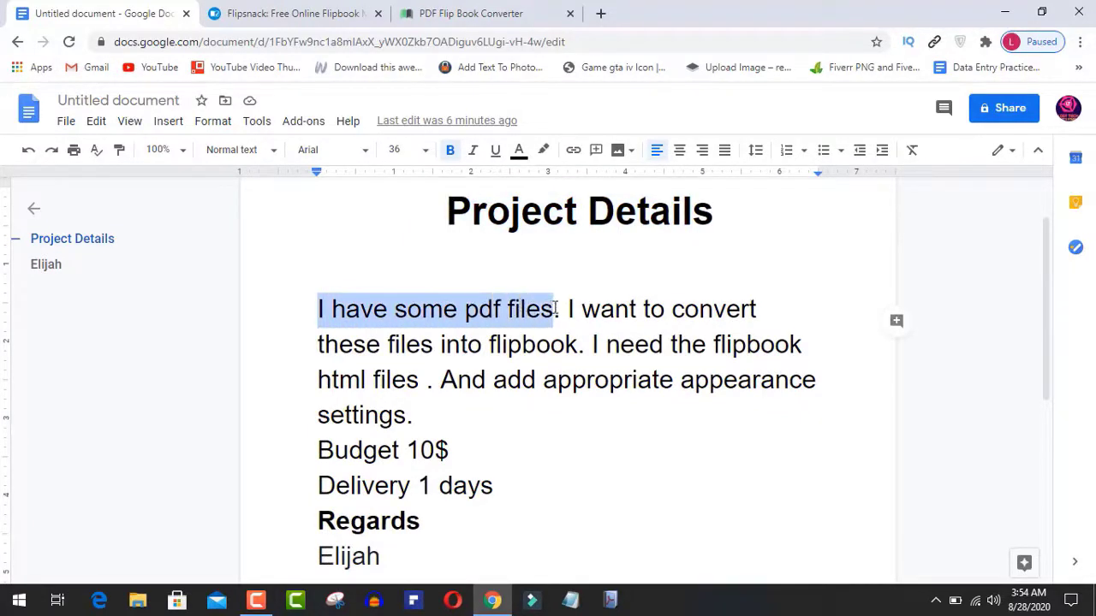
click(504, 308)
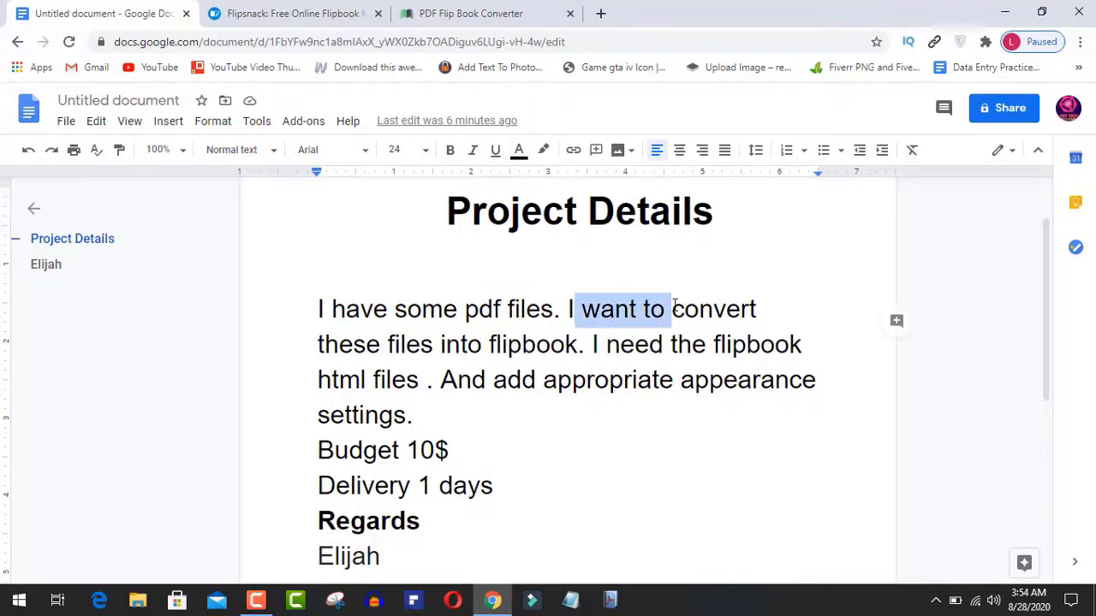
drag(576, 308, 684, 308)
double_click(493, 342)
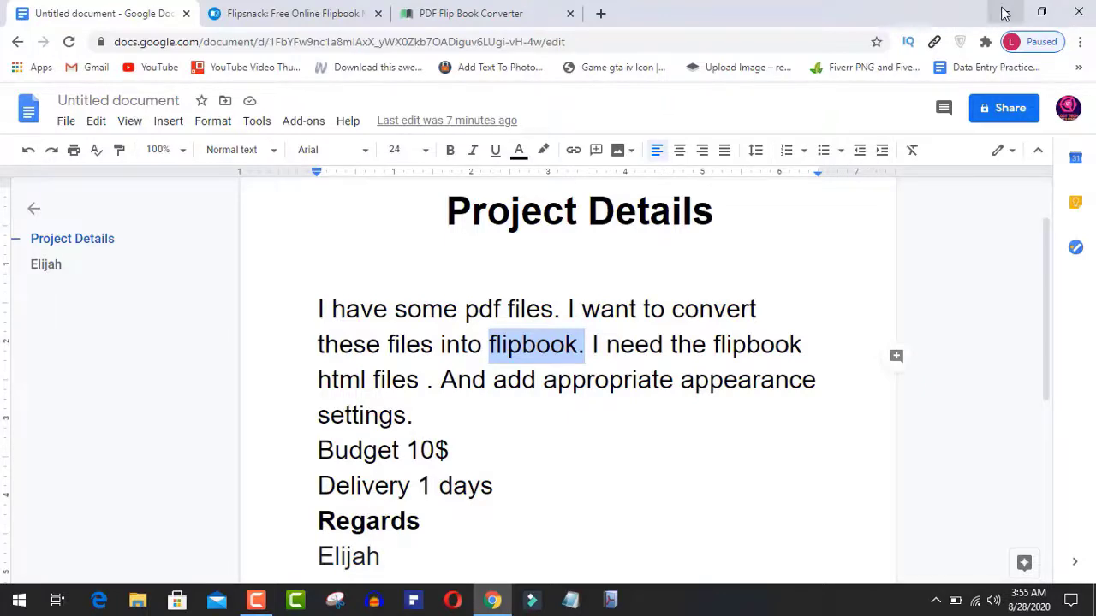
click(1005, 13)
double_click(590, 112)
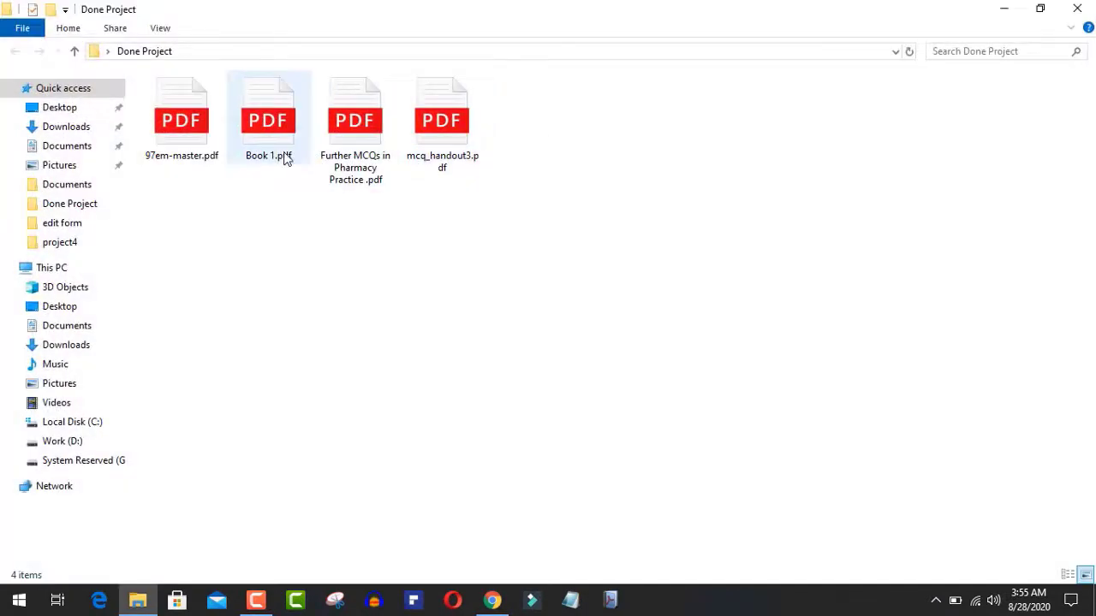
double_click(286, 160)
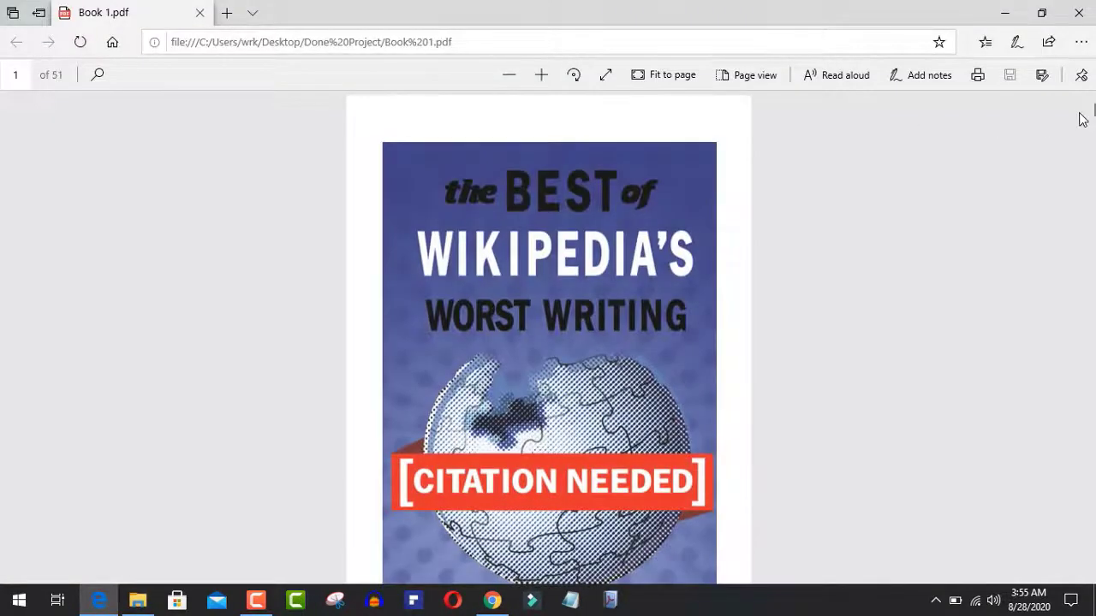
scroll(651, 261, down, 2)
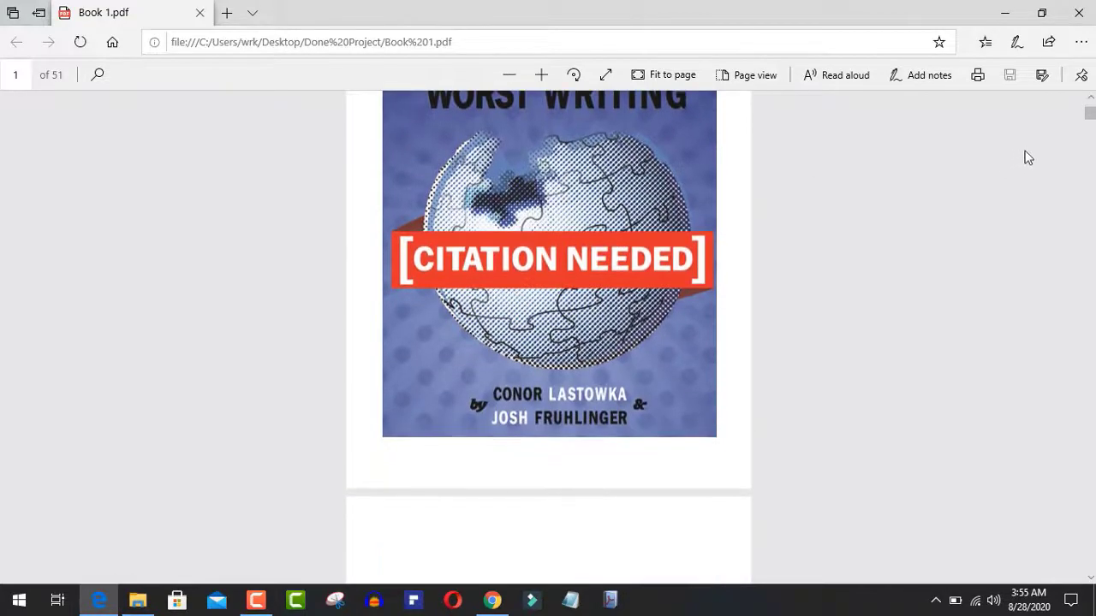
scroll(1028, 156, down, 3)
scroll(1088, 163, down, 4)
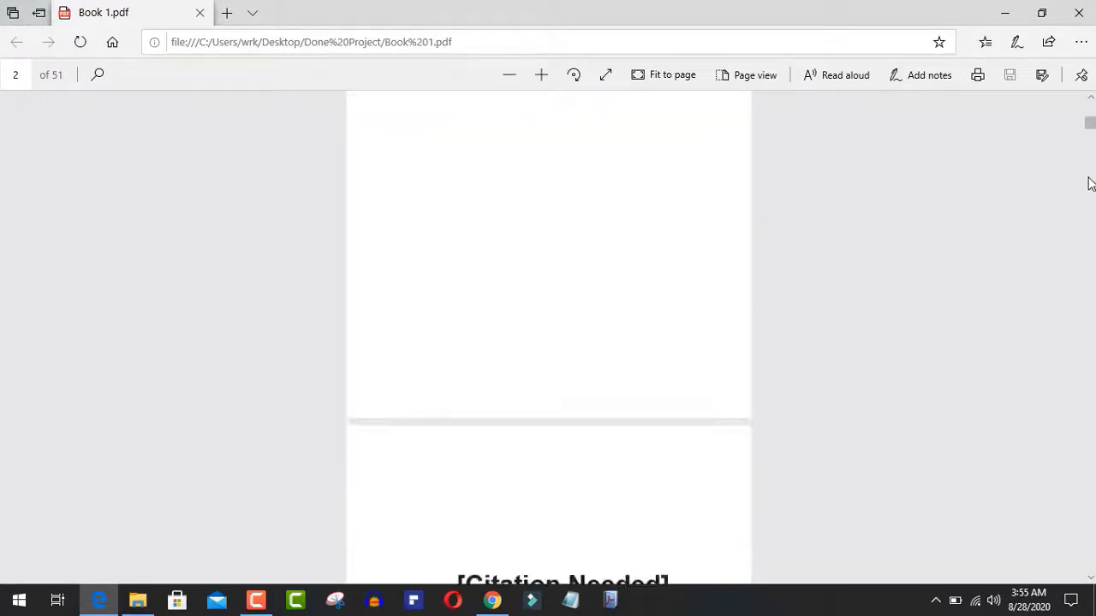
scroll(1089, 181, down, 4)
scroll(1070, 214, down, 3)
scroll(1069, 217, down, 5)
scroll(1022, 134, up, 4)
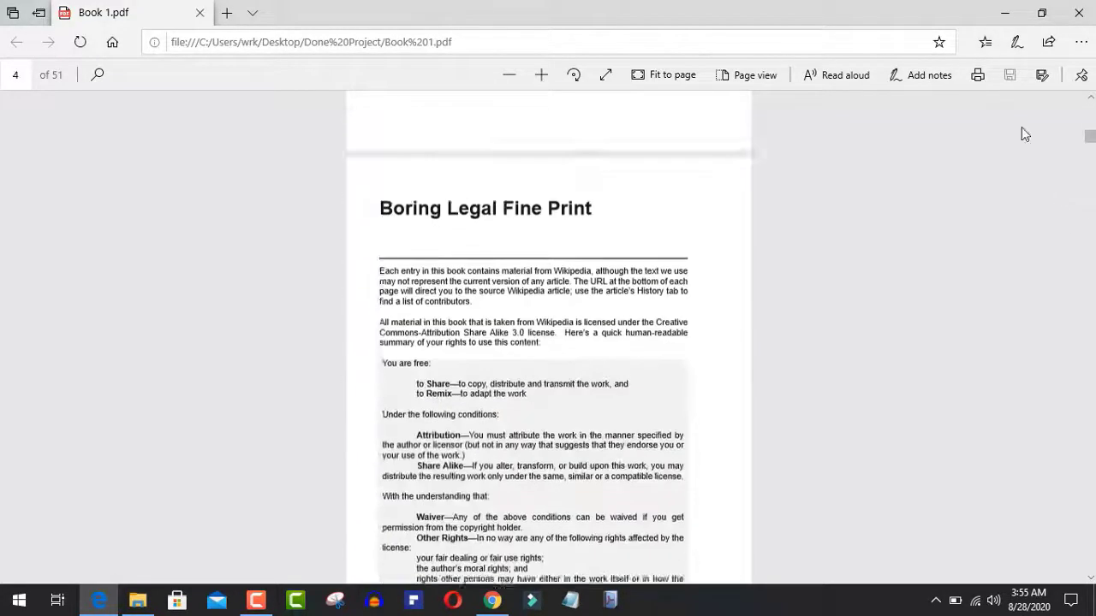
click(1081, 13)
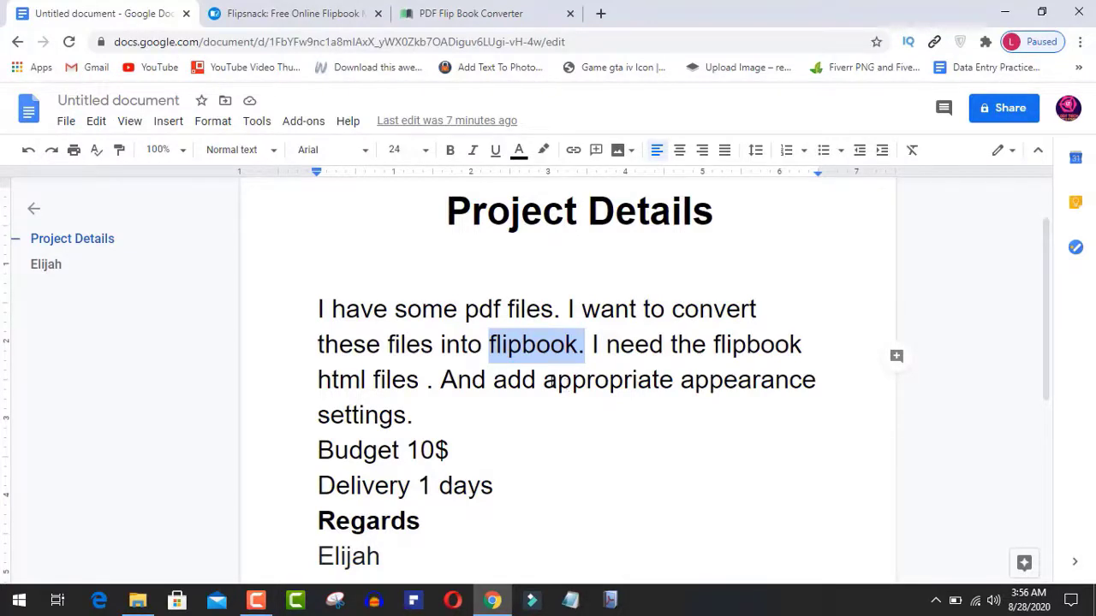
drag(593, 344, 733, 344)
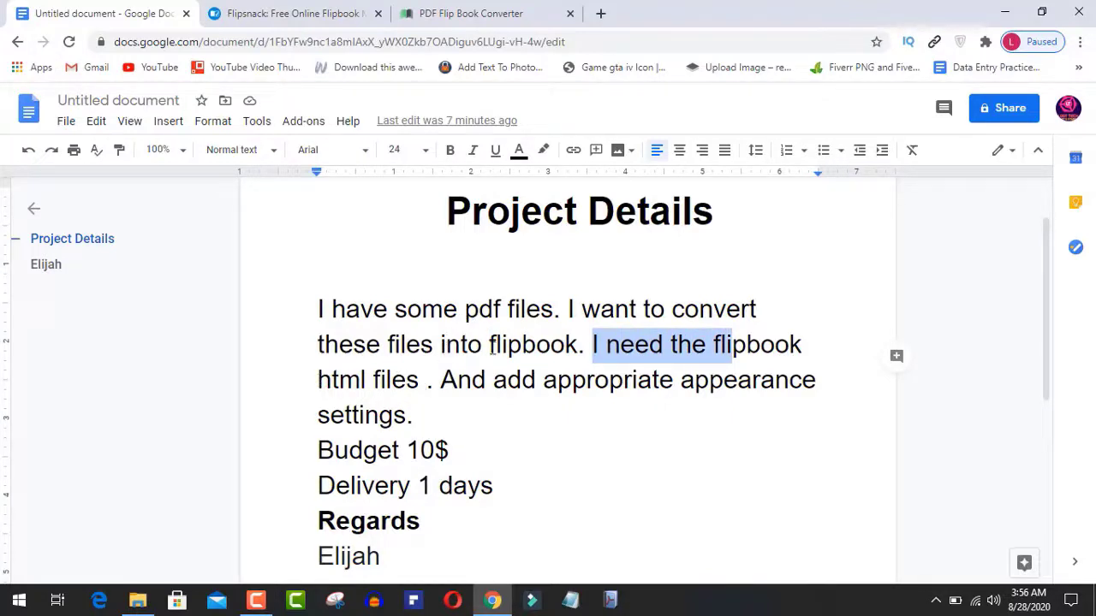
drag(491, 346, 573, 356)
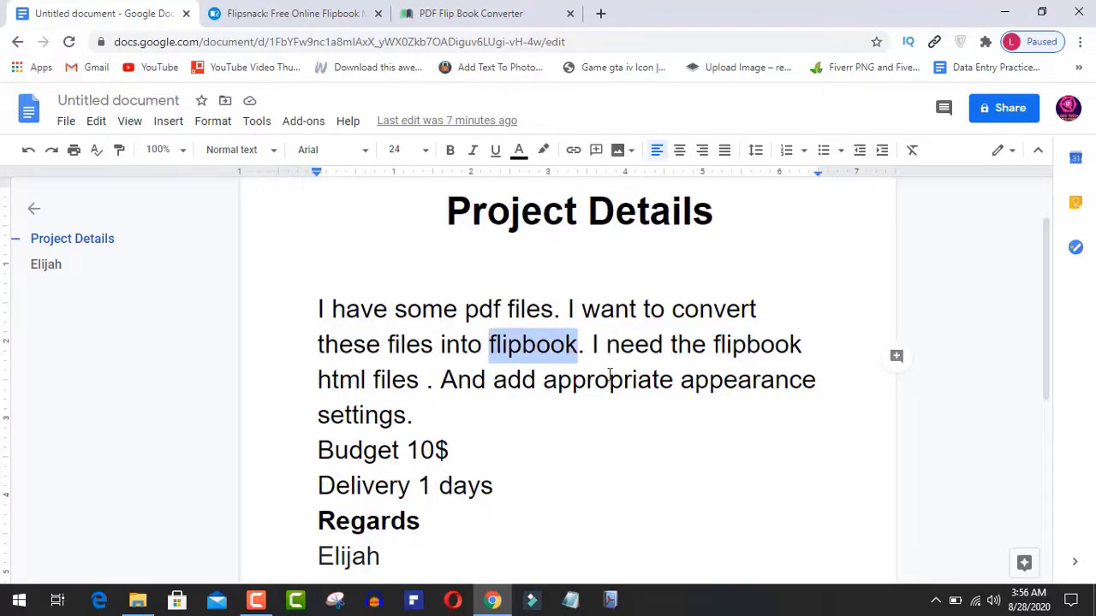
scroll(478, 428, down, 1)
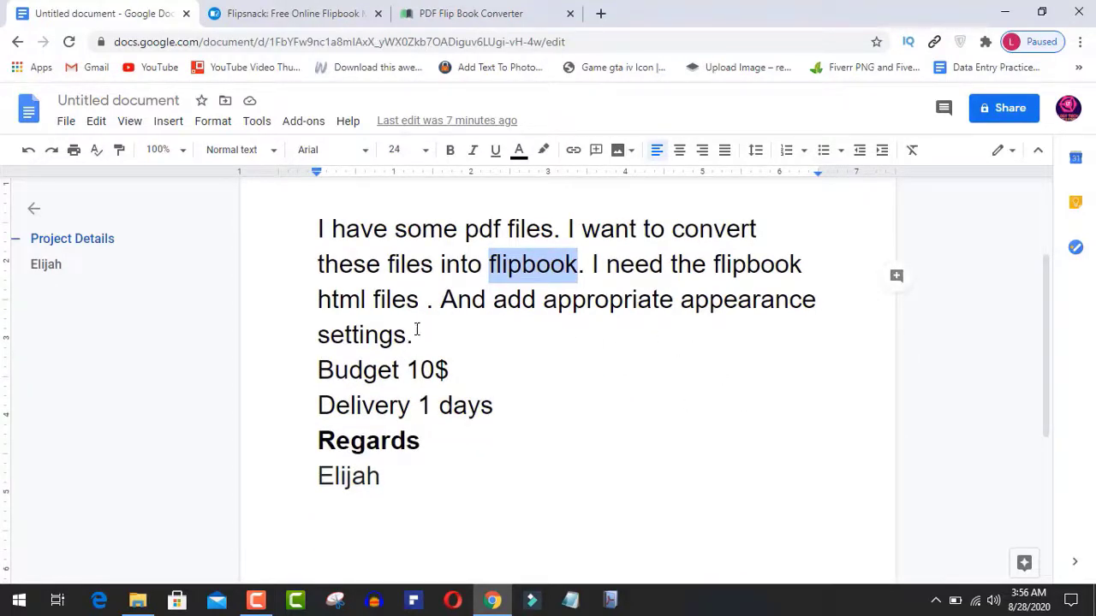
triple_click(443, 377)
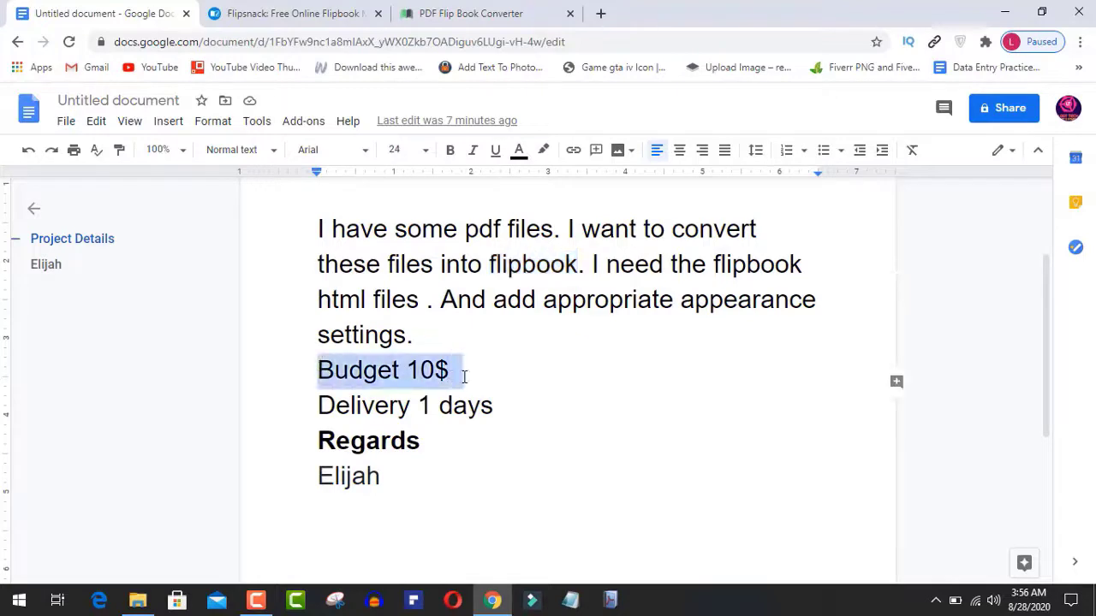
key(Right)
drag(343, 413, 494, 424)
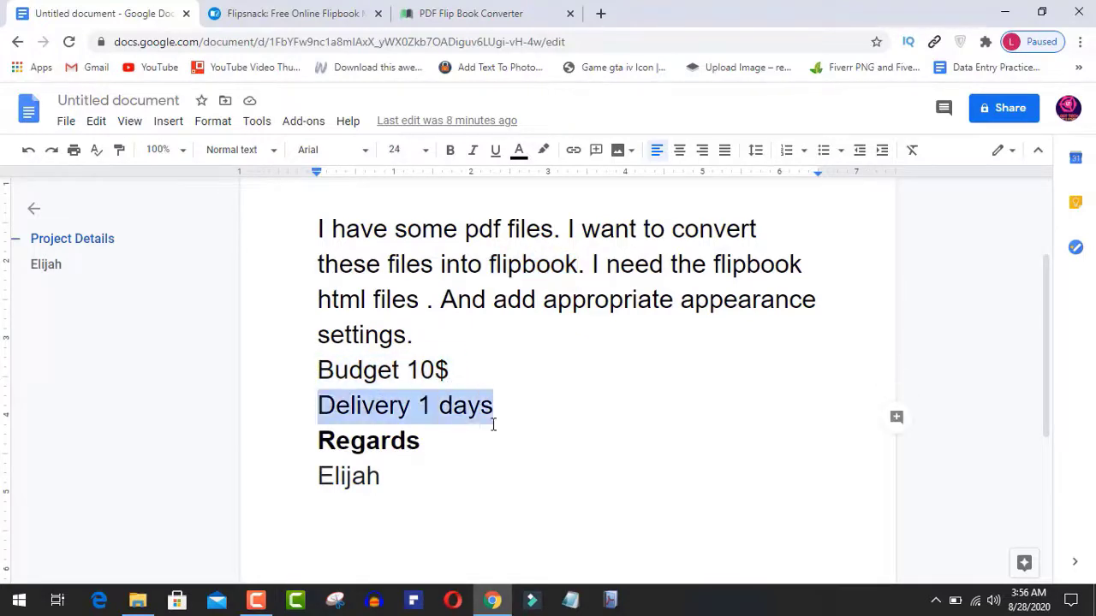
drag(327, 444, 449, 471)
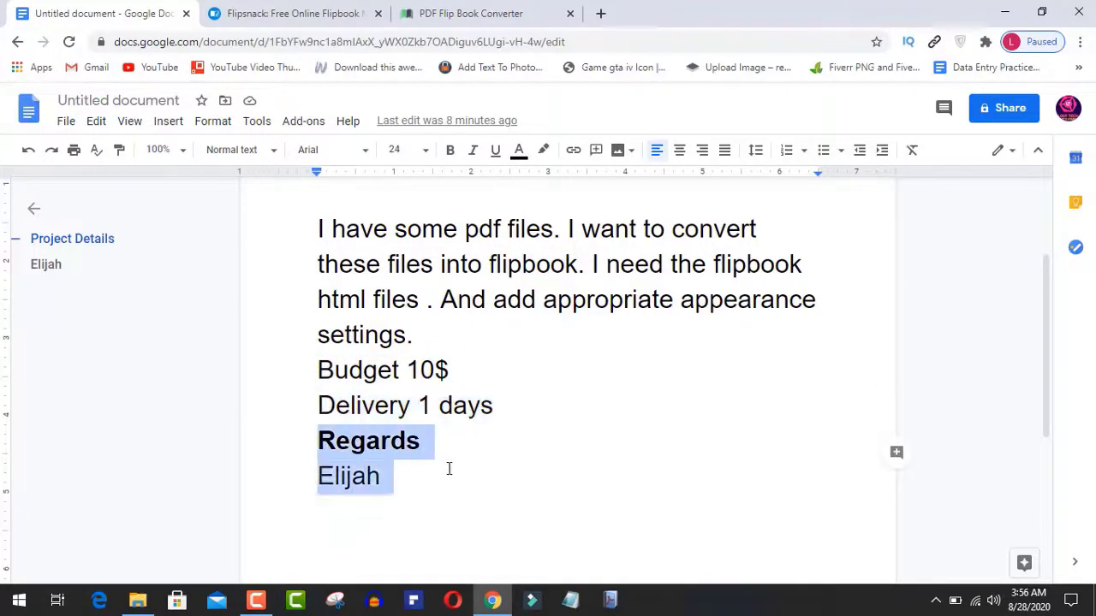
scroll(505, 420, up, 3)
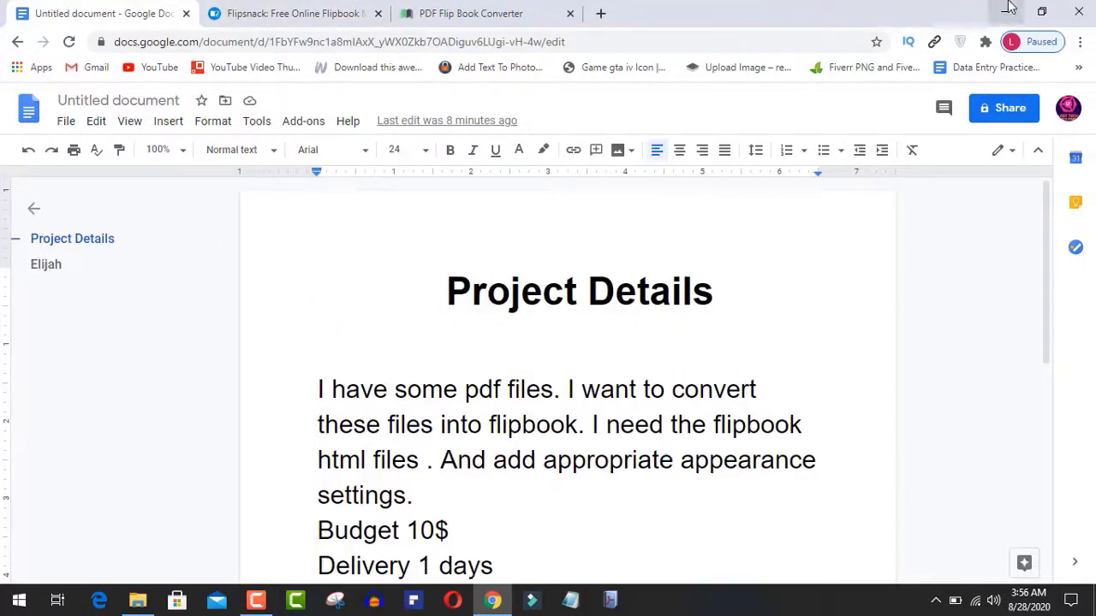
- Select Book 1.pdf, the Pharmacy Practice MCQs PDF and mcq_handout3.pdf in Done Project, then return to Flipsnack
click(1006, 10)
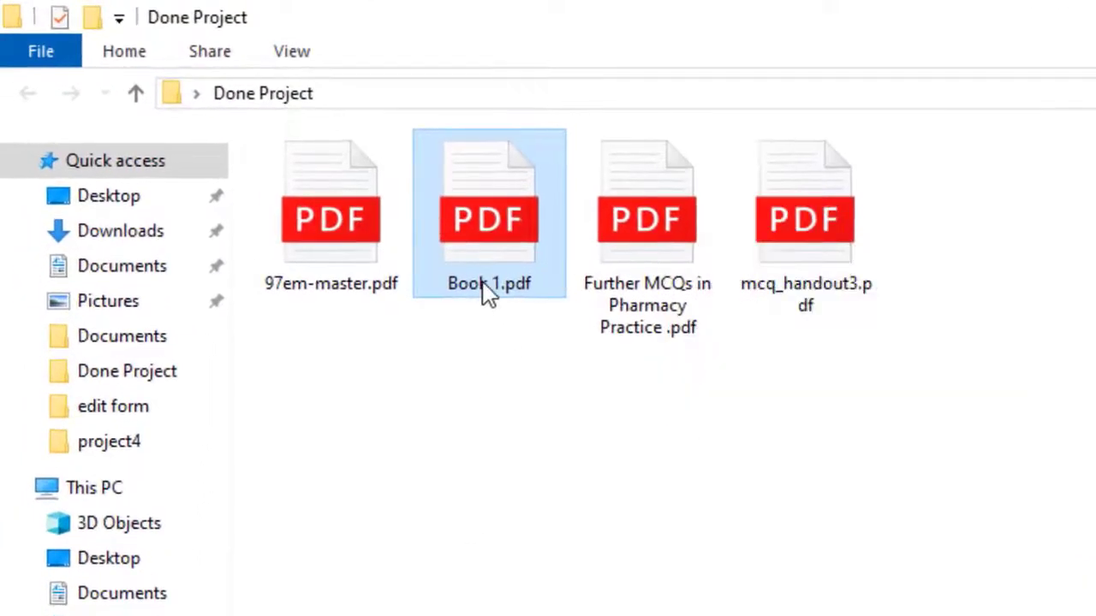
click(486, 291)
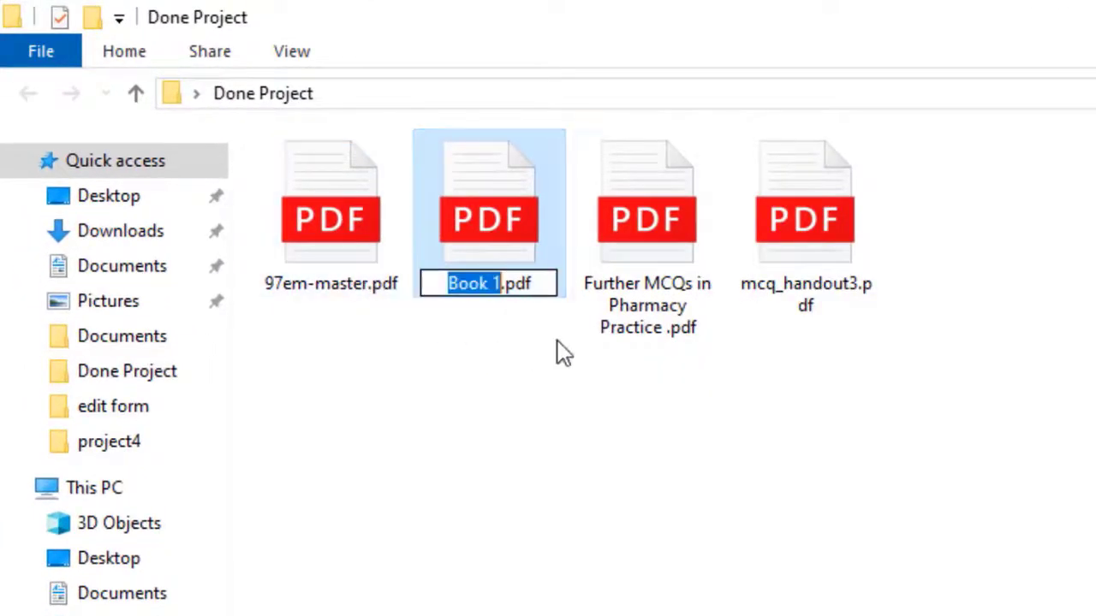
click(656, 331)
click(803, 295)
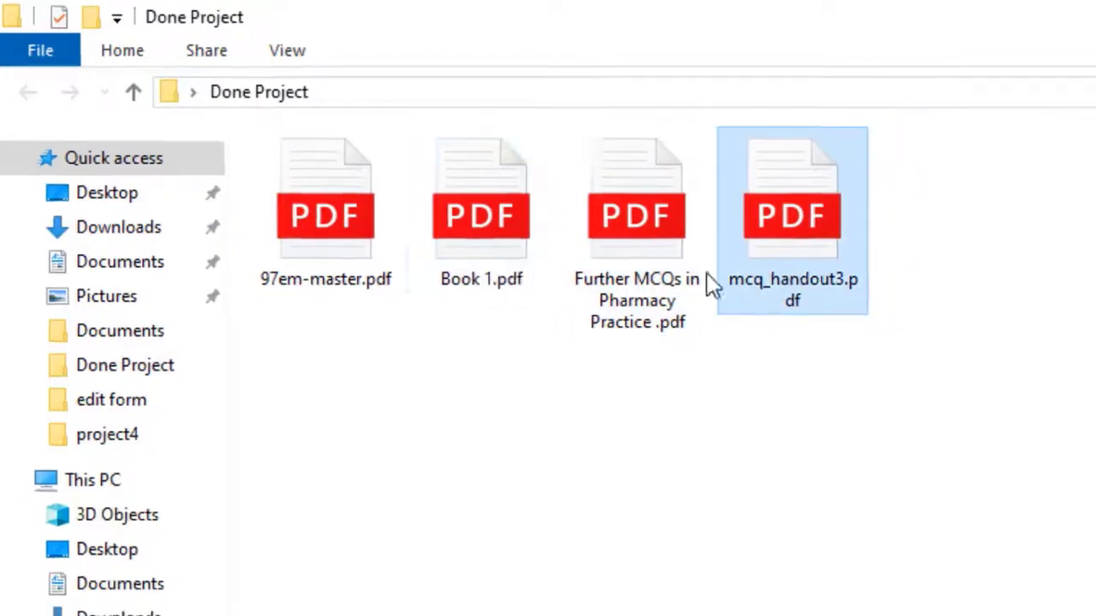
click(1006, 7)
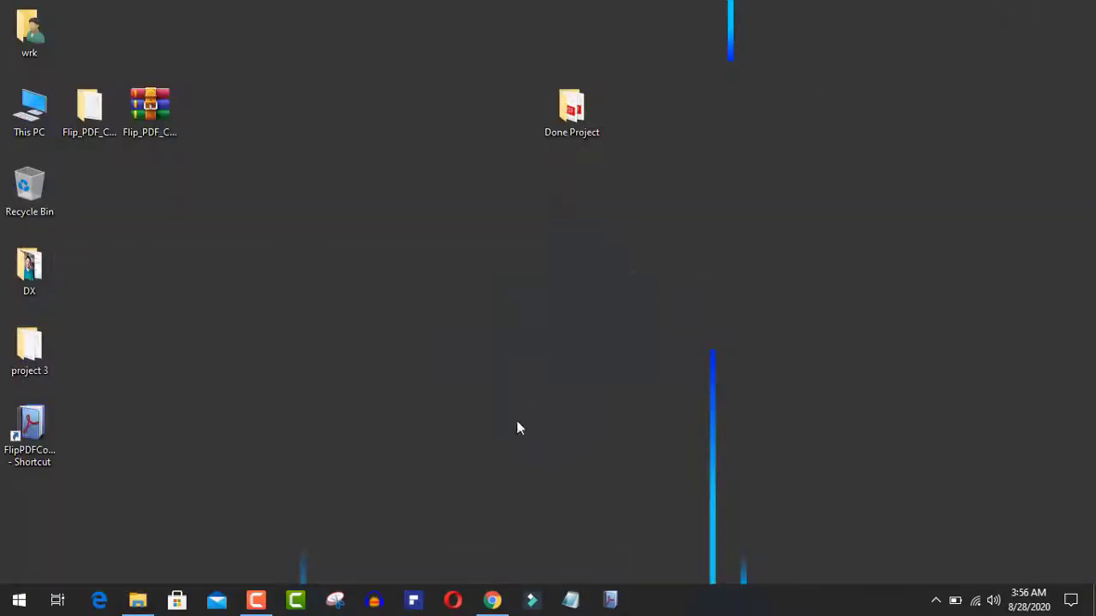
click(492, 600)
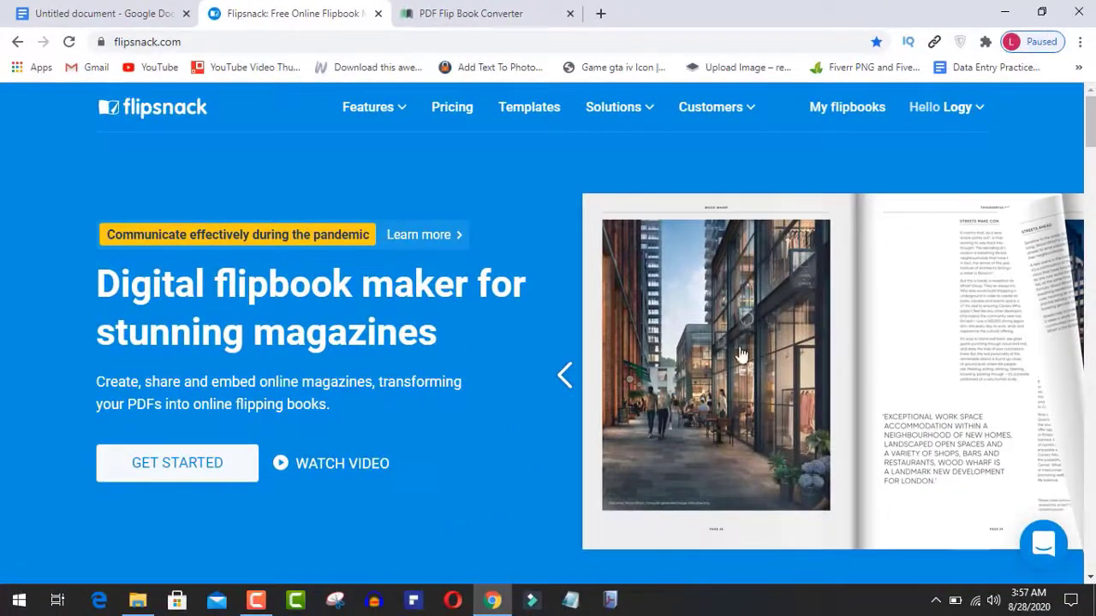
click(565, 374)
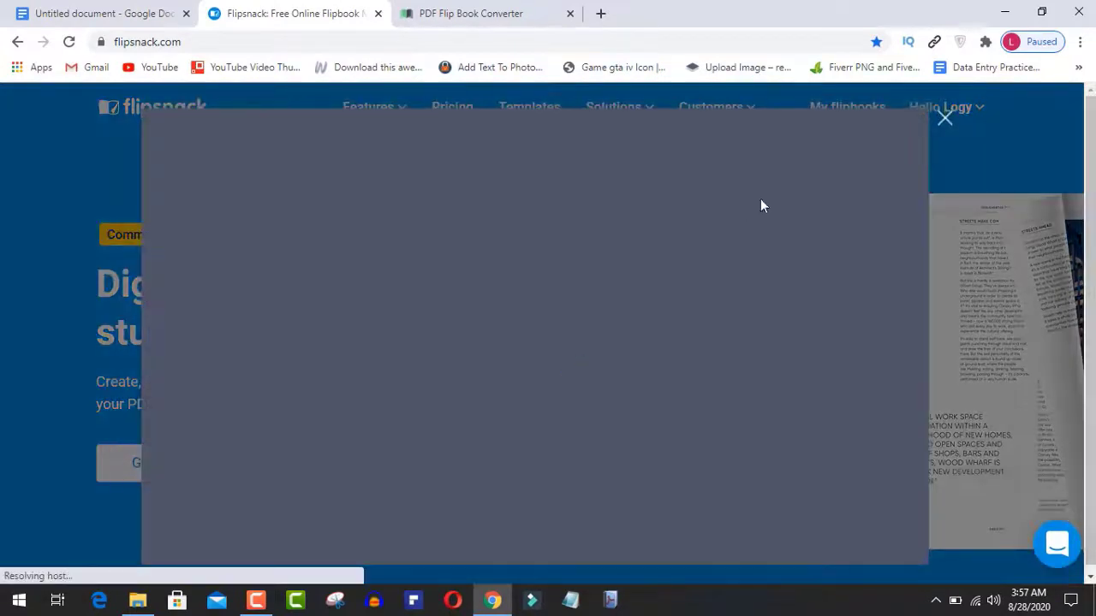
click(945, 117)
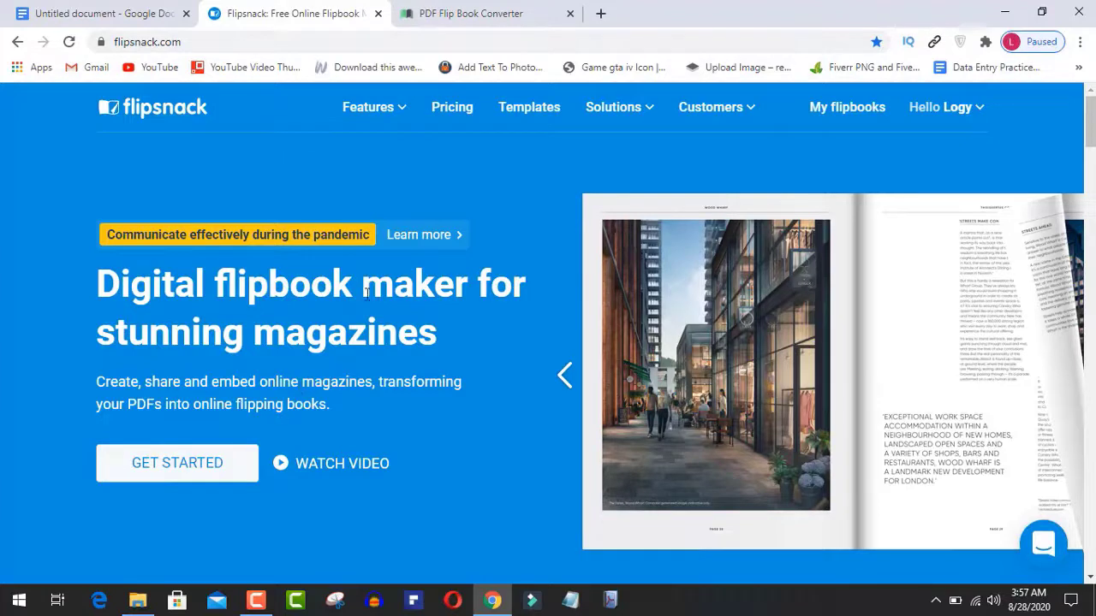
mouse_move(914, 126)
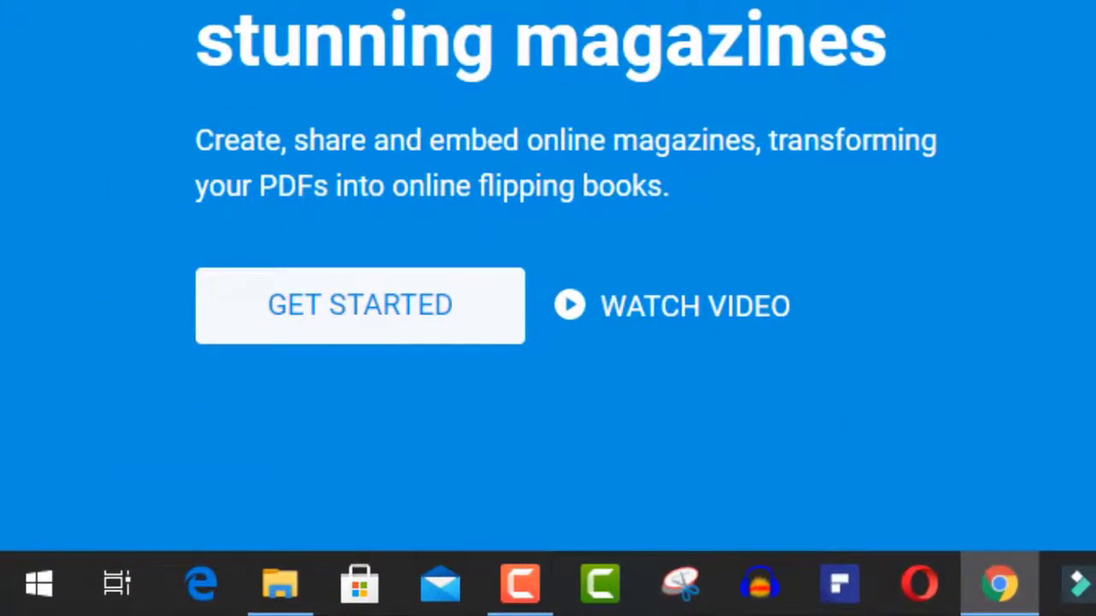
- Using Get Started and Upload files, pick Book 1.pdf from Desktop > Done Project as the flipbook source
click(178, 463)
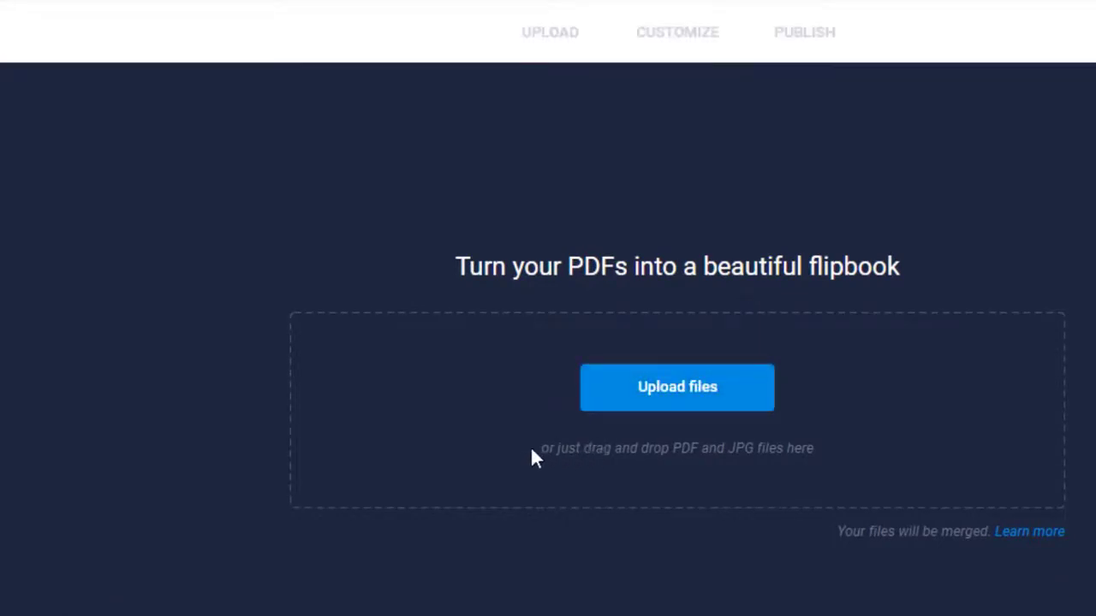
click(625, 402)
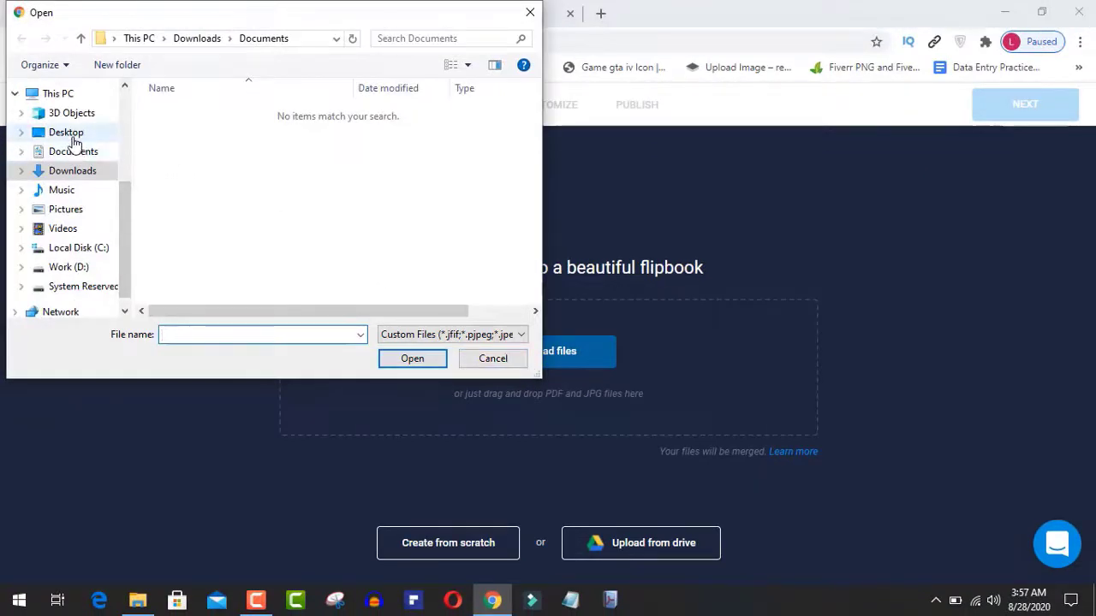
click(74, 137)
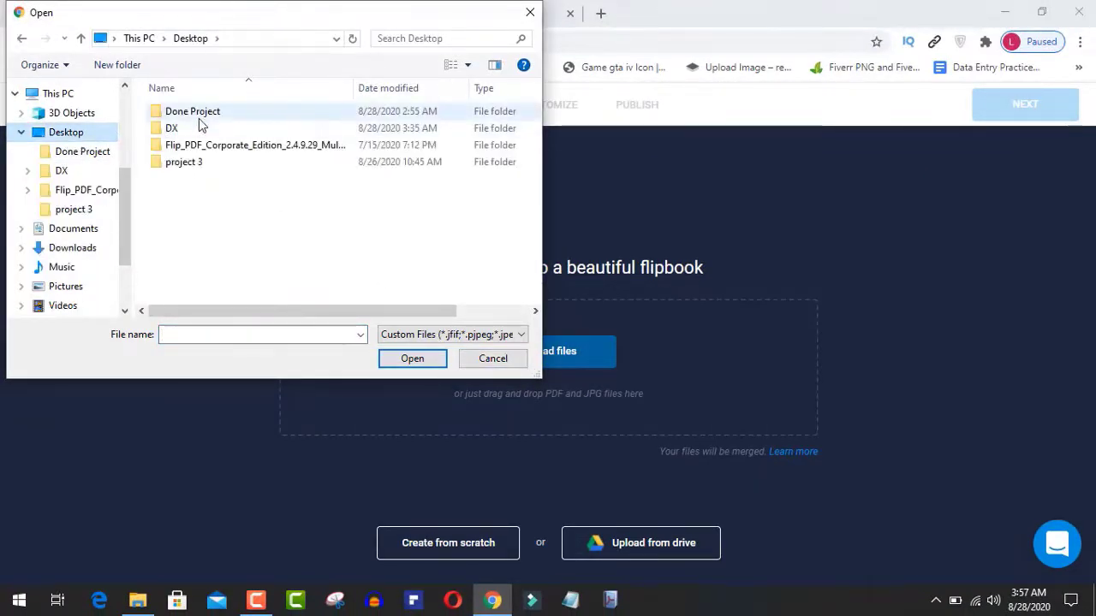
double_click(199, 118)
click(198, 128)
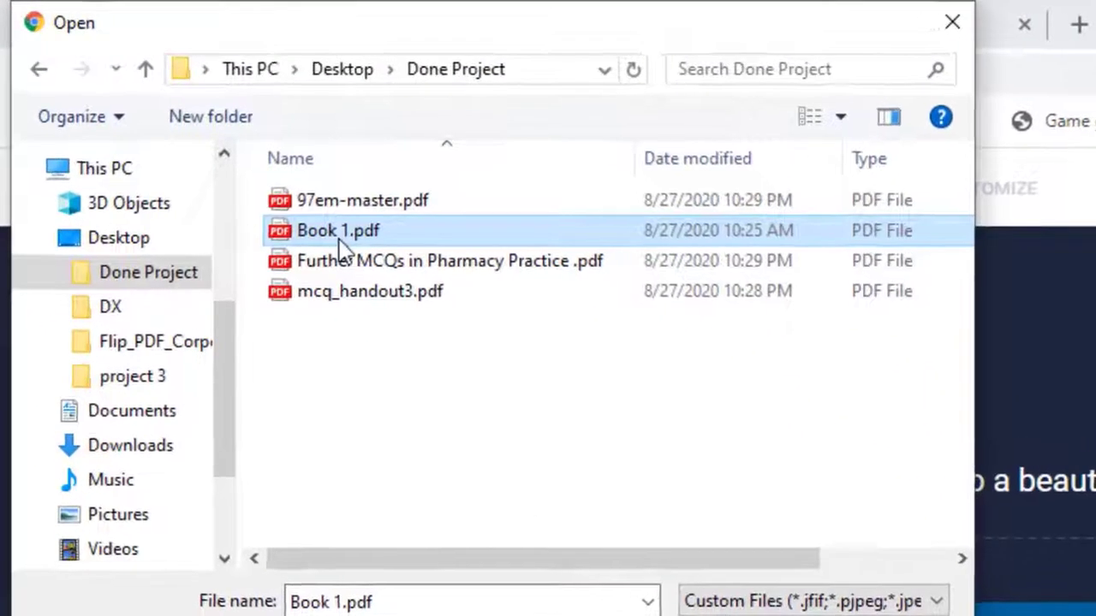
double_click(339, 235)
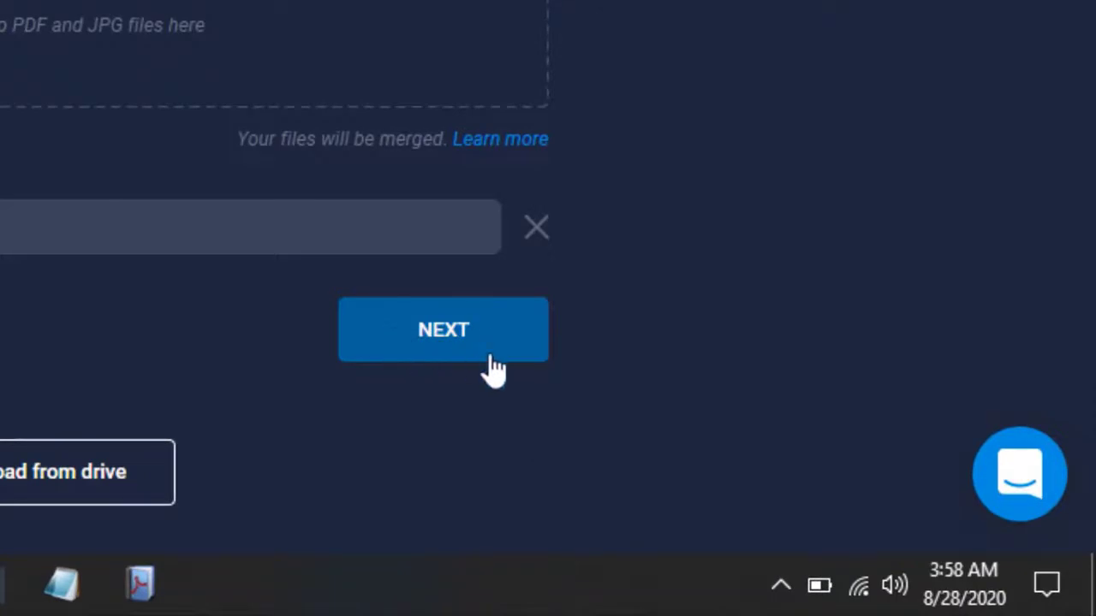
- Advance Book 1 to the Customize step and flip through its preview pages, returning to the Introduction spread
click(766, 473)
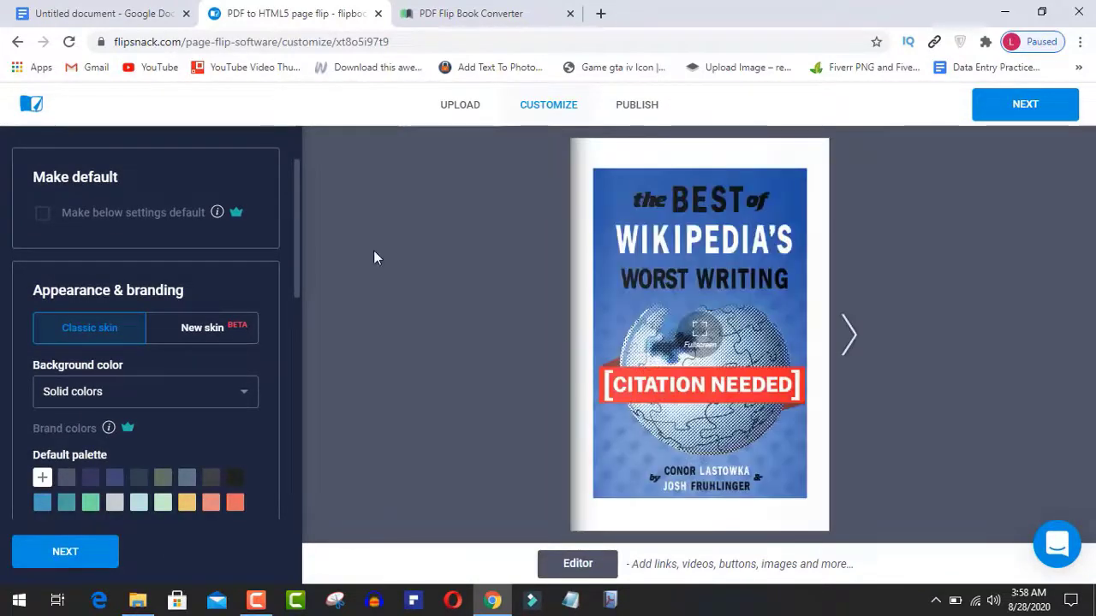
click(847, 337)
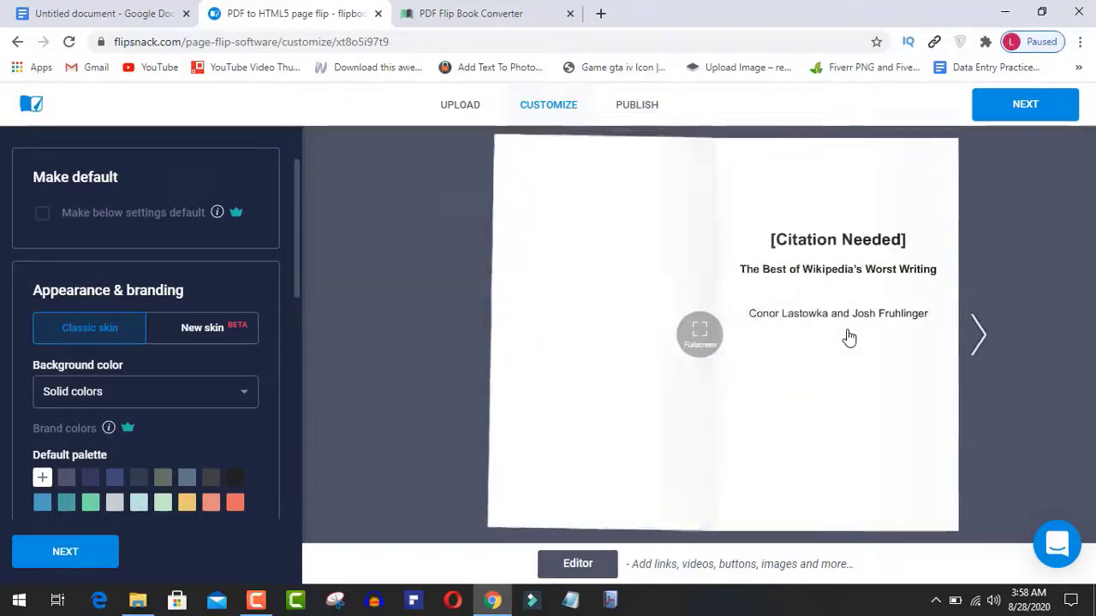
click(977, 346)
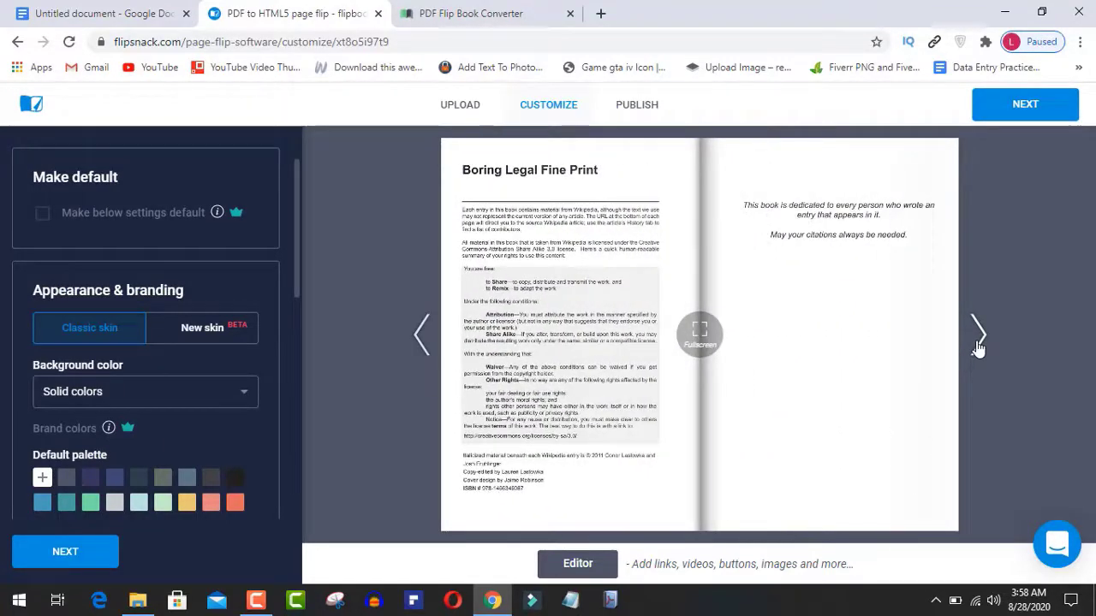
click(979, 347)
click(978, 348)
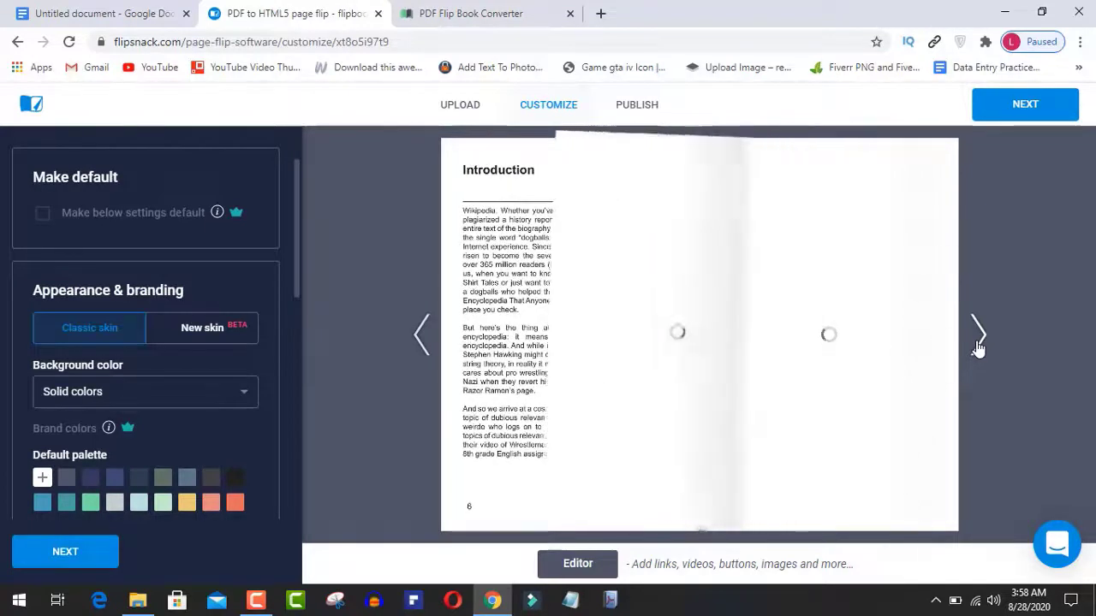
click(979, 347)
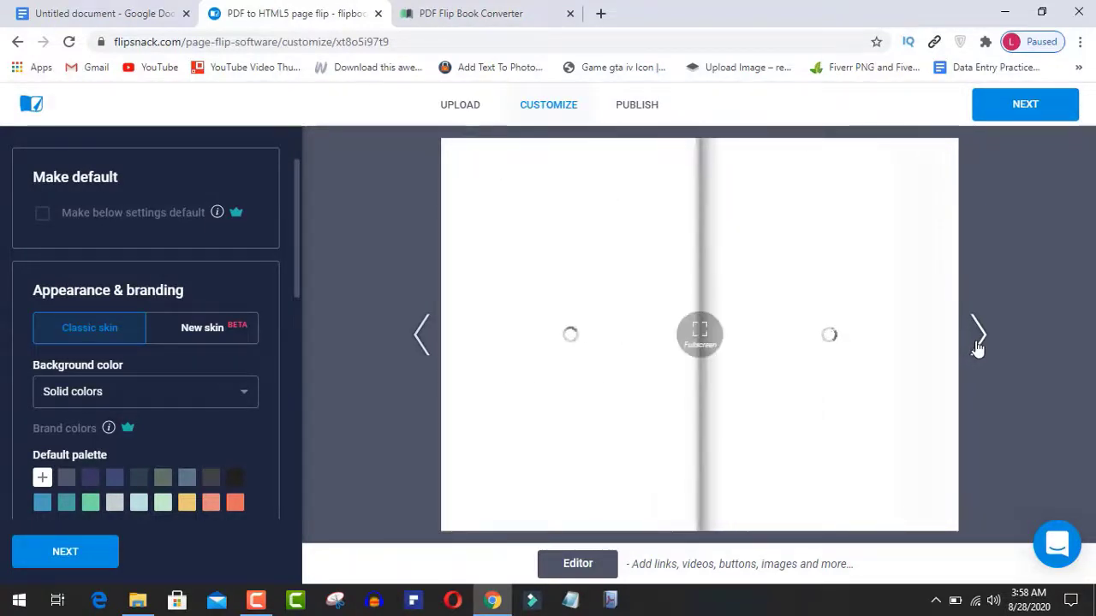
click(977, 346)
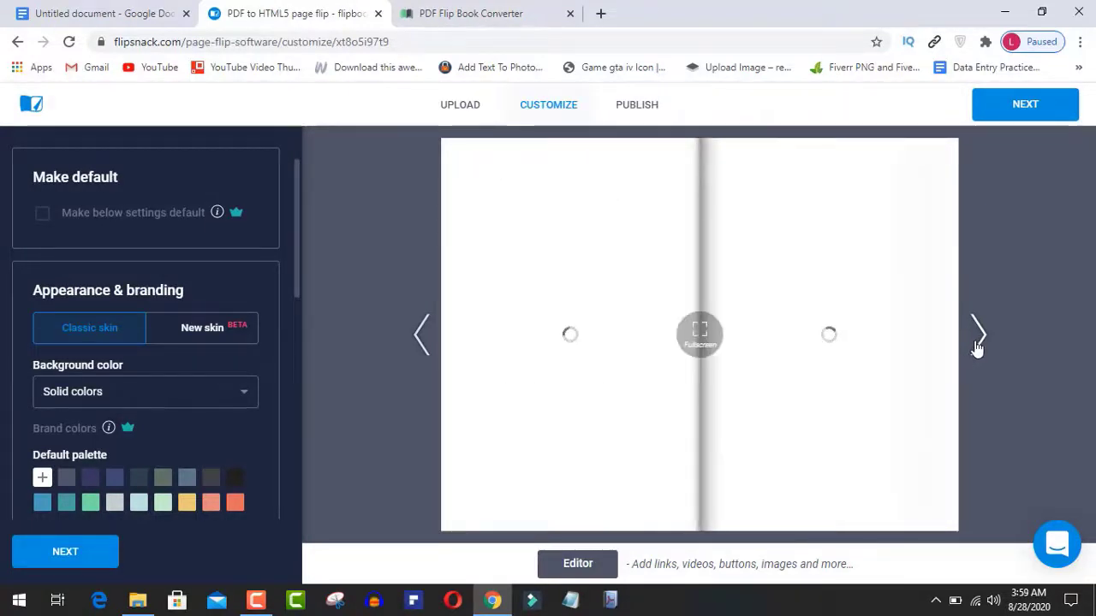
click(977, 347)
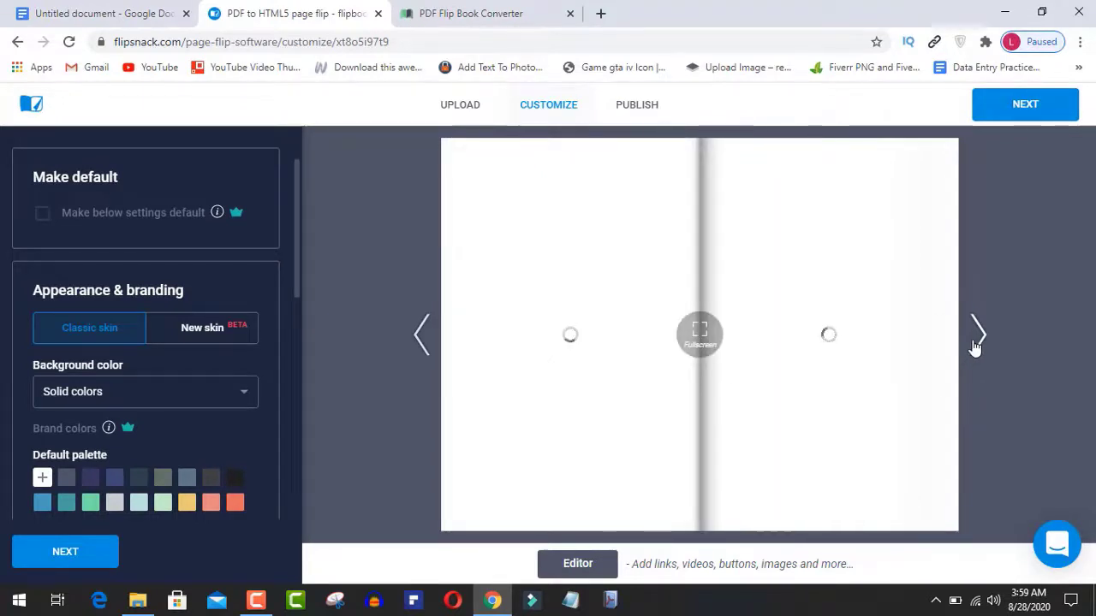
click(976, 347)
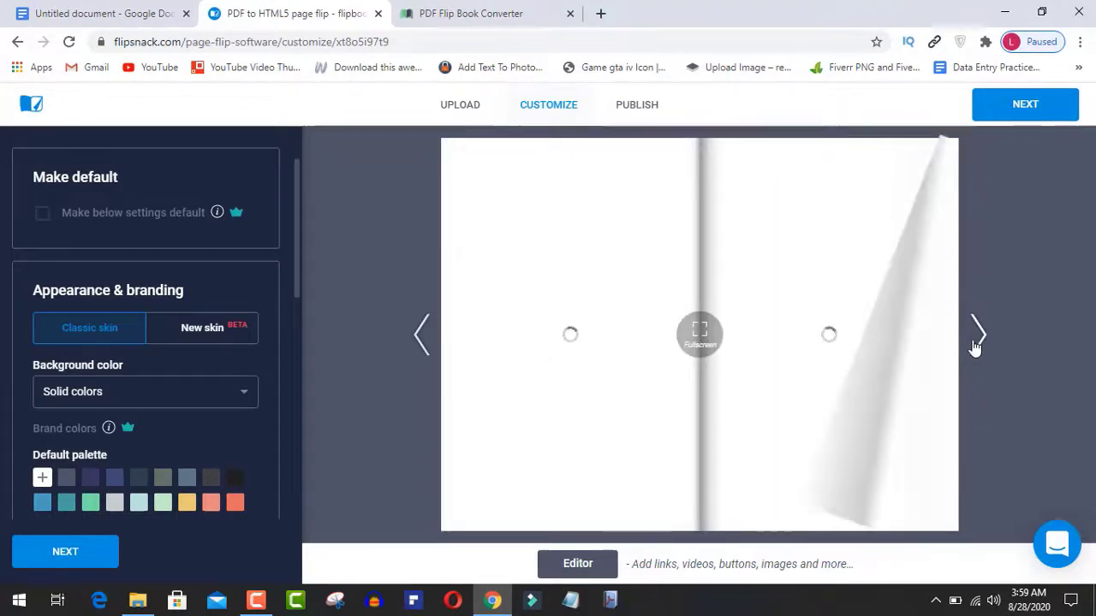
click(419, 346)
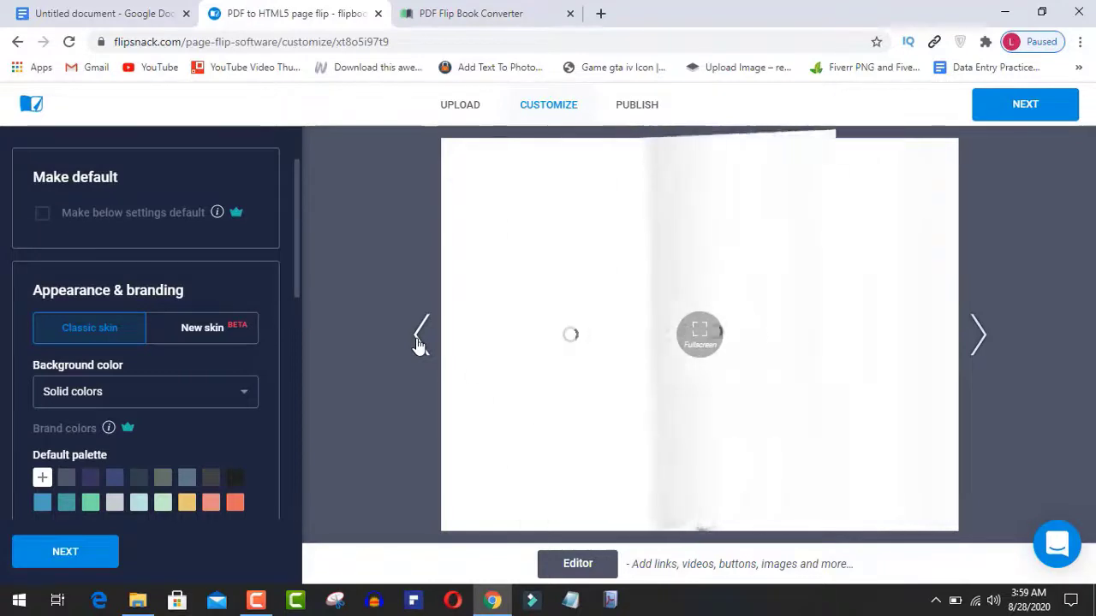
click(419, 346)
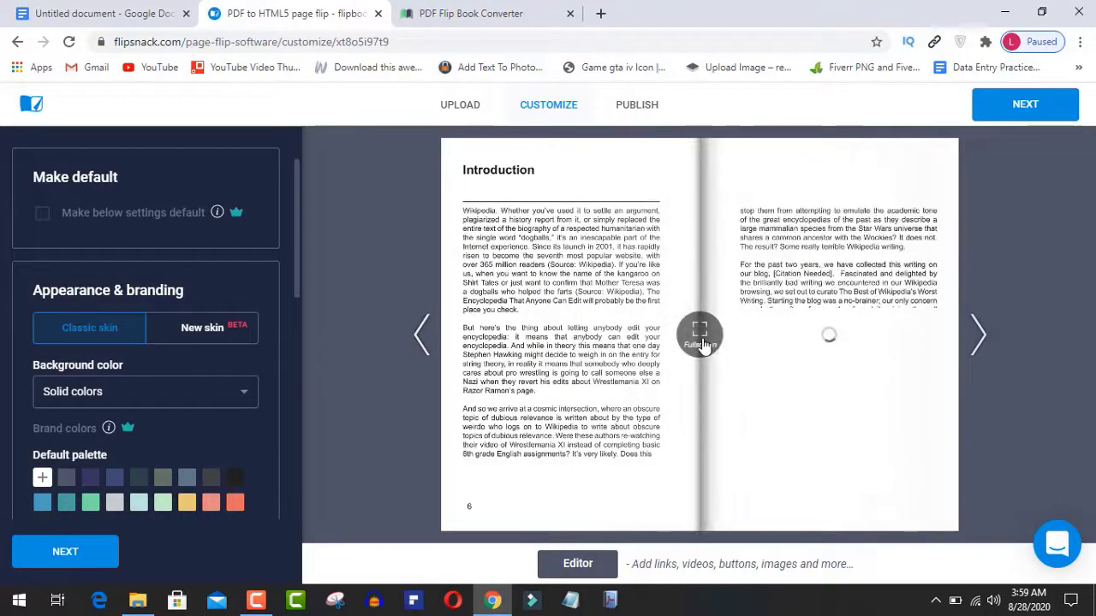
- View the flipbook full screen and page ahead to pages 12-13
click(701, 338)
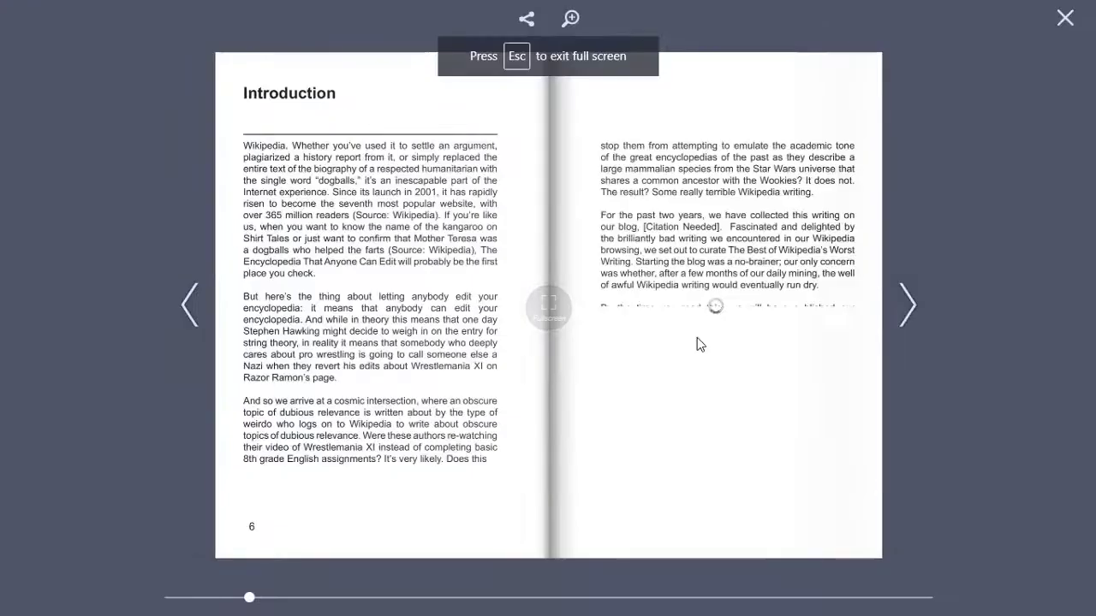
click(909, 317)
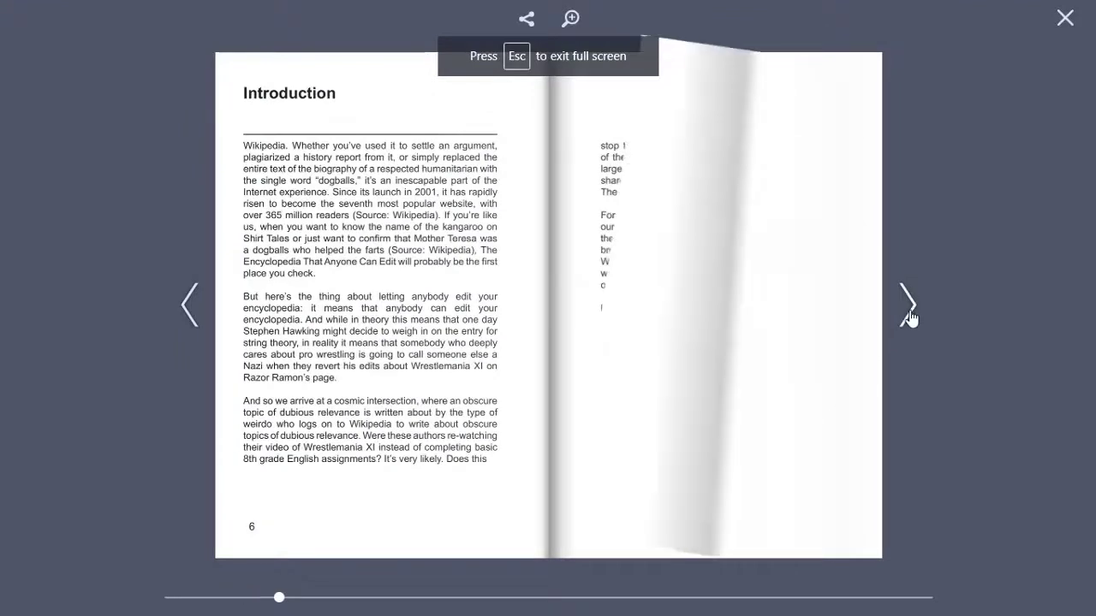
click(907, 317)
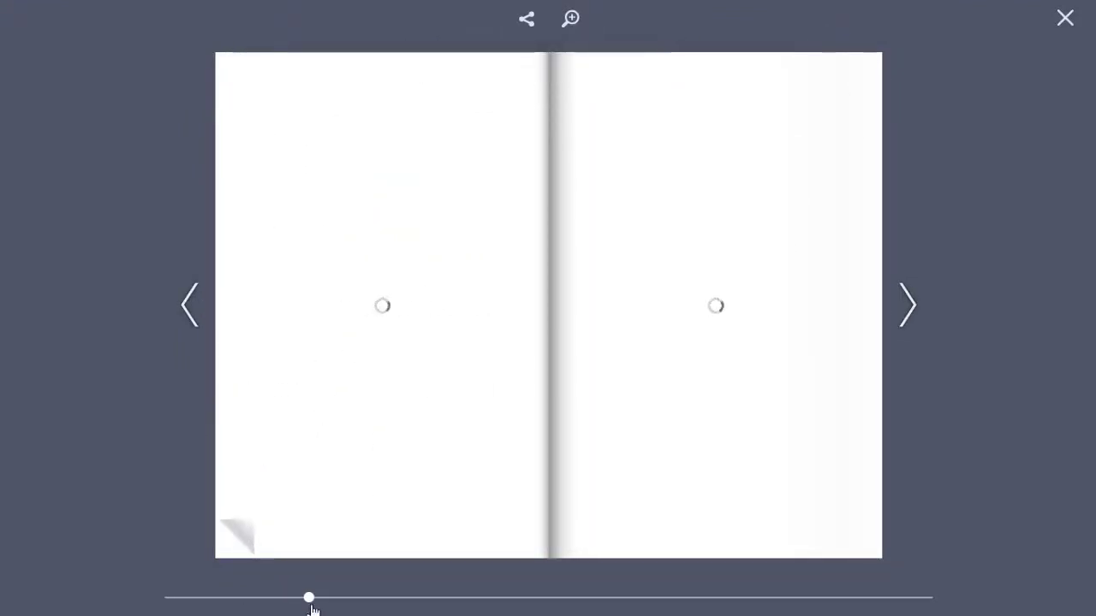
drag(310, 598, 390, 608)
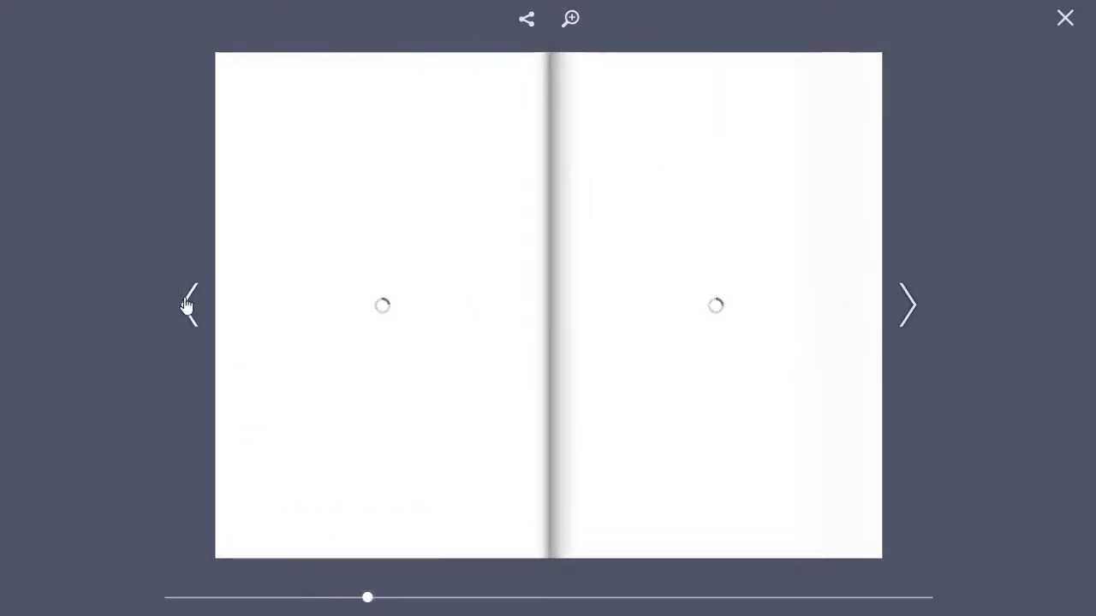
- Zoom into the pages and back out, return to the title page, and exit full screen
click(572, 22)
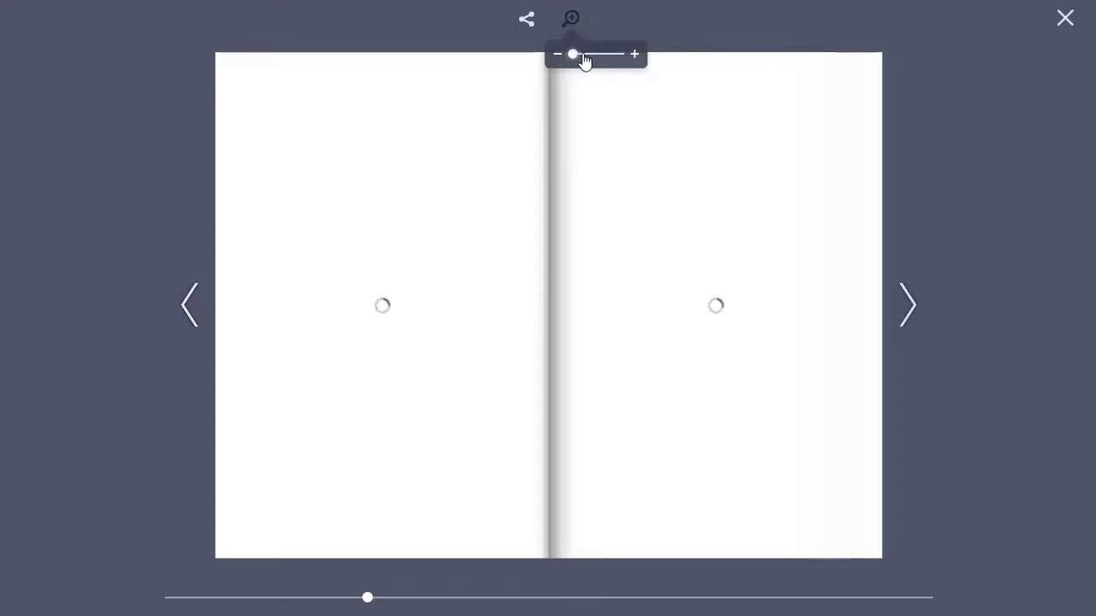
mouse_move(583, 57)
mouse_down()
mouse_move(599, 62)
mouse_move(541, 57)
mouse_up()
click(185, 297)
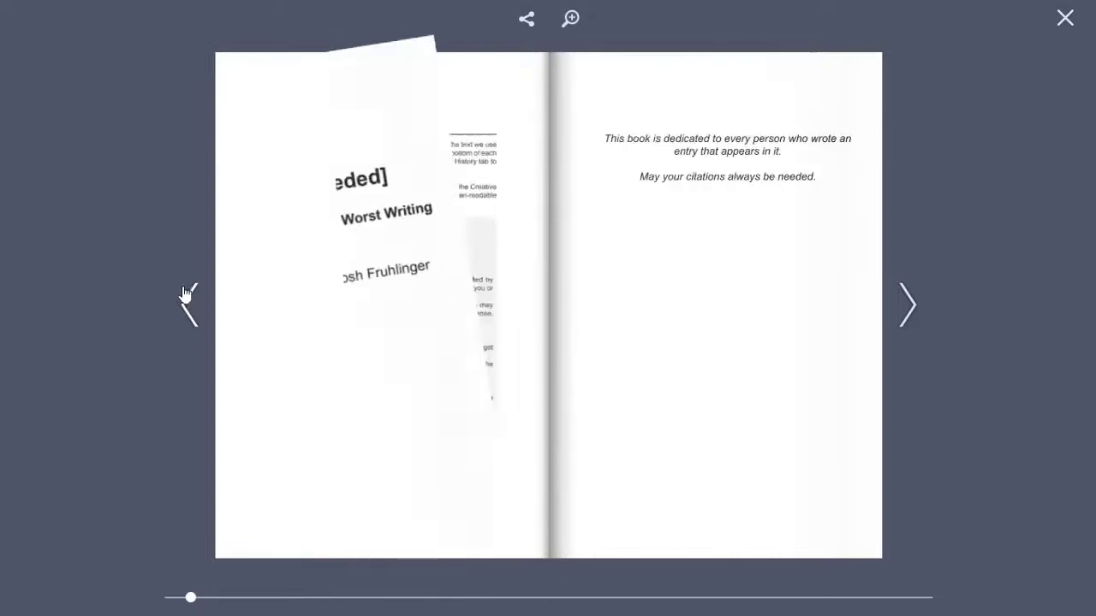
click(1062, 19)
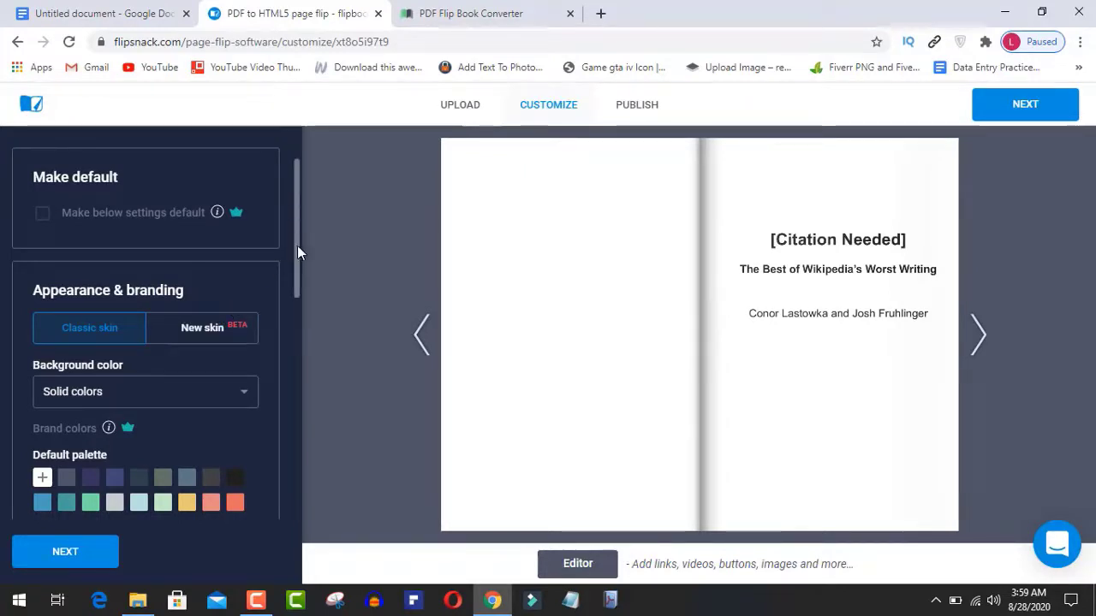
- Try the new skin for the flipbook, then go back to the classic skin
drag(297, 247, 297, 256)
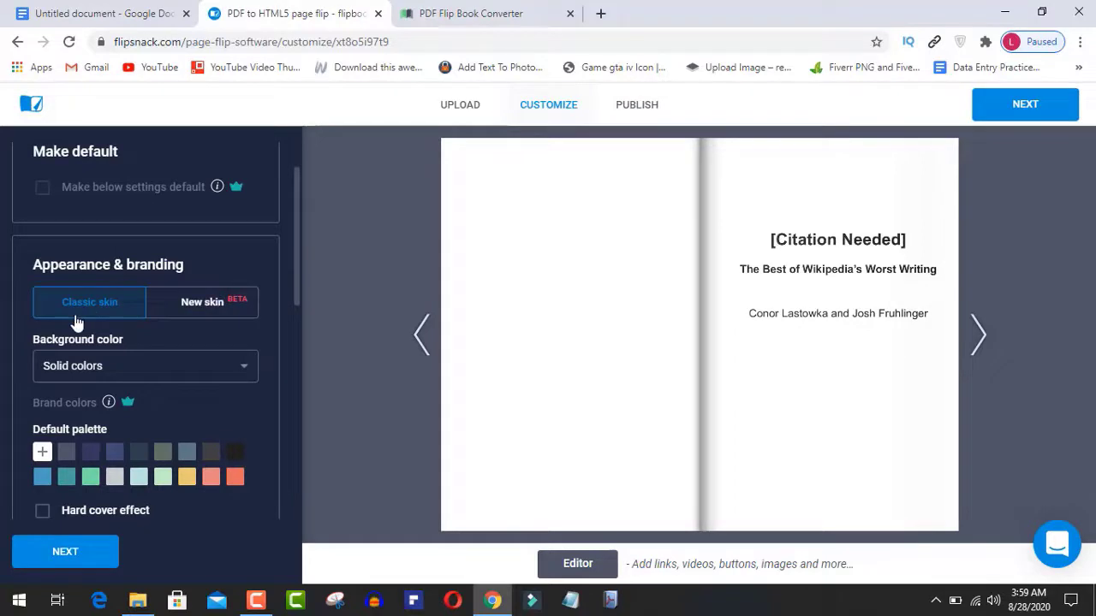
click(194, 308)
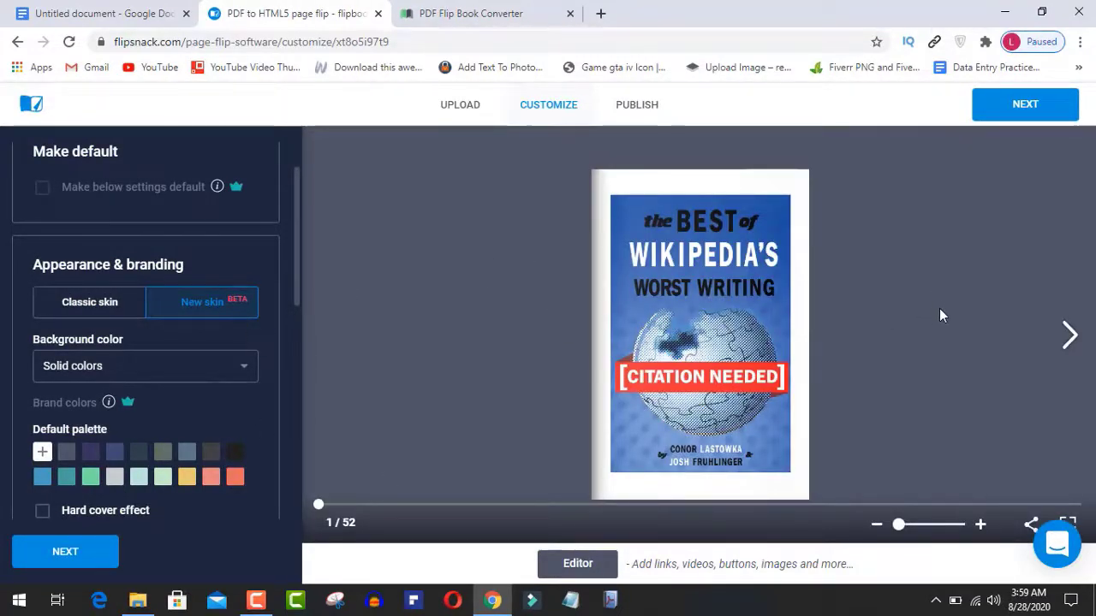
click(77, 308)
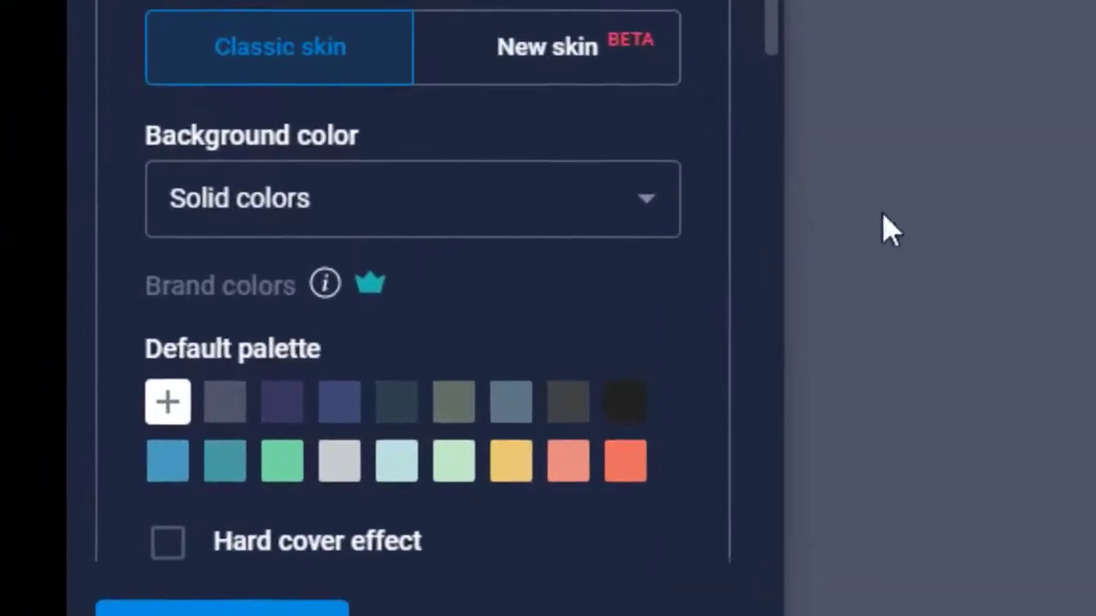
- Try several default palette background colours, settling on yellow
scroll(240, 403, down, 2)
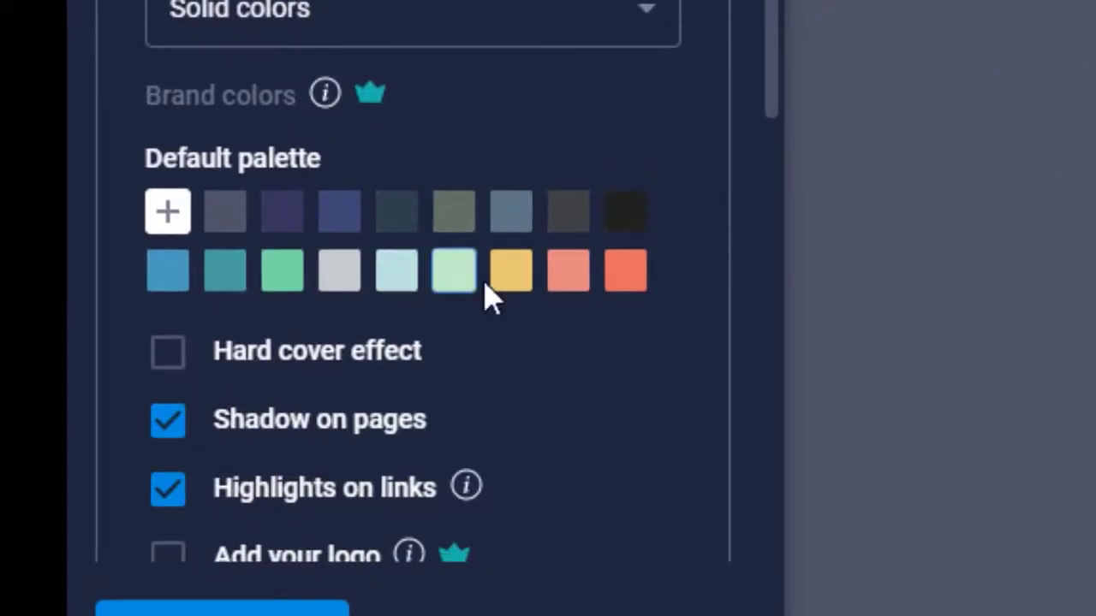
click(510, 279)
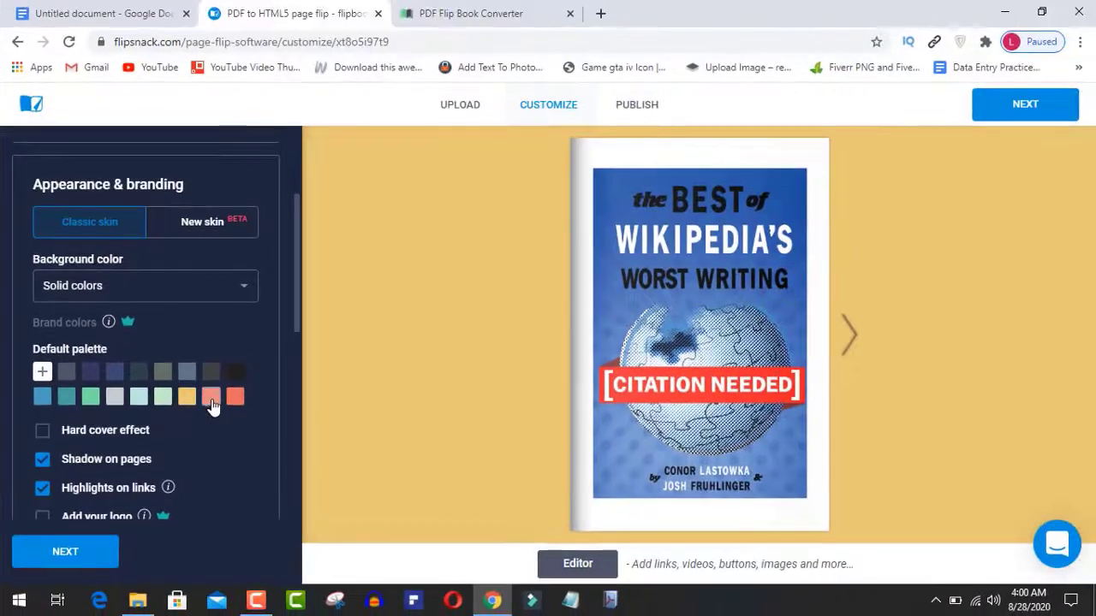
click(211, 398)
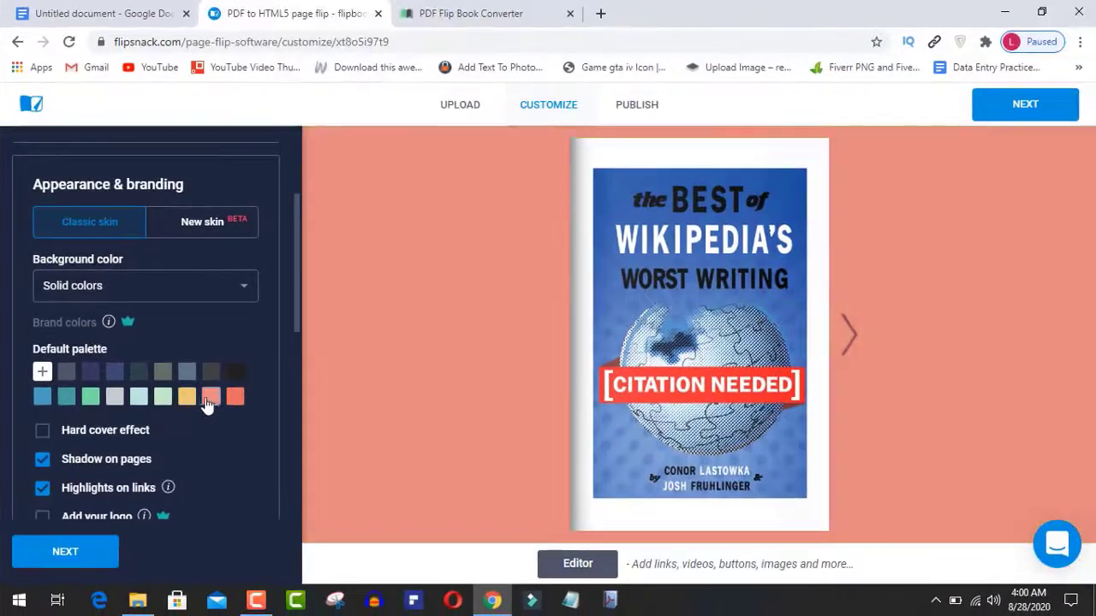
click(138, 398)
click(113, 398)
click(90, 396)
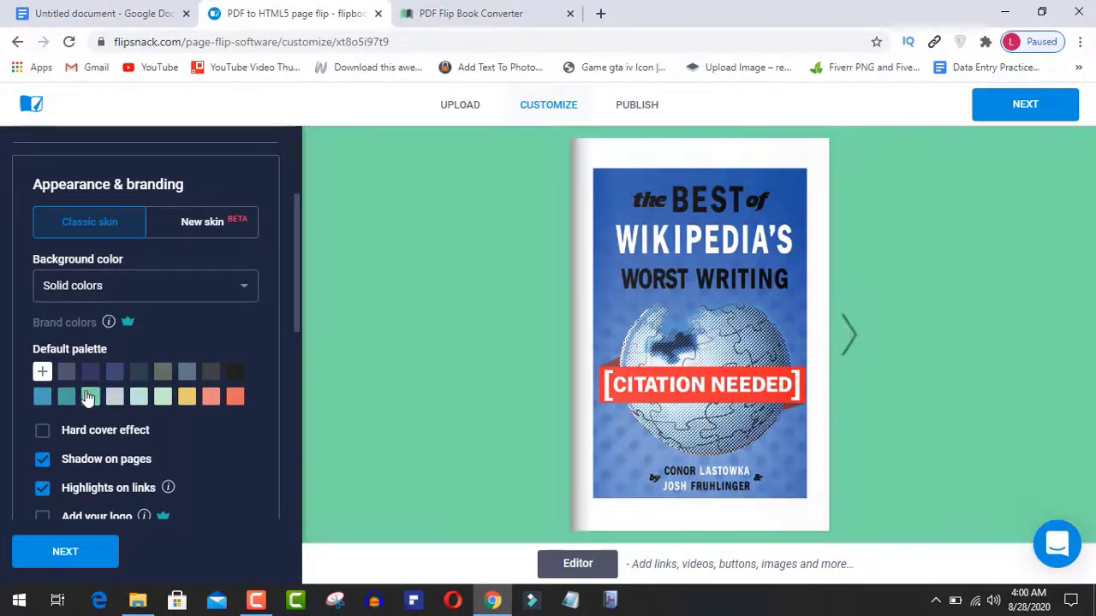
click(67, 396)
click(163, 396)
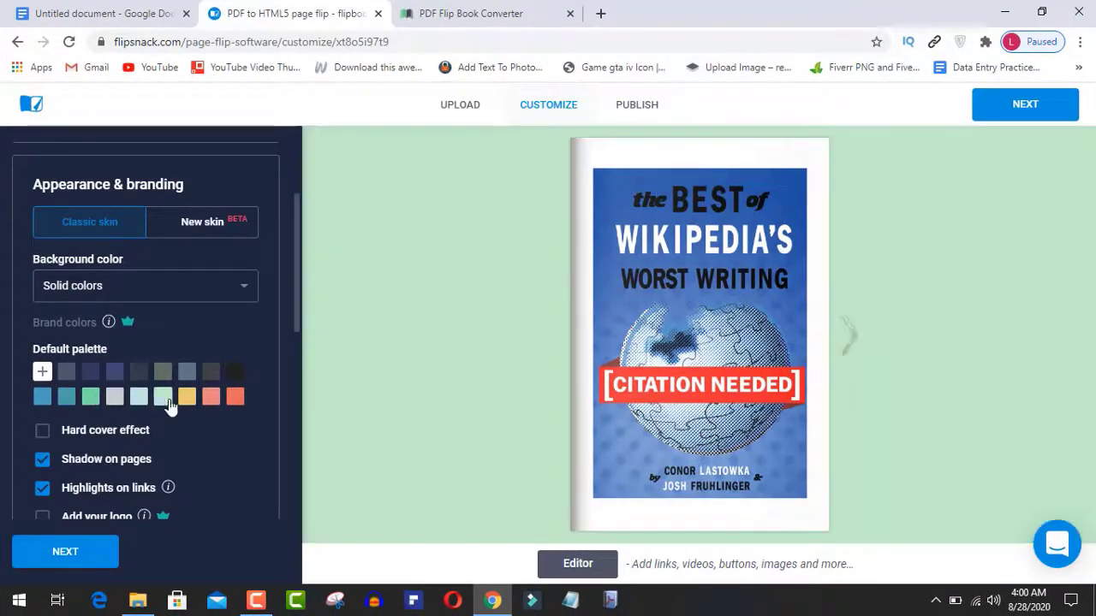
click(186, 397)
scroll(84, 319, down, 5)
scroll(81, 380, down, 1)
- Page the Book 1 preview from the cover forward to the Introduction spread
scroll(83, 381, down, 1)
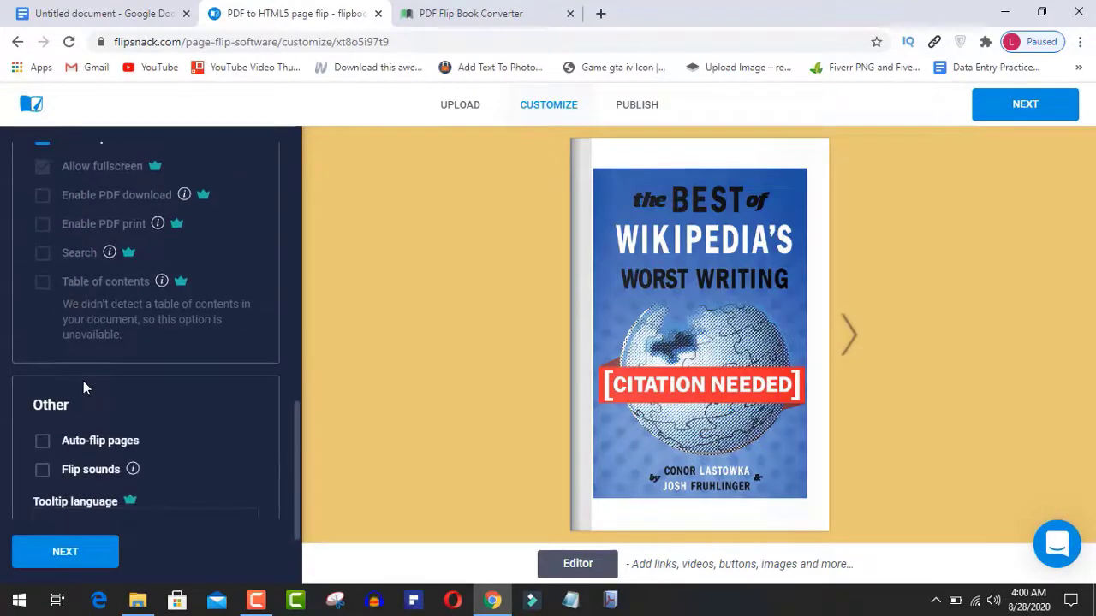
scroll(83, 381, down, 1)
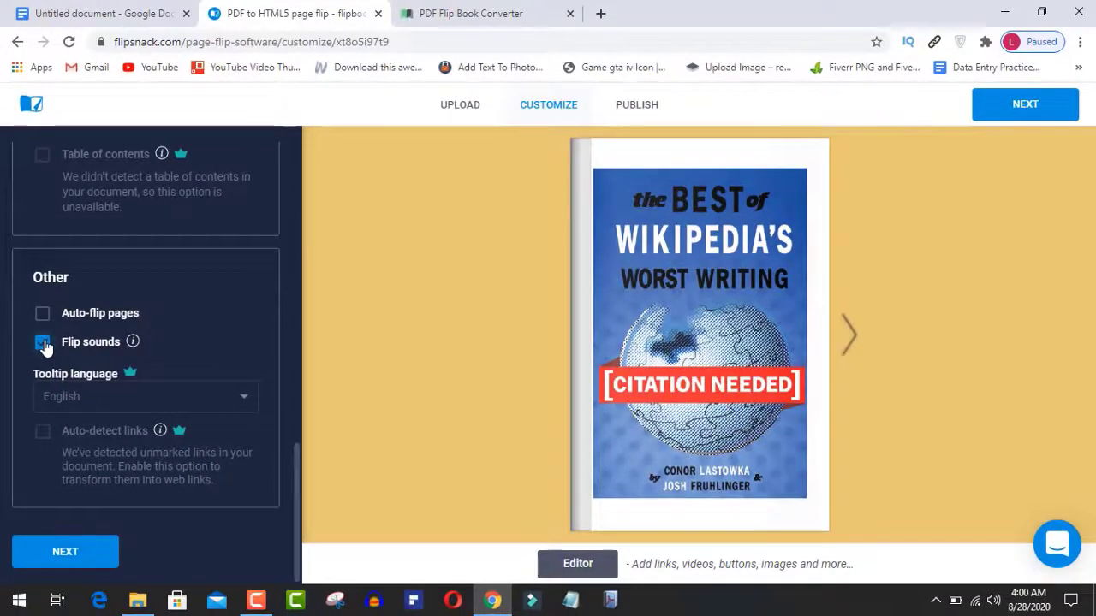
click(851, 339)
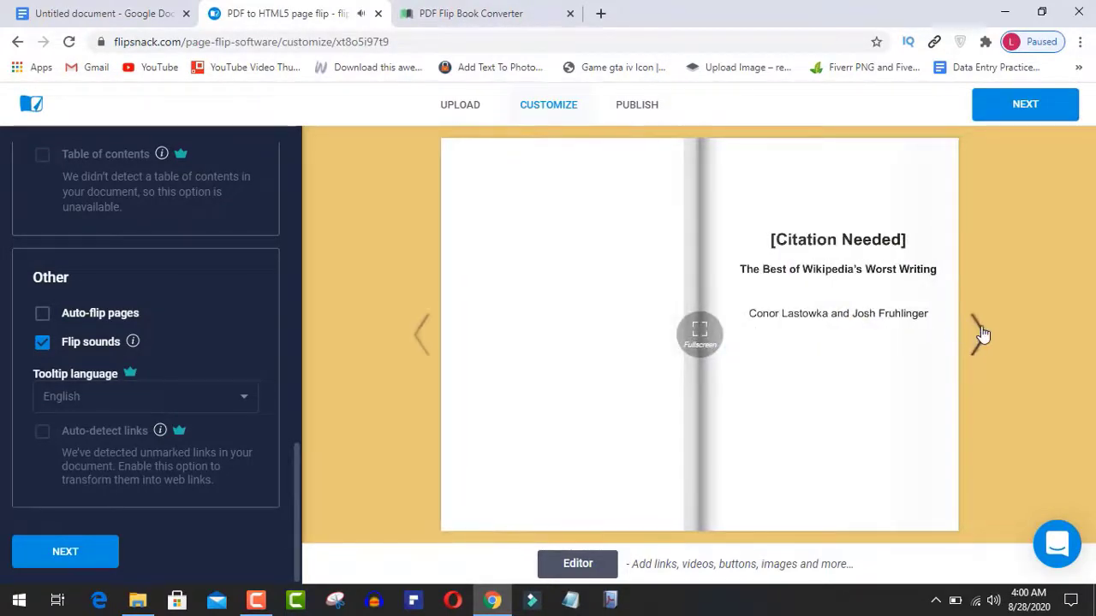
click(979, 334)
click(979, 334)
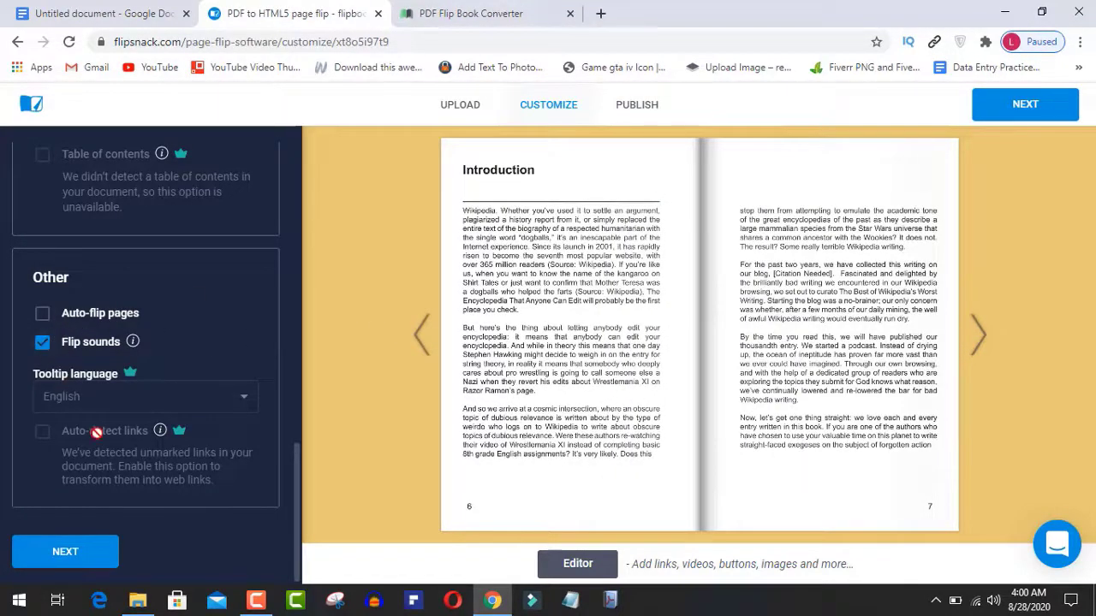
scroll(100, 424, up, 5)
scroll(109, 394, up, 5)
scroll(115, 362, up, 5)
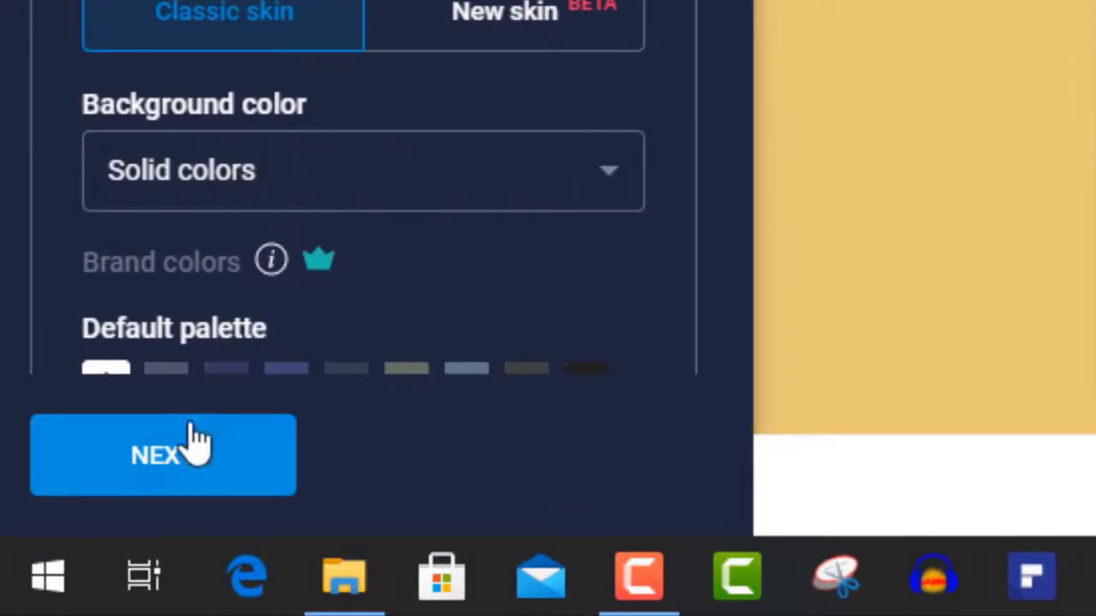
- Enter a short description, choose the Science category, and publish Book 1 publicly
click(181, 458)
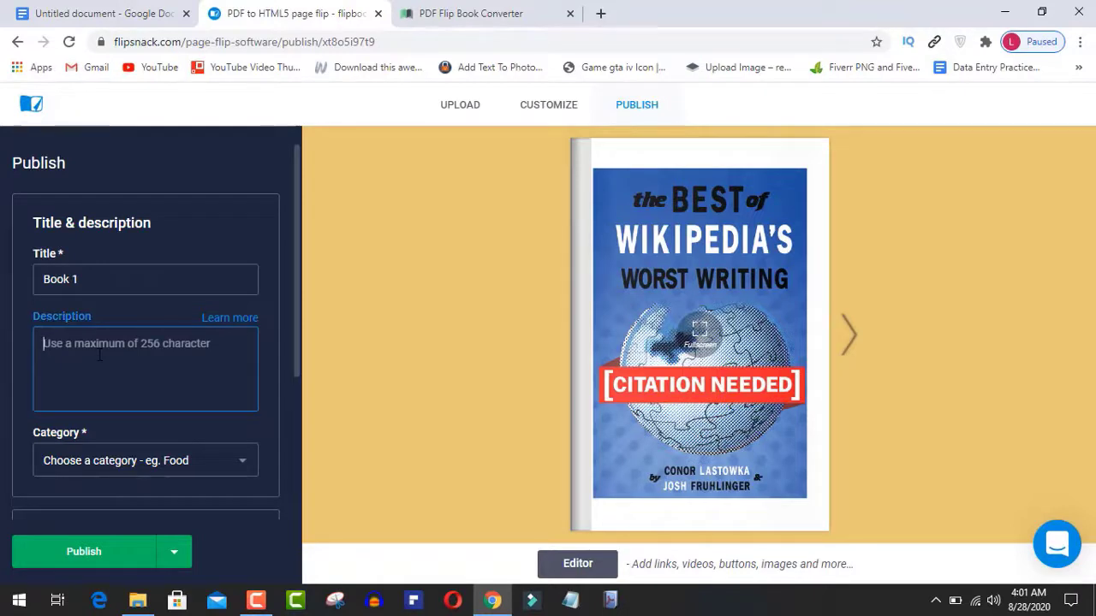
text(logy tech)
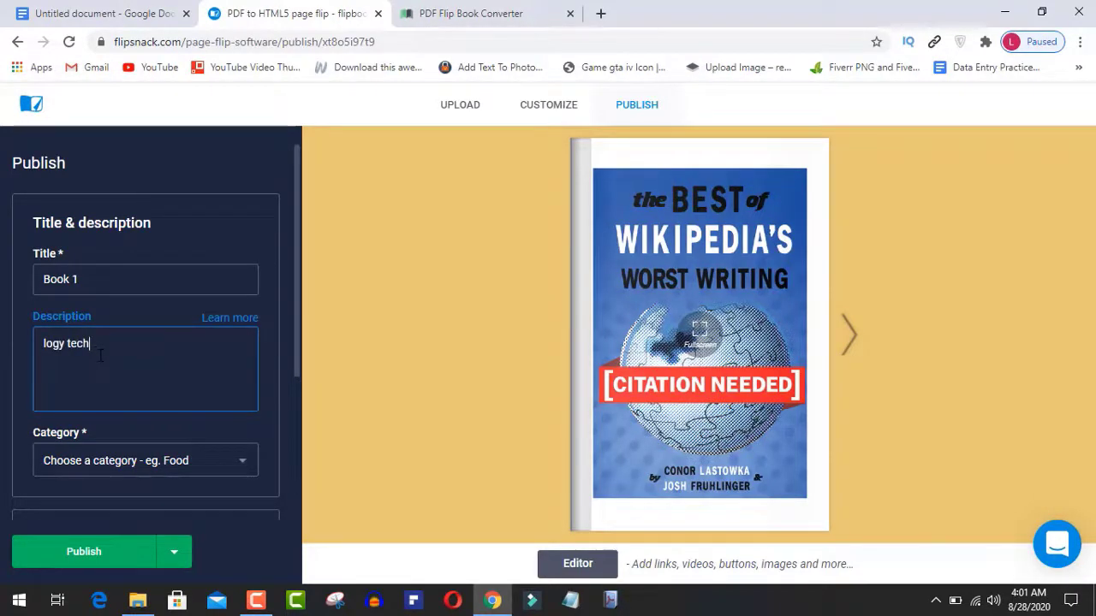
scroll(122, 438, down, 2)
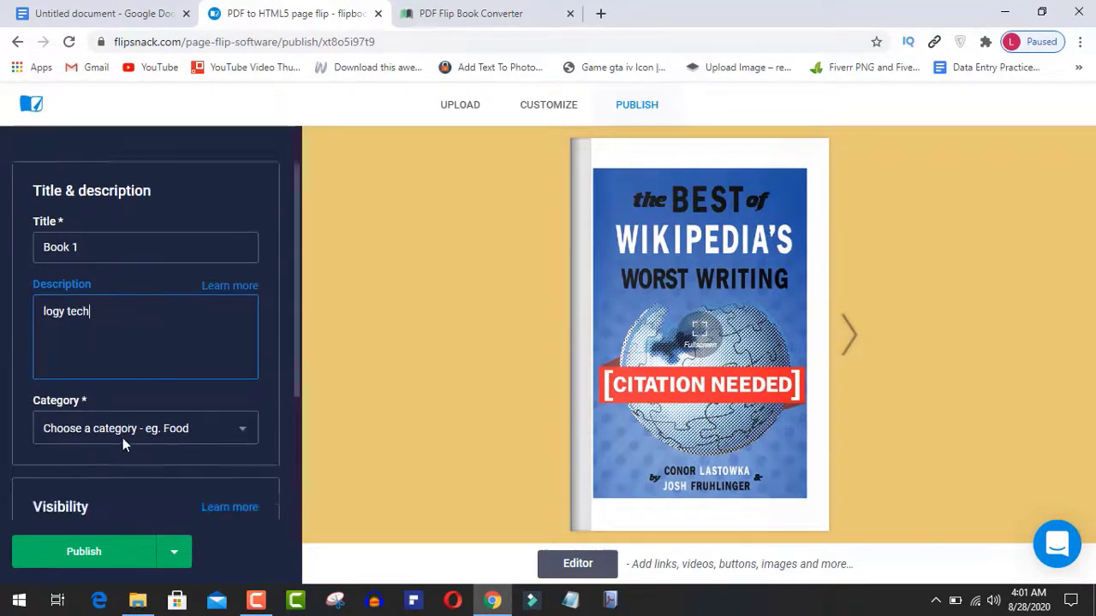
click(215, 299)
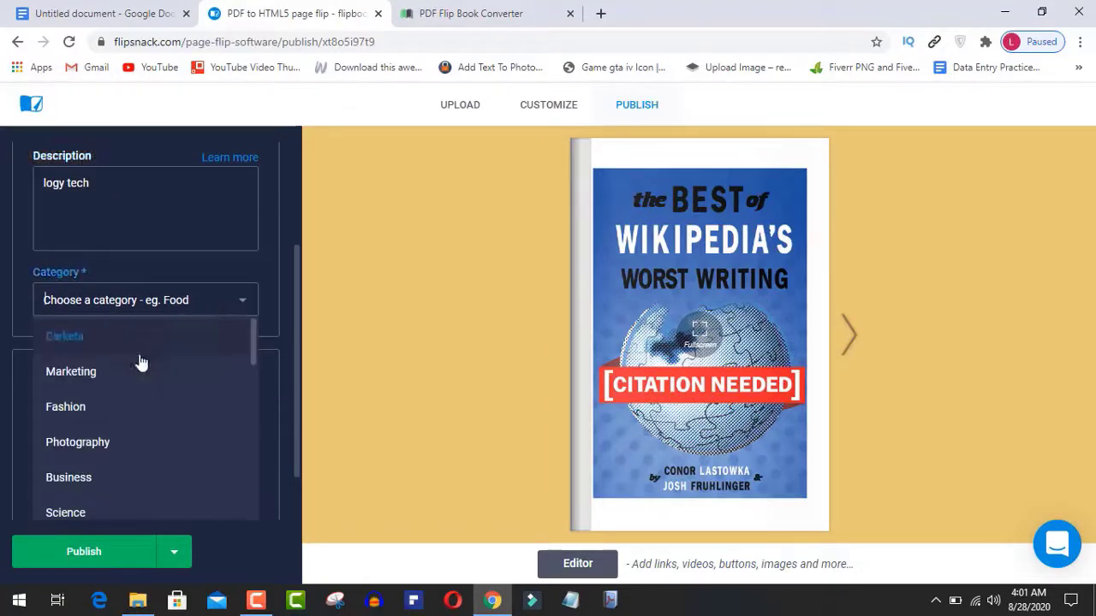
click(83, 514)
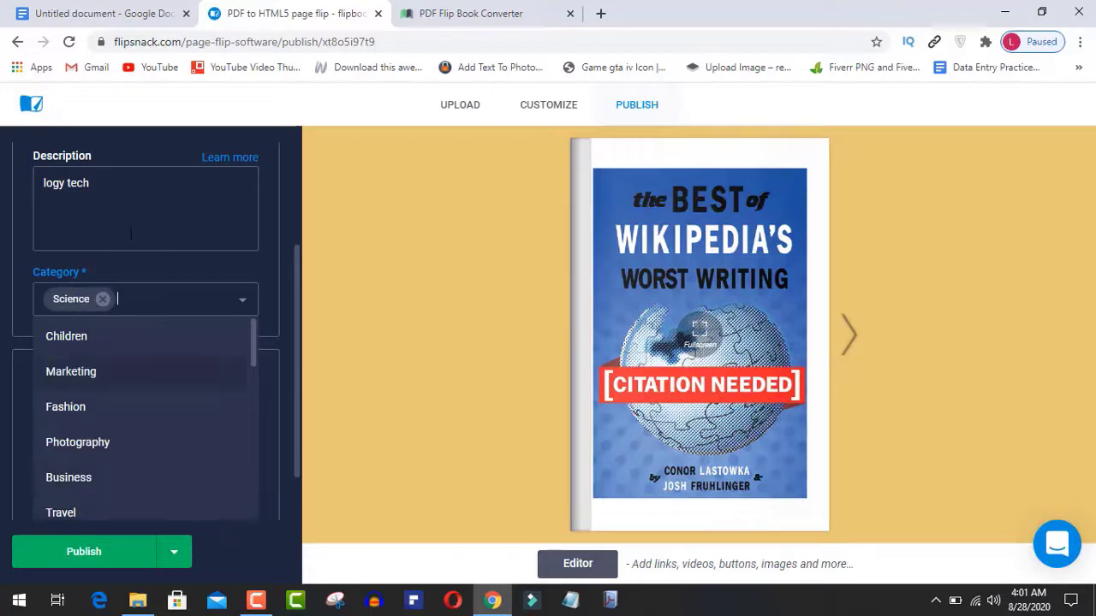
scroll(174, 375, down, 2)
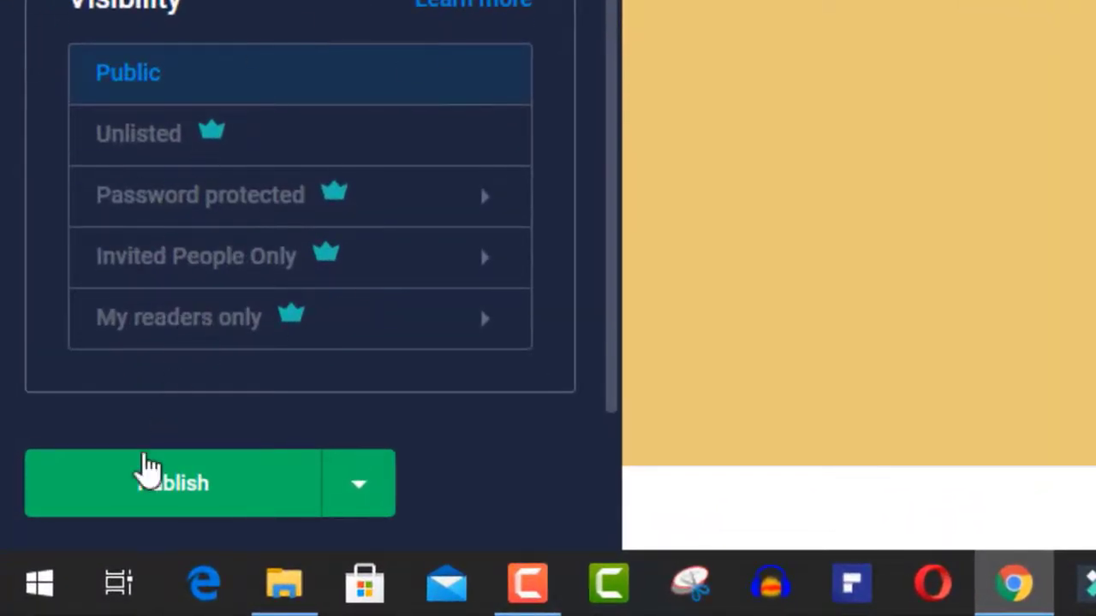
click(154, 487)
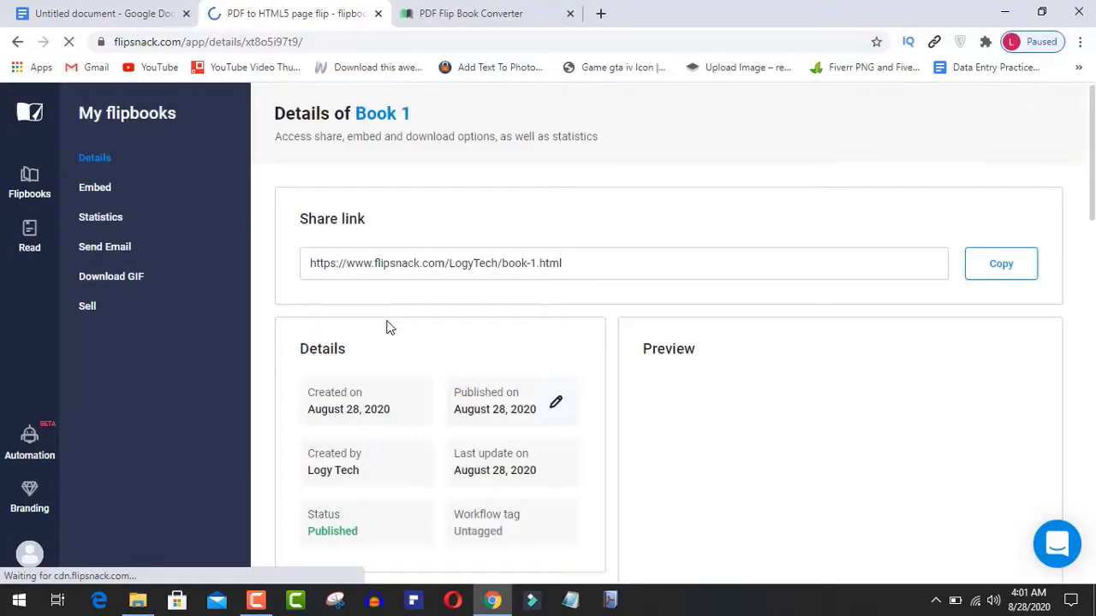
- Review Book 1's published preview, Download and Share sections, then switch to the Project Details doc
scroll(386, 326, down, 2)
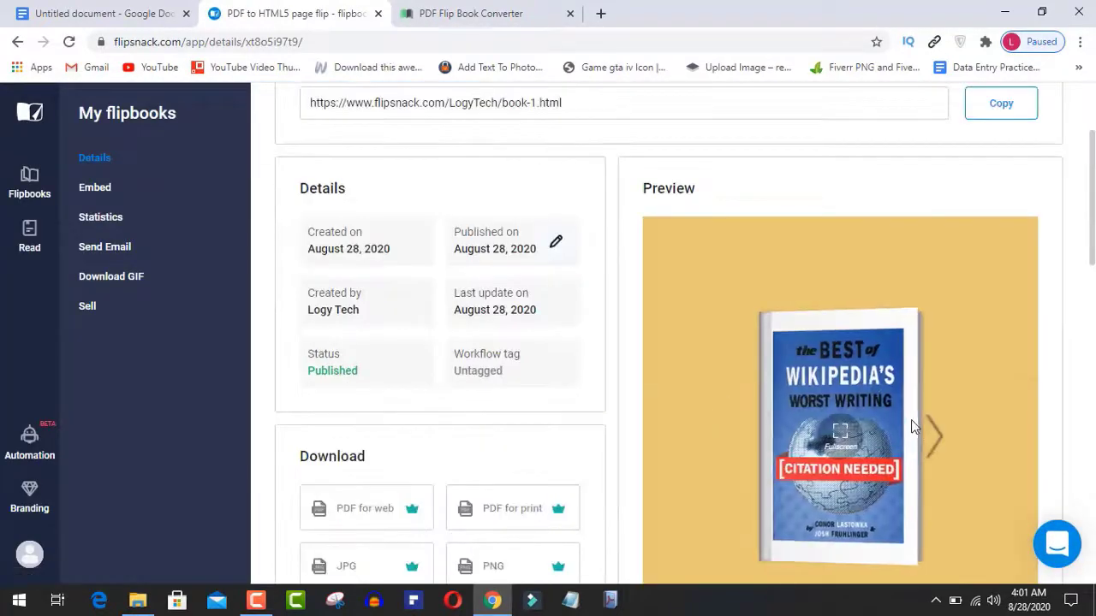
click(938, 440)
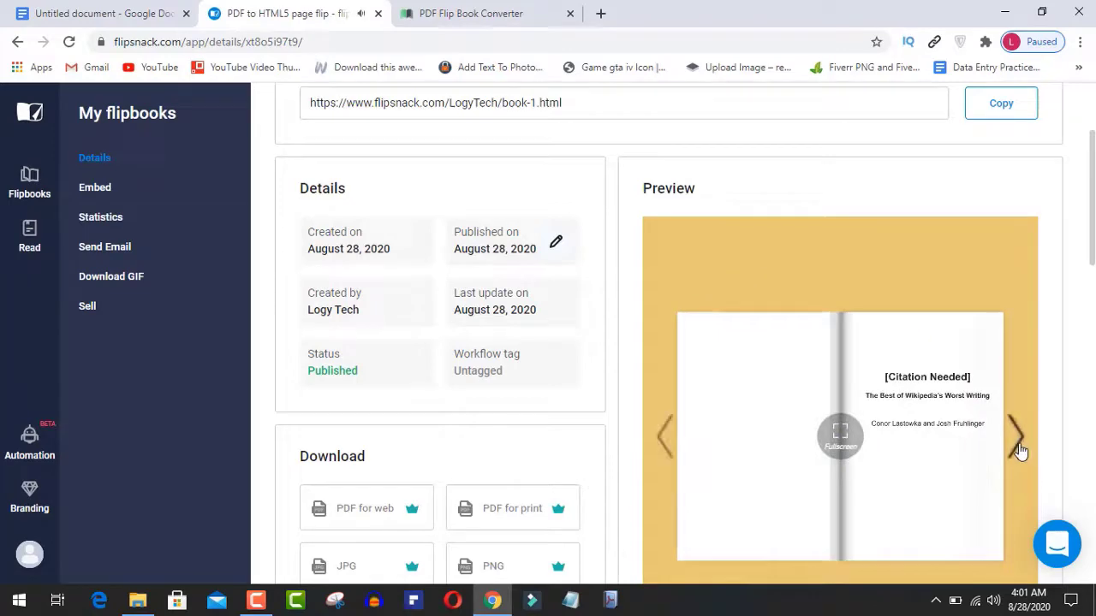
scroll(600, 411, down, 2)
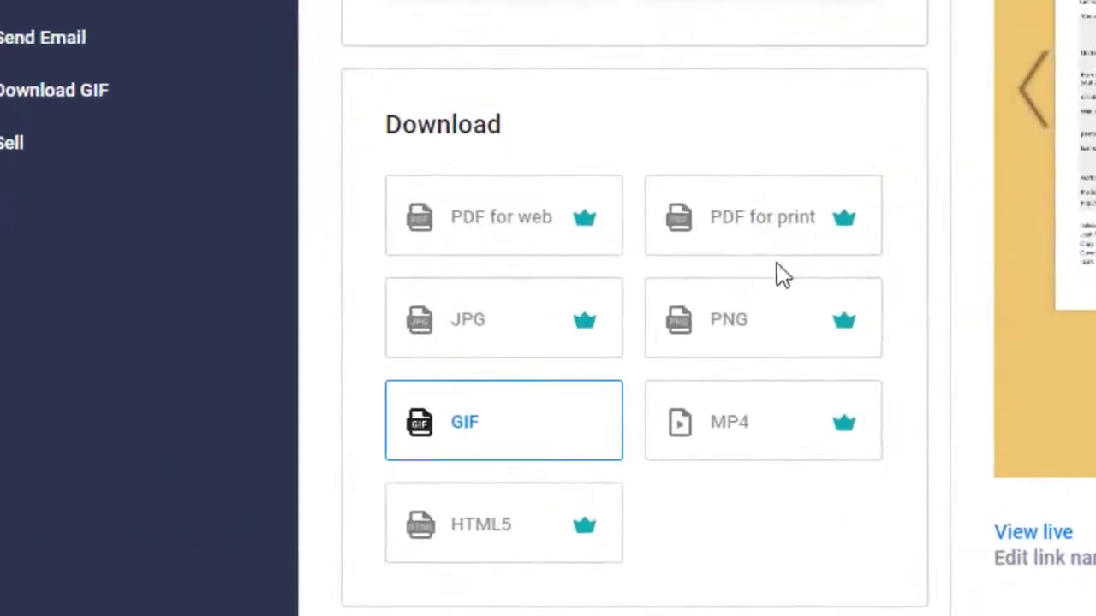
scroll(508, 279, down, 2)
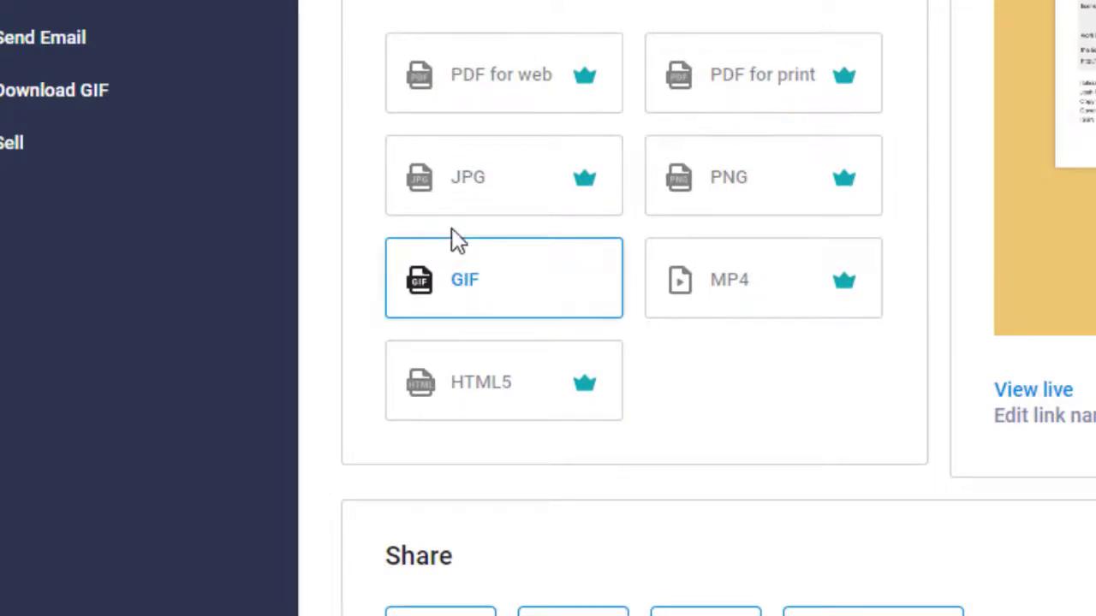
scroll(504, 159, down, 4)
scroll(509, 156, up, 2)
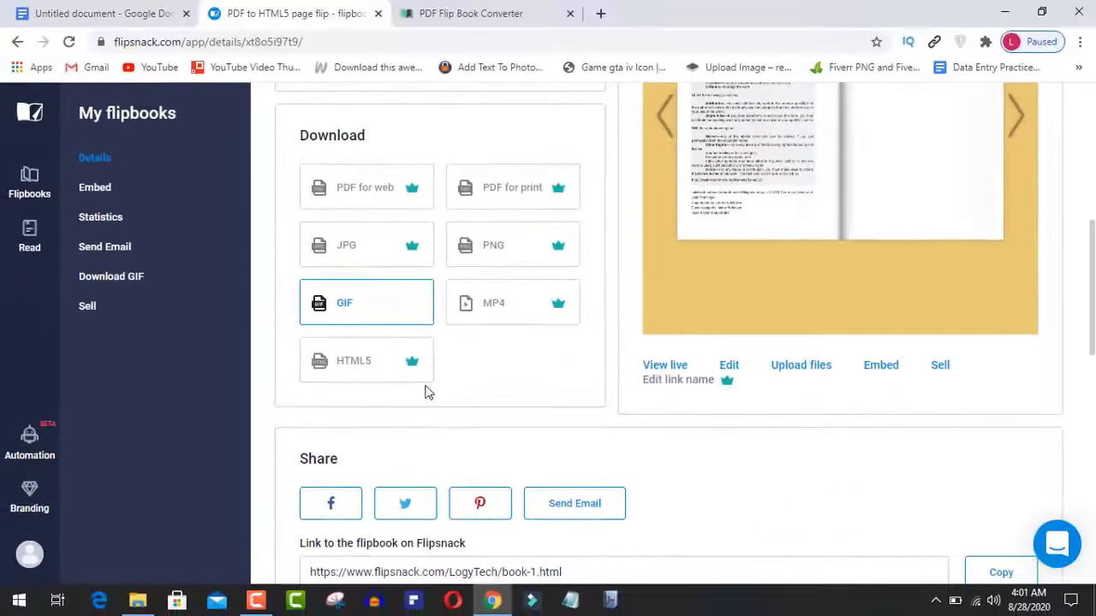
scroll(339, 199, down, 1)
click(144, 7)
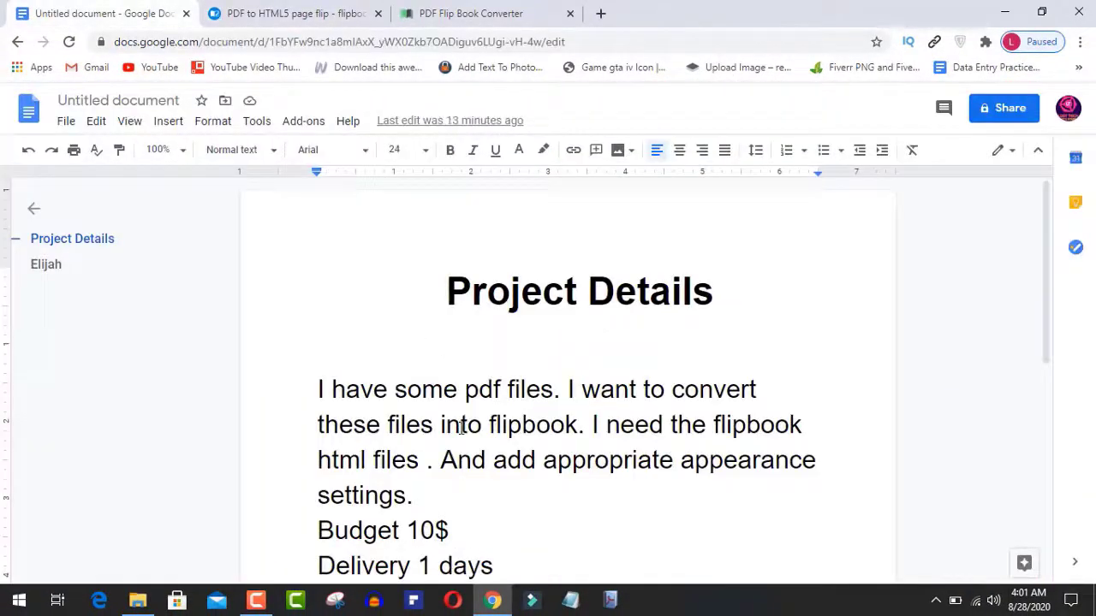
- Highlight the 'html files' requirement in the request, then go back to Flipsnack's Book 1 Details page
scroll(476, 371, down, 3)
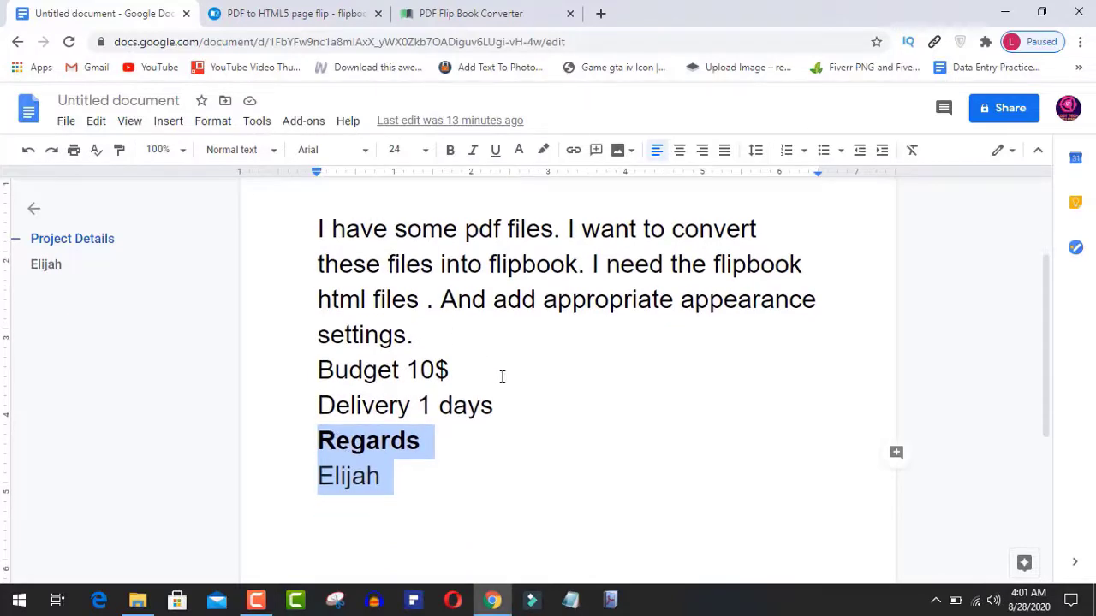
double_click(503, 377)
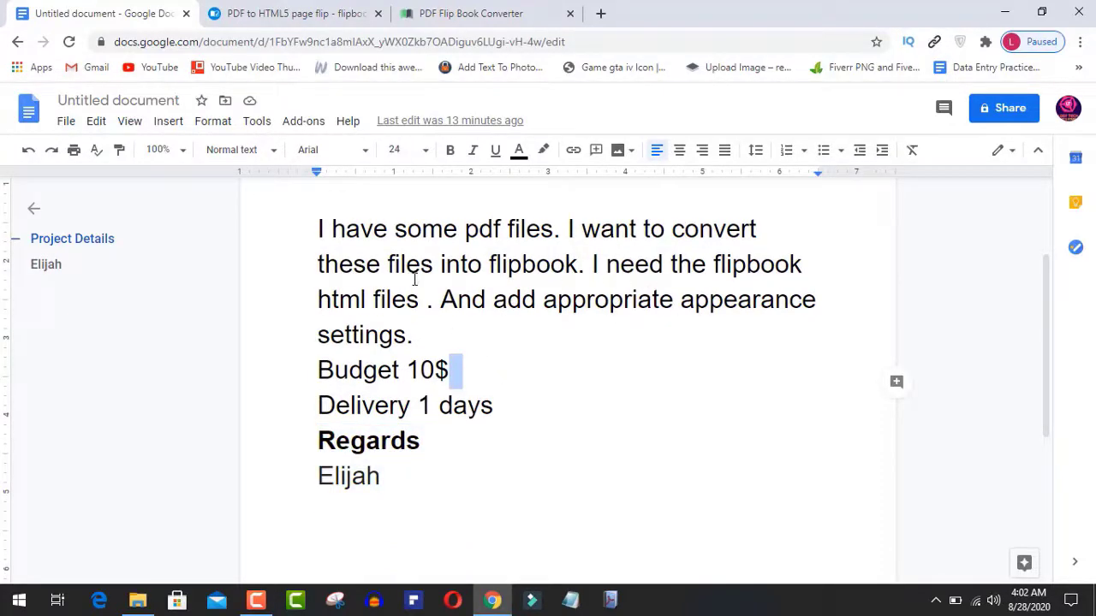
drag(318, 301, 403, 317)
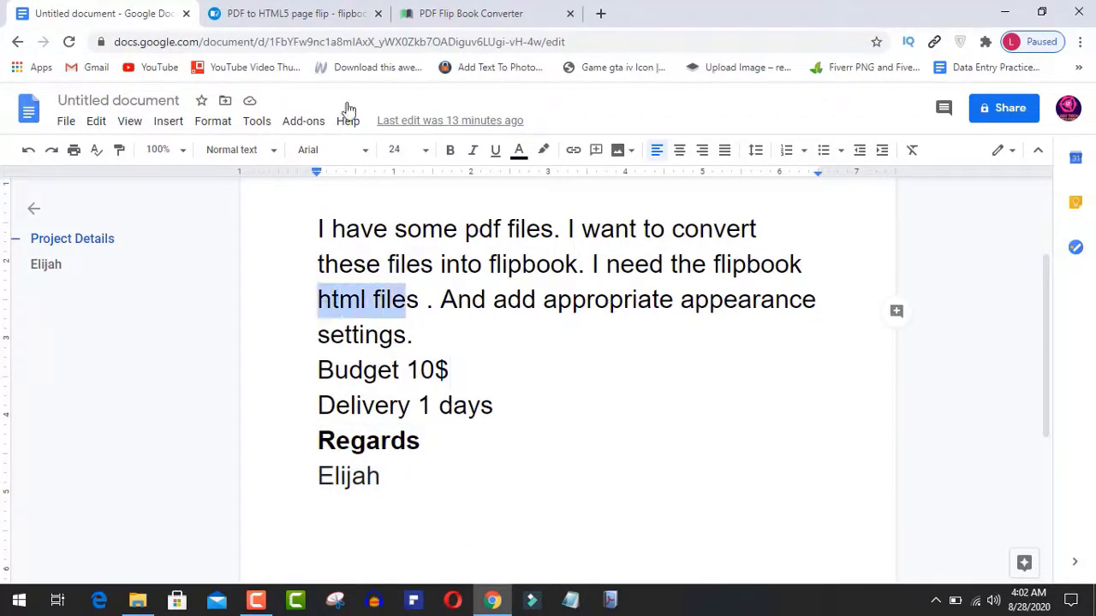
click(338, 12)
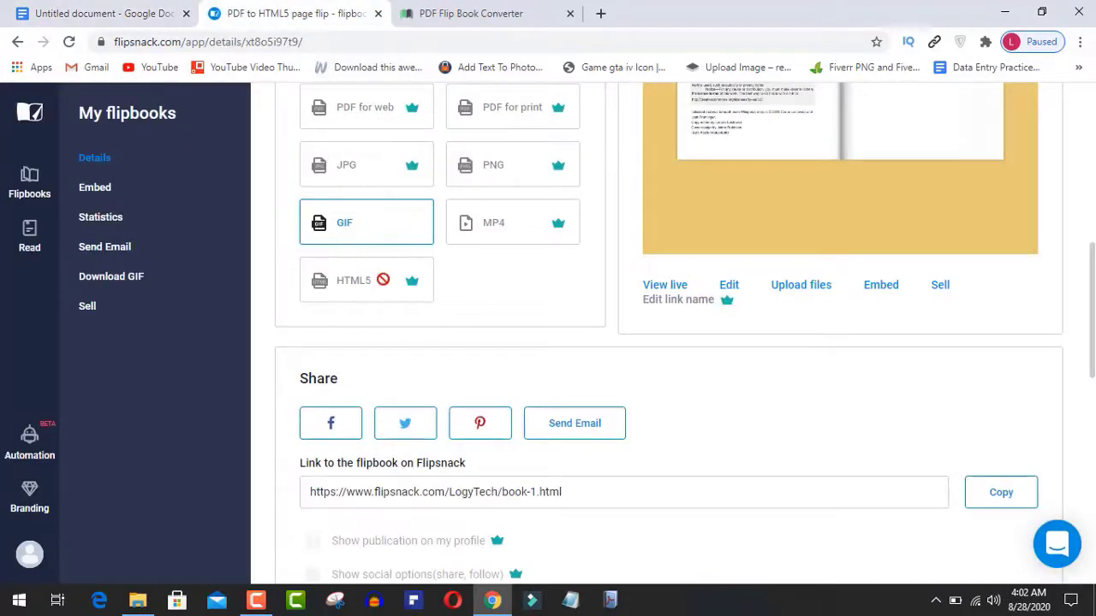
- Copy Book 1's share link from the Share section with the Copy button
click(454, 12)
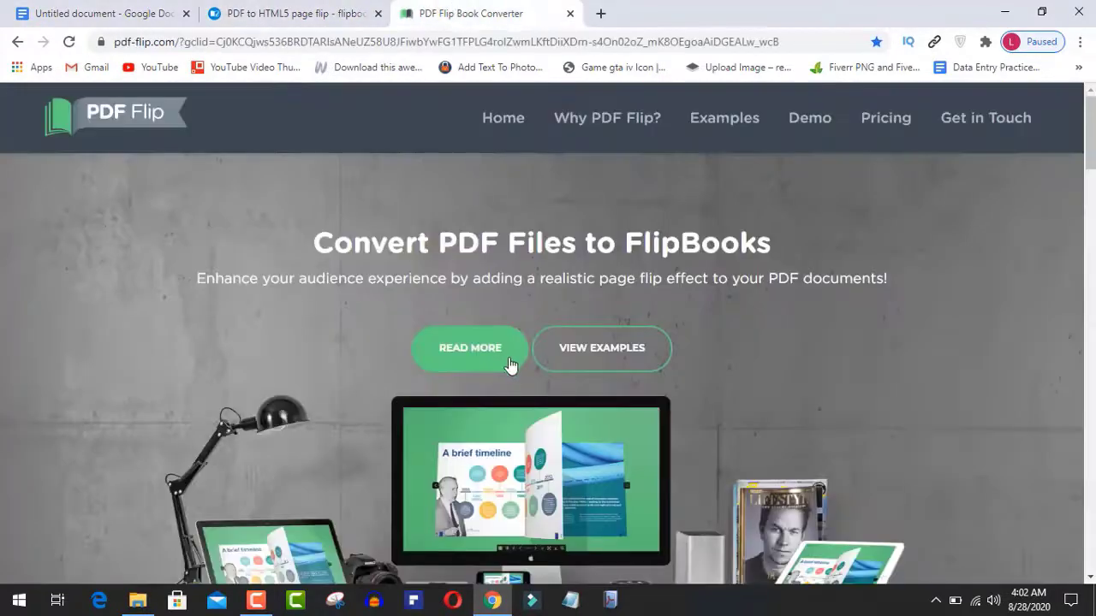
click(343, 11)
scroll(505, 307, down, 3)
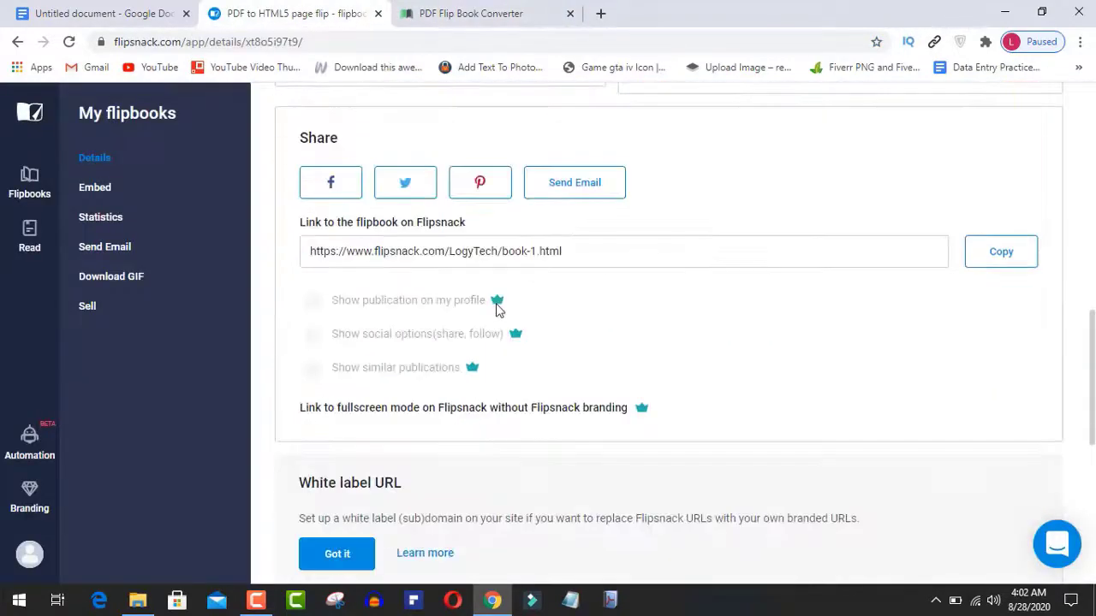
scroll(485, 370, down, 1)
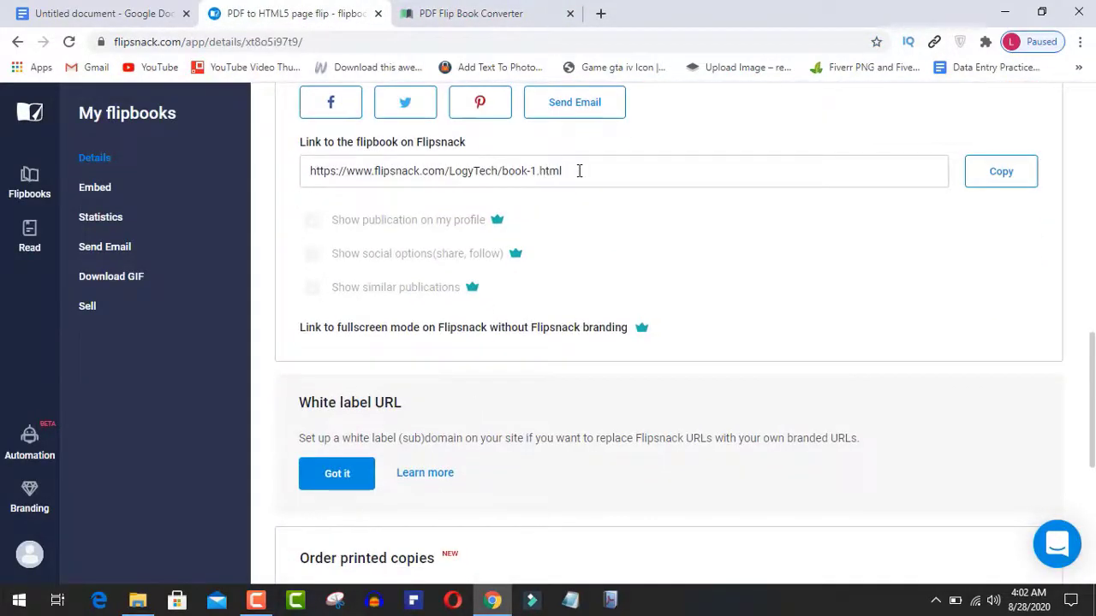
drag(579, 170, 330, 171)
click(307, 172)
click(1001, 171)
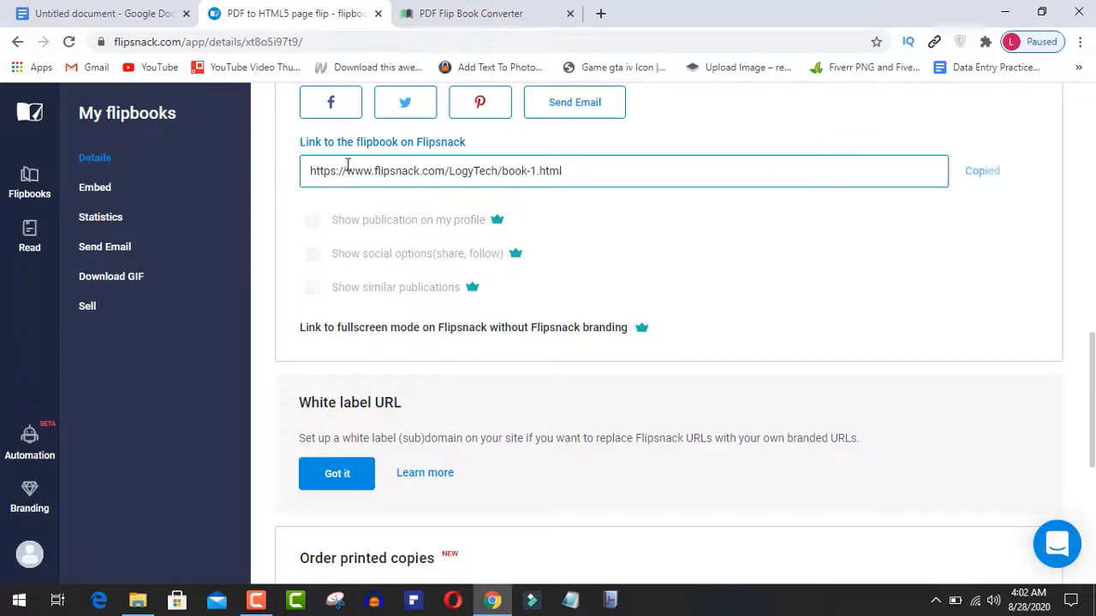
- Reselect the share link text and copy it again with Ctrl+C
scroll(619, 111, up, 3)
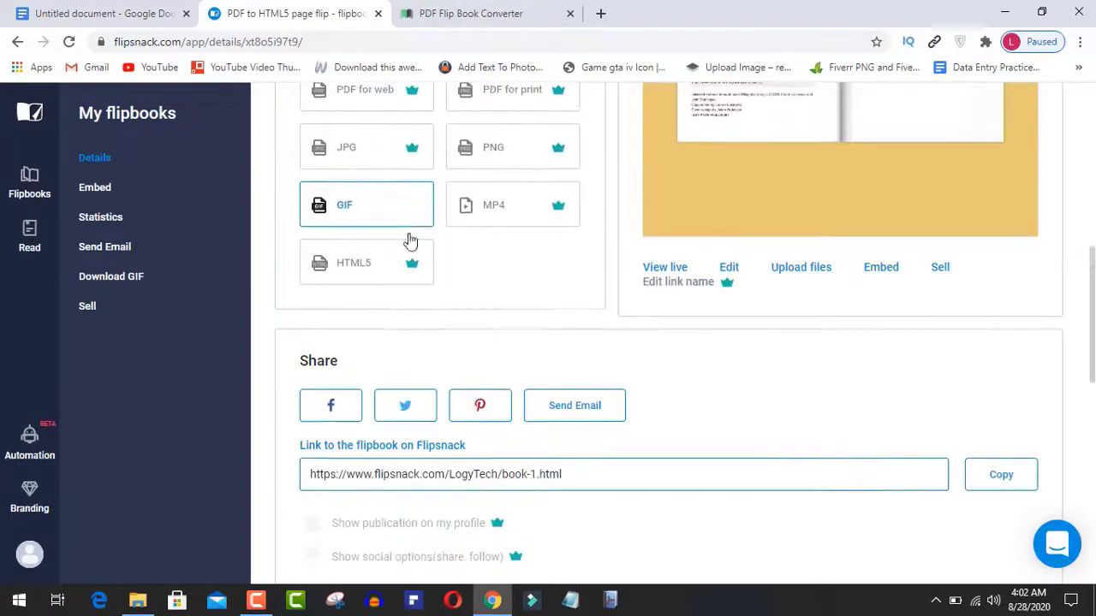
scroll(413, 248, down, 2)
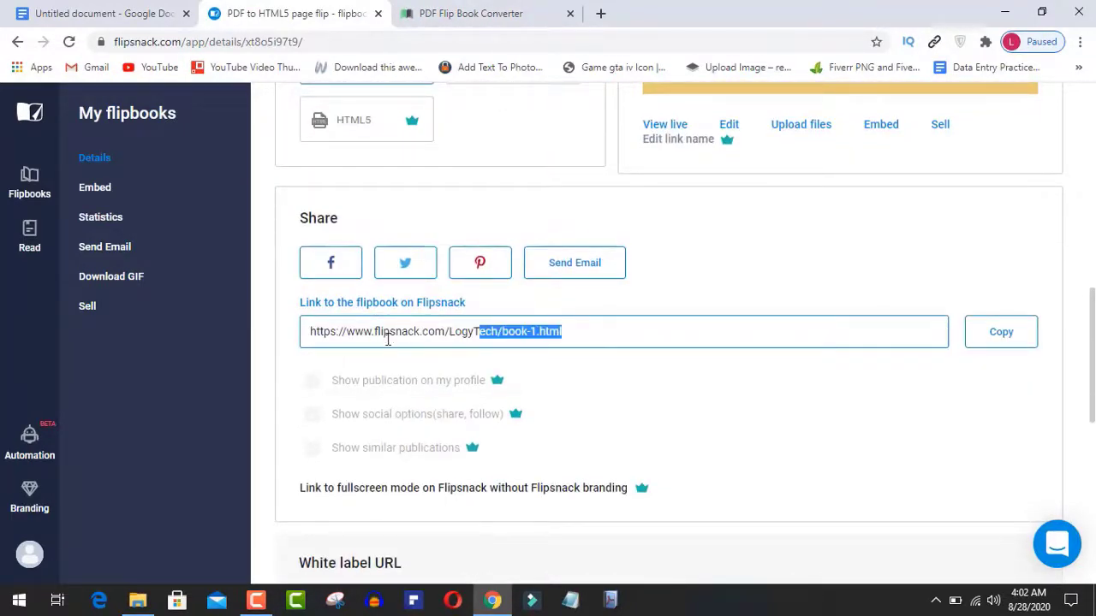
drag(588, 334, 354, 334)
key(ctrl+c)
scroll(349, 338, down, 3)
scroll(385, 422, down, 3)
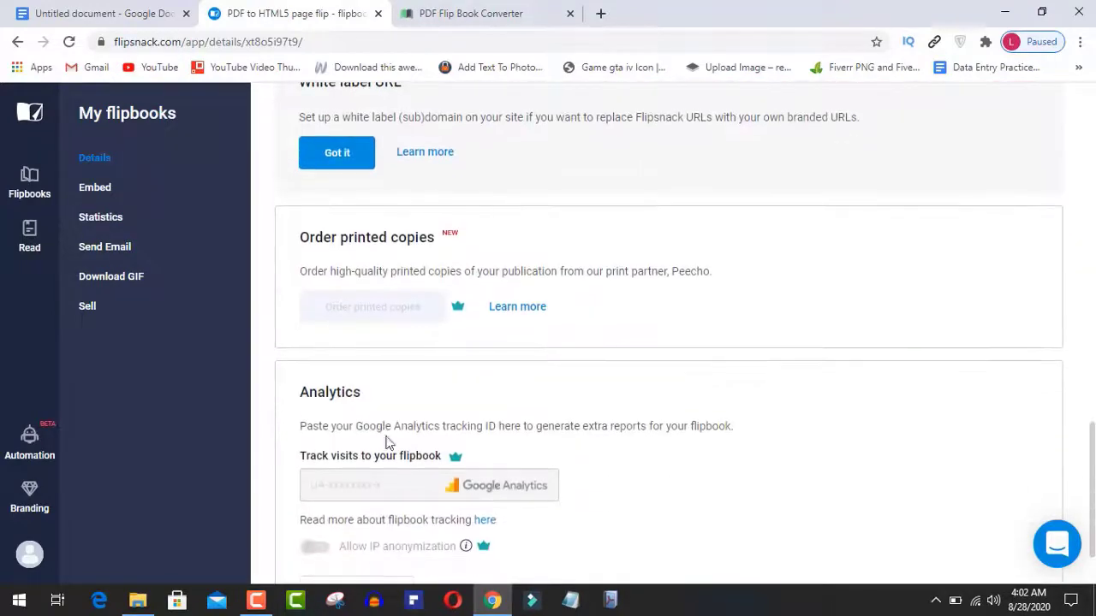
scroll(379, 414, up, 1)
scroll(428, 350, up, 4)
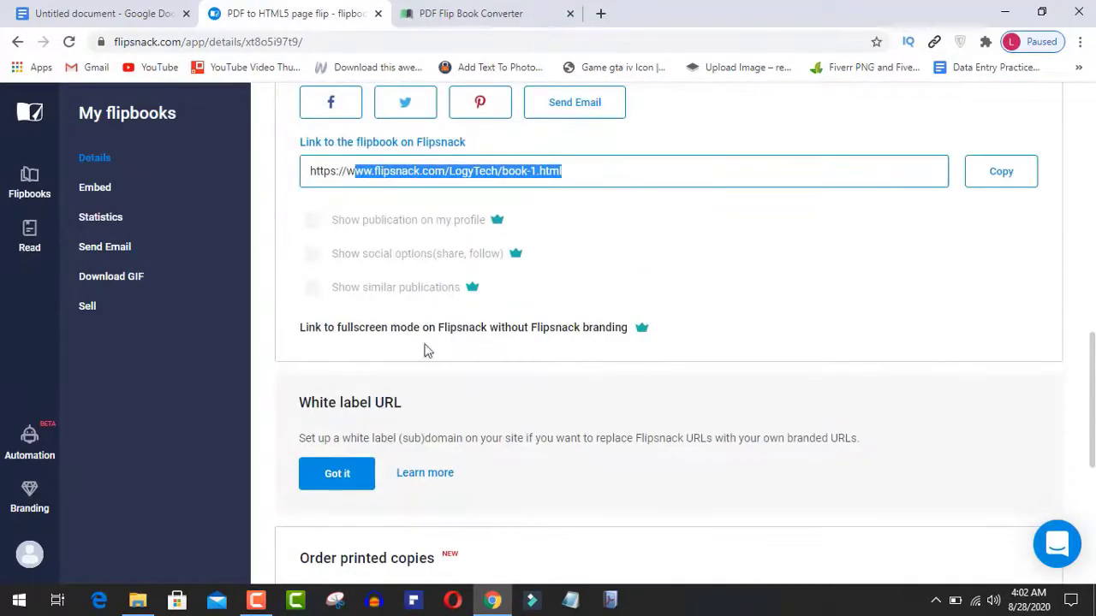
key(ctrl+c)
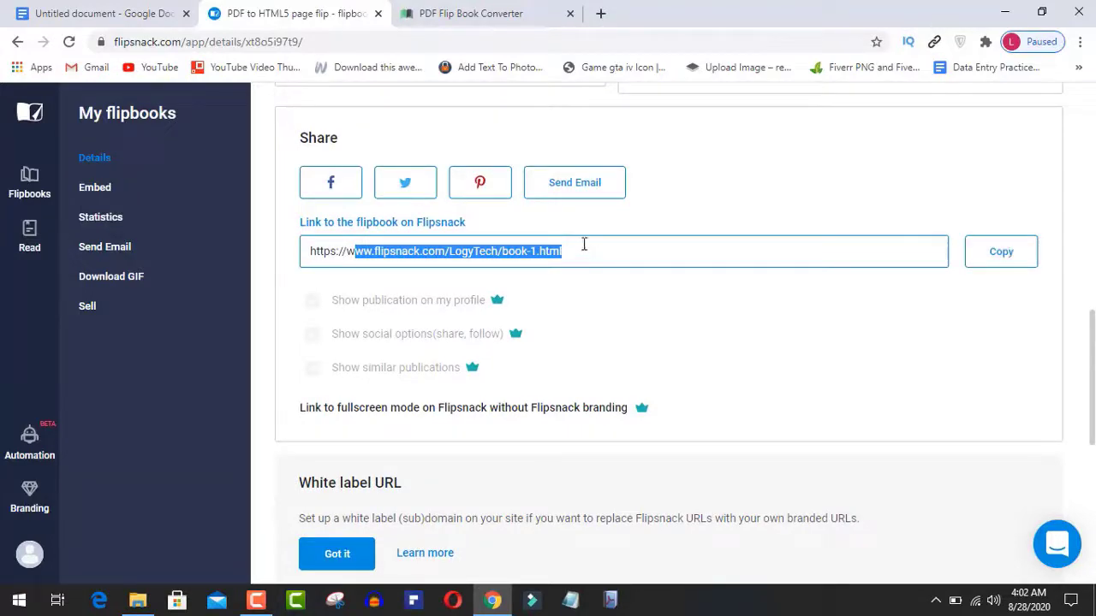
click(584, 245)
- Paste the share link into a new tab and flip the live flipbook two spreads ahead
click(600, 13)
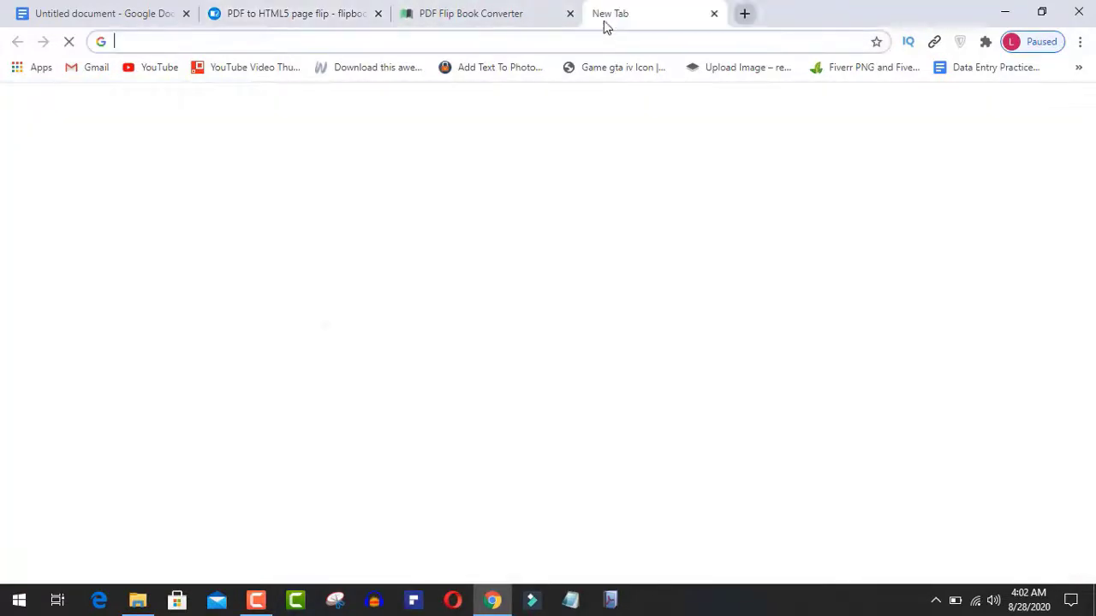
key(ctrl+v)
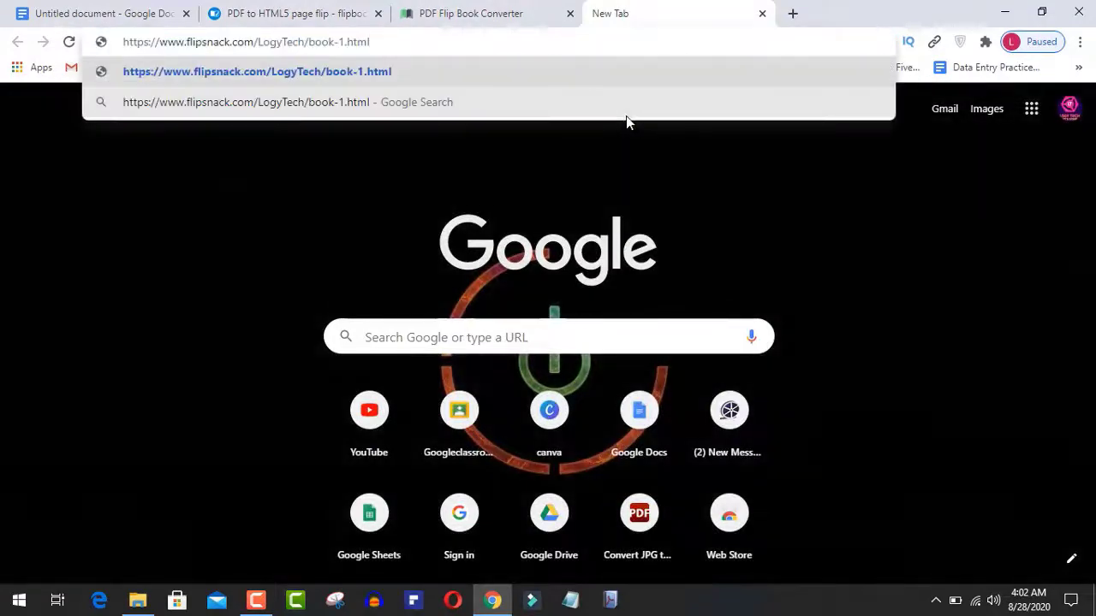
key(Return)
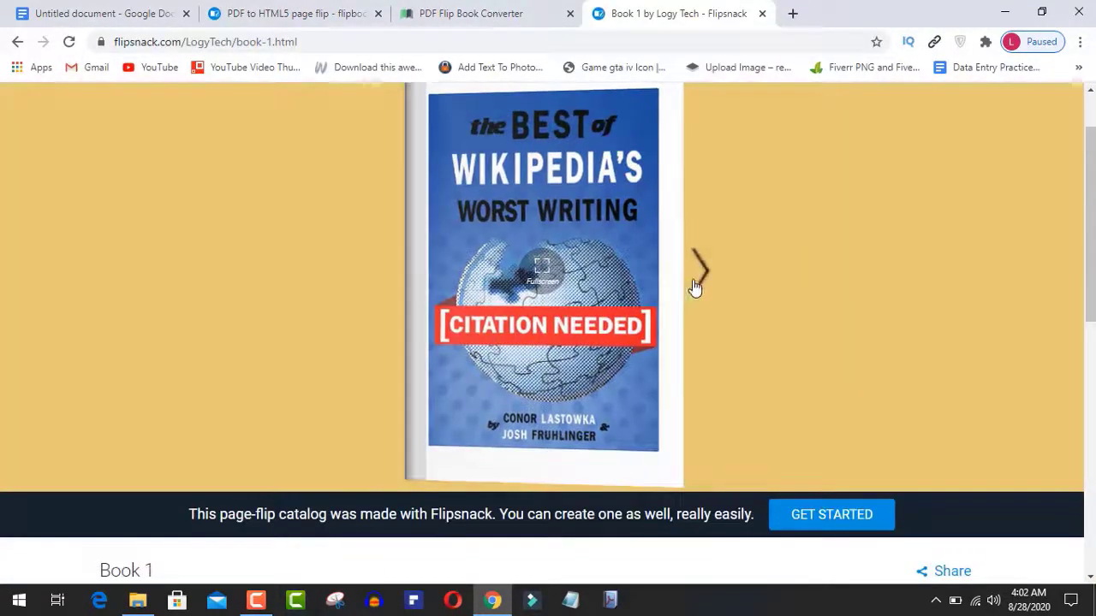
click(694, 288)
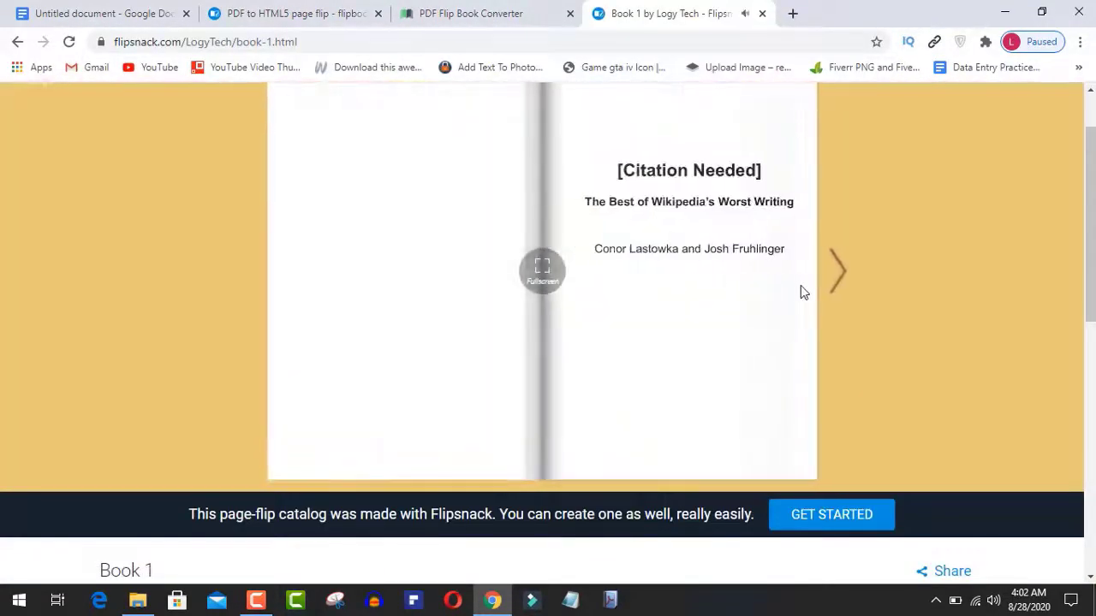
click(834, 288)
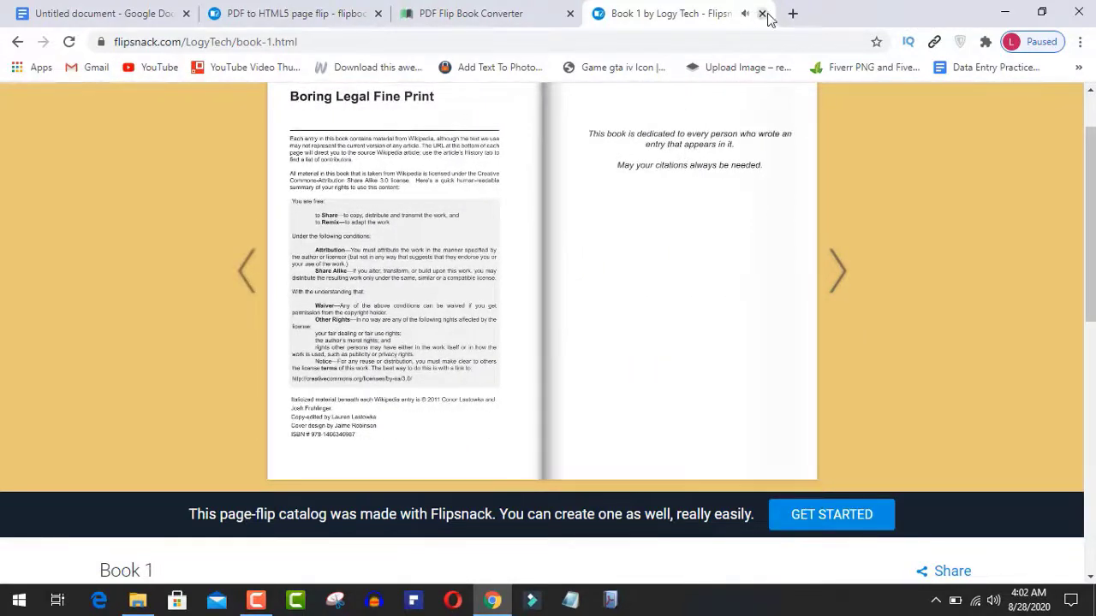
- Reread the flipbook and appearance requirements in Google Docs, then return to Flipsnack's Details page
click(150, 12)
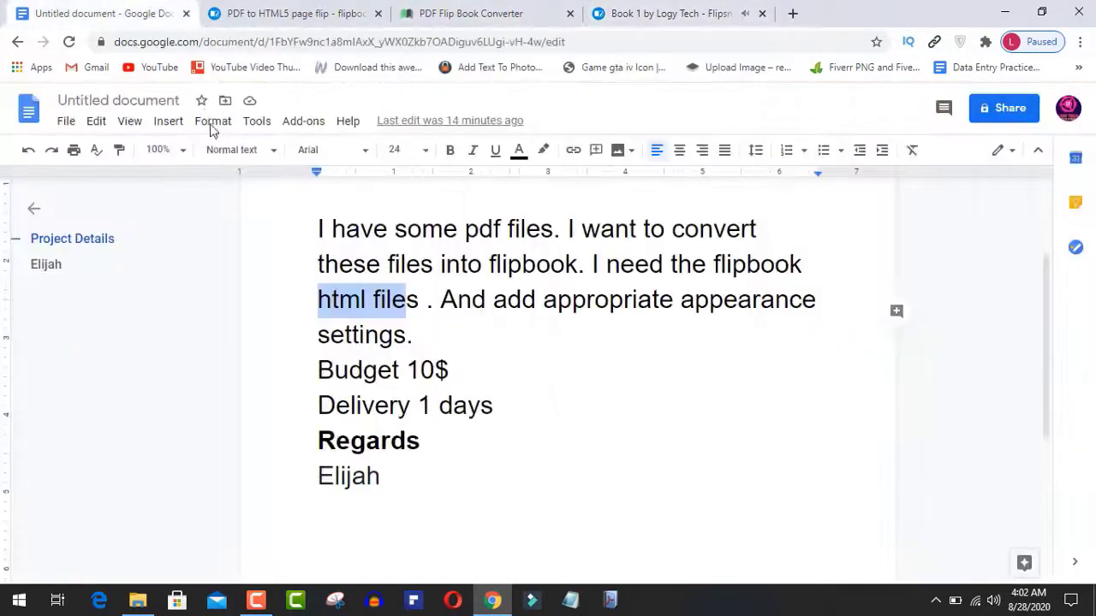
drag(706, 276, 777, 296)
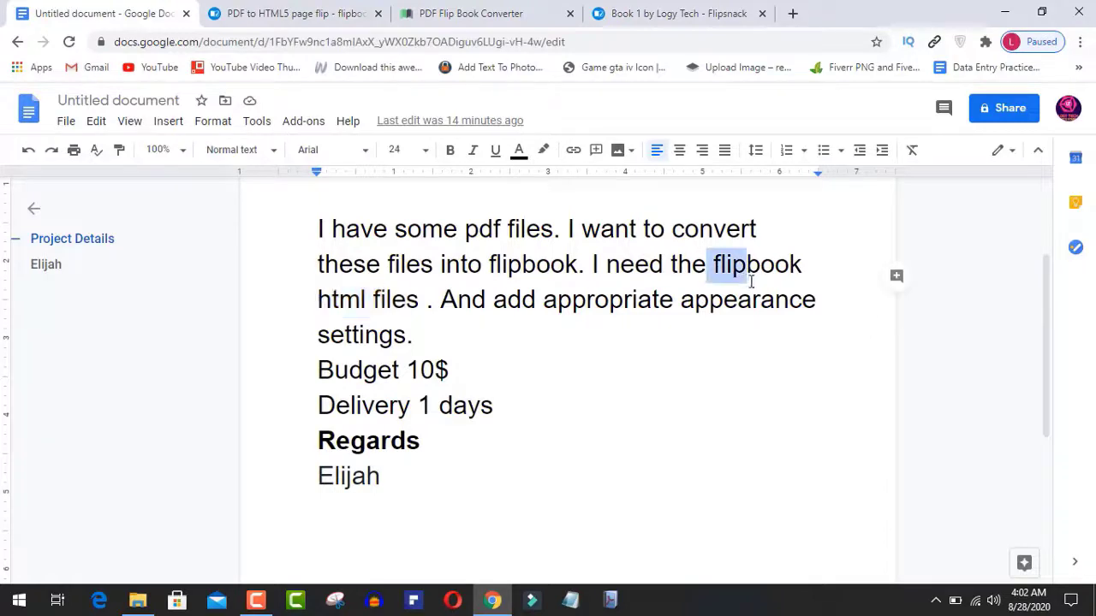
click(508, 10)
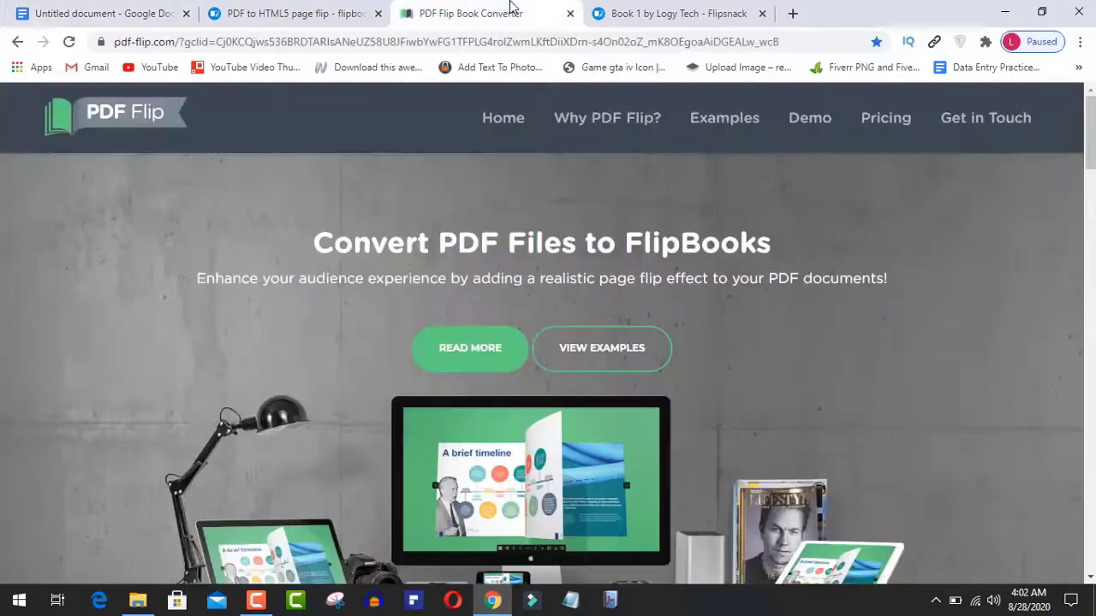
click(325, 10)
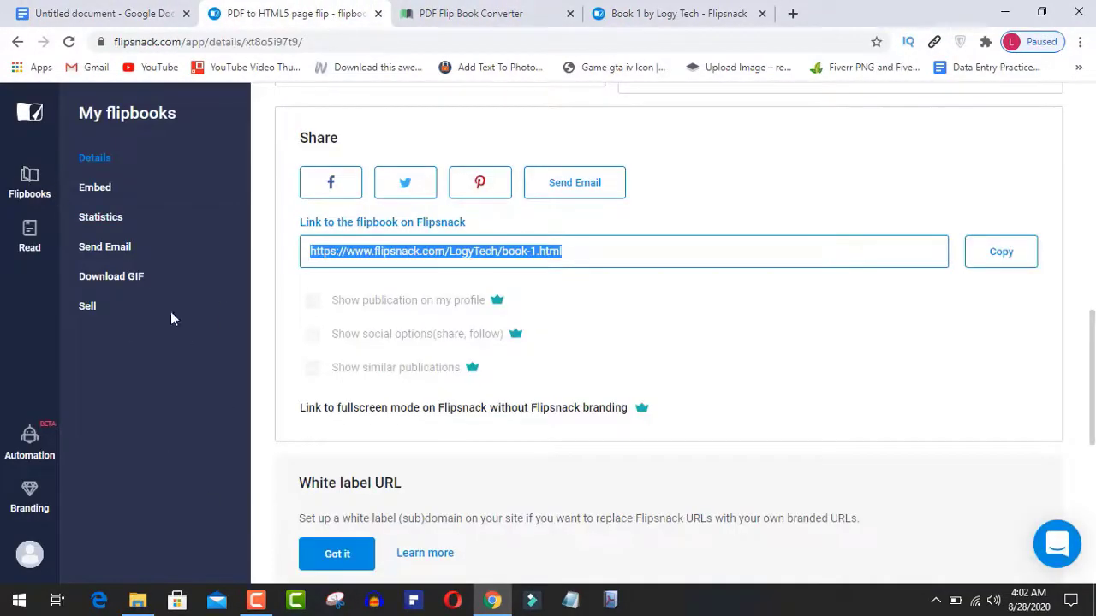
- Check Flipsnack's premium pricing page, then move the Flip PDF Corporate archive to mid-desktop
scroll(525, 513, up, 2)
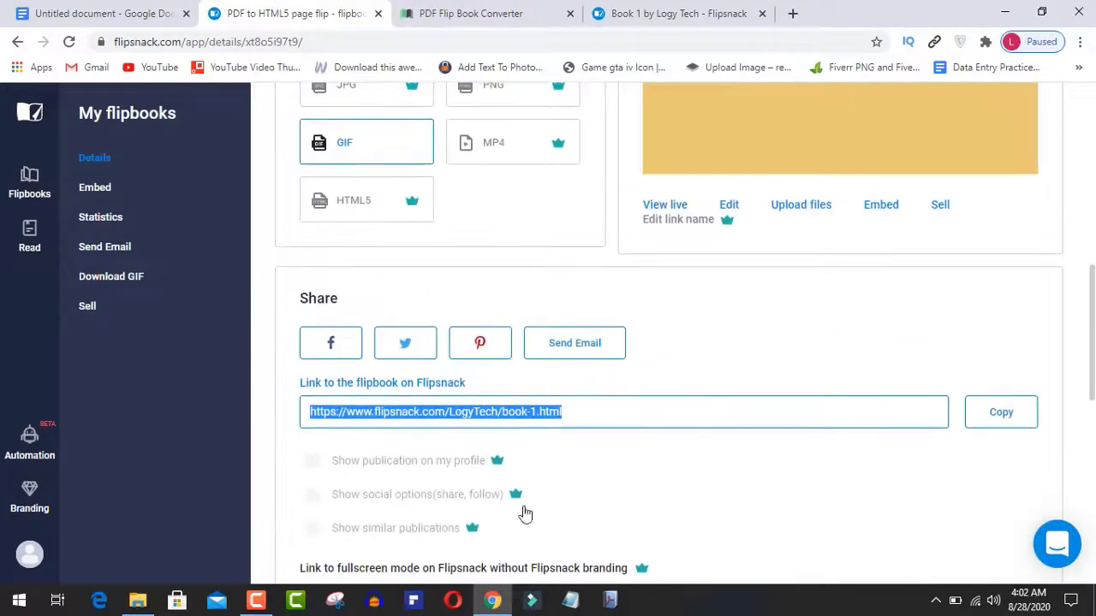
click(496, 463)
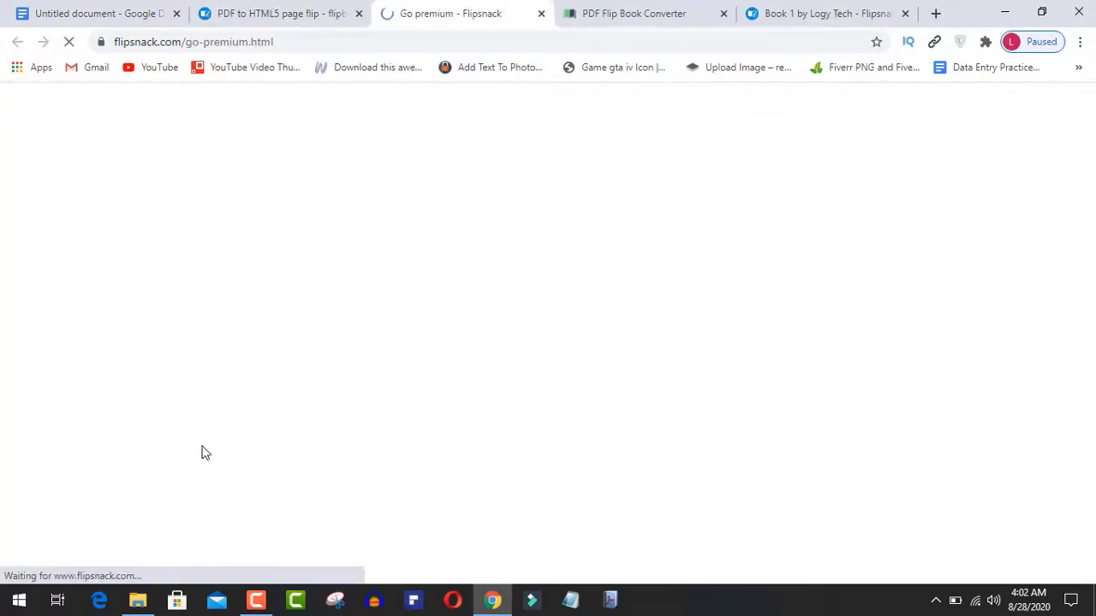
scroll(262, 546, down, 2)
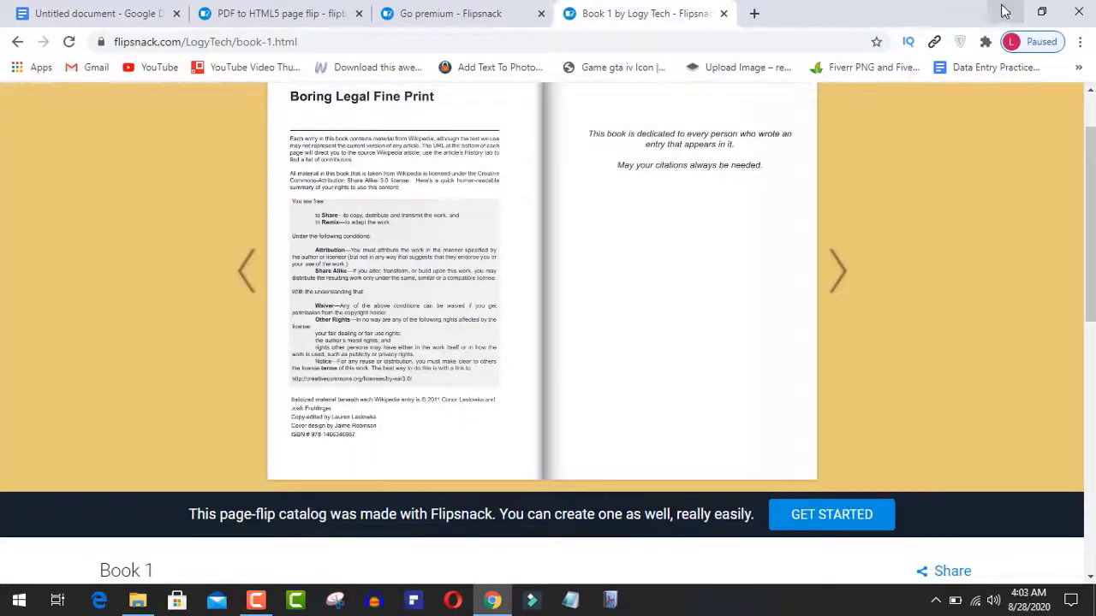
drag(150, 107, 345, 197)
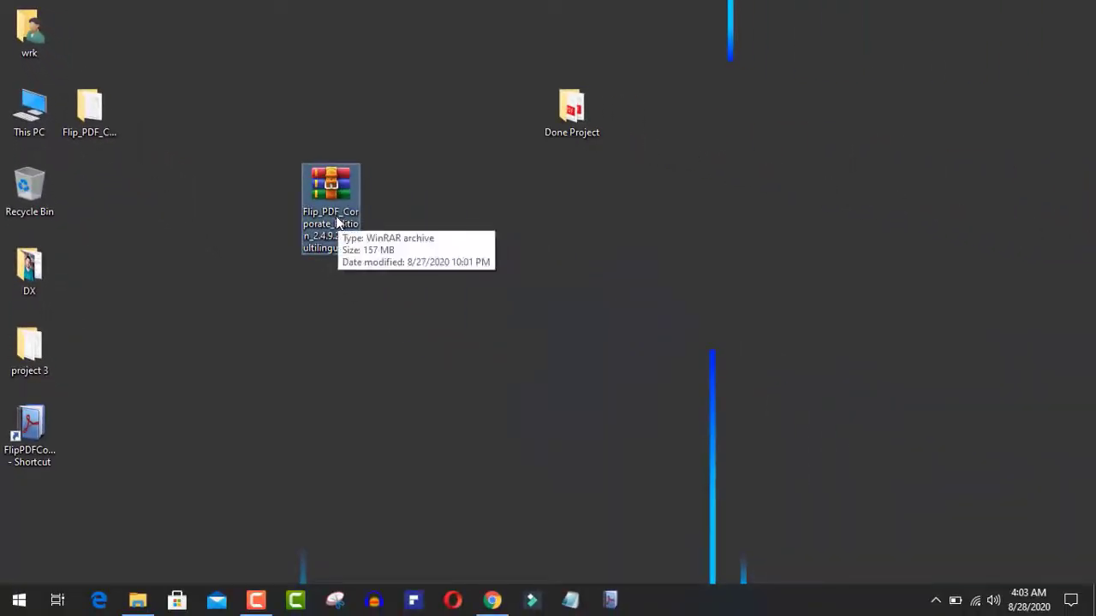
drag(332, 223, 332, 141)
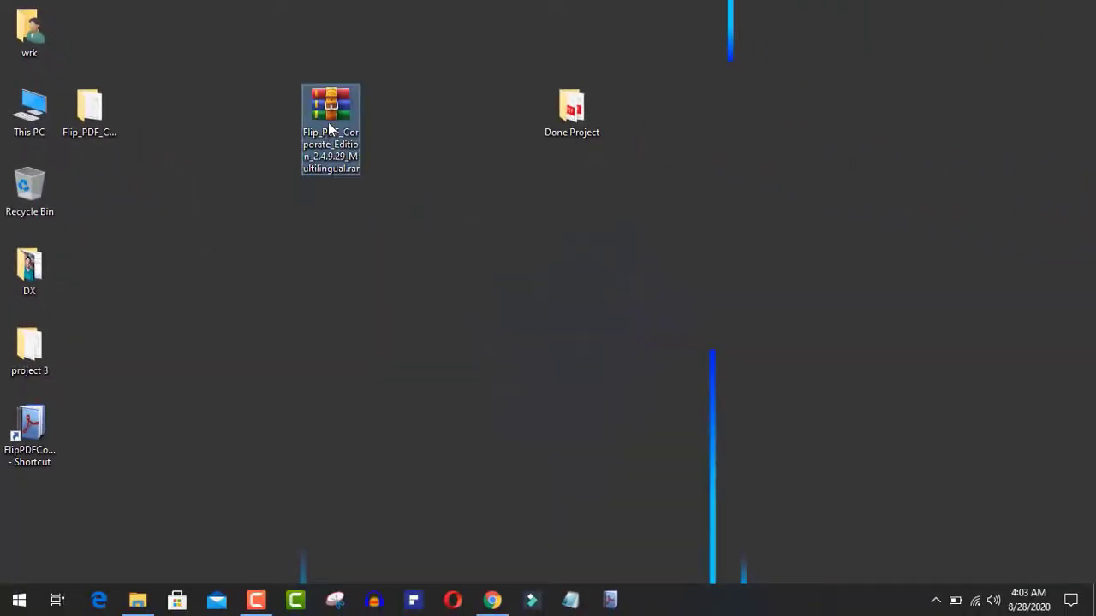
double_click(329, 128)
right_click(330, 125)
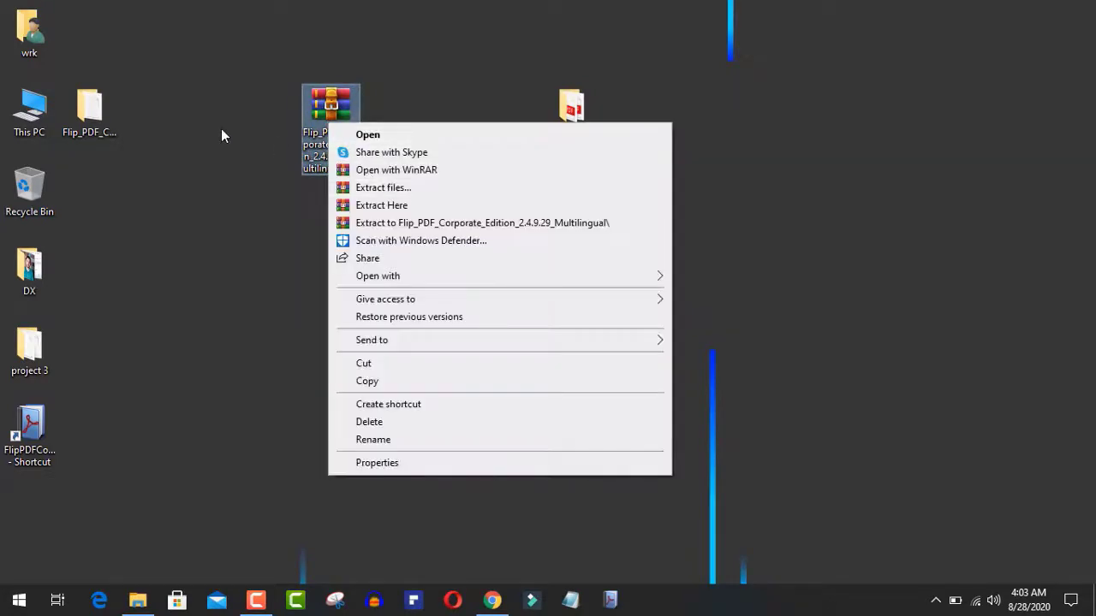
drag(85, 122, 200, 147)
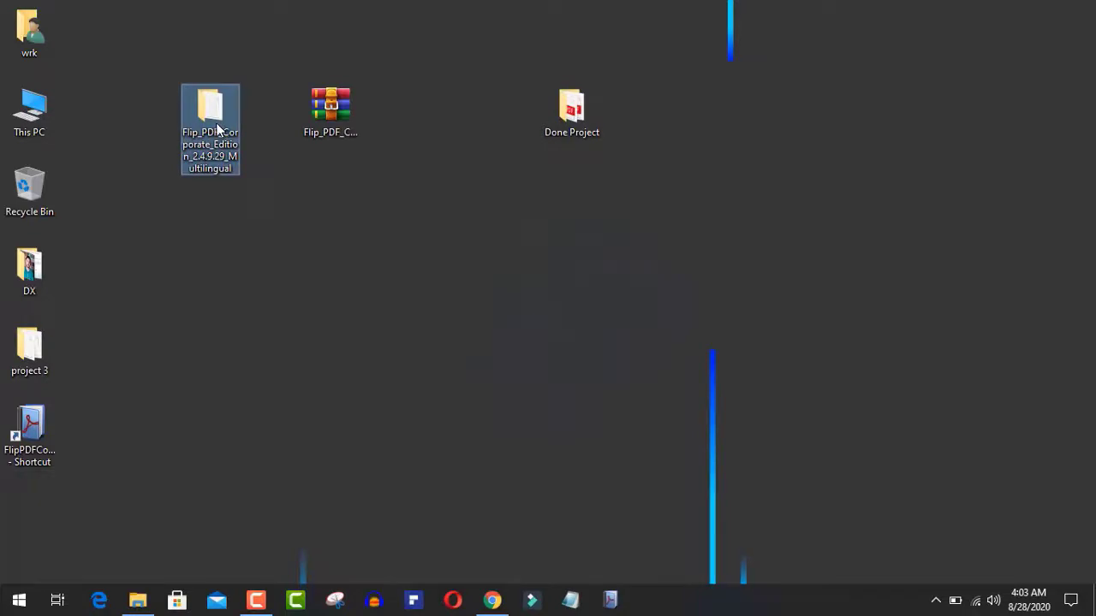
double_click(214, 128)
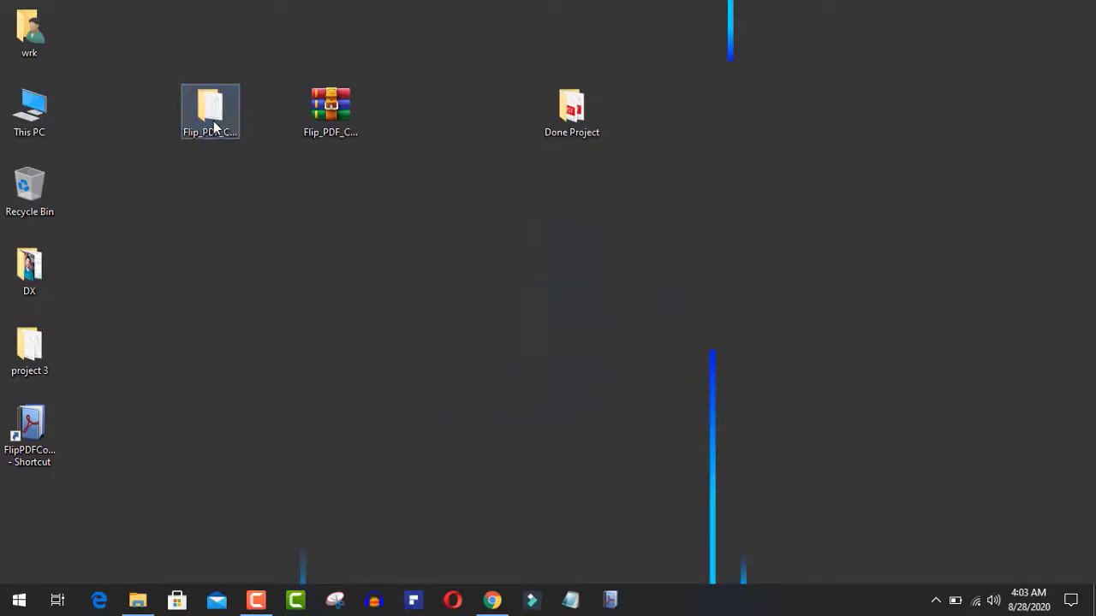
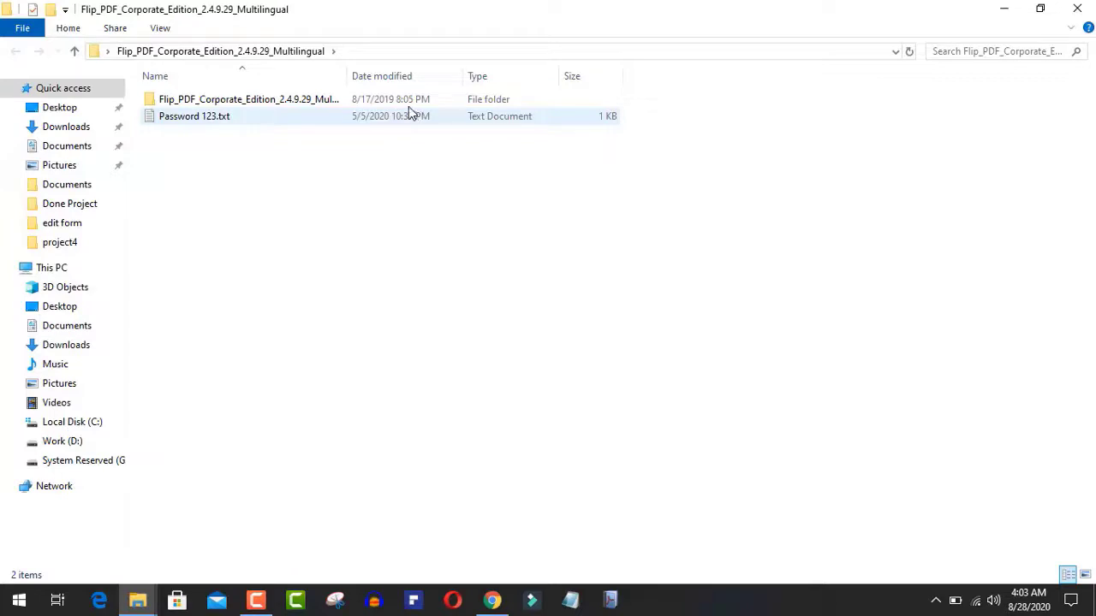
- Extract the Flip PDF RAR archive on the desktop, entering the archive password
click(1070, 8)
click(319, 112)
right_click(319, 111)
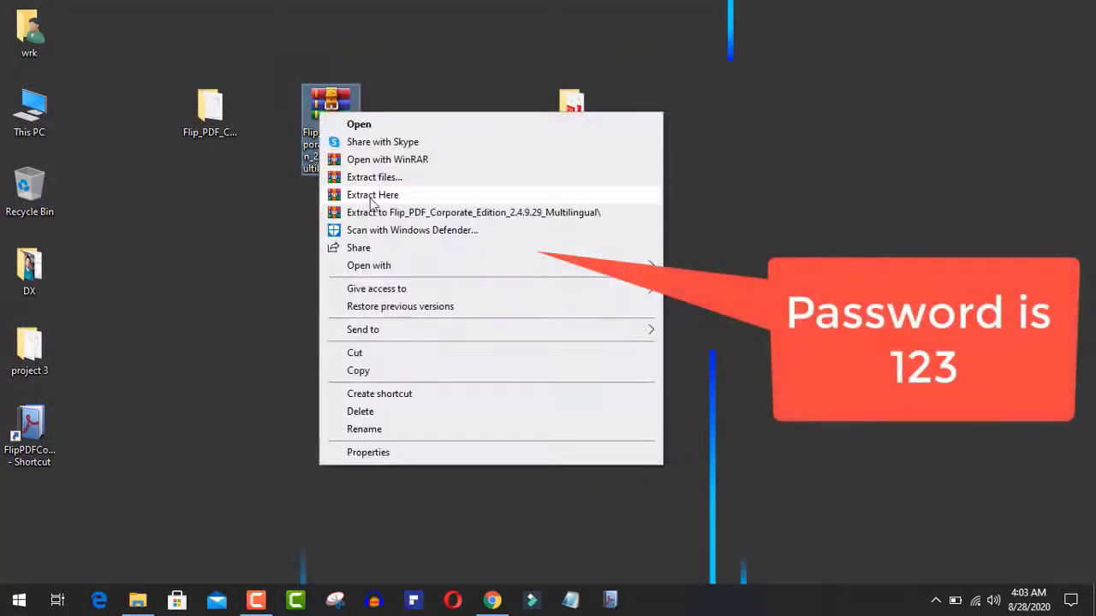
click(377, 198)
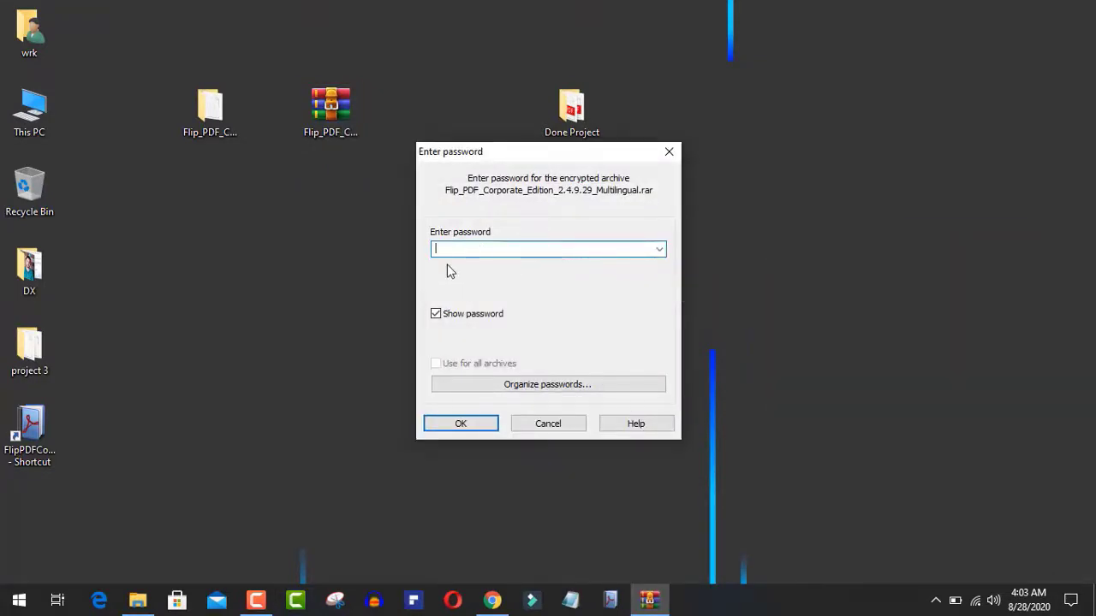
text(23)
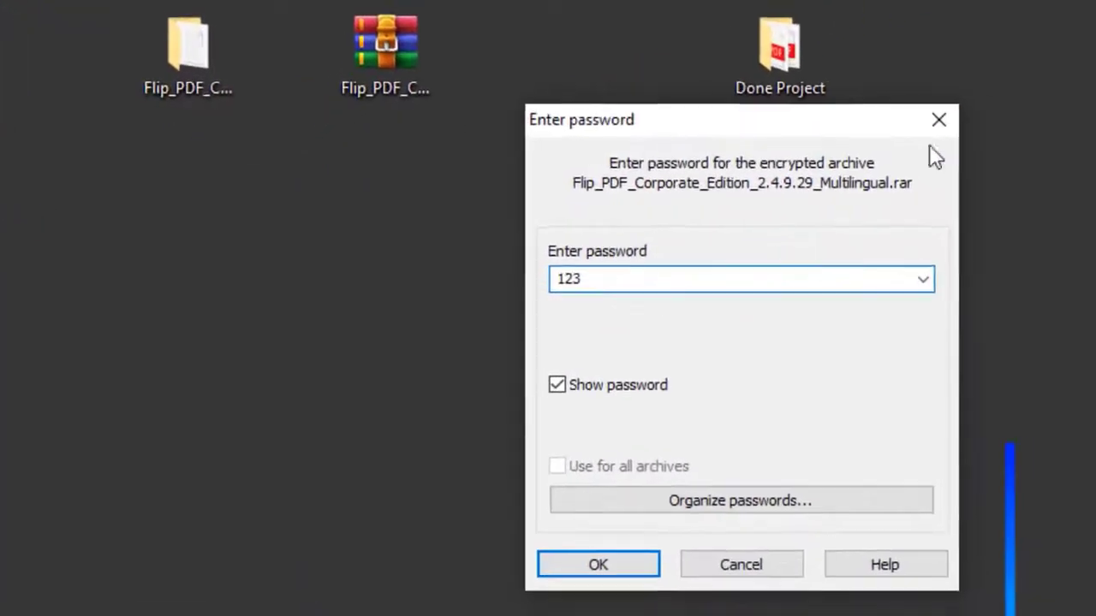
click(724, 150)
- Copy msimg32.dll from the Flip_PDF > Flip_PDF > Crack folder
double_click(231, 96)
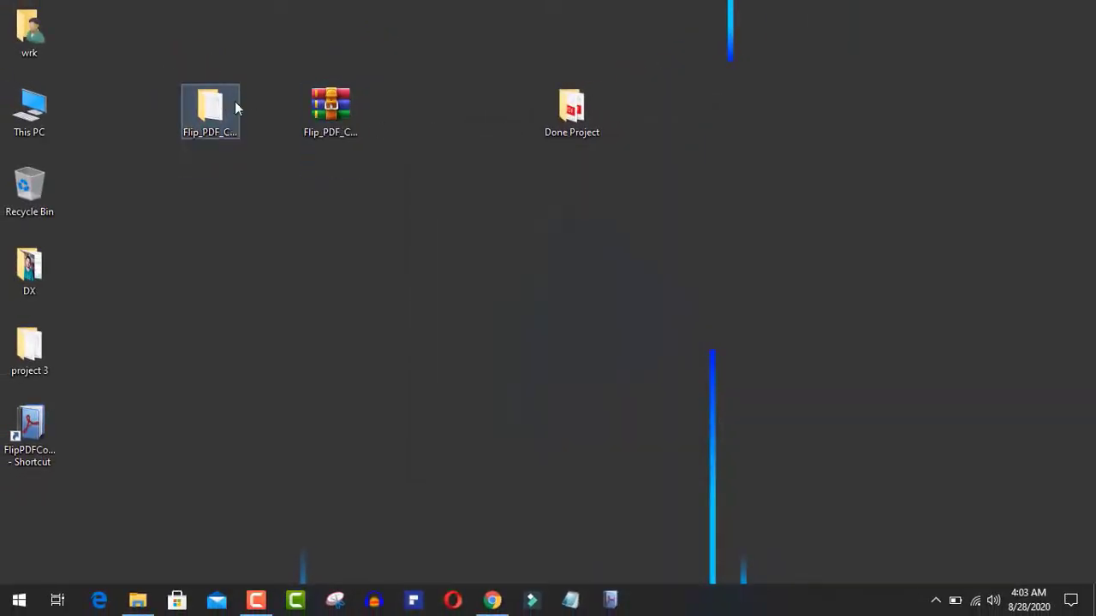
double_click(312, 115)
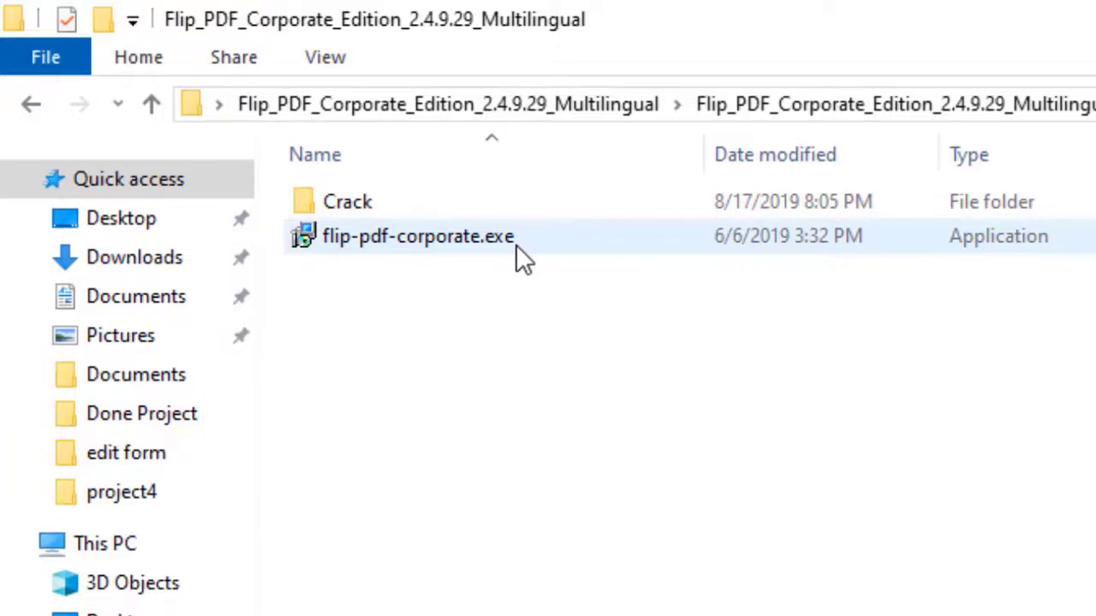
mouse_move(515, 244)
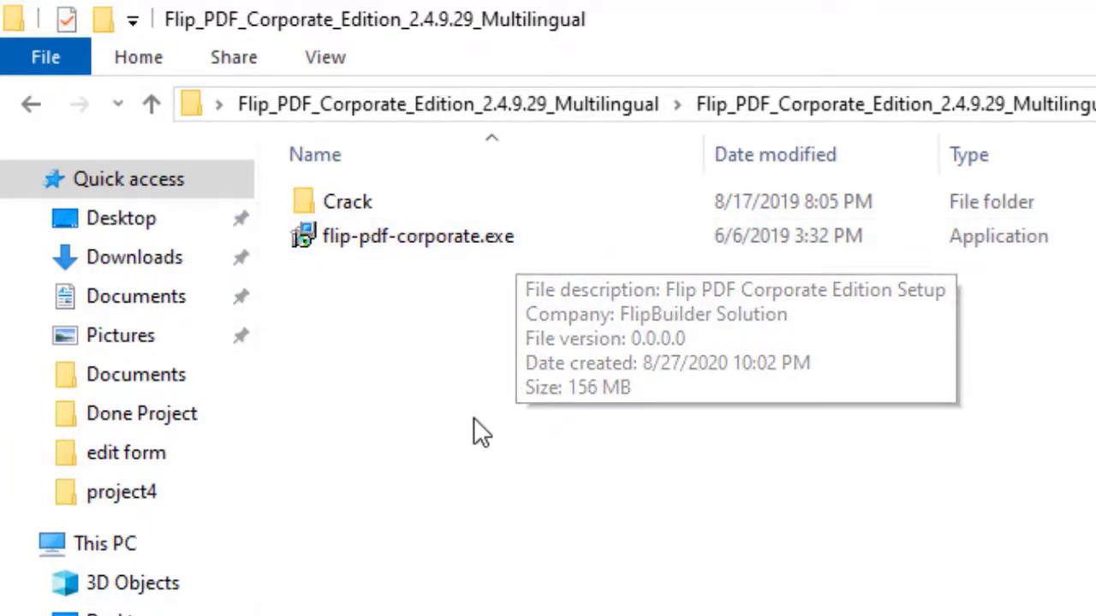
mouse_move(636, 214)
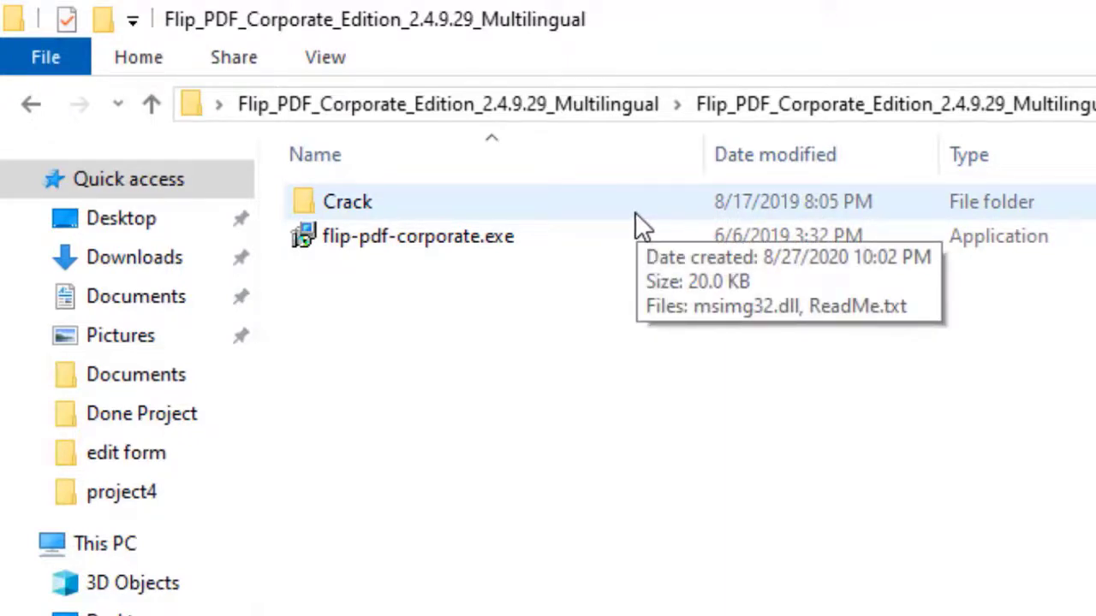
double_click(623, 209)
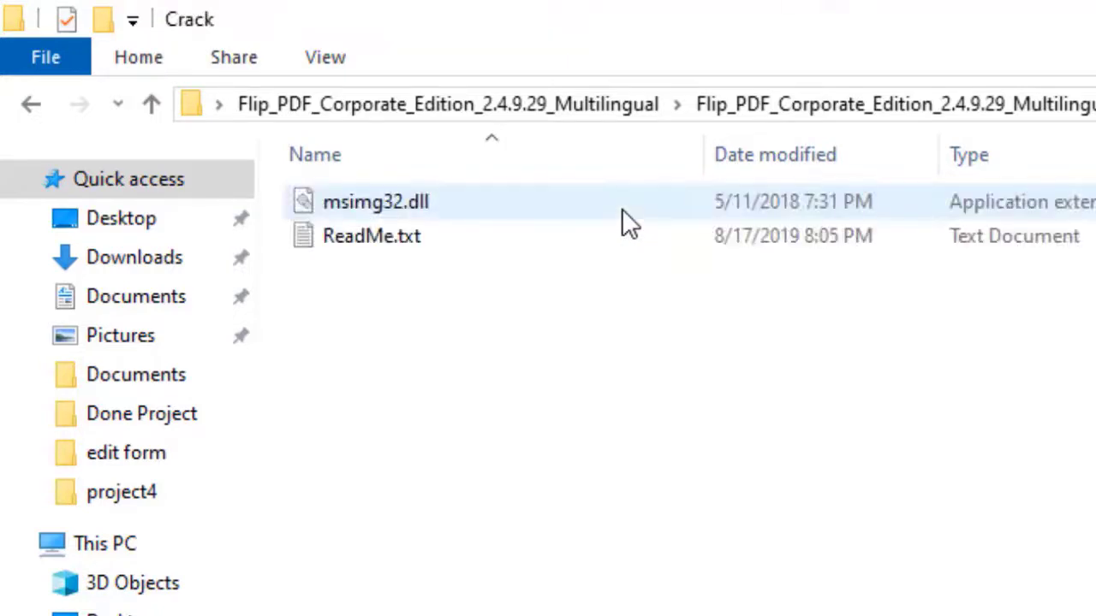
click(609, 206)
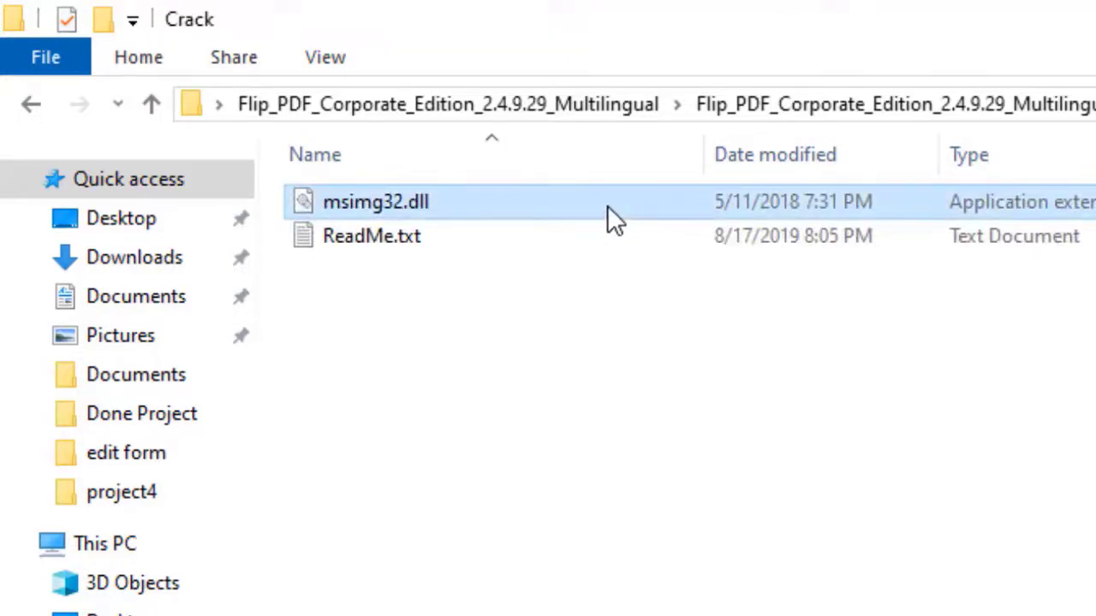
right_click(608, 205)
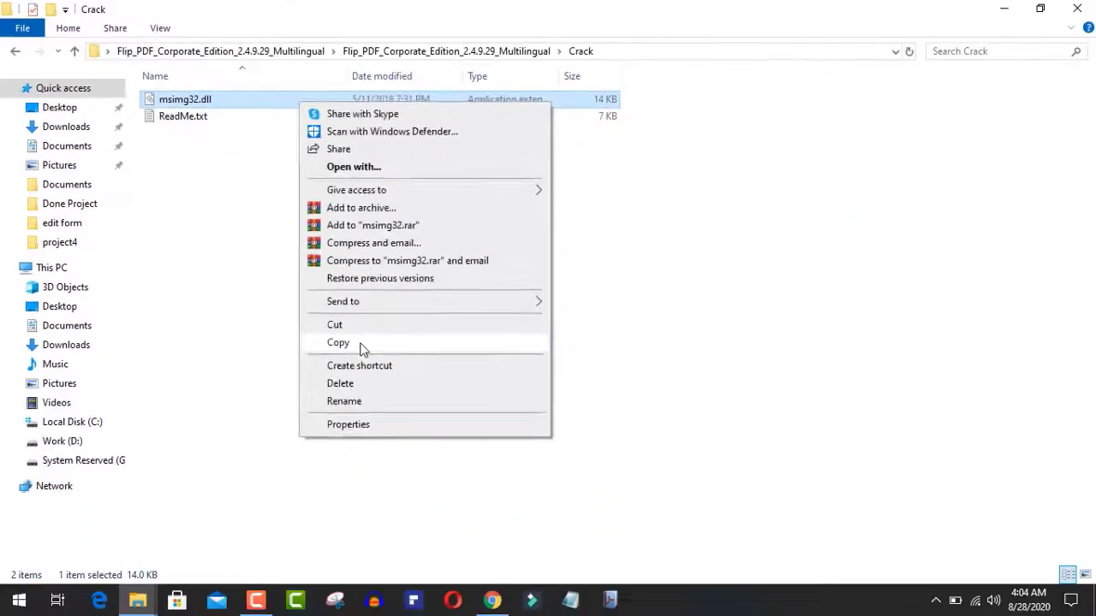
click(360, 344)
- Paste msimg32.dll into the FlipPDF shortcut's install folder with administrator permission, then close the folder
click(1080, 10)
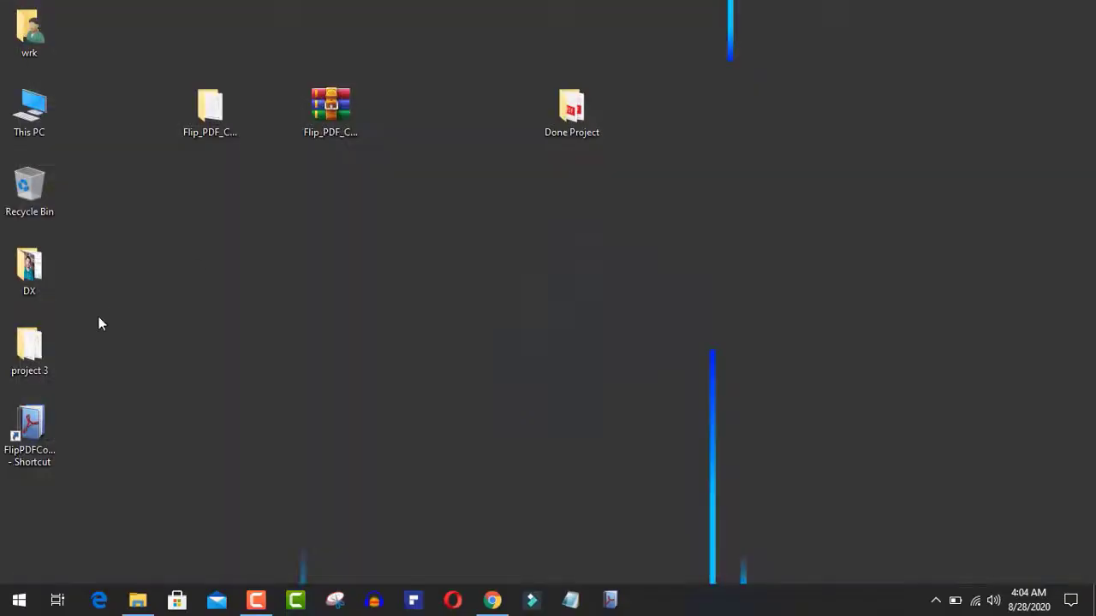
right_click(28, 431)
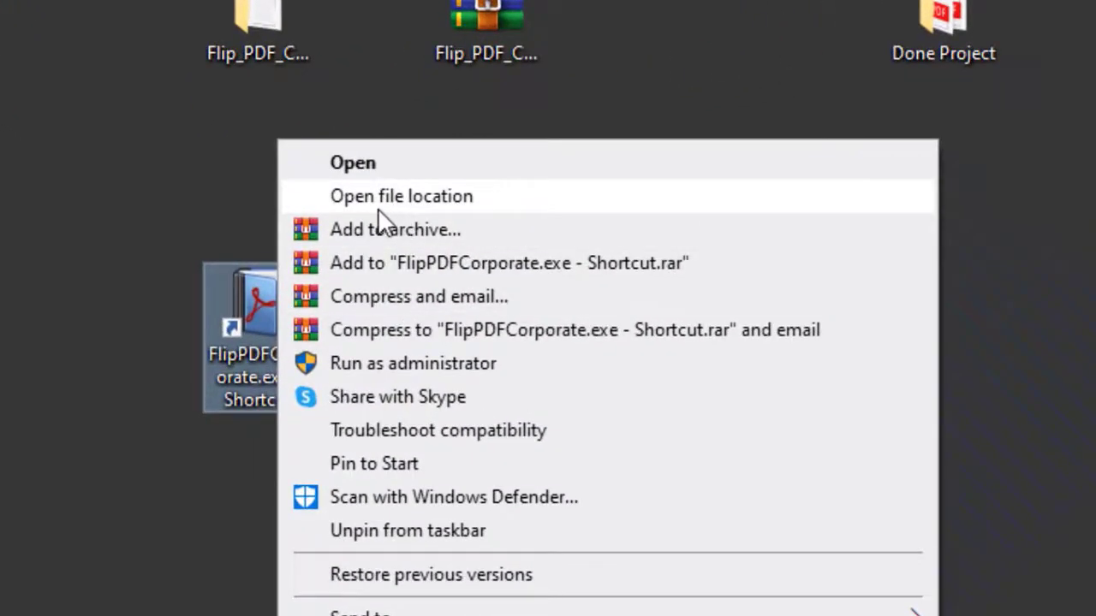
click(451, 204)
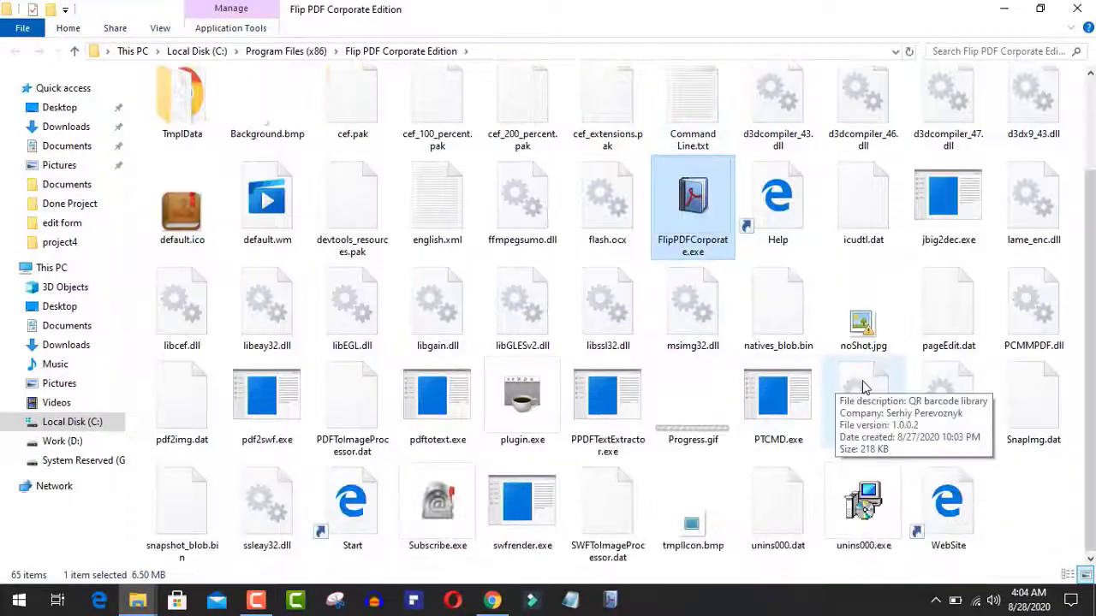
right_click(1001, 465)
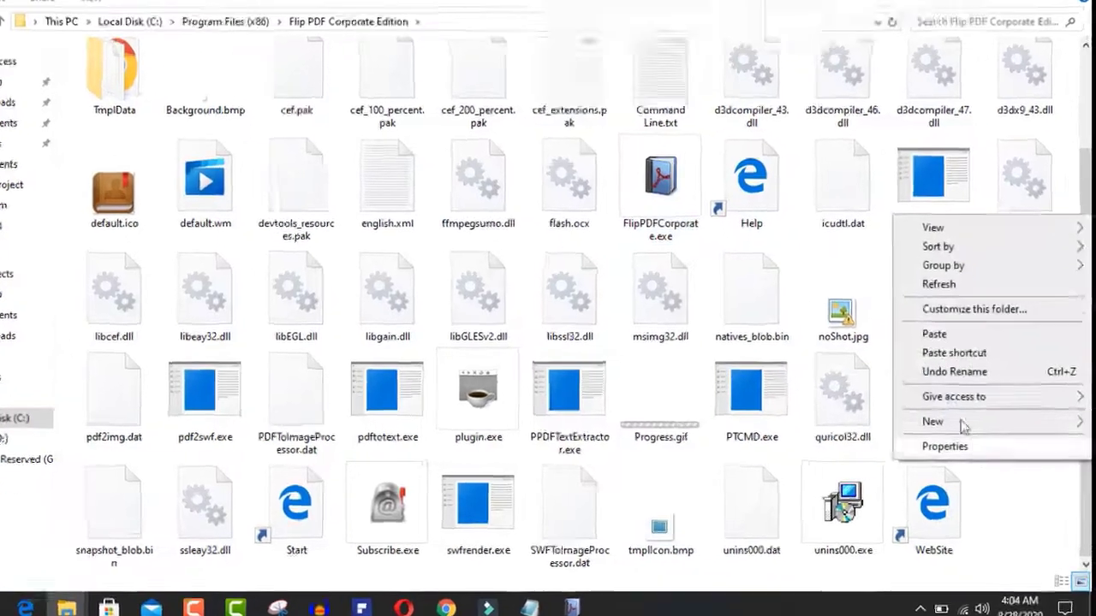
click(801, 249)
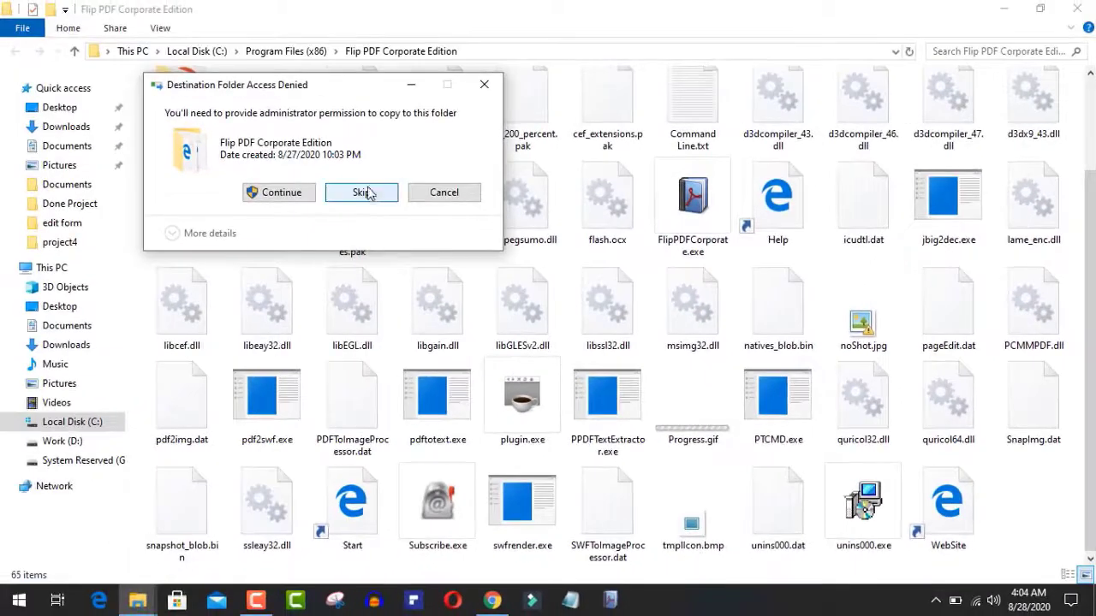
click(373, 204)
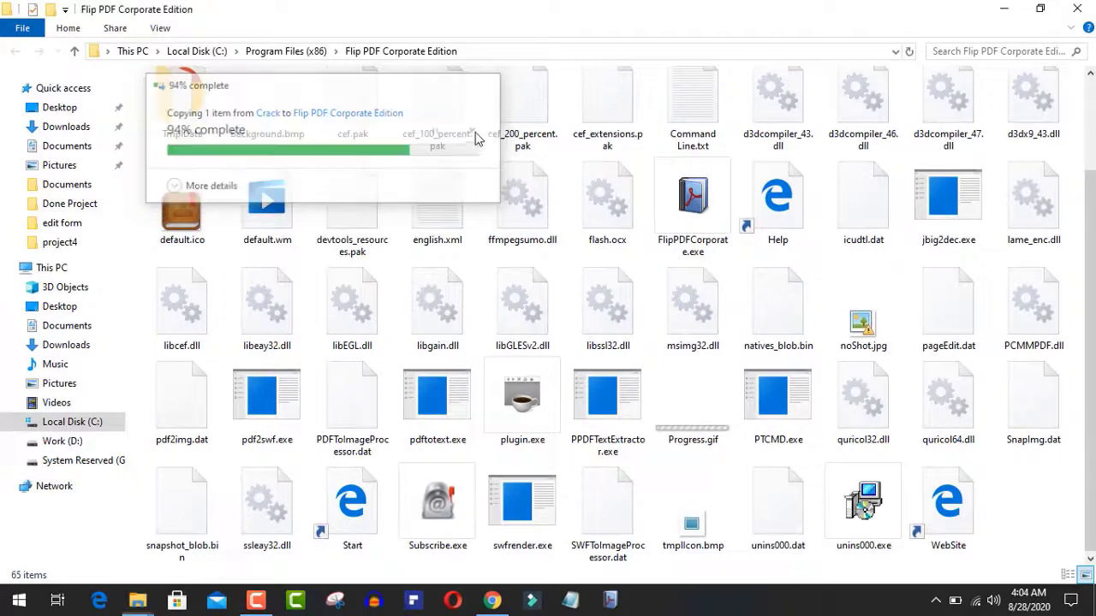
scroll(434, 264, up, 2)
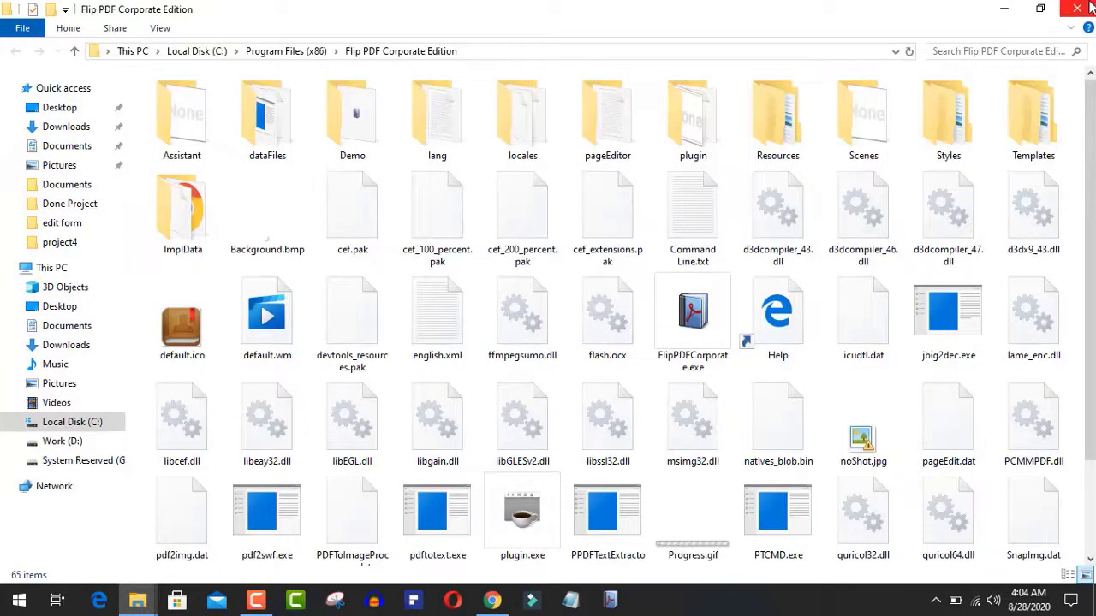
click(1078, 9)
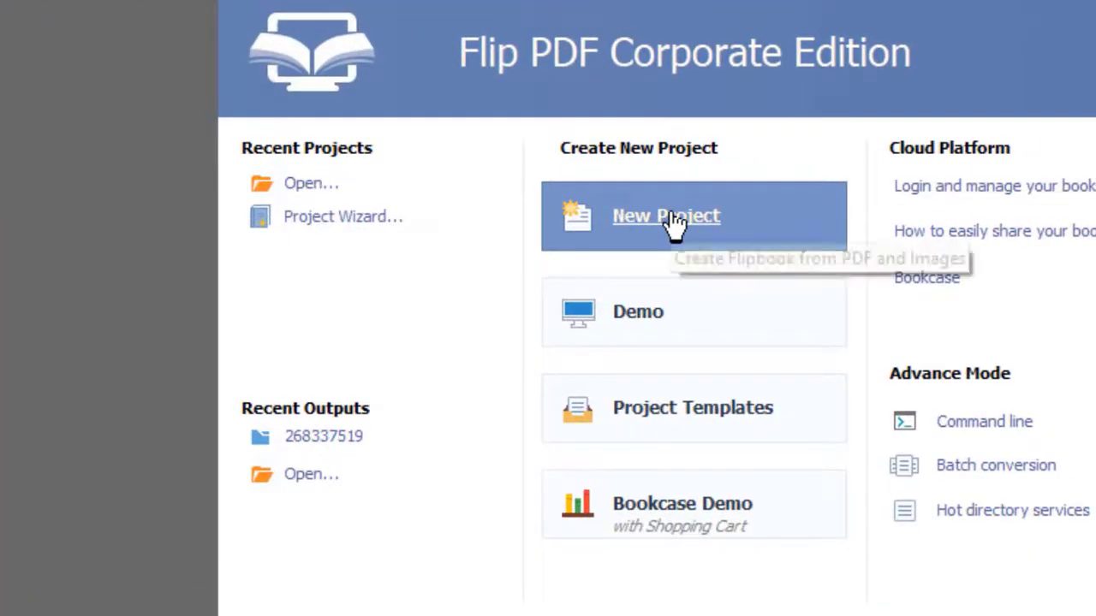
- Start a new flipbook project importing Book 1.pdf from the Desktop's Done Project folder
click(674, 216)
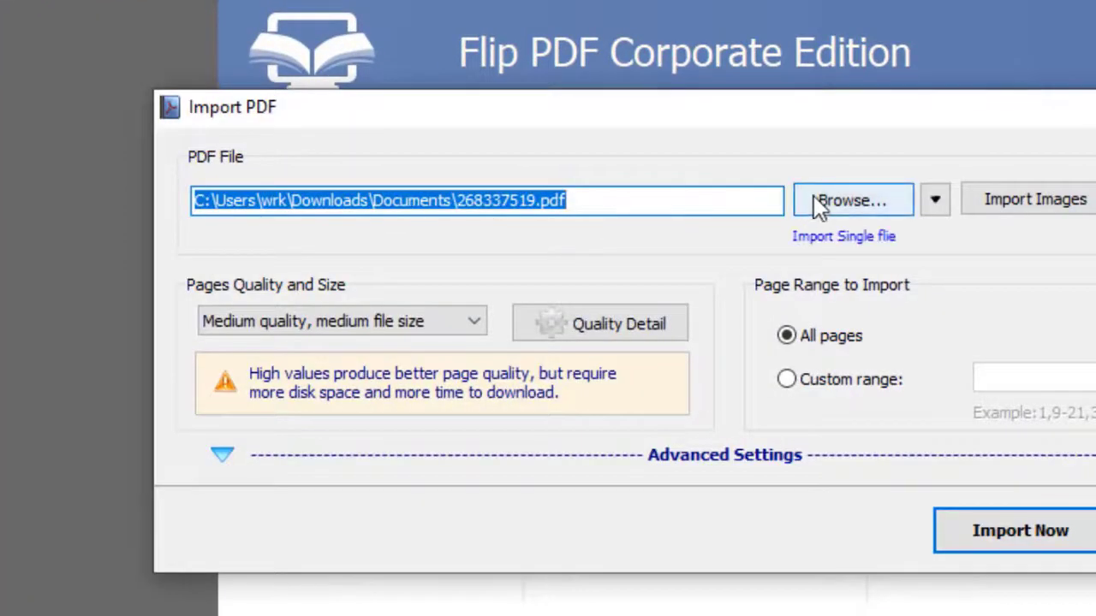
click(819, 205)
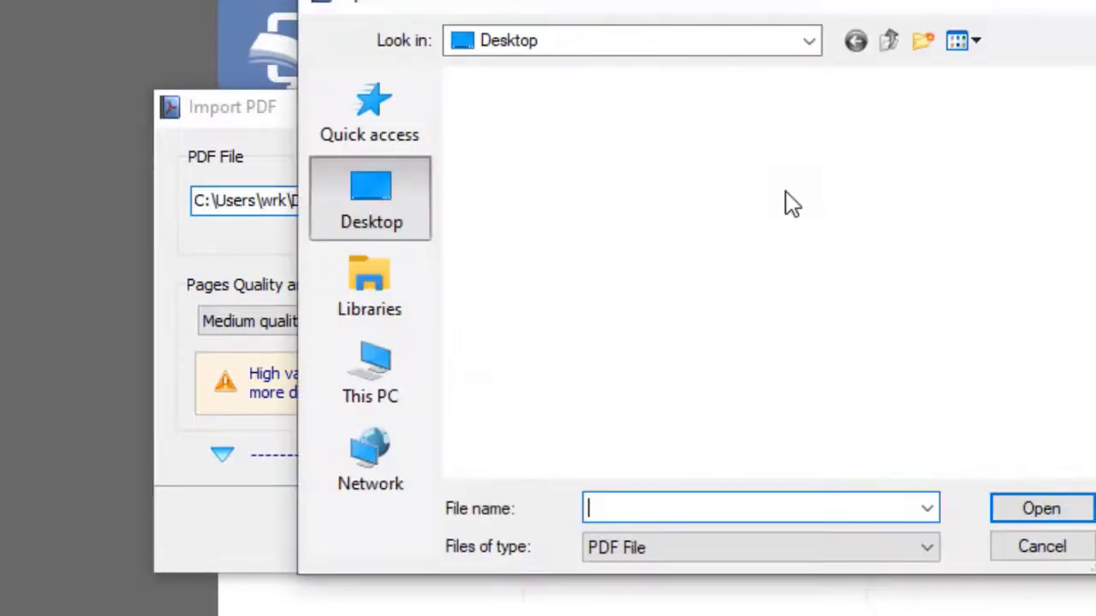
click(565, 259)
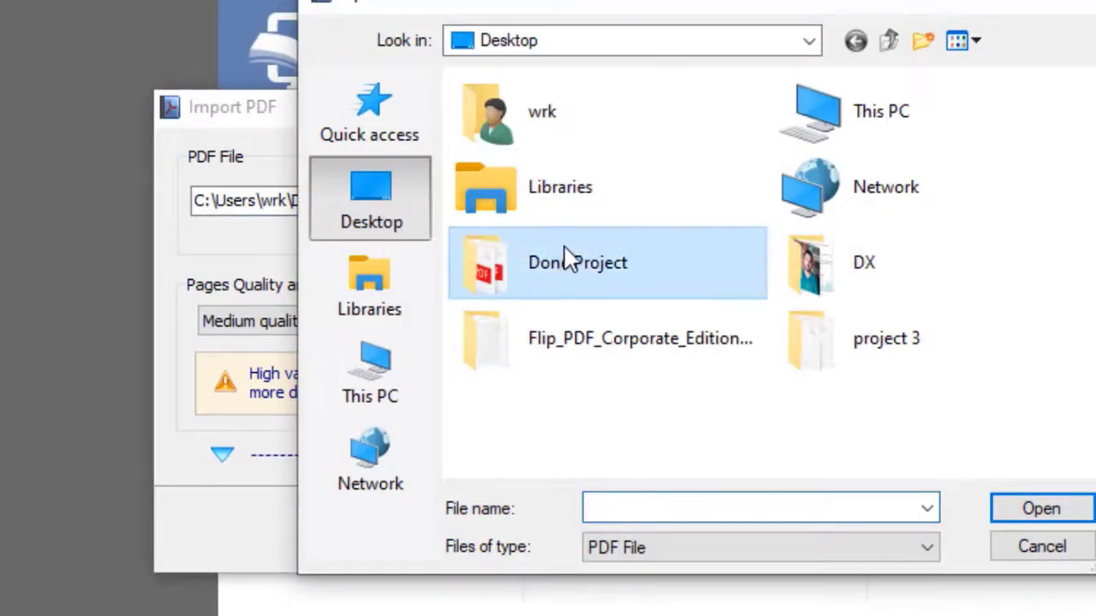
double_click(567, 255)
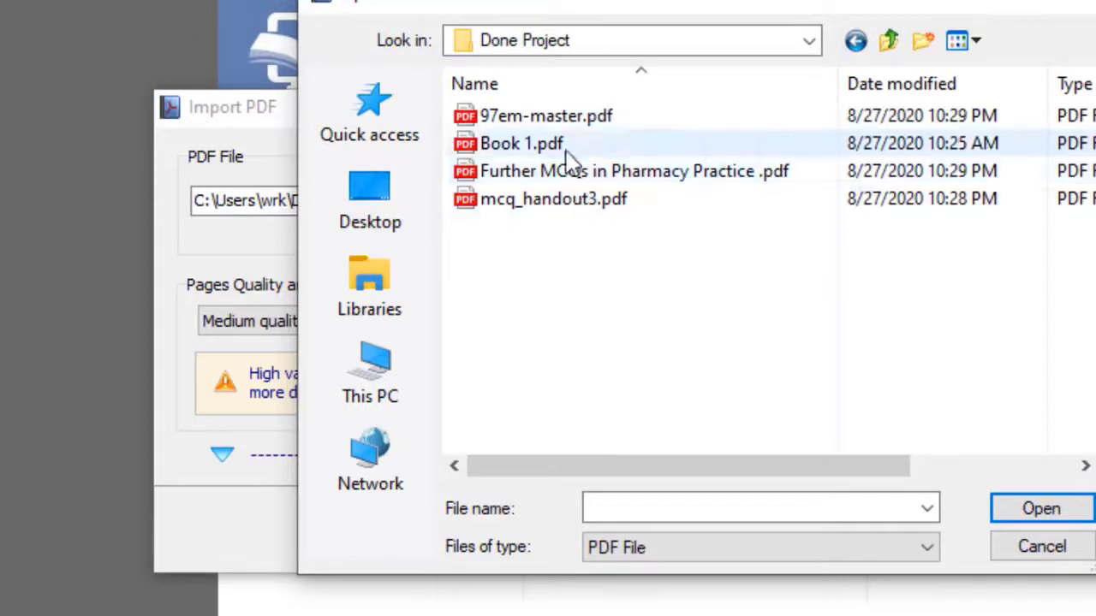
double_click(514, 144)
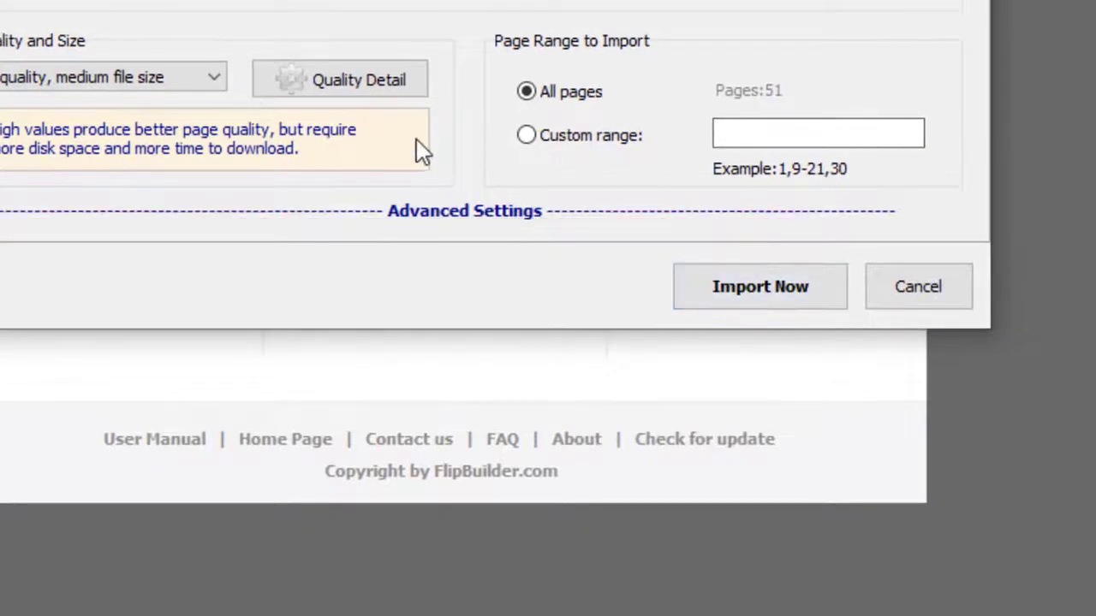
click(761, 311)
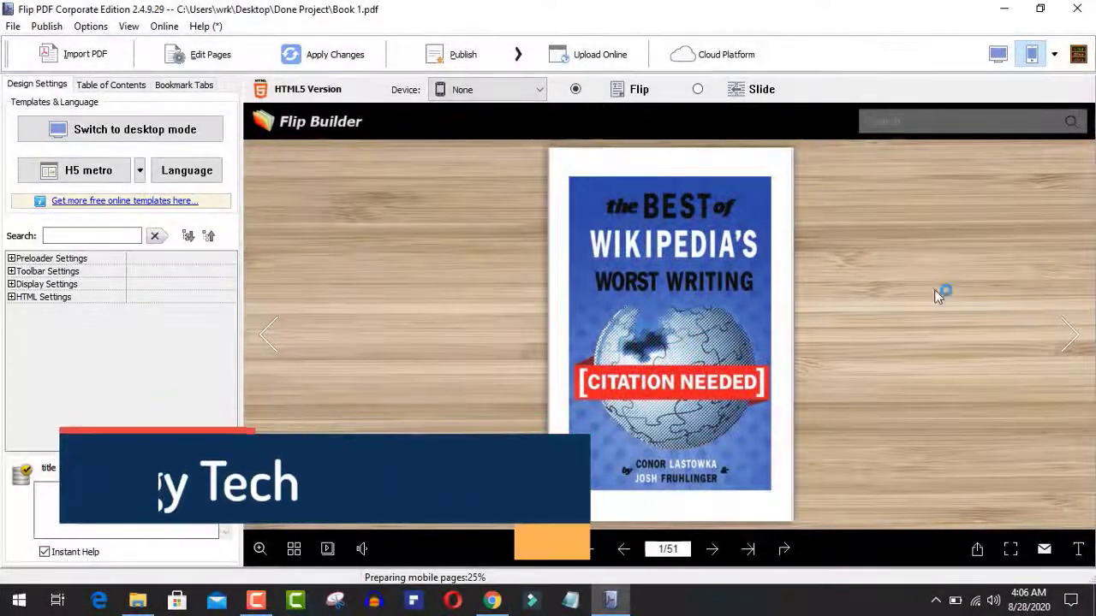
- Page the flipbook preview through to pages 6-7, comparing it with the Flipsnack book in Chrome
click(1069, 334)
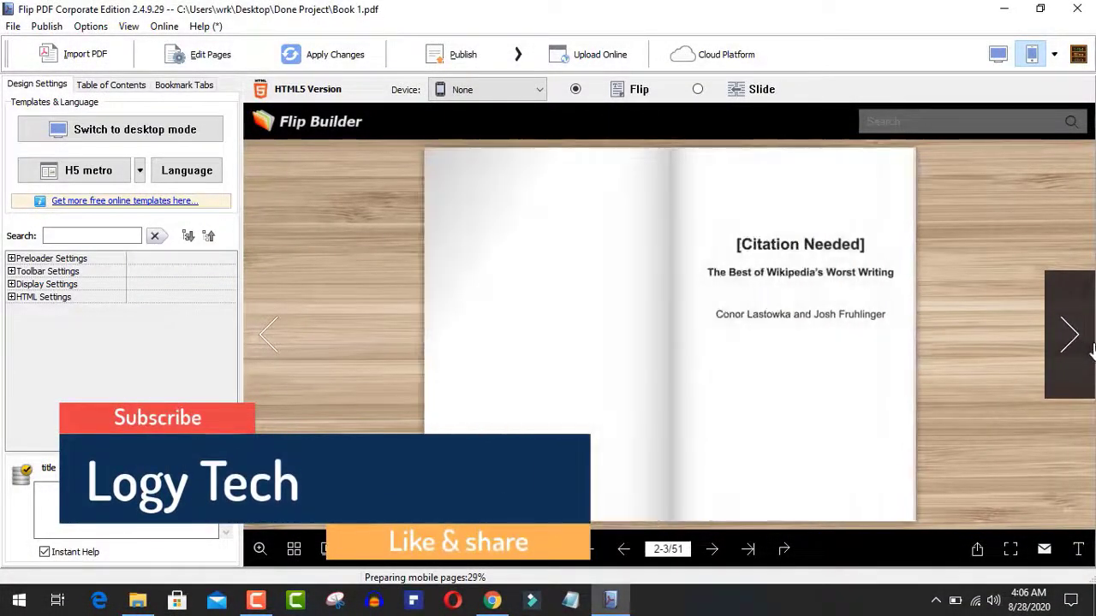
click(1079, 342)
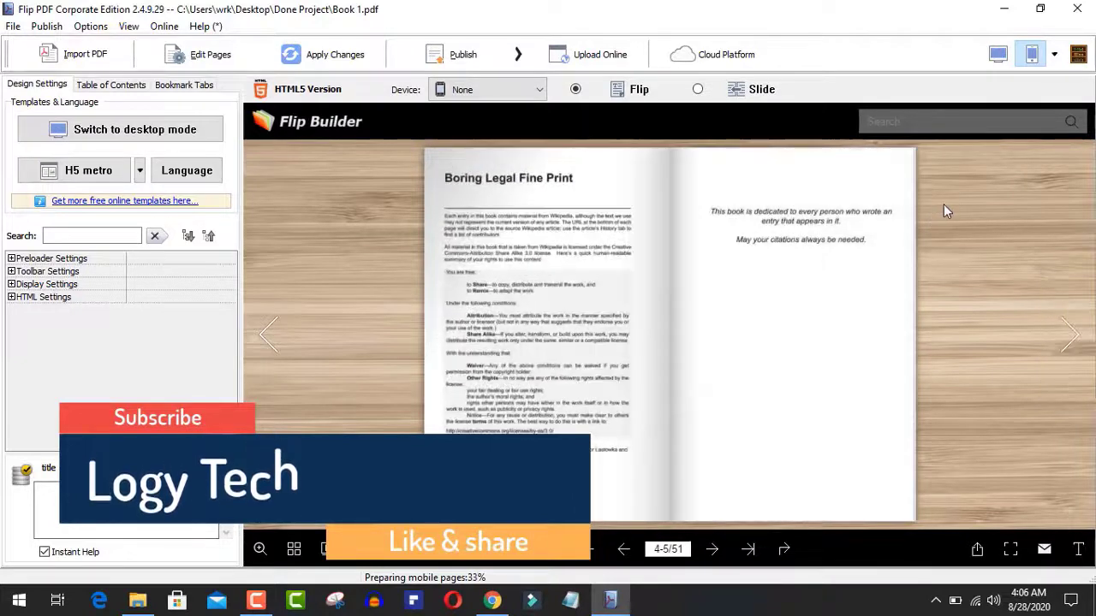
click(493, 599)
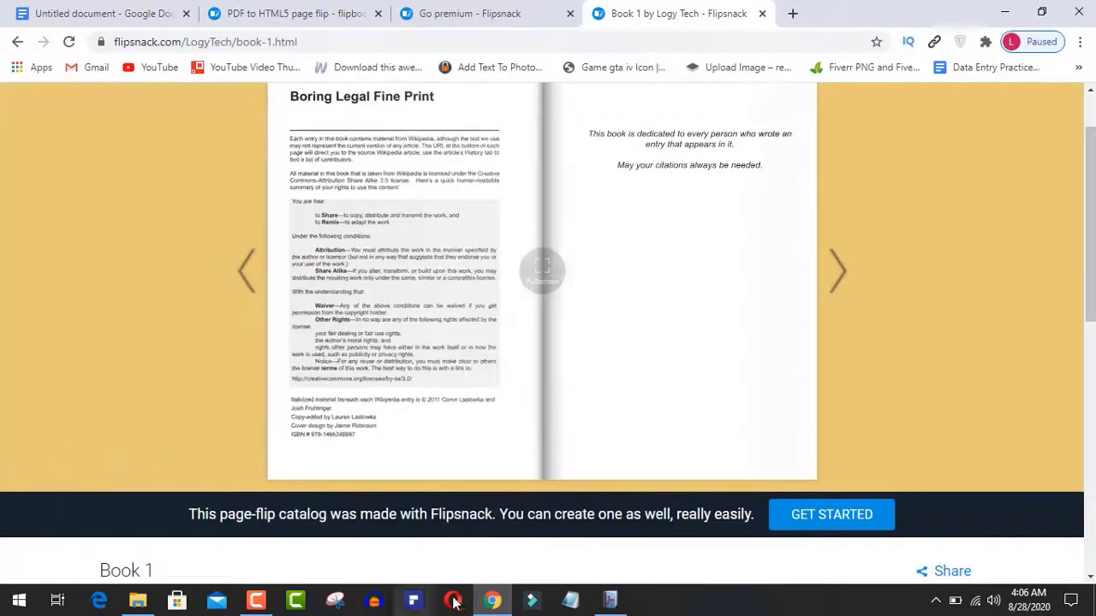
click(492, 600)
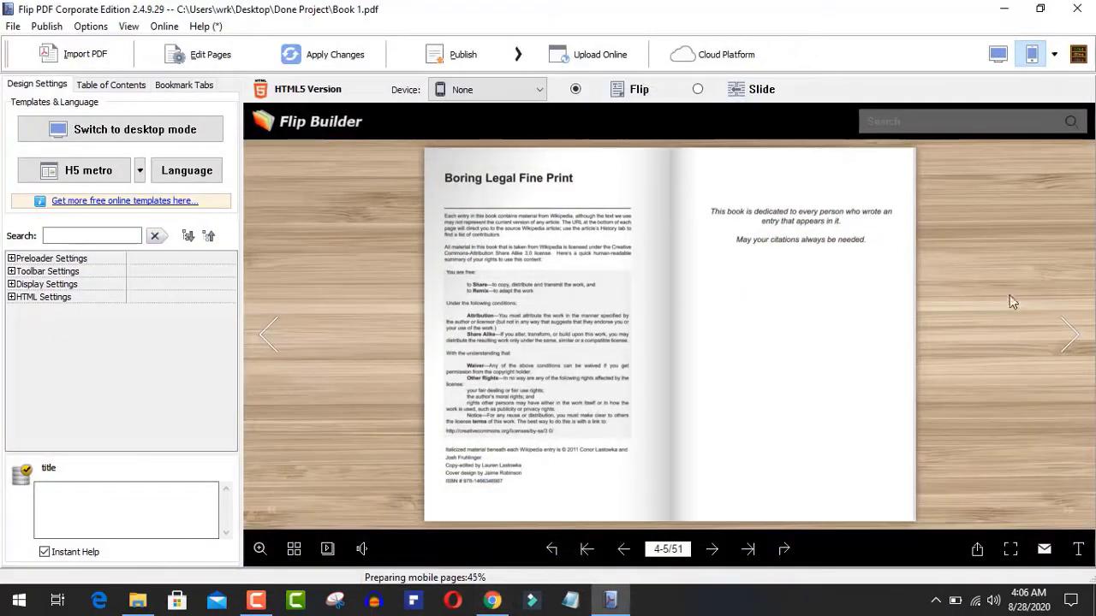
click(1024, 389)
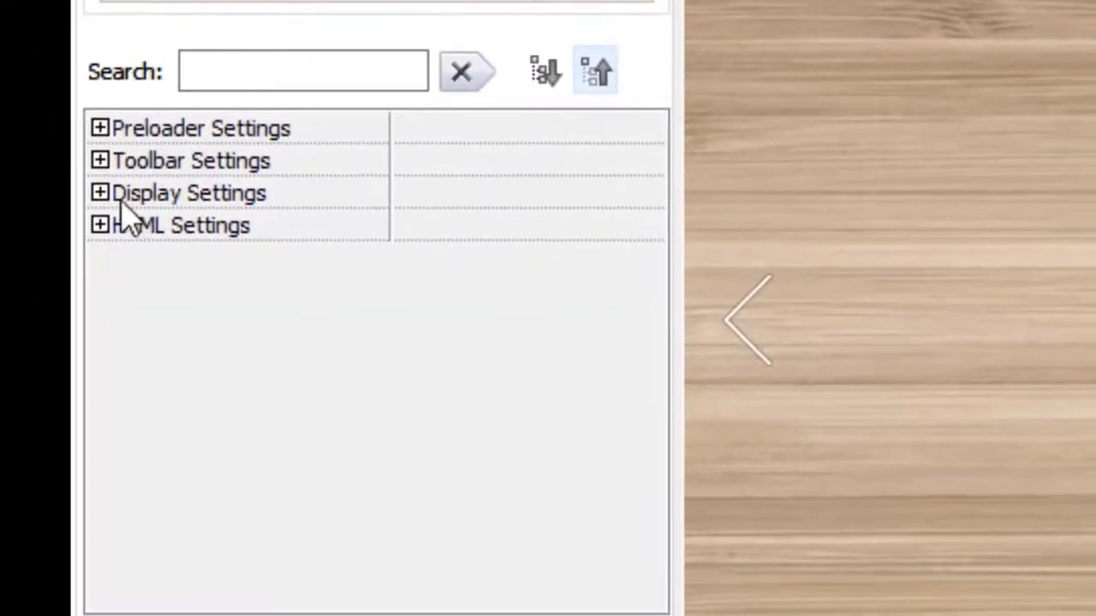
- Expand Preloader Settings in the Design Settings tree to reveal title and background colour options
click(100, 129)
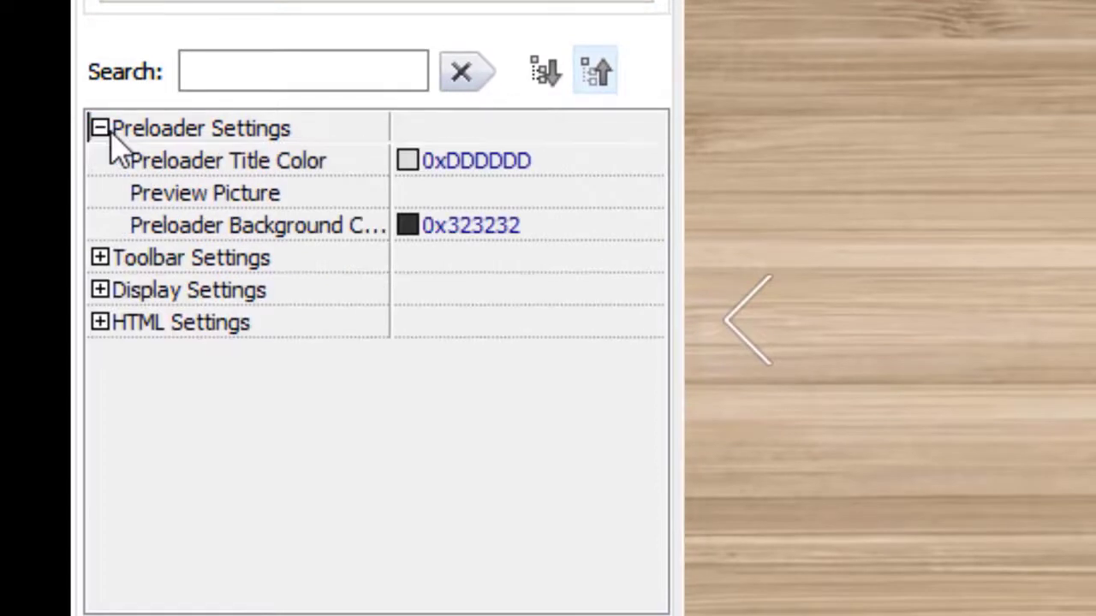
click(141, 265)
click(129, 291)
click(141, 323)
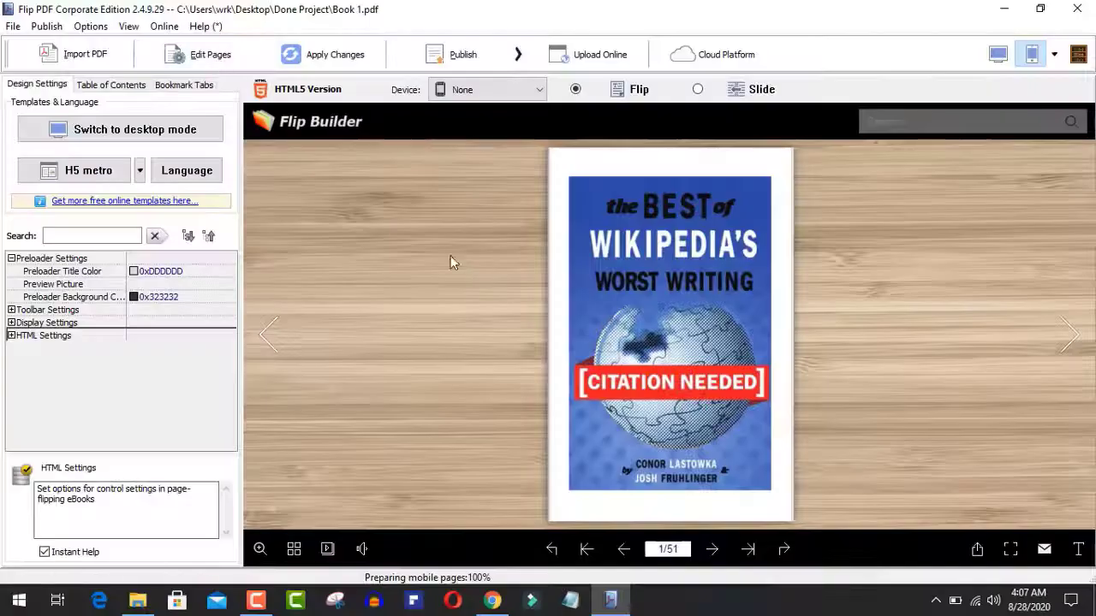
- Publish the book as an HTML flipbook to the Desktop, then close the output options
click(463, 58)
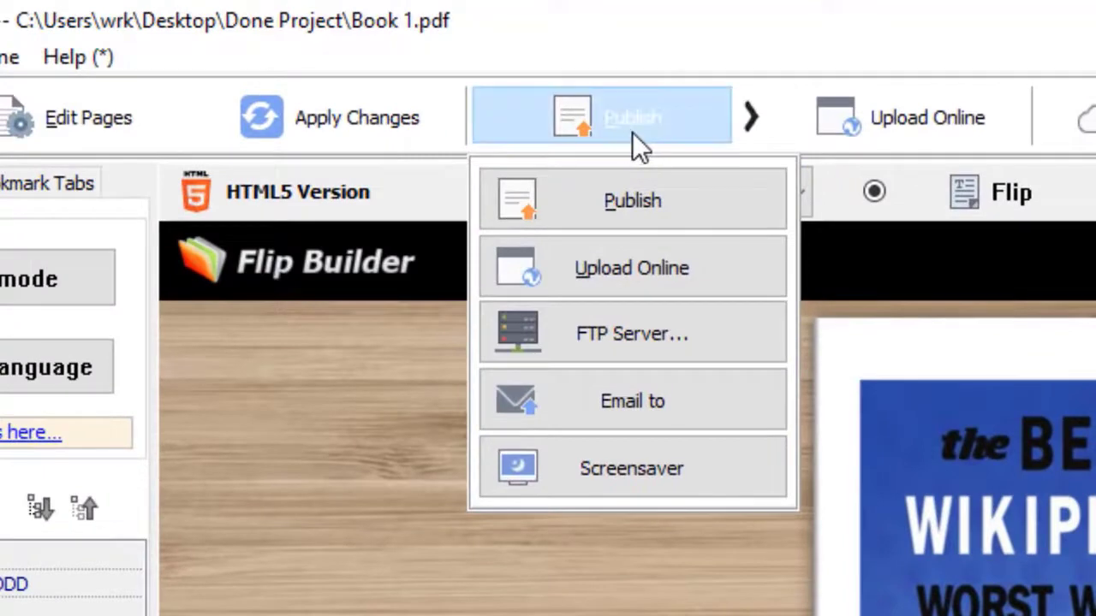
click(632, 181)
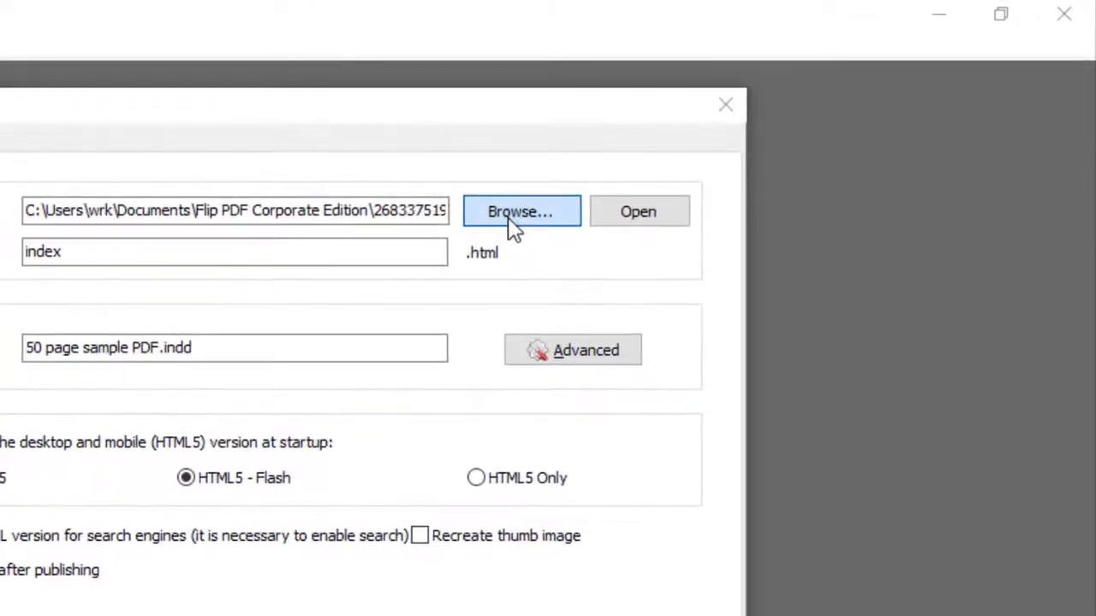
click(509, 220)
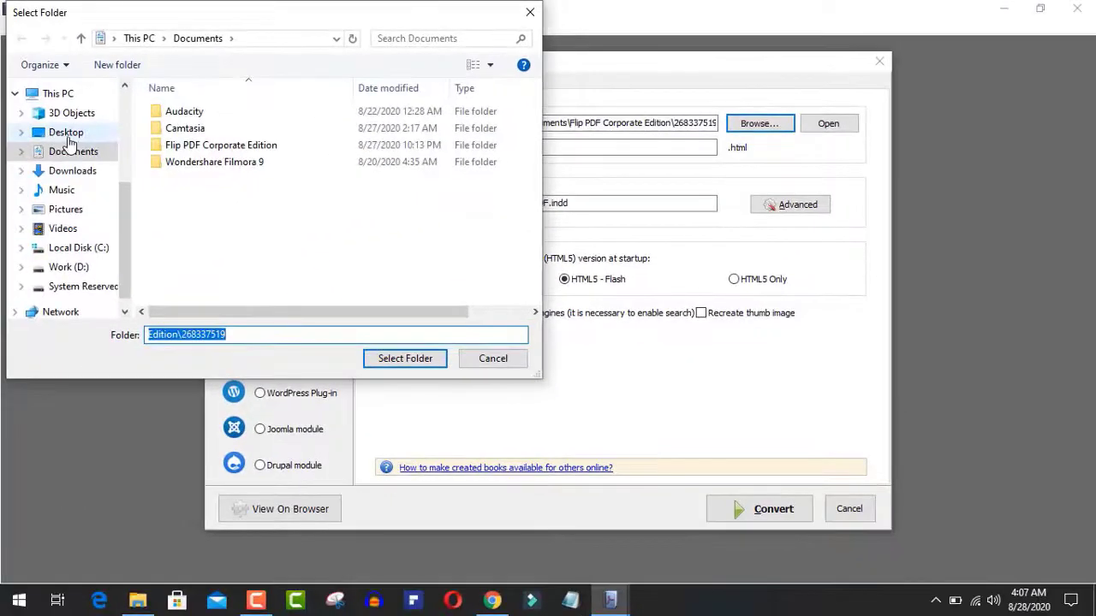
click(67, 134)
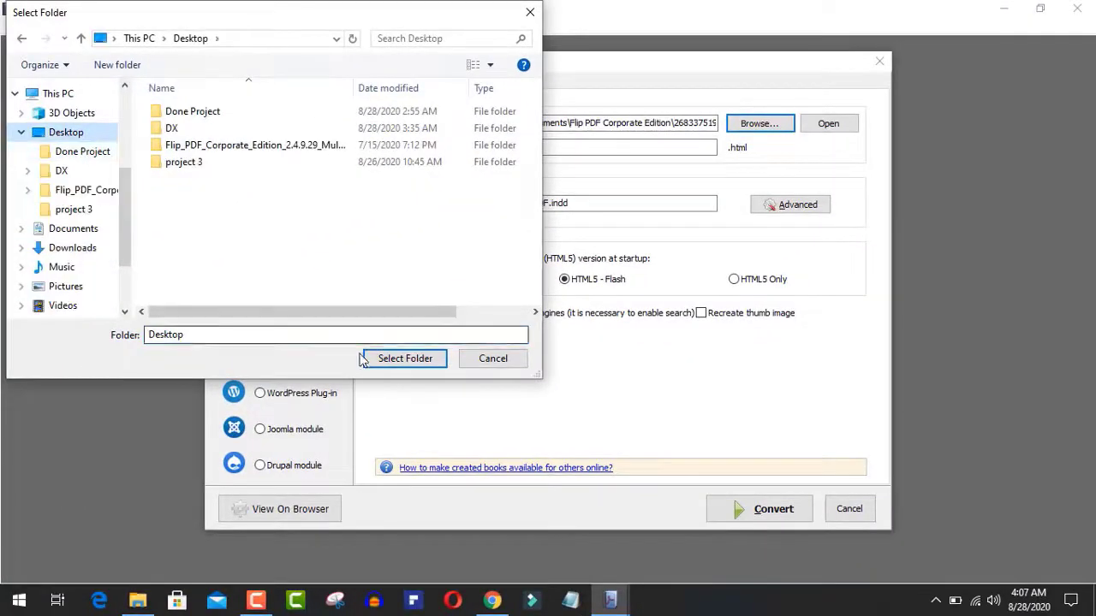
click(405, 359)
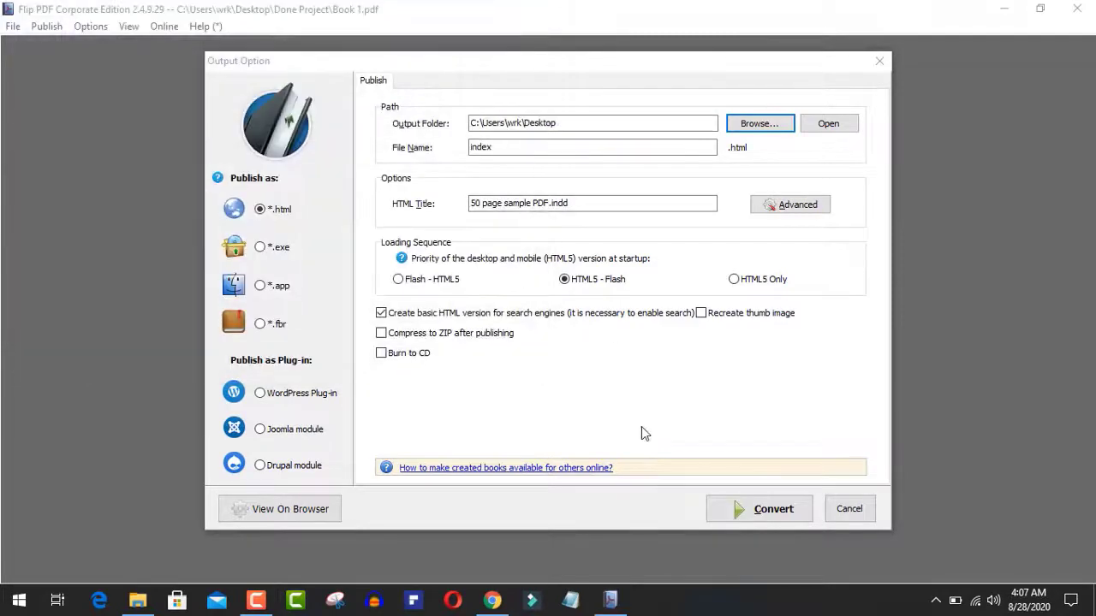
click(743, 511)
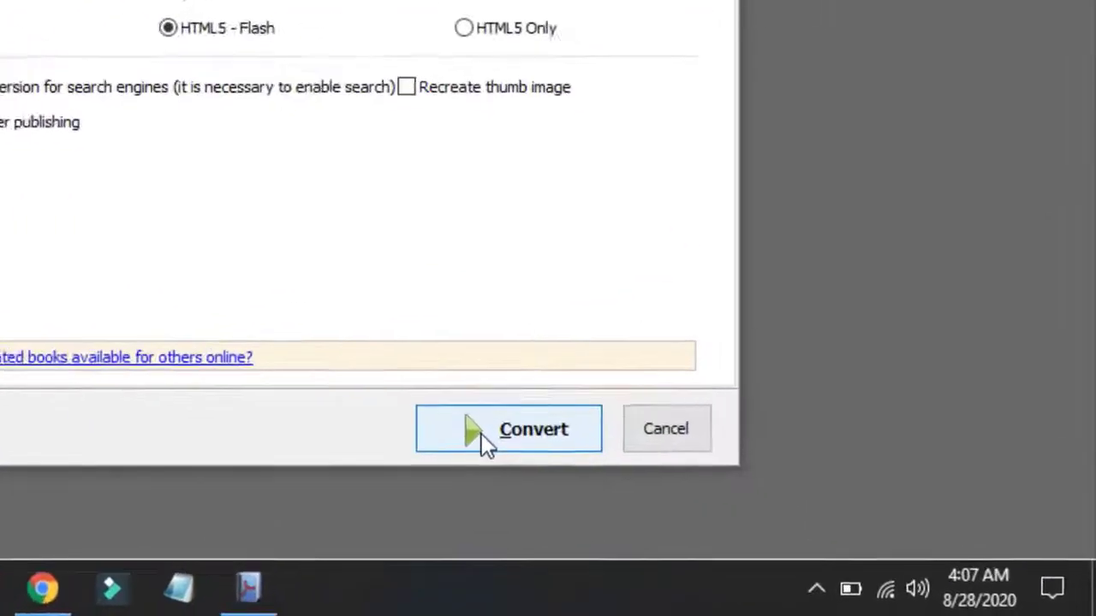
click(397, 285)
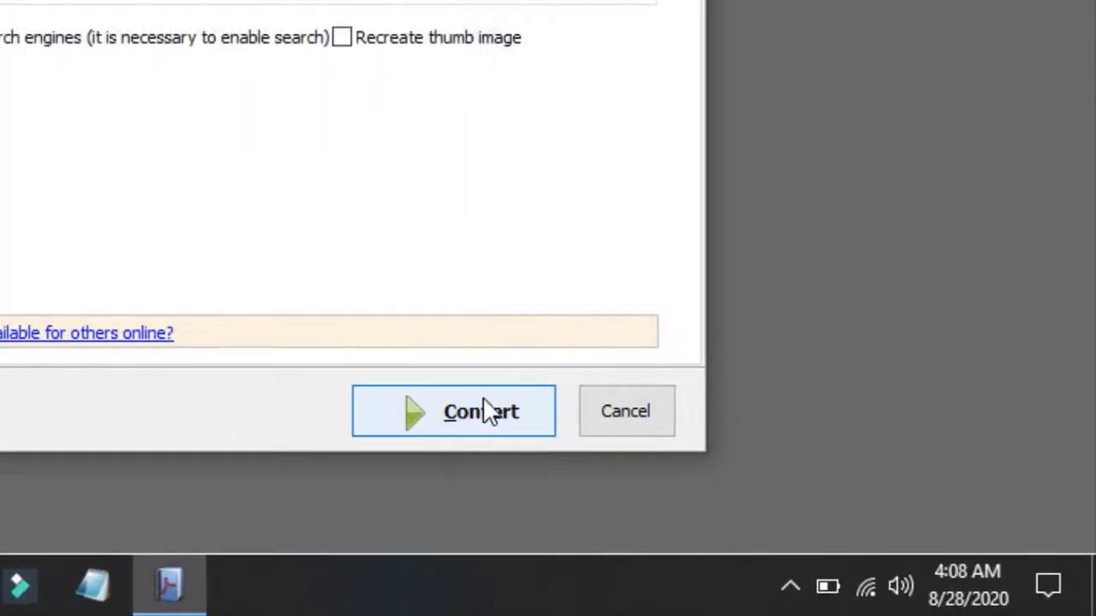
click(601, 410)
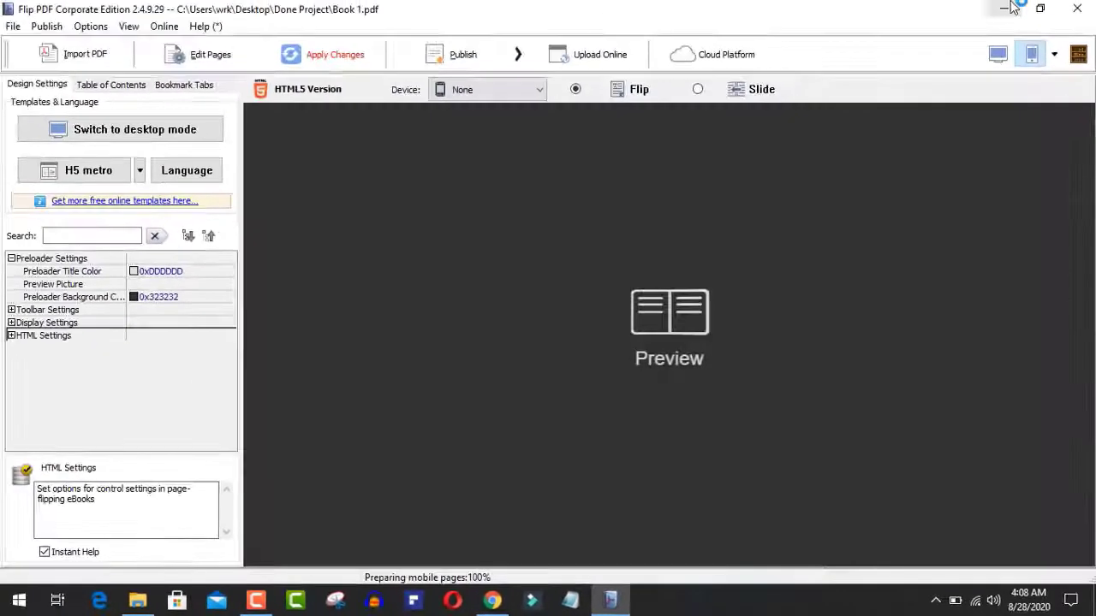
- Minimize Flip PDF, refresh the desktop, and open the new FlipBook folder
click(1011, 7)
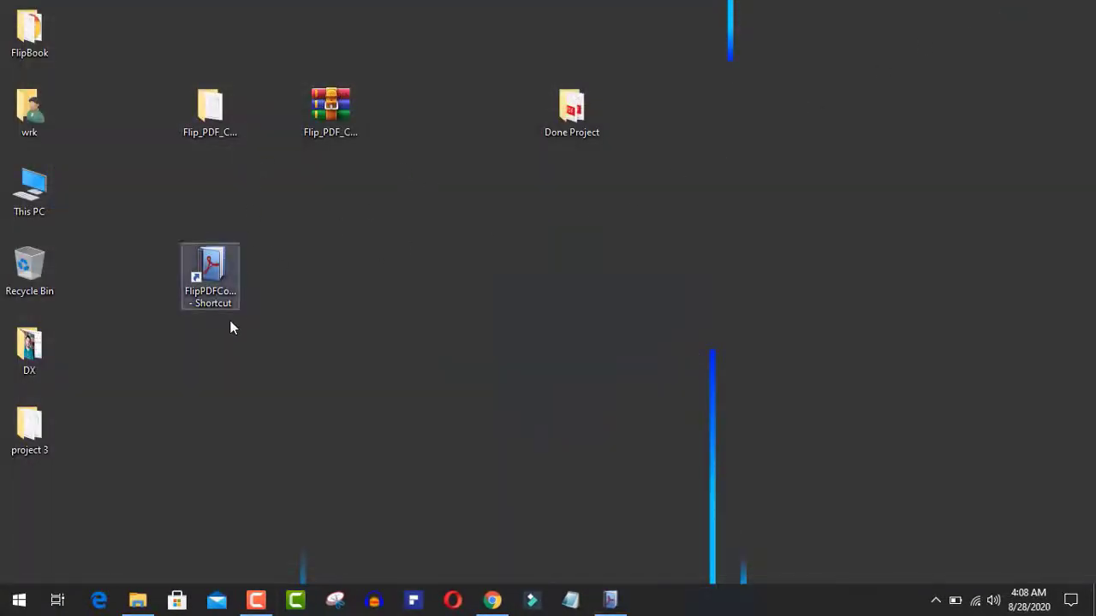
right_click(346, 233)
click(365, 273)
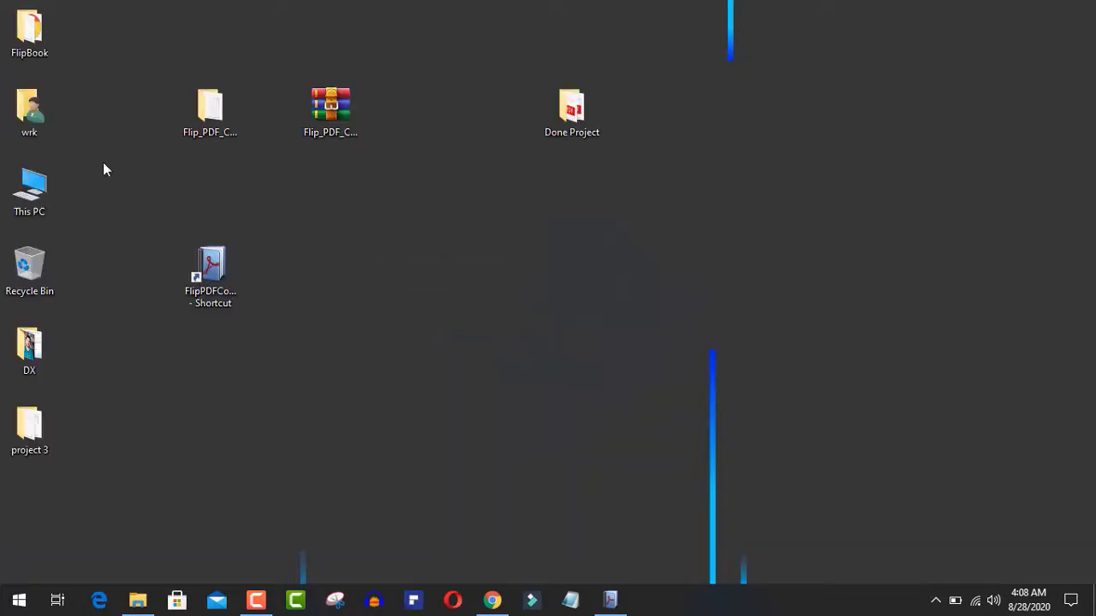
drag(38, 47, 494, 250)
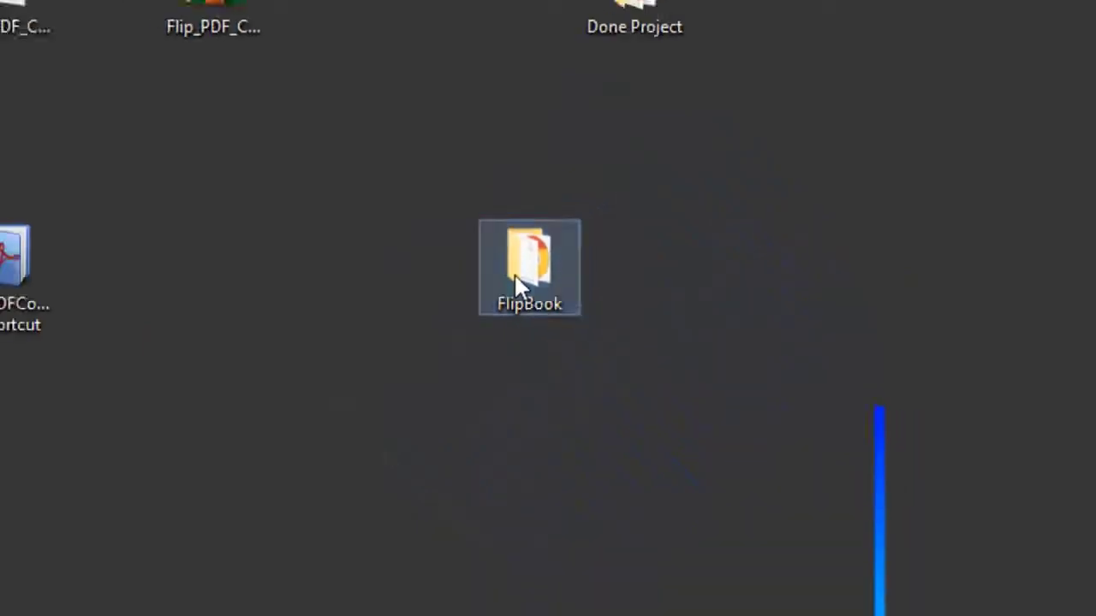
double_click(524, 282)
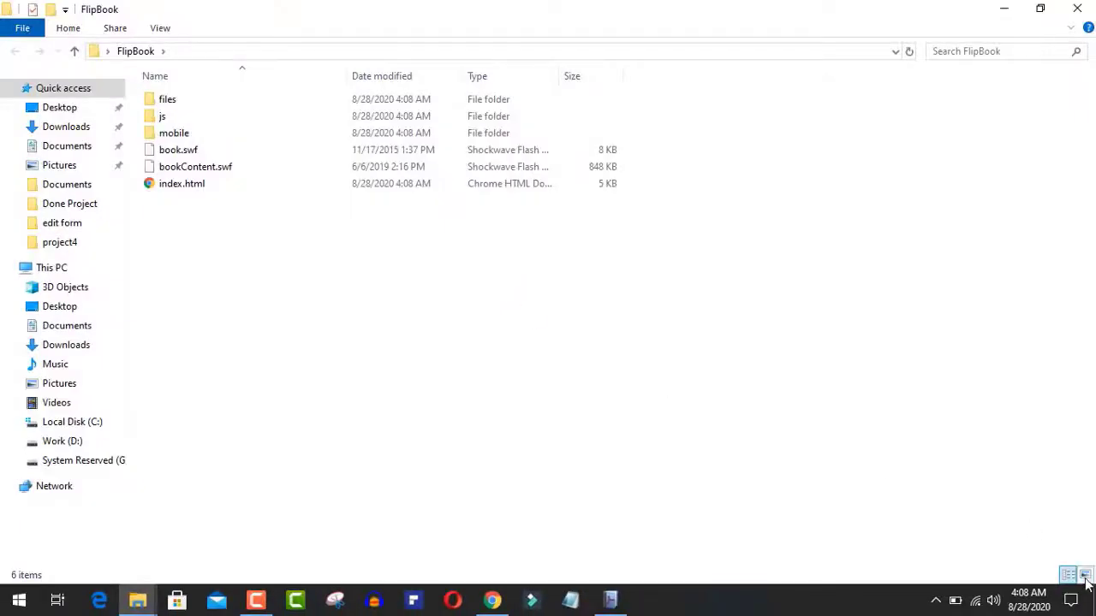
- Open the FlipBook's index.html in Chrome in Large icons view, closing the old Flipsnack tabs
click(1085, 574)
click(604, 141)
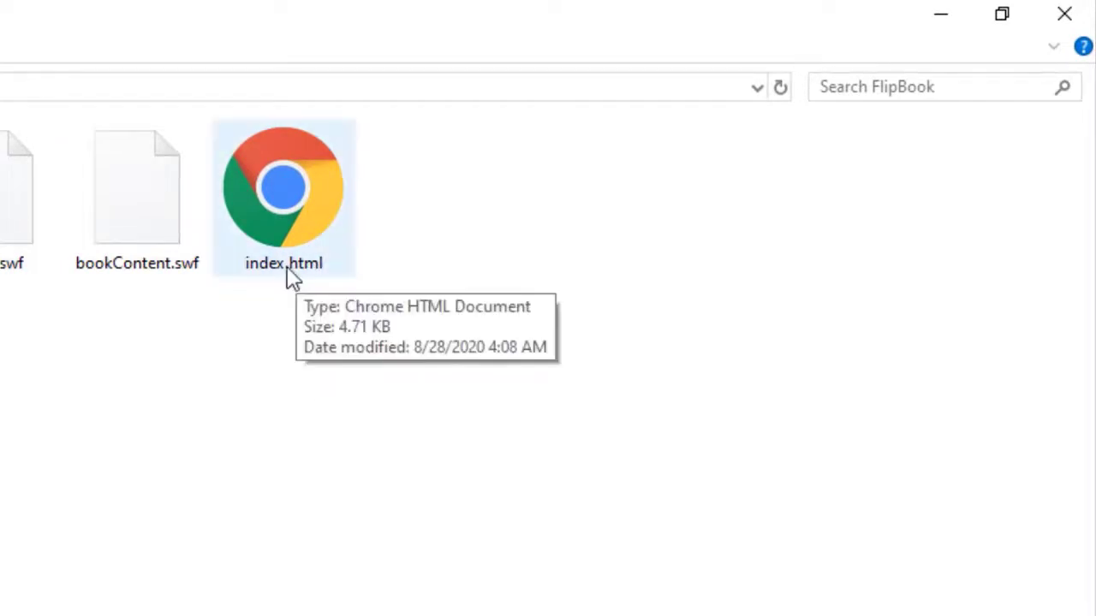
double_click(298, 243)
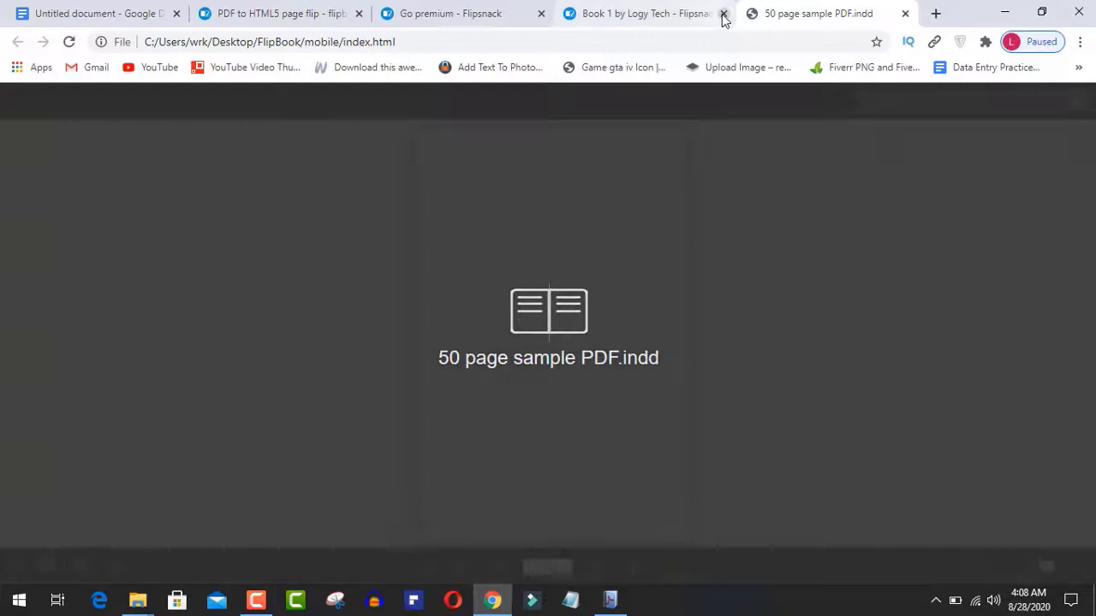
click(724, 13)
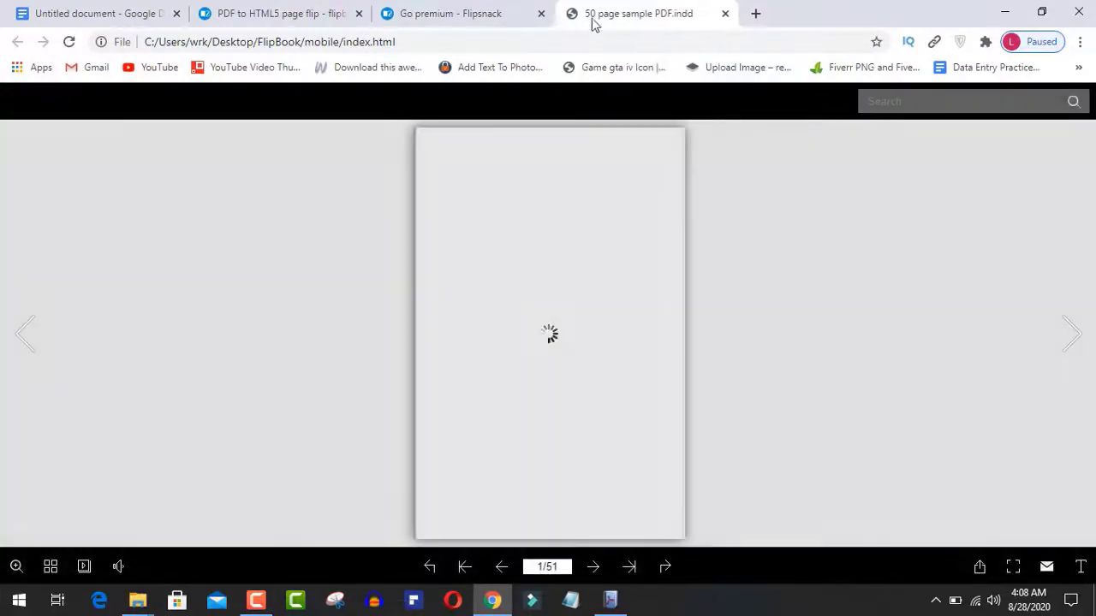
click(541, 14)
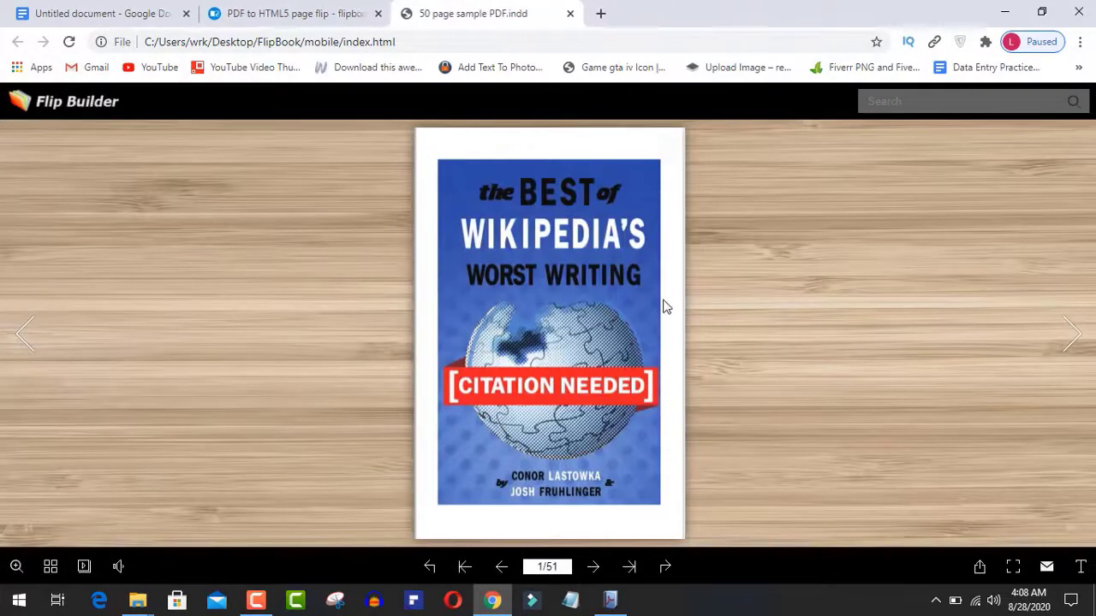
- Turn the flipbook to the Introduction spread (6-7), then minimize Chrome and close the FlipBook folder
click(1063, 336)
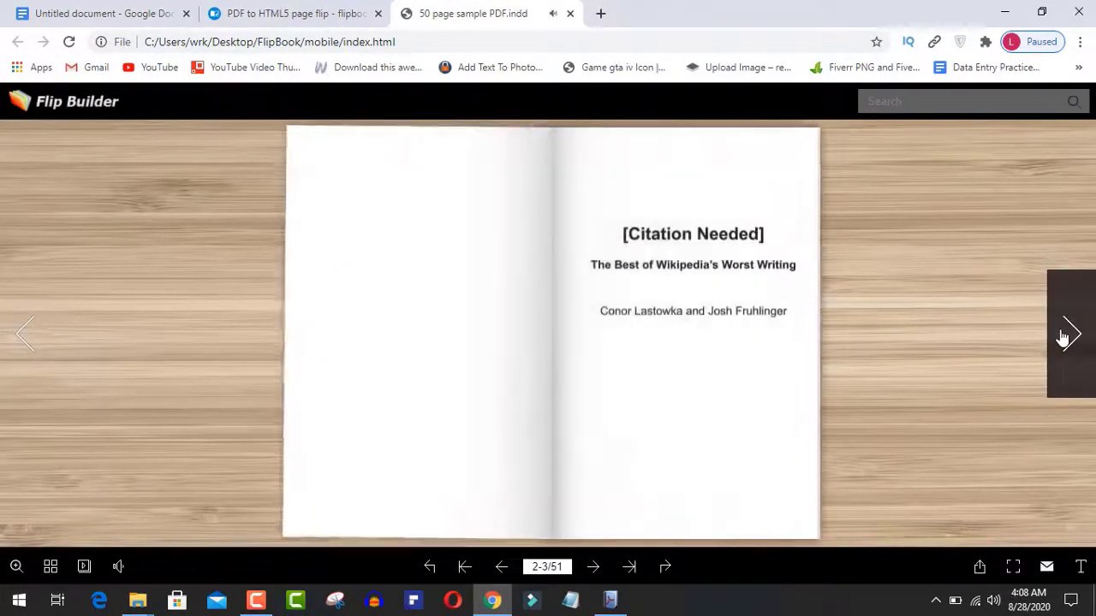
click(1063, 337)
click(1062, 336)
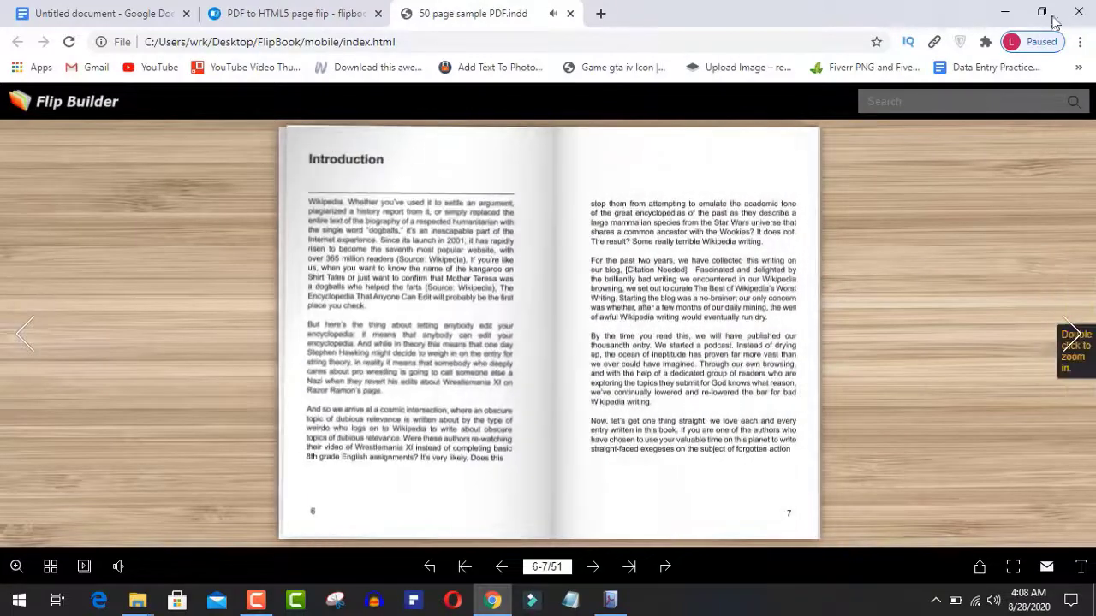
click(1005, 12)
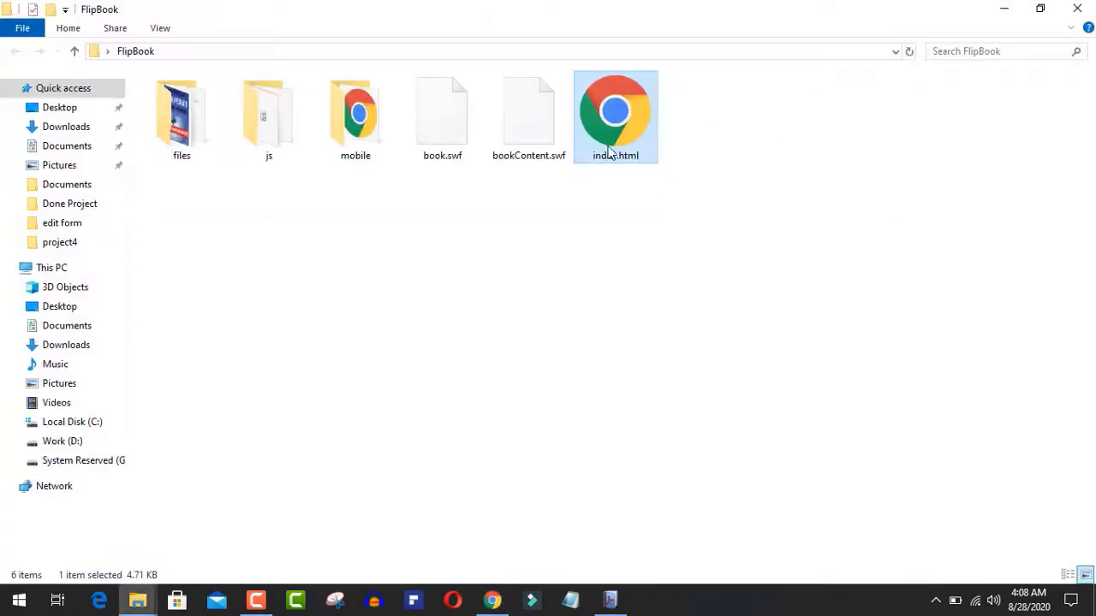
click(1076, 8)
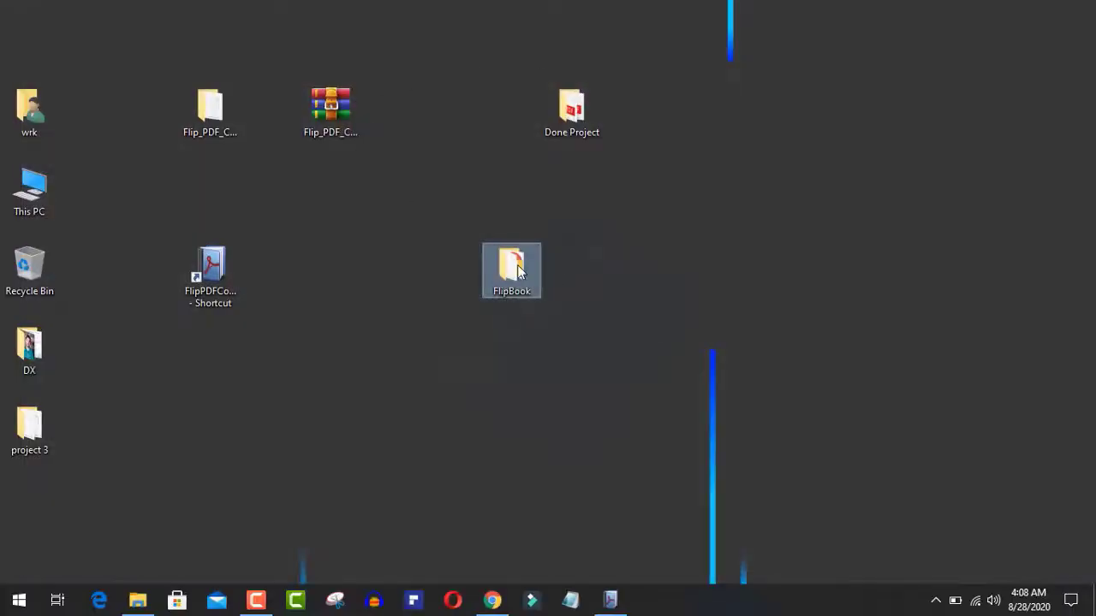
- Reopen and close the FlipBook folder, then restore Chrome on the Google Docs tab
double_click(519, 272)
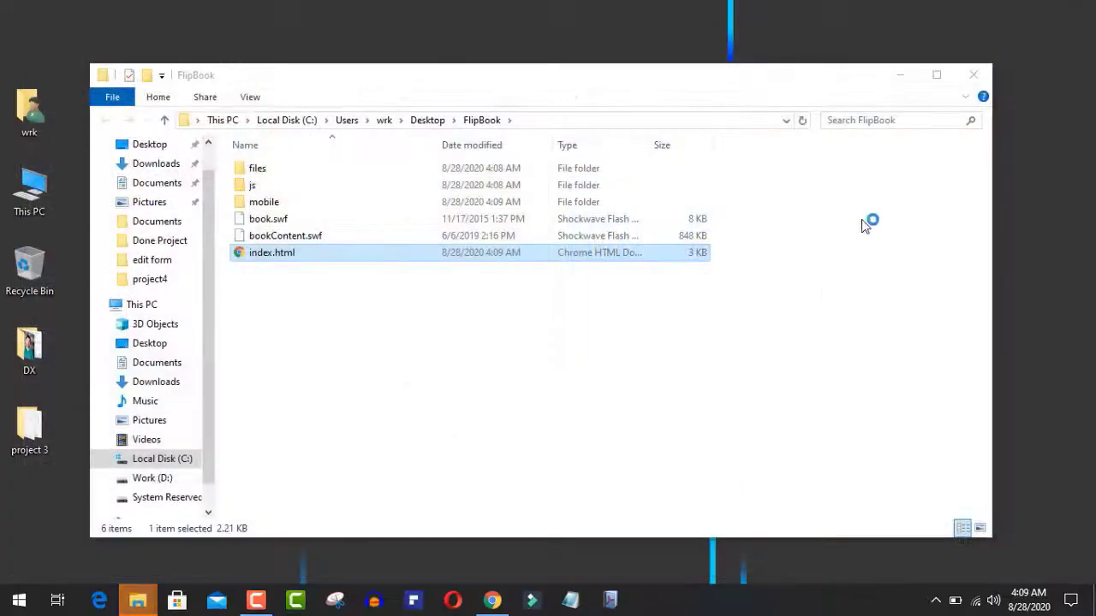
click(974, 75)
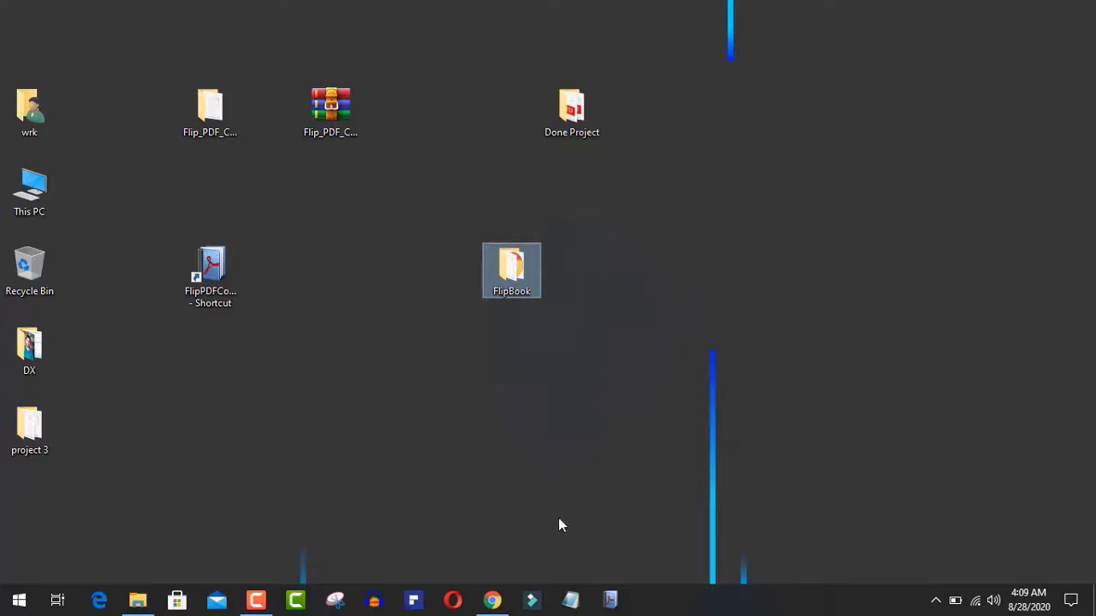
click(493, 601)
click(94, 12)
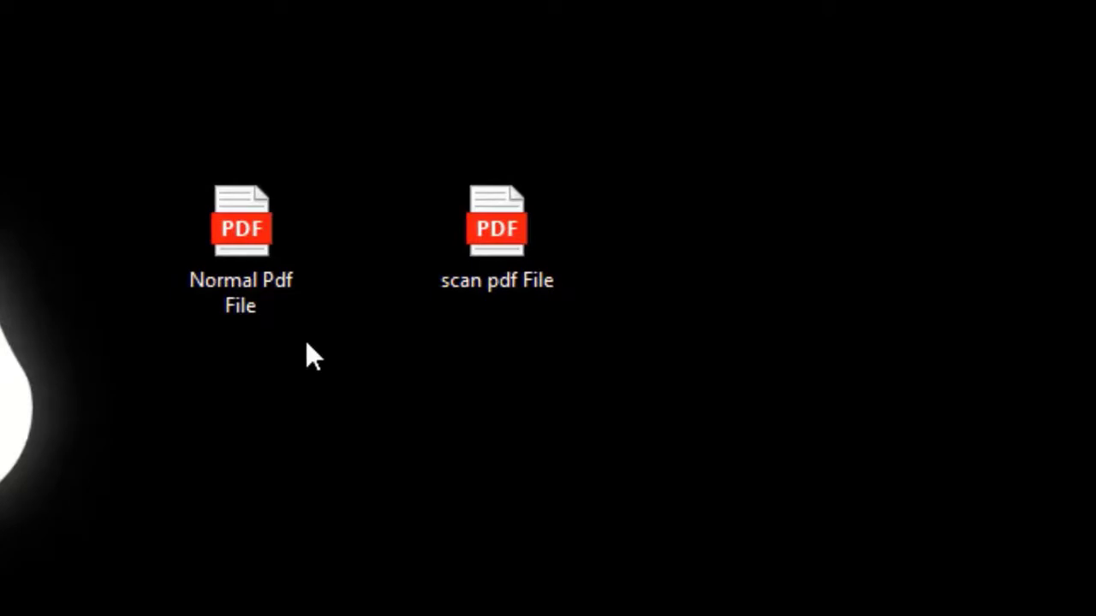
- Open Normal Pdf File in Edge and select text lines to show the text is selectable
double_click(202, 268)
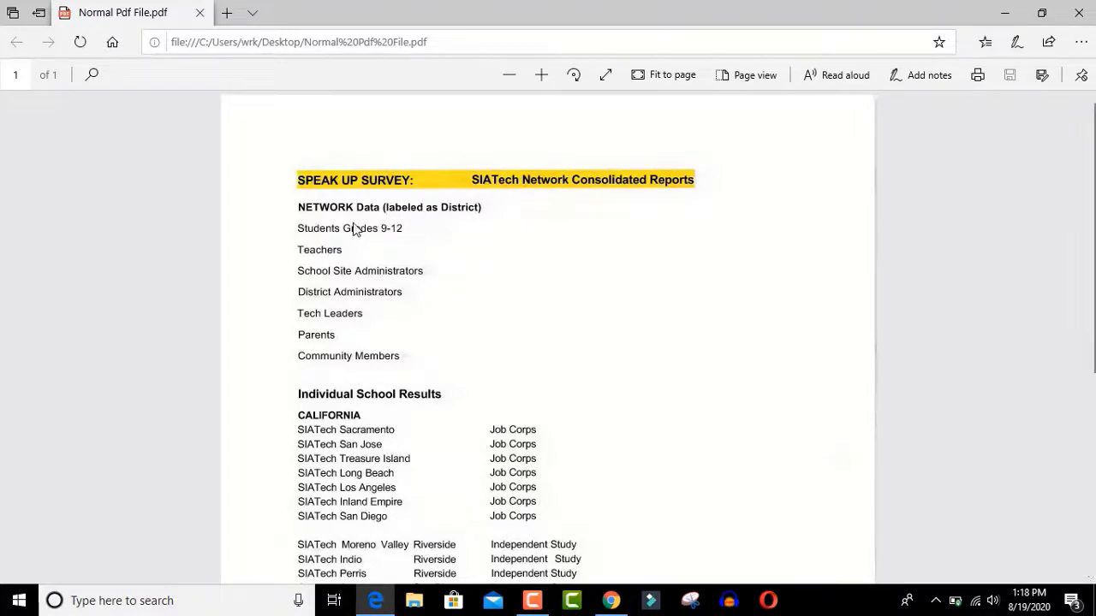
drag(301, 234, 406, 242)
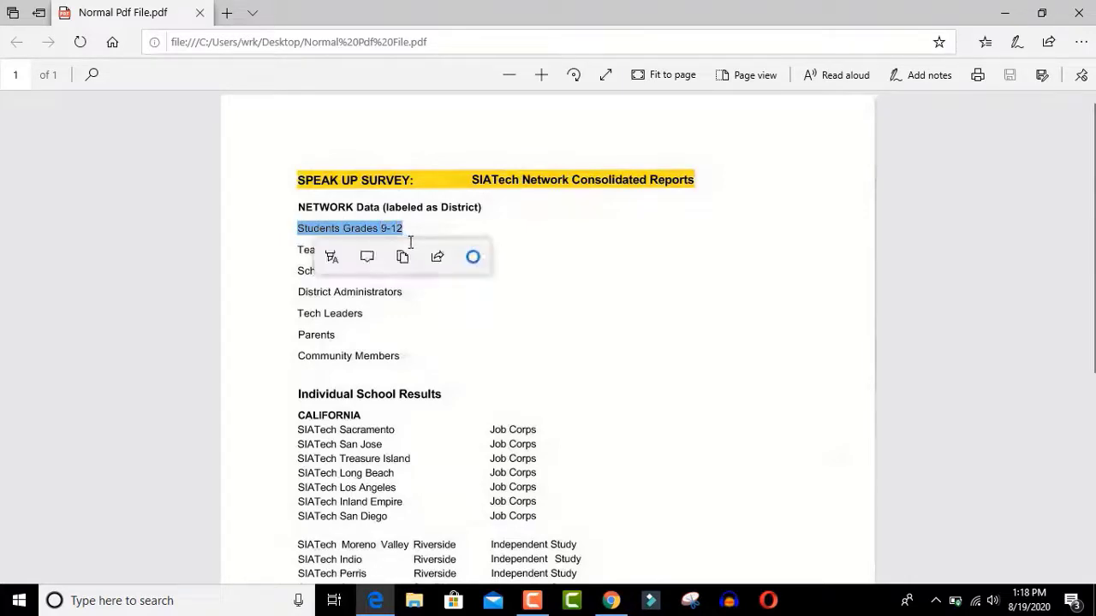
drag(299, 292, 395, 374)
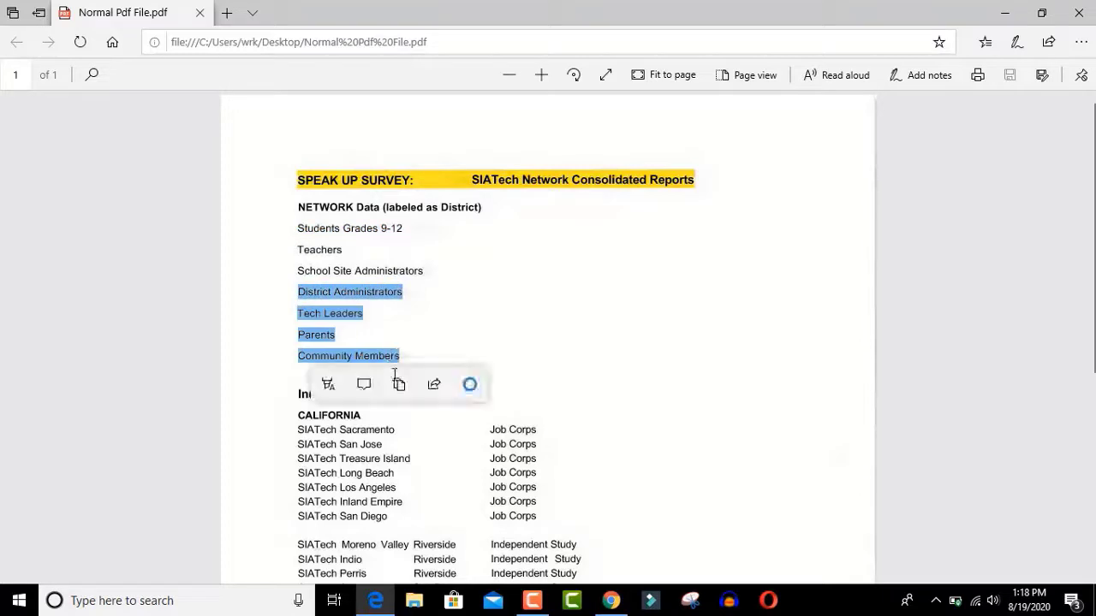
click(468, 354)
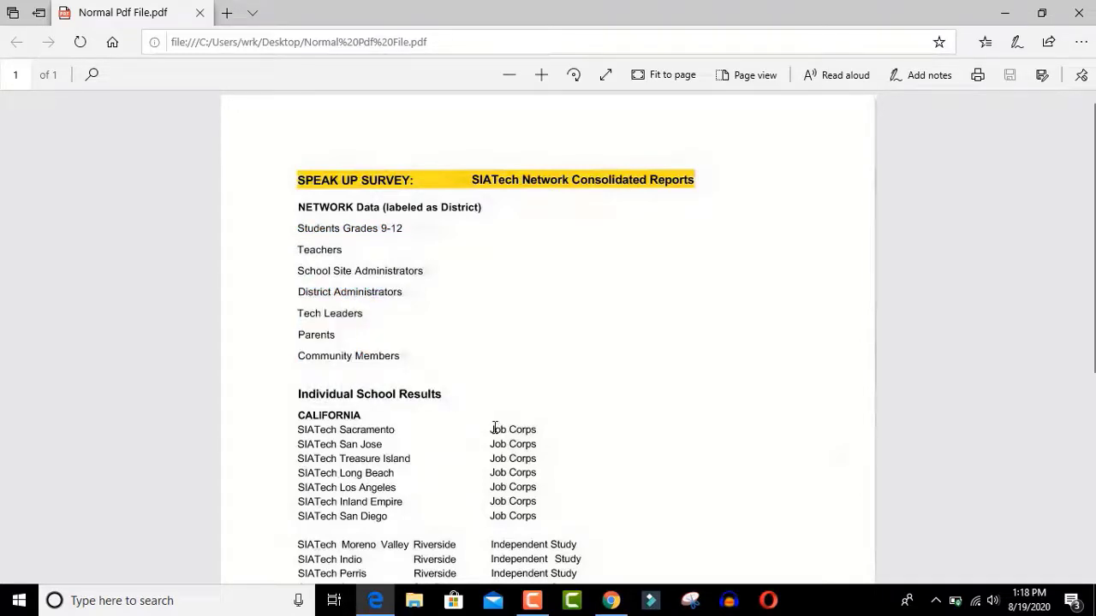
- Search the PDF for 'Job Corps', finding 3 matches, then minimize Edge
drag(494, 428, 536, 445)
key(ctrl+c)
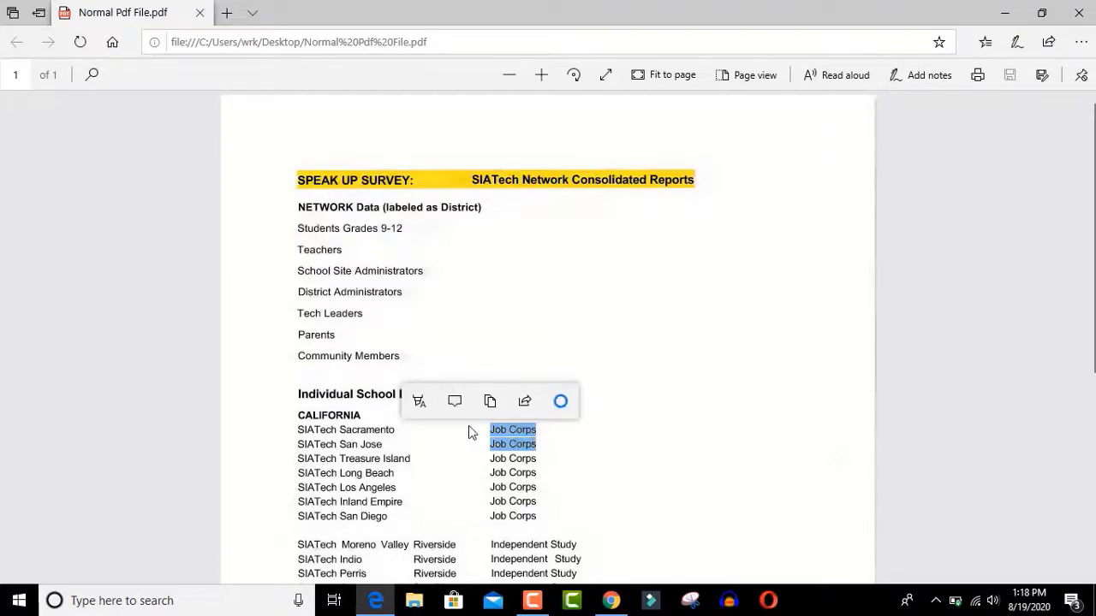
click(91, 77)
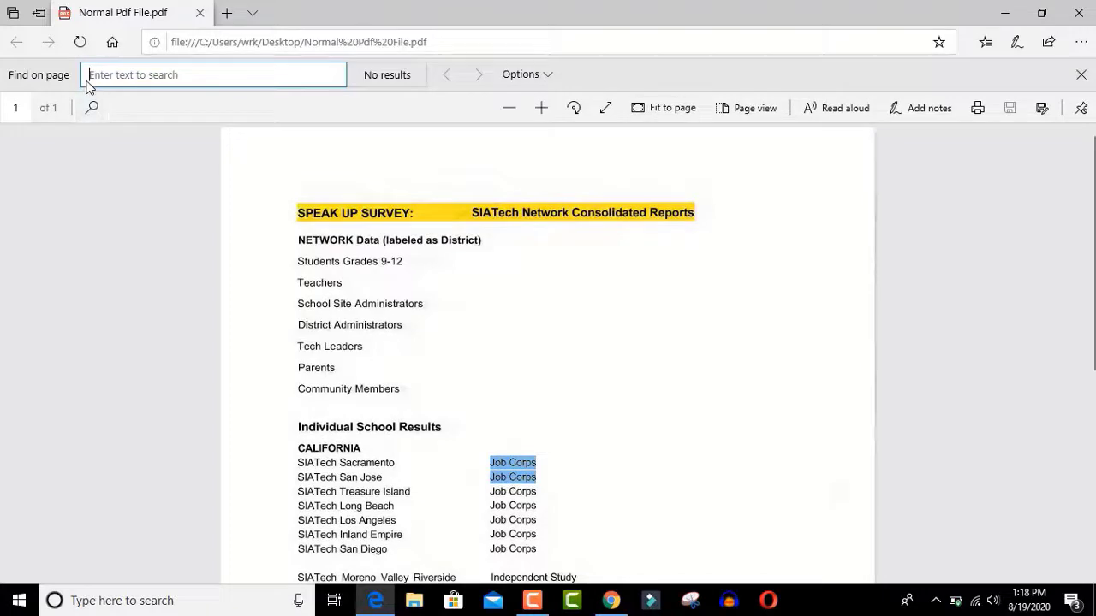
key(ctrl+v)
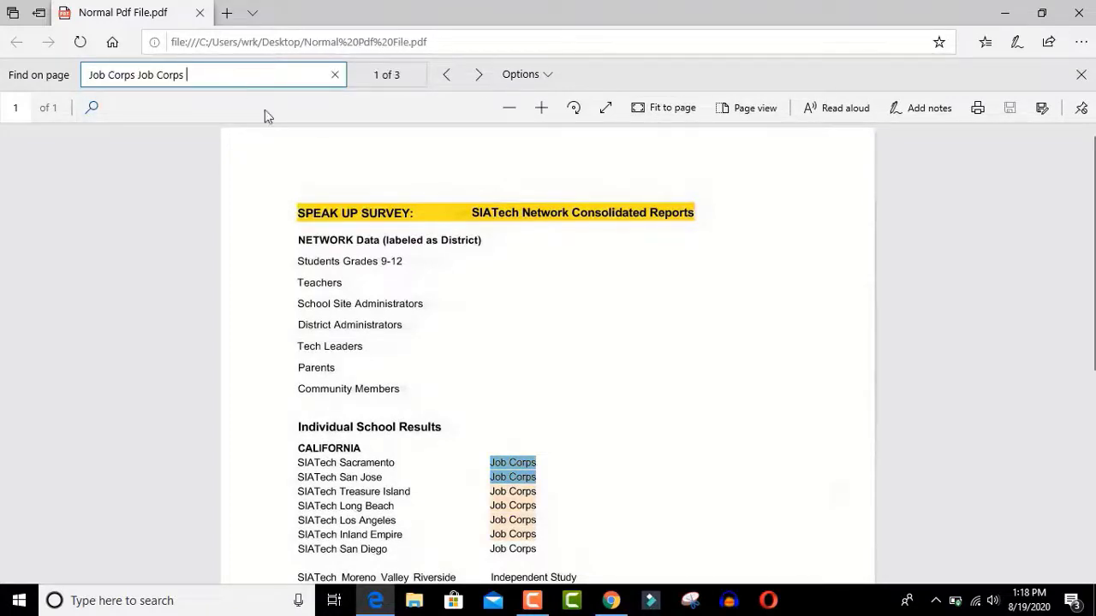
click(325, 169)
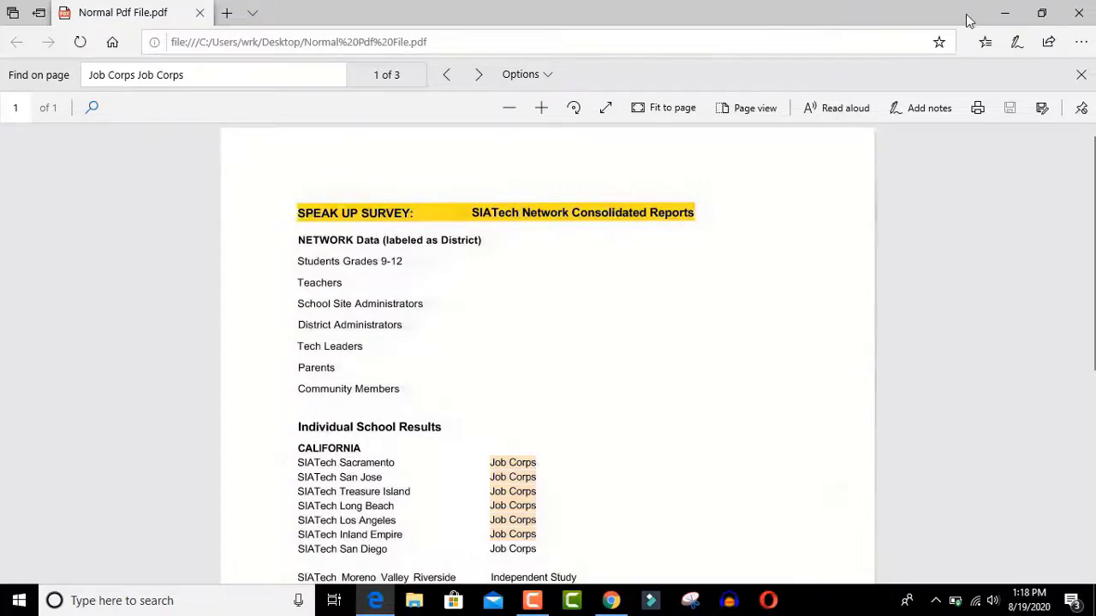
click(1004, 13)
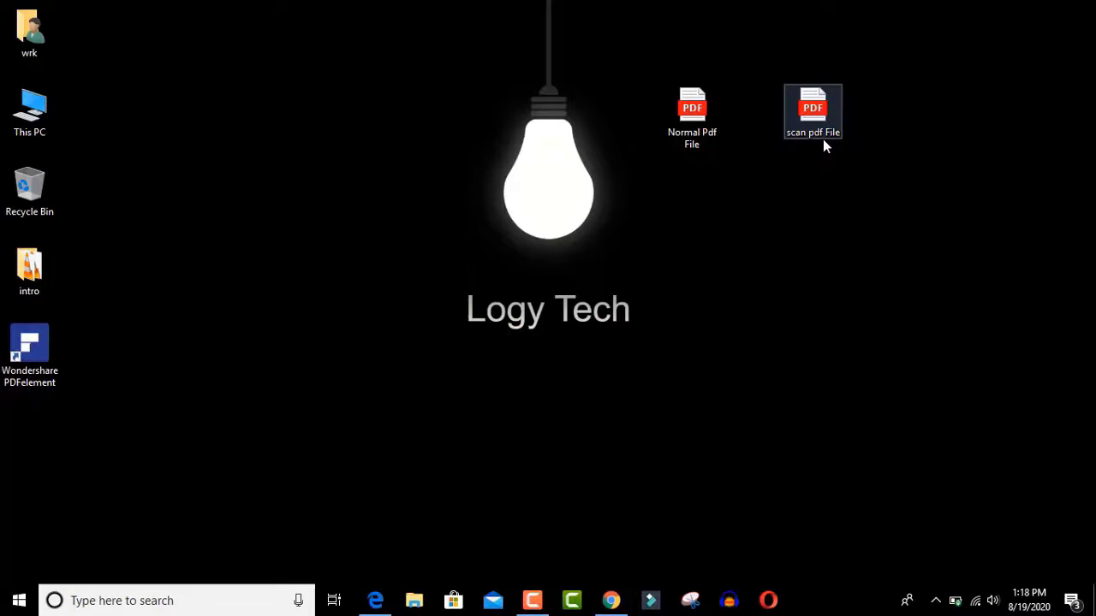
- Open scan pdf File in Edge, confirm the Job Corps search finds no results, then minimize
double_click(814, 116)
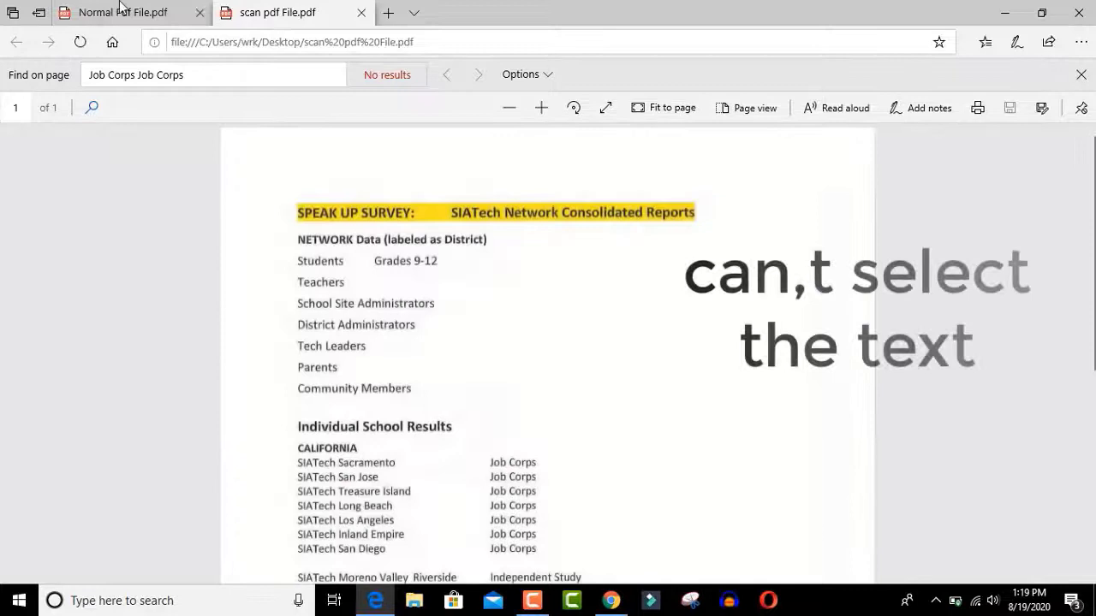
click(103, 12)
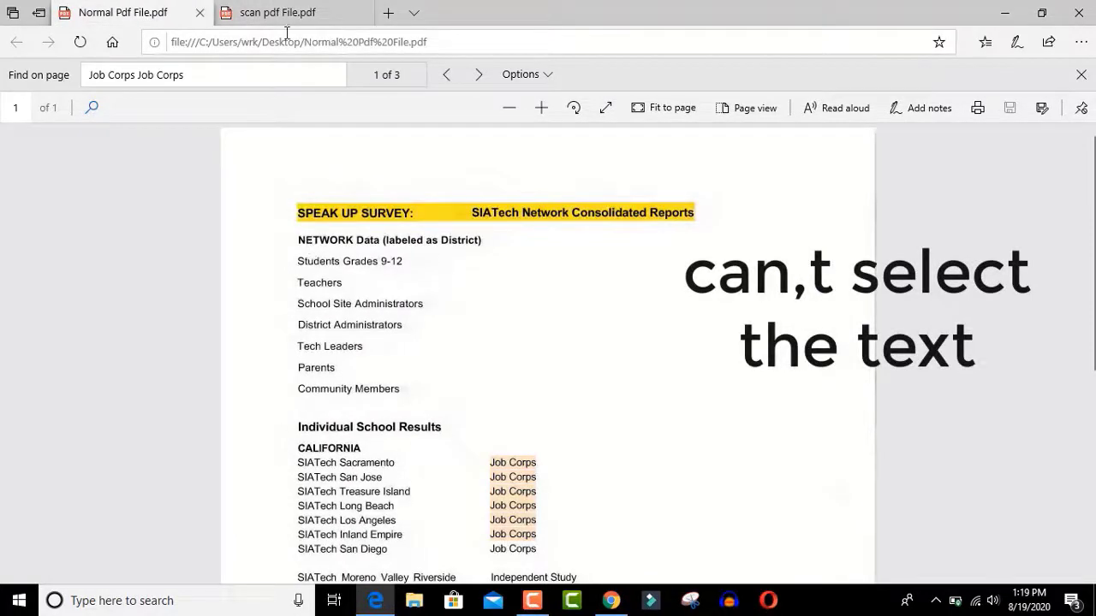
drag(285, 41, 296, 41)
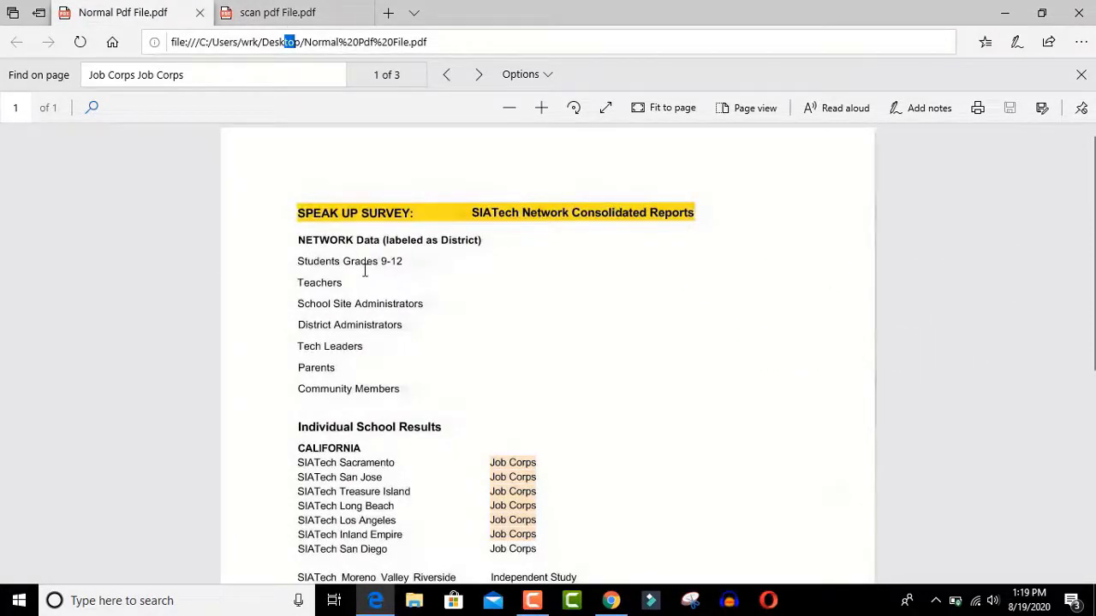
click(277, 6)
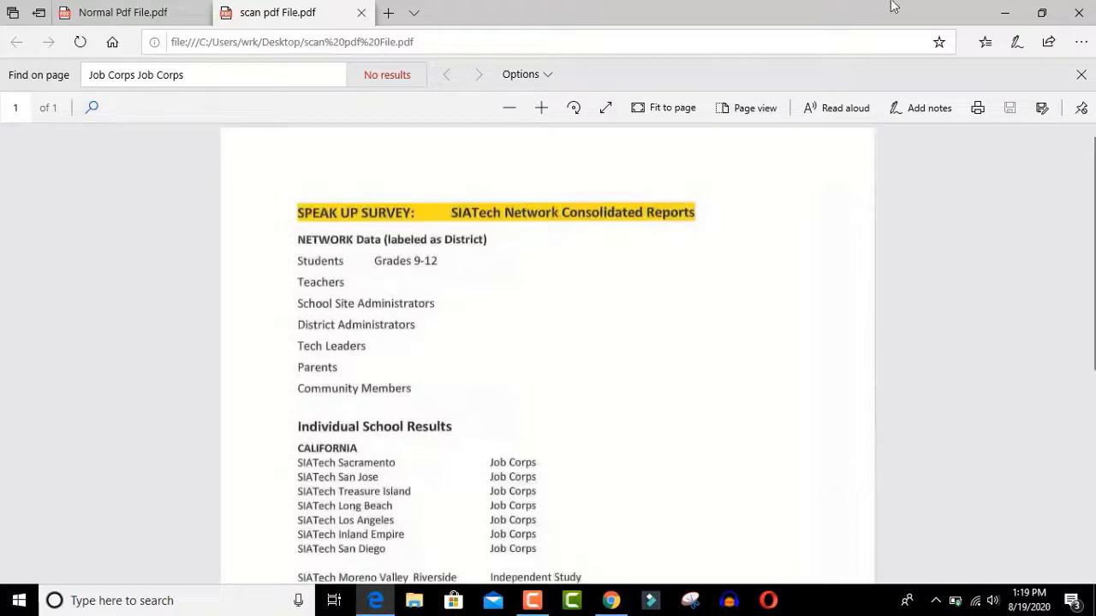
click(1004, 12)
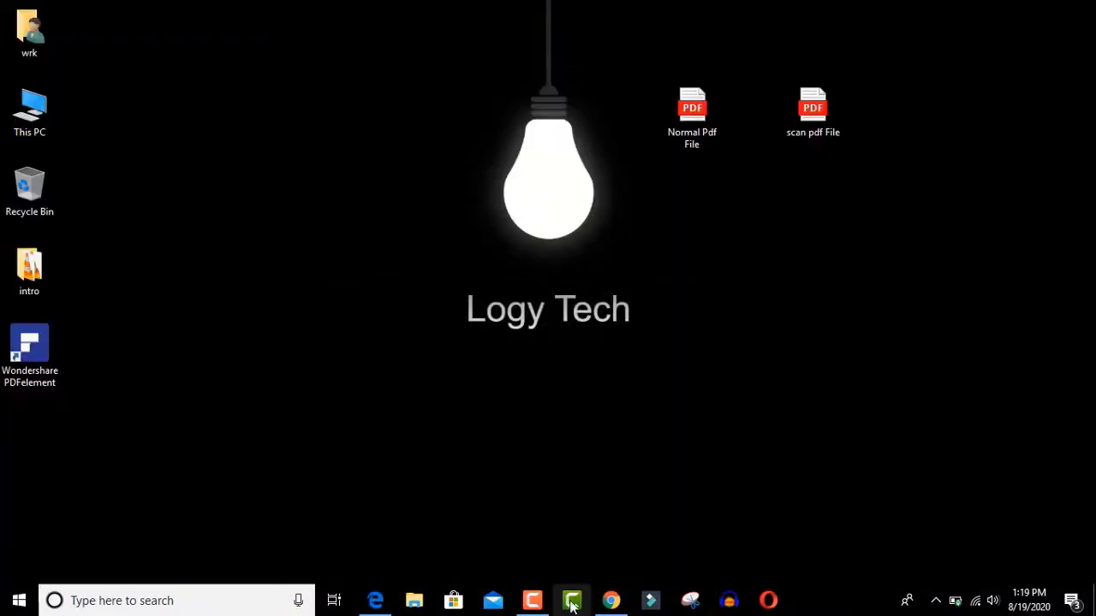
- Bring Chrome back and review the scan pdf File spreadsheet and HiPDF PDF to Excel page
click(610, 600)
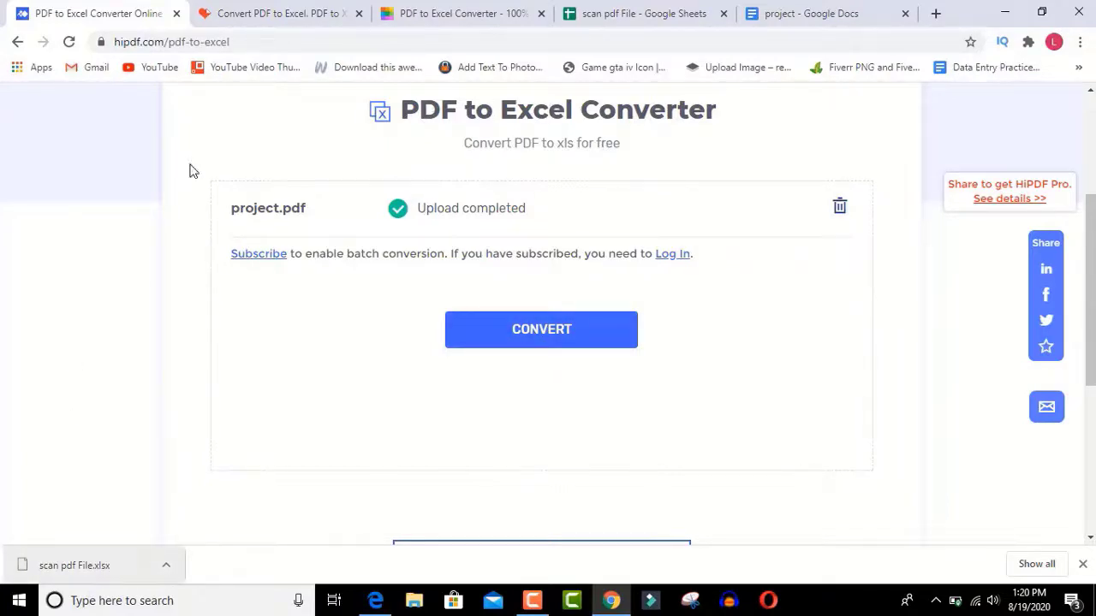
click(612, 11)
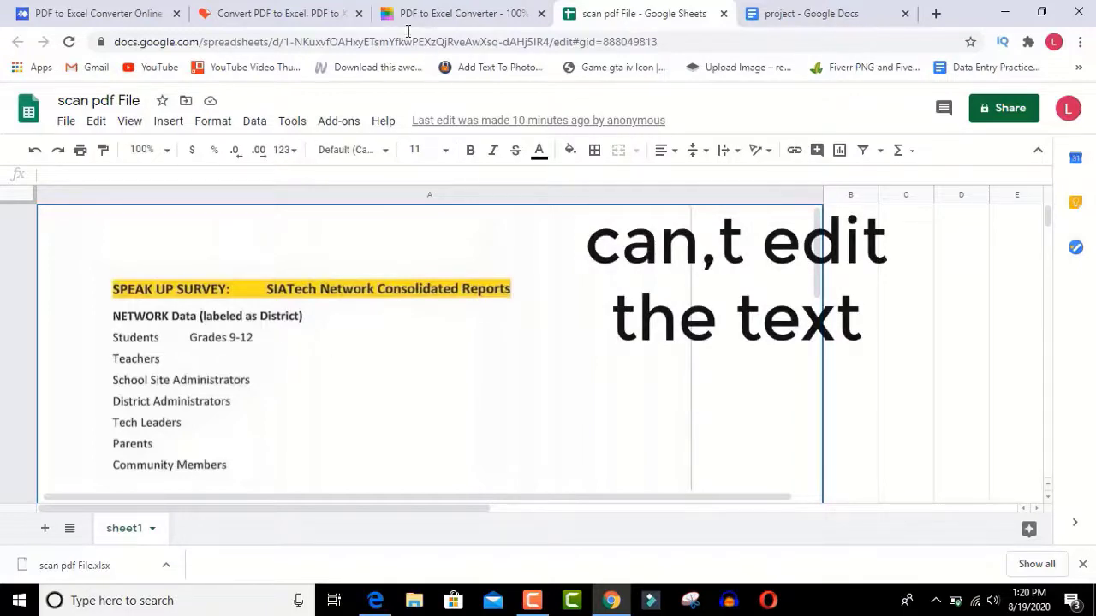
click(77, 13)
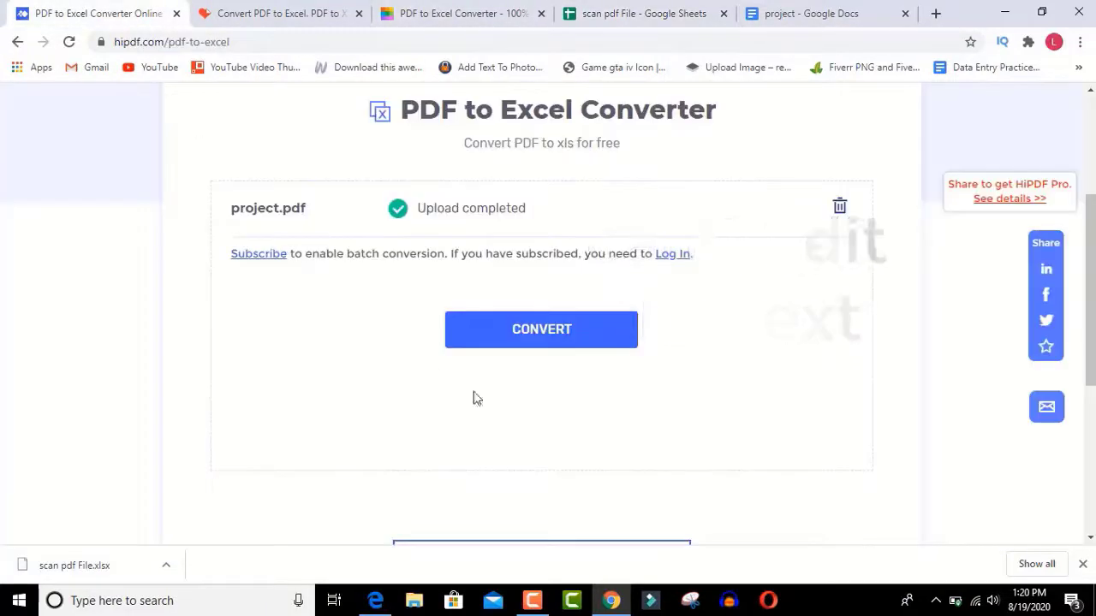
- In the Google Docs project, select the surviving footer line and open it for editing, then go to iLovePDF
click(824, 6)
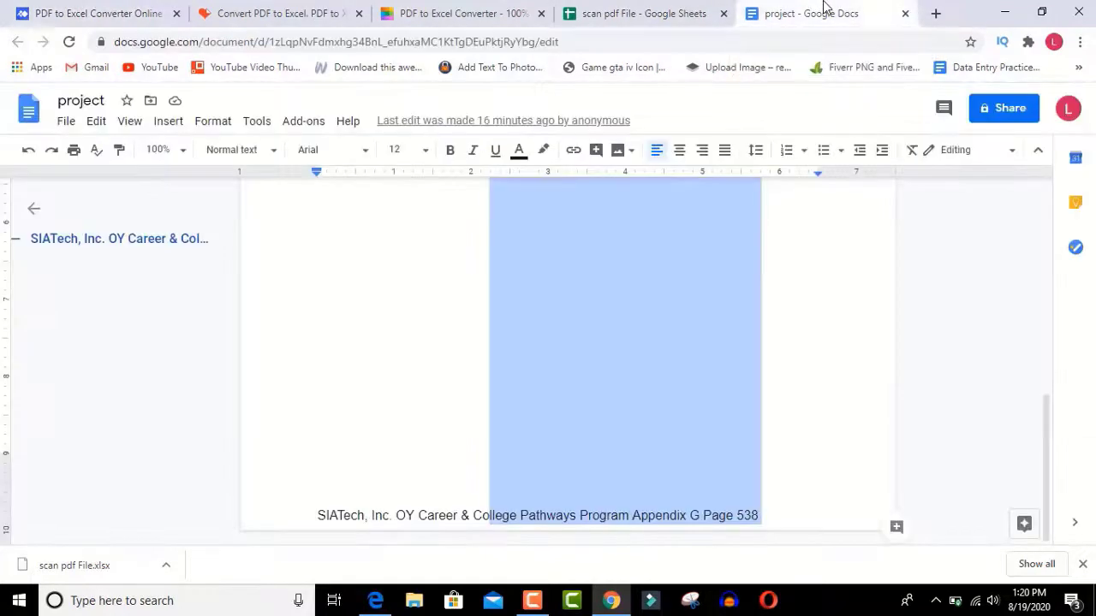
click(794, 265)
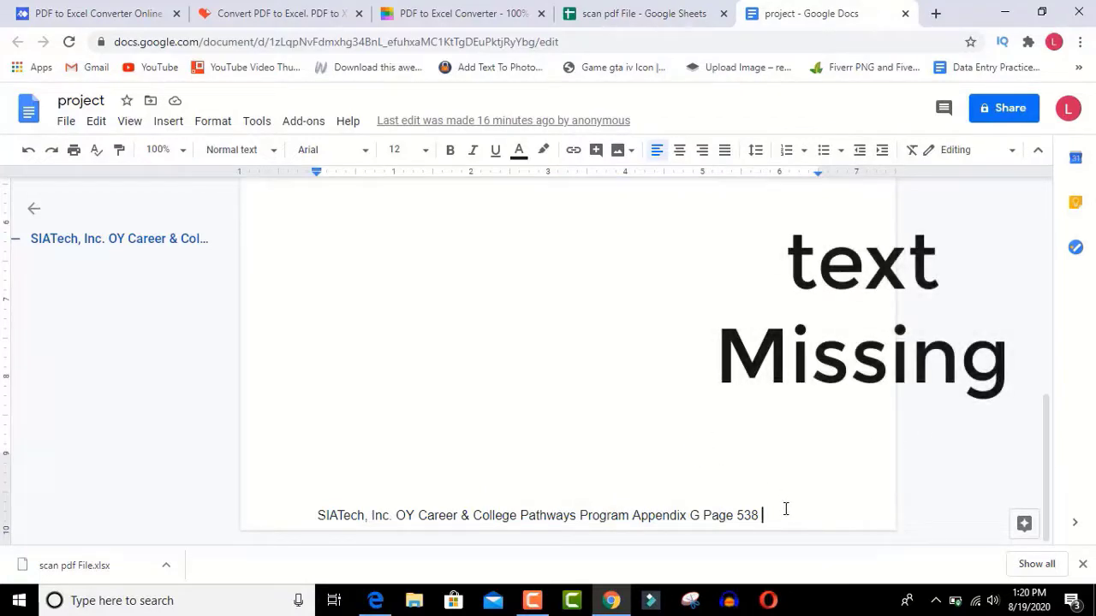
mouse_move(786, 509)
mouse_down()
mouse_move(367, 521)
mouse_move(304, 511)
mouse_up()
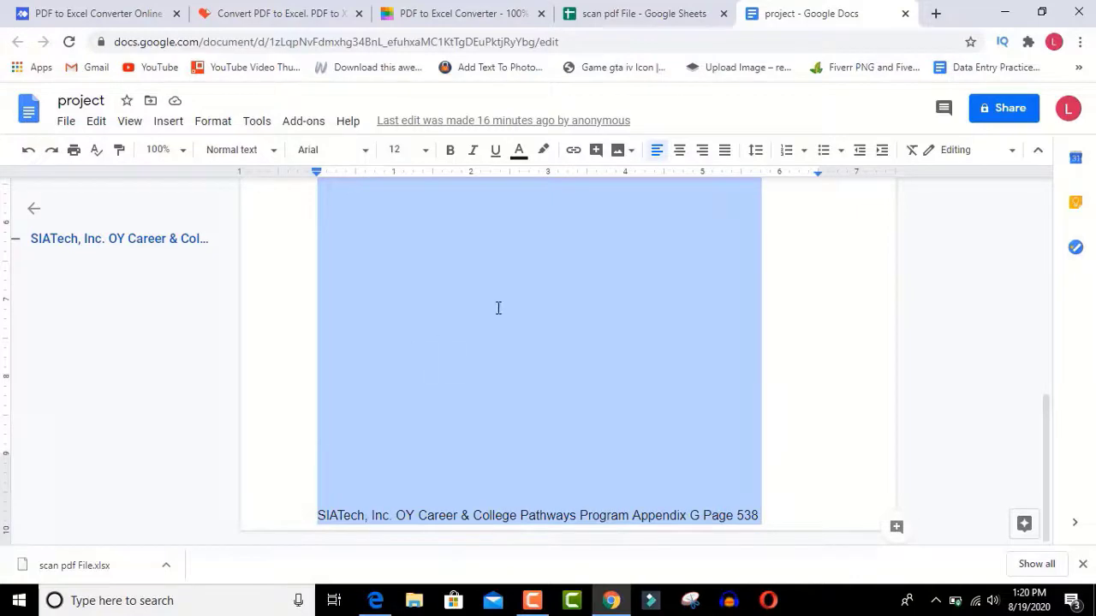
click(779, 516)
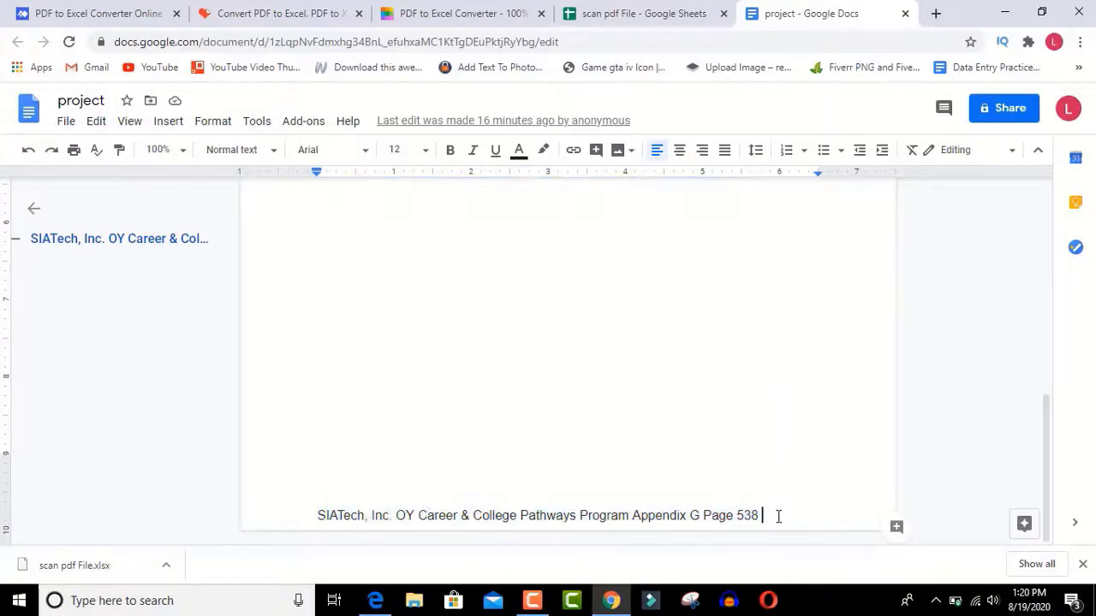
double_click(775, 516)
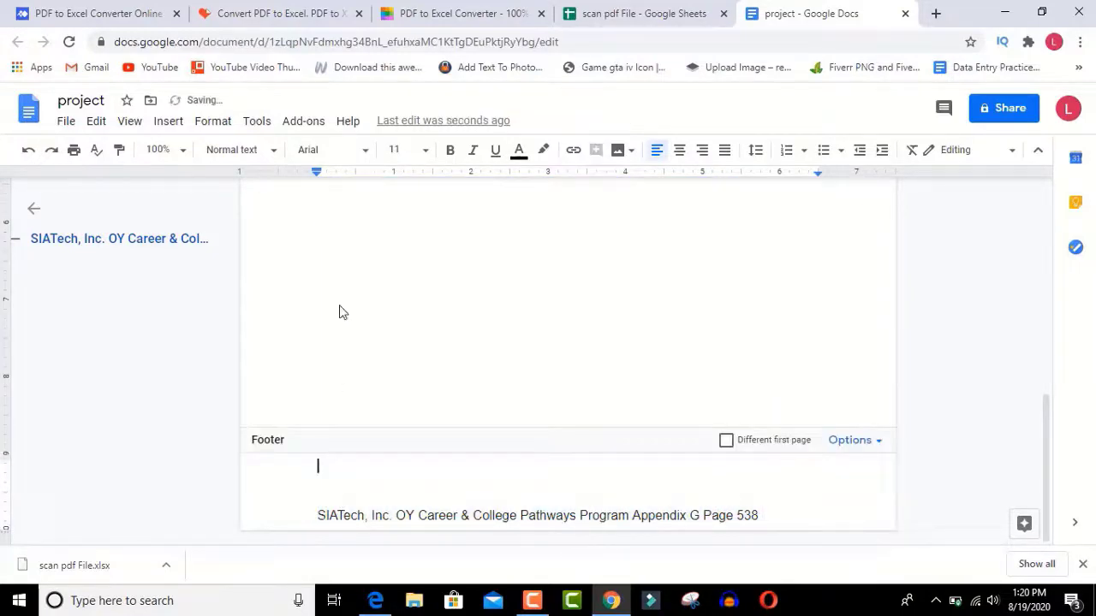
click(286, 11)
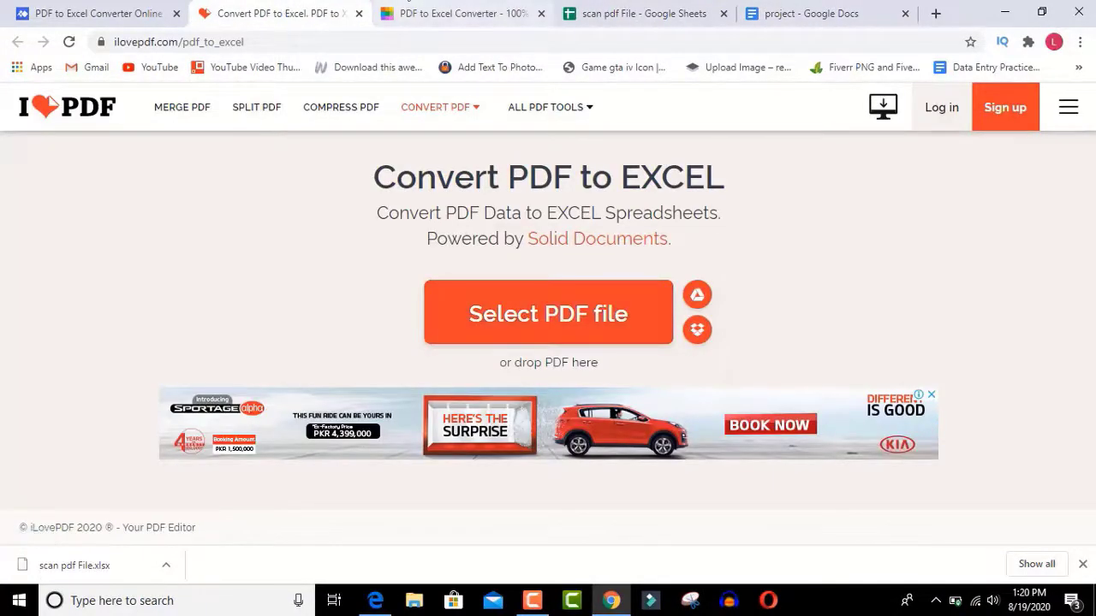
- Switch Smallpdf's project.pdf conversion from Convert to Excel with OCR to plain Convert to Excel, then start a new tab
click(463, 13)
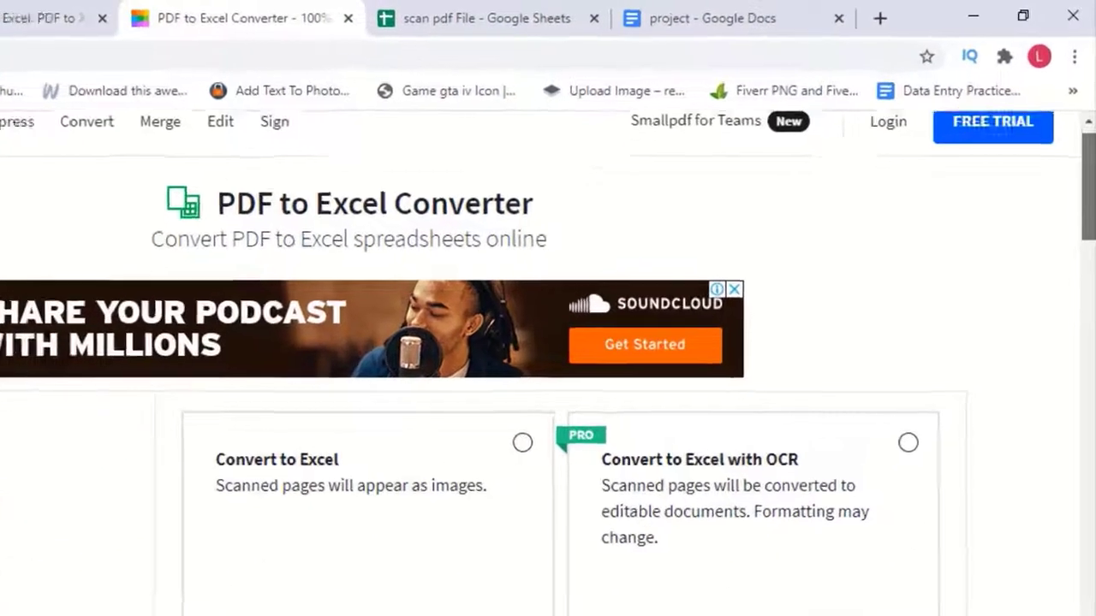
scroll(414, 368, down, 2)
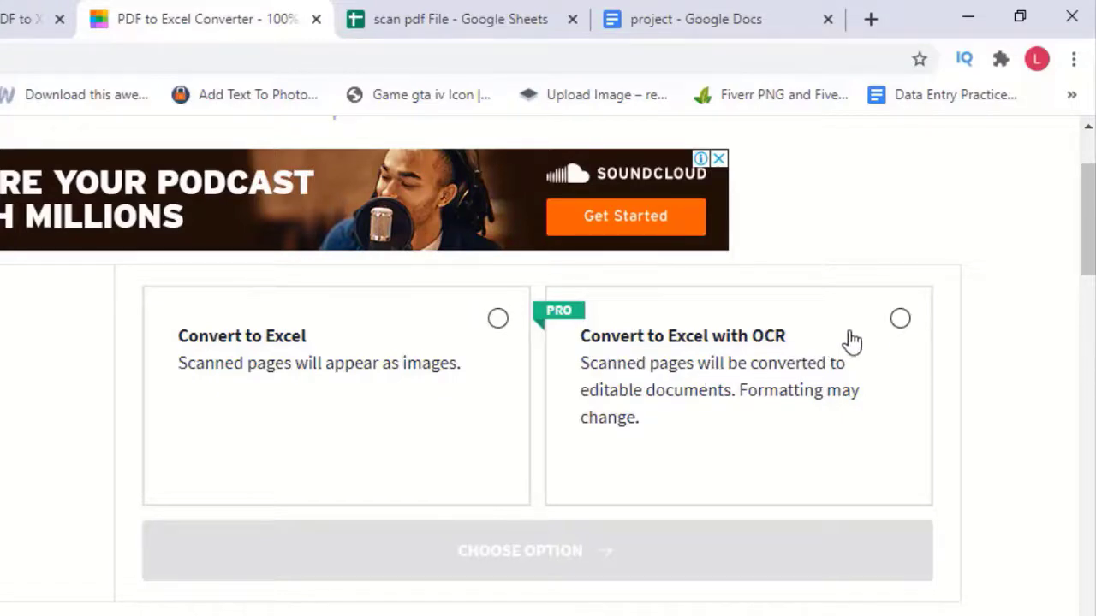
click(899, 320)
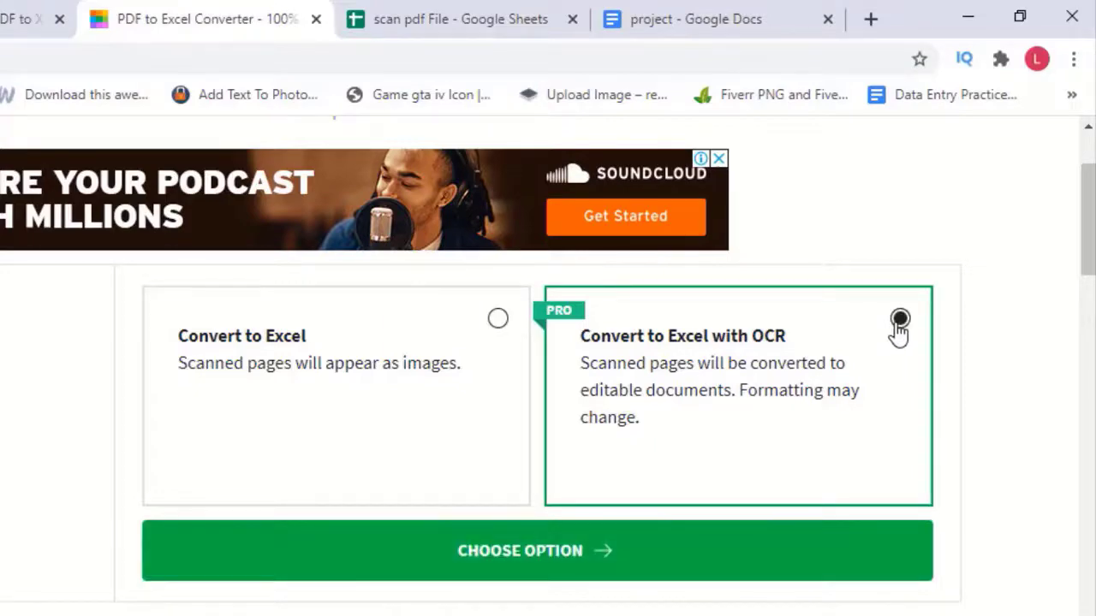
click(486, 342)
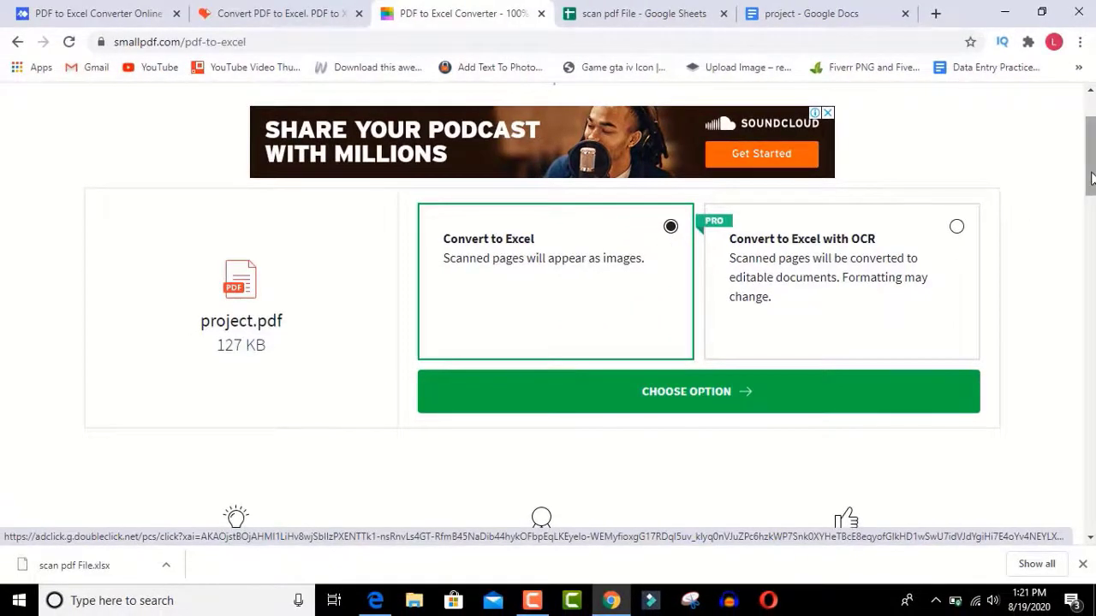
drag(1091, 178, 1091, 200)
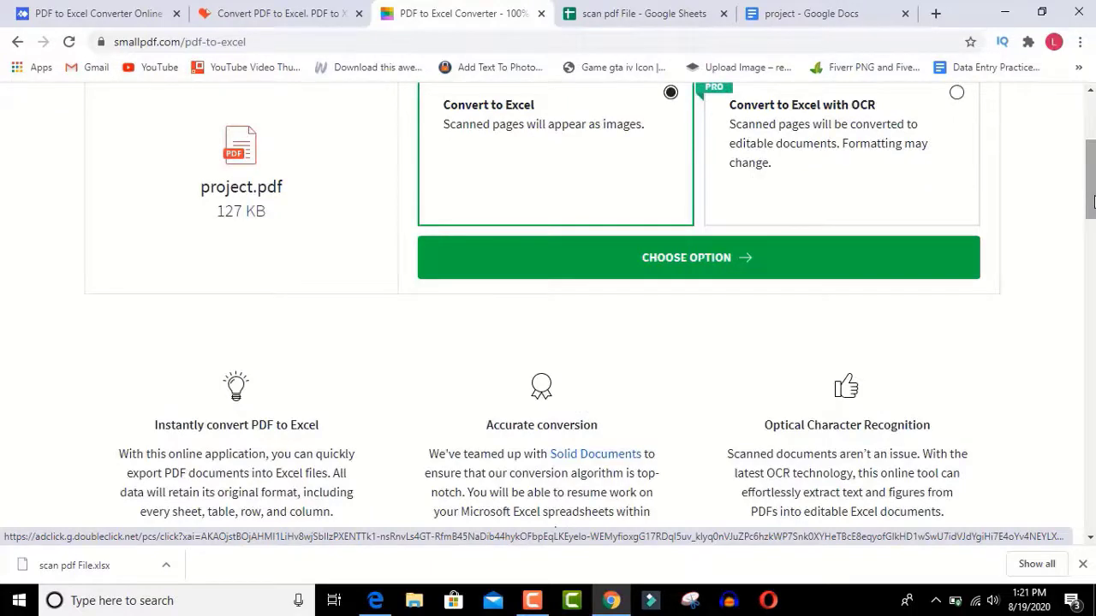
drag(1092, 201, 1092, 163)
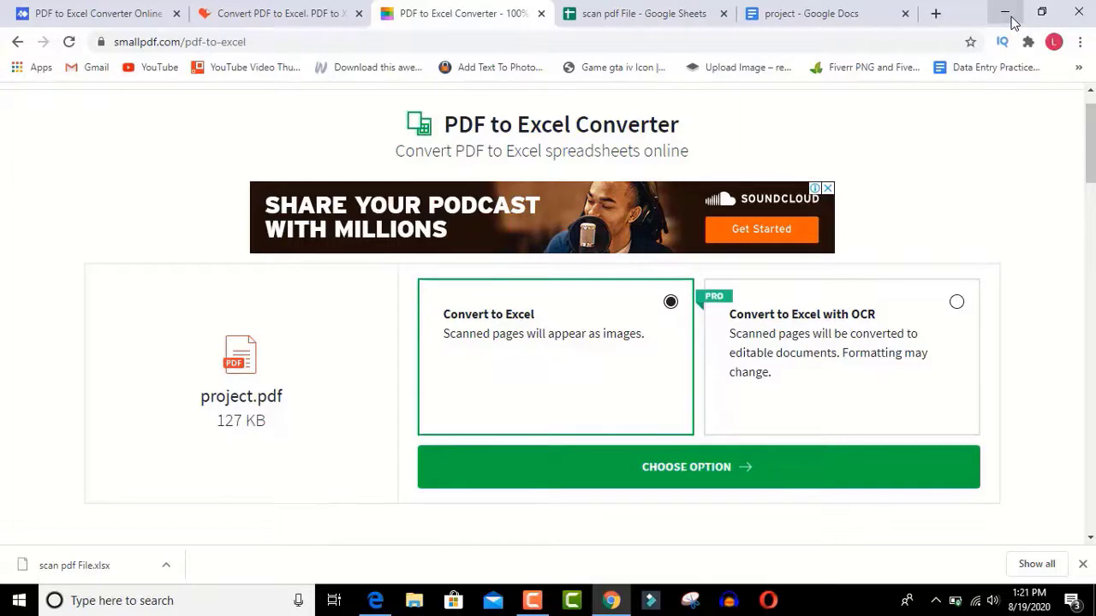
click(935, 13)
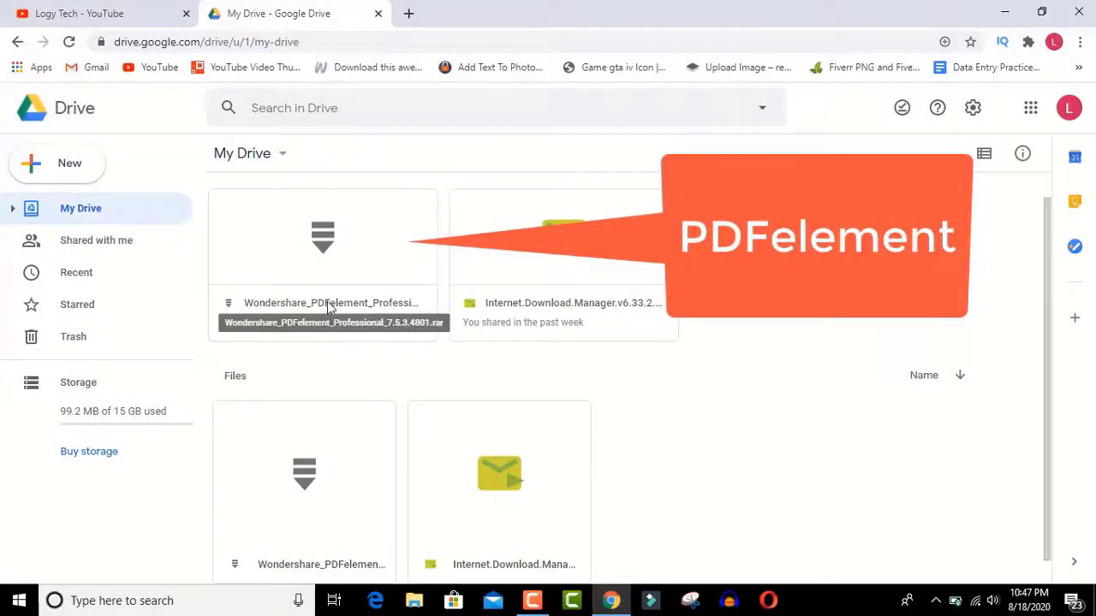
- Download the 83.1 MB PDFelement .rar from Google Drive despite the virus warning, then pause it near 4.6%
double_click(328, 302)
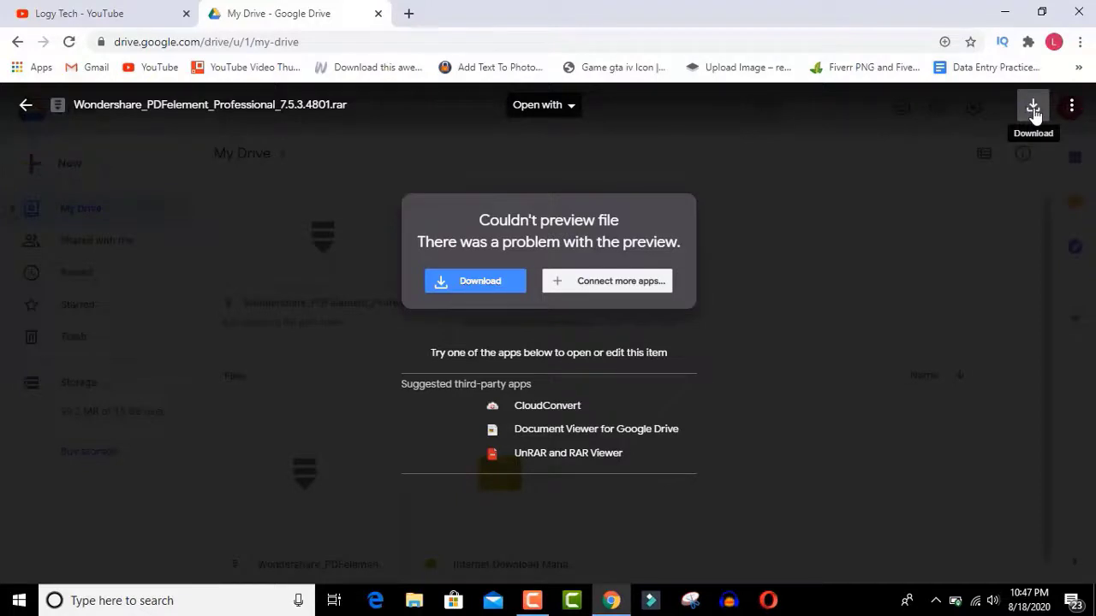
click(1033, 109)
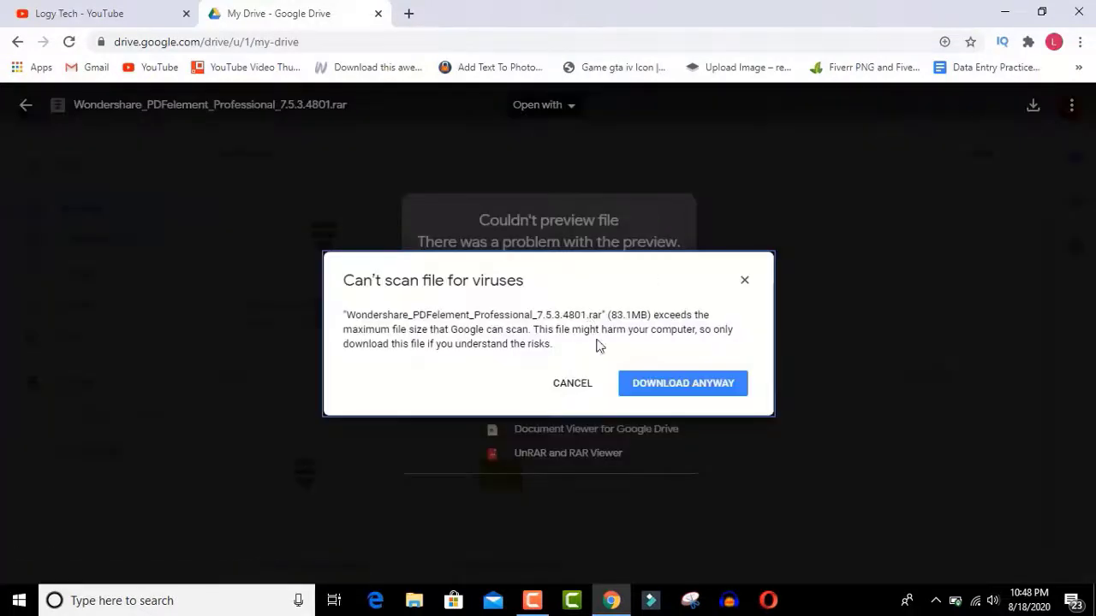
click(653, 385)
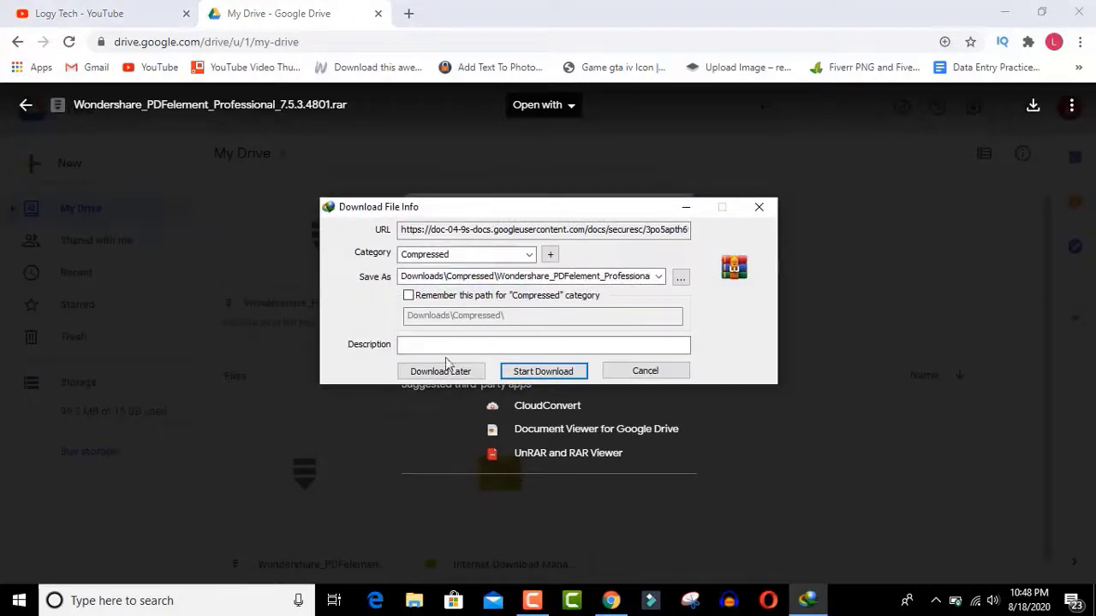
click(530, 375)
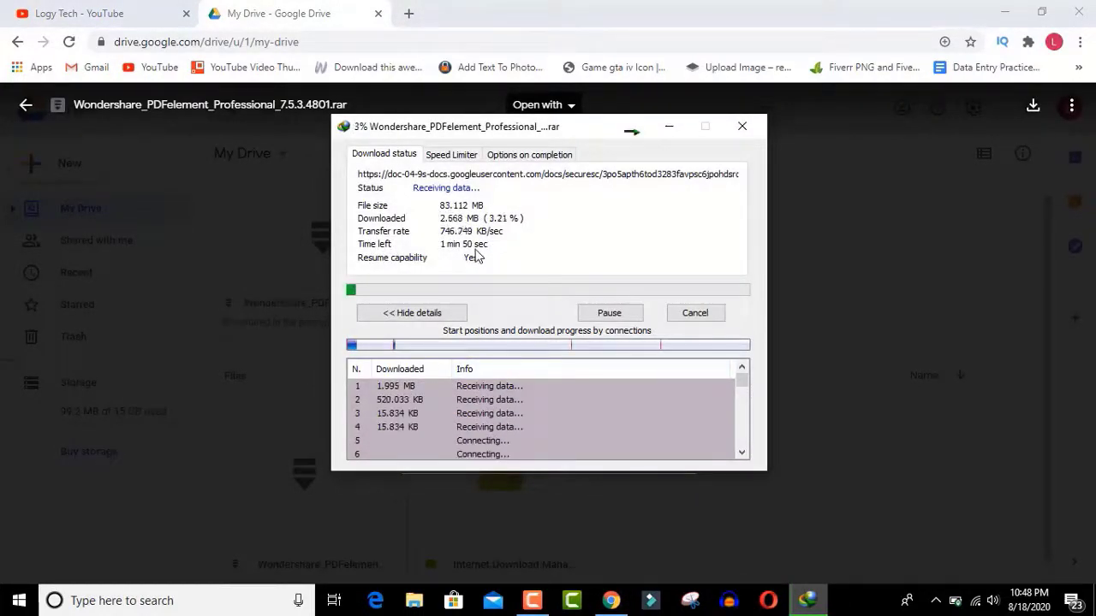
click(610, 313)
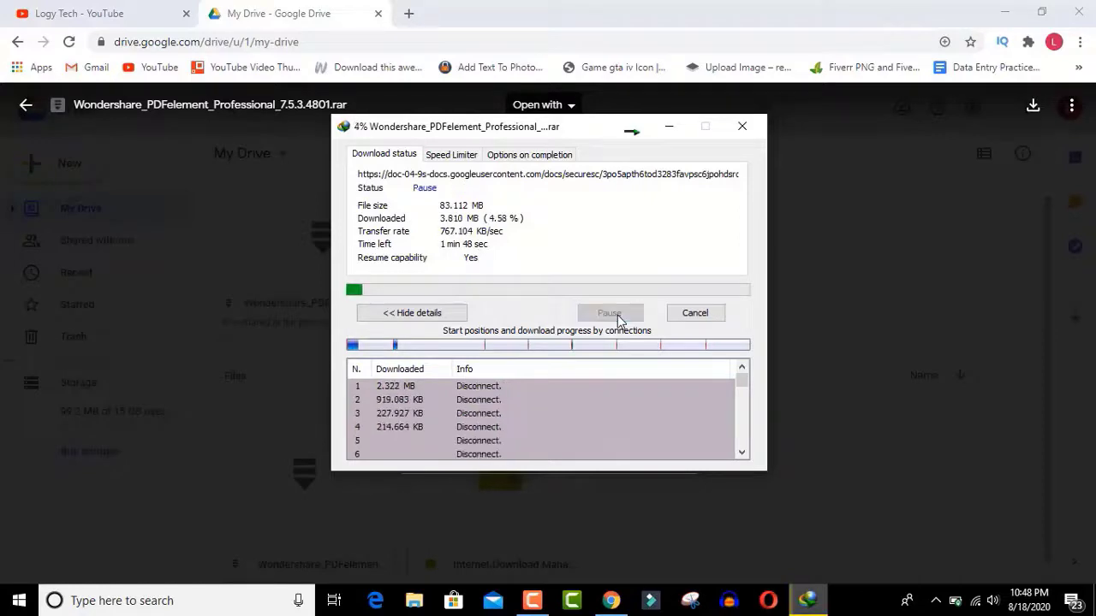
click(741, 127)
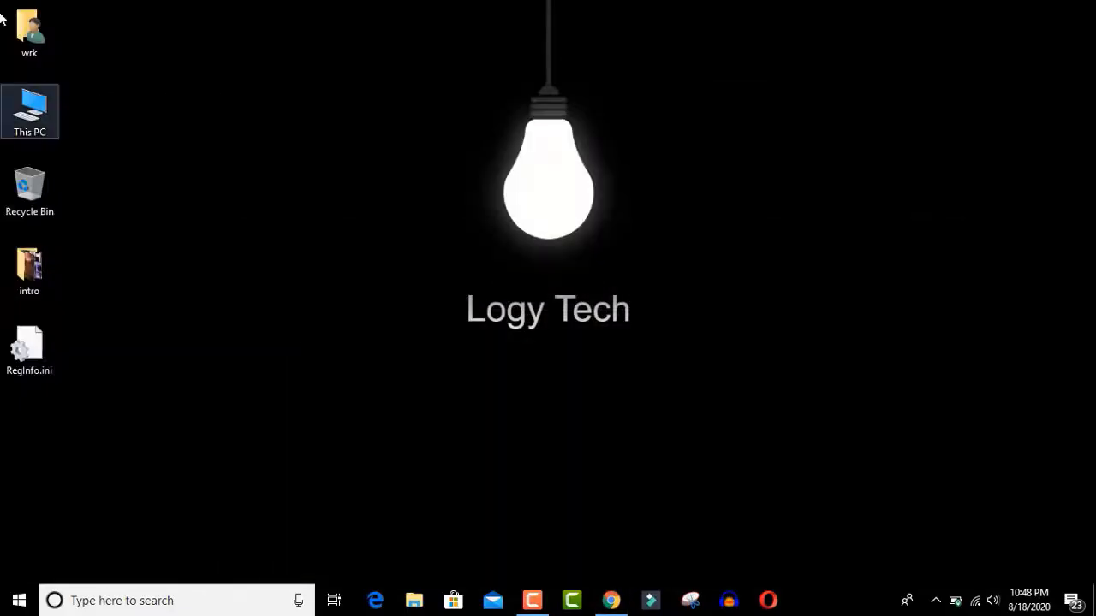
- Paste the PDFelement .rar from wrk\Downloads\Compressed onto the desktop, move it near the top and show its context menu
click(23, 21)
double_click(23, 21)
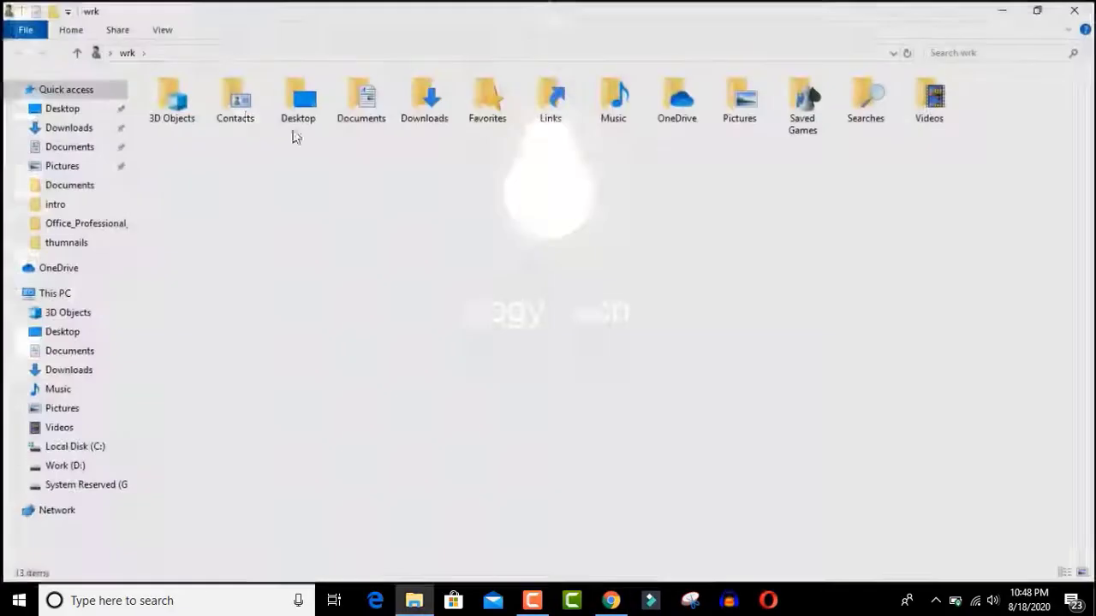
double_click(413, 113)
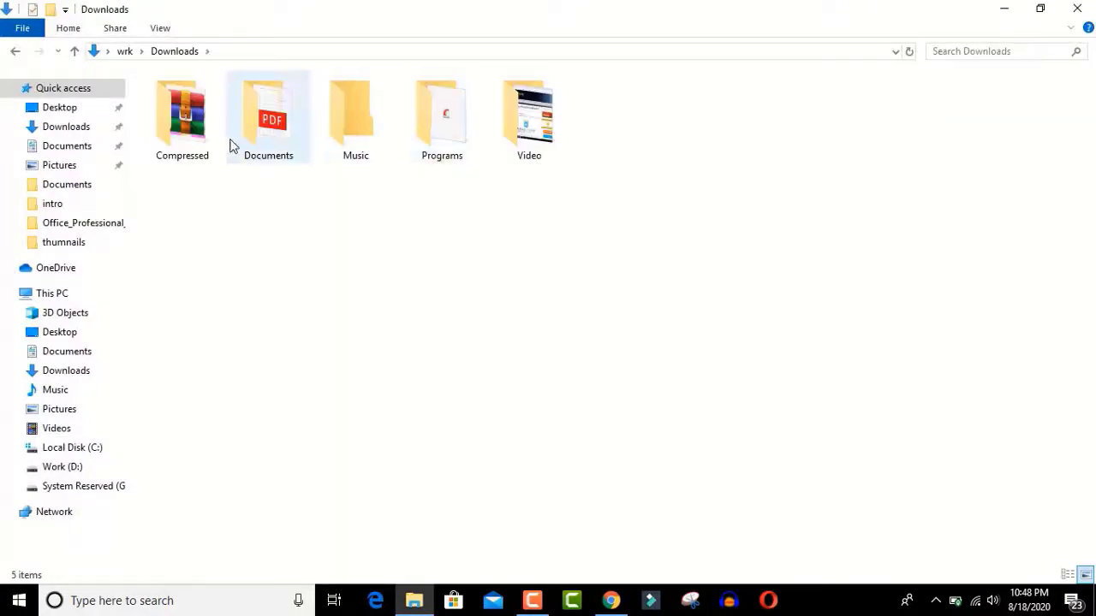
double_click(173, 129)
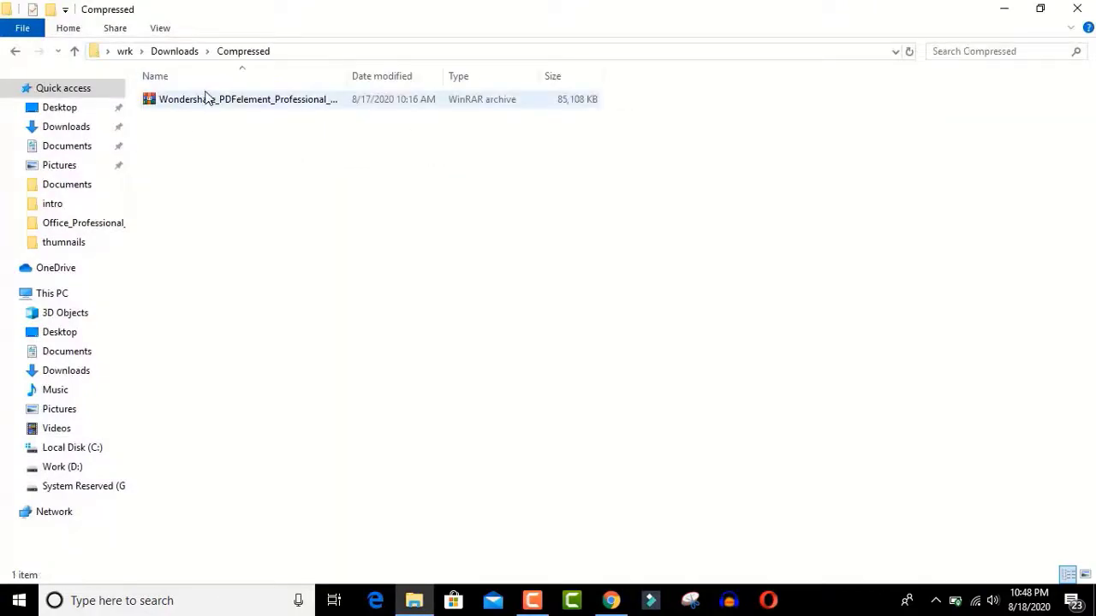
click(210, 101)
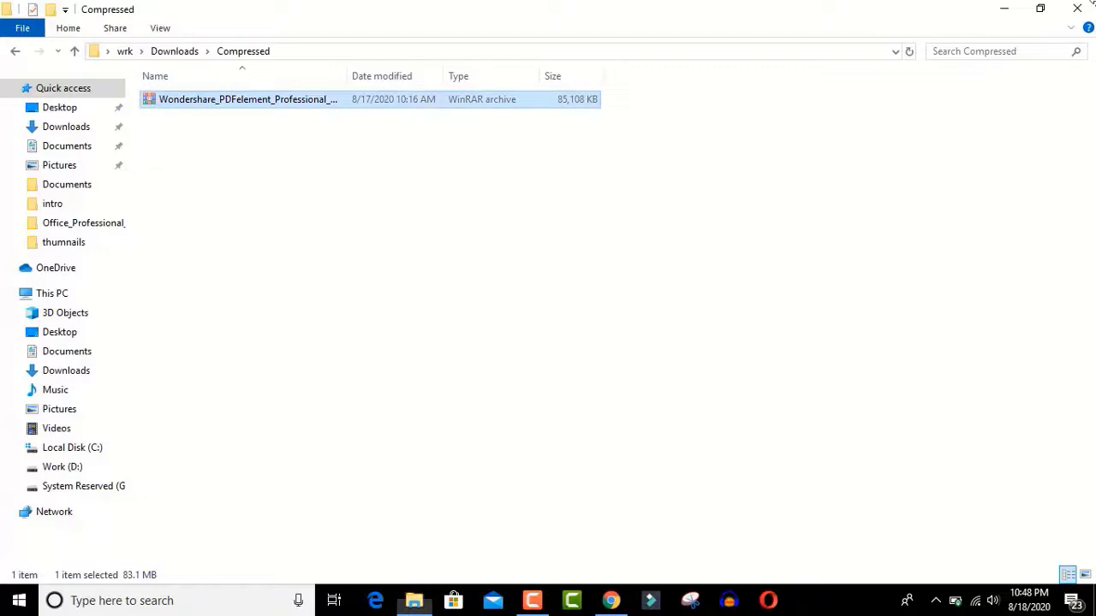
click(1077, 7)
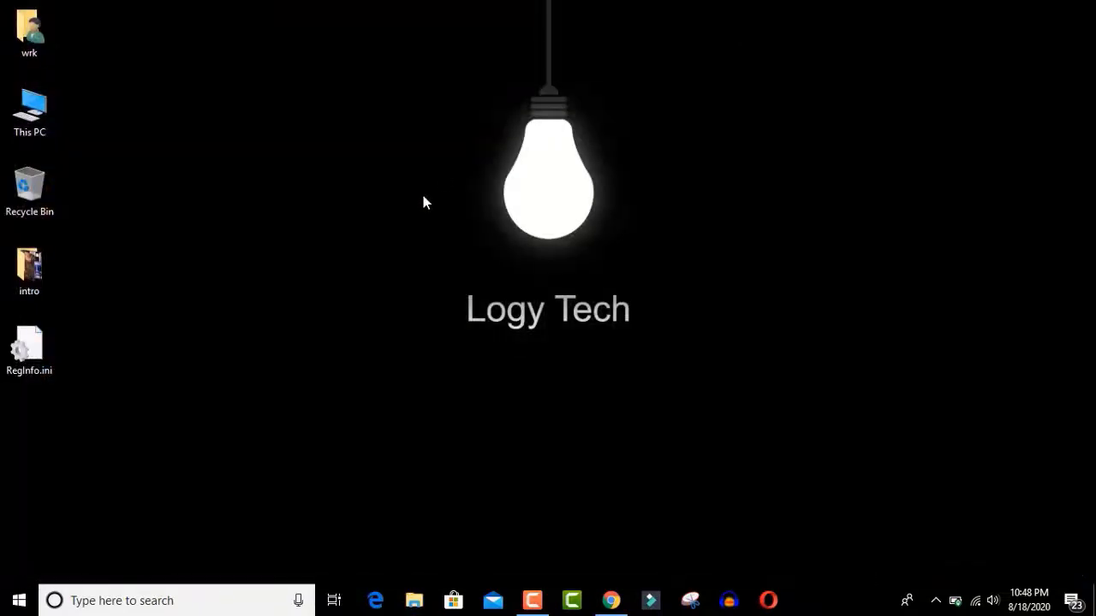
key(ctrl+v)
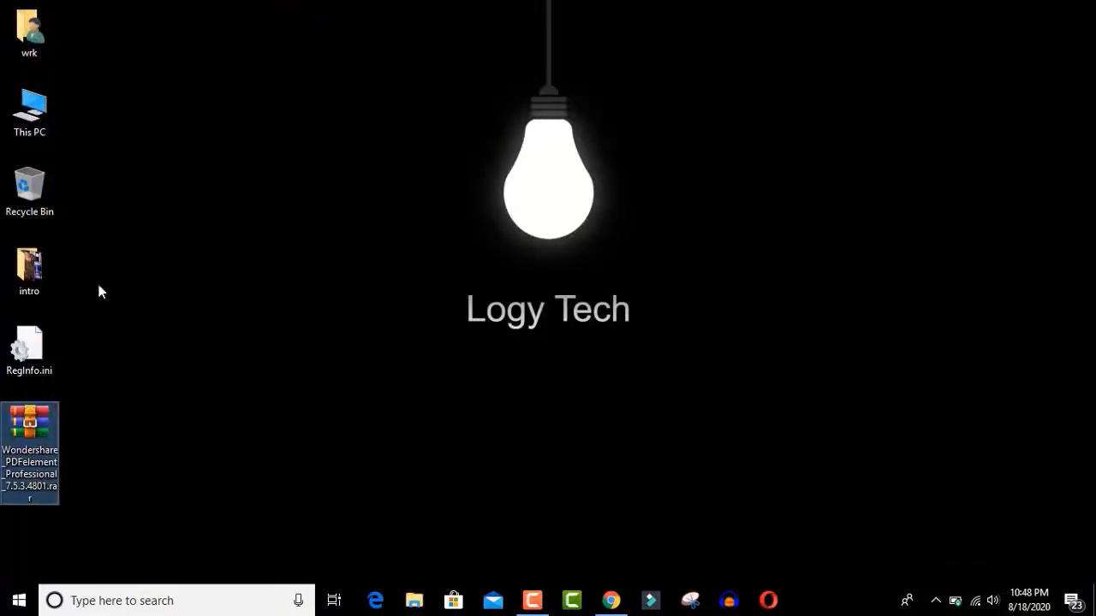
drag(31, 428, 285, 74)
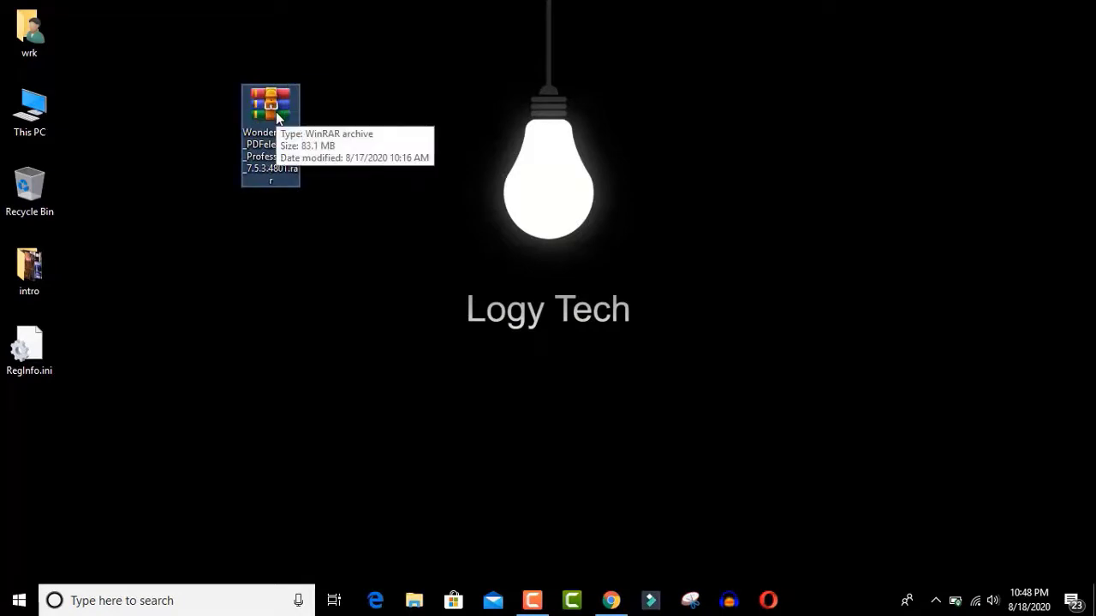
right_click(275, 111)
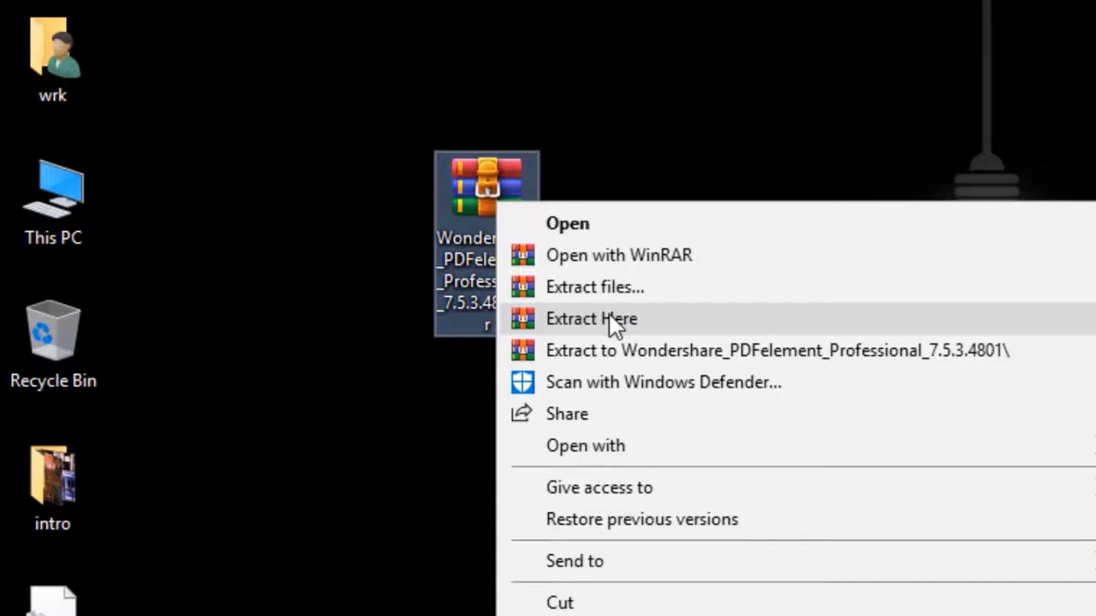
- Extract the PDFelement archive here, entering the archive password
click(611, 319)
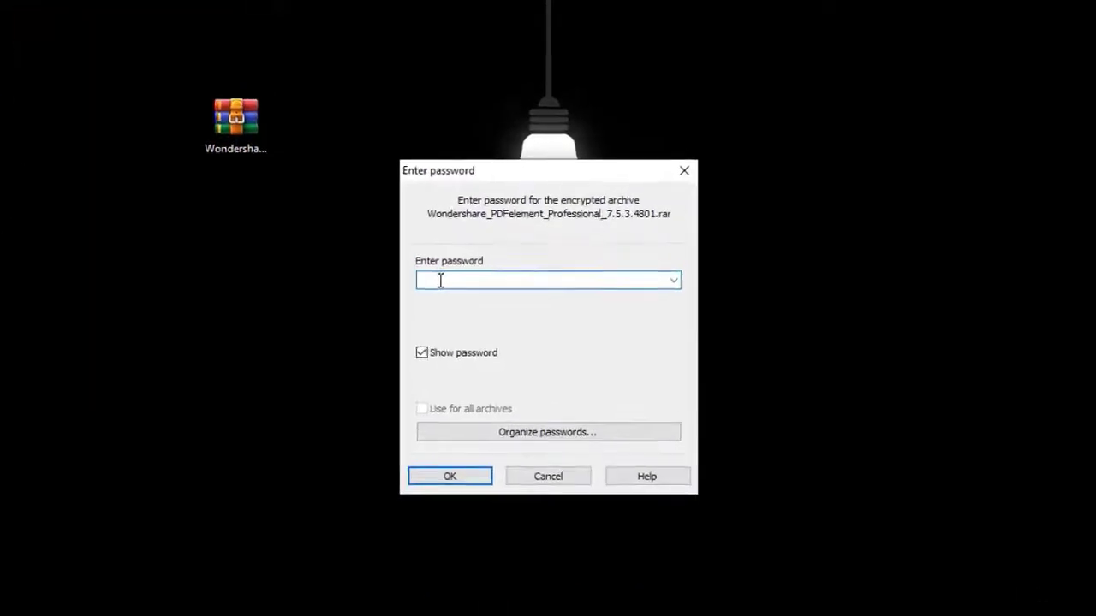
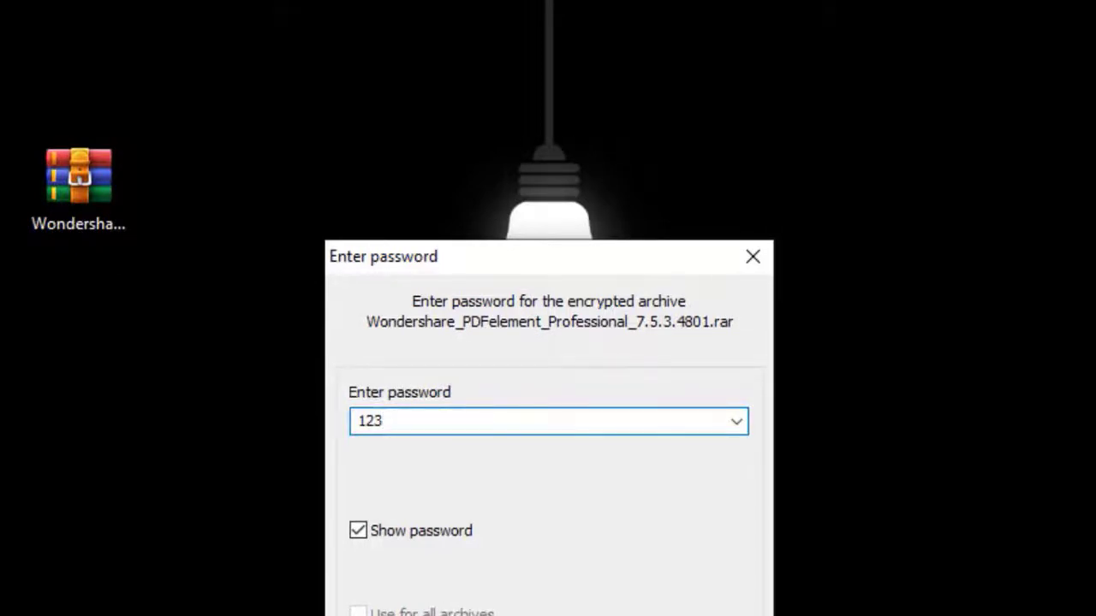
key(Return)
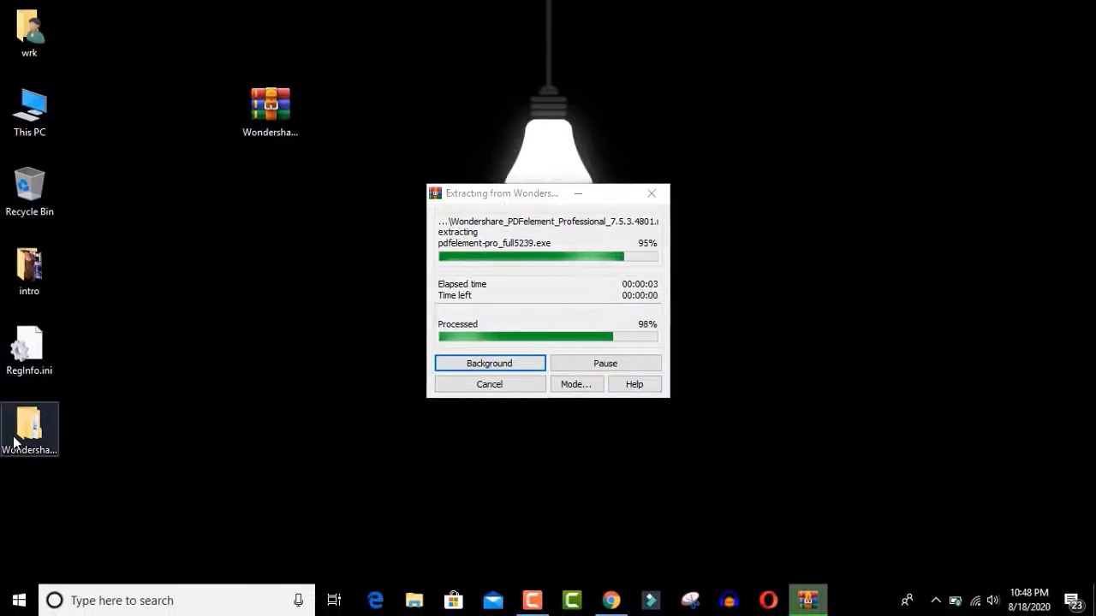
- Move the extracted folder up and open its inner Wondershare subfolder in Large icons view
drag(3, 441, 259, 137)
double_click(264, 124)
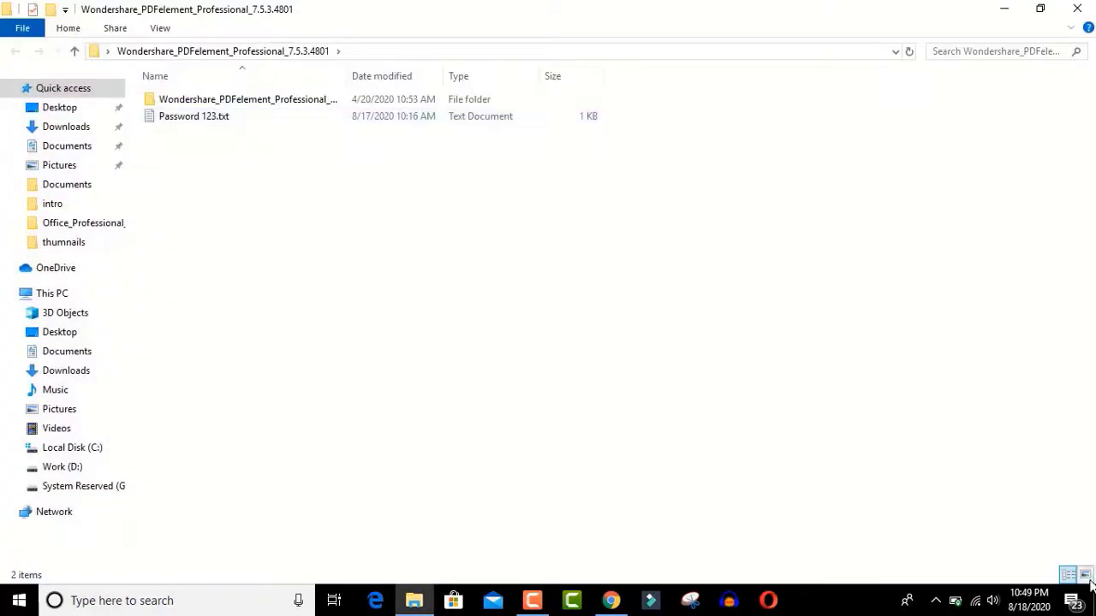
click(1085, 575)
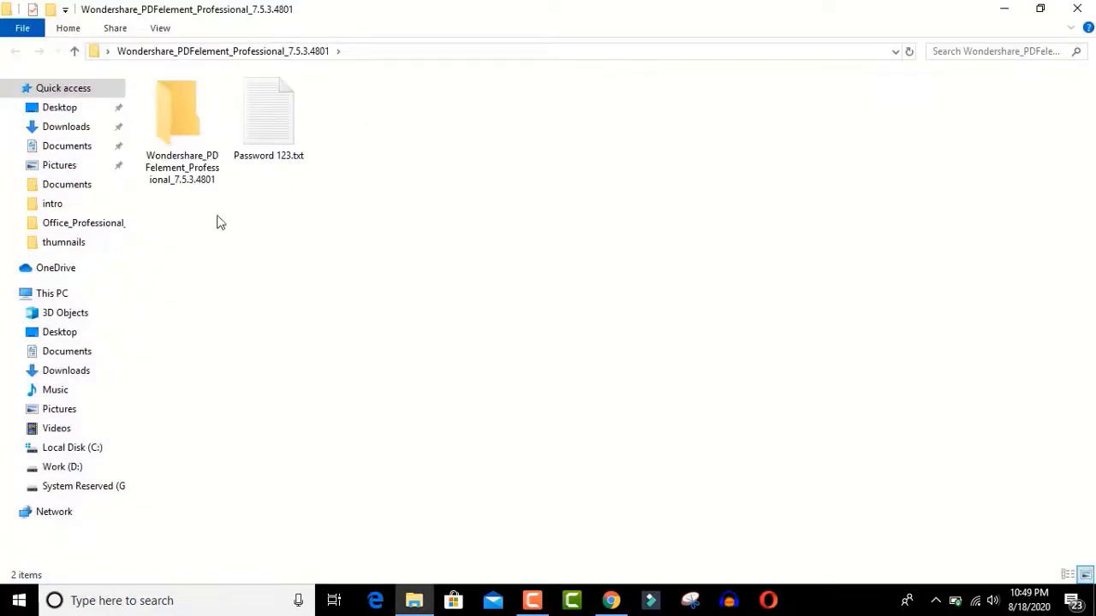
double_click(180, 116)
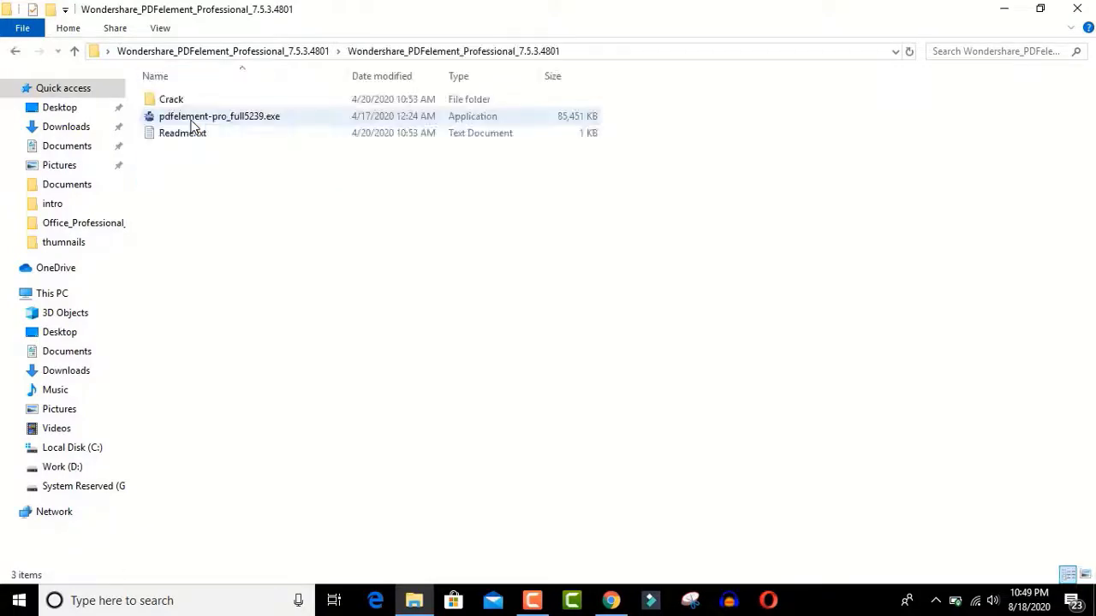
click(1085, 575)
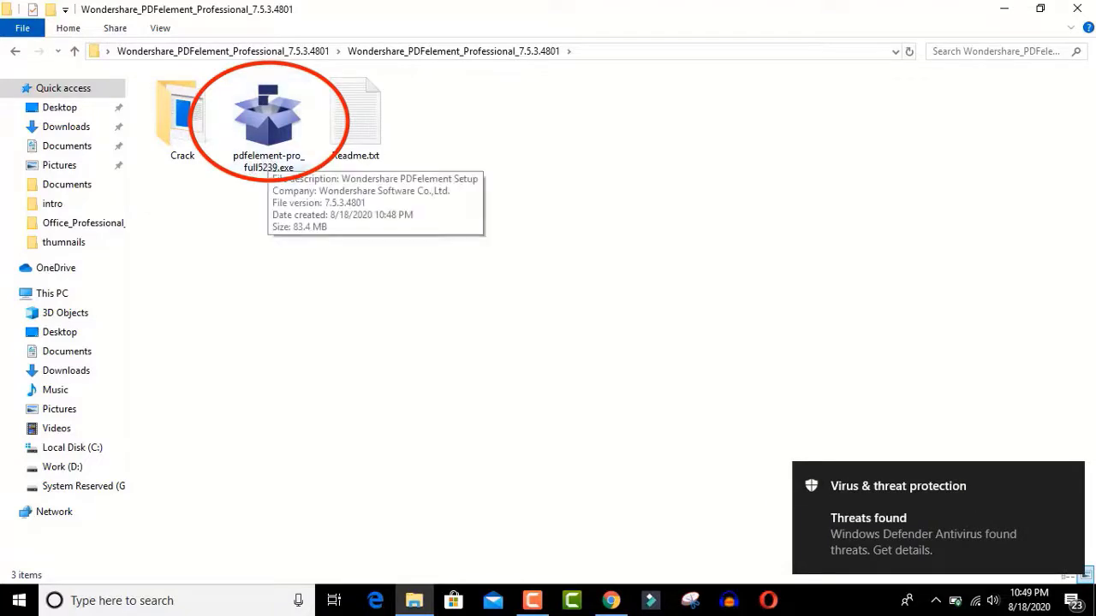
- Disconnect the PC from its connected Wi-Fi network so it is offline
click(1009, 9)
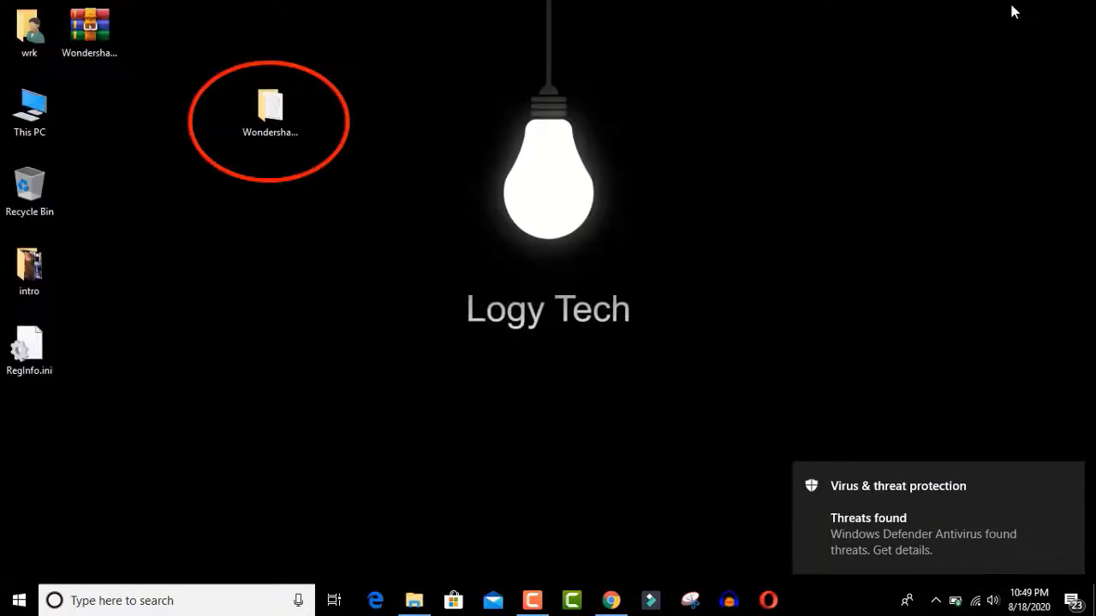
click(975, 602)
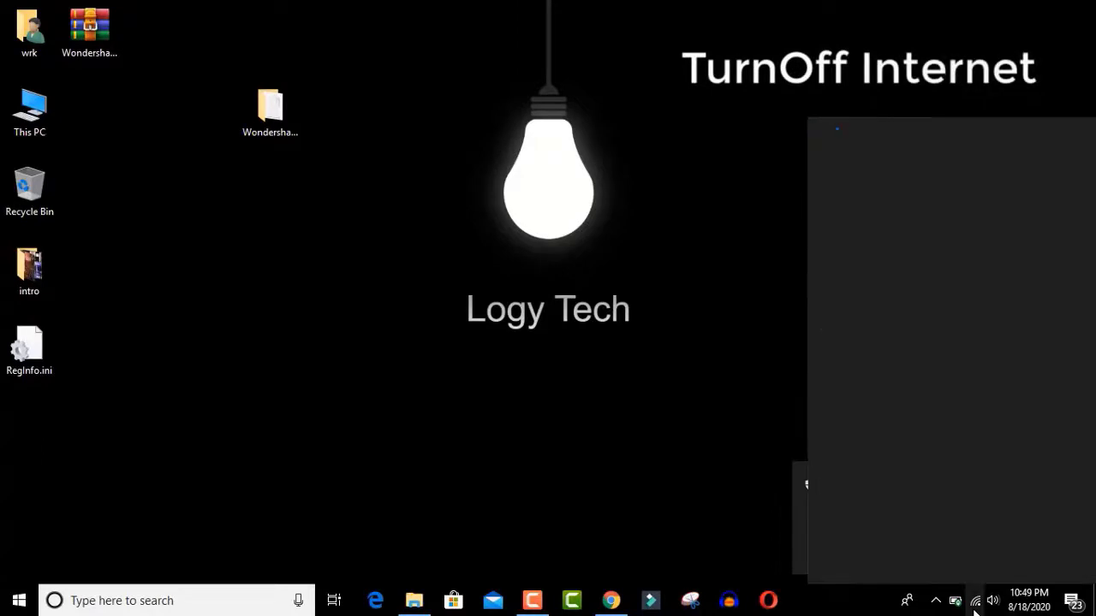
click(1008, 222)
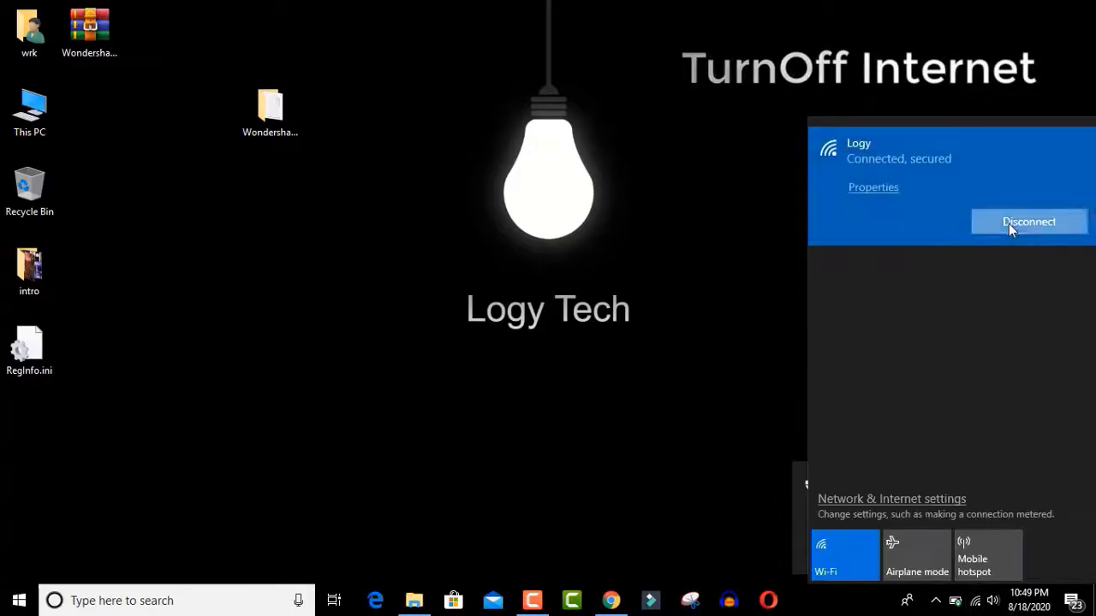
click(713, 126)
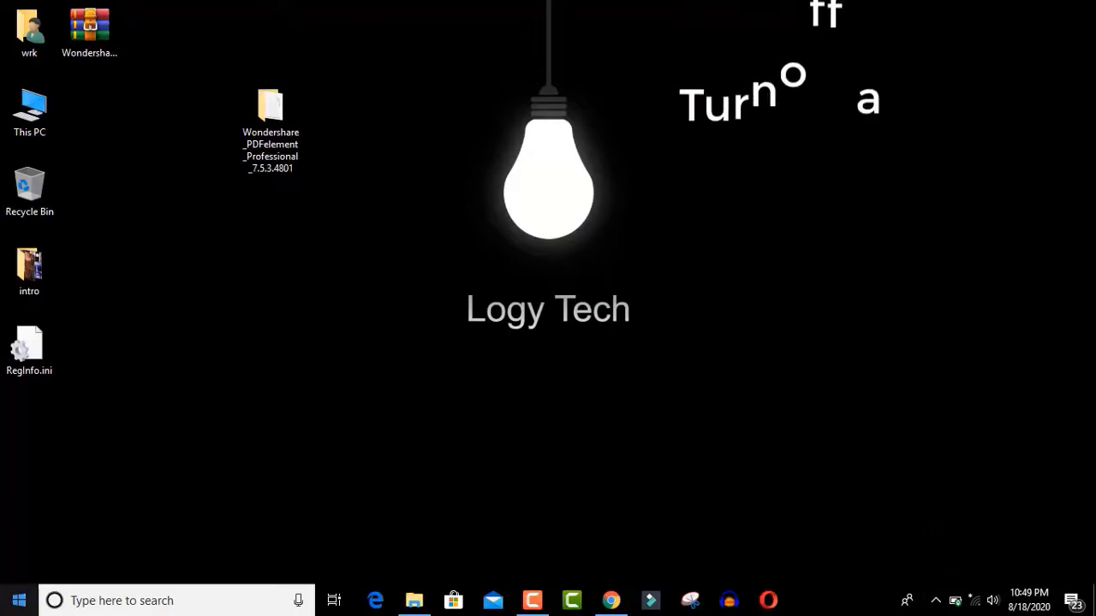
click(13, 601)
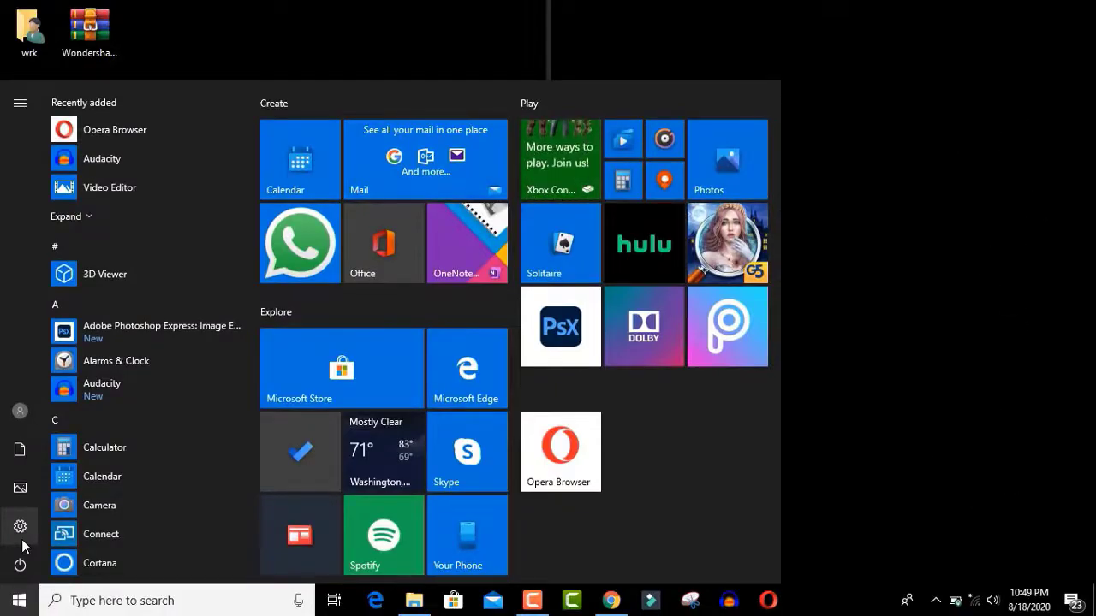
- Turn off Real-time protection under Update & Security > Virus & threat protection, then close both windows
click(21, 541)
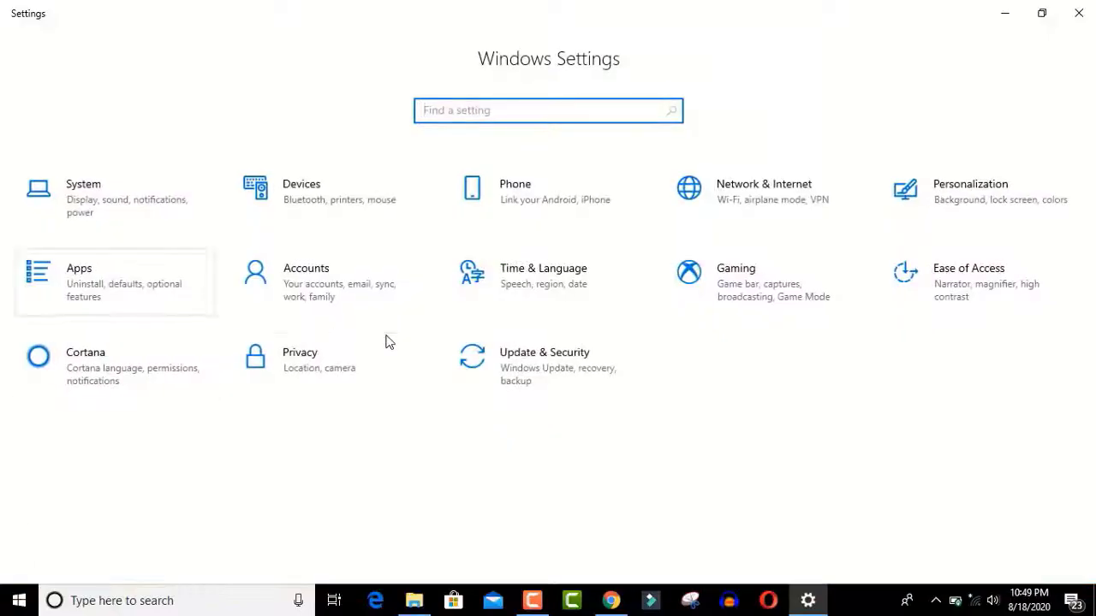
click(498, 370)
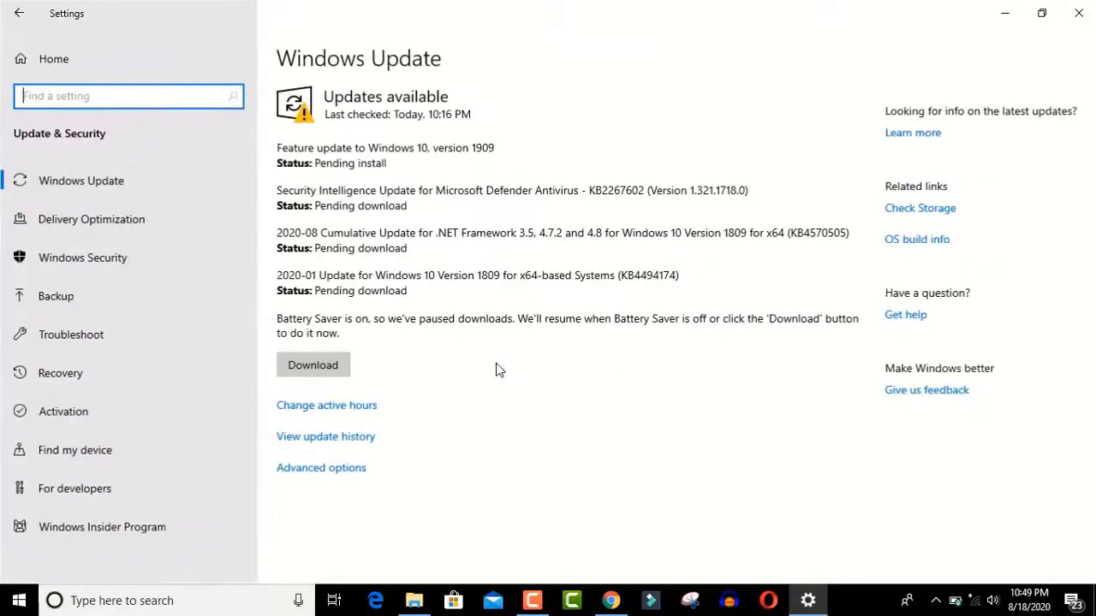
click(125, 250)
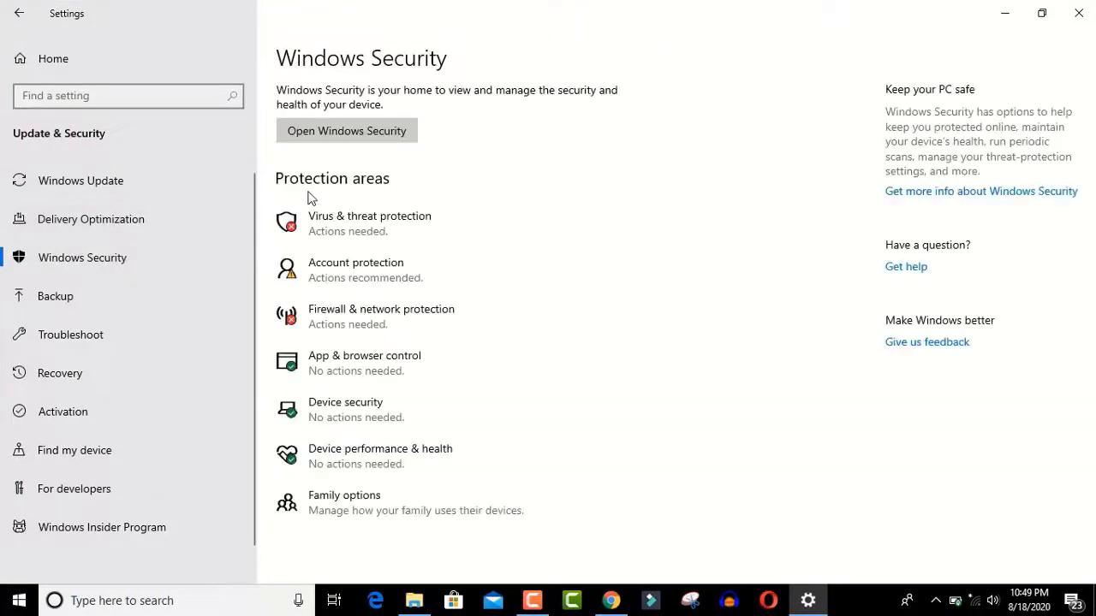
click(353, 224)
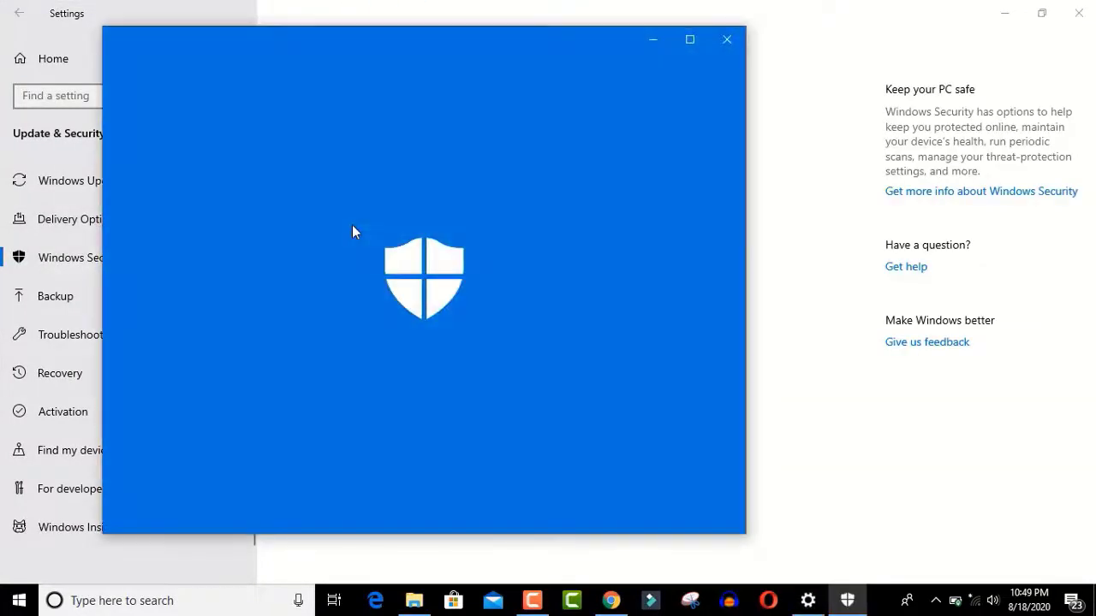
click(691, 39)
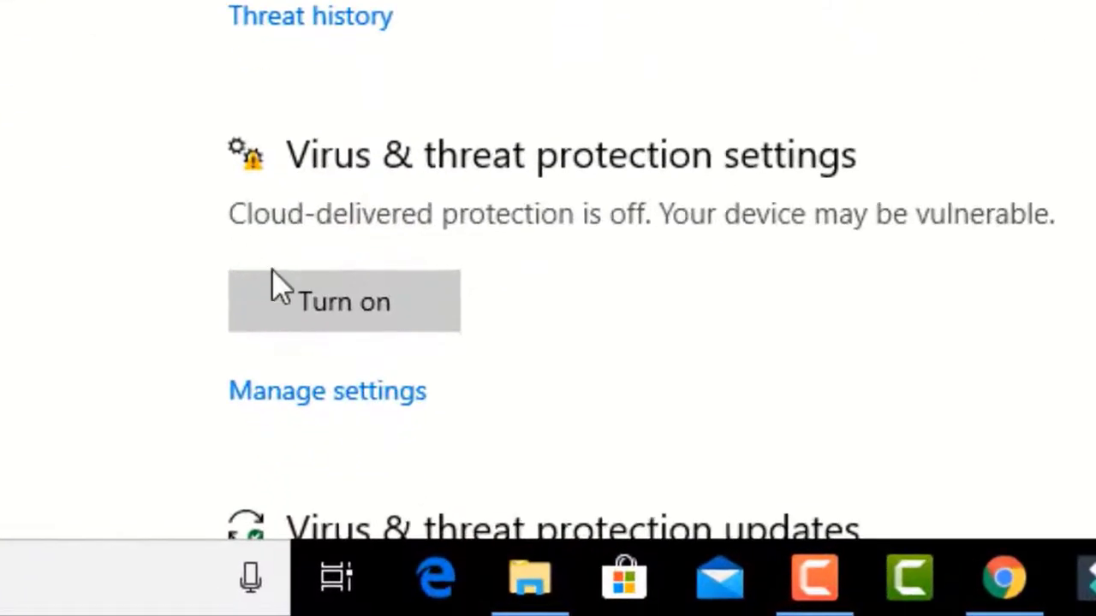
scroll(317, 403, down, 2)
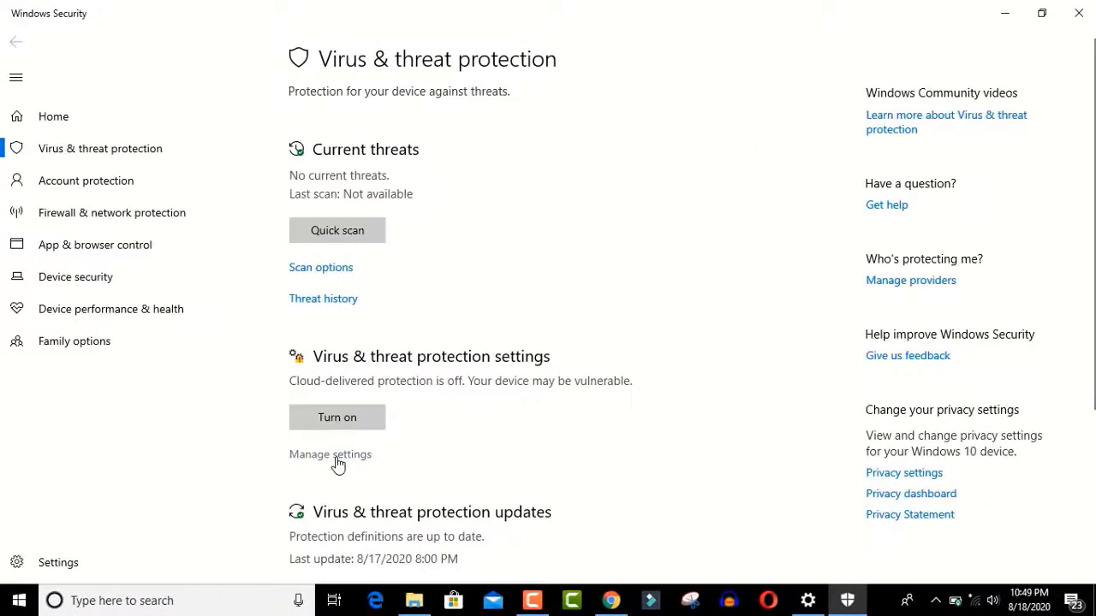
click(339, 454)
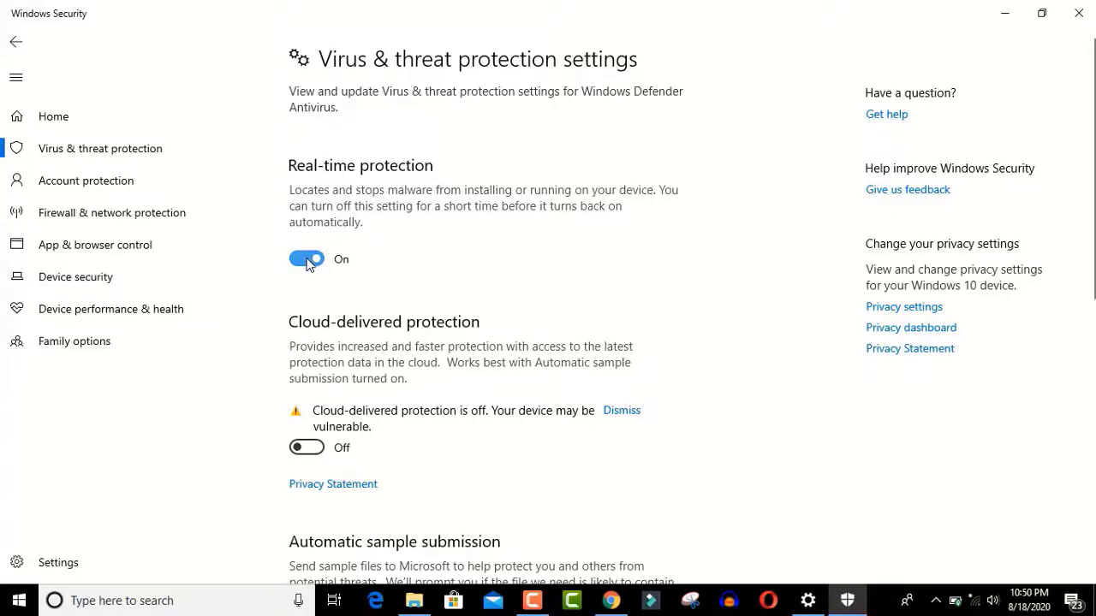
click(310, 262)
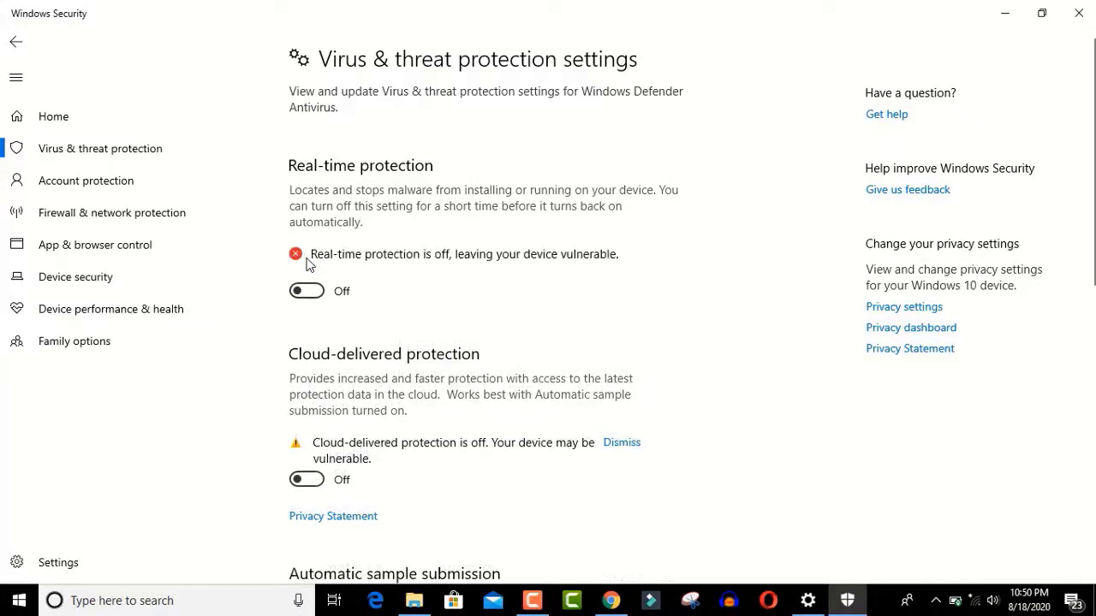
click(1078, 14)
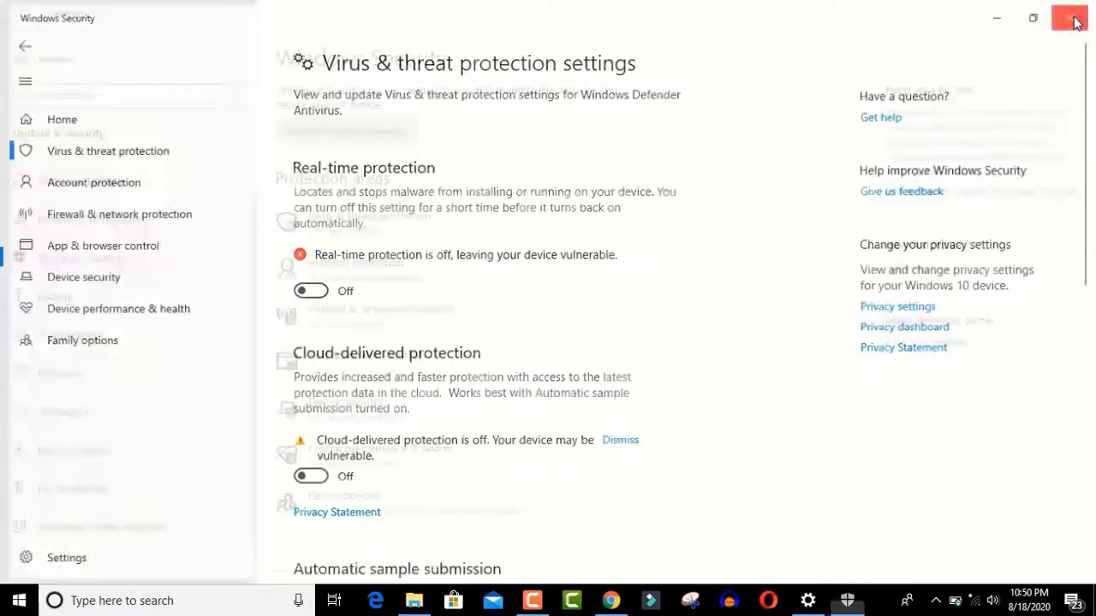
click(1079, 13)
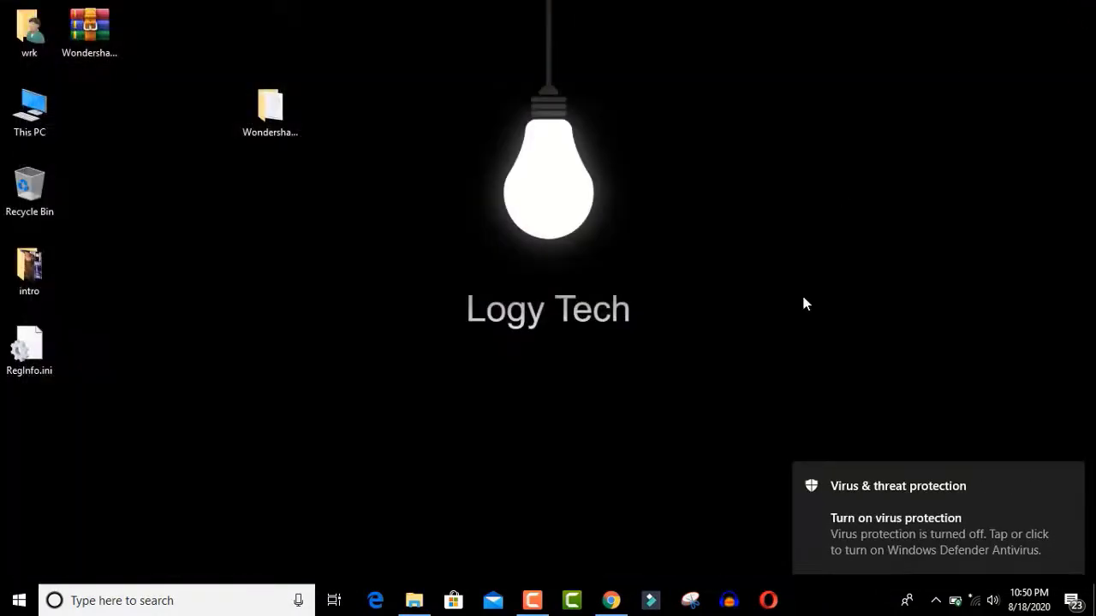
- Dismiss the virus protection notification and check the notifications panel
click(1073, 485)
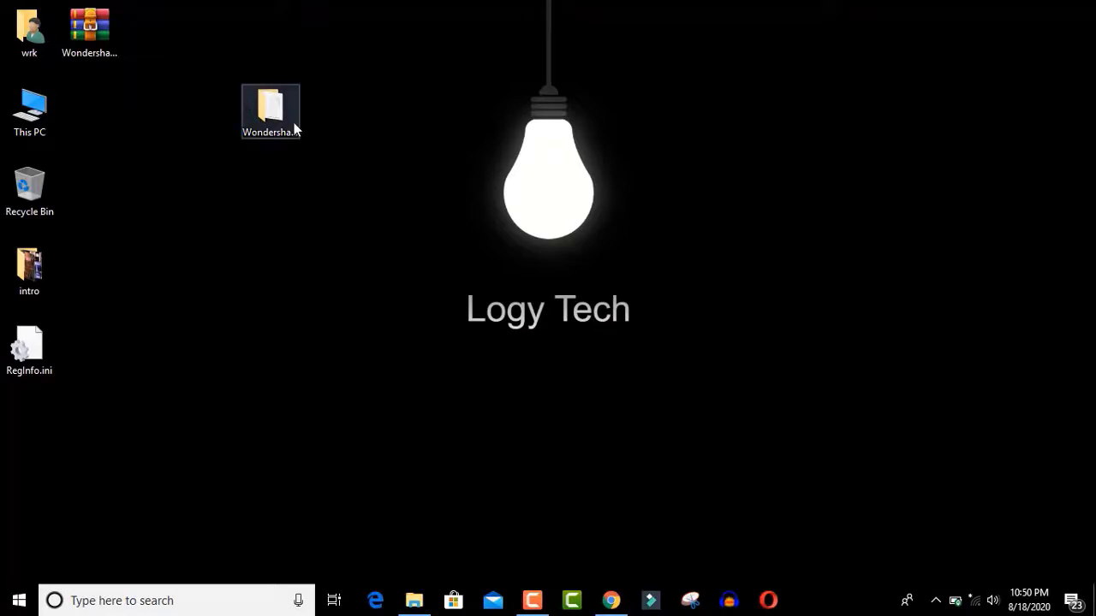
click(1072, 604)
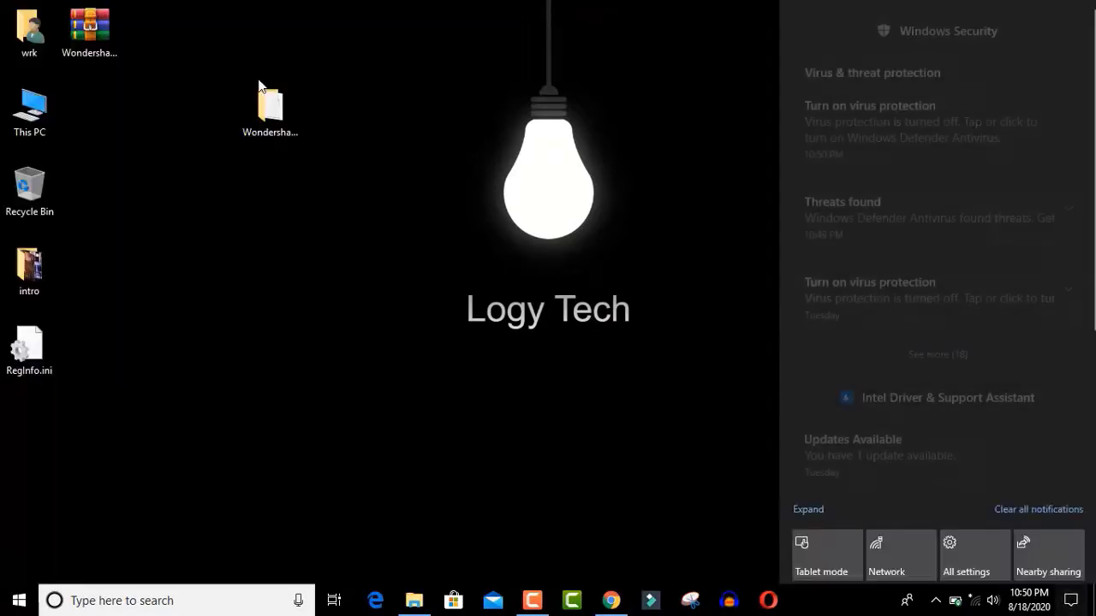
click(891, 65)
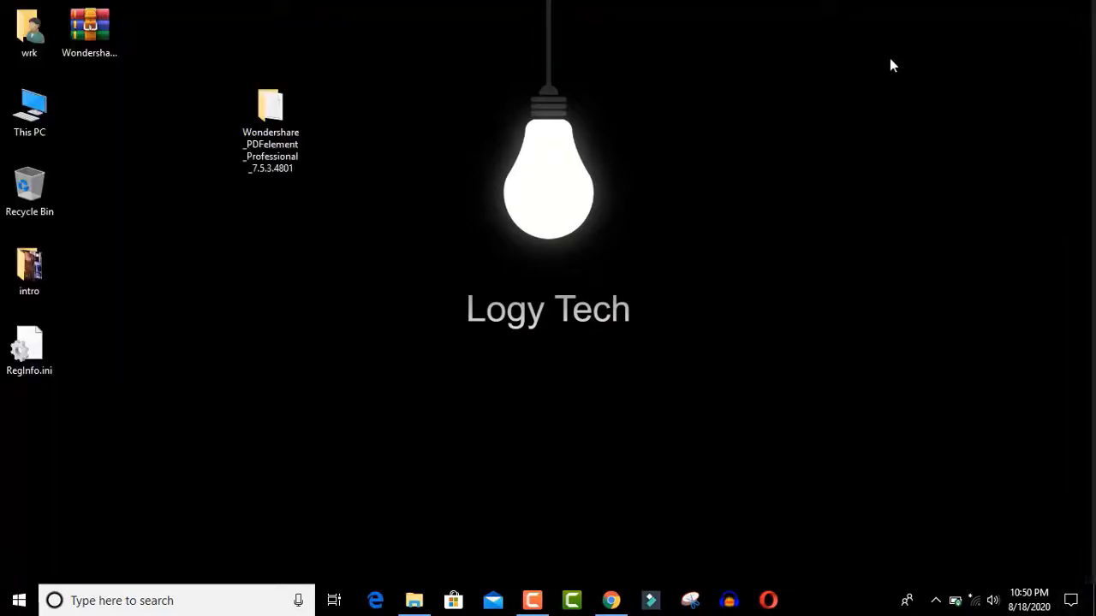
click(1071, 600)
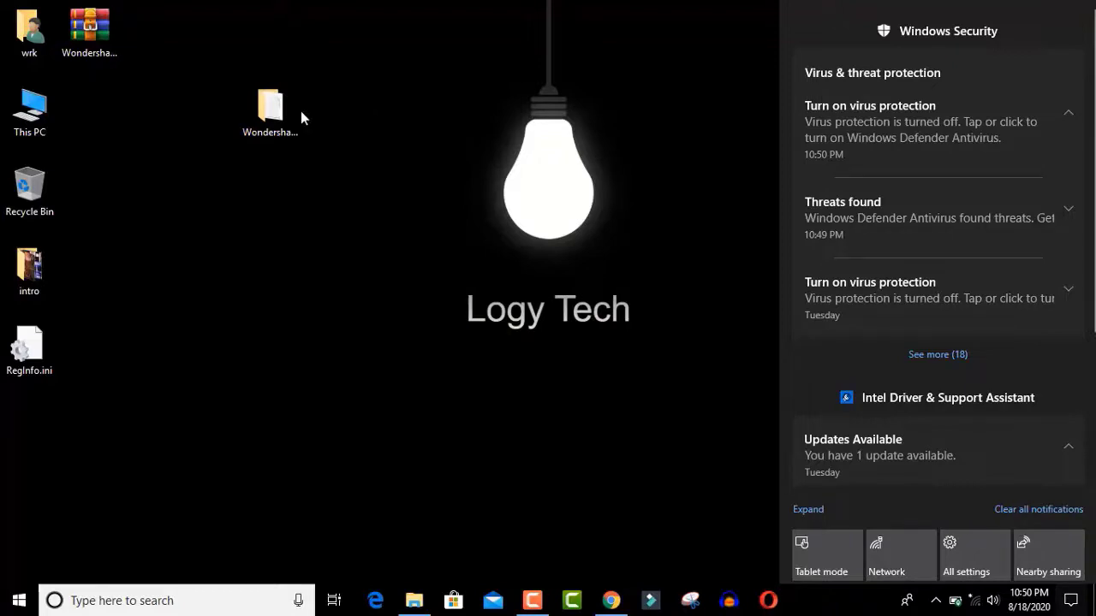
- Open the extracted inner Wondershare folder in Large icons and select pdfelement-pro_full5239.exe
double_click(276, 110)
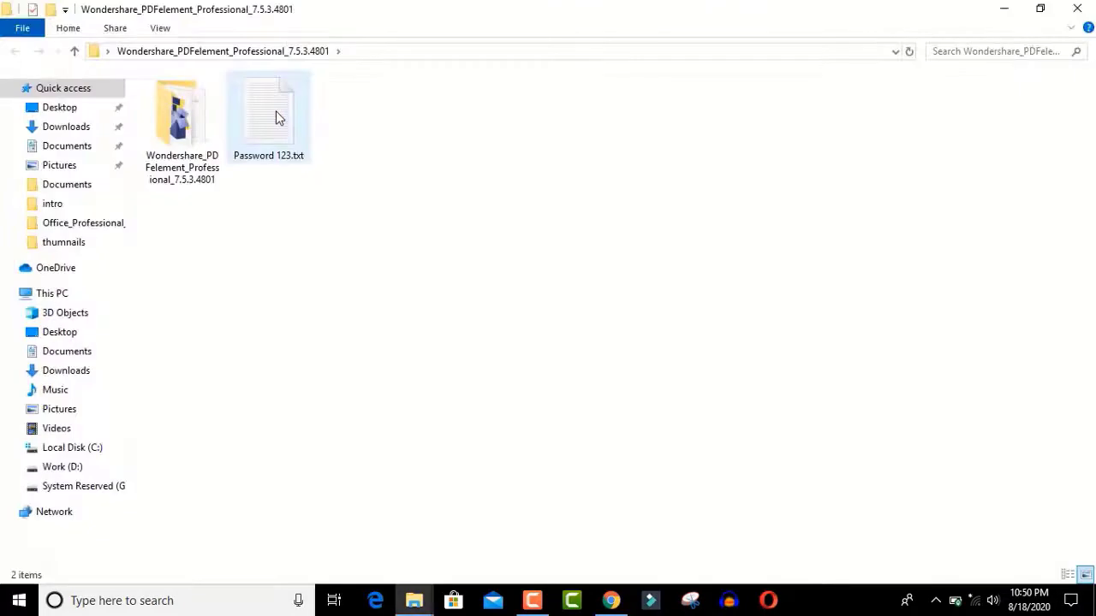
double_click(205, 113)
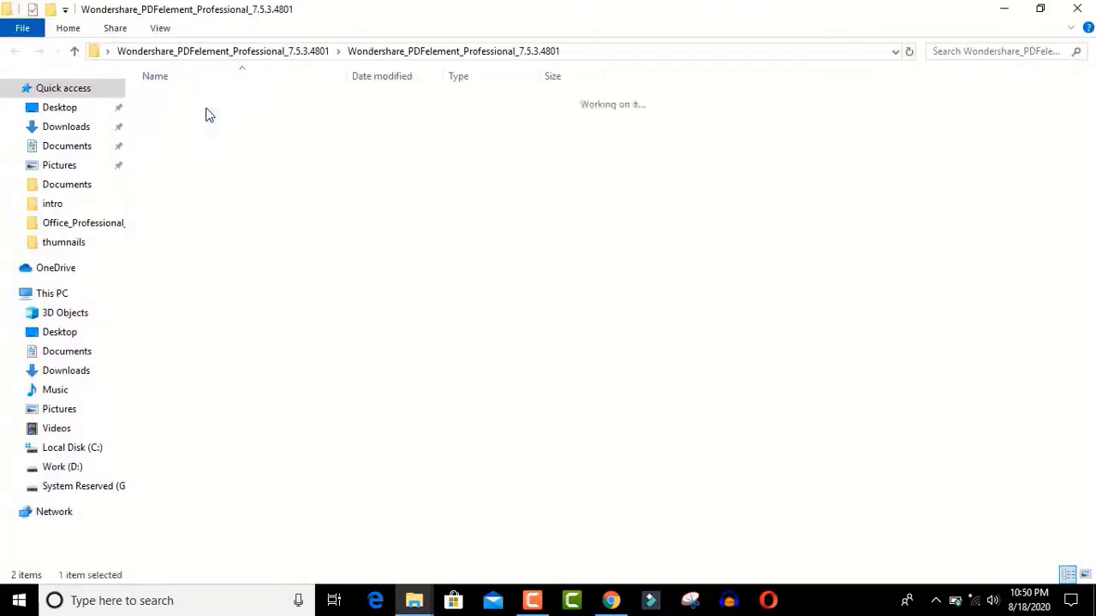
click(1084, 574)
click(265, 120)
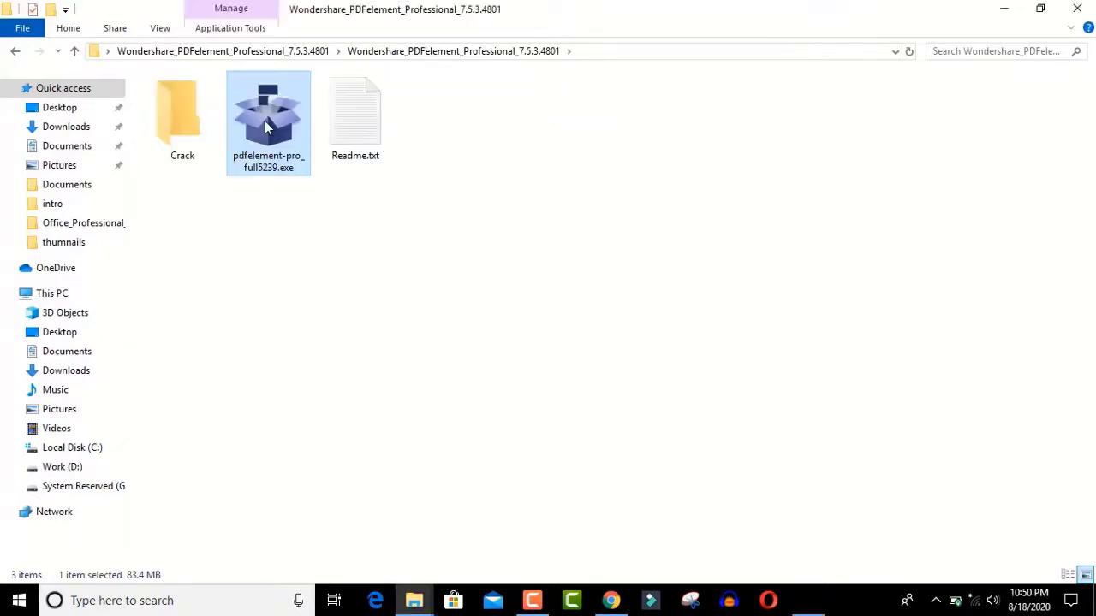
- Launch the PDFelement installer in English and accept the licence agreement
double_click(265, 121)
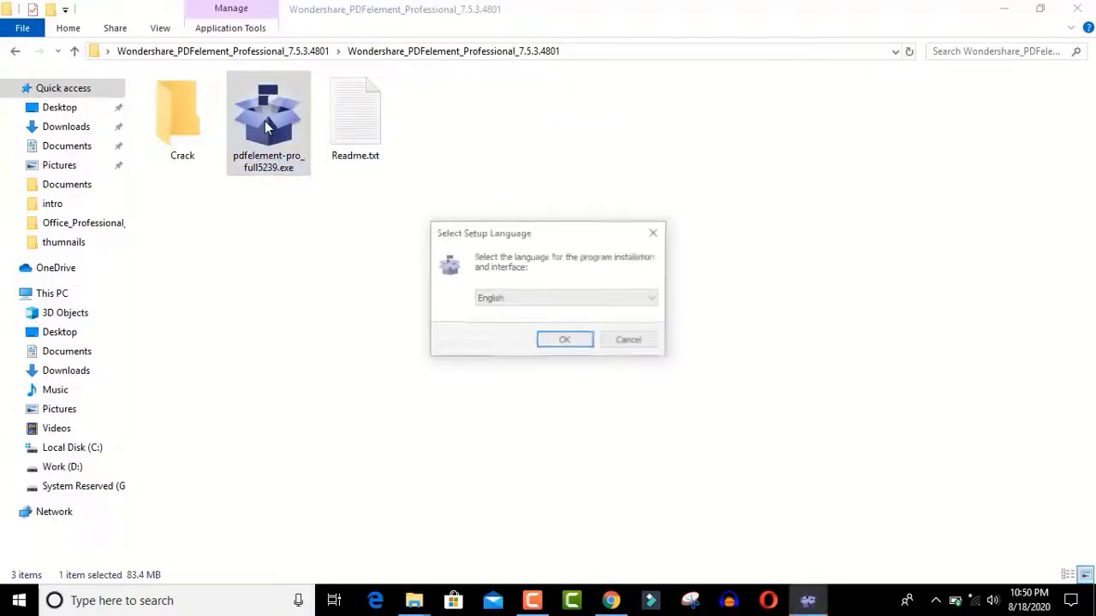
click(549, 342)
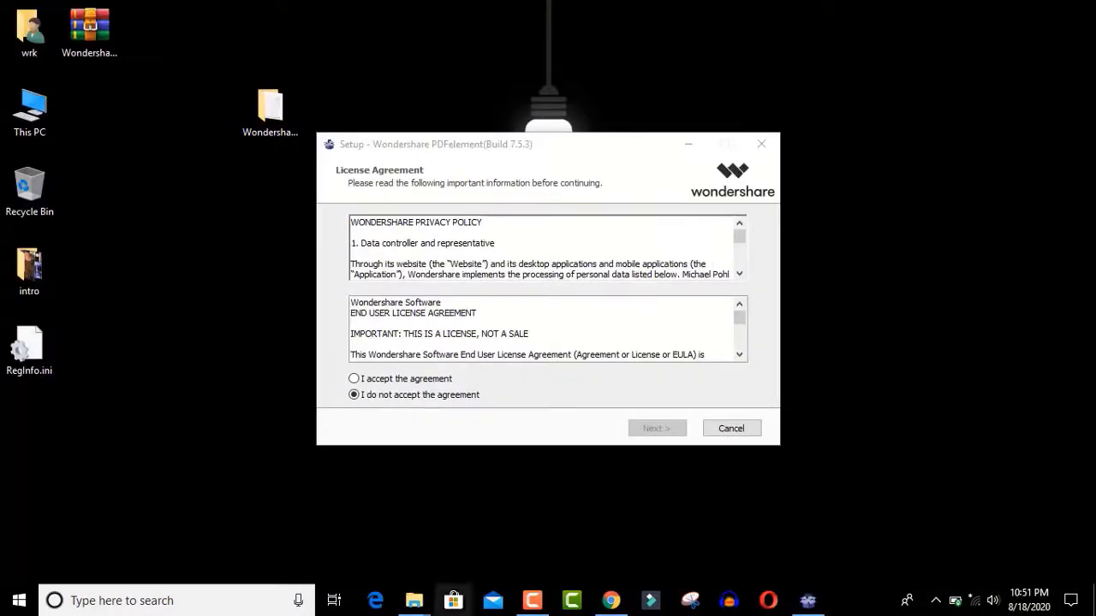
click(527, 604)
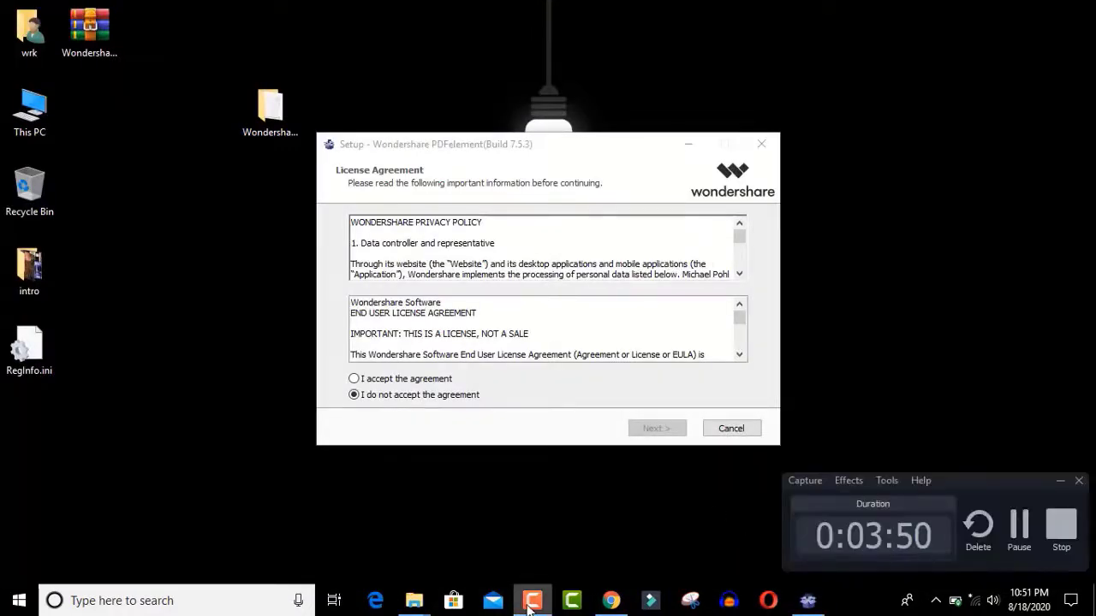
click(527, 604)
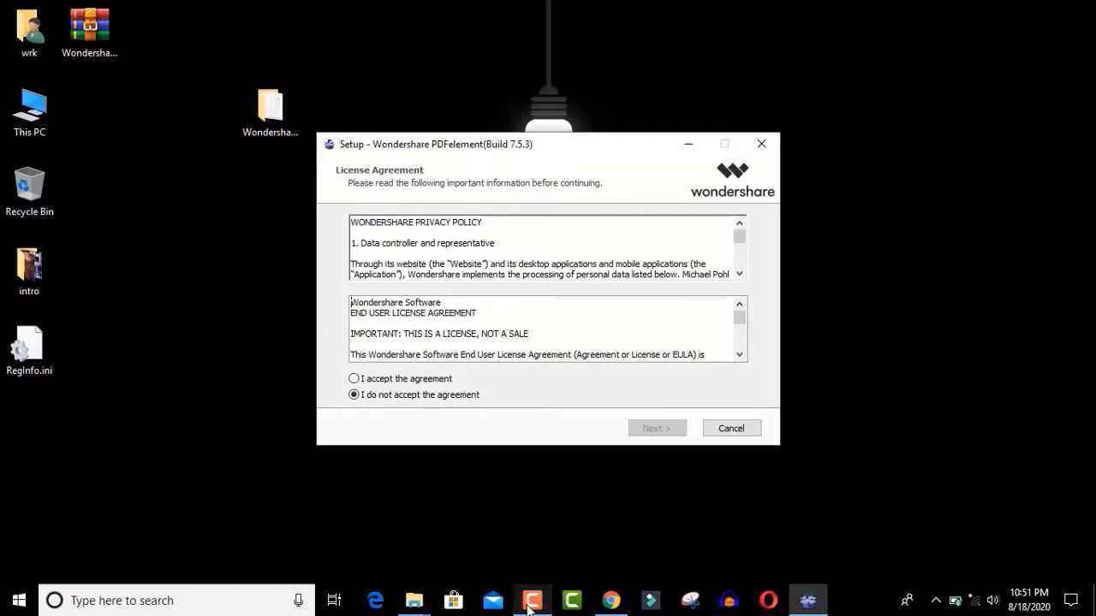
click(355, 379)
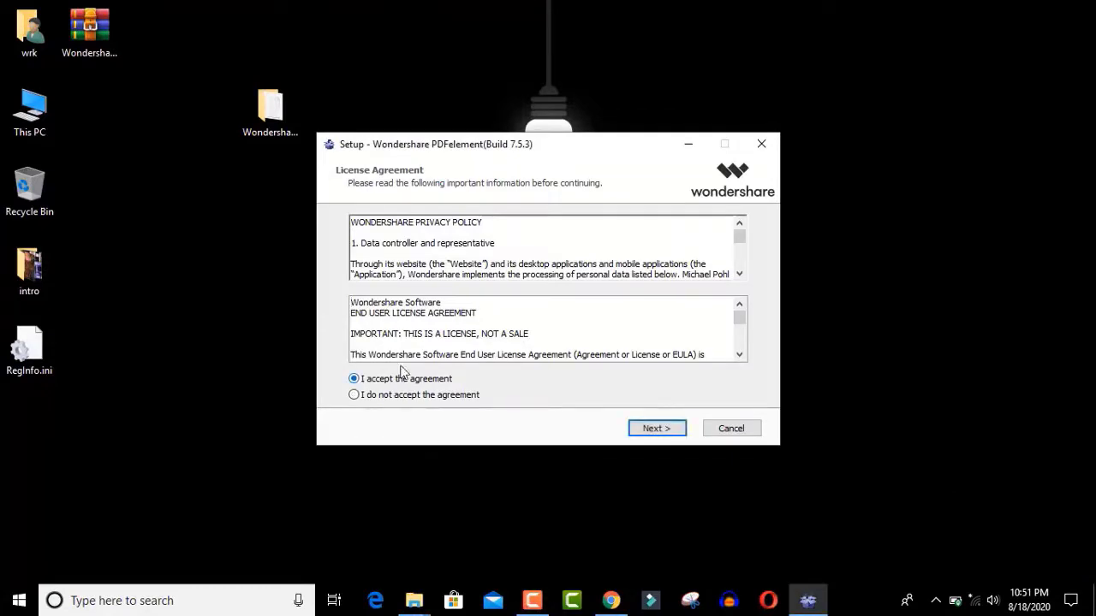
click(665, 433)
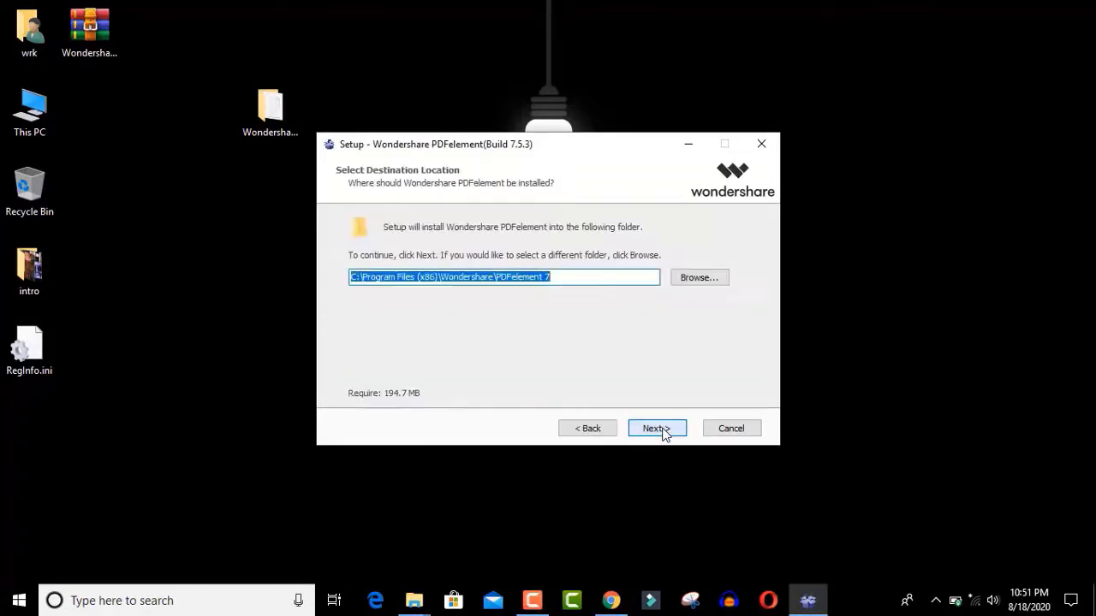
- Set the install folder to D:\PDFelement 7 on the Work (D:) drive and continue
click(690, 278)
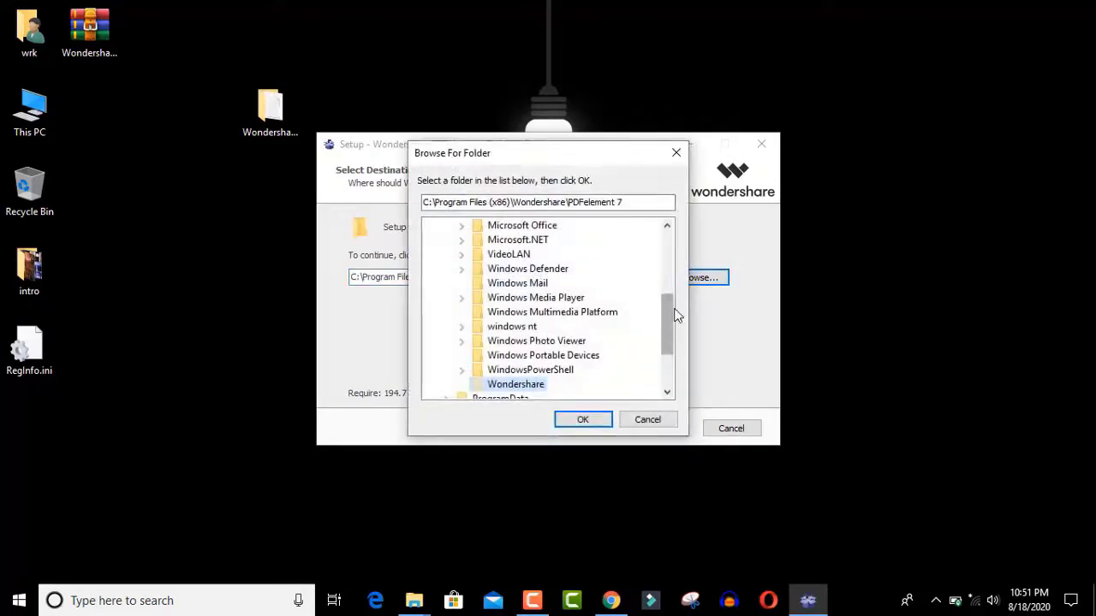
click(673, 262)
click(667, 235)
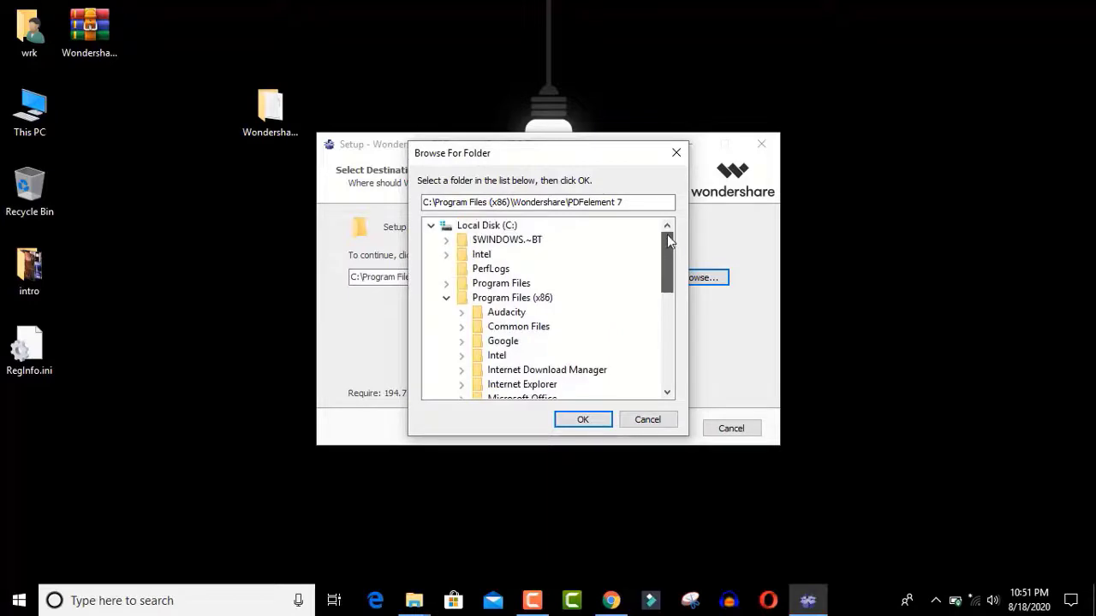
double_click(467, 224)
double_click(472, 243)
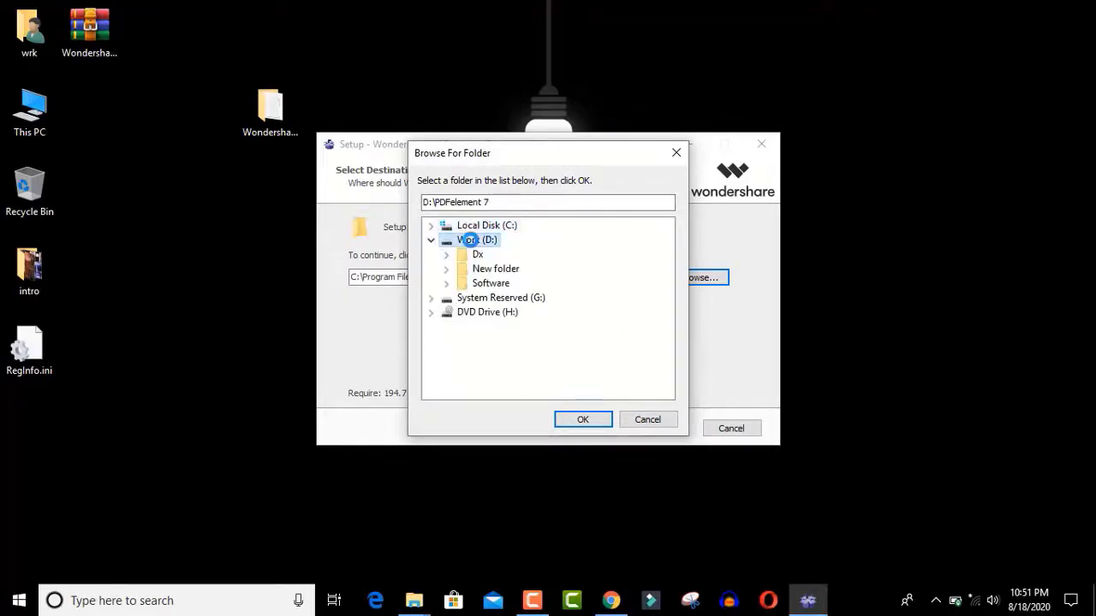
click(582, 421)
click(657, 430)
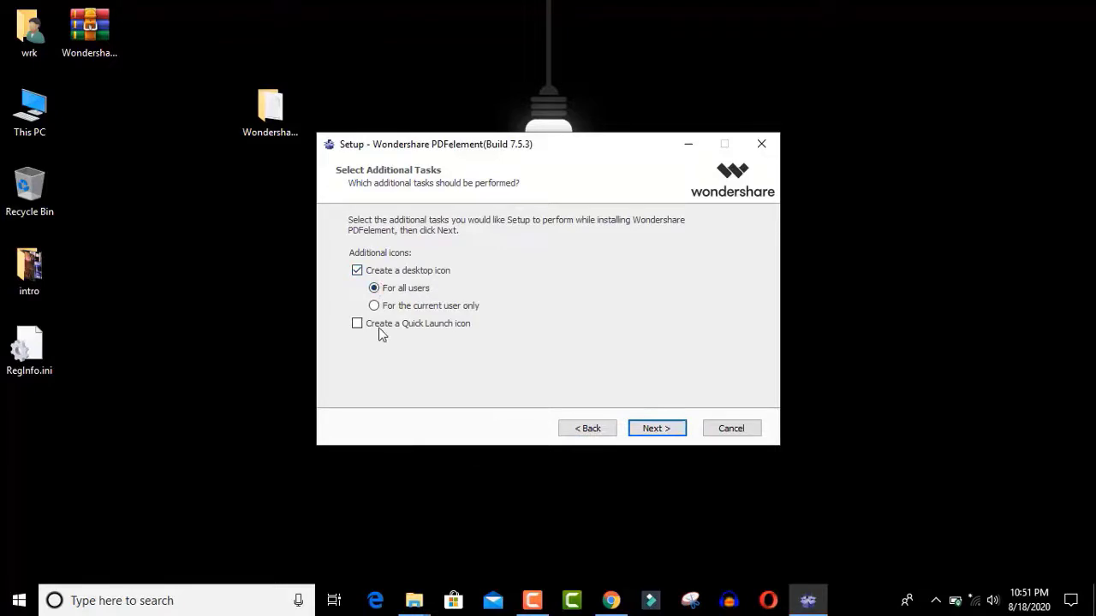
- Install PDFelement, untick Launch the program and Add to context menu, and finish the wizard
click(654, 428)
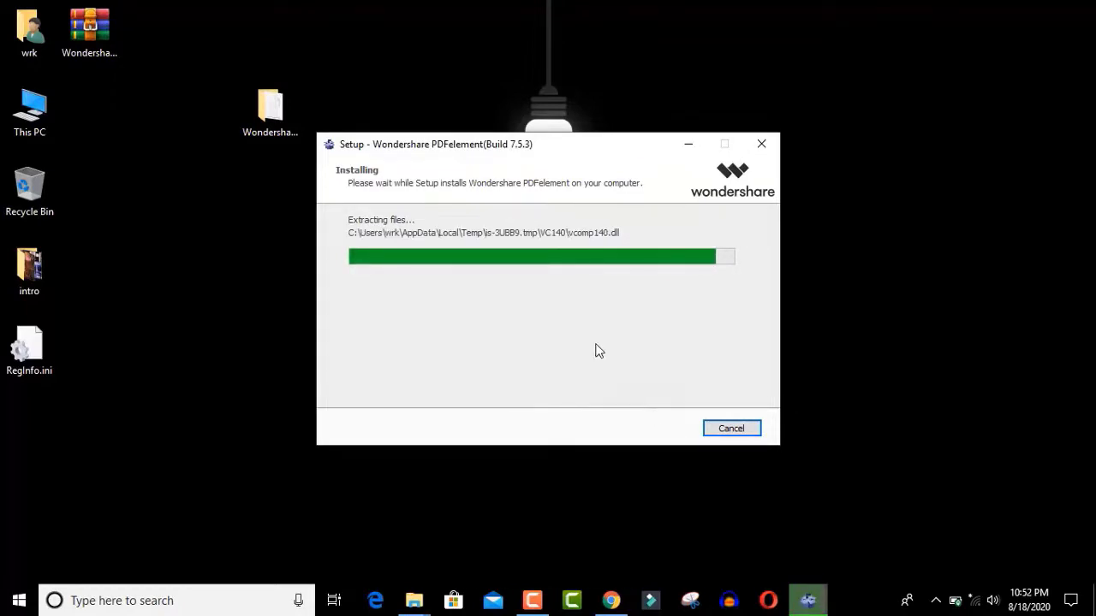
click(402, 156)
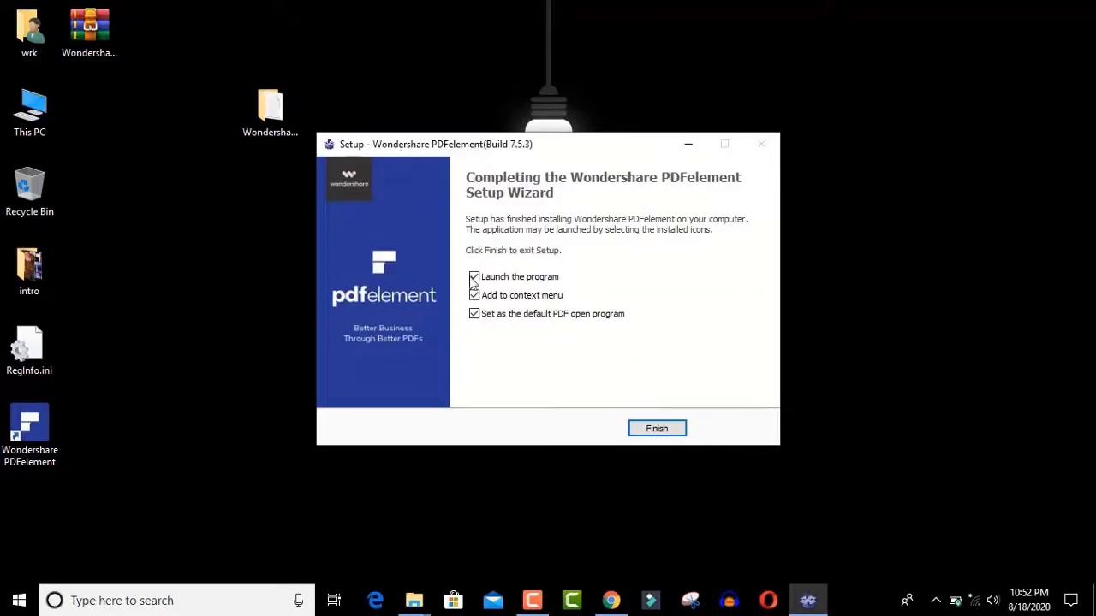
click(476, 277)
click(475, 296)
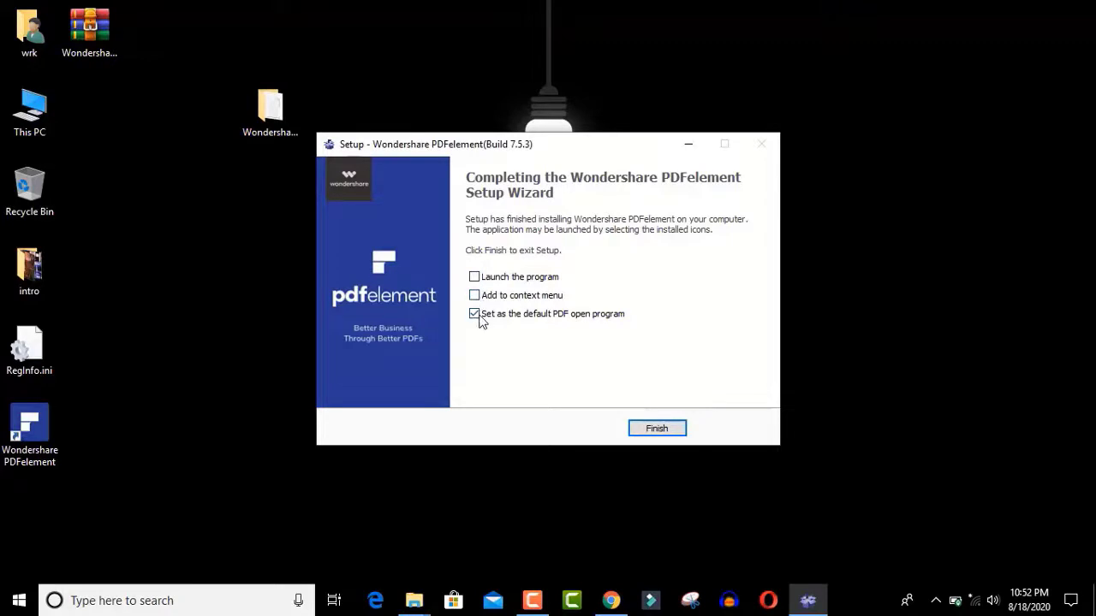
click(644, 432)
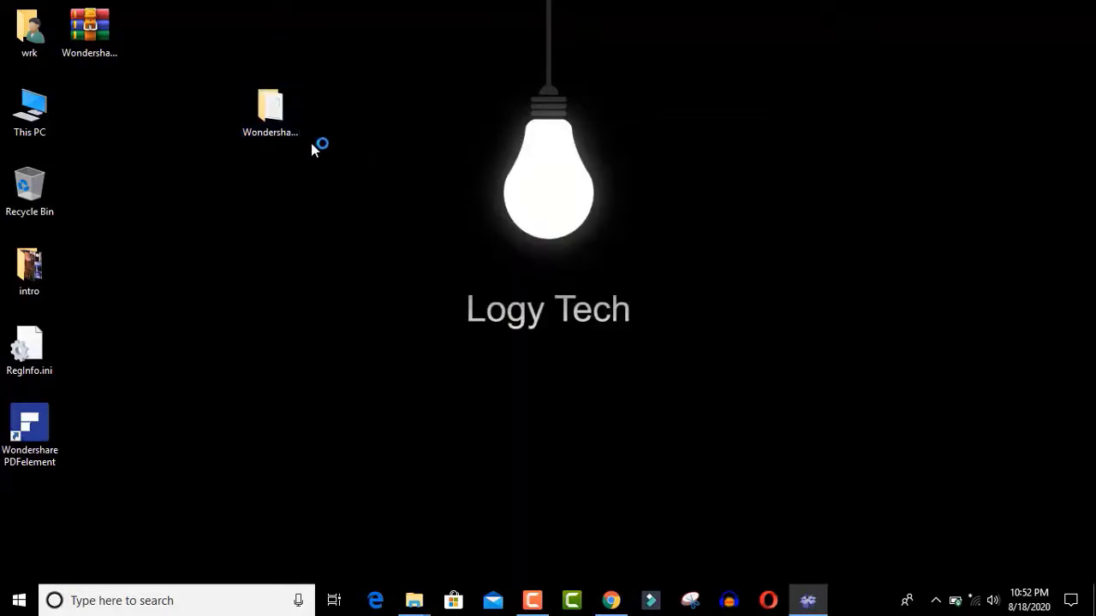
- Refresh the desktop twice from its context menu
right_click(379, 143)
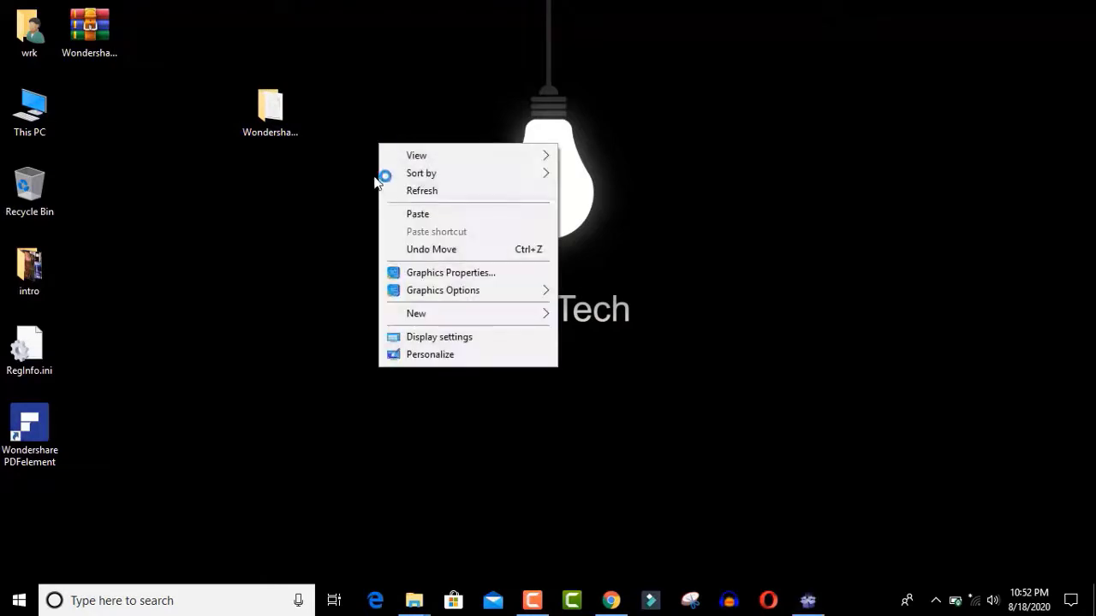
click(418, 188)
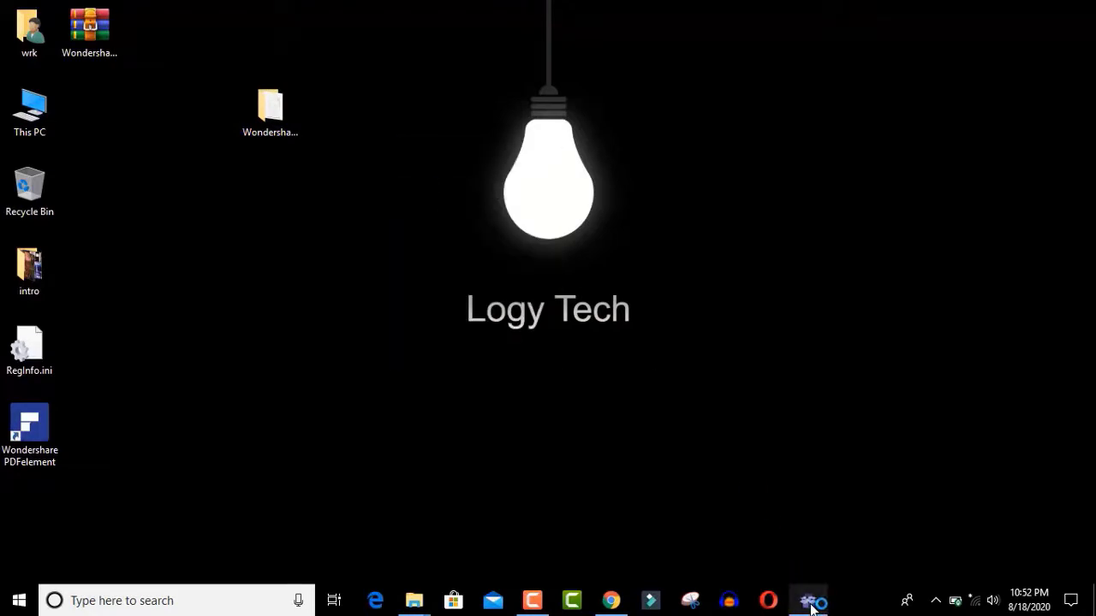
right_click(397, 226)
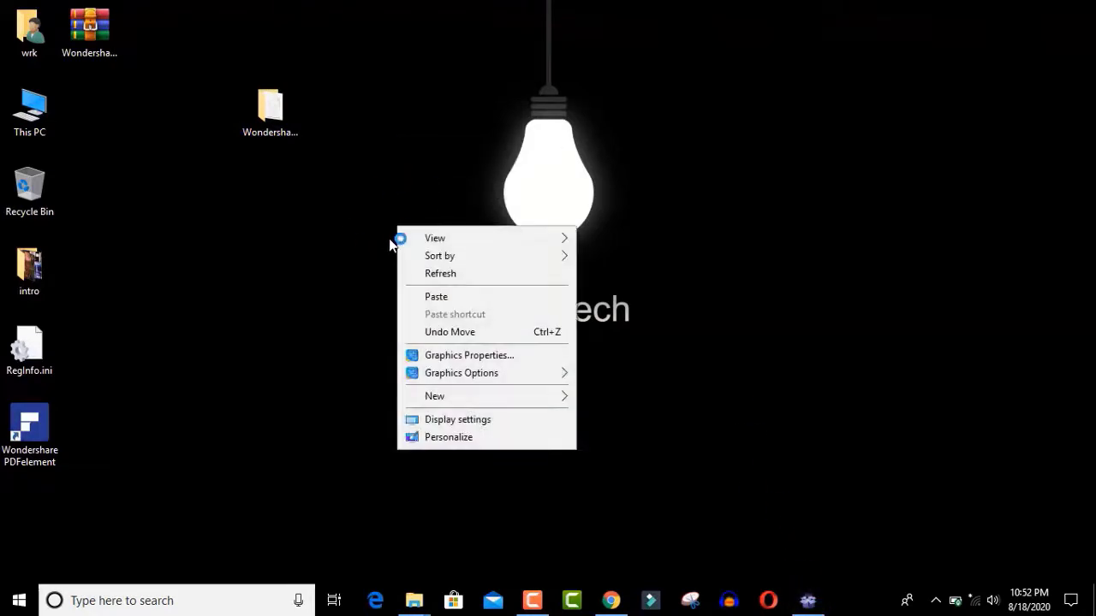
click(438, 276)
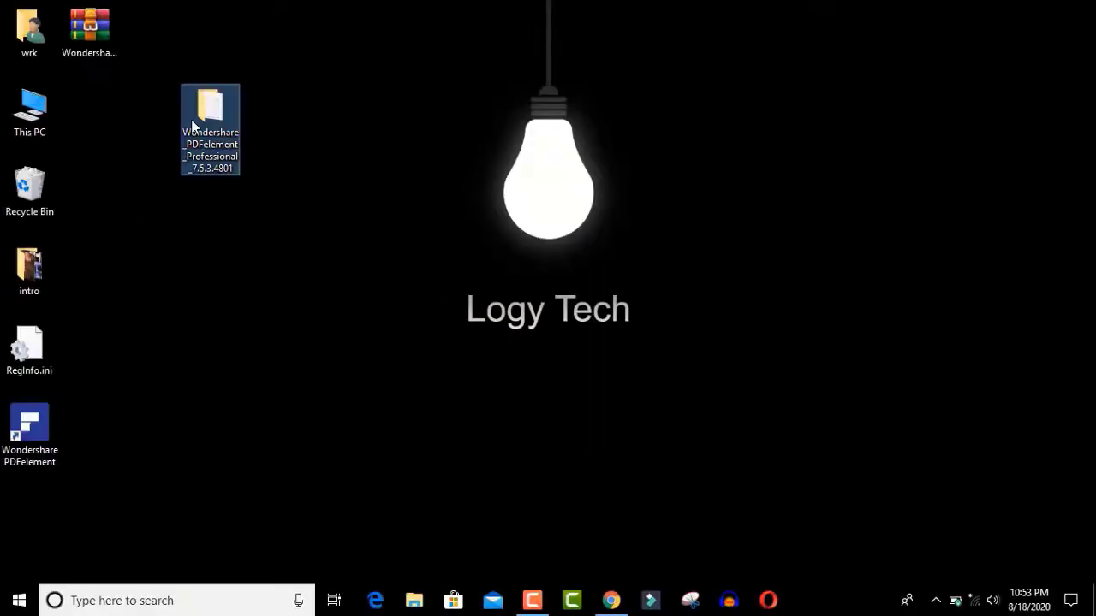
- Copy Patch.exe from the Crack folder in the PDFelement 7.5.3.4801 download
double_click(206, 125)
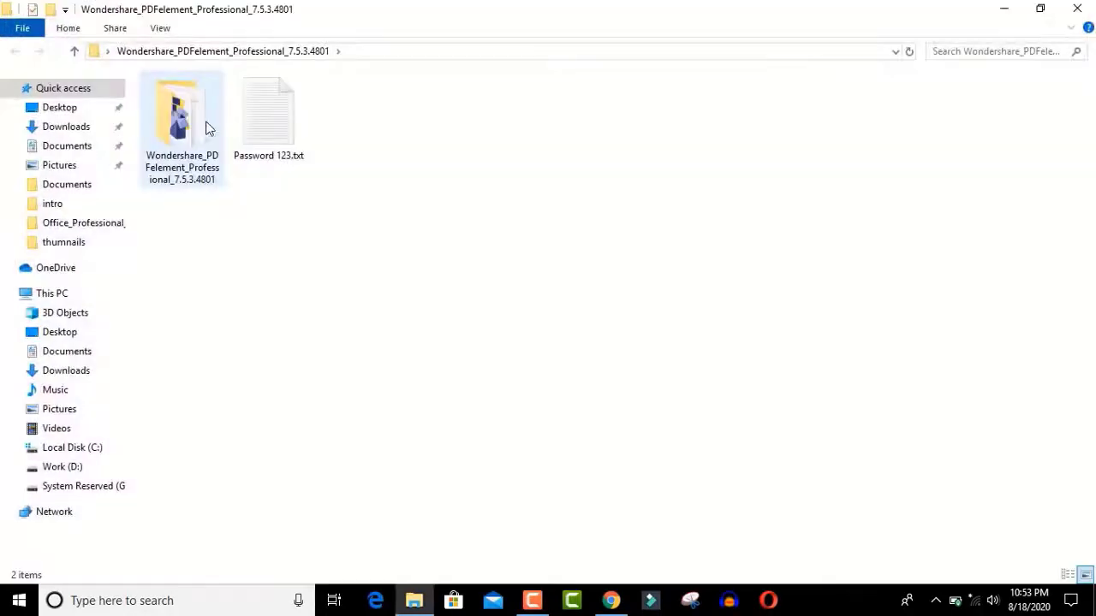
double_click(190, 130)
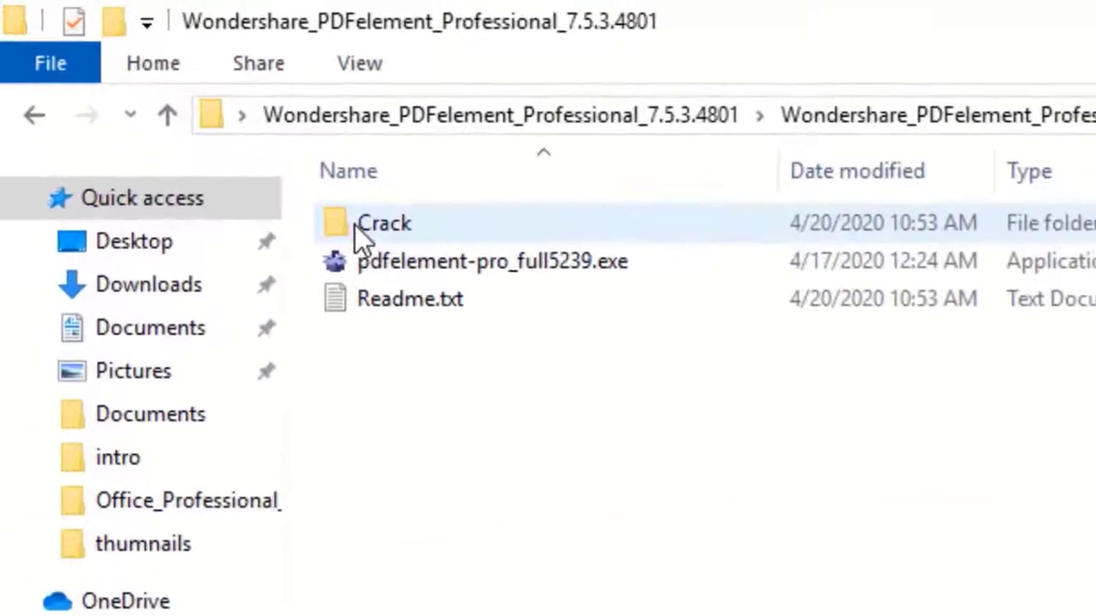
double_click(356, 226)
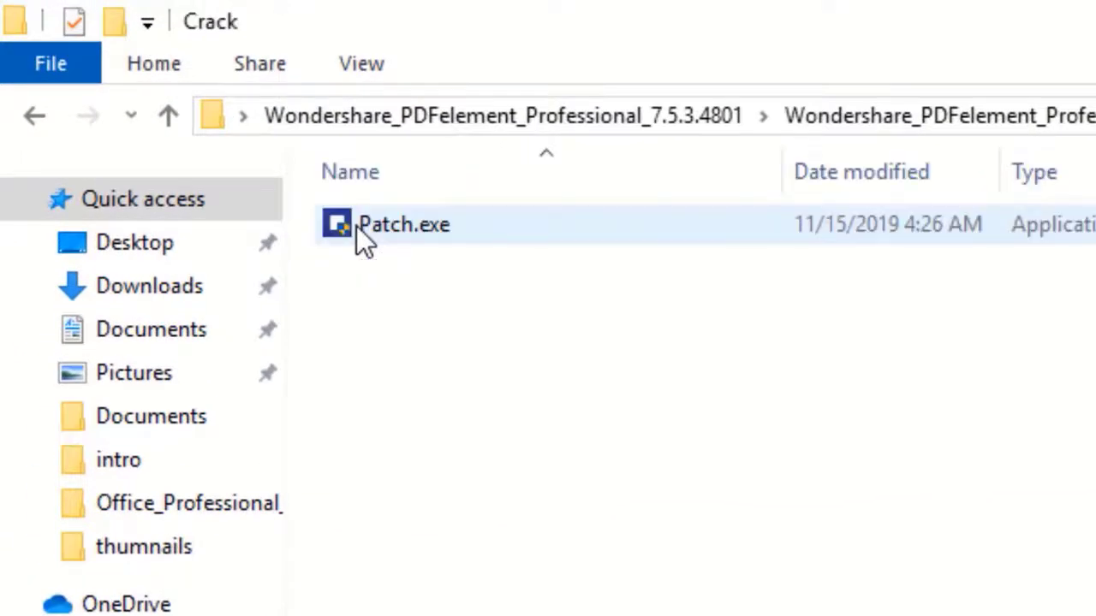
mouse_move(416, 228)
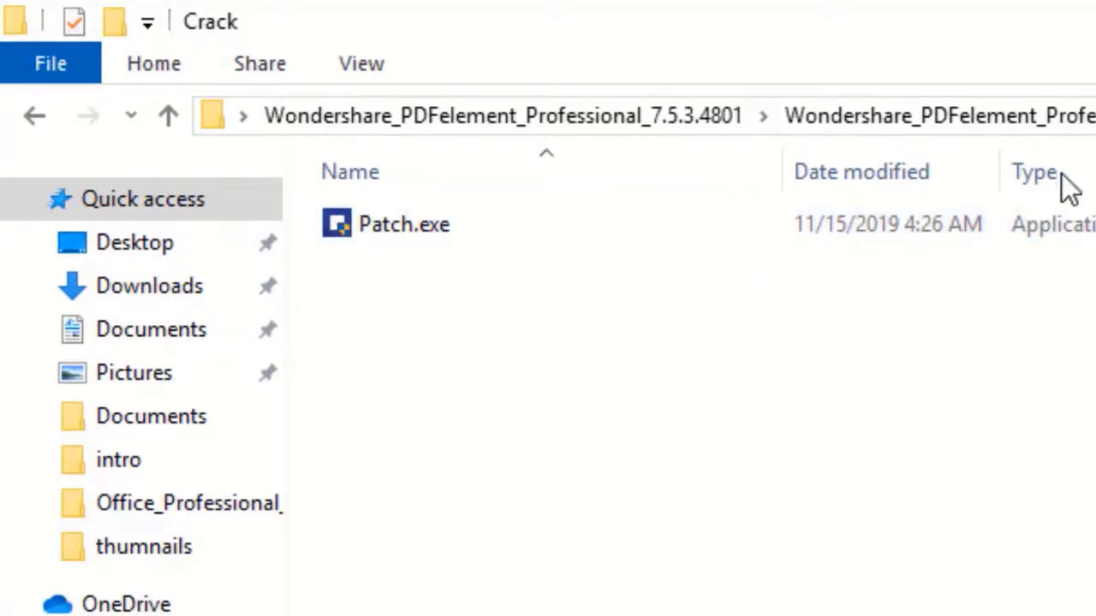
right_click(478, 101)
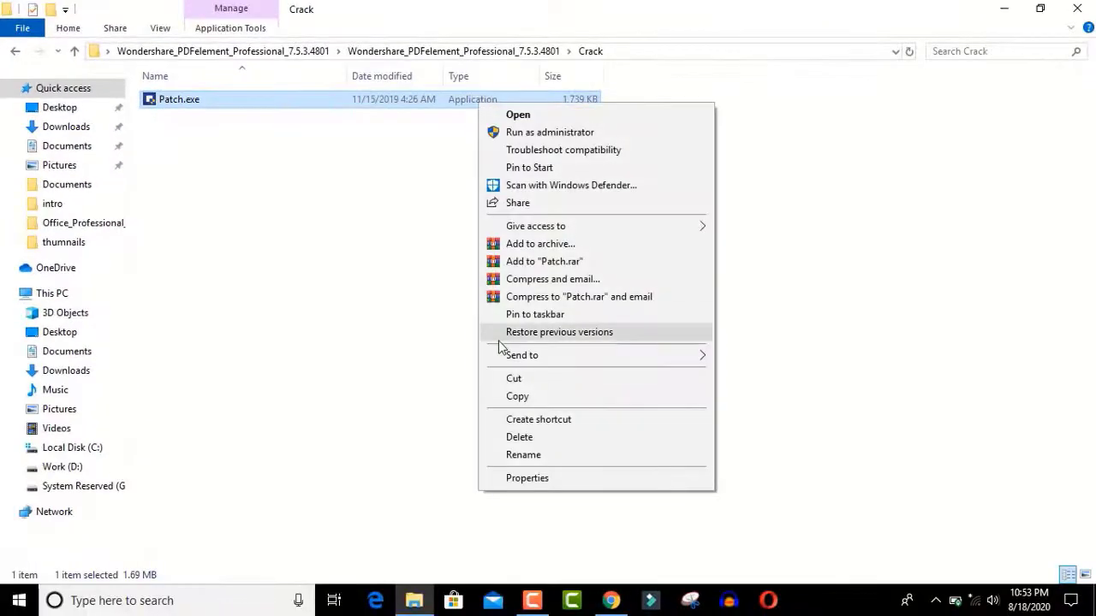
click(517, 395)
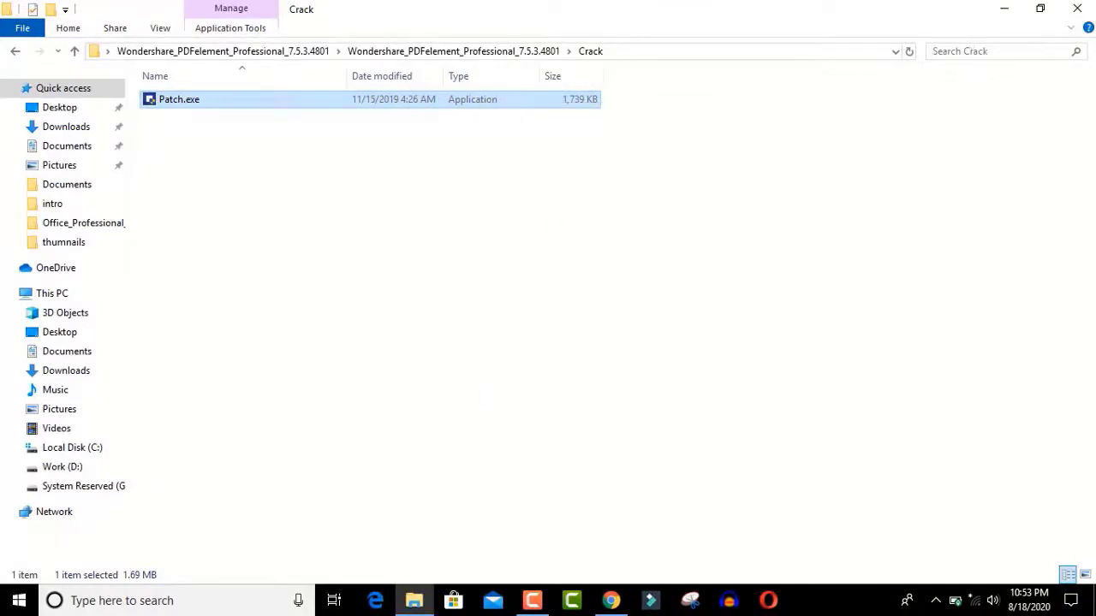
- Close Explorer and open the PDFelement shortcut's file location
click(1077, 8)
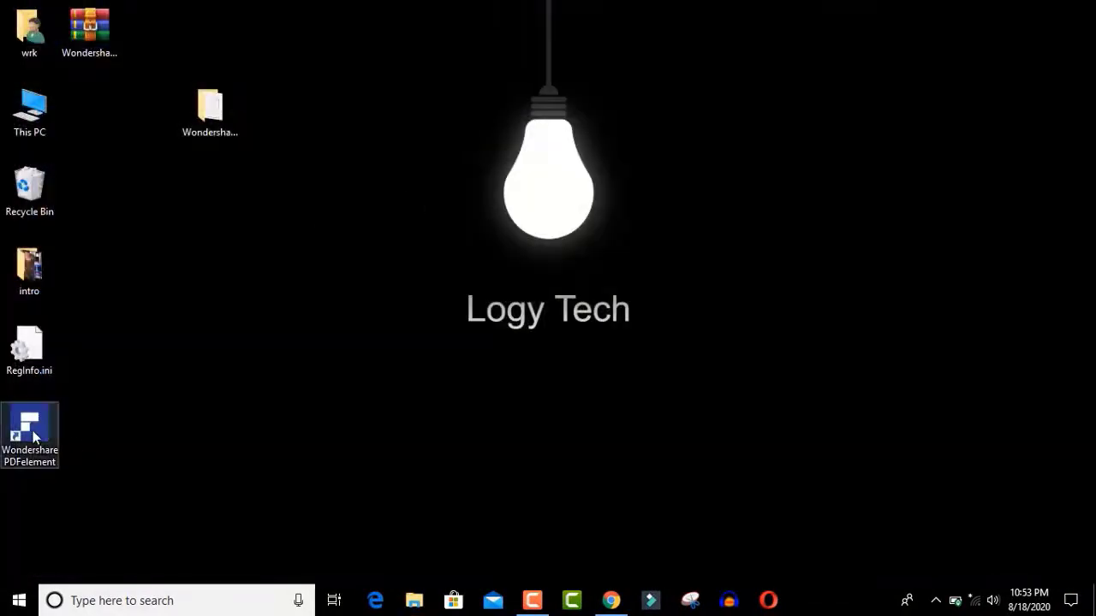
right_click(33, 431)
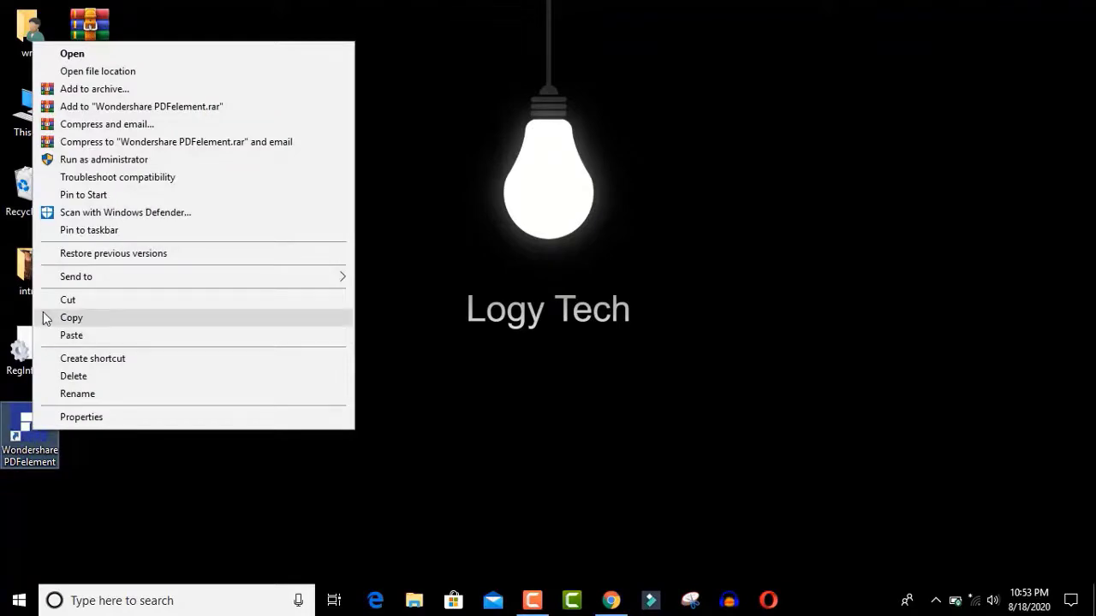
click(146, 71)
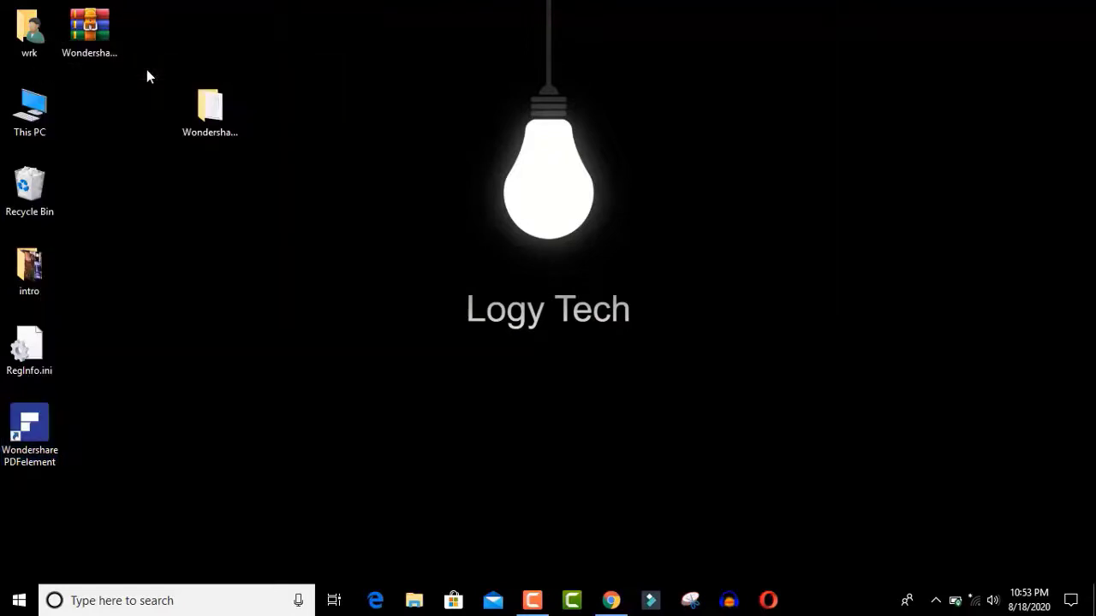
- Paste Patch.exe into the PDFelement 7 folder and run it to apply the patch
click(647, 273)
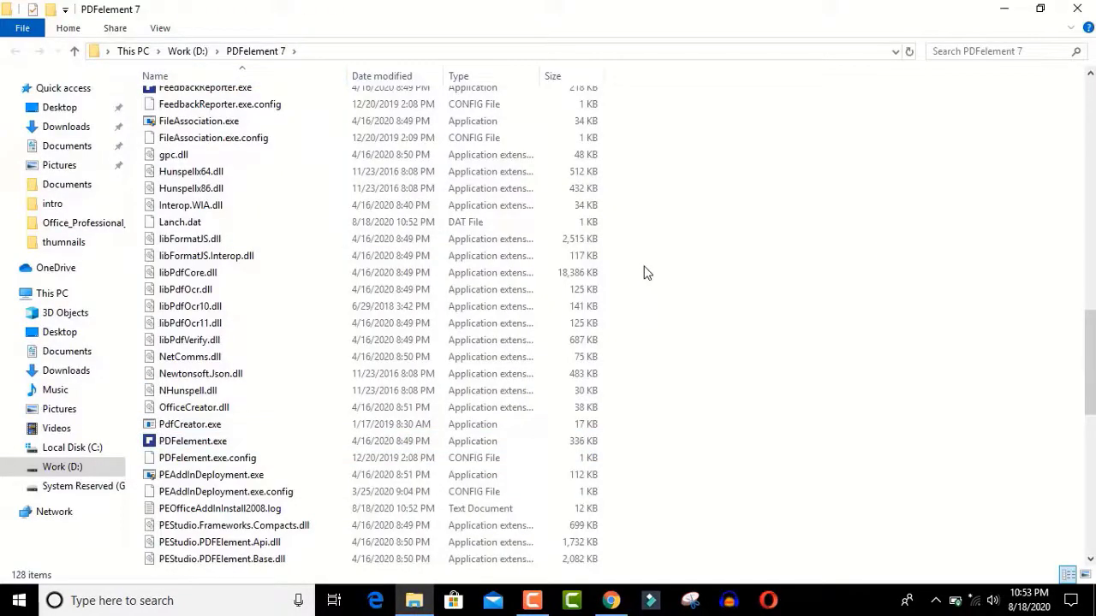
right_click(646, 272)
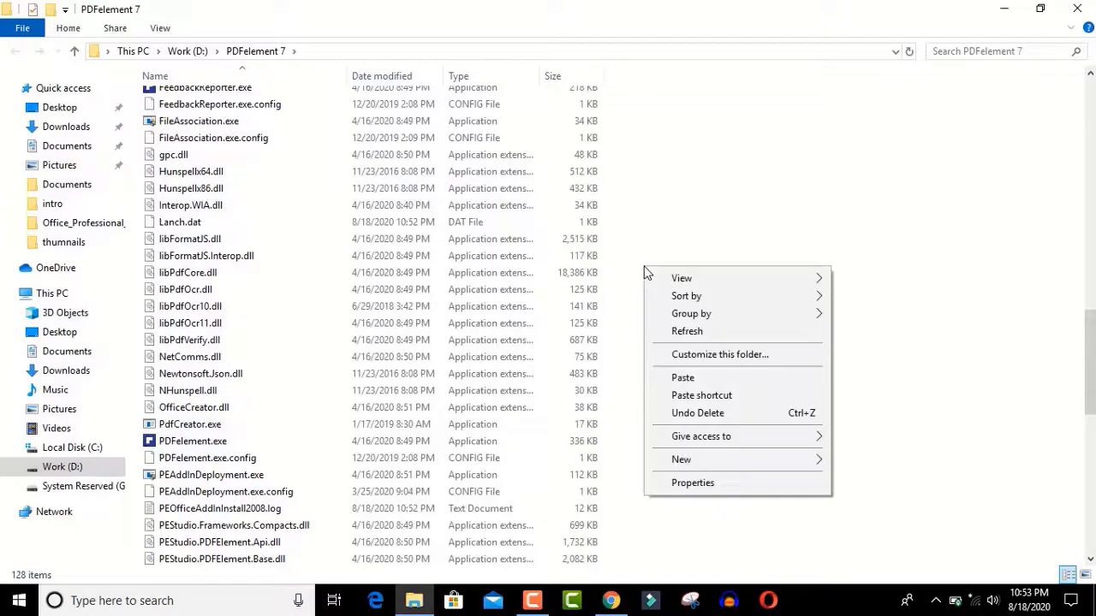
click(683, 378)
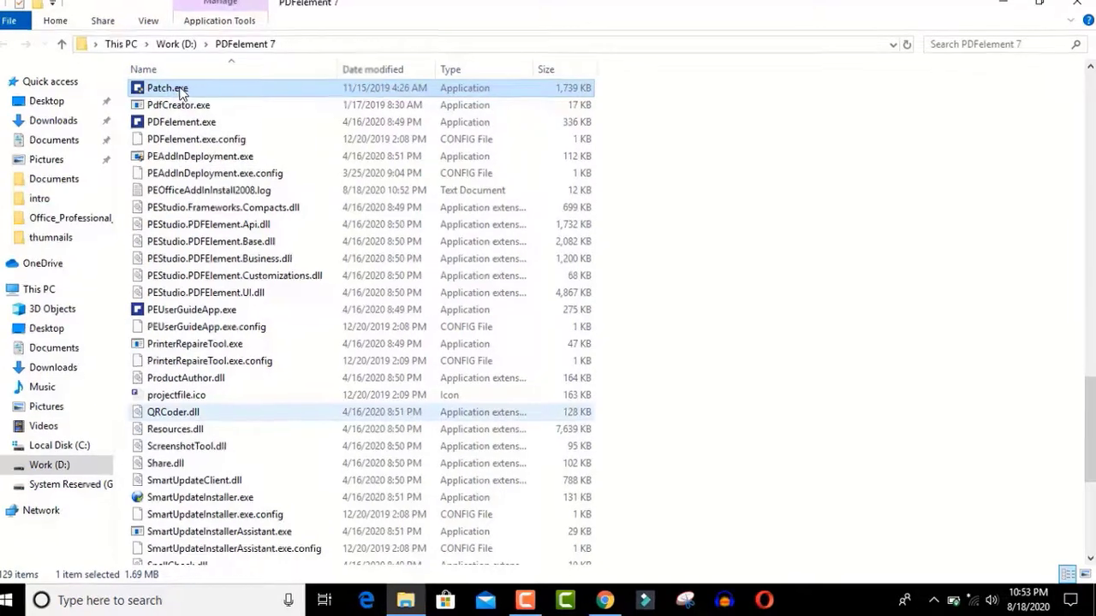
double_click(179, 89)
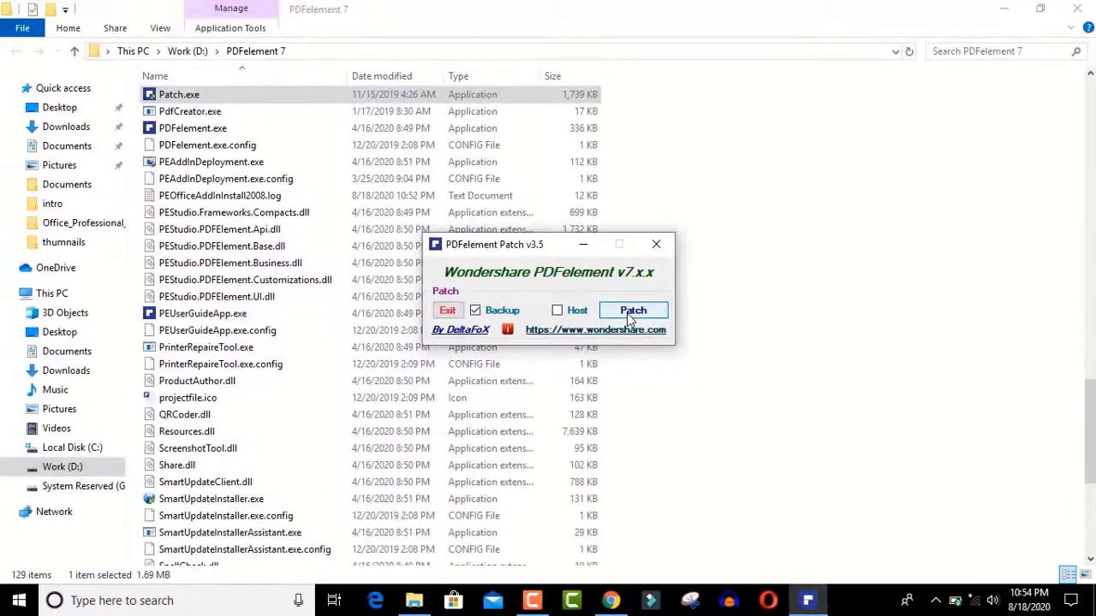
click(461, 206)
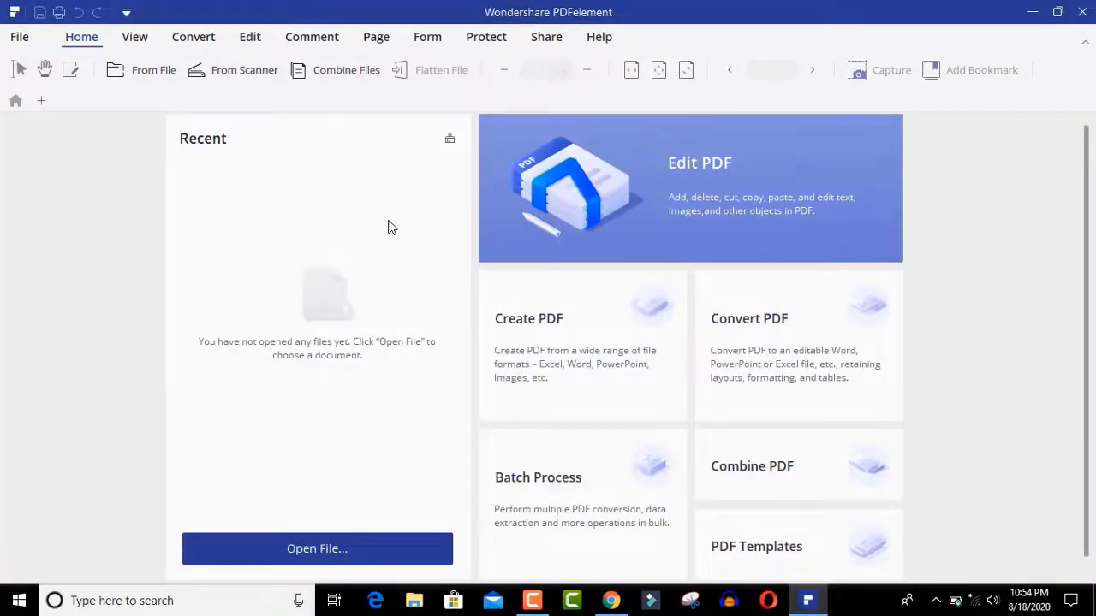
- Browse the Home, View and Page tools, ending on Convert with OCR and To Word visible
click(199, 43)
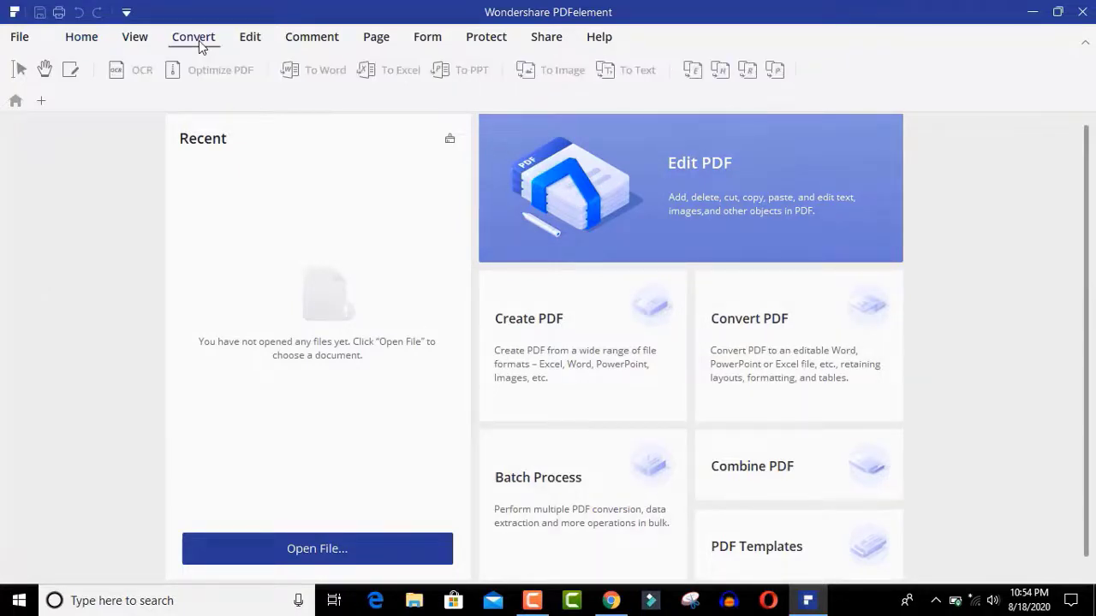
click(130, 39)
click(87, 43)
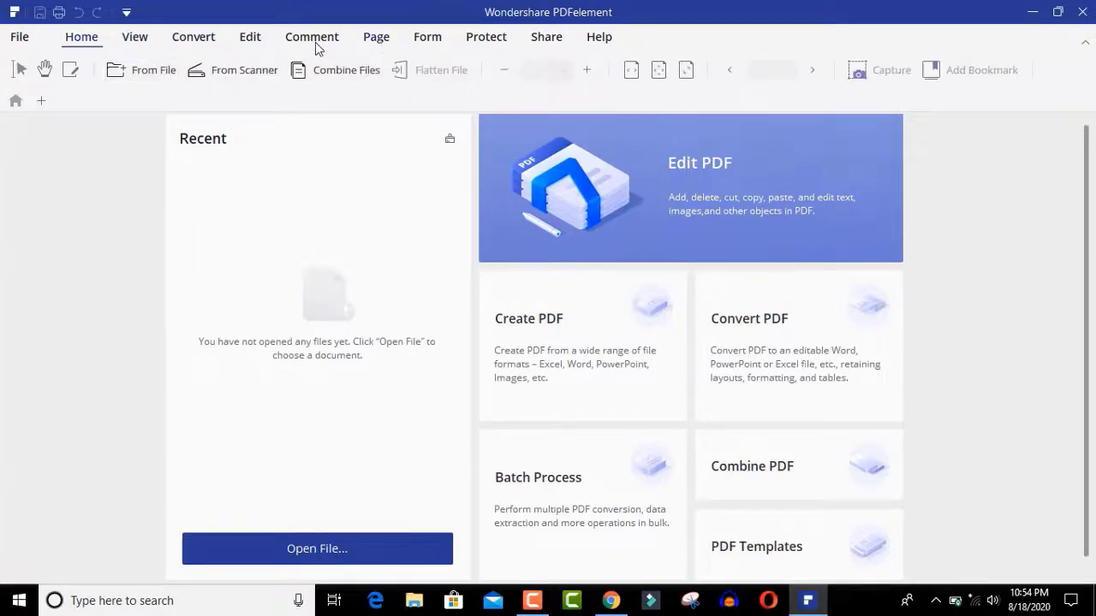
click(251, 41)
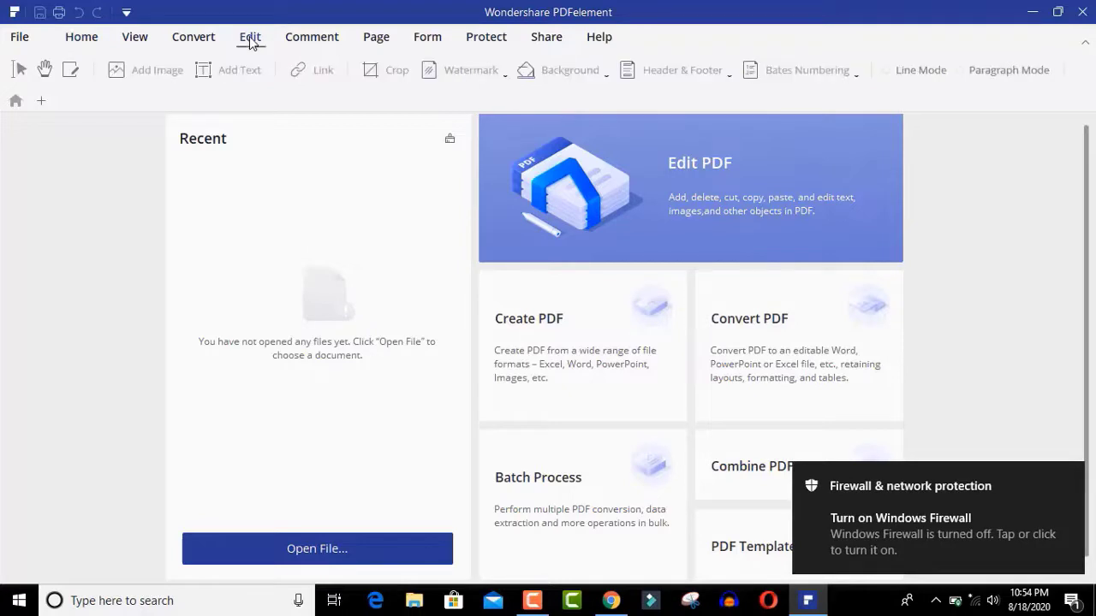
click(190, 40)
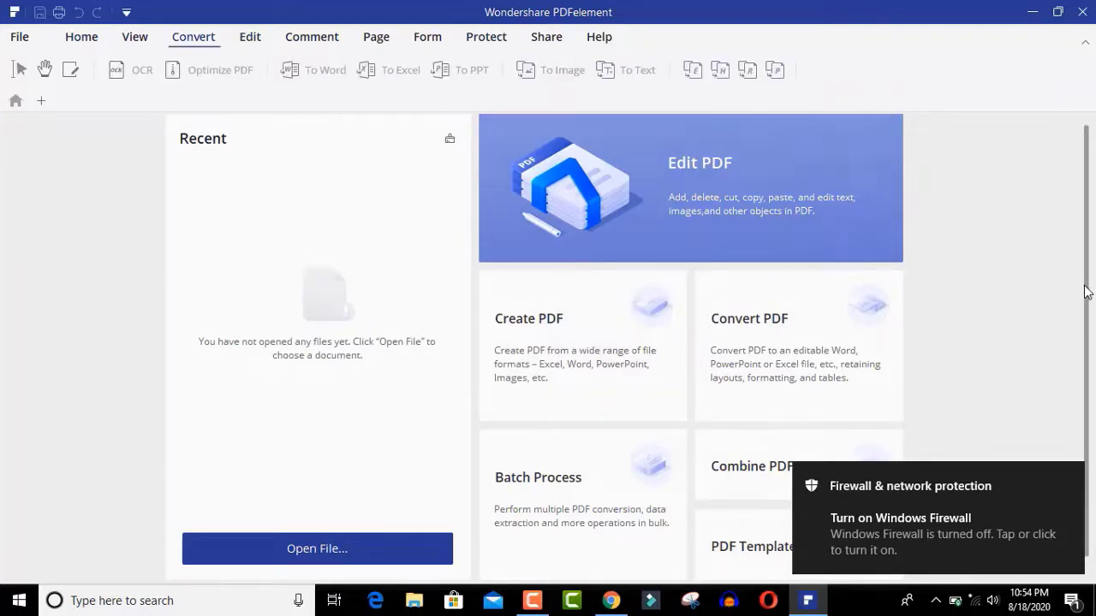
scroll(1088, 326, down, 1)
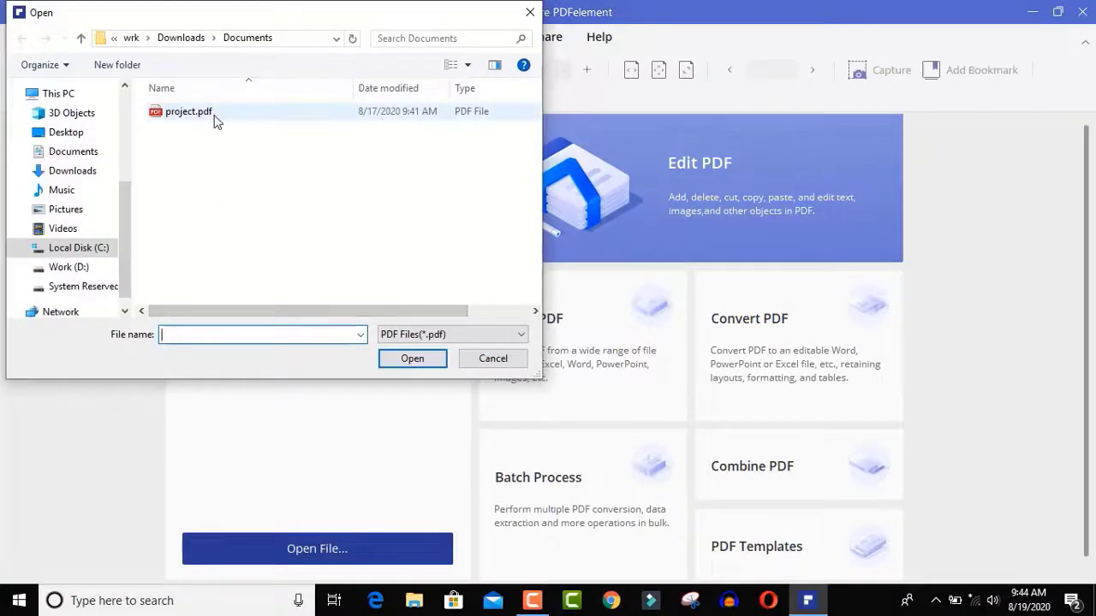
- Open project.pdf and launch OCR from the Convert tools
double_click(215, 121)
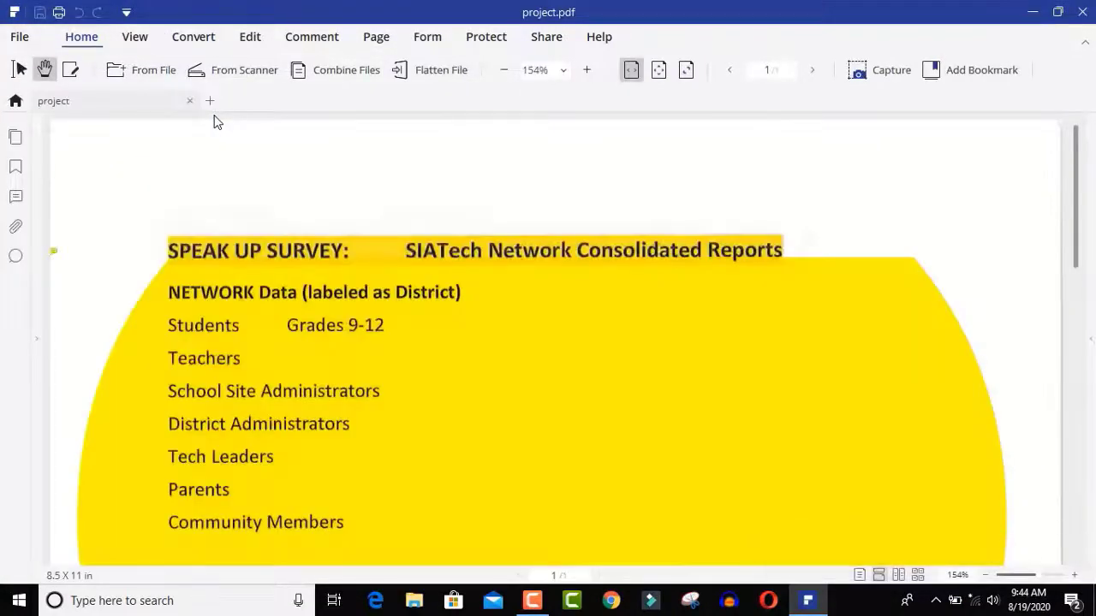
click(201, 41)
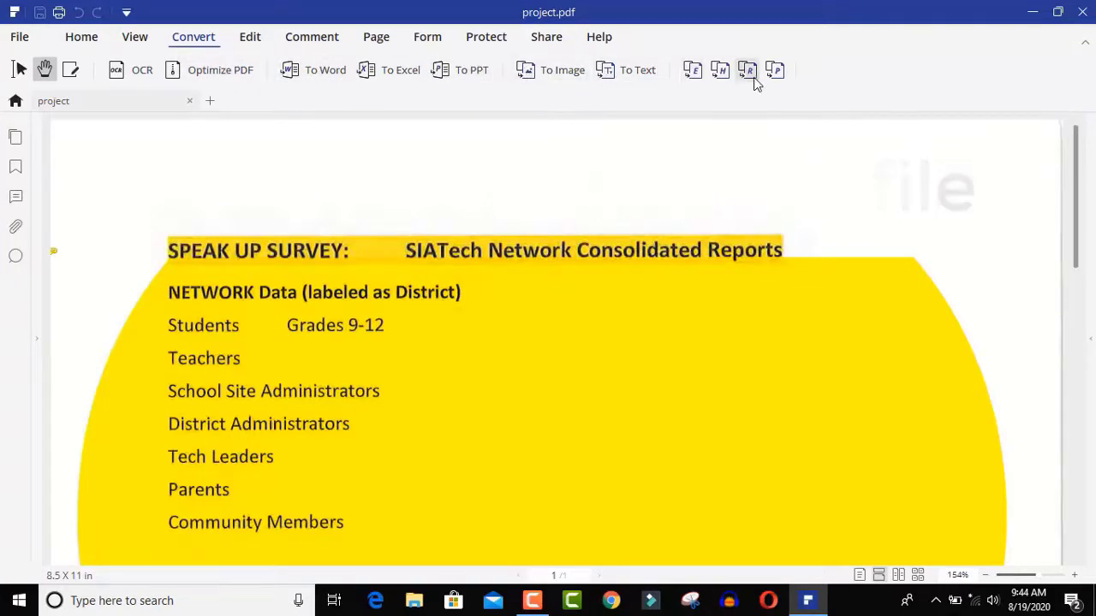
click(250, 41)
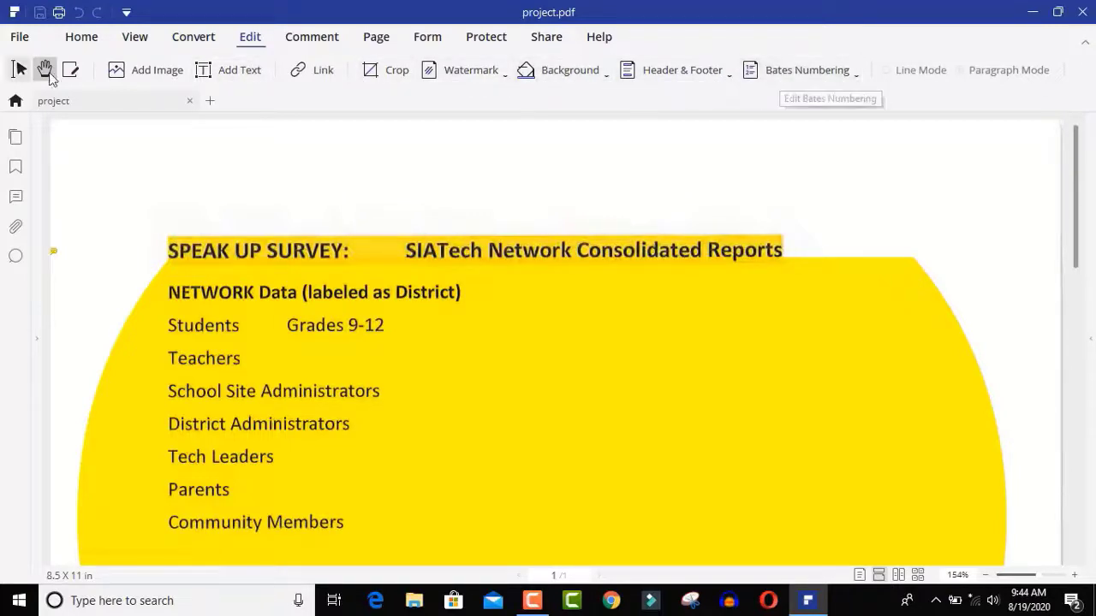
click(197, 38)
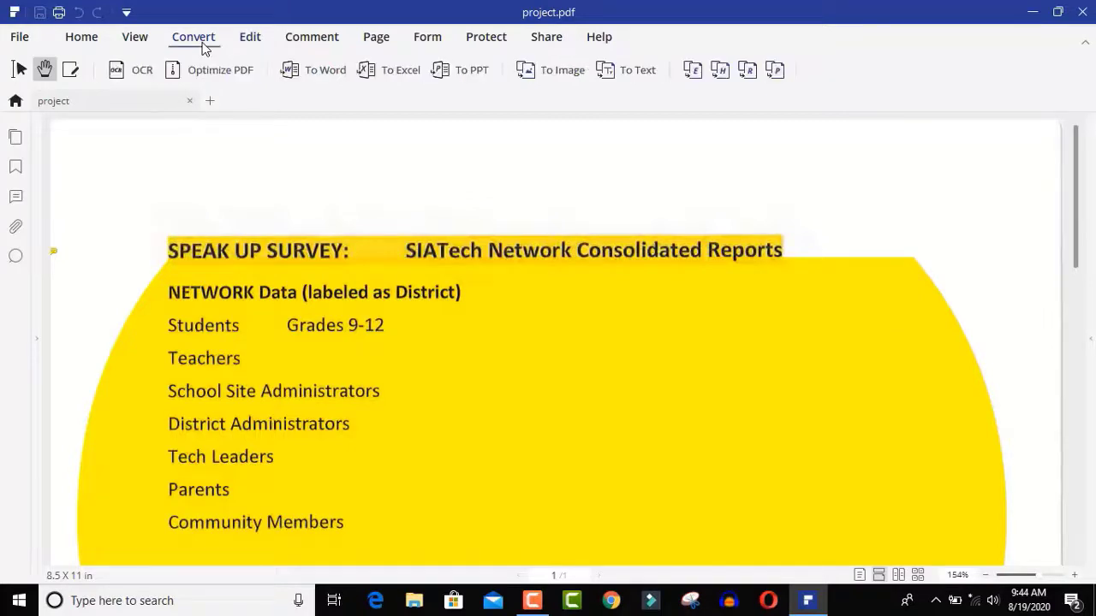
mouse_move(285, 326)
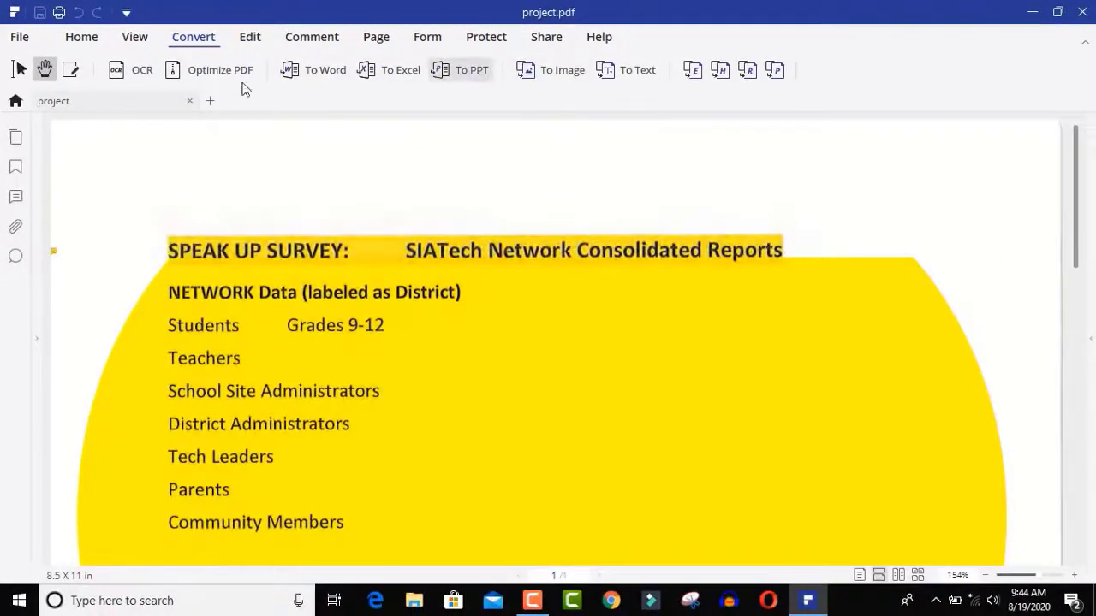
click(141, 72)
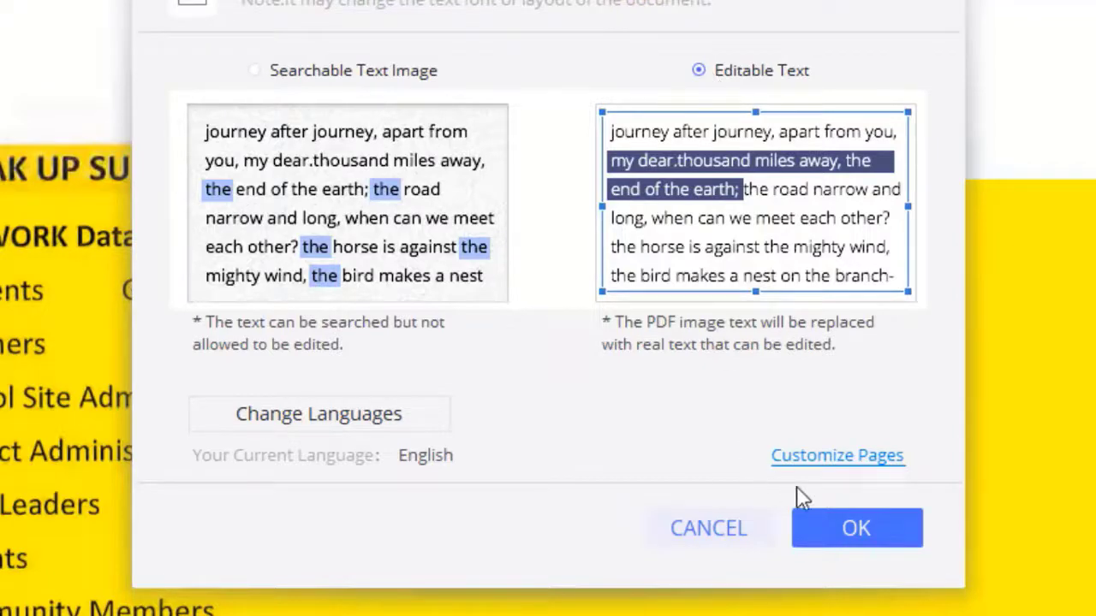
- Run OCR as Editable Text in English to create project_OCR.pdf
click(837, 531)
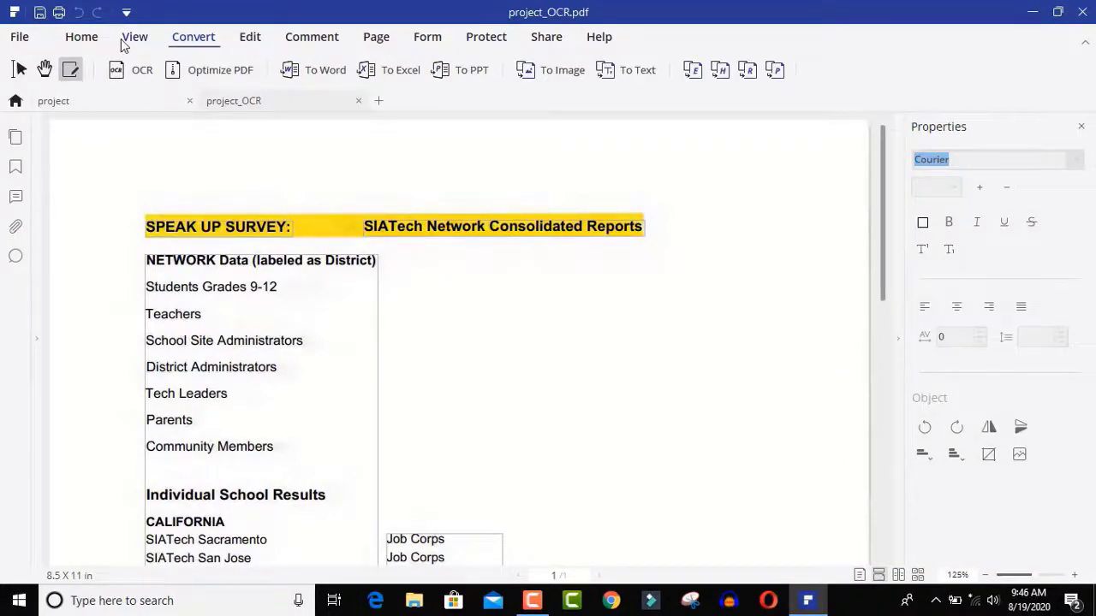
- Try selecting the heading and the Teachers text block, checking fonts without changes
click(287, 233)
click(265, 227)
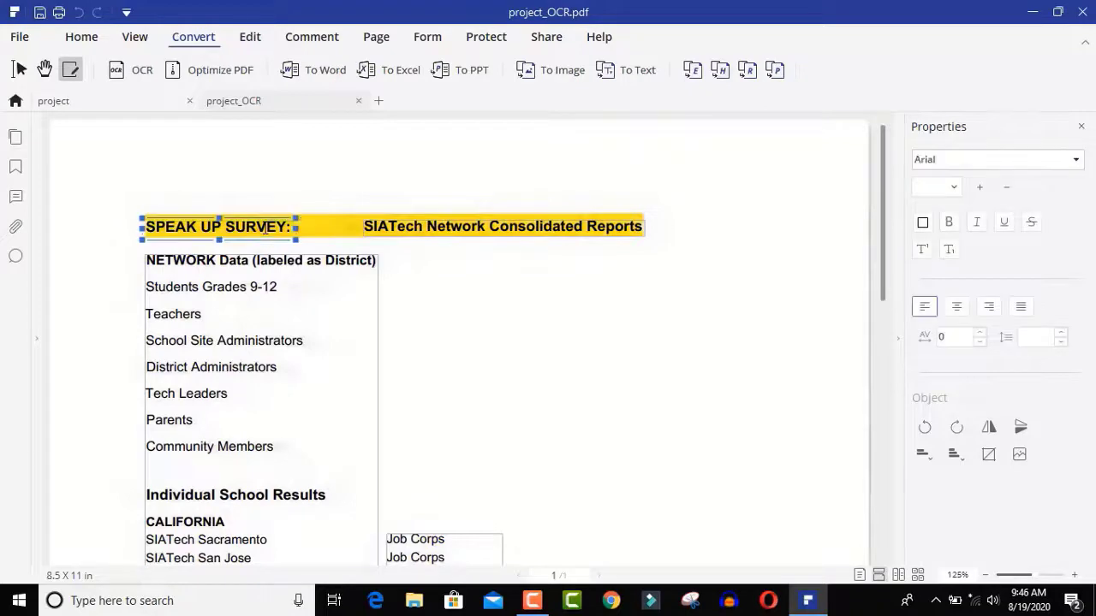
key(ctrl+a)
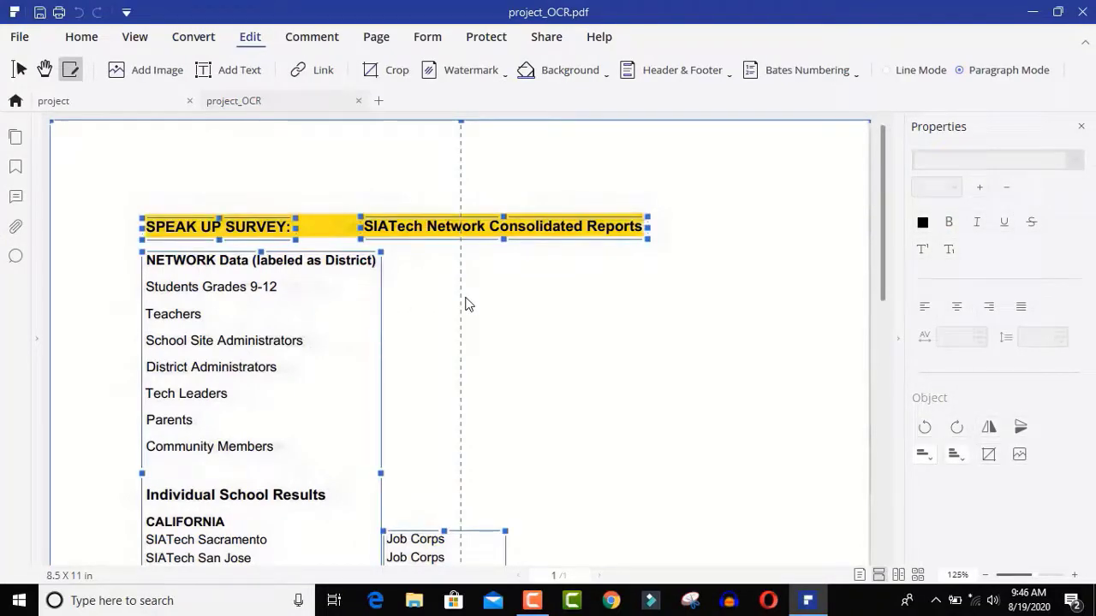
double_click(270, 305)
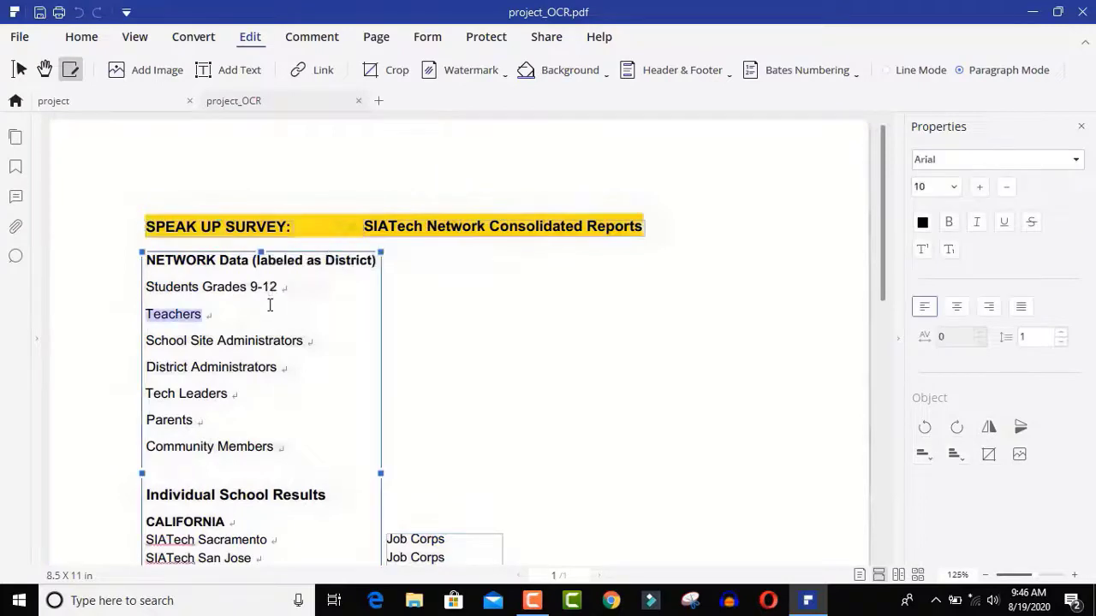
key(ctrl+a)
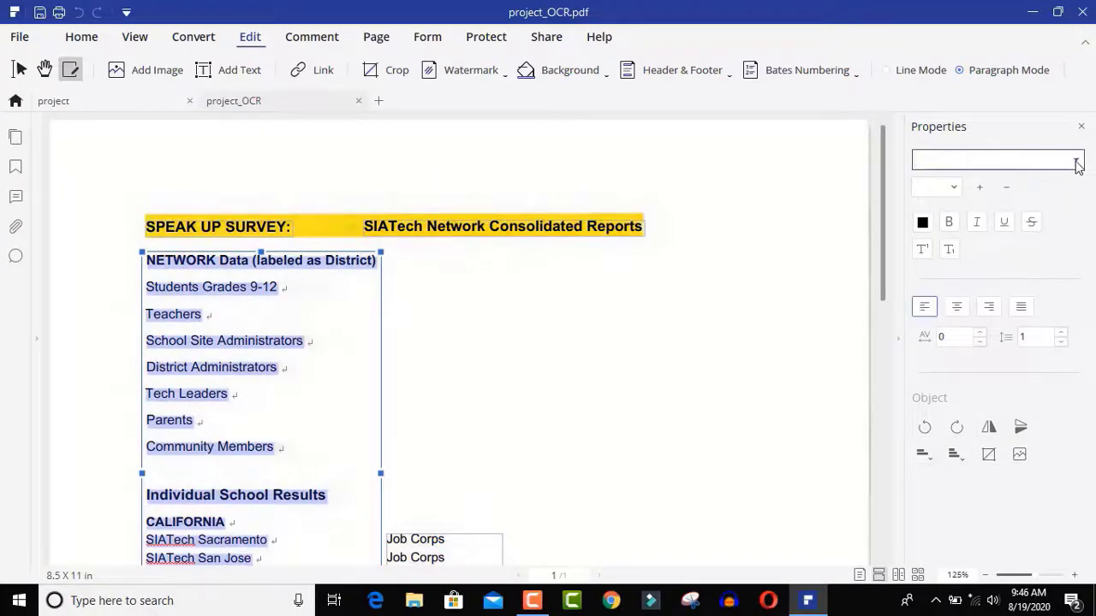
click(1077, 163)
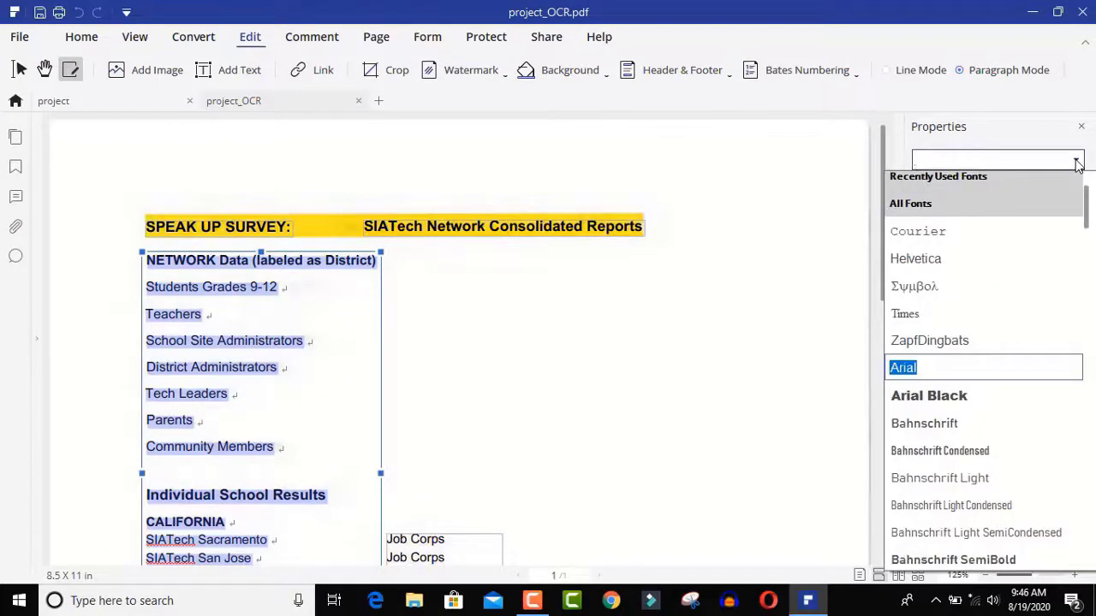
click(1077, 163)
click(572, 195)
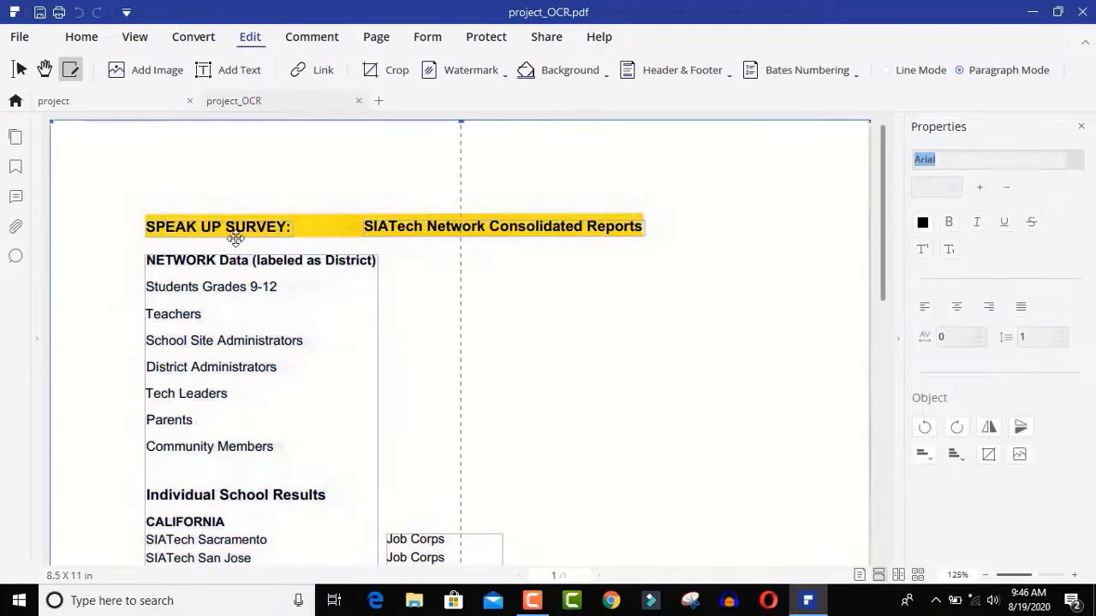
- Replace the words SPEAK UP SURVEY in the heading with 'Logy Tech Welcom'
click(288, 227)
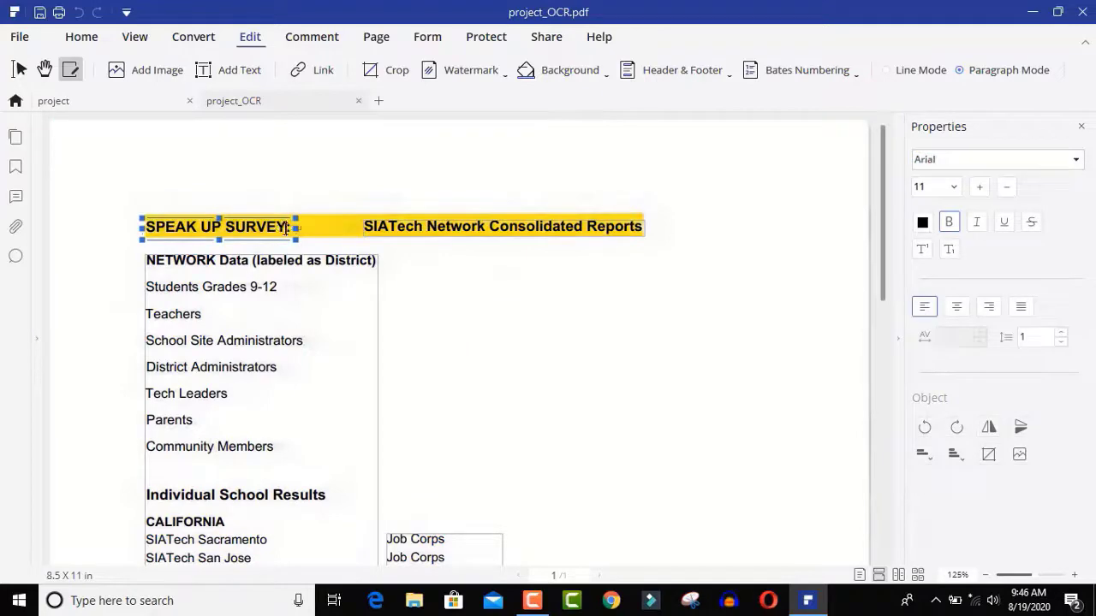
drag(287, 229, 145, 226)
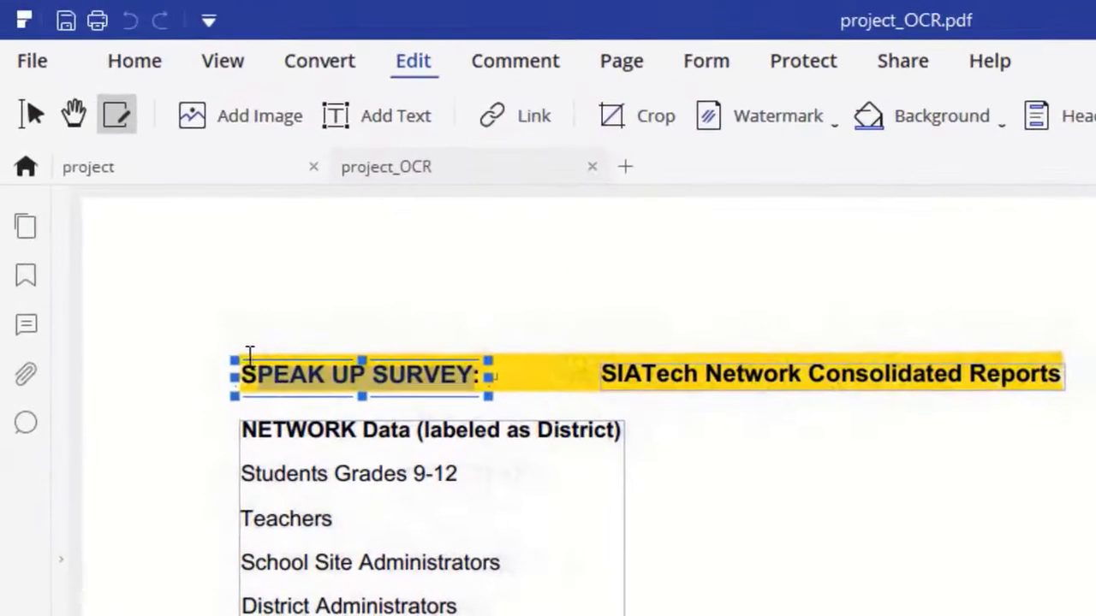
key(BackSpace)
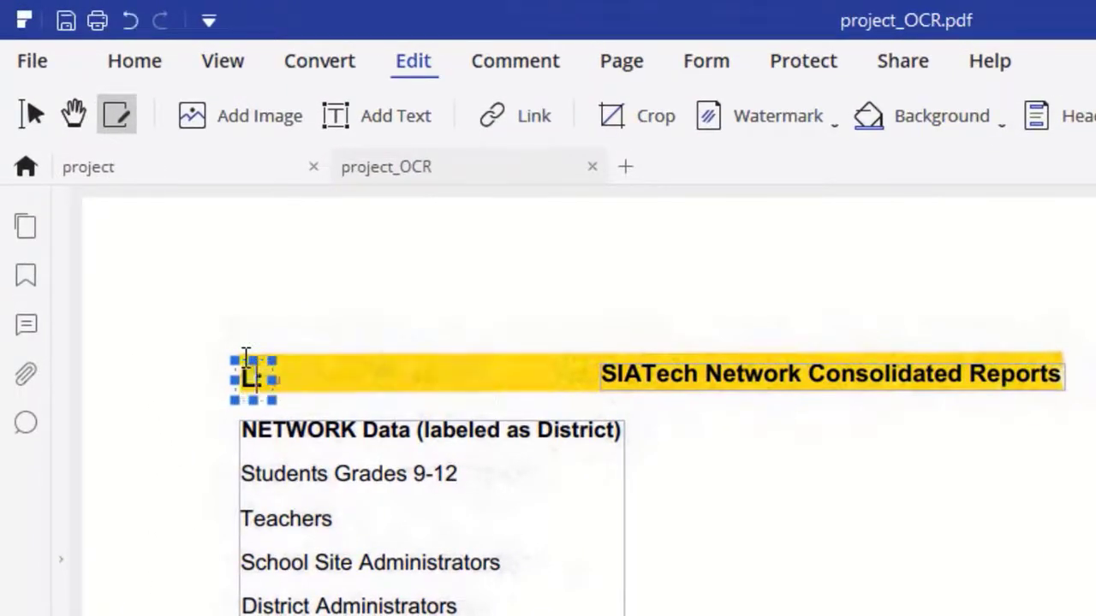
text(Logy Tec)
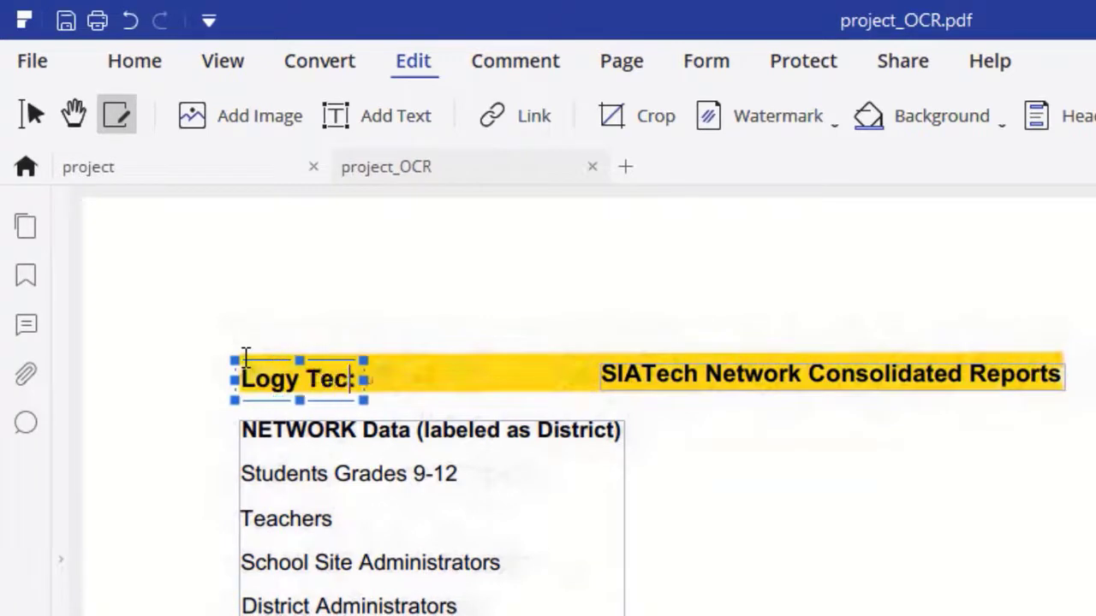
text(h W)
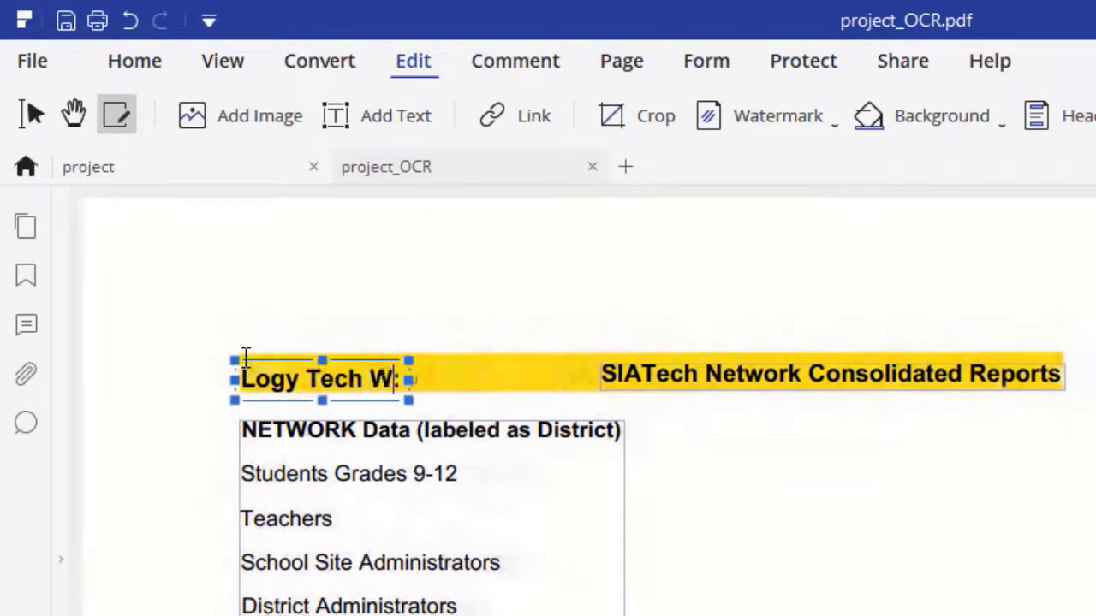
text(elco)
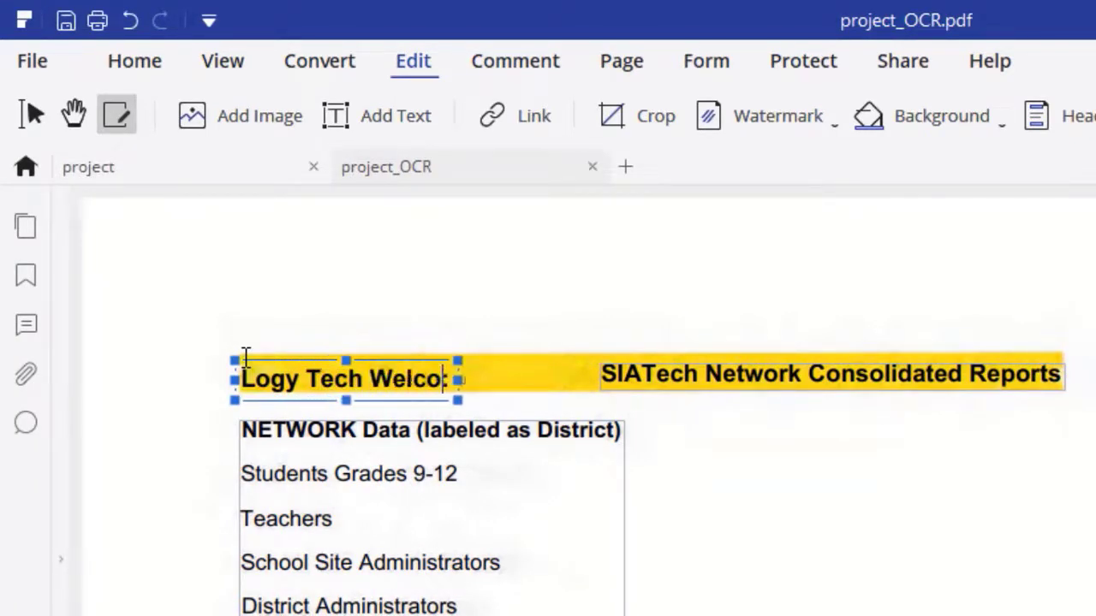
text(m)
click(768, 531)
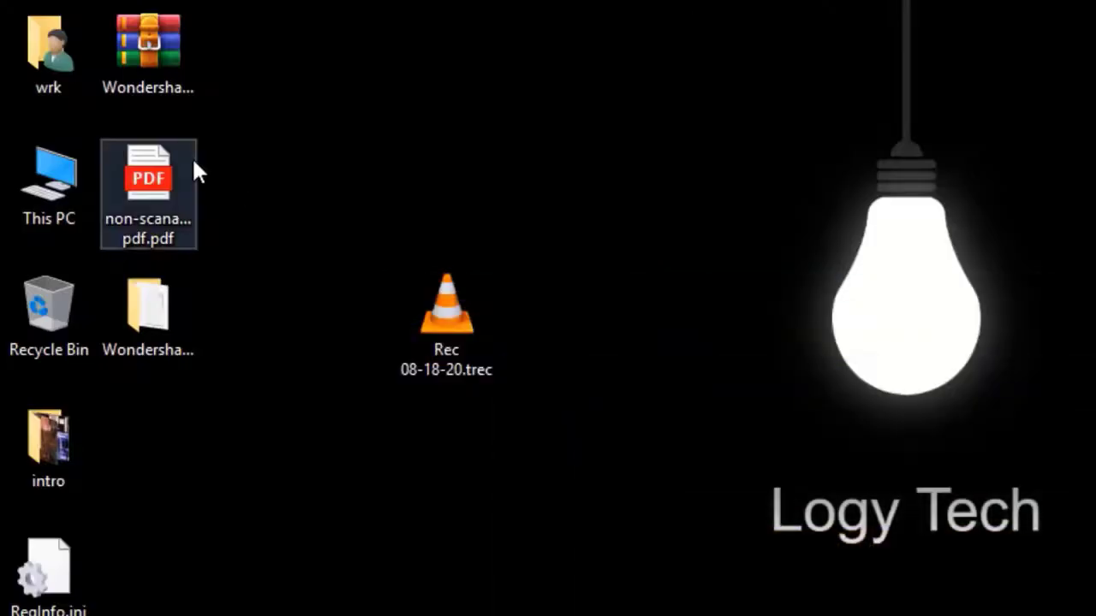
- Open non-scanable pdf.pdf in Edge for comparison, then return to PDFelement
click(192, 159)
double_click(143, 196)
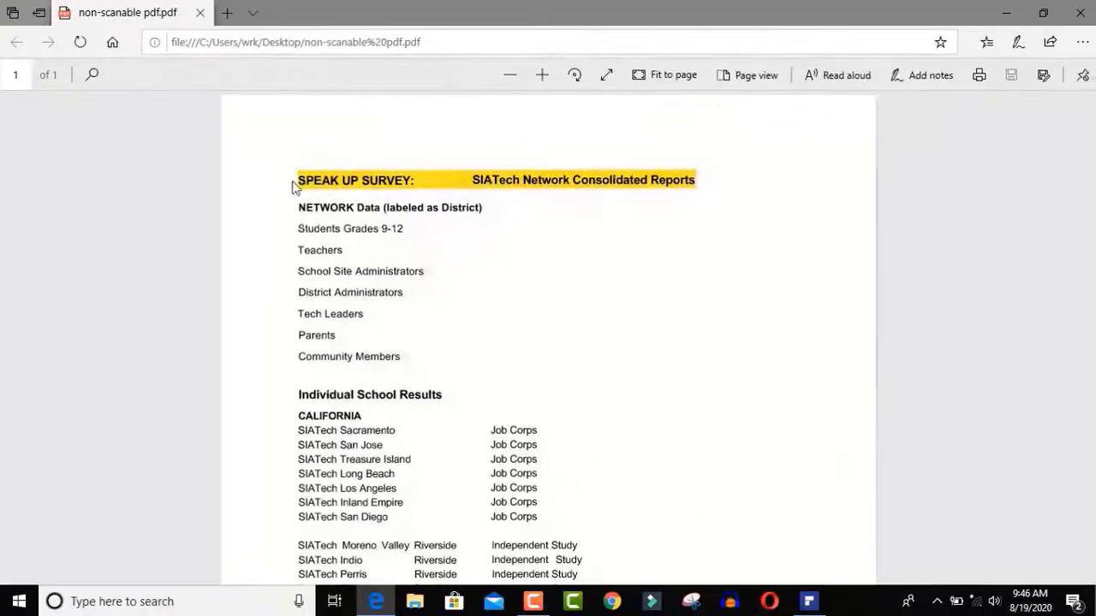
click(808, 600)
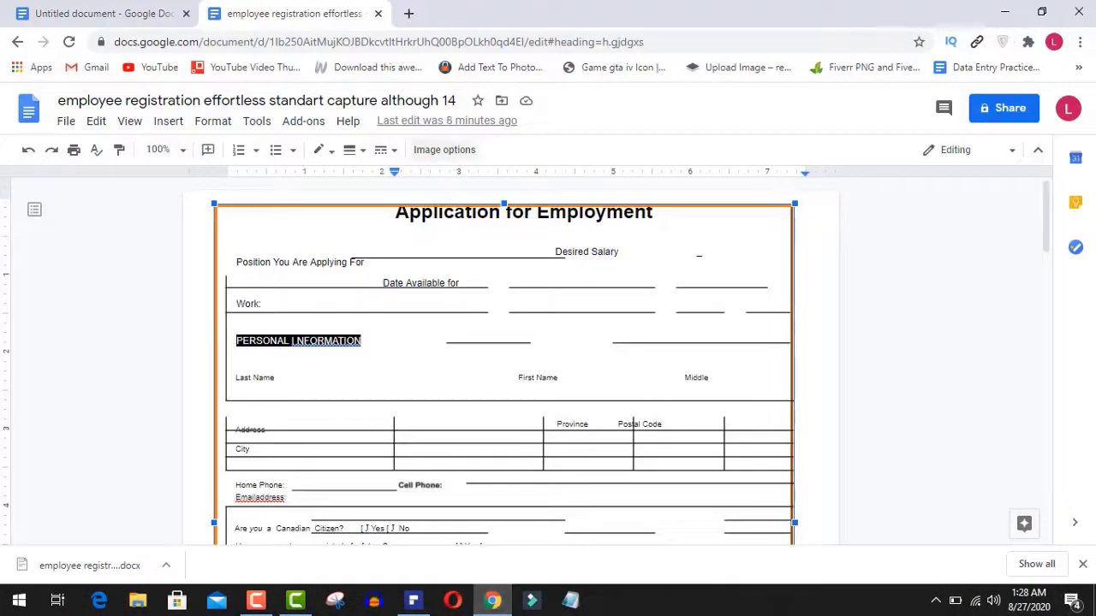
- Read the Project Details note, highlighting 'image format', 'edit these forms', 'output of' and 'image'
click(95, 13)
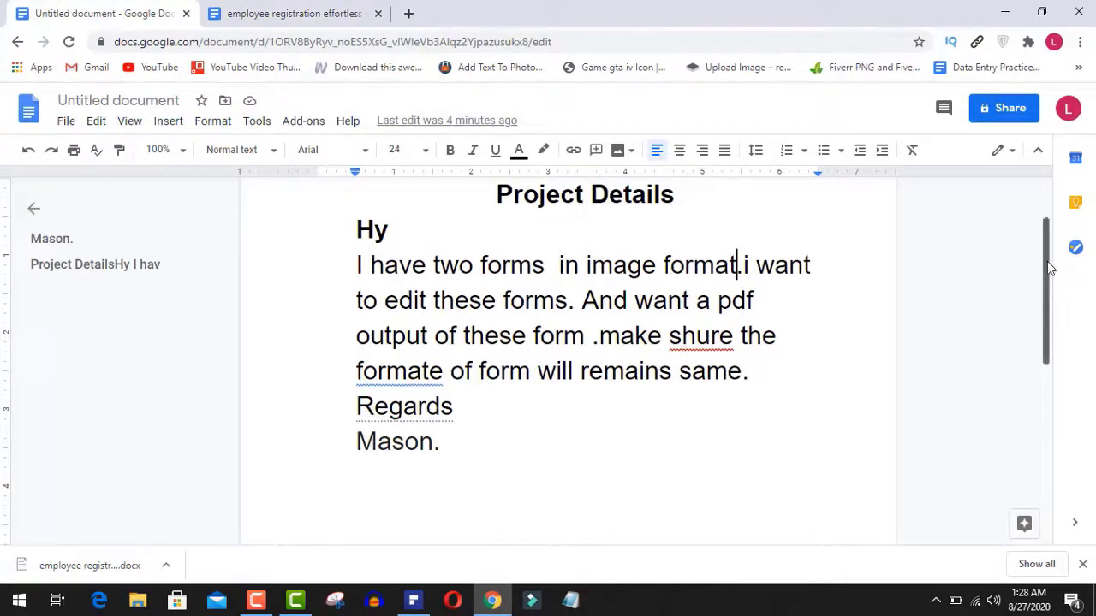
drag(1047, 261, 1034, 232)
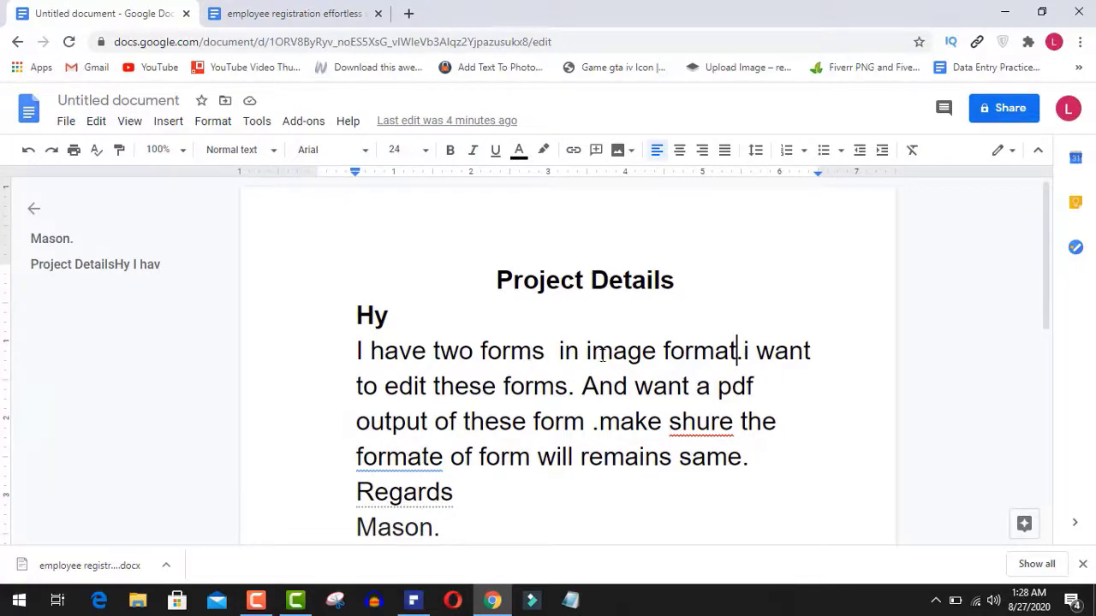
drag(736, 351, 462, 344)
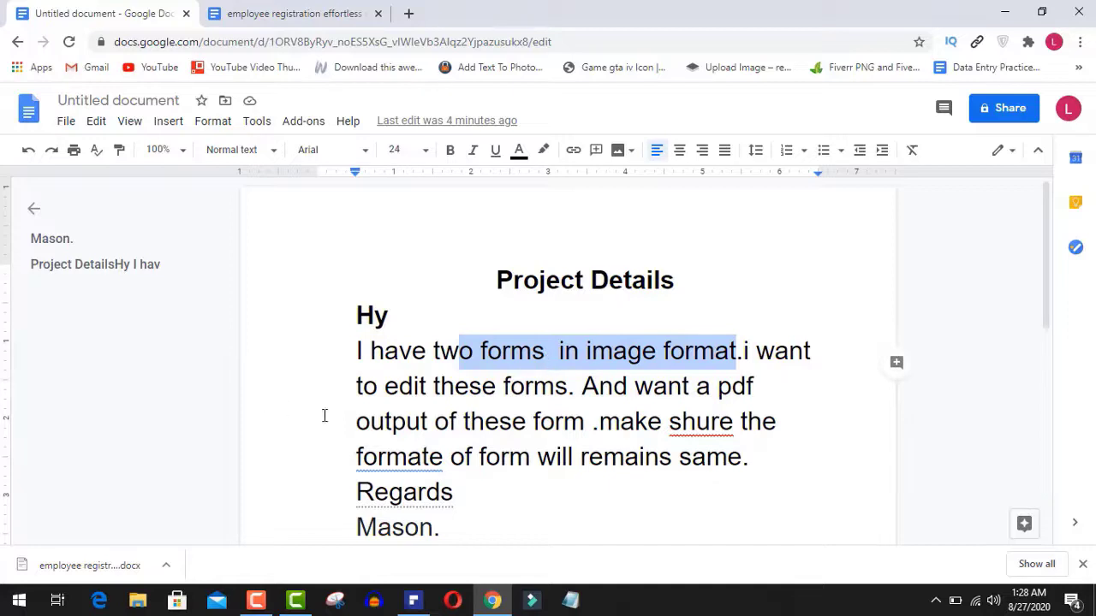
drag(569, 387, 387, 393)
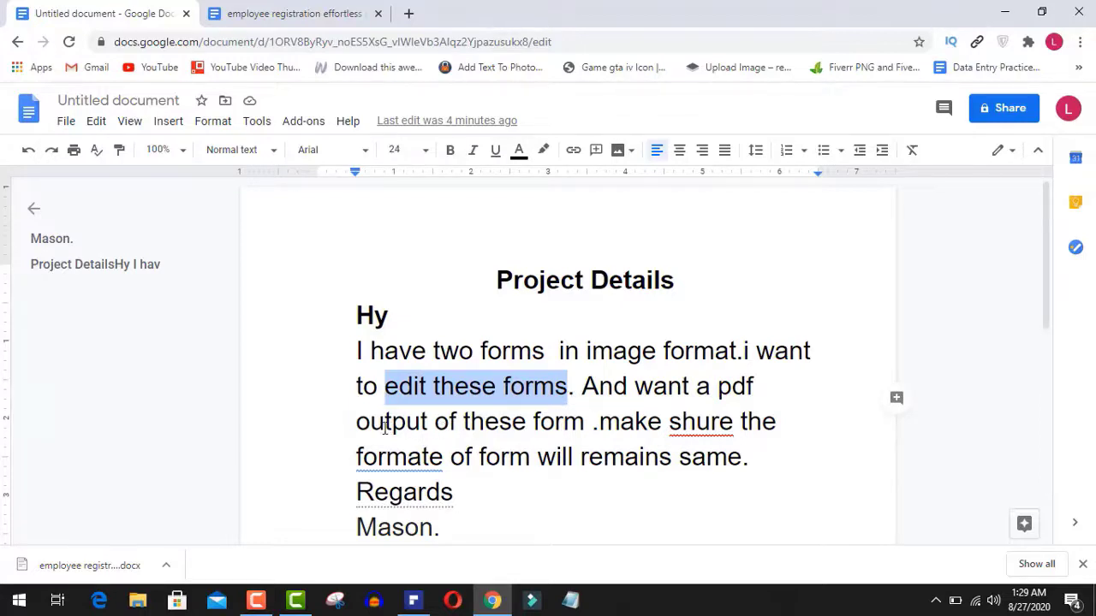
drag(370, 422, 449, 421)
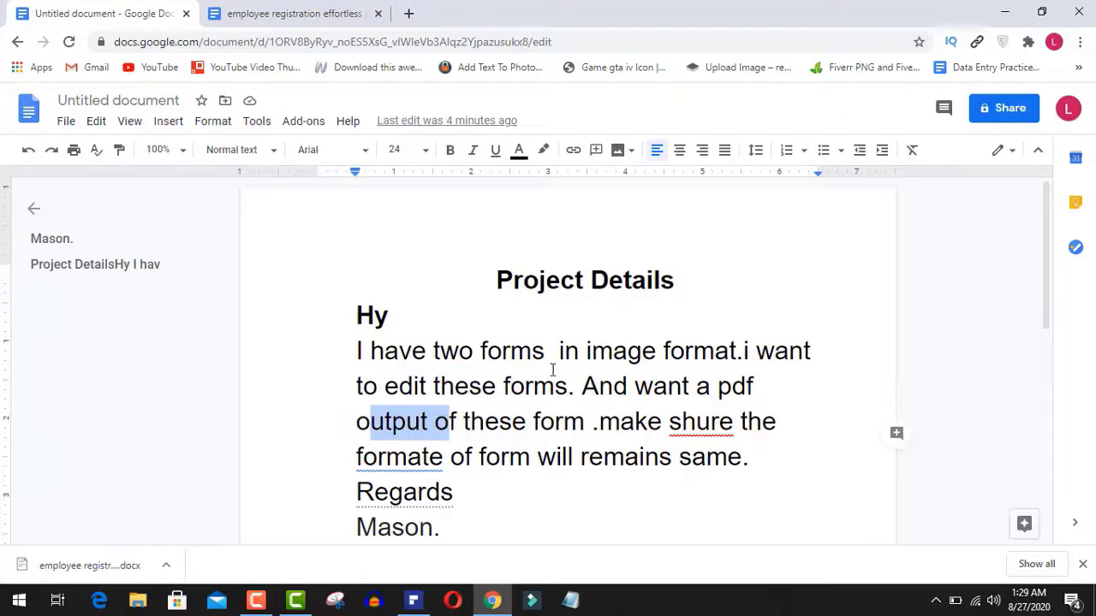
drag(580, 351, 656, 351)
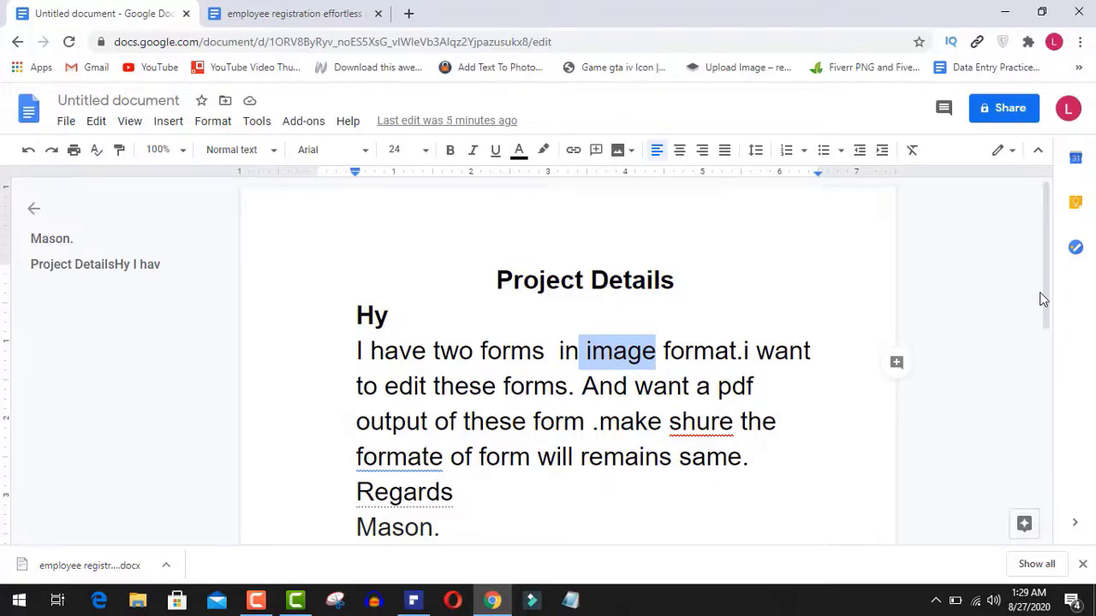
- Minimize the browser and drag the project4 folder toward the desktop centre
mouse_move(1044, 300)
mouse_down()
mouse_move(1055, 344)
mouse_move(1057, 220)
mouse_up()
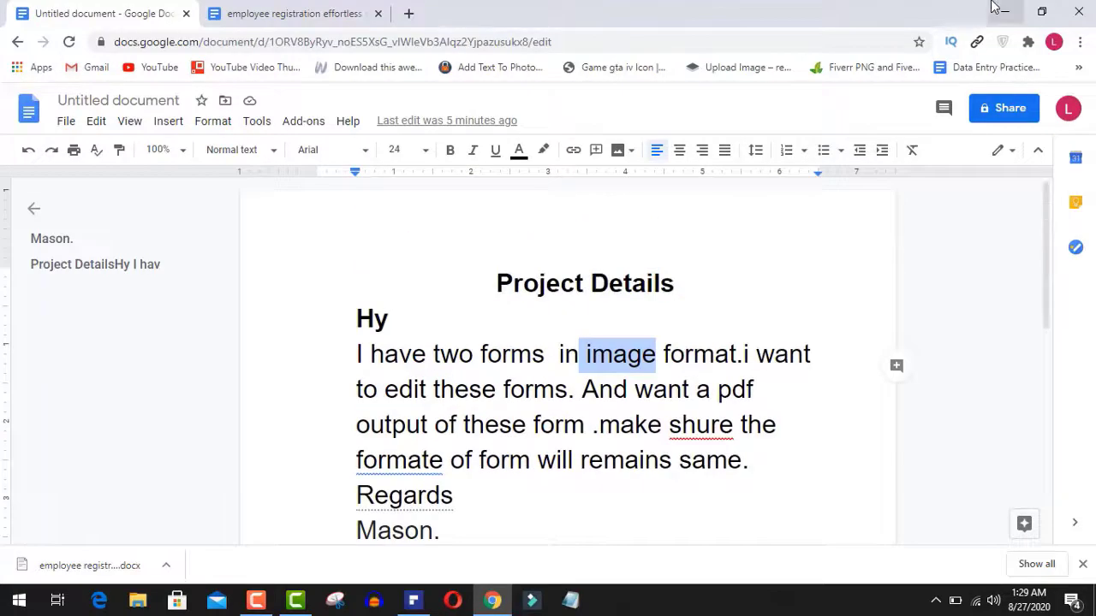
click(998, 8)
mouse_move(29, 428)
mouse_down()
mouse_move(466, 327)
mouse_move(519, 212)
mouse_up()
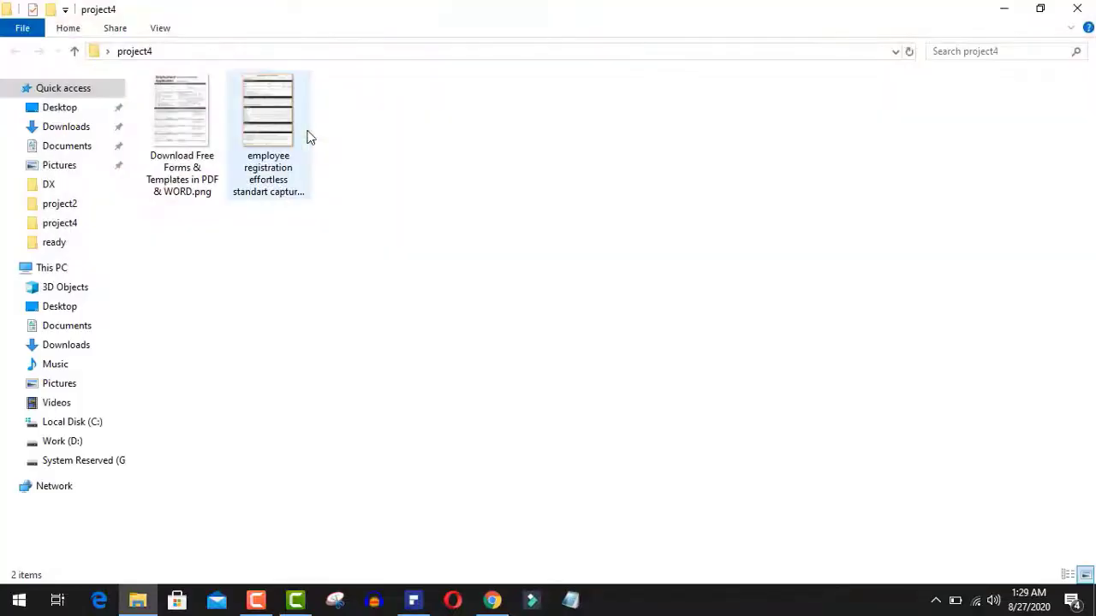
click(182, 132)
double_click(182, 137)
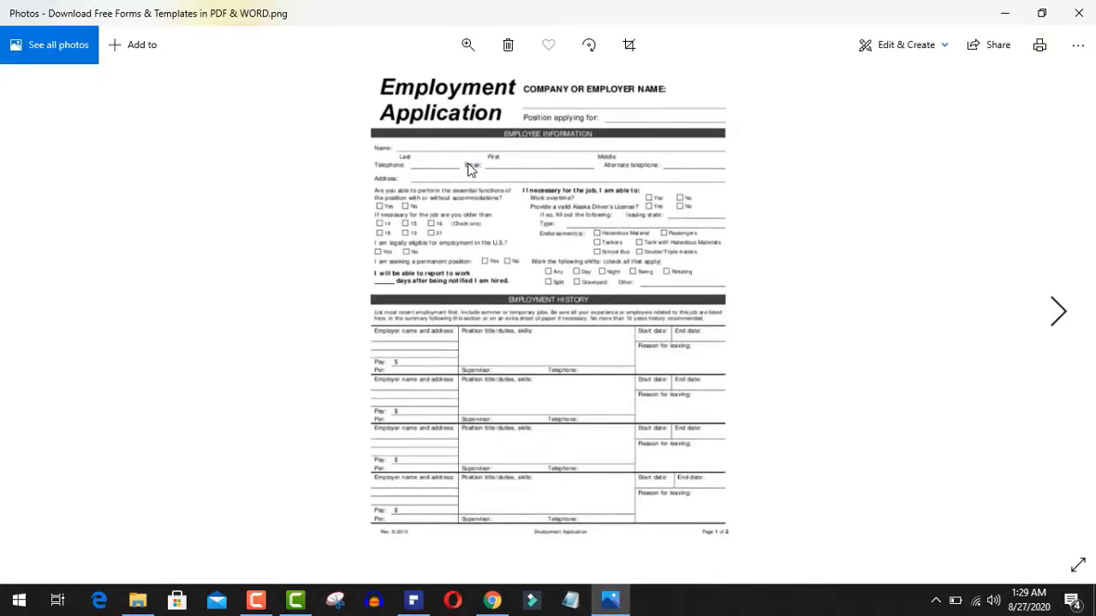
scroll(494, 191, up, 2)
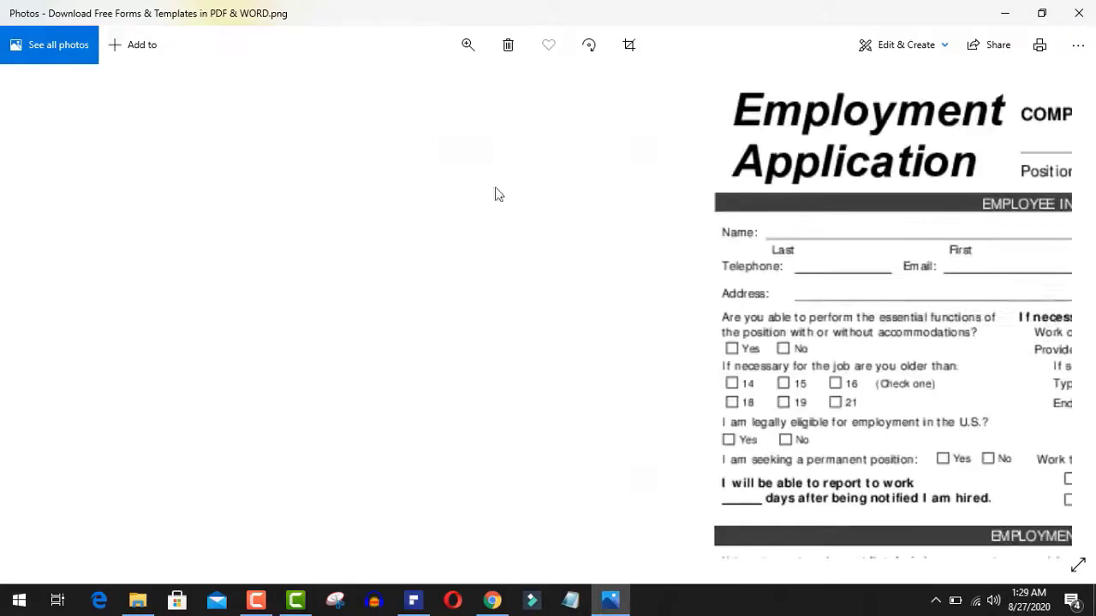
scroll(505, 354, down, 2)
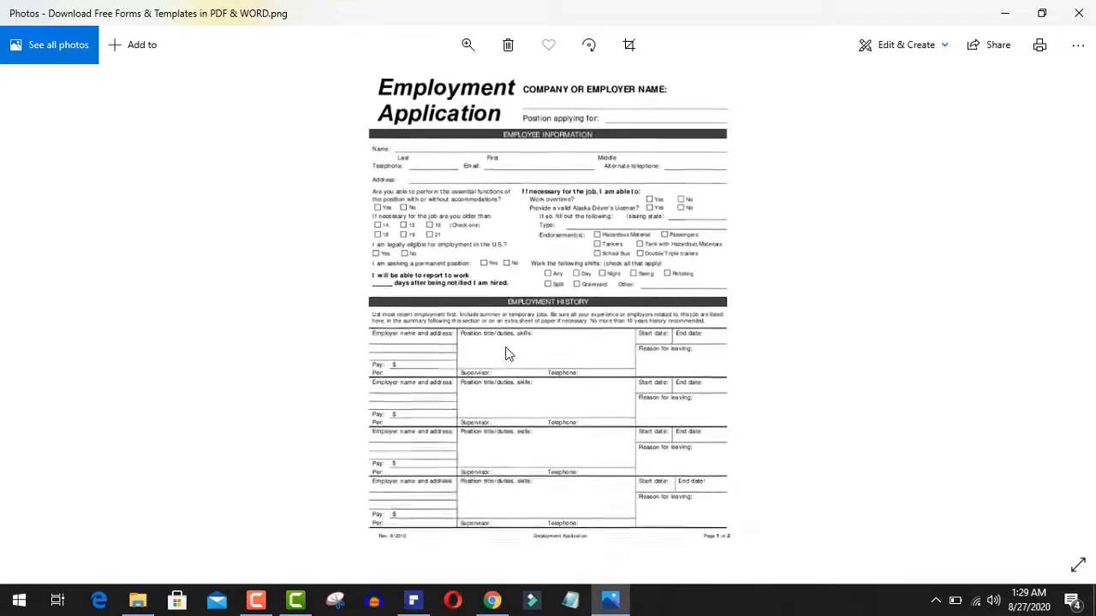
scroll(505, 353, up, 2)
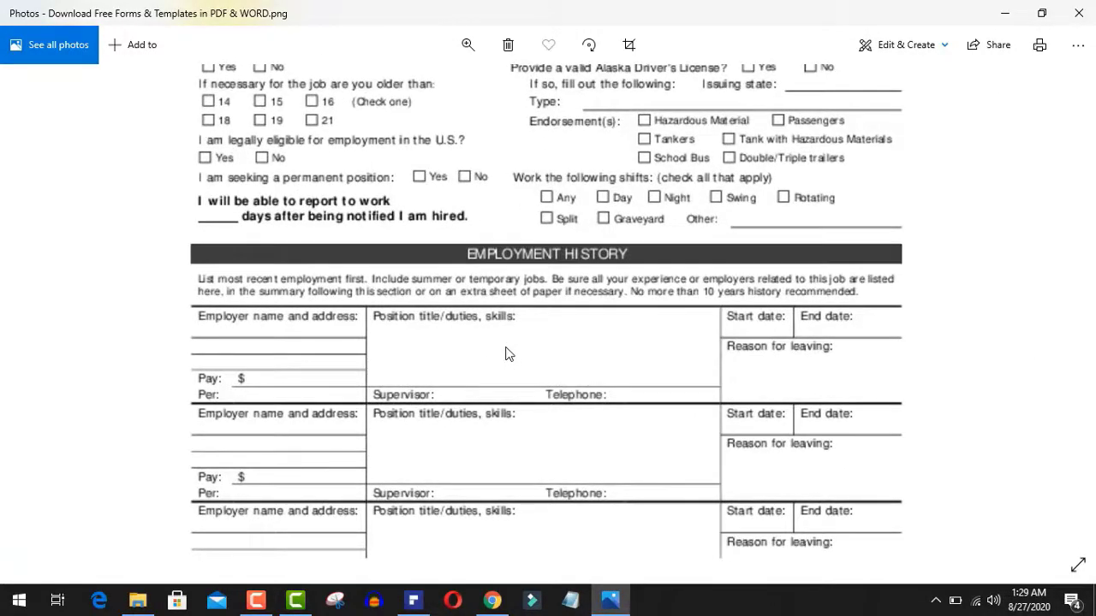
scroll(505, 354, down, 2)
key(Right)
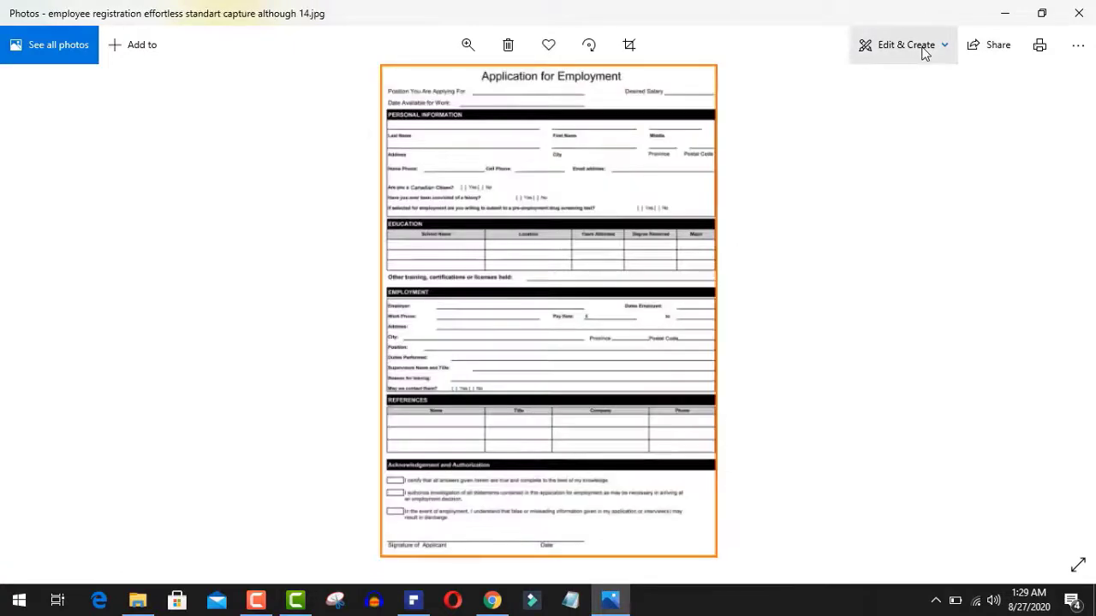
scroll(582, 160, up, 2)
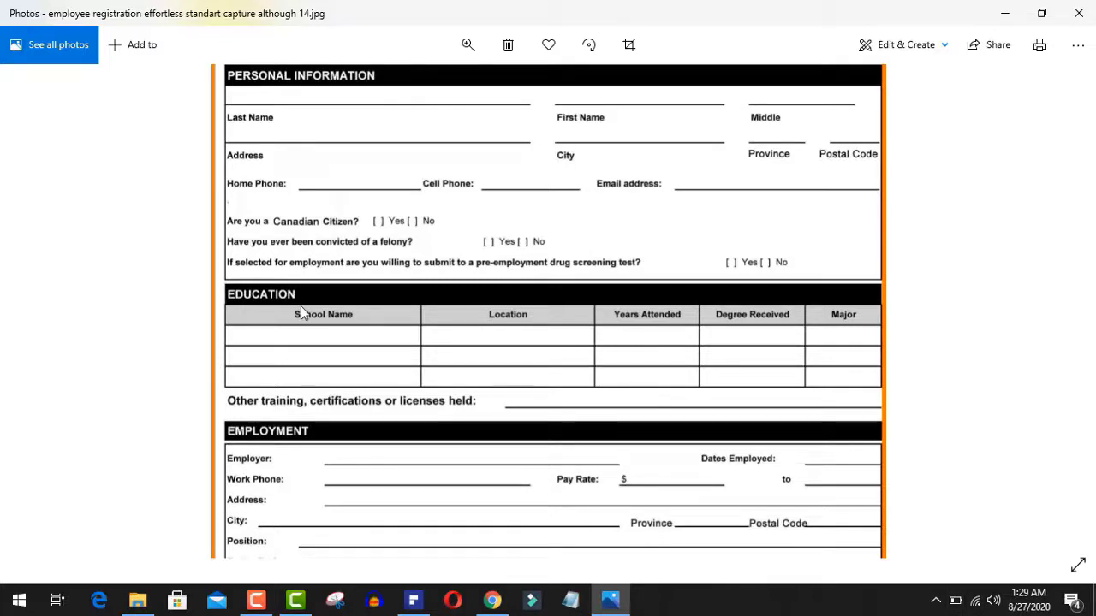
click(466, 48)
click(467, 47)
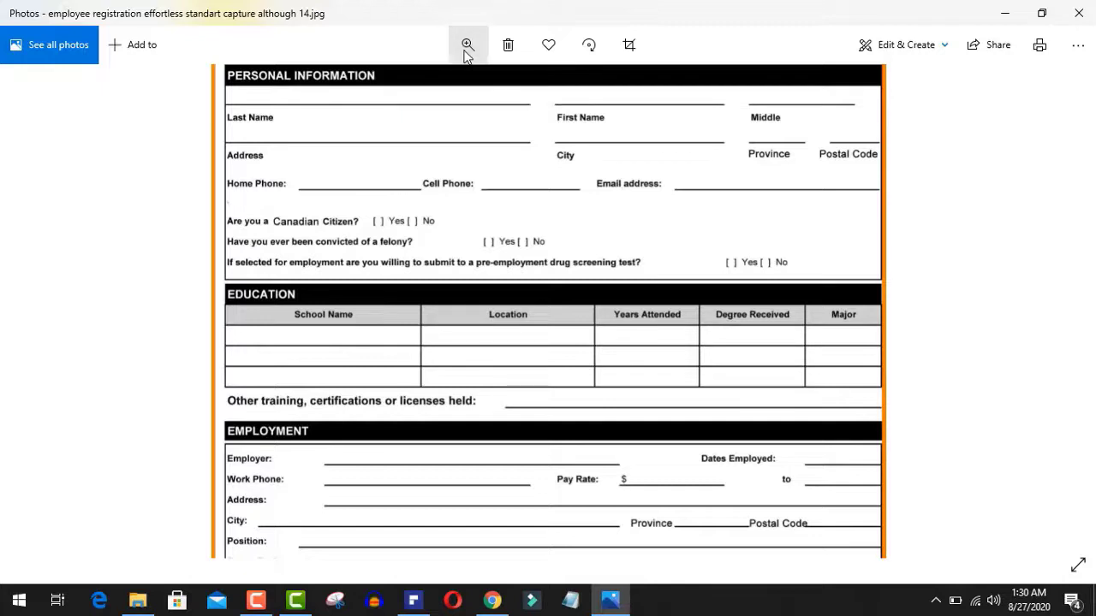
click(467, 47)
click(431, 87)
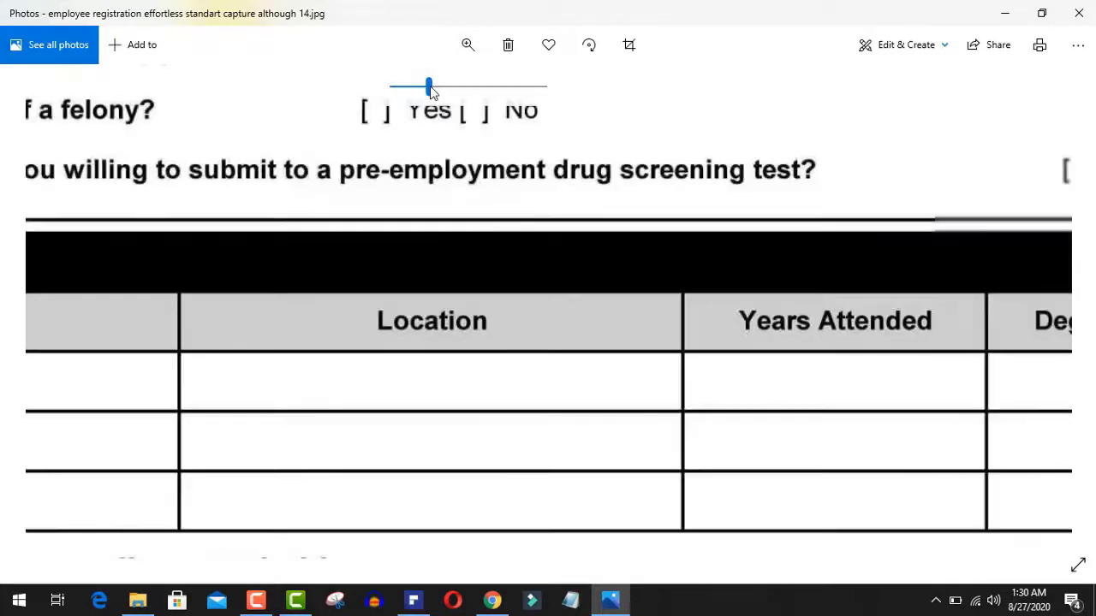
click(457, 87)
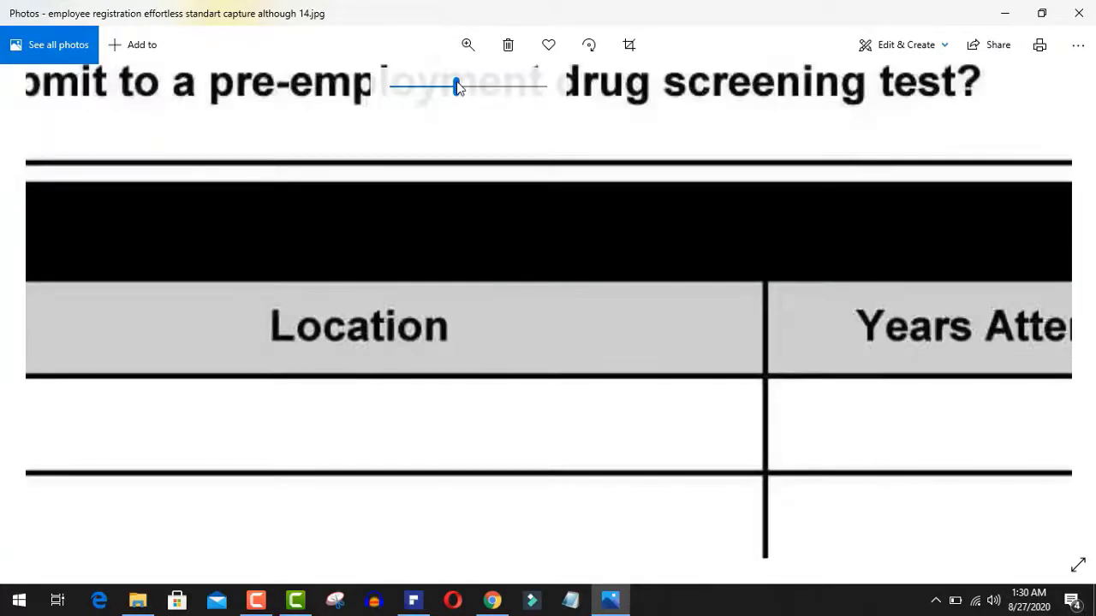
click(485, 88)
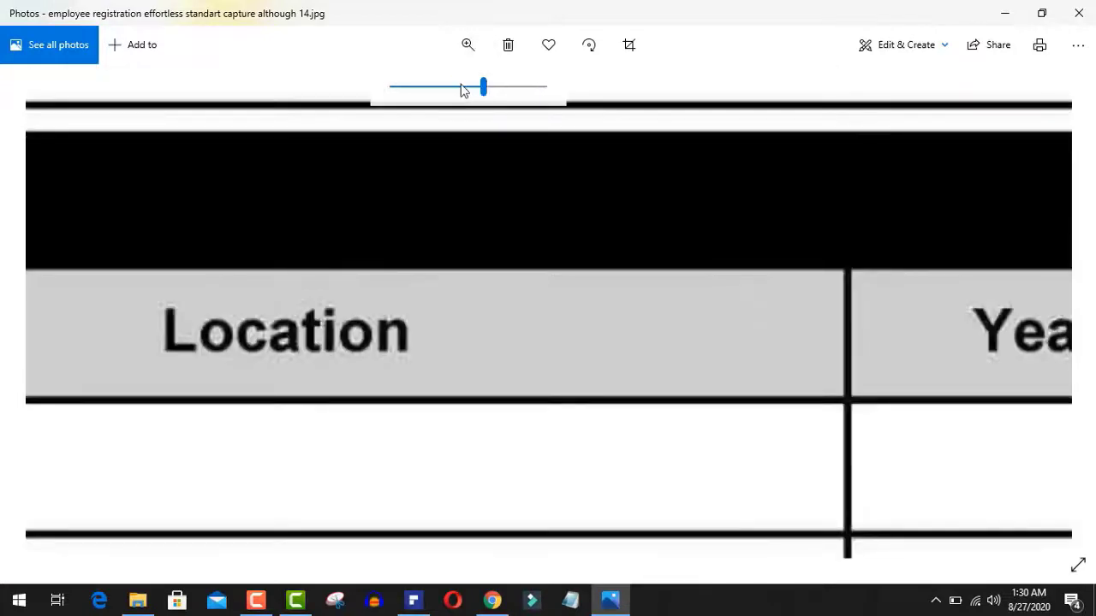
click(459, 87)
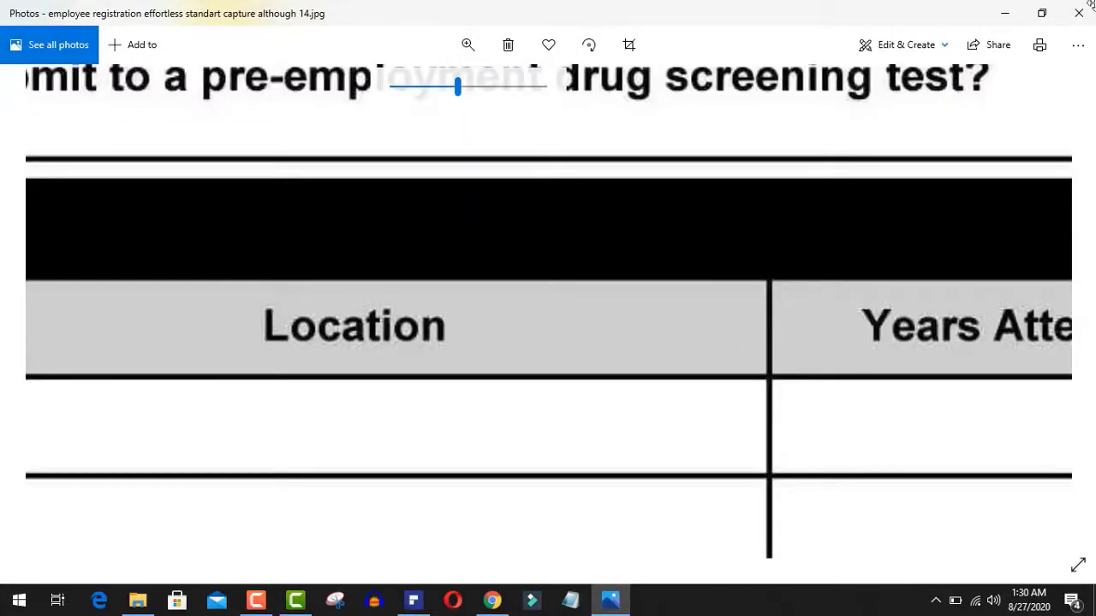
click(1079, 13)
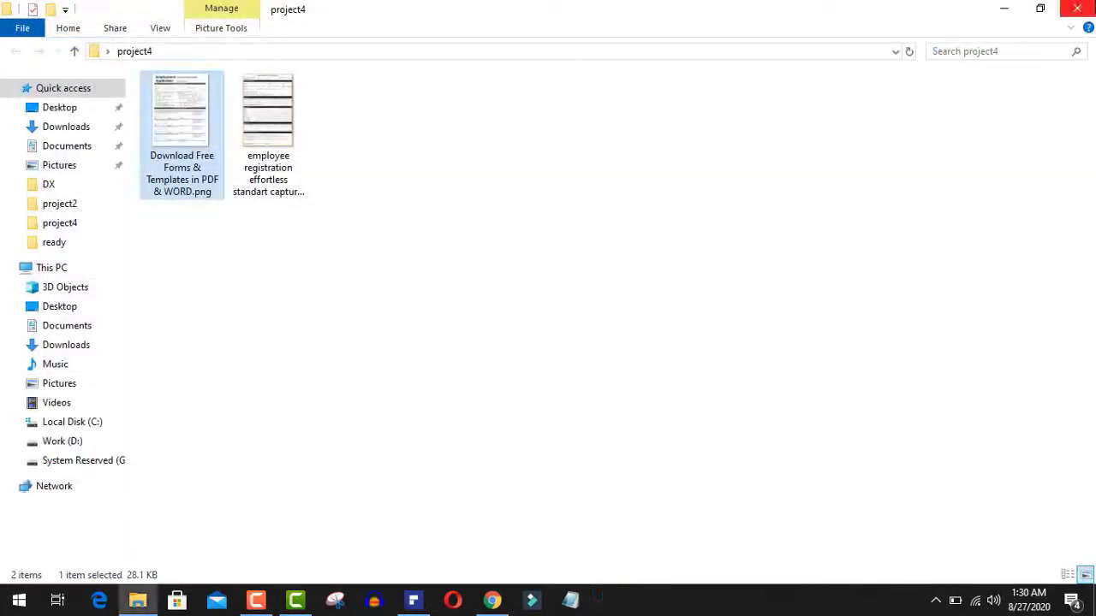
click(1091, 4)
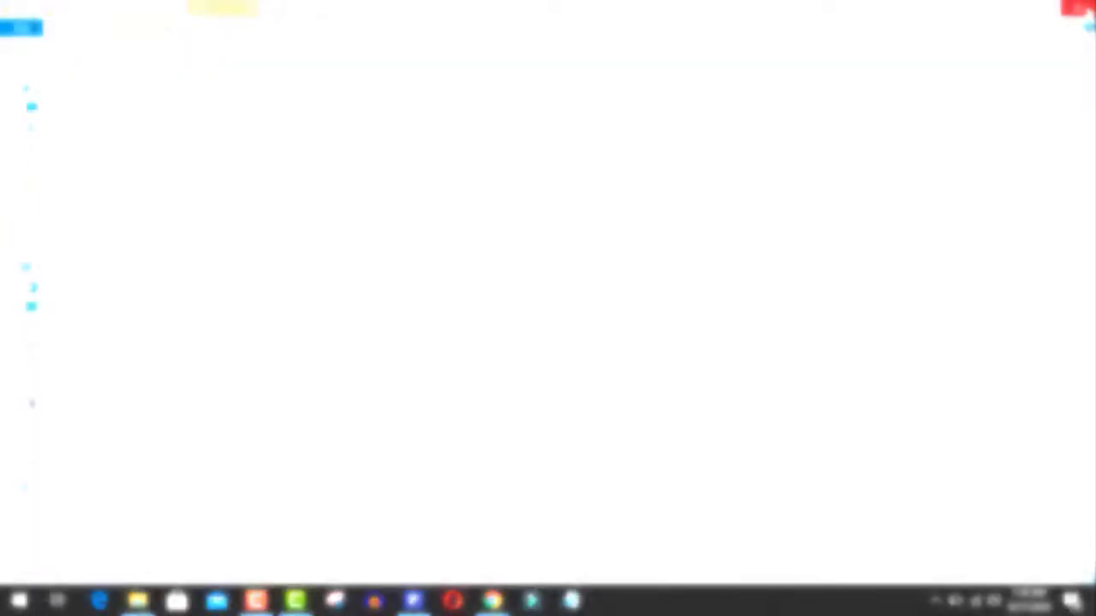
- Reopen the browser and inspect the employee registration document's application form image
click(1086, 8)
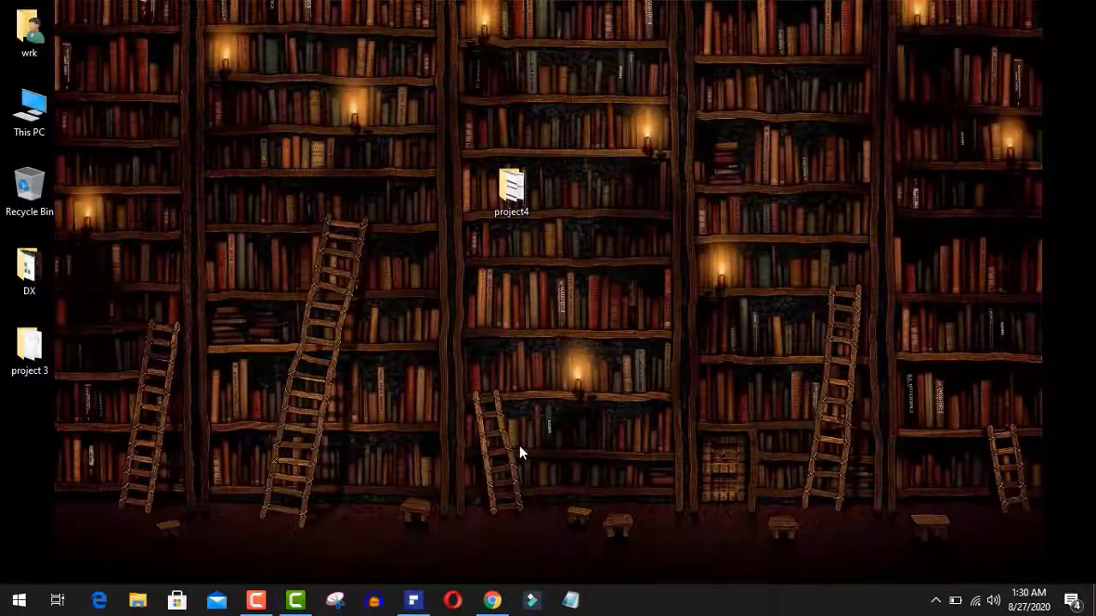
click(493, 600)
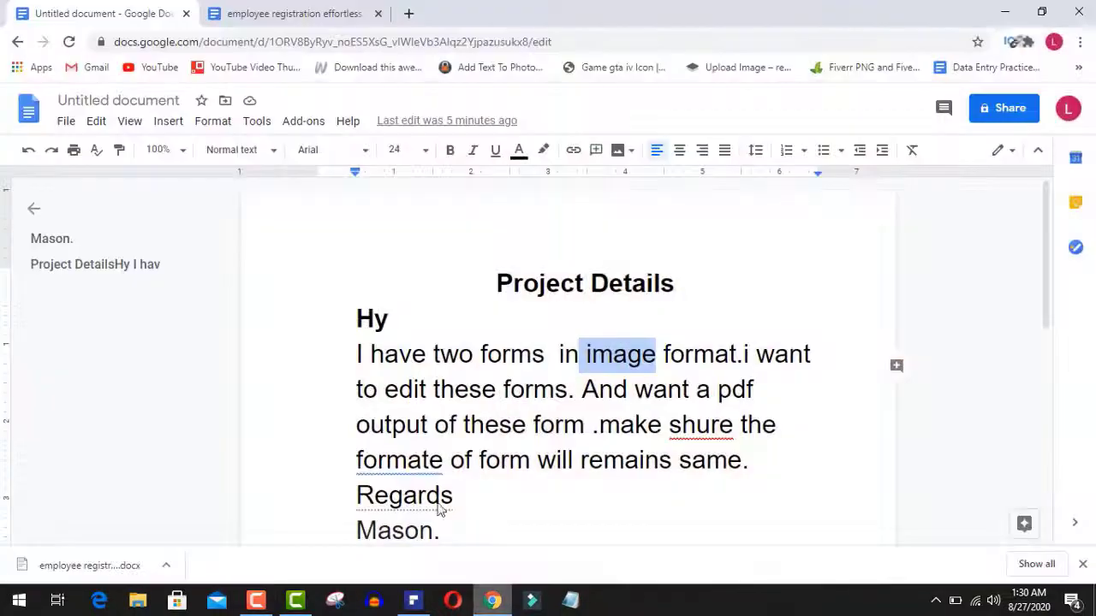
click(257, 9)
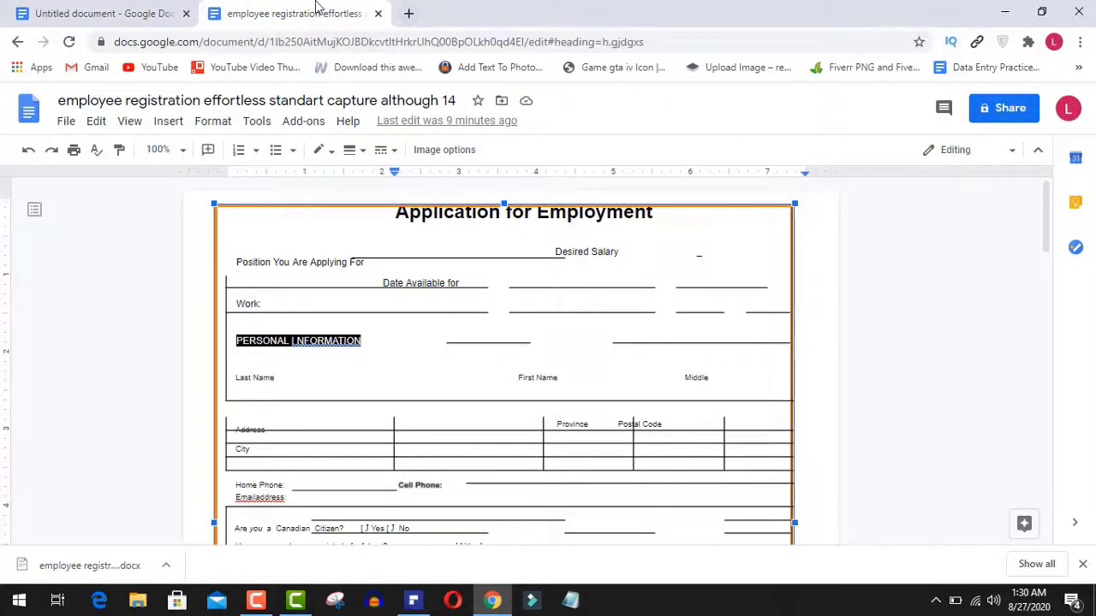
click(134, 9)
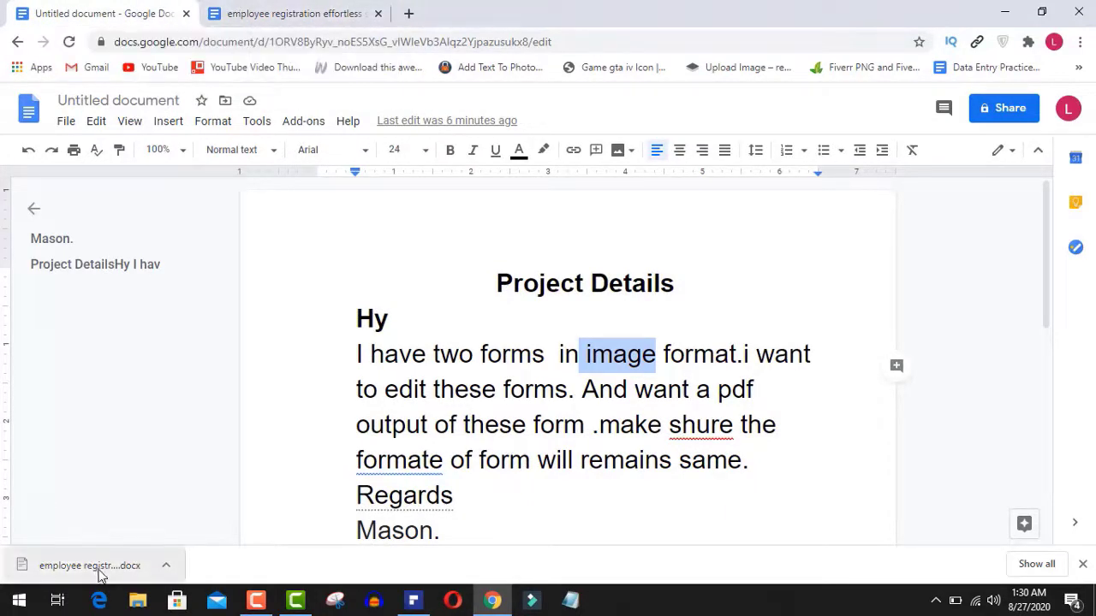
click(291, 13)
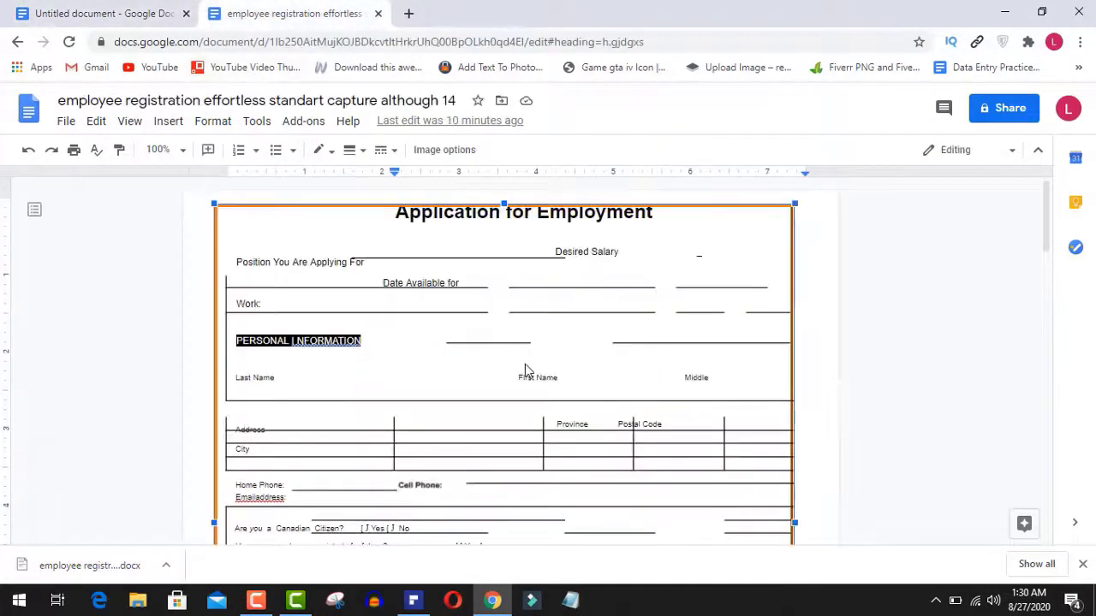
scroll(1045, 201, down, 1)
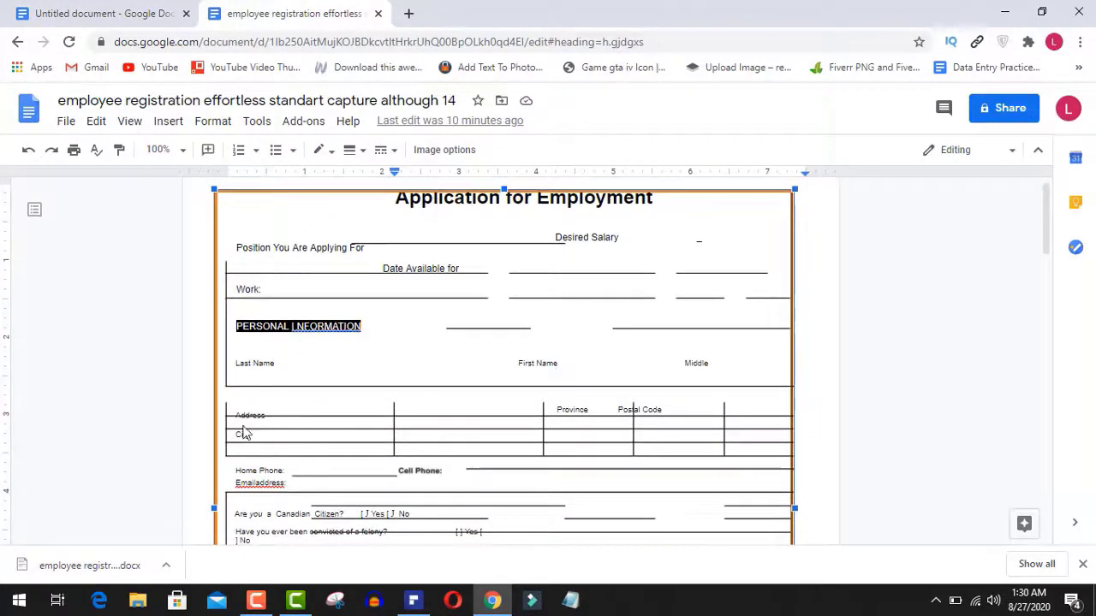
double_click(250, 419)
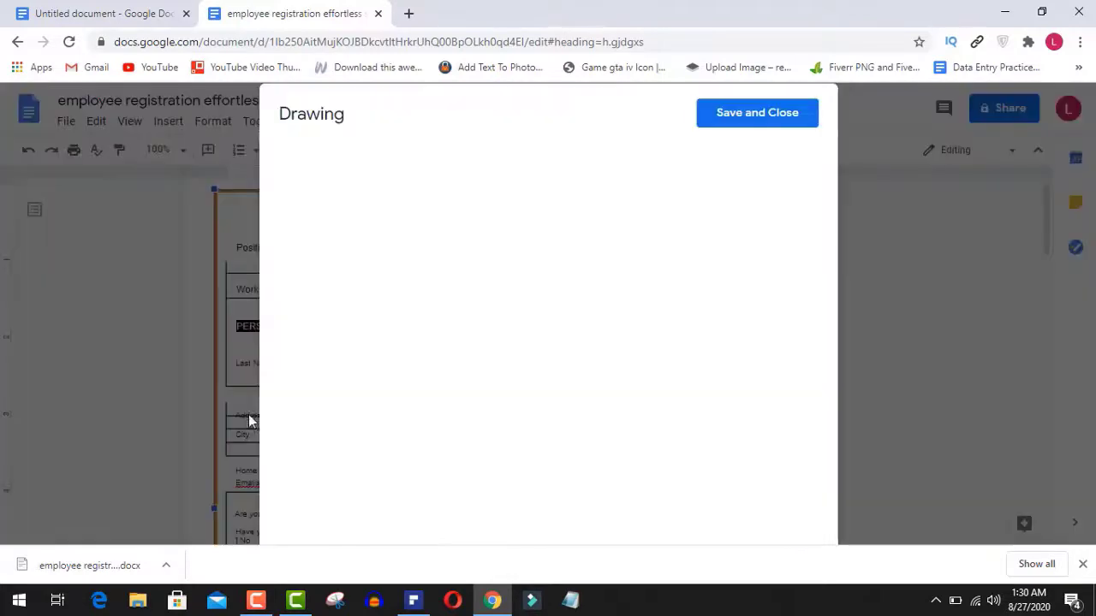
click(786, 115)
drag(1048, 211, 1042, 334)
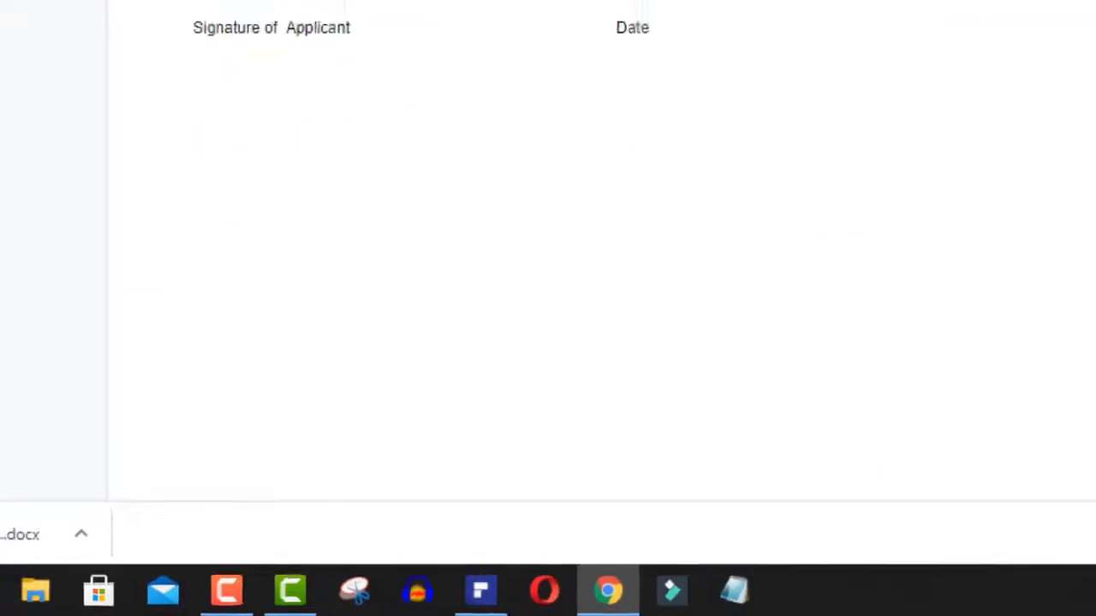
drag(1045, 320, 1039, 180)
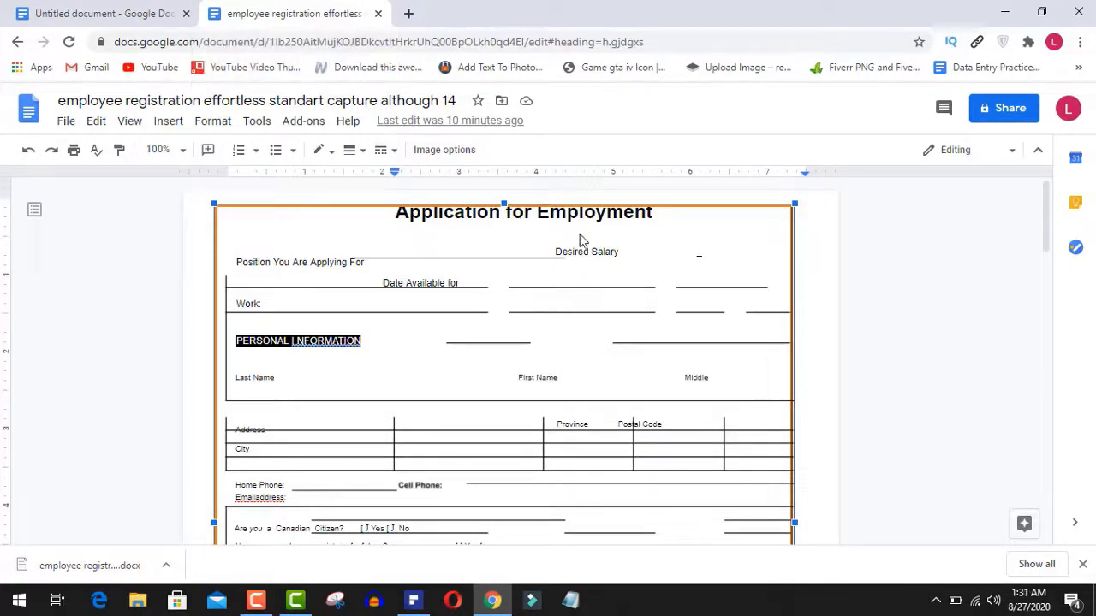
- Open the employee registration JPG from Desktop > project4 using the All files type
click(1007, 10)
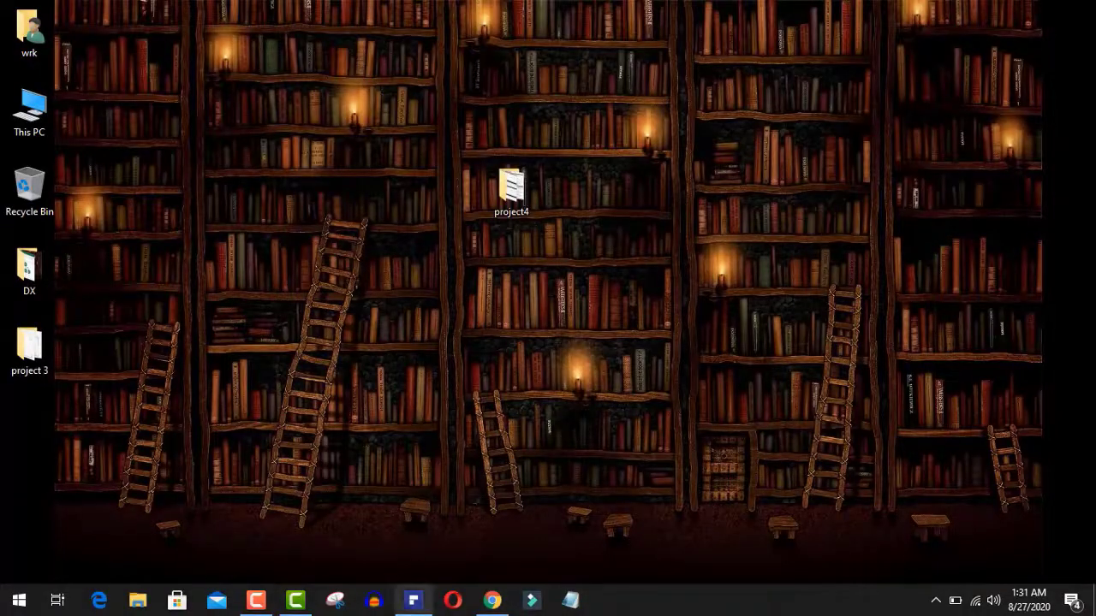
click(414, 600)
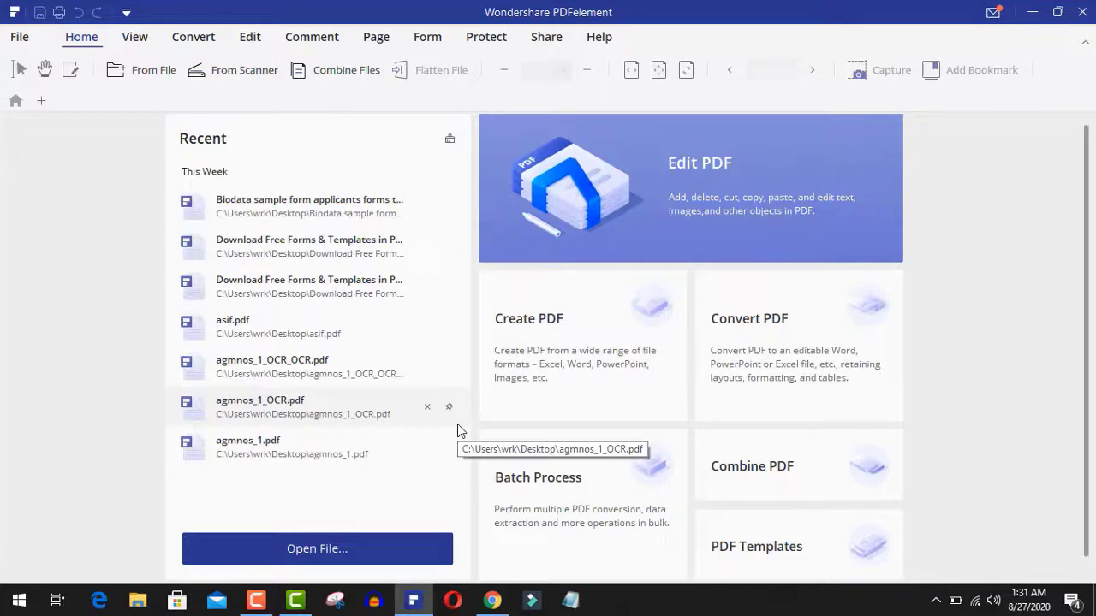
click(320, 552)
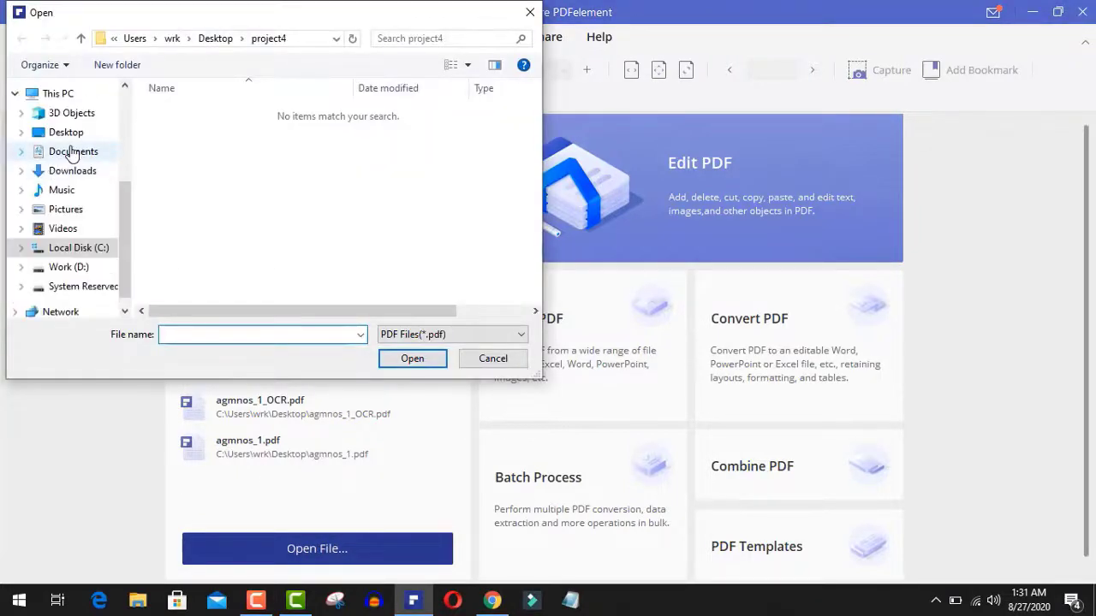
click(77, 142)
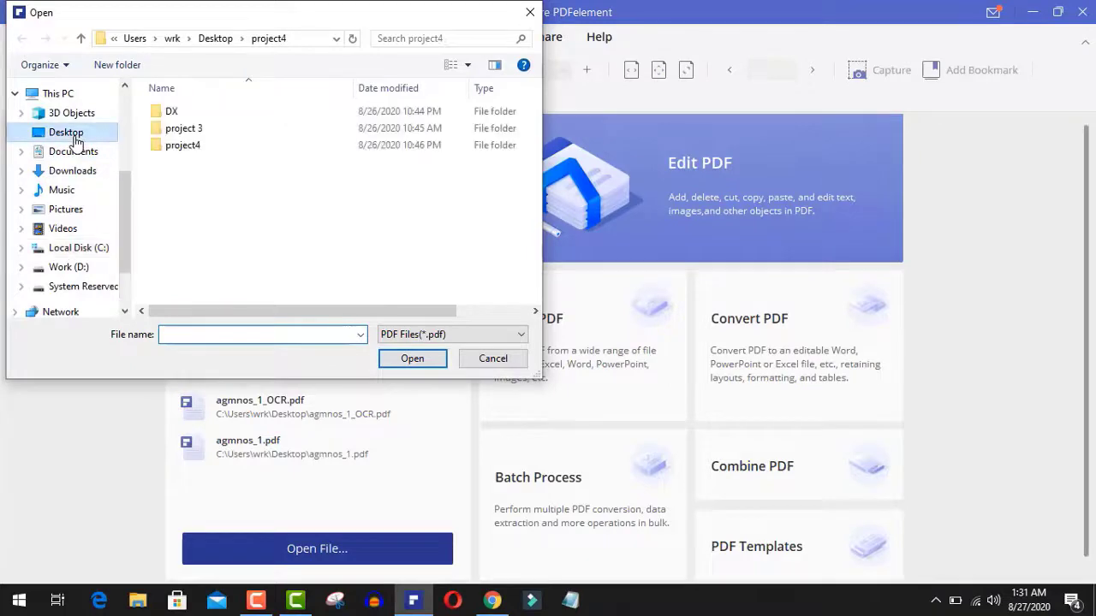
double_click(172, 149)
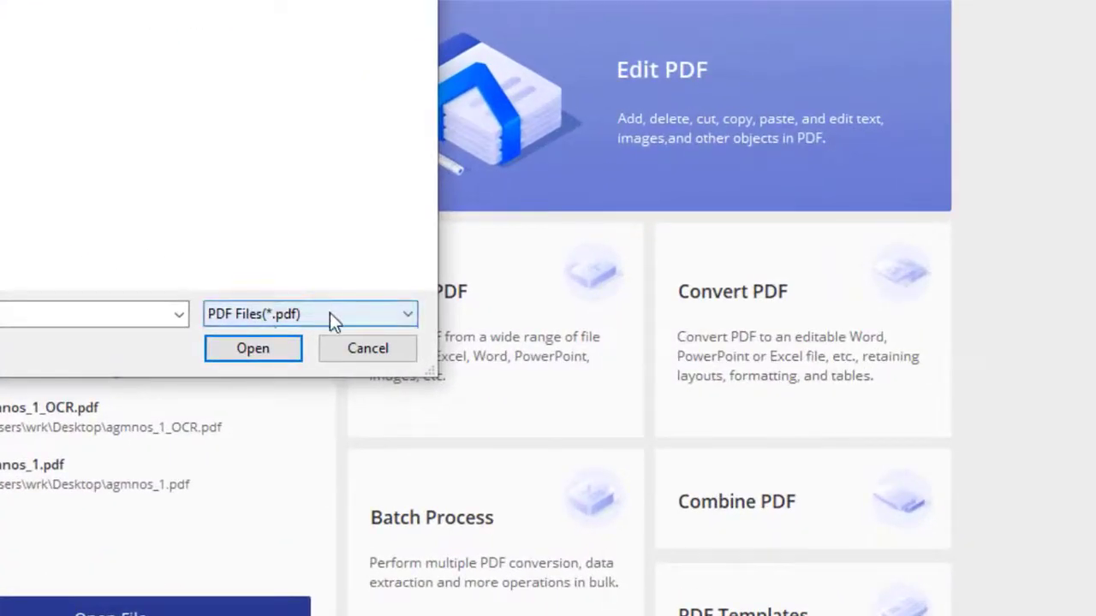
click(467, 333)
click(251, 353)
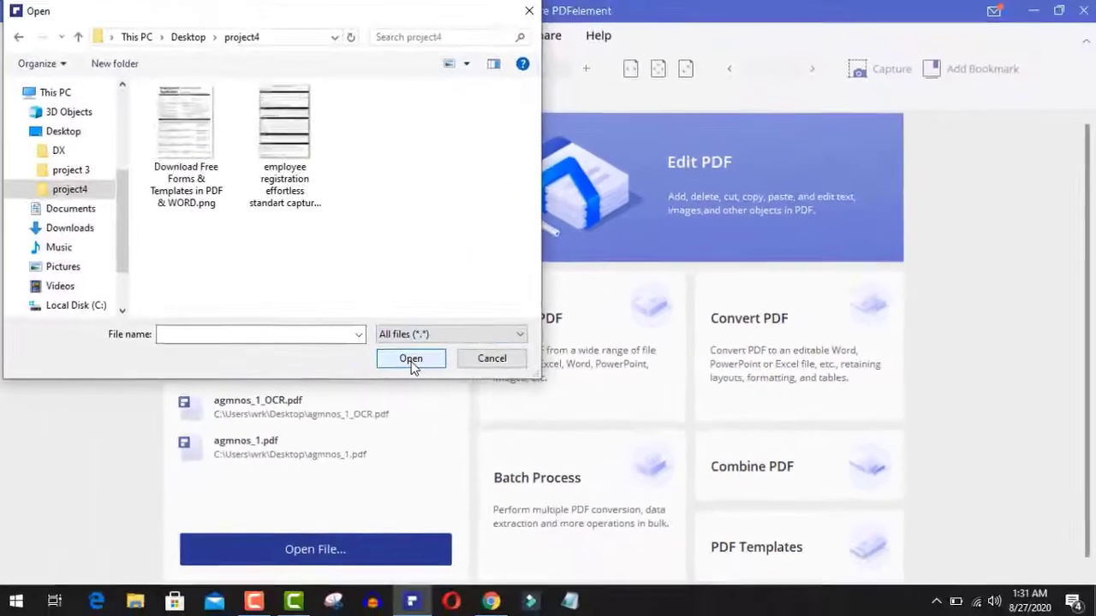
double_click(291, 152)
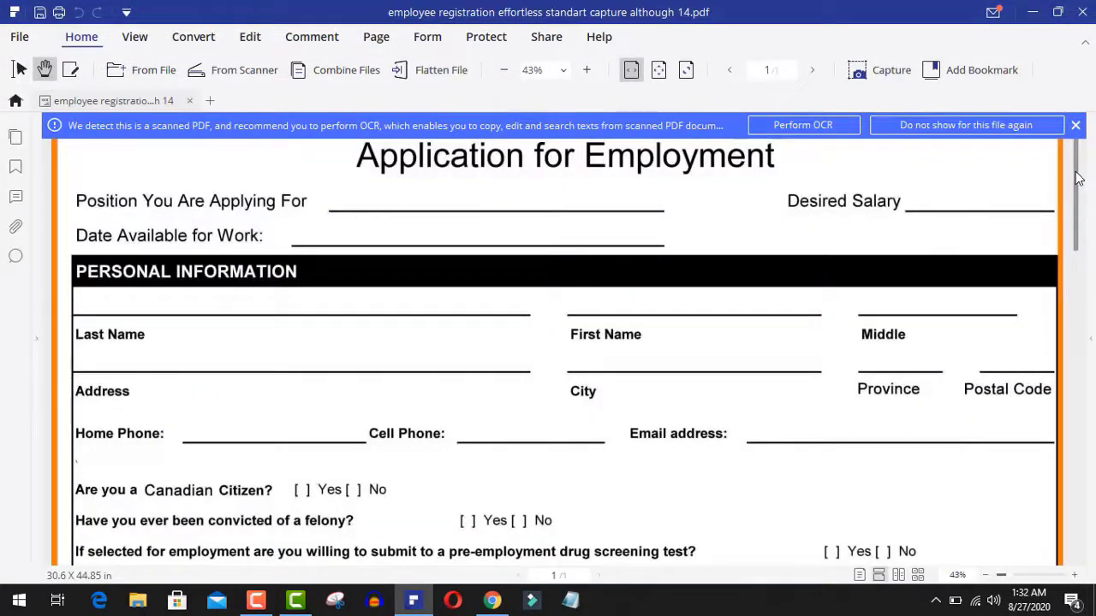
mouse_move(1078, 177)
mouse_down()
mouse_move(1080, 463)
mouse_move(1078, 135)
mouse_up()
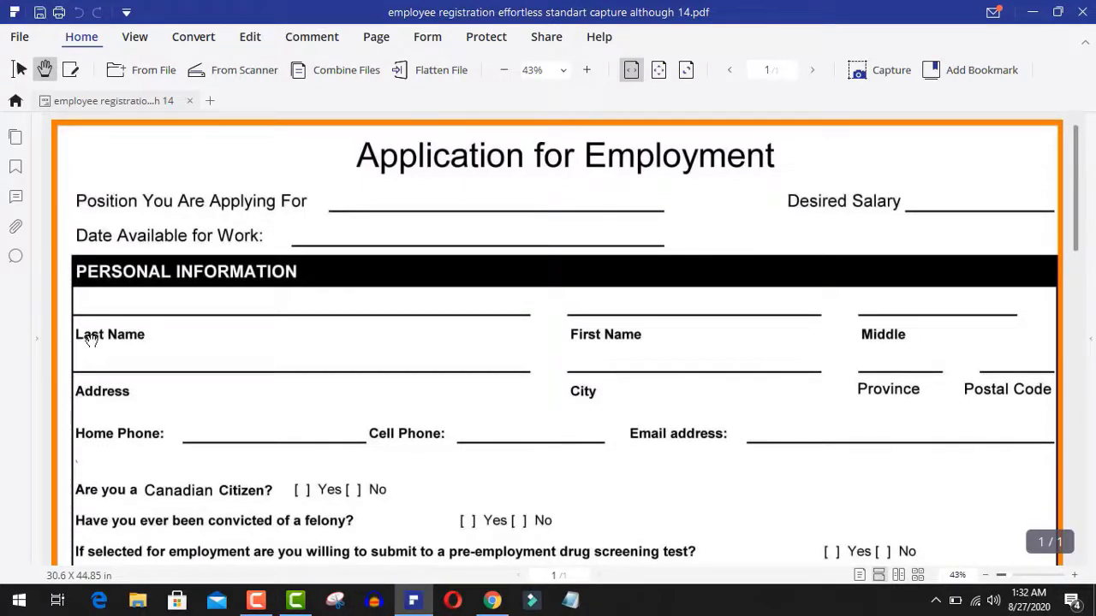
scroll(145, 337, down, 1)
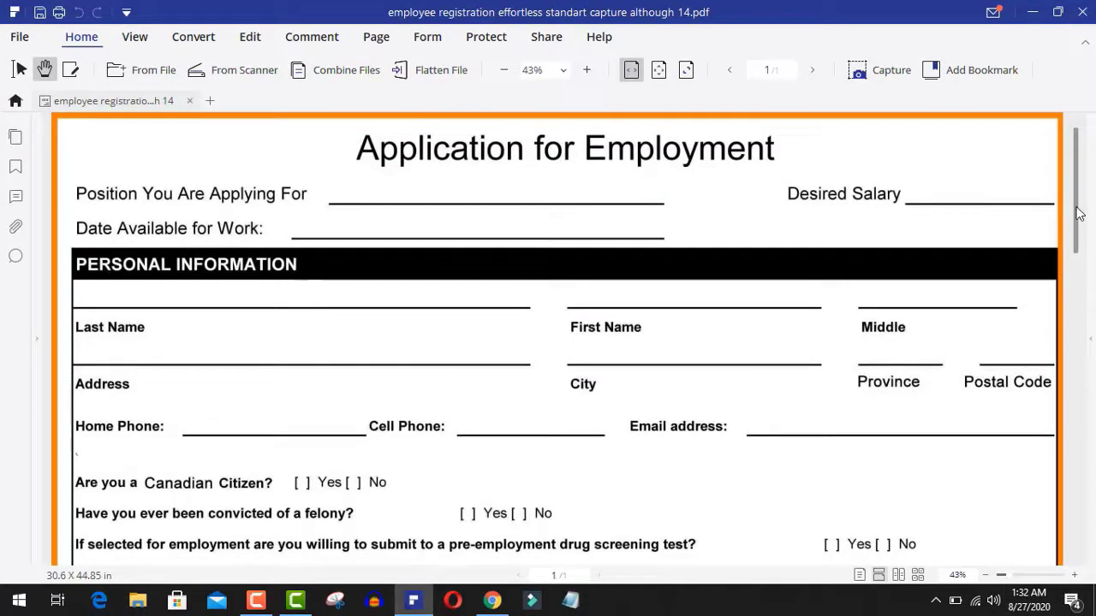
drag(1078, 213, 1074, 513)
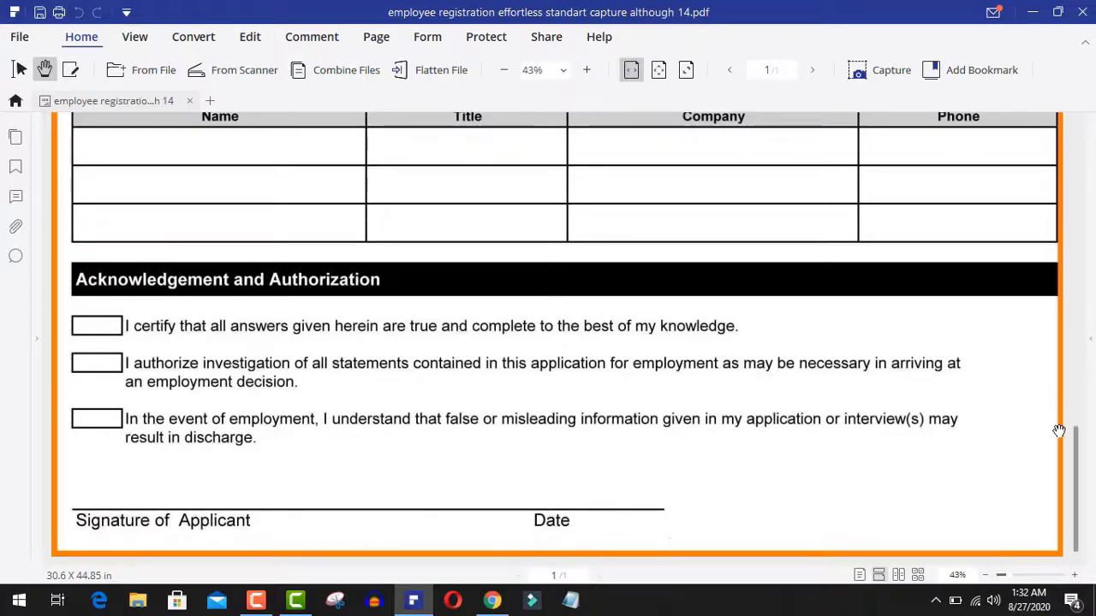
drag(1081, 444, 1081, 128)
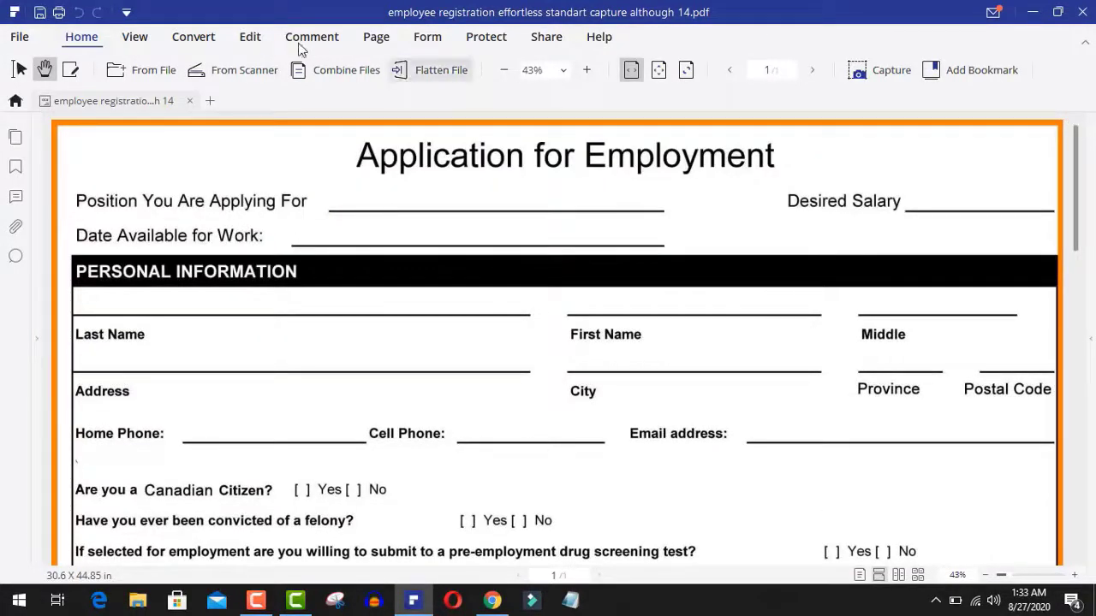
- Save the scanned form and run OCR on it as Editable Text
click(197, 39)
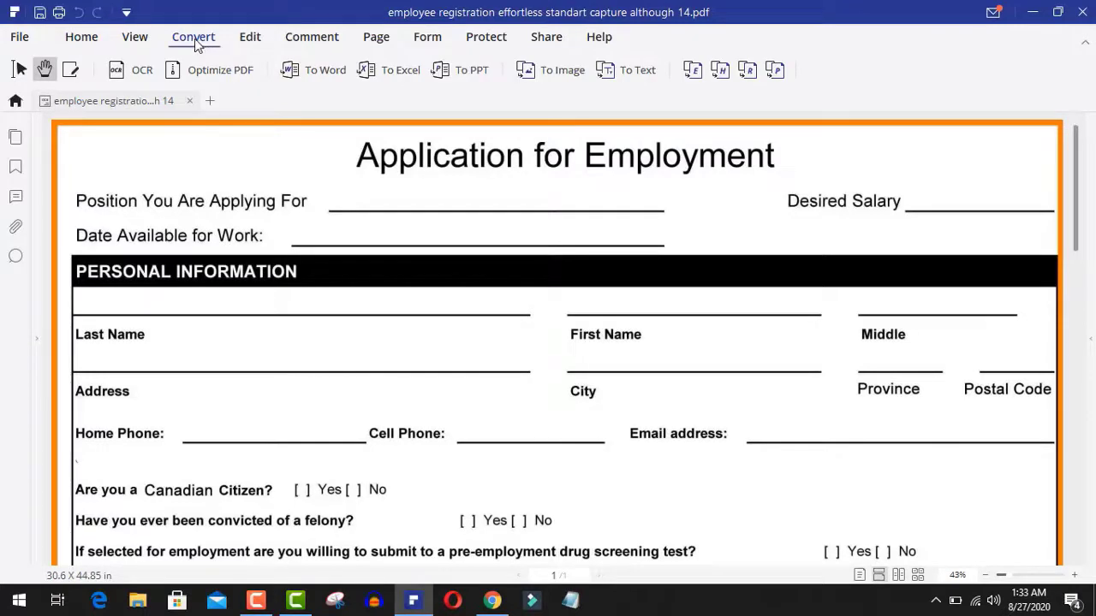
click(130, 73)
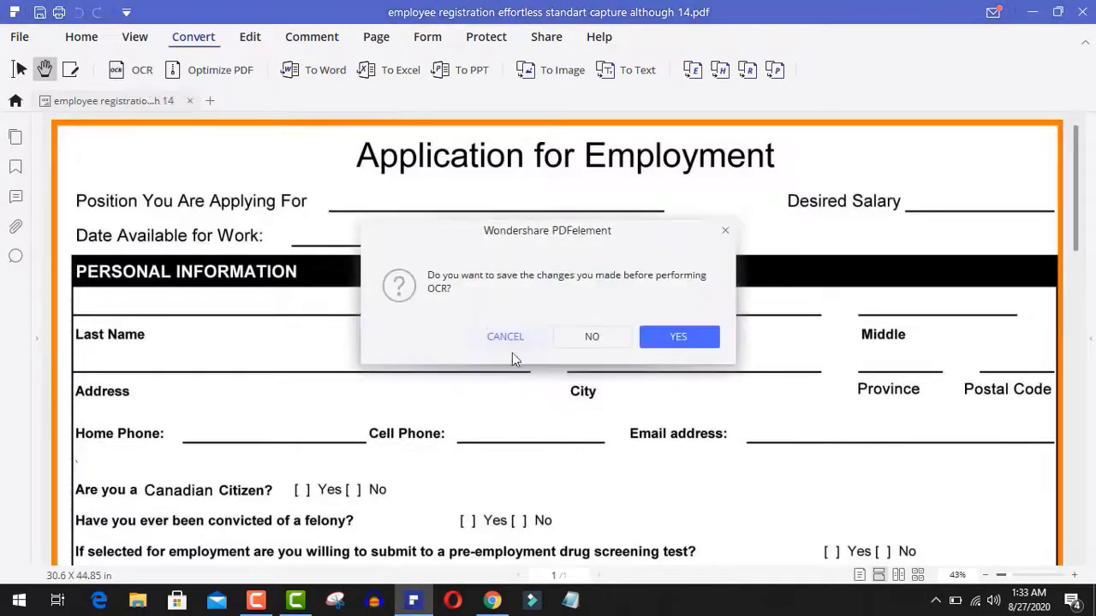
click(678, 339)
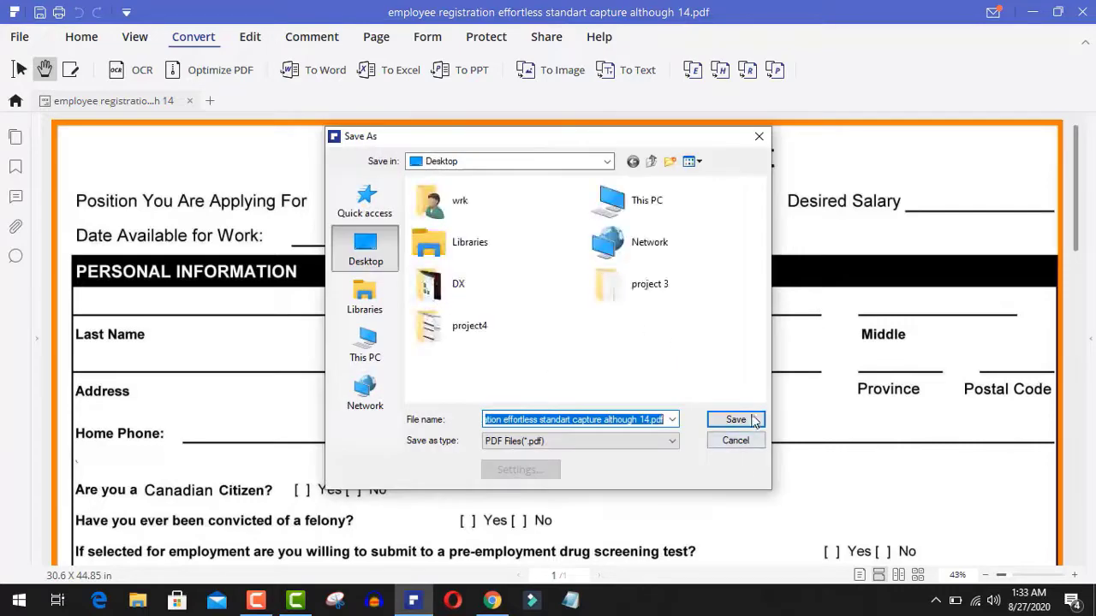
click(736, 420)
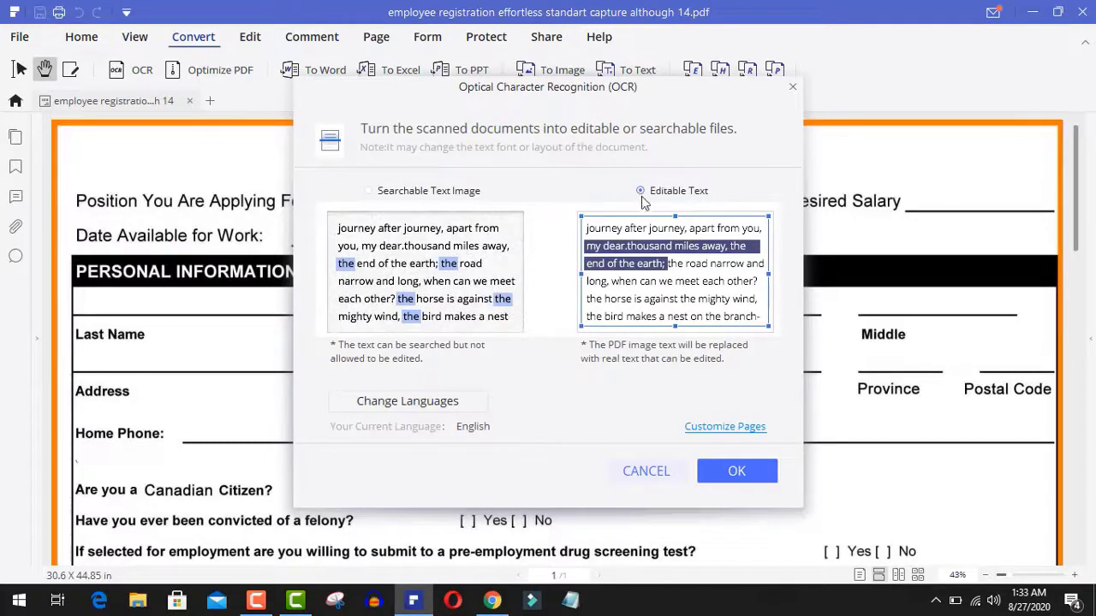
click(736, 478)
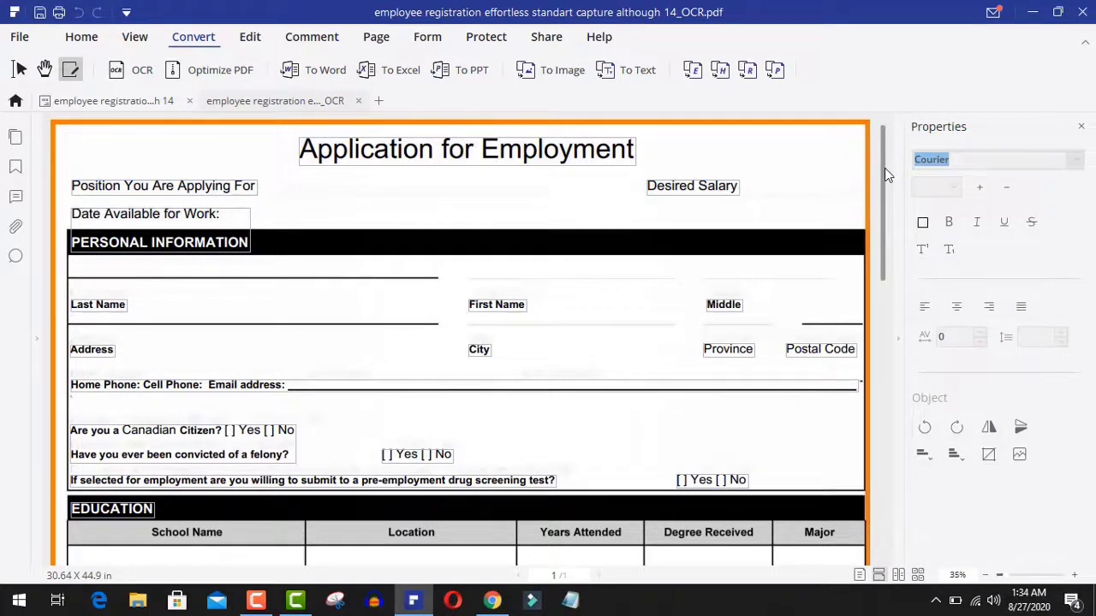
- Replace the Last Name label text with 'First Name' in the OCR'd form
mouse_move(884, 169)
mouse_down()
mouse_move(893, 412)
mouse_move(892, 147)
mouse_up()
click(111, 304)
click(122, 305)
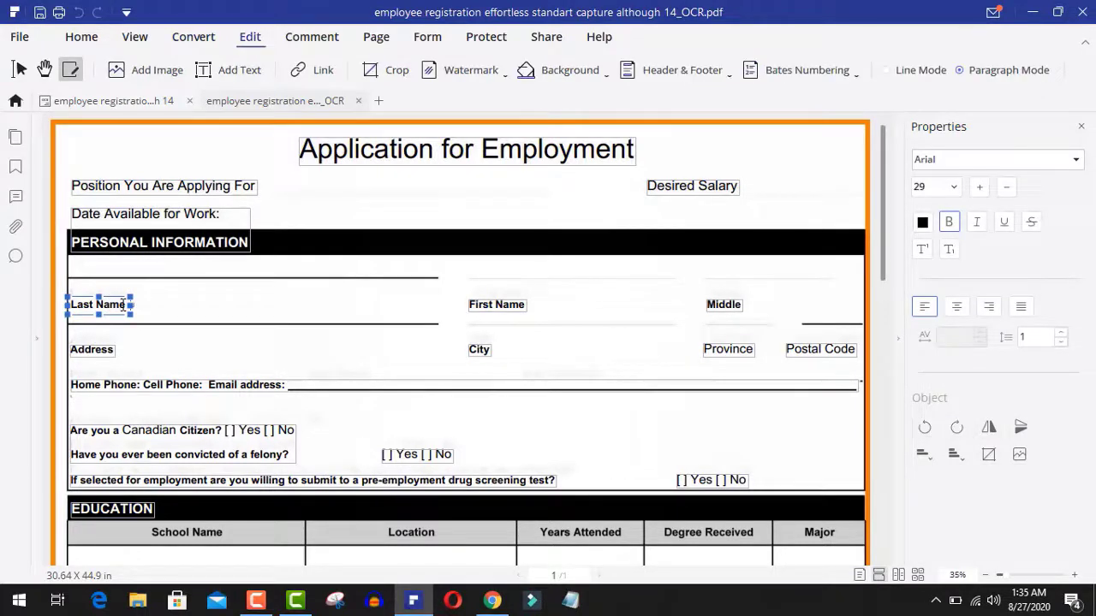
key(BackSpace)
key(BackSpace)
key(BackSpace)
key(BackSpace)
key(BackSpace)
key(BackSpace)
key(BackSpace)
key(Delete)
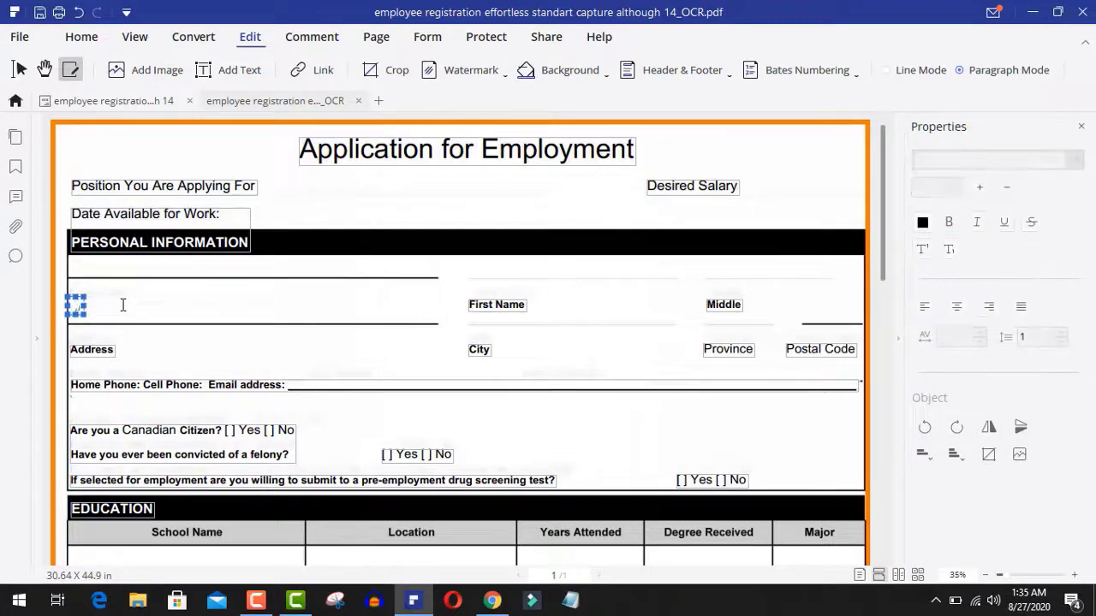
text(First Name)
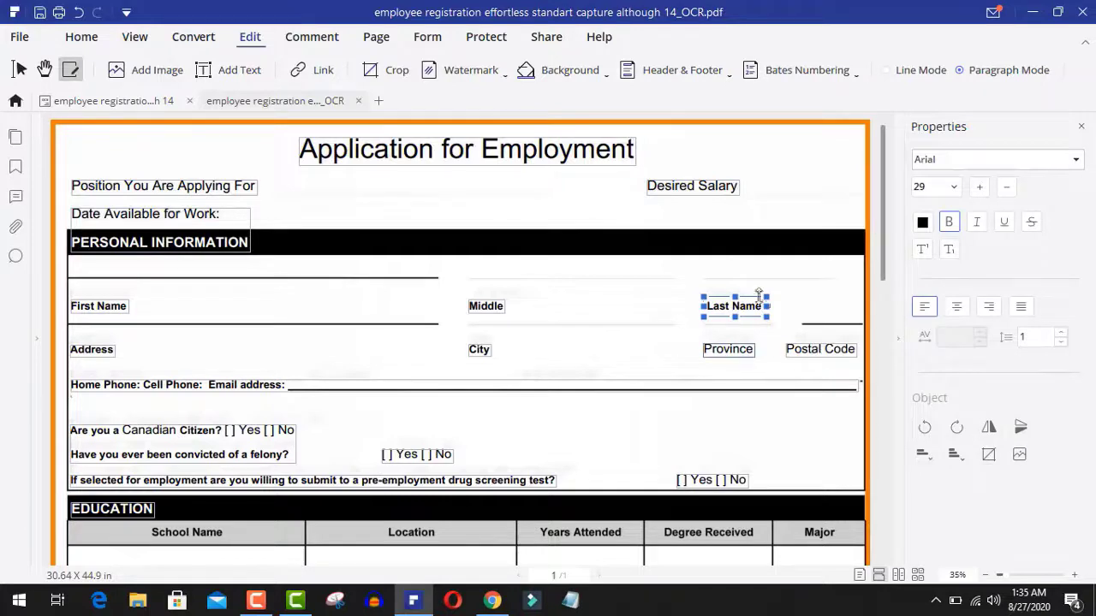
click(888, 307)
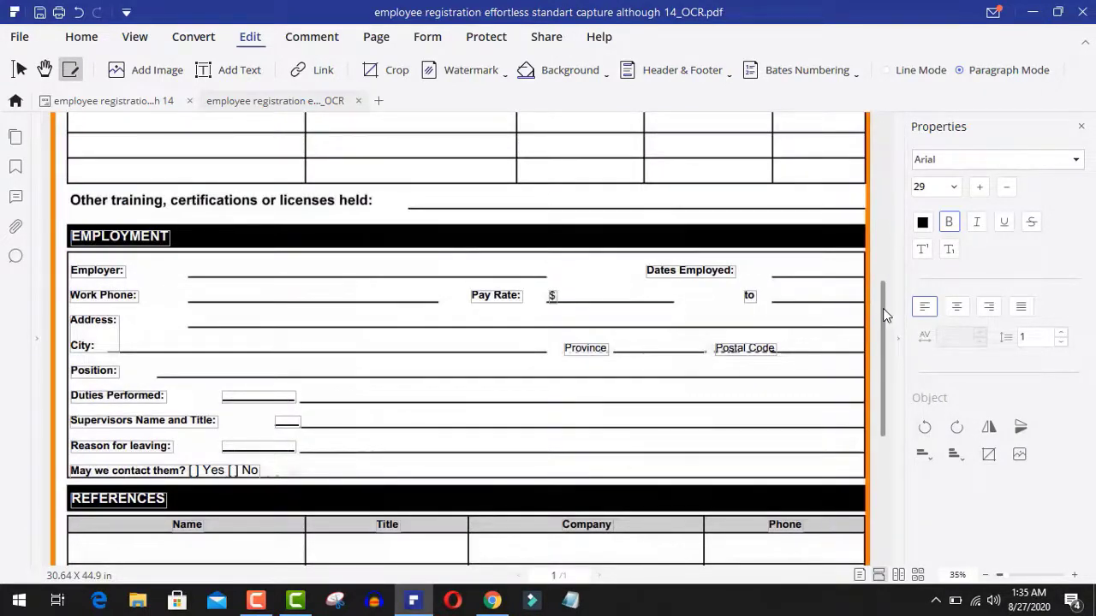
drag(886, 315, 892, 127)
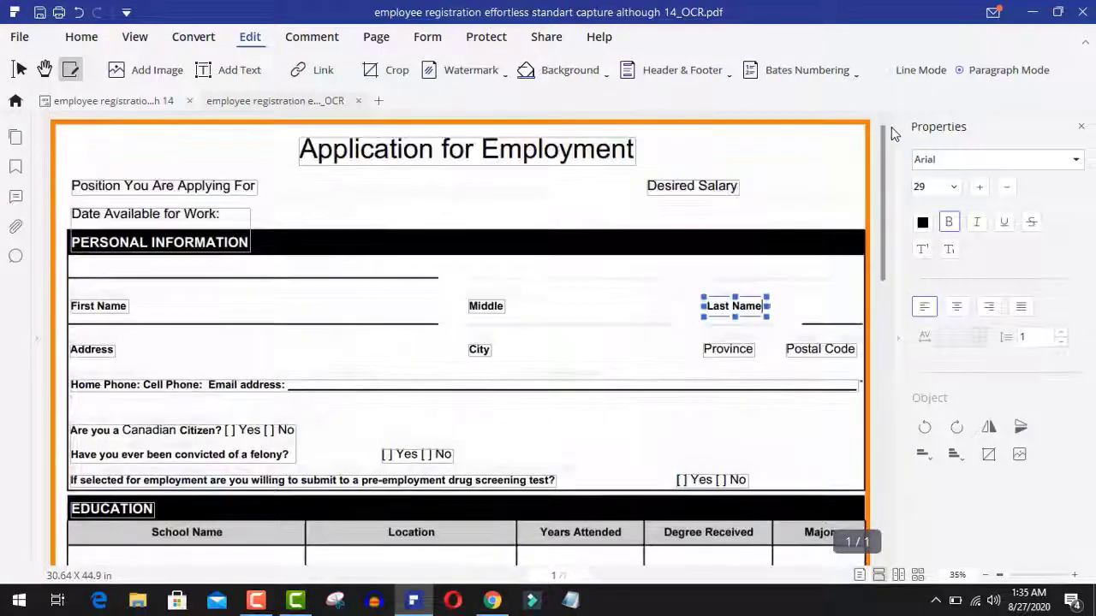
- Save the edited form under the new name editform.pdf
click(194, 36)
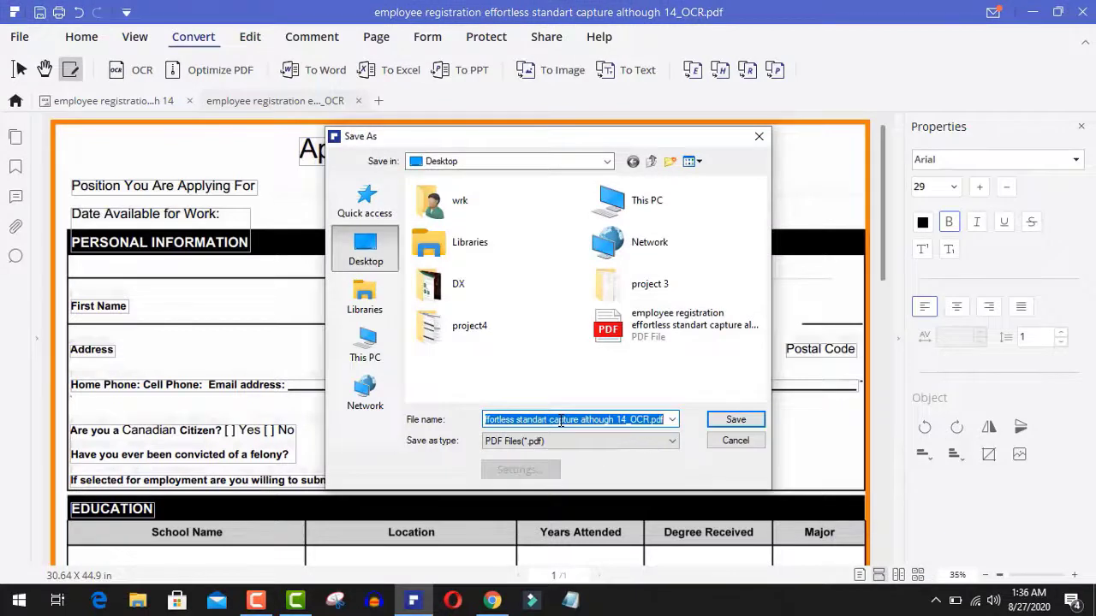
text(editform)
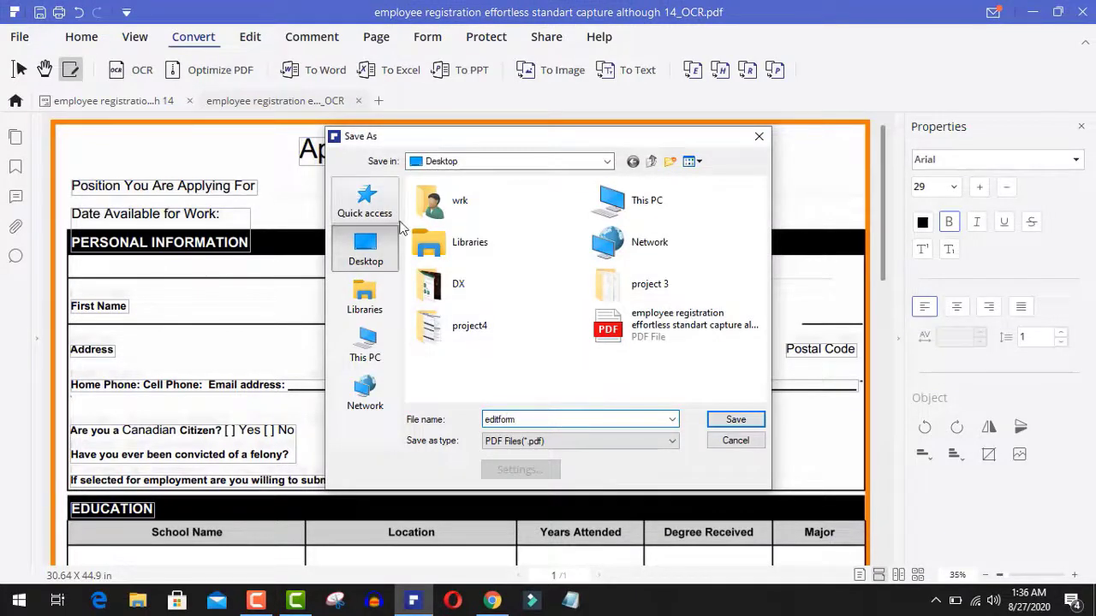
key(Return)
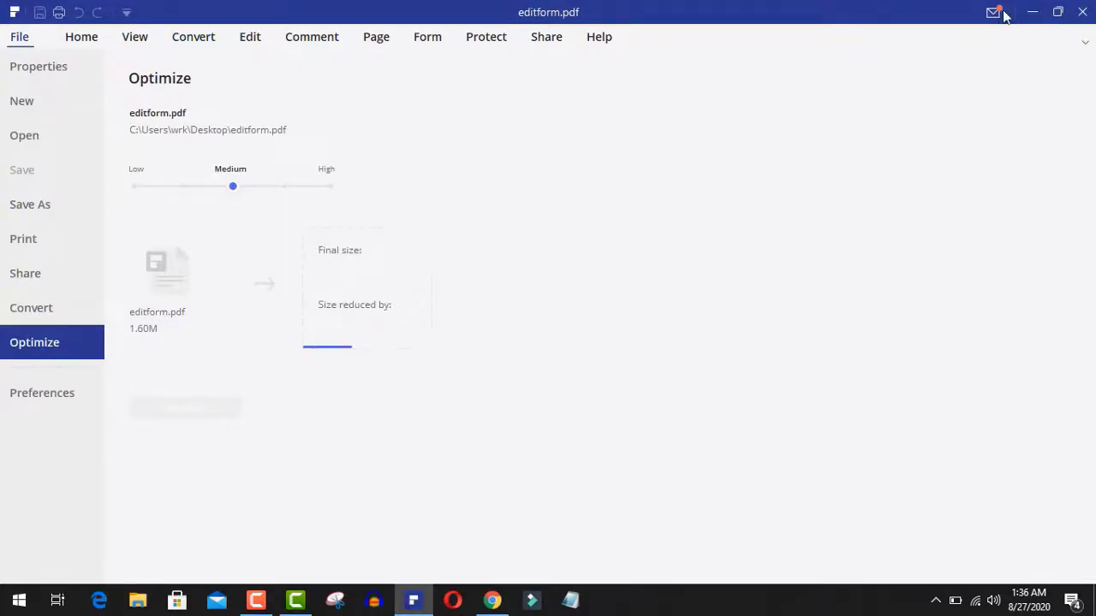
- Open editform.pdf from the desktop in Edge and select the word 'Name' to confirm it is text
click(1032, 12)
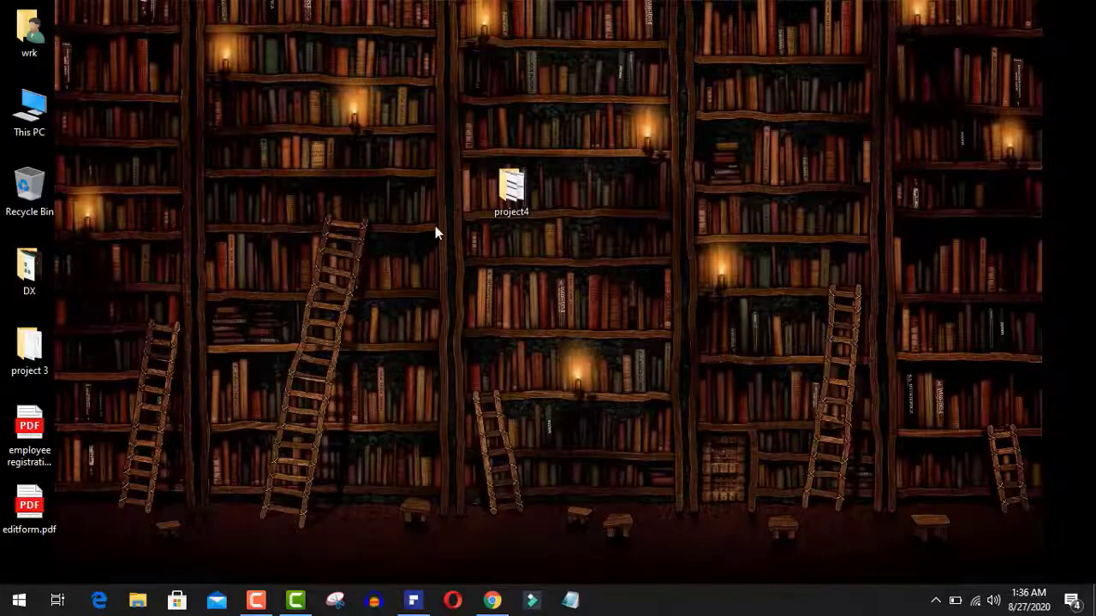
drag(50, 506, 339, 197)
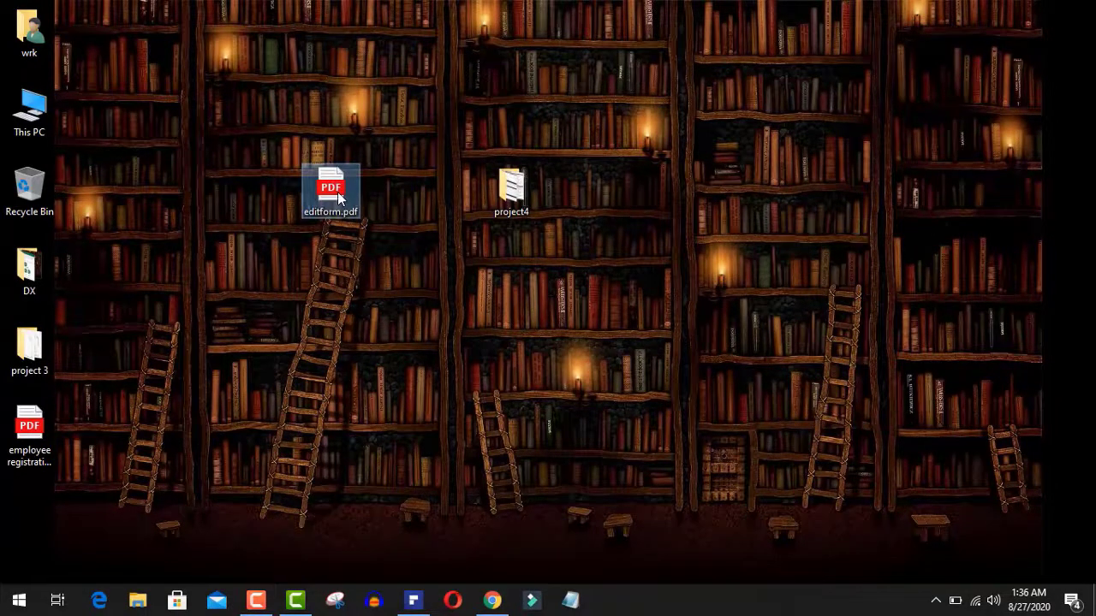
double_click(339, 197)
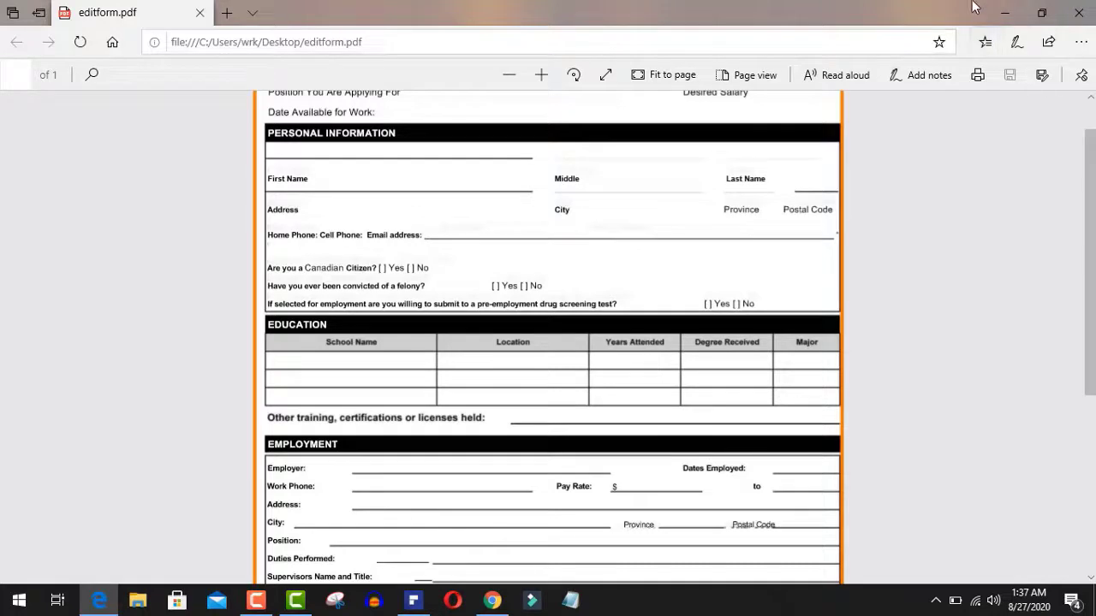
scroll(560, 300, up, 1)
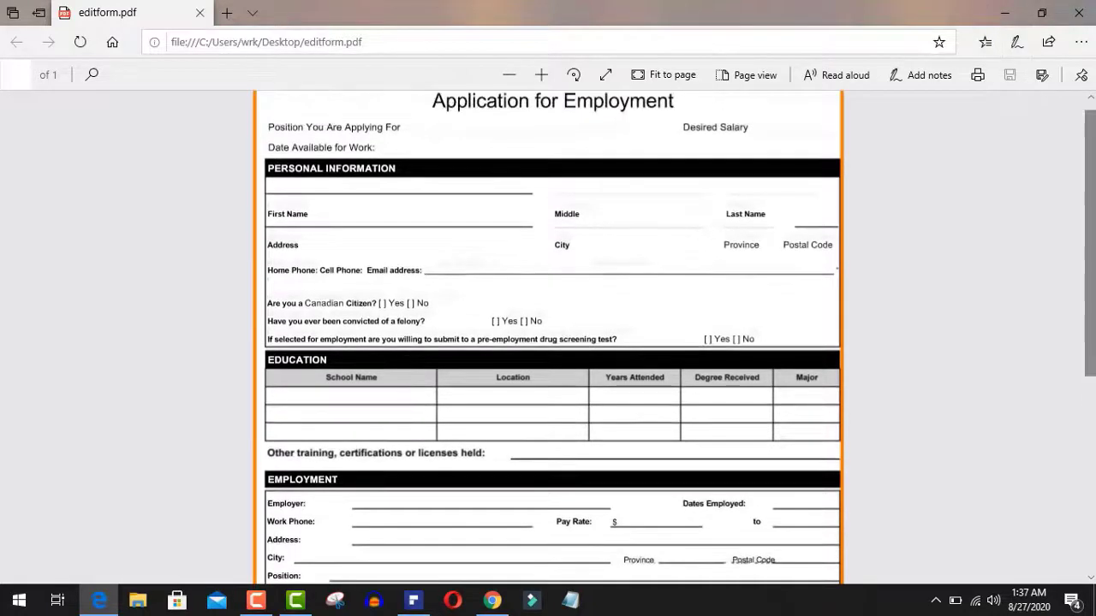
double_click(295, 211)
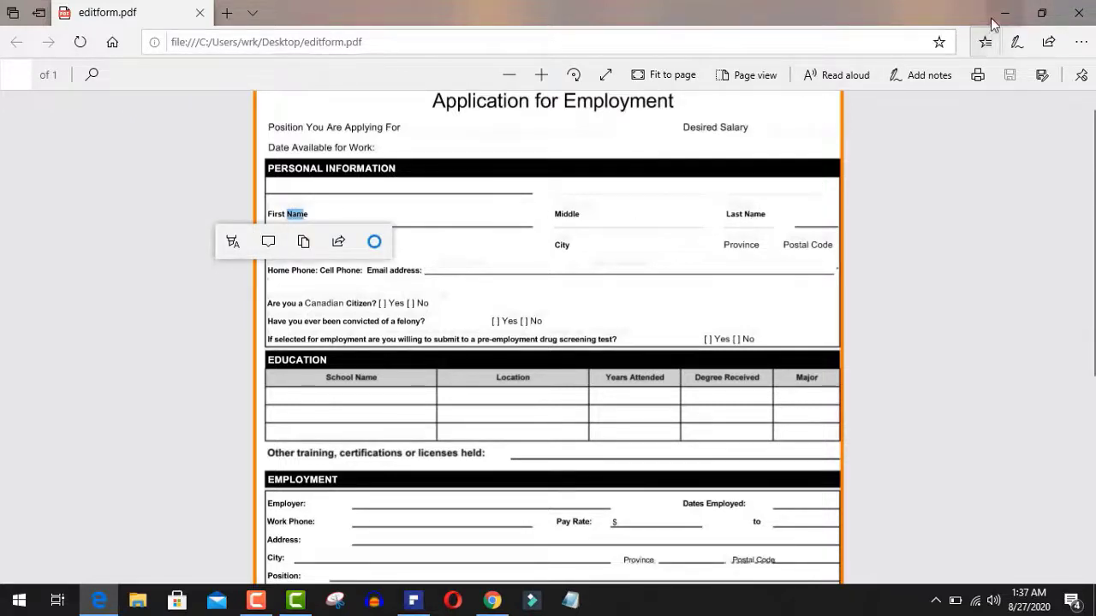
click(1005, 13)
- Open the original employment form JPG from project4 in Photos, showing the Personal Information section
double_click(529, 186)
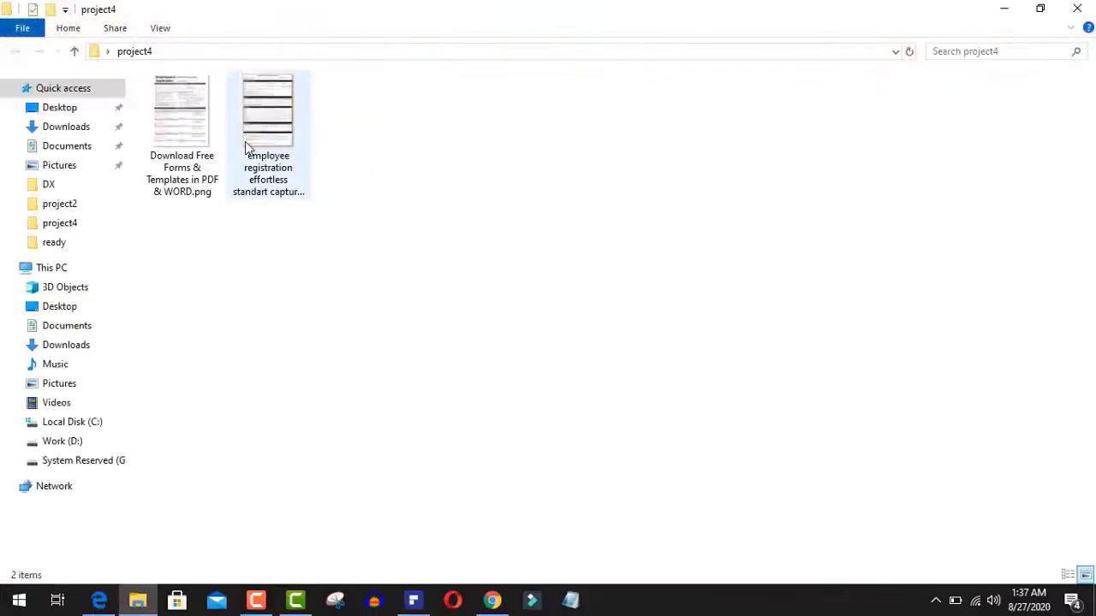
double_click(248, 146)
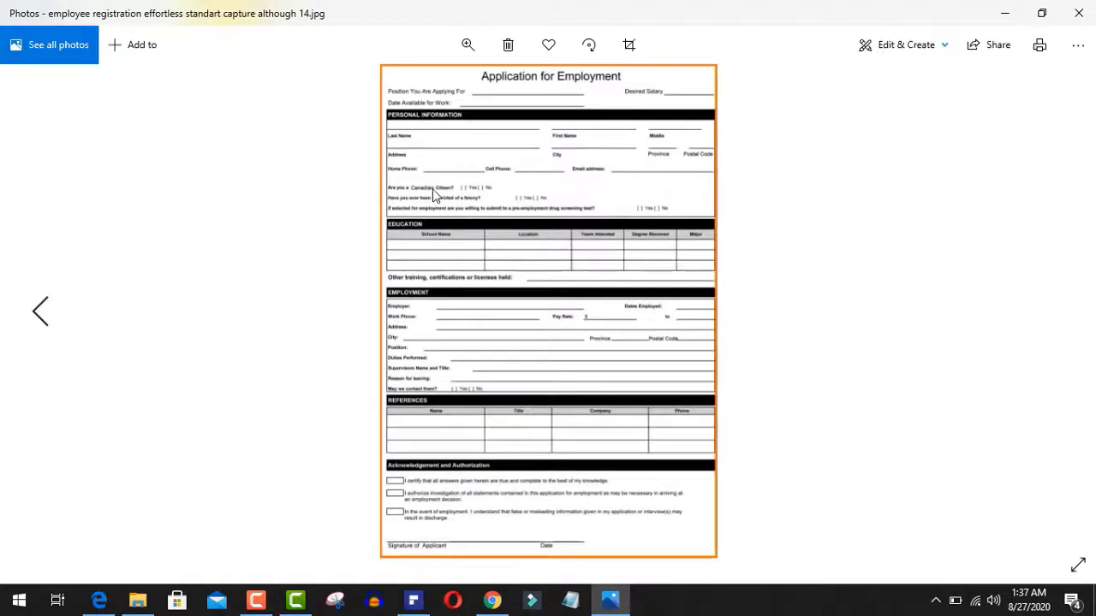
scroll(436, 191, up, 2)
drag(409, 187, 406, 234)
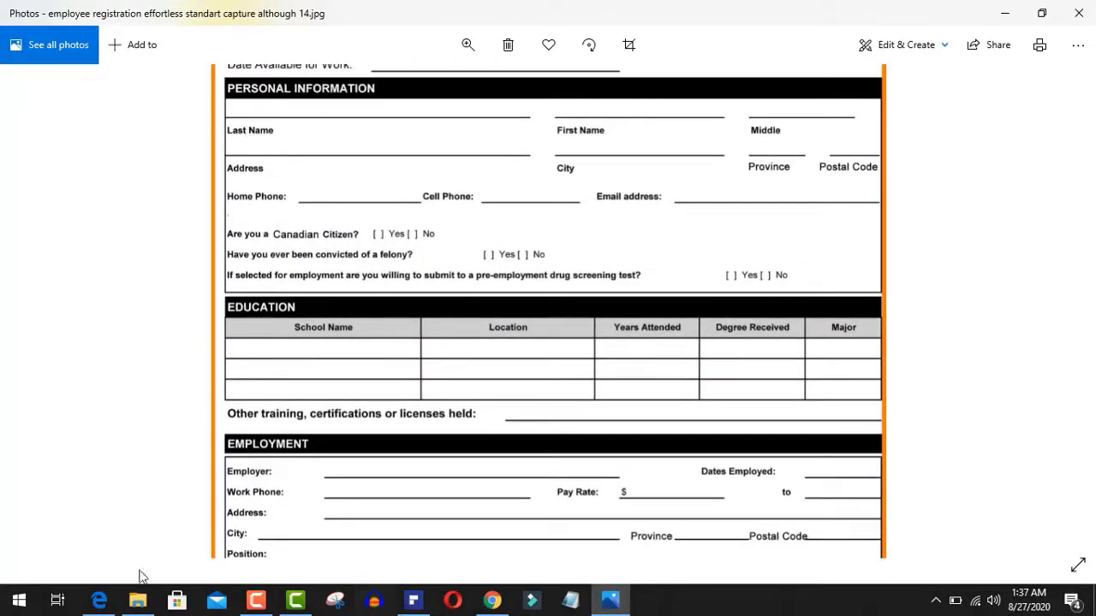
- Alternate between editform.pdf in Edge and the original image to compare the name labels
click(112, 605)
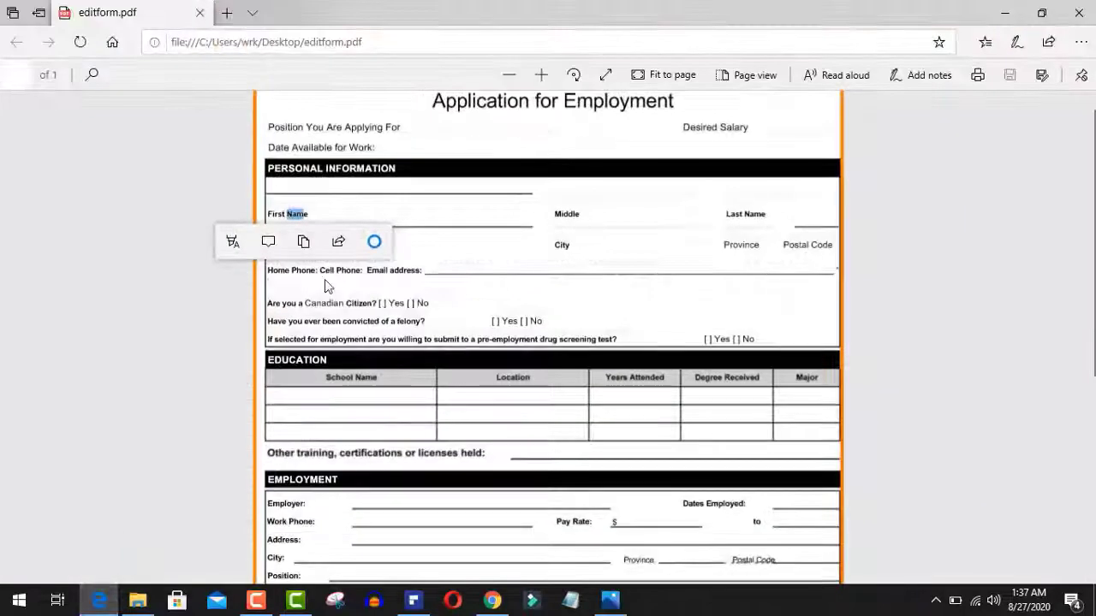
click(359, 215)
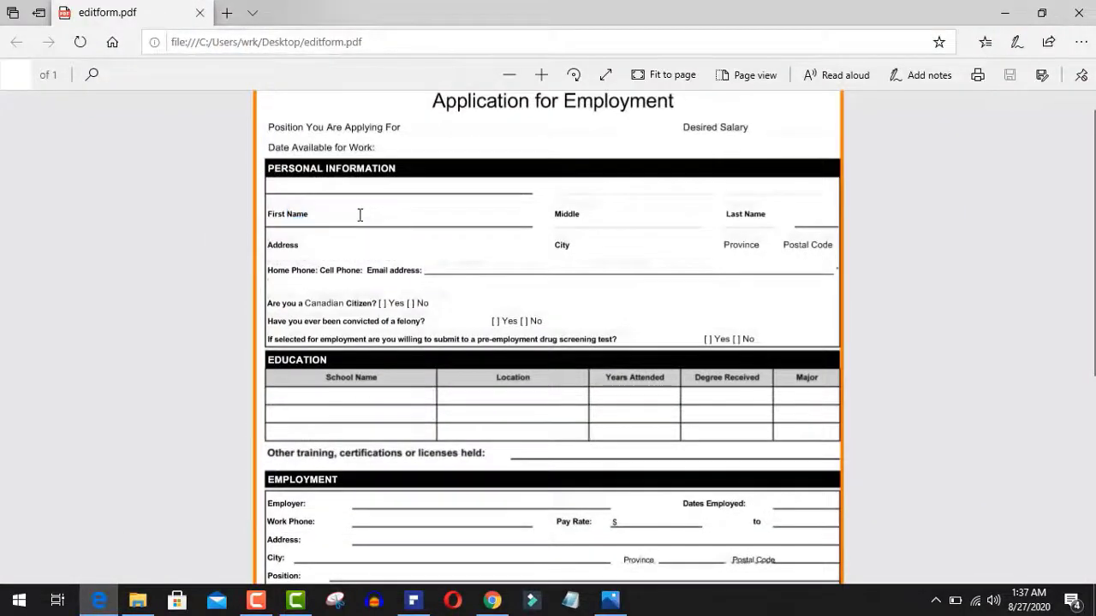
click(99, 600)
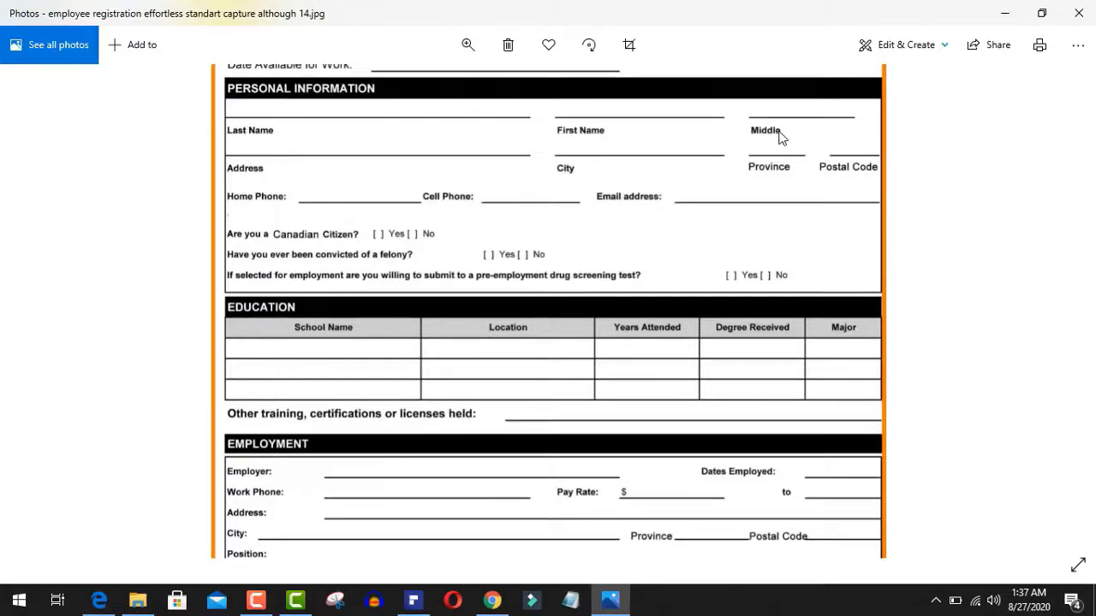
click(100, 600)
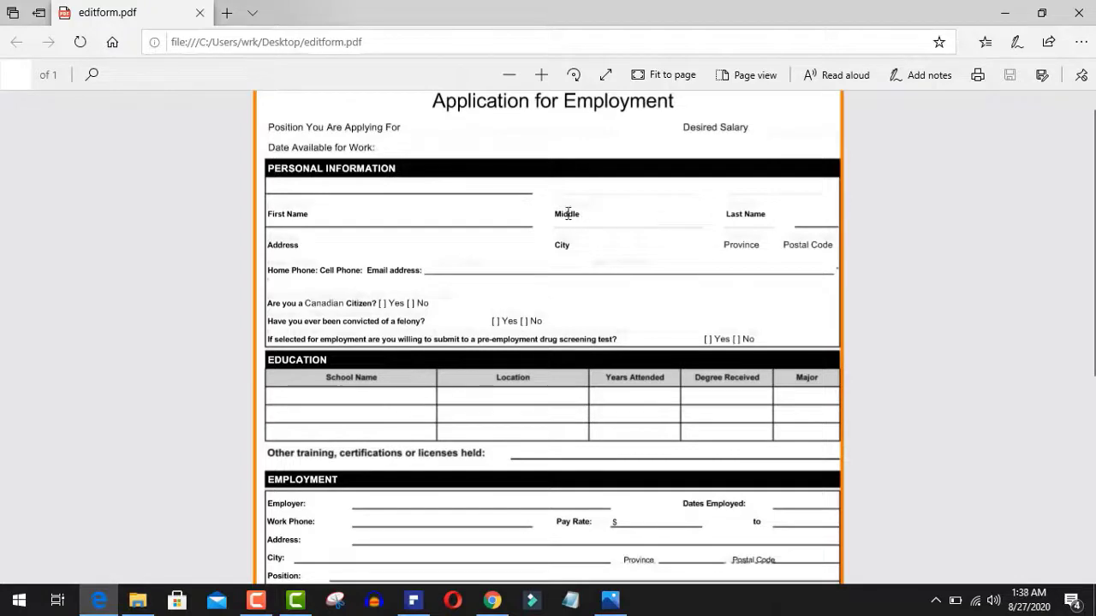
click(998, 10)
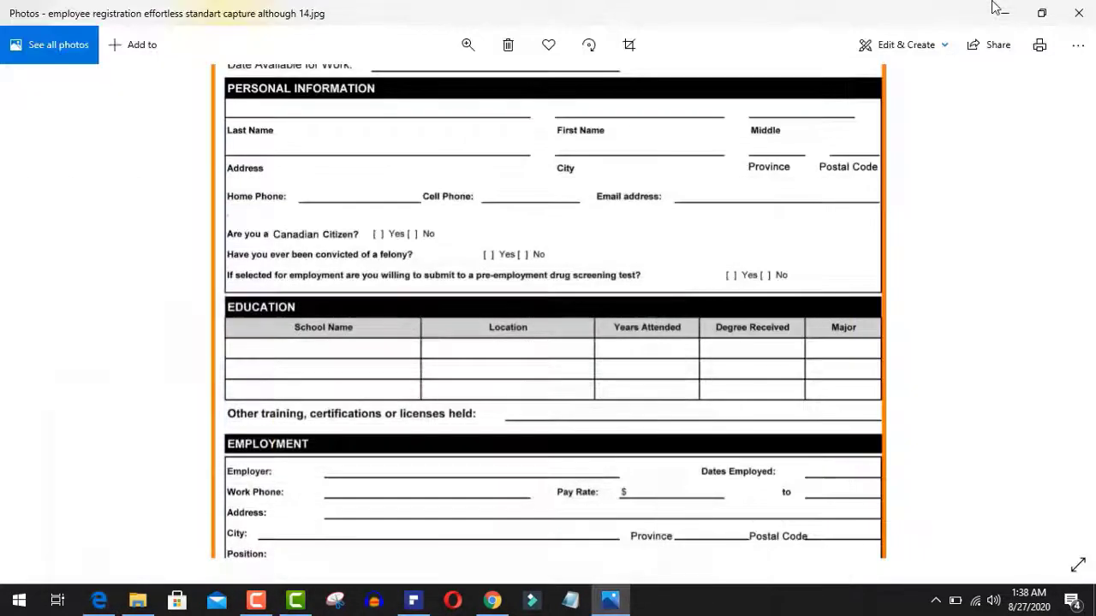